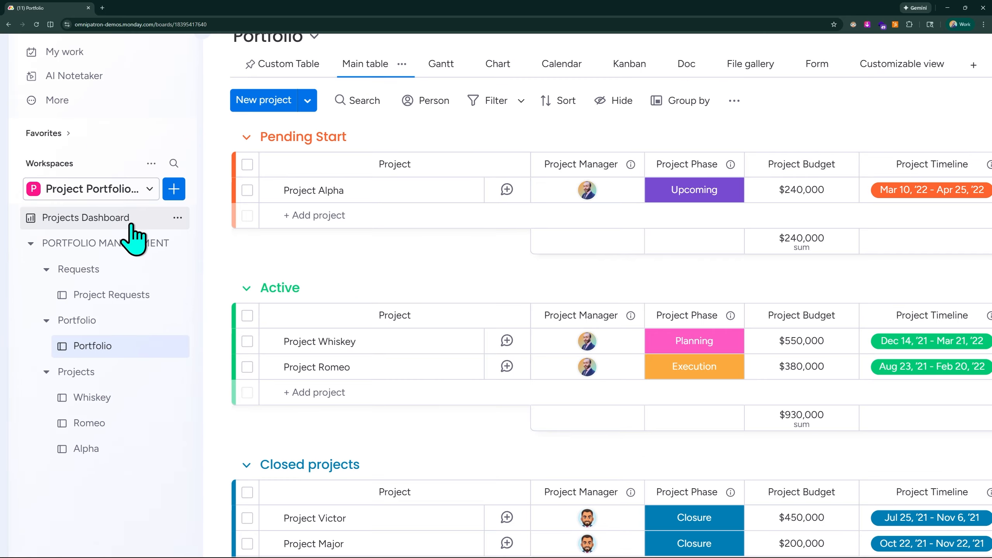
View the Whiskey and Romeo project boards, and return to the Portfolio board
scroll(118, 226, "down", 2)
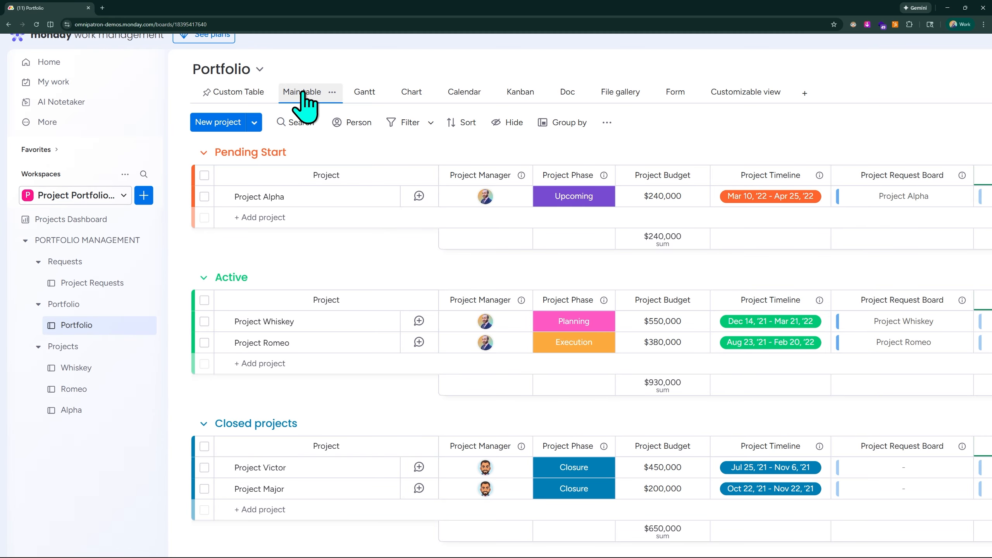
left_click(85, 371)
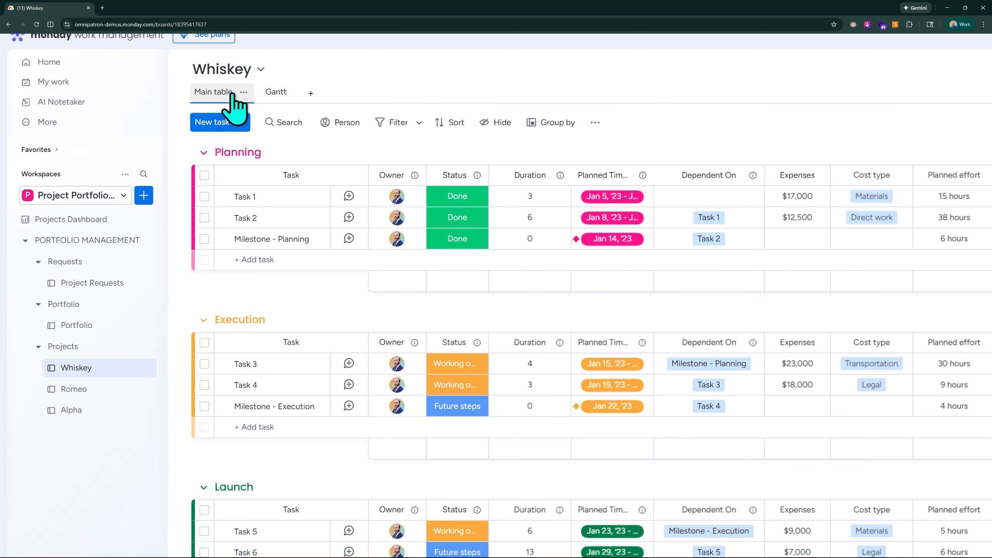
left_click(131, 389)
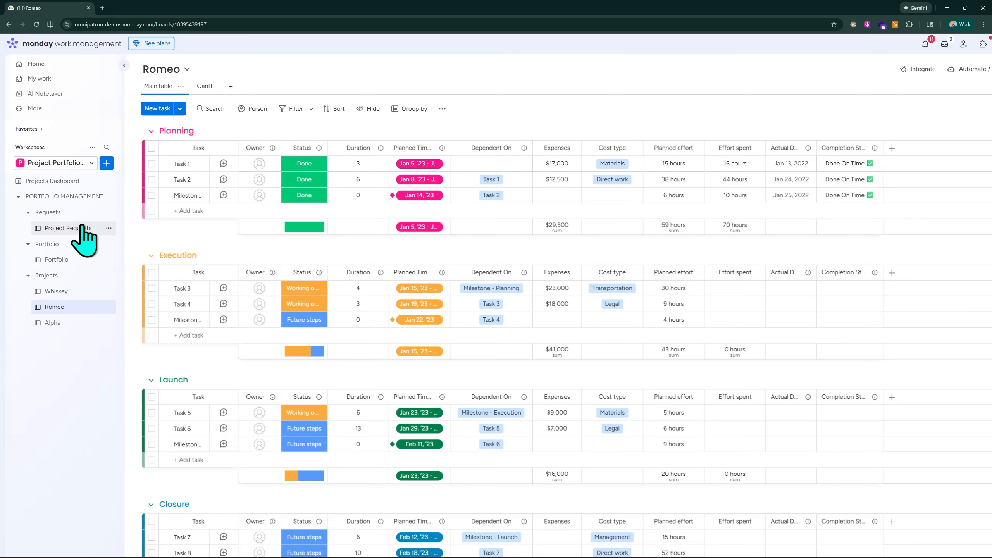
left_click(60, 262)
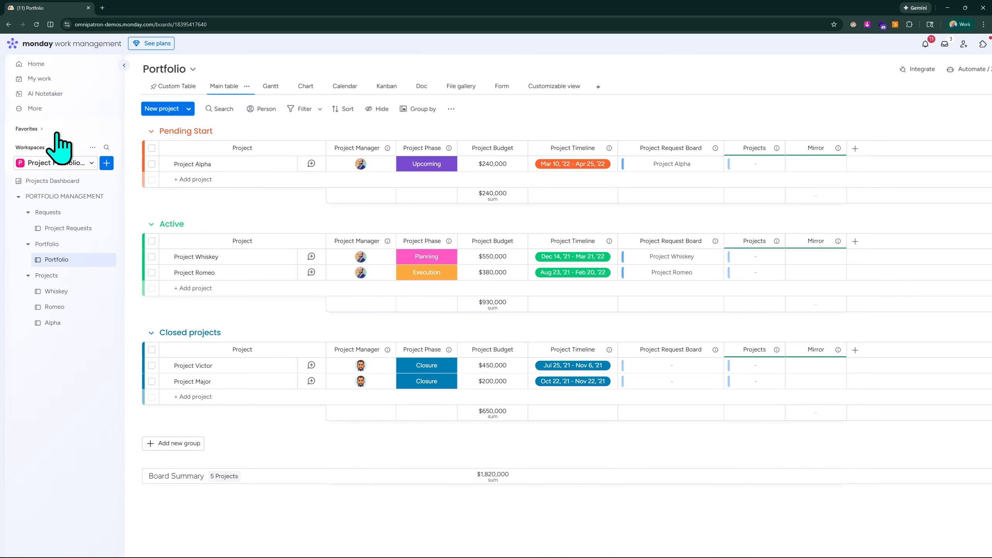
Examine the Portfolio board's project groups, columns and available views, along with the workspace's folder structure
key("ctrl+plus")
key("ctrl+plus")
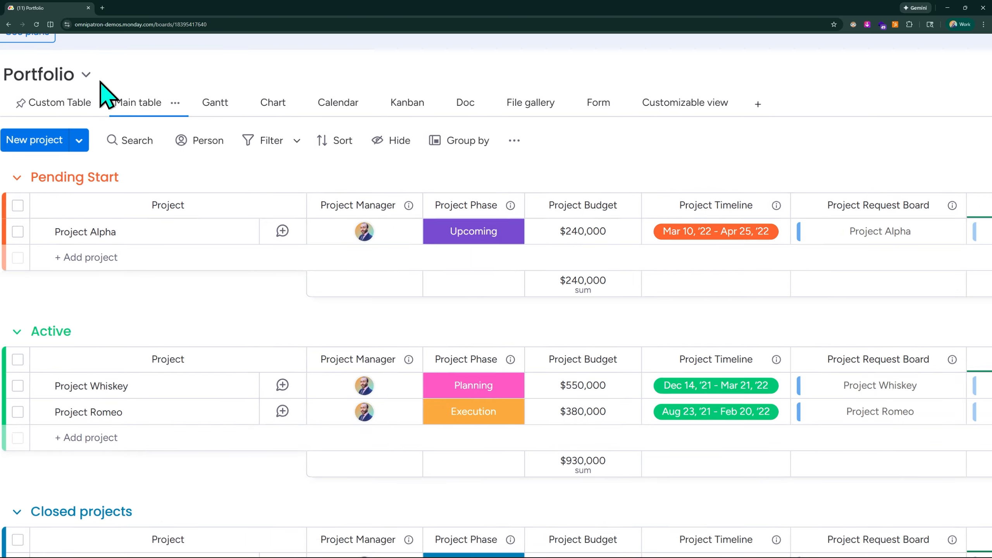
scroll(14, 95, "left", 3)
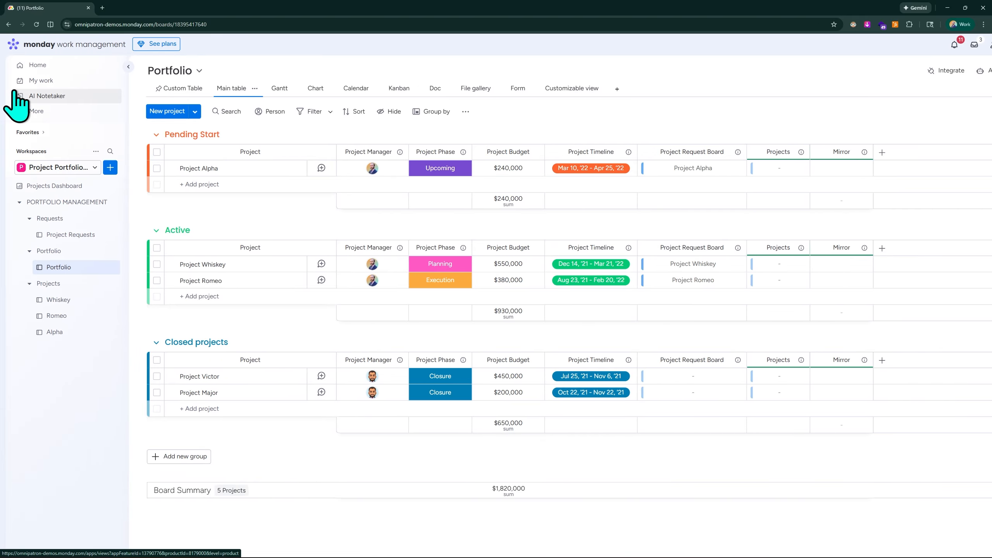
scroll(20, 195, "up", 5)
scroll(21, 204, "up", 1)
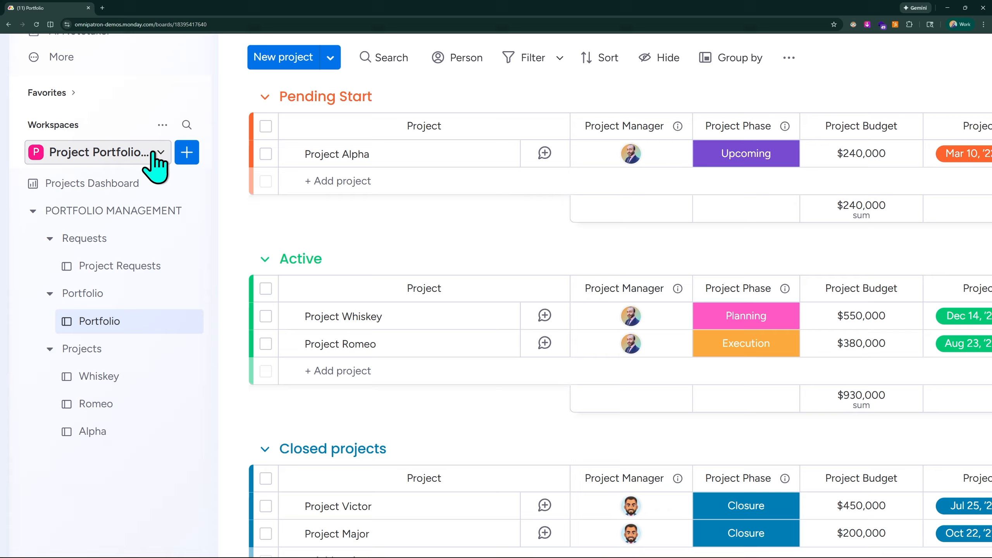
scroll(141, 176, "up", 2)
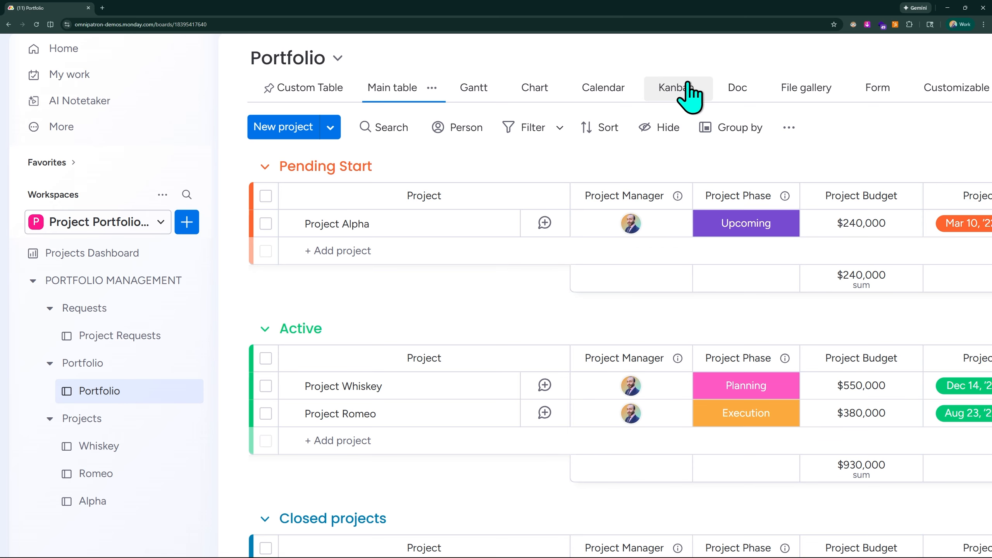
scroll(771, 85, "right", 4)
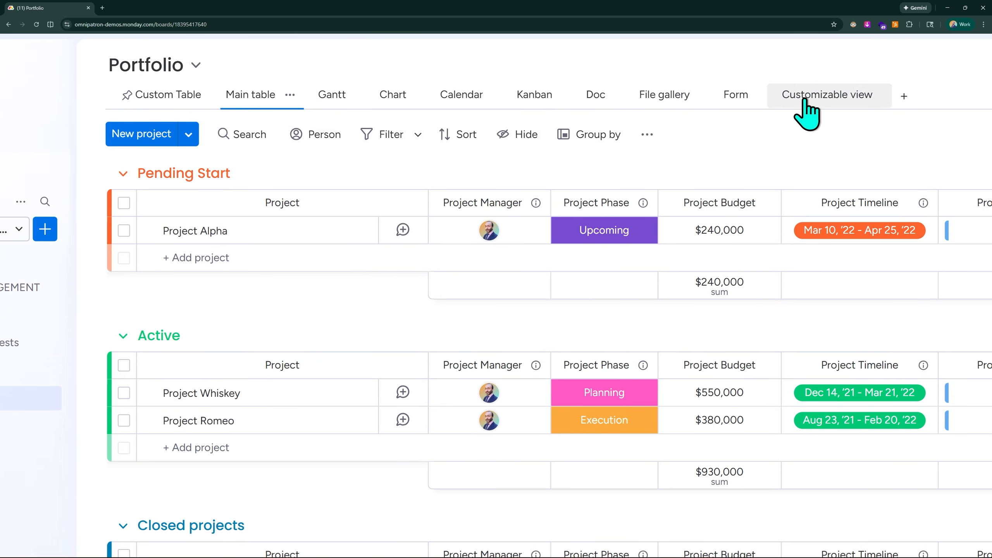
scroll(64, 235, "left", 4)
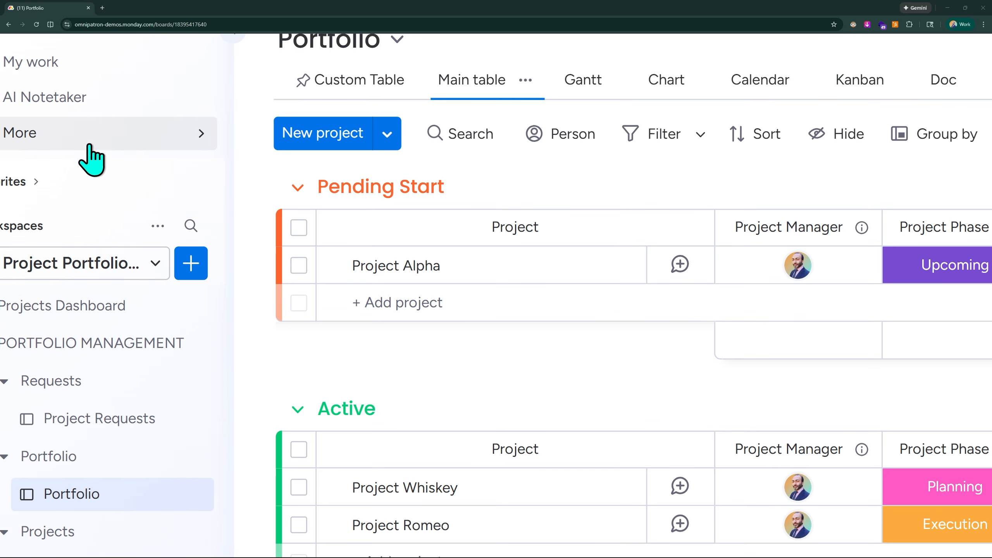
scroll(91, 141, "right", 3)
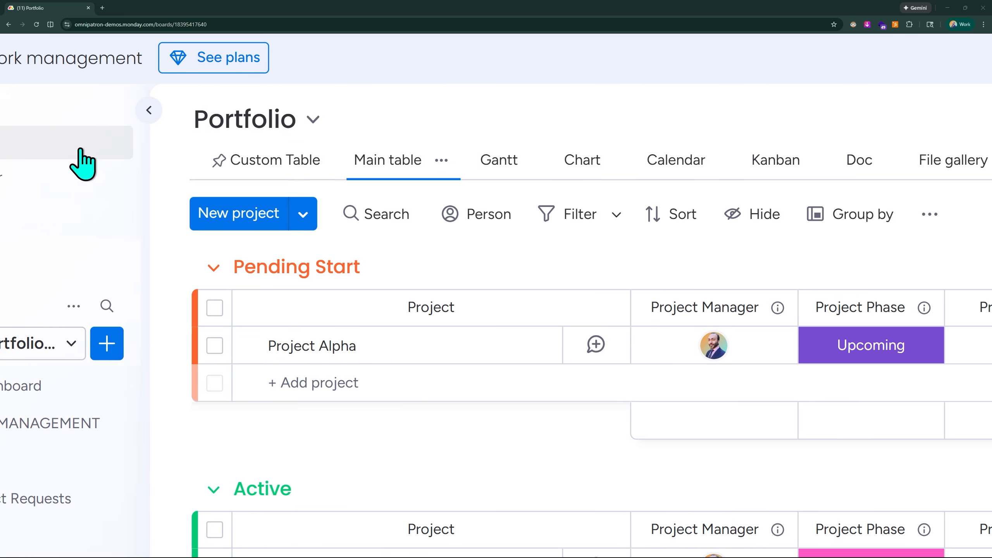
scroll(69, 163, "down", 3)
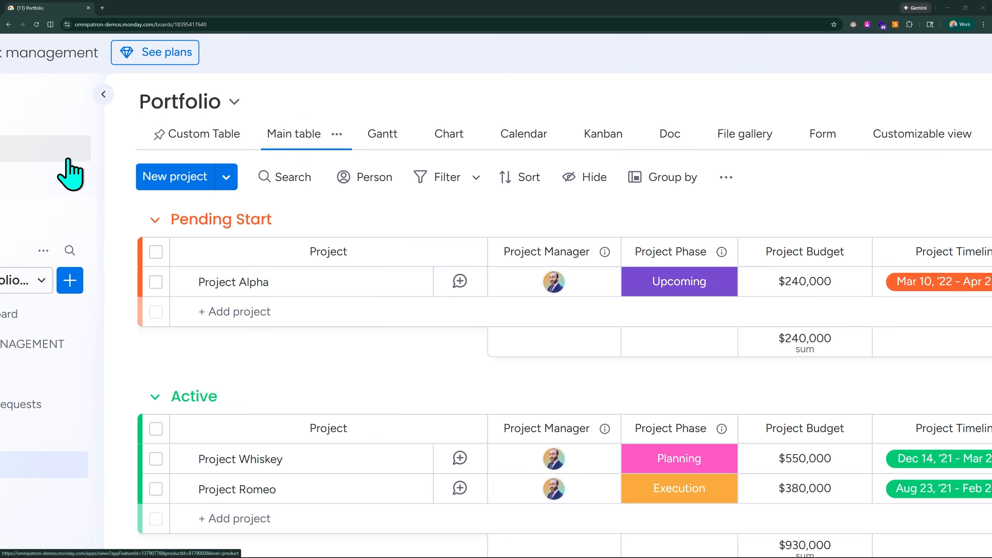
Switch the Portfolio board to the Custom Table view and review the board view types that can be added
left_click(231, 132)
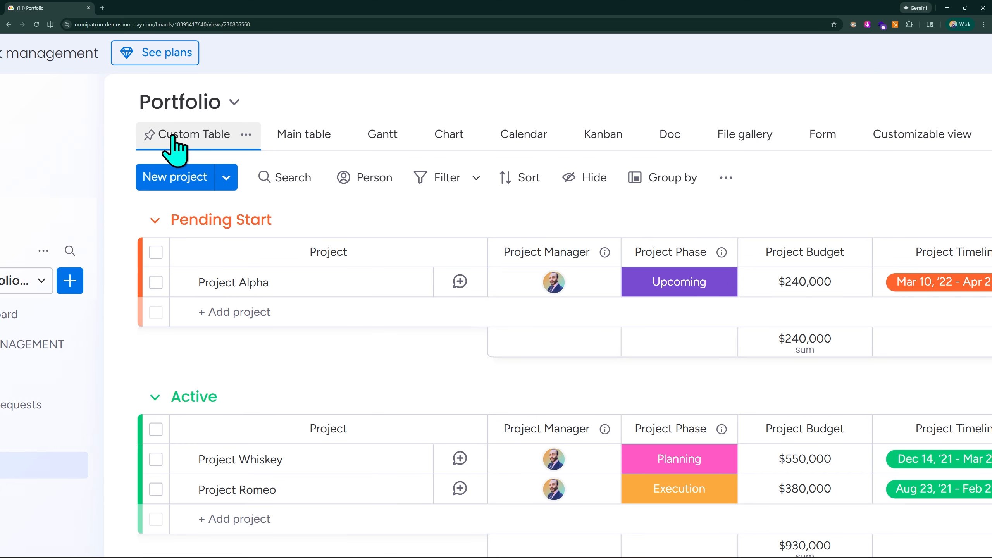
scroll(58, 187, "down", 2)
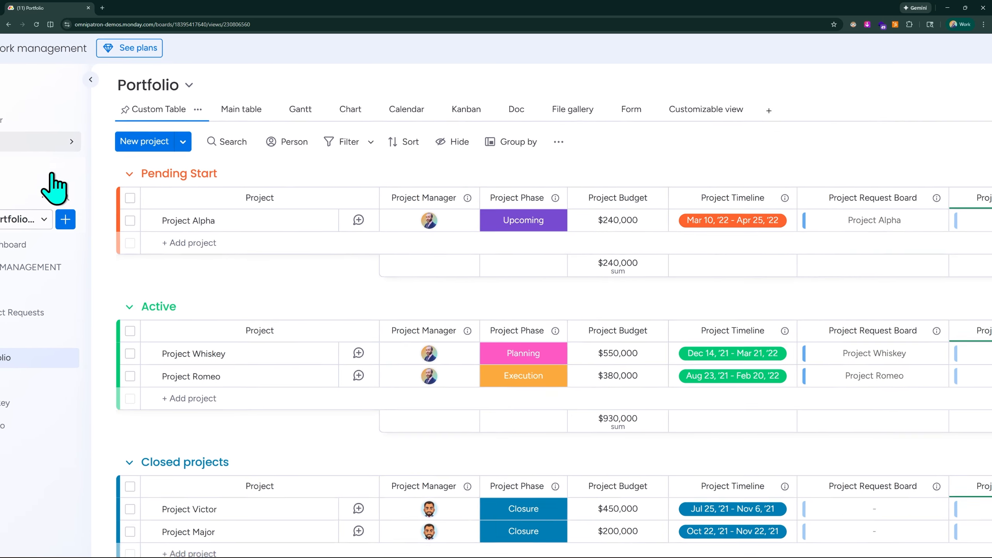
left_click(762, 112)
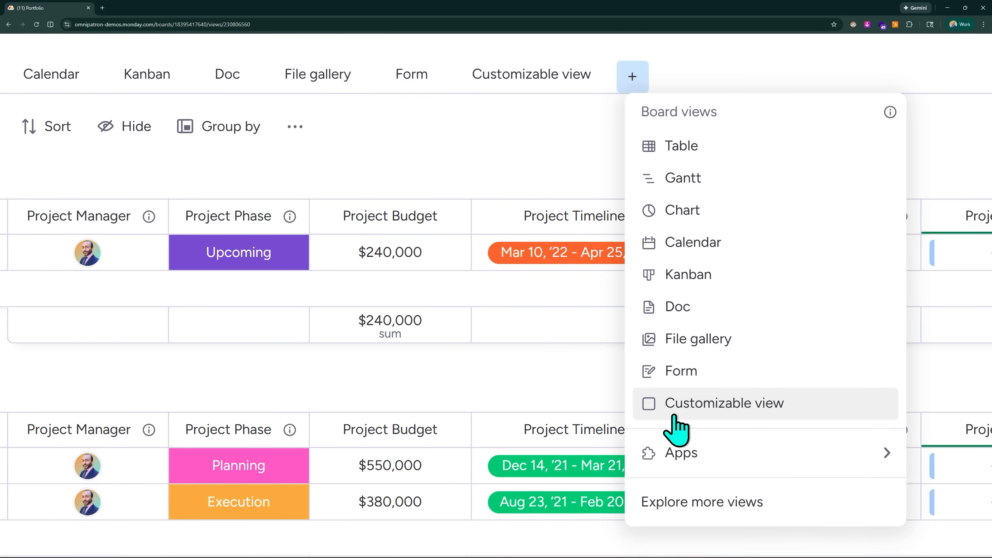
scroll(678, 426, "up", 2)
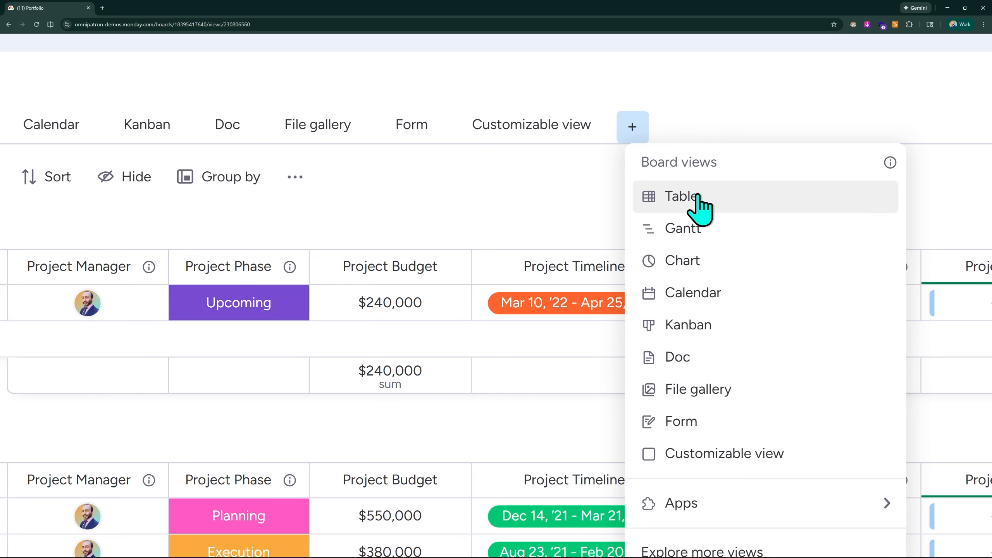
scroll(698, 195, "left", 3)
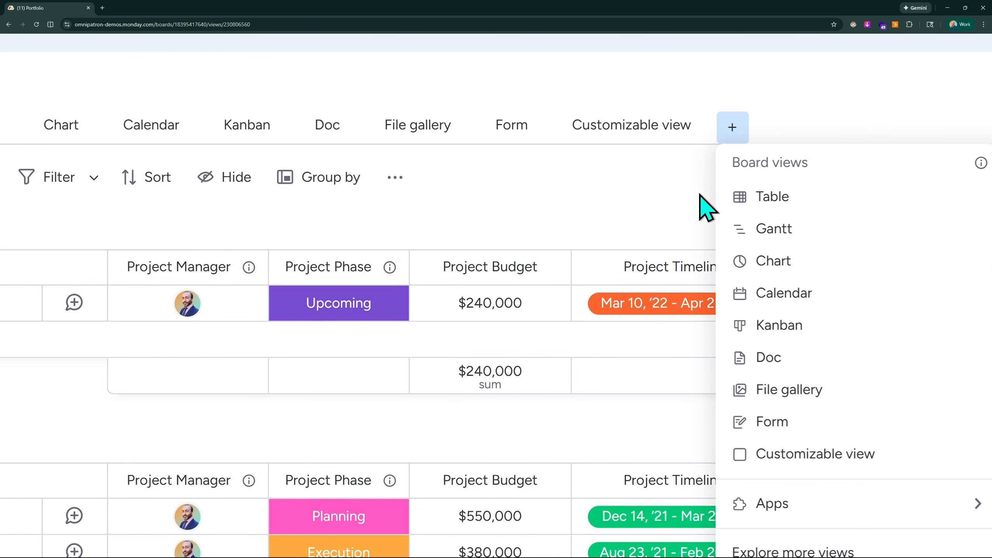
scroll(33, 192, "left", 3)
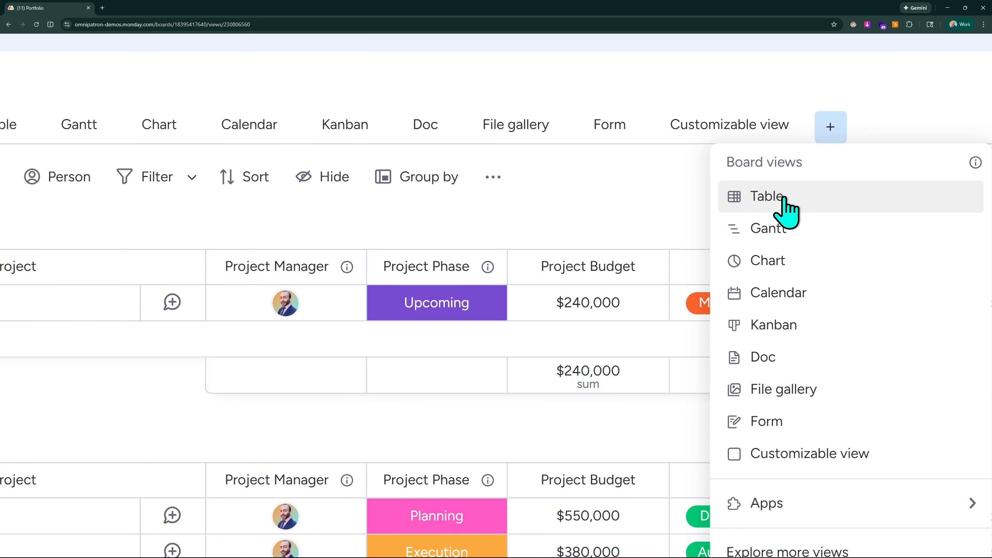
left_click(705, 80)
scroll(468, 78, "left", 8)
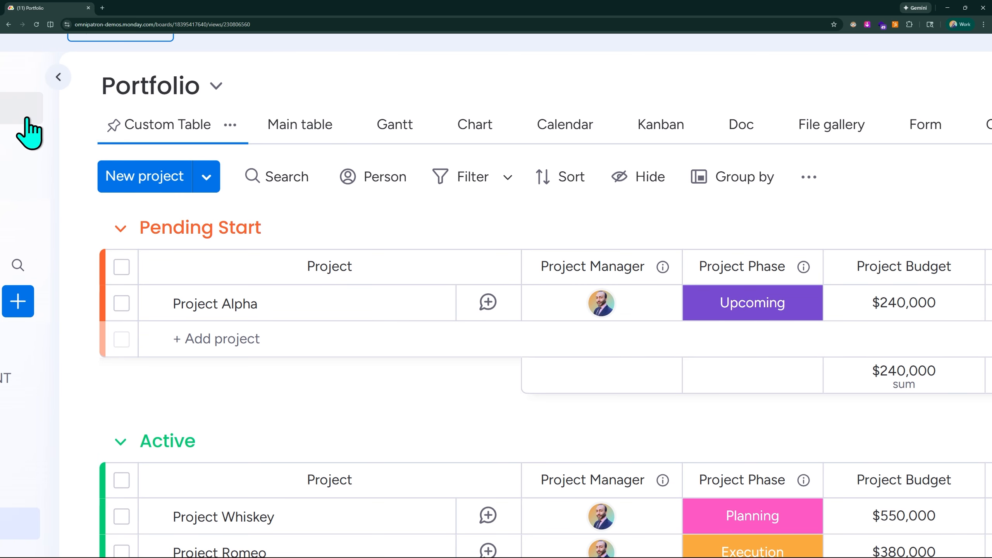
Switch back to the Main table view and look over the Pending Start, Active and Closed projects groups
left_click(205, 114)
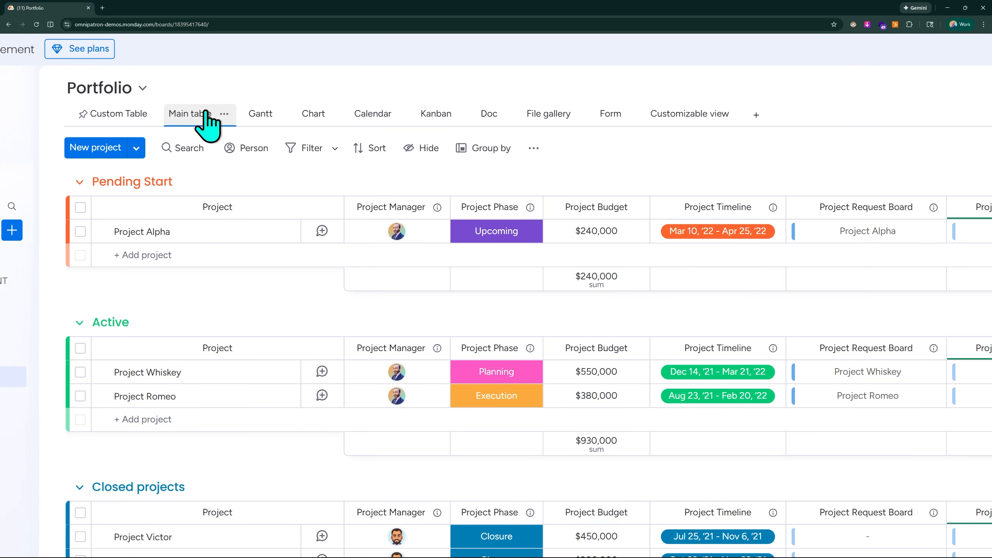
scroll(14, 276, "down", 4)
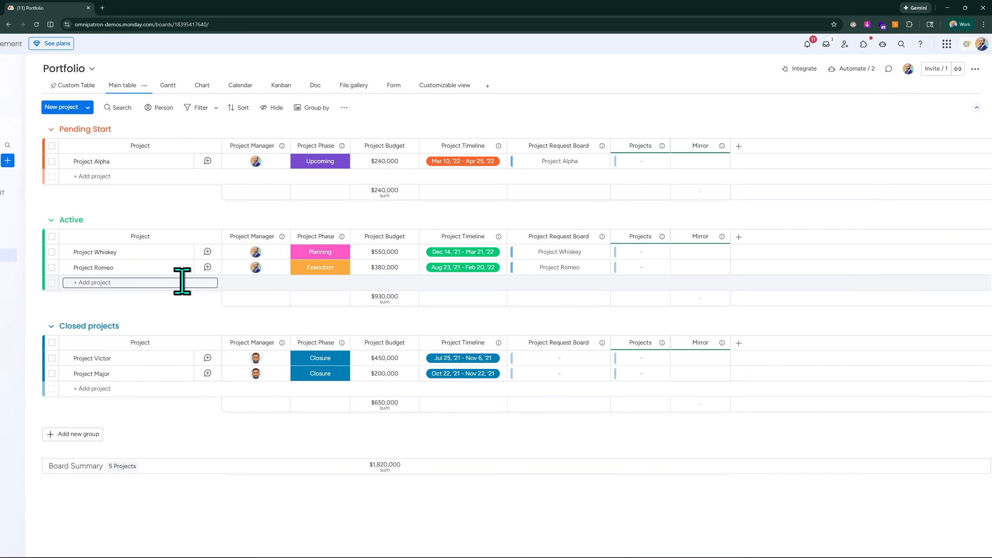
scroll(32, 185, "left", 3)
scroll(68, 103, "up", 3)
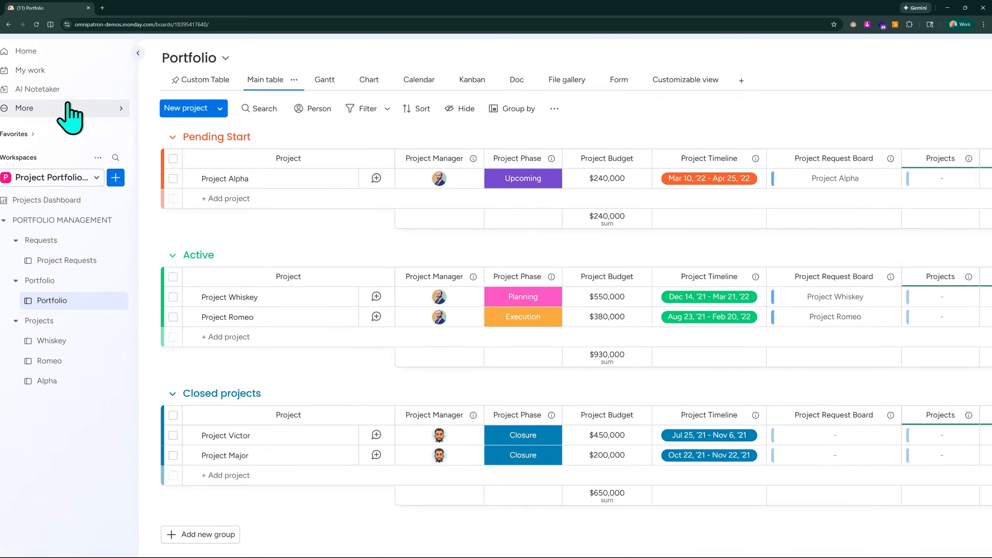
scroll(67, 103, "up", 2)
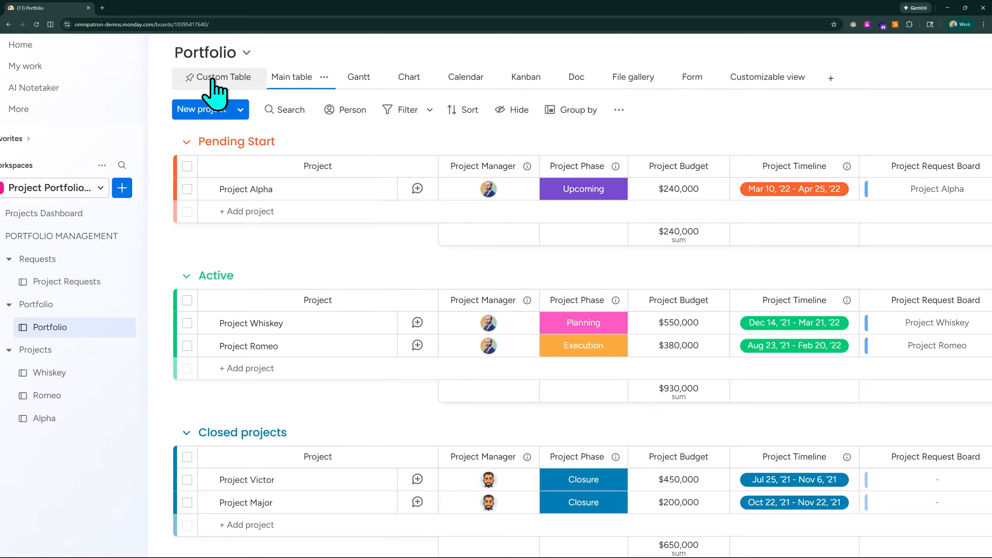
scroll(214, 90, "up", 4)
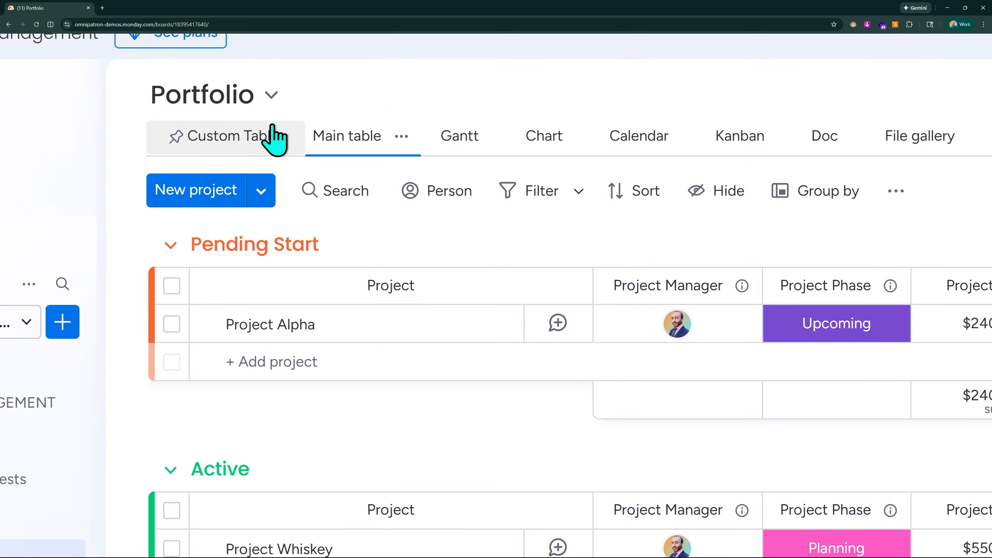
Open the Custom Table view and review its view options without applying any
left_click(291, 148)
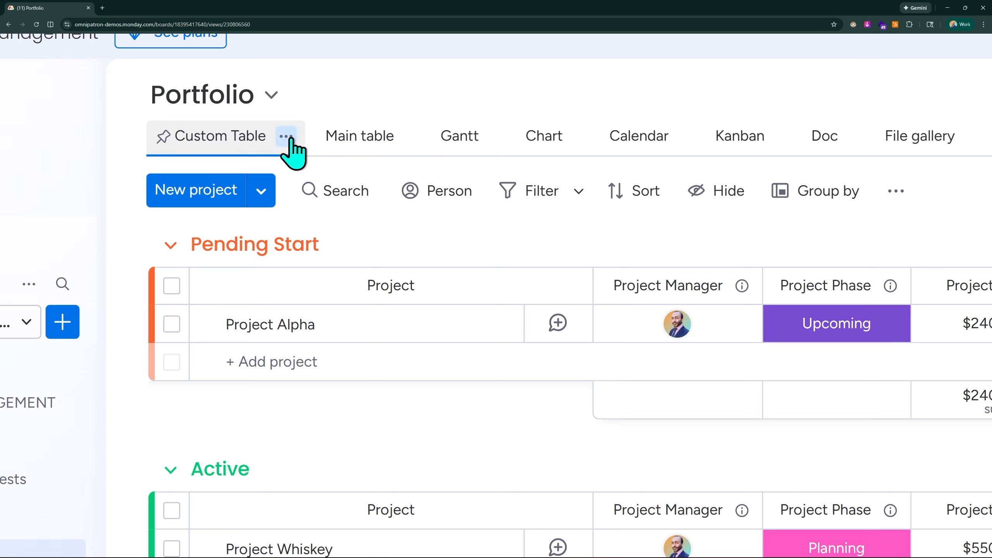
left_click(288, 138)
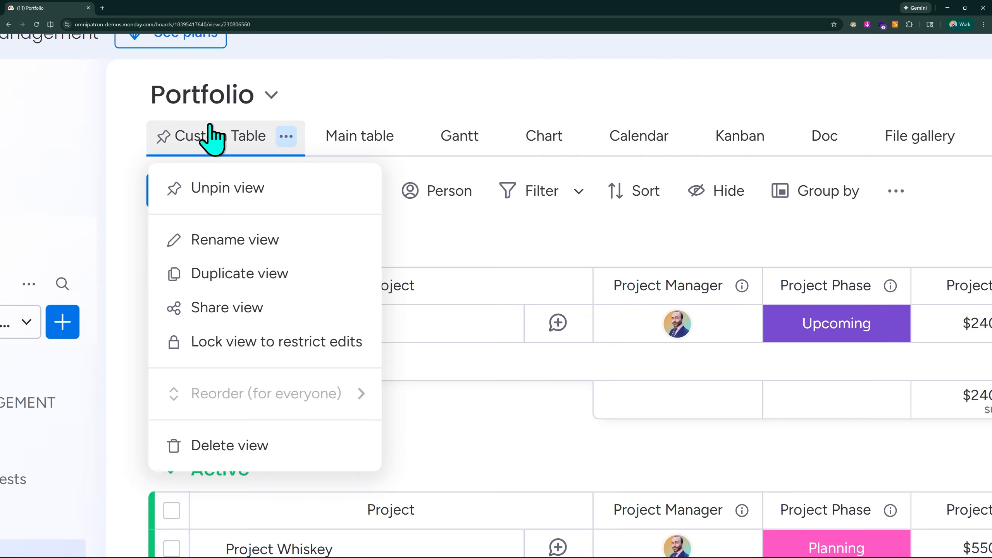
left_click(408, 96)
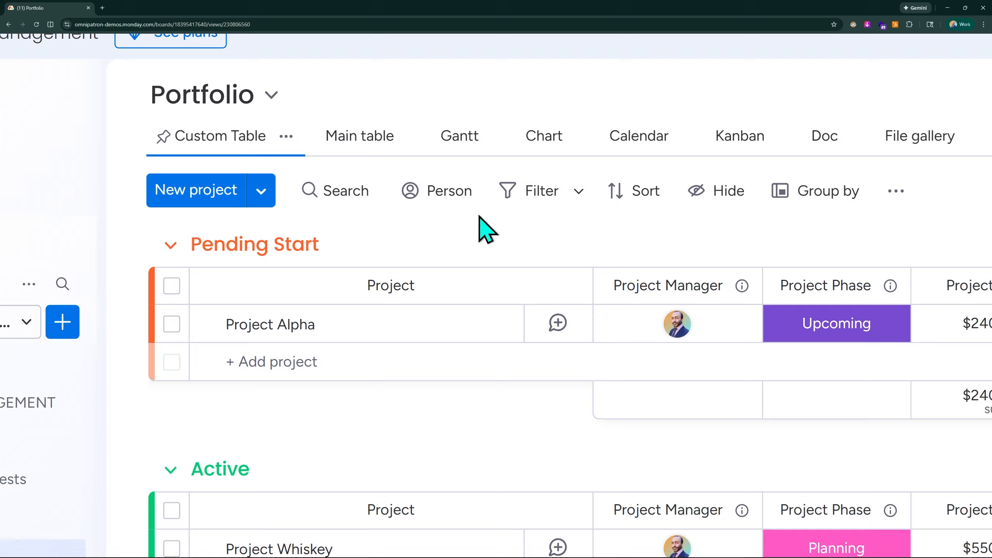
Open the board search, dismiss its search options tip, and check the people available for filtering the board
left_click(333, 196)
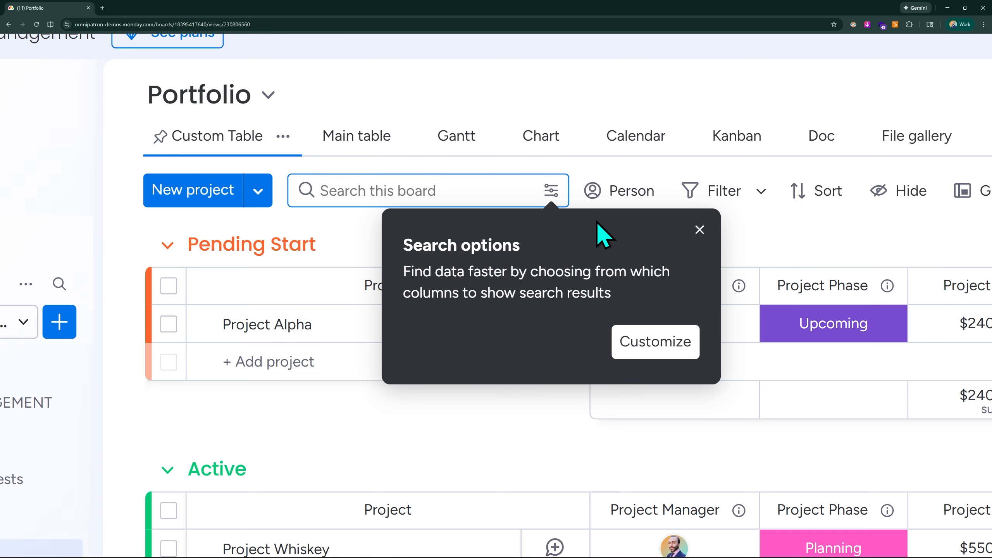
left_click(700, 230)
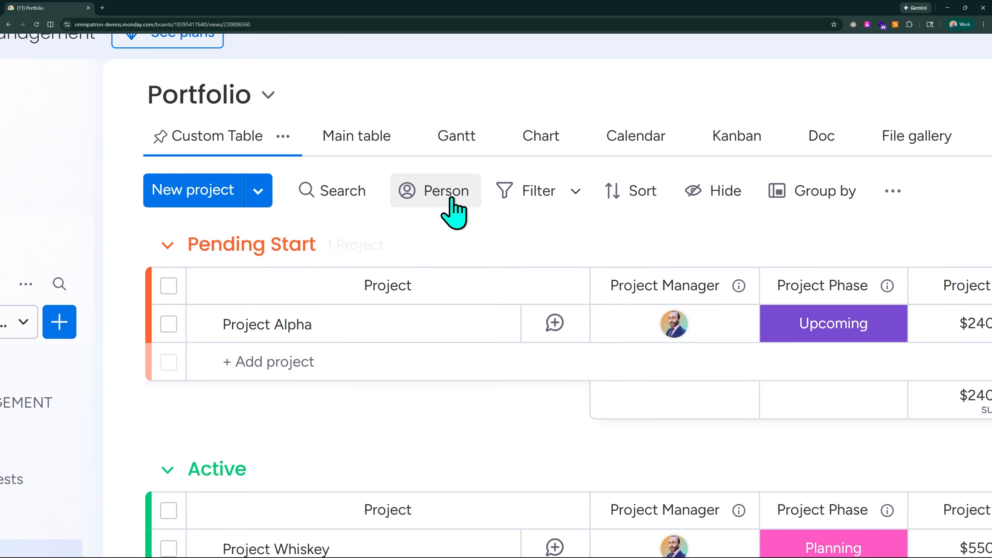
left_click(430, 204)
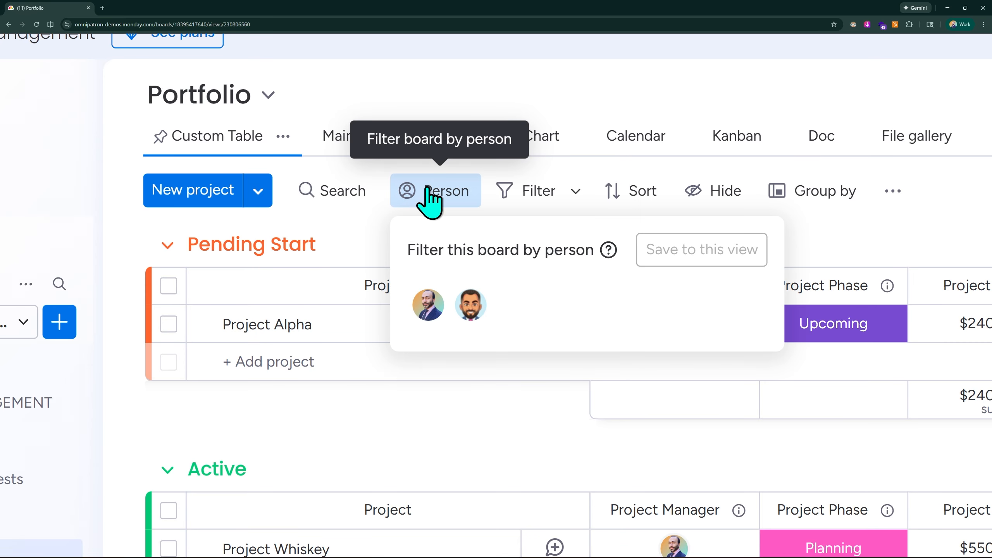
left_click(410, 198)
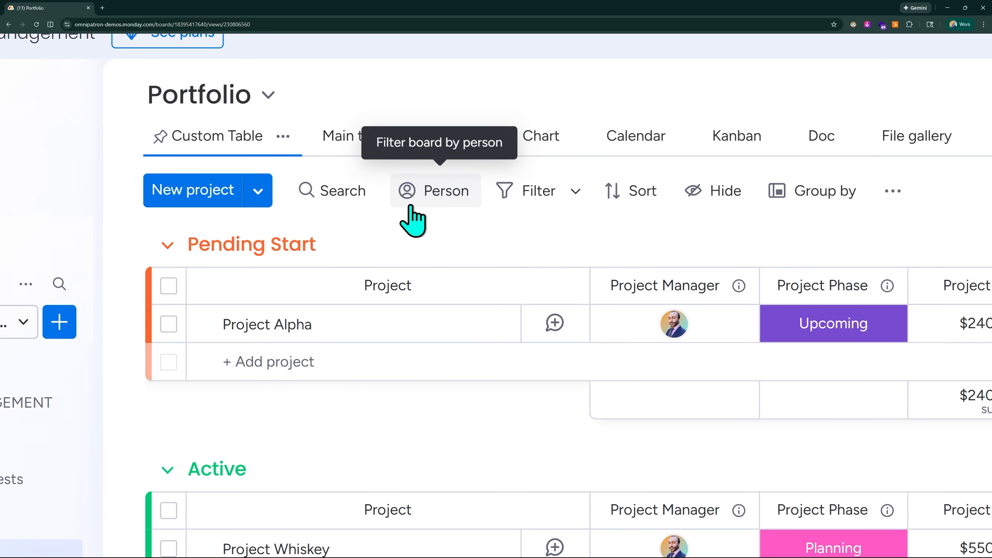
Filter the Custom Table view by the first listed person, and change the person filter to the second one
left_click(391, 154)
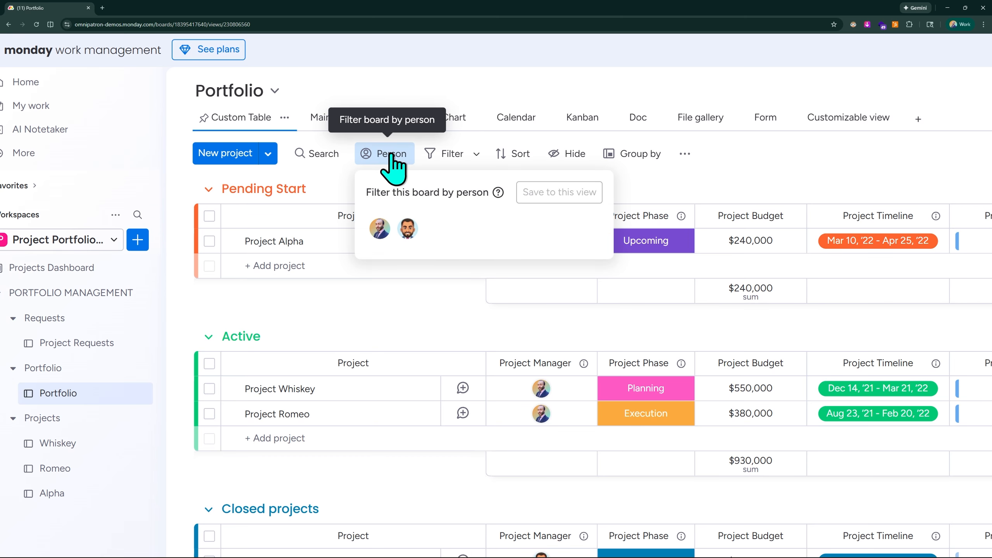
left_click(381, 233)
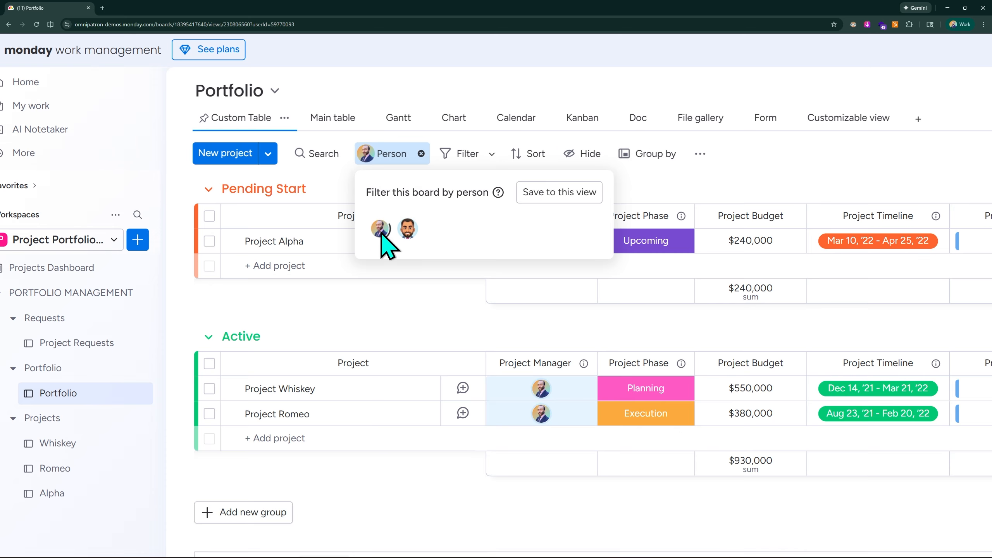
left_click(668, 191)
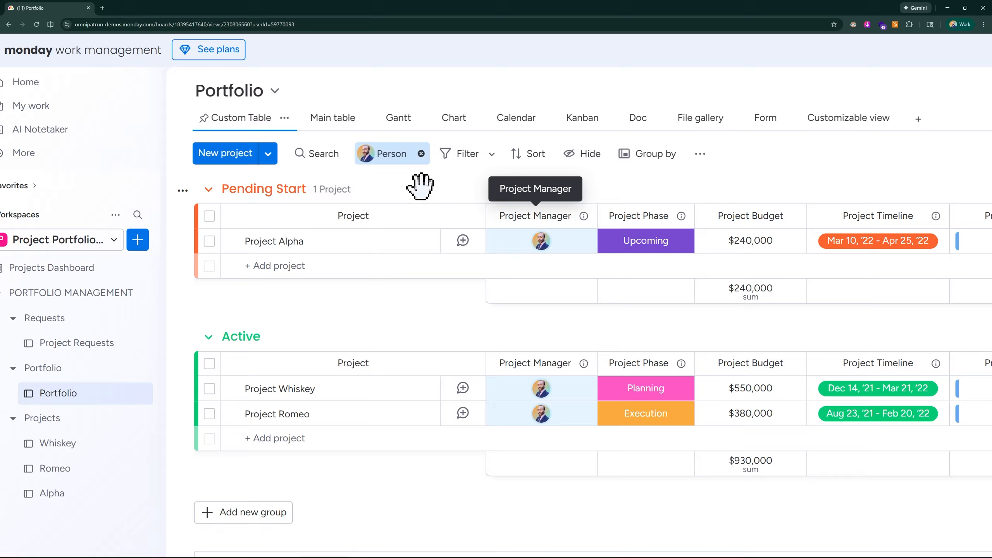
left_click(396, 158)
left_click(405, 227)
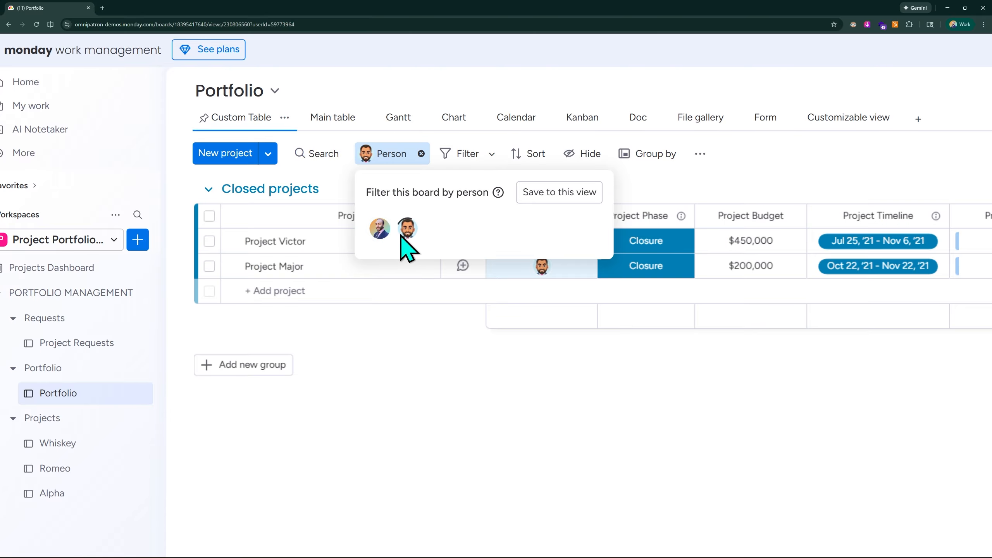
Clear the person filter from the Custom Table view, and check the help tip on filtering the board by person
left_click(703, 177)
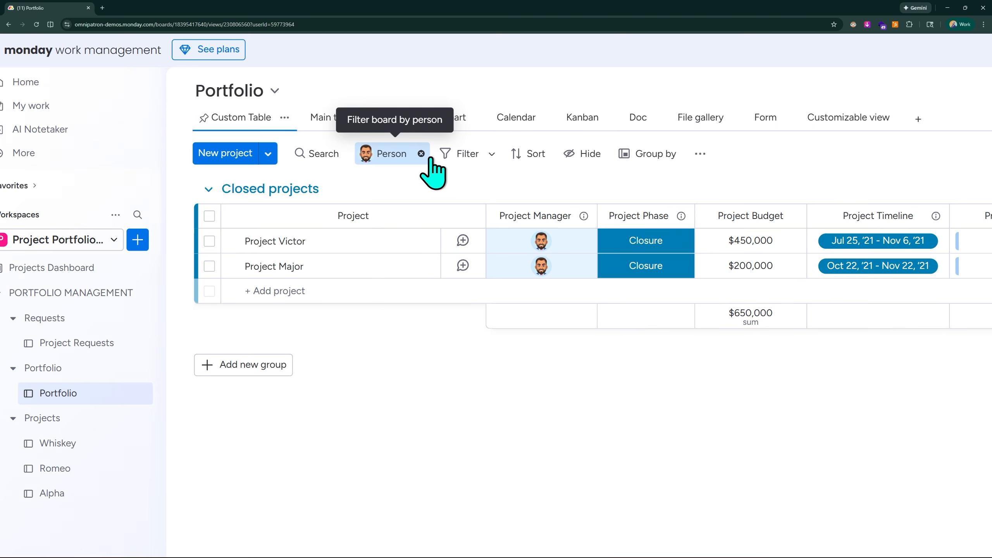
left_click(421, 154)
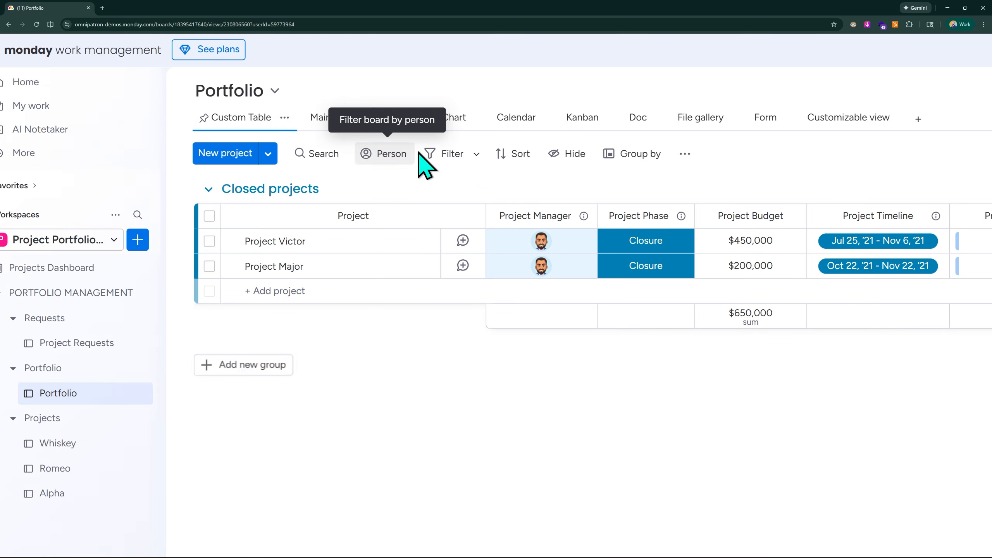
left_click(387, 156)
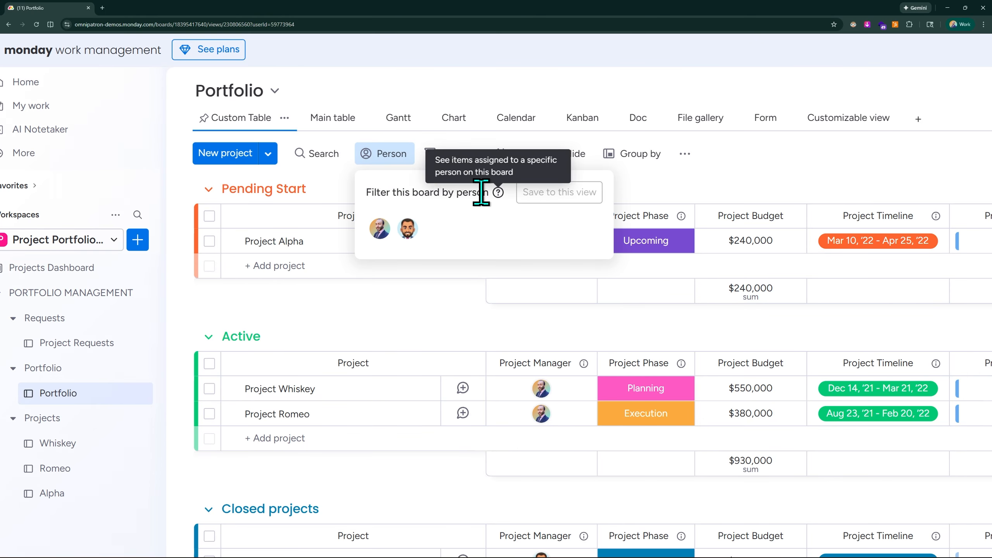
mouse_move(501, 194)
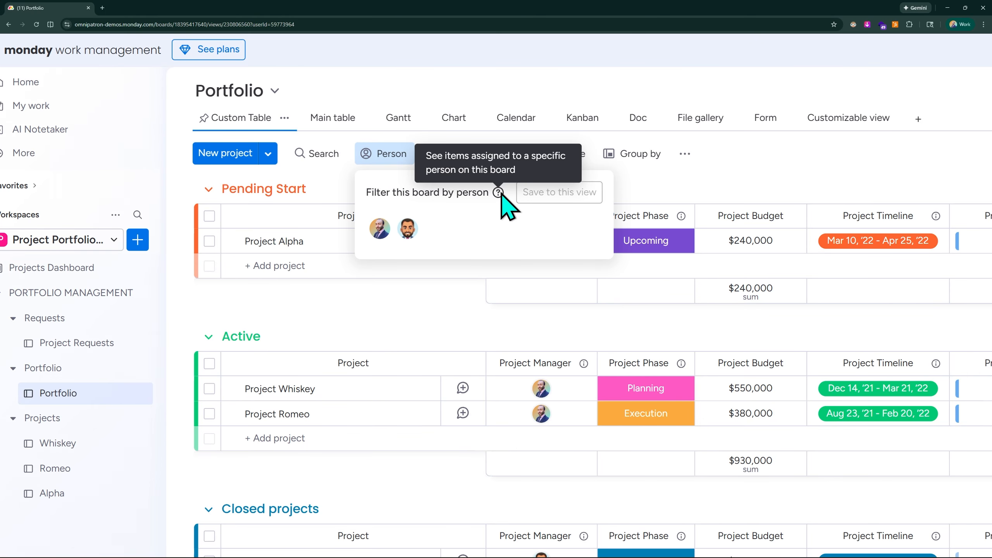
left_click(671, 184)
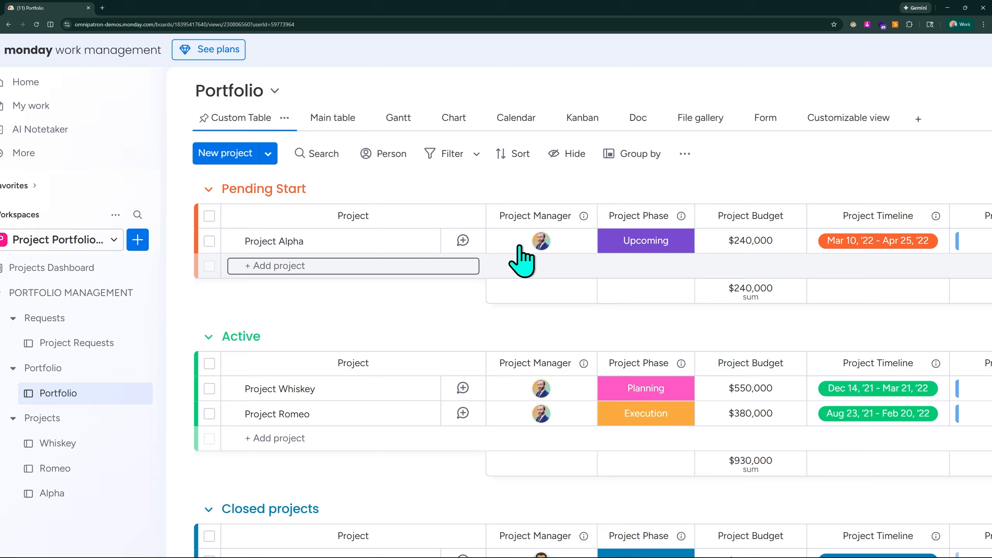
Look at the Project Manager column and at the people offered in the person filter without choosing one
left_click_drag(529, 216, 388, 184)
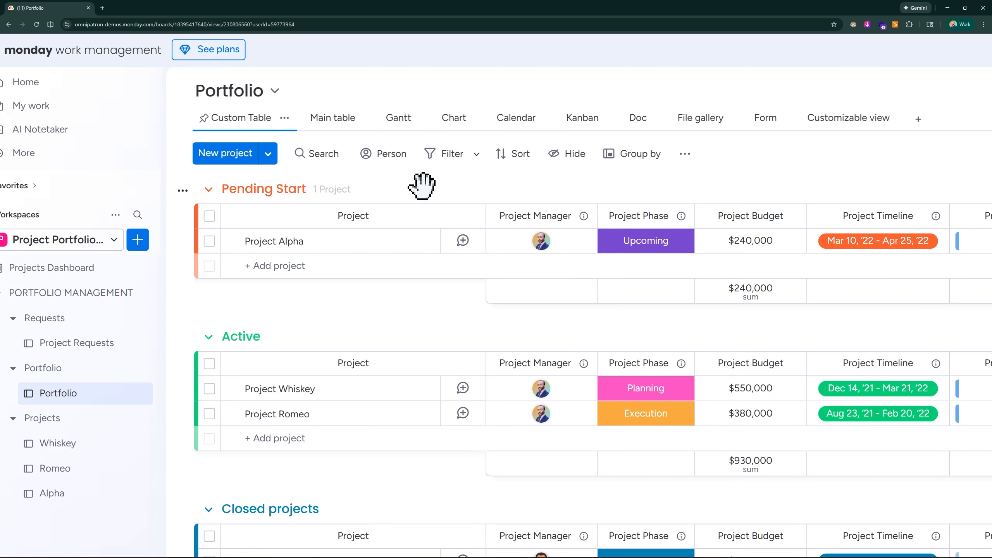
left_click(390, 162)
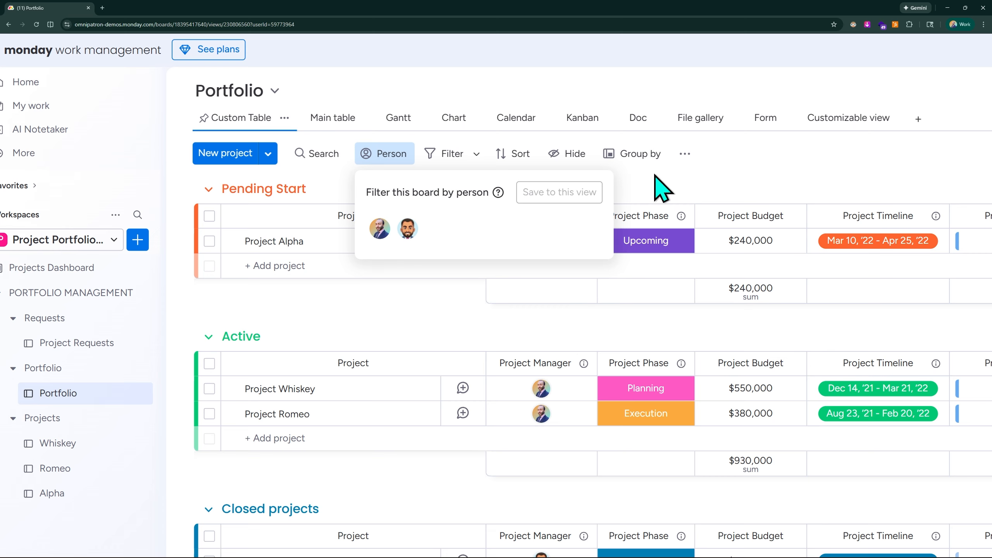
left_click(644, 177)
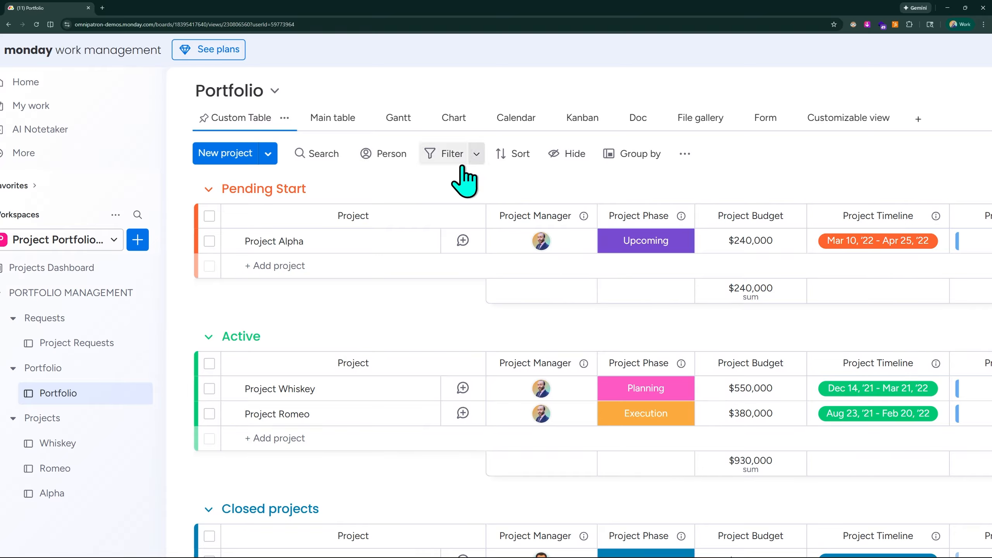
Open the board filter and switch it from advanced filters to quick filters
scroll(443, 145, "up", 3)
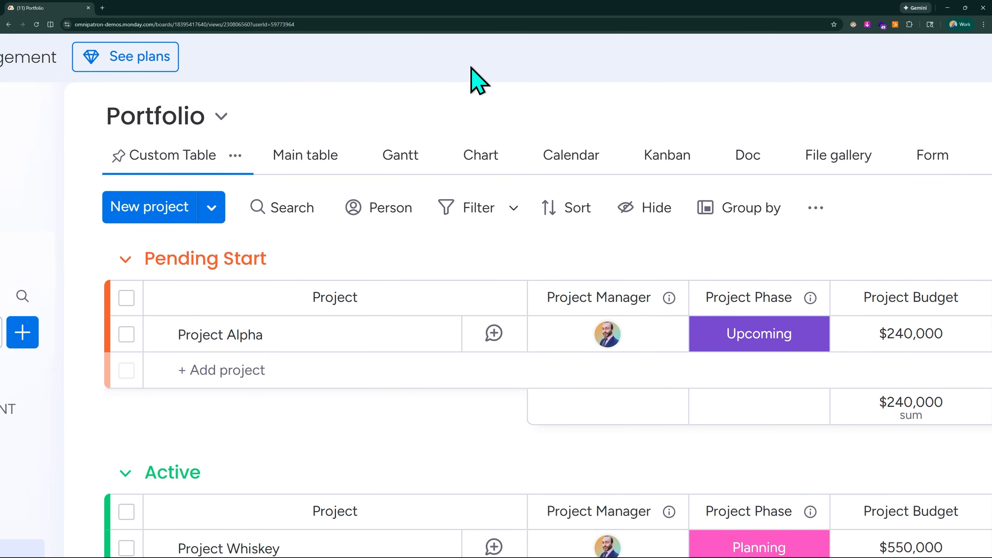
left_click(506, 212)
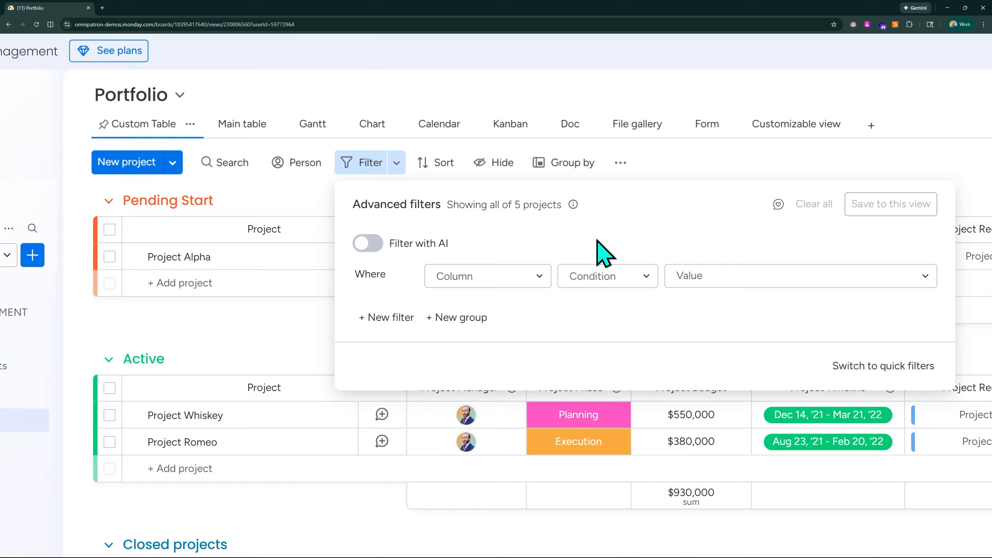
left_click(877, 368)
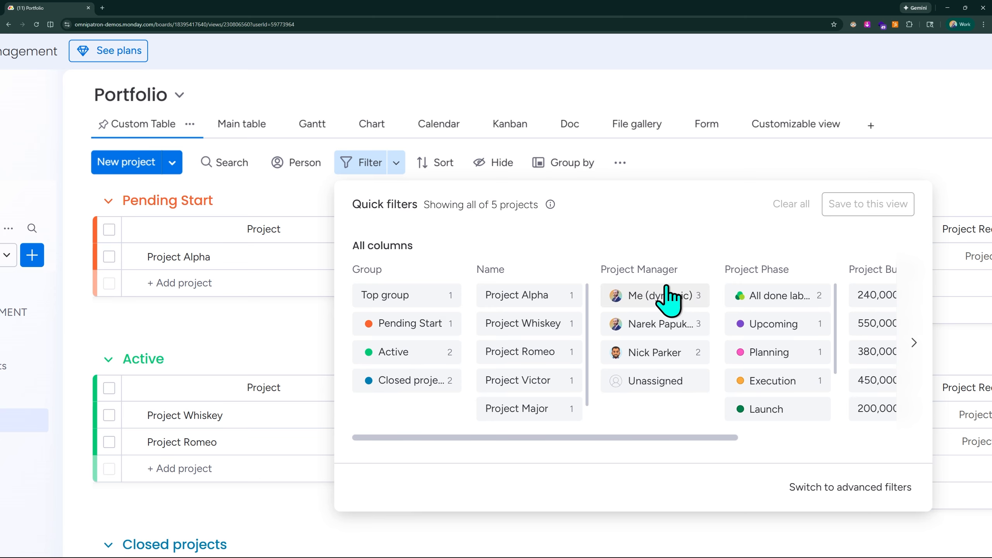
Try the quick filters for Me (dynamic) as Project Manager and for the name Project Alpha, removing each one
left_click(647, 297)
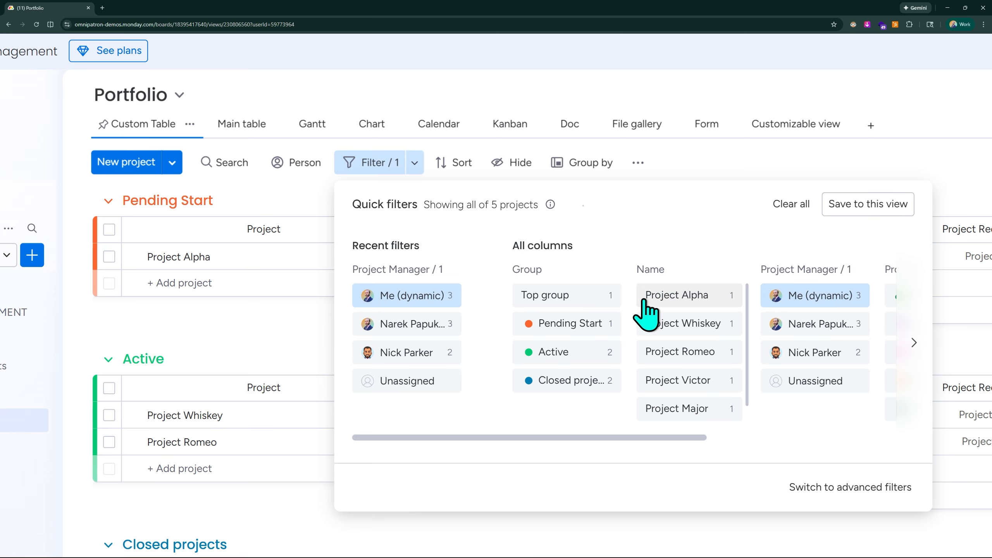
left_click(429, 296)
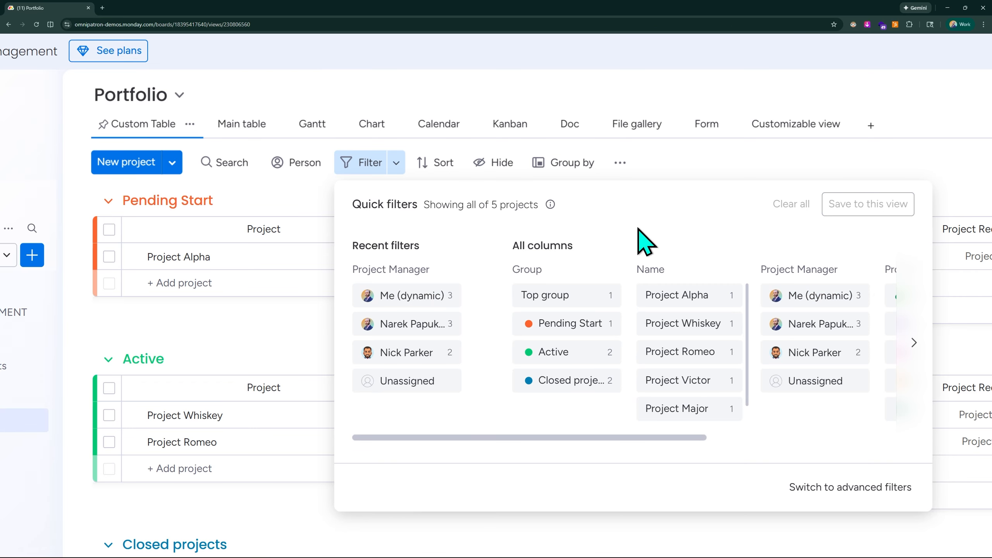
left_click(690, 297)
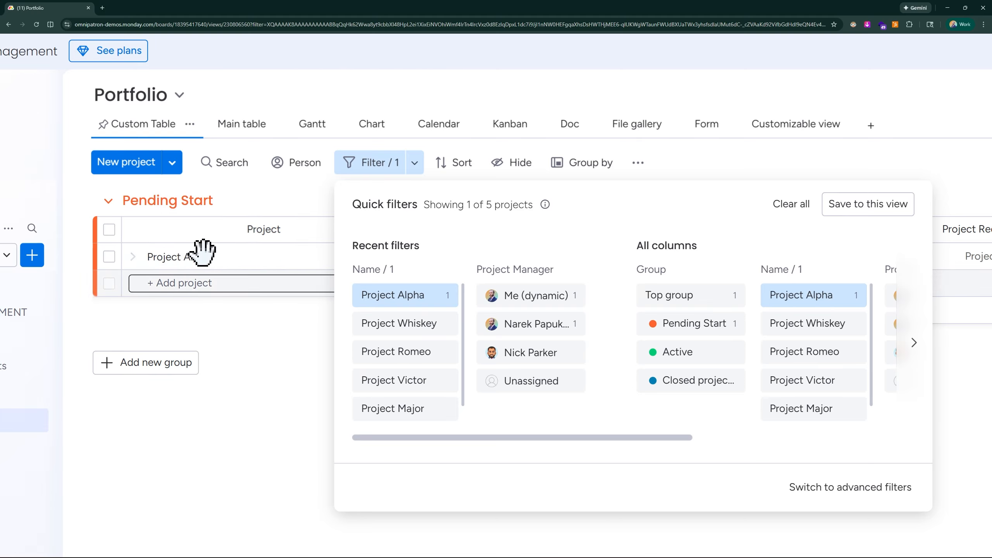
left_click(776, 295)
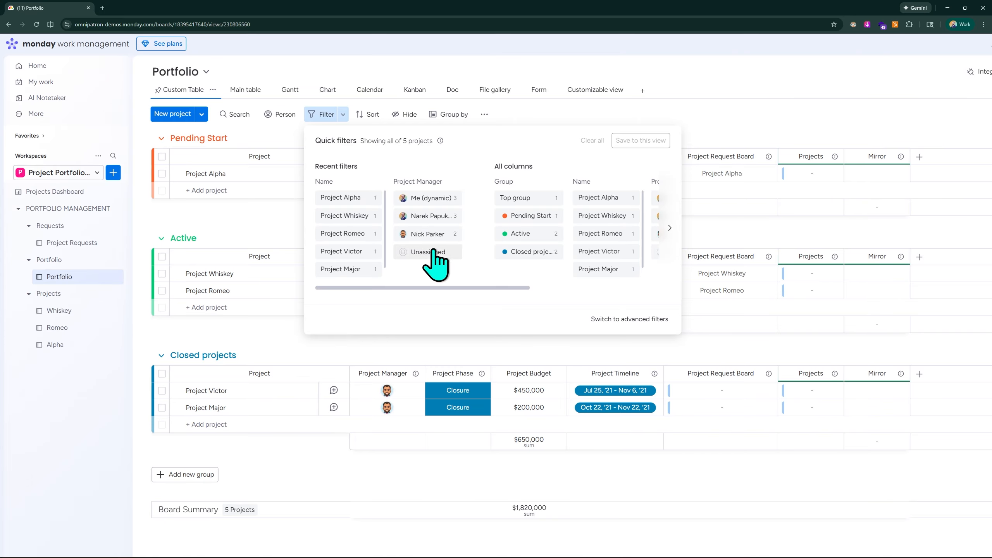
Quick-filter the board by the second listed project manager, the Pending Start group and a project budget of 240,000
left_click(418, 216)
left_click(526, 216)
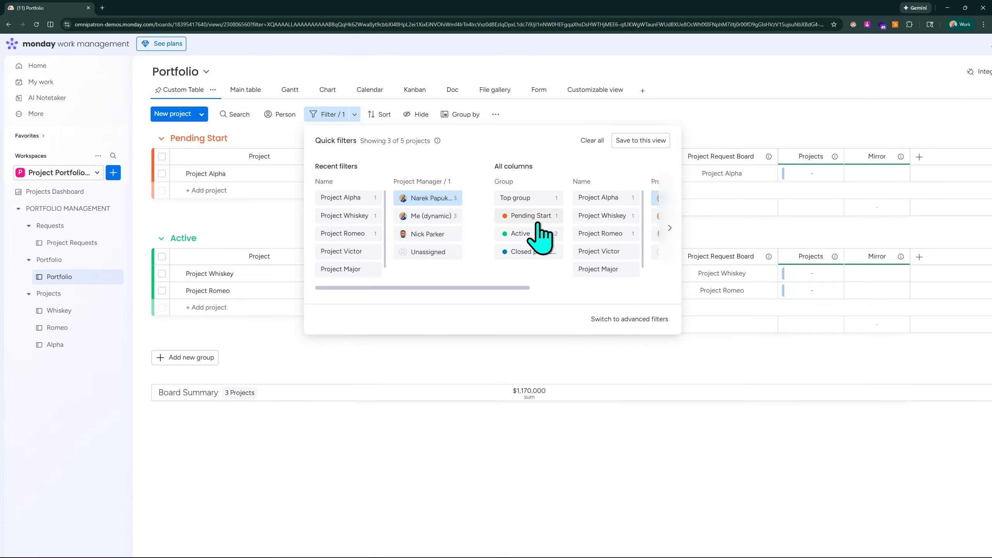
scroll(598, 234, "right", 10)
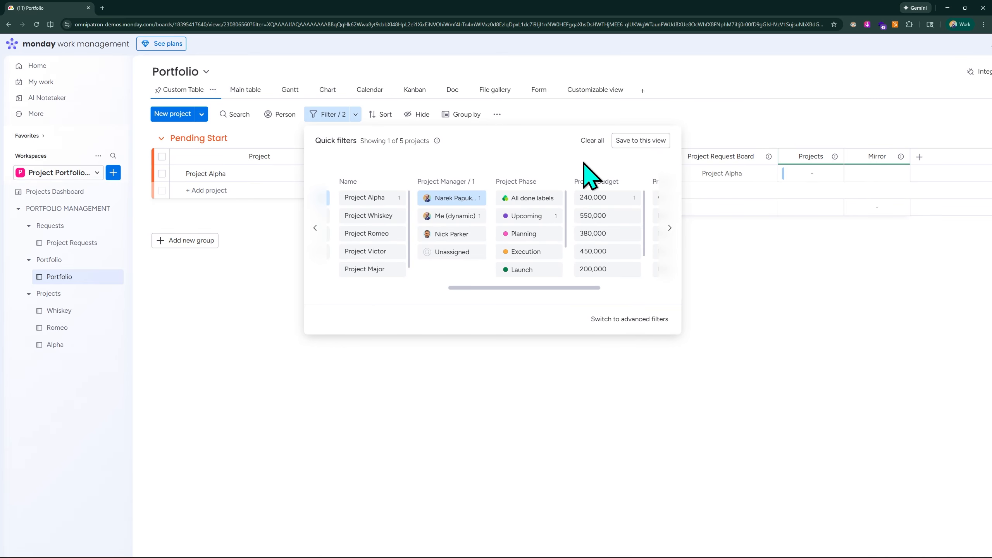
left_click(603, 199)
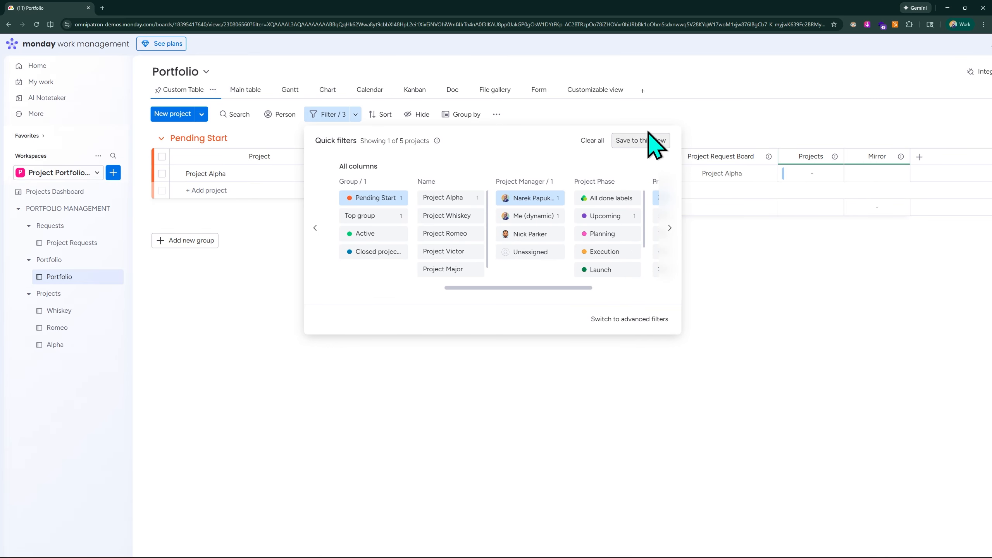
left_click(683, 106)
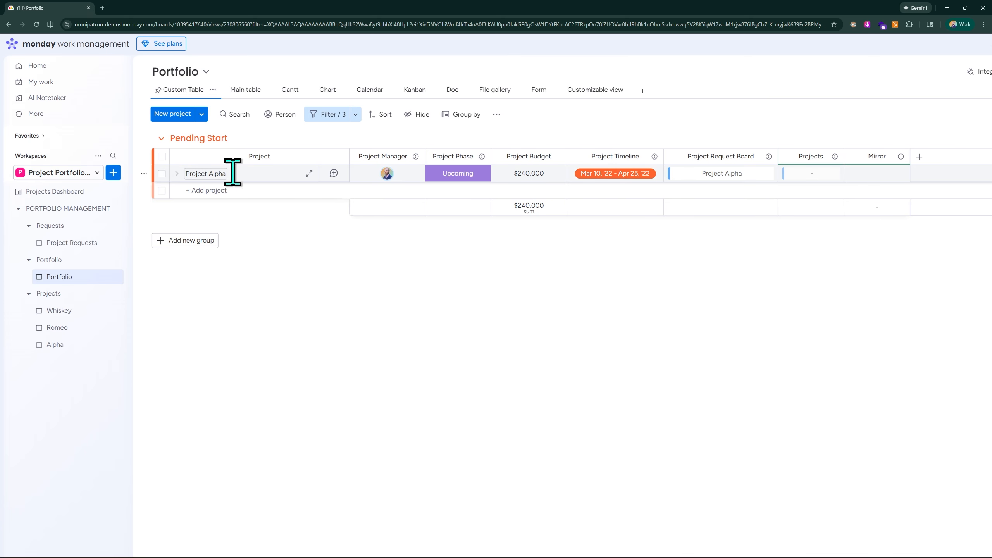
Review the three combined filters as advanced conditions and as quick filters, looking across the recent filters and all columns
left_click(355, 115)
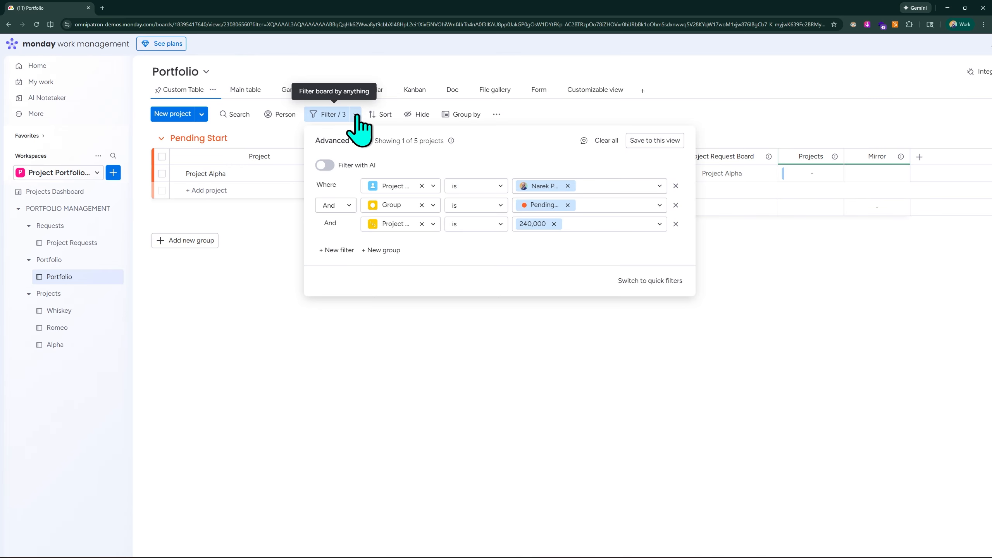
left_click(650, 280)
scroll(557, 205, "up", 5)
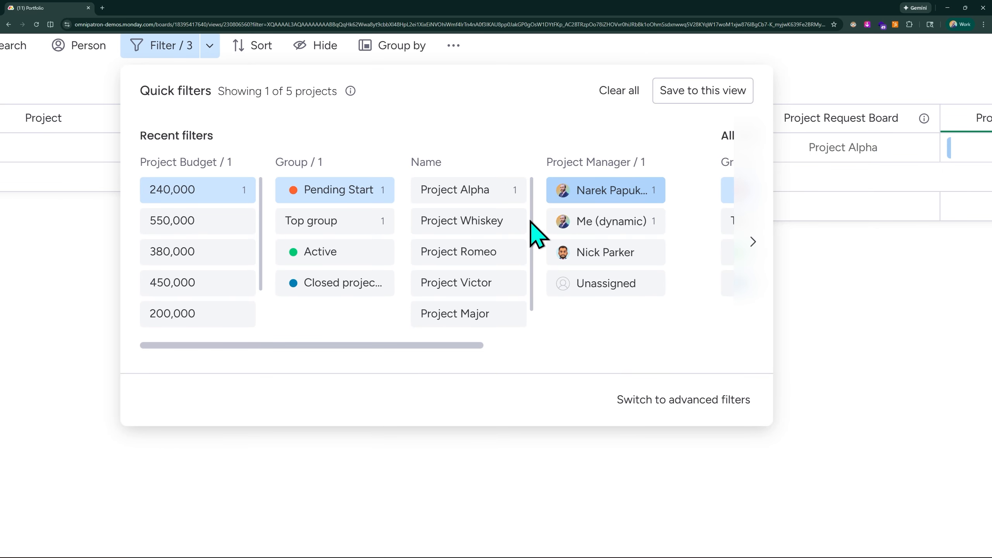
scroll(530, 222, "up", 1)
scroll(426, 276, "down", 1)
scroll(424, 275, "down", 1)
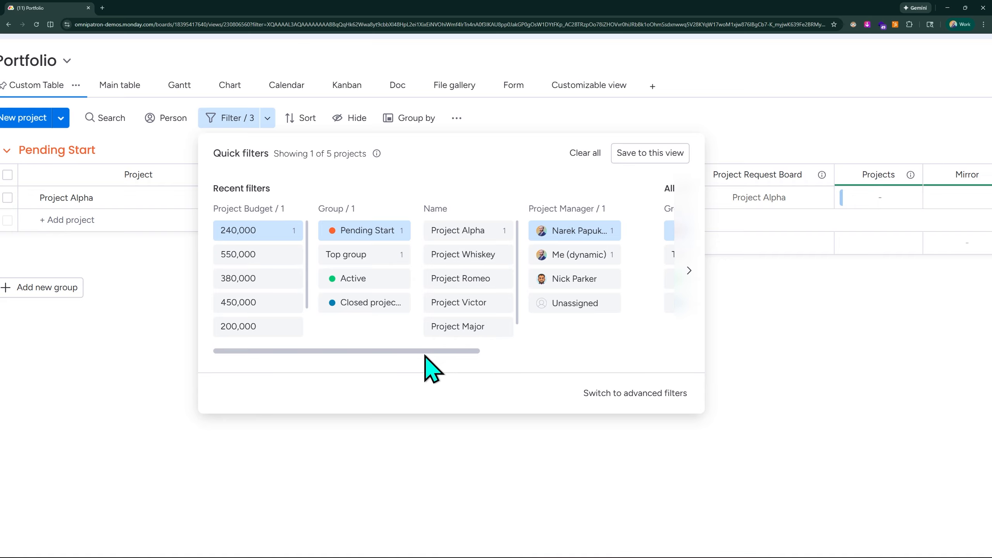
left_click_drag(425, 351, 649, 337)
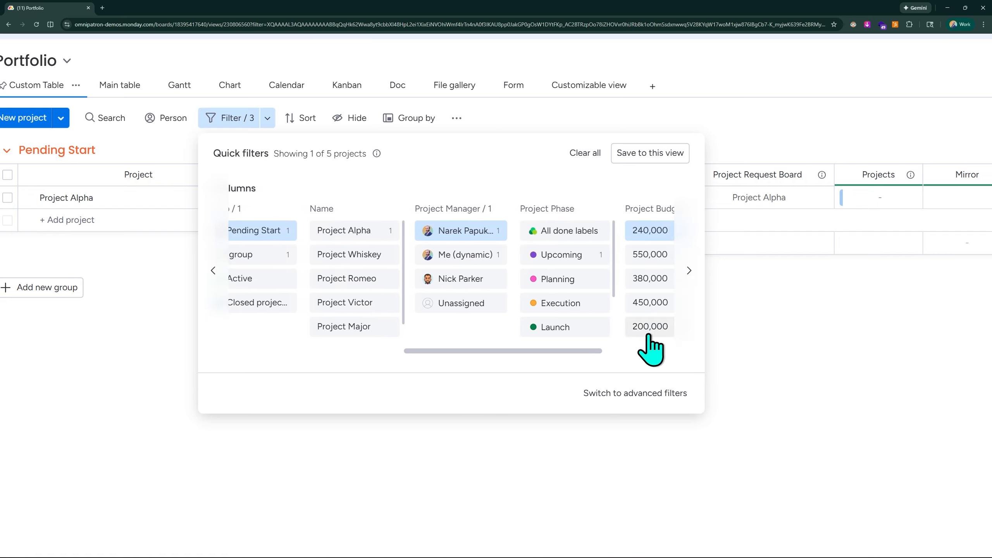
left_click_drag(580, 354, 405, 333)
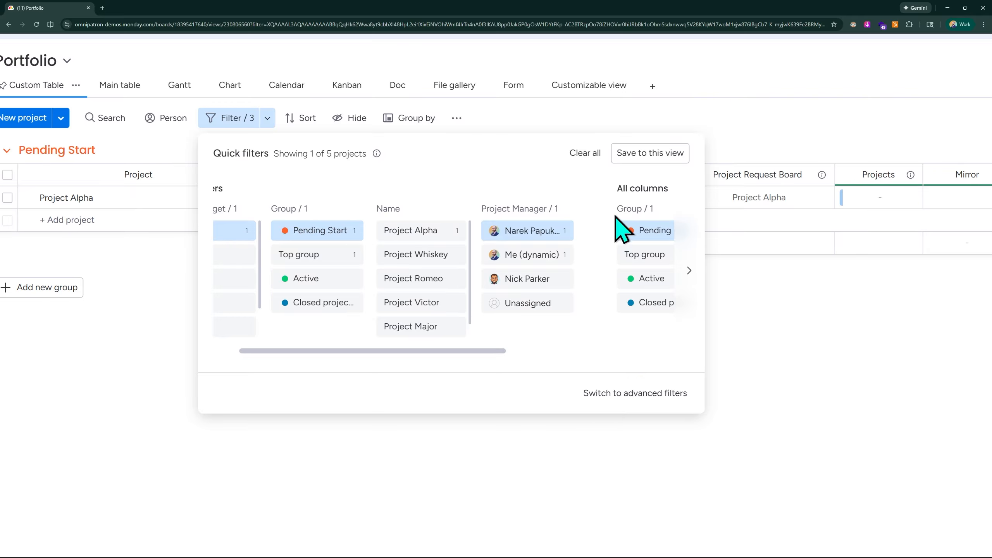
Clear all board filters, and check which columns the advanced filters offer without picking one
left_click(590, 153)
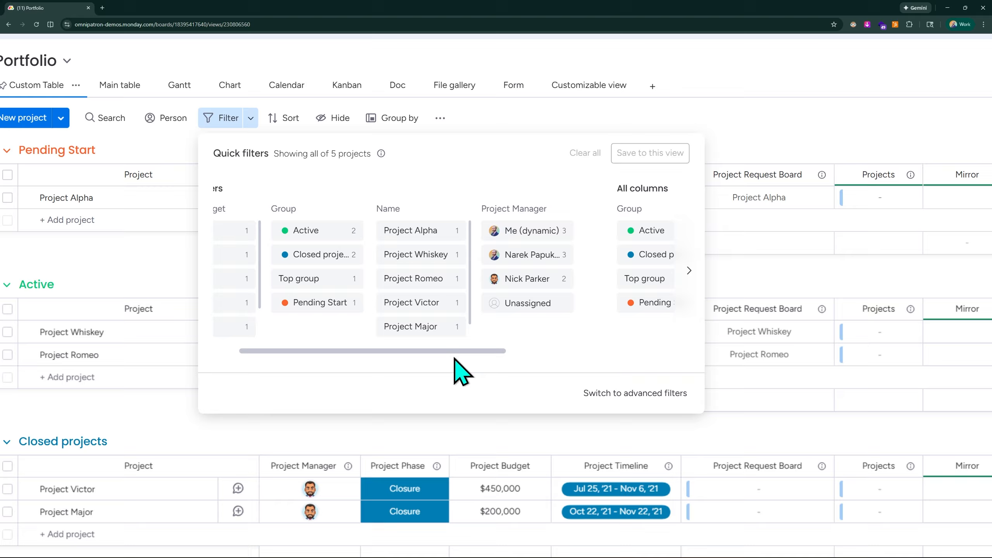
left_click(654, 393)
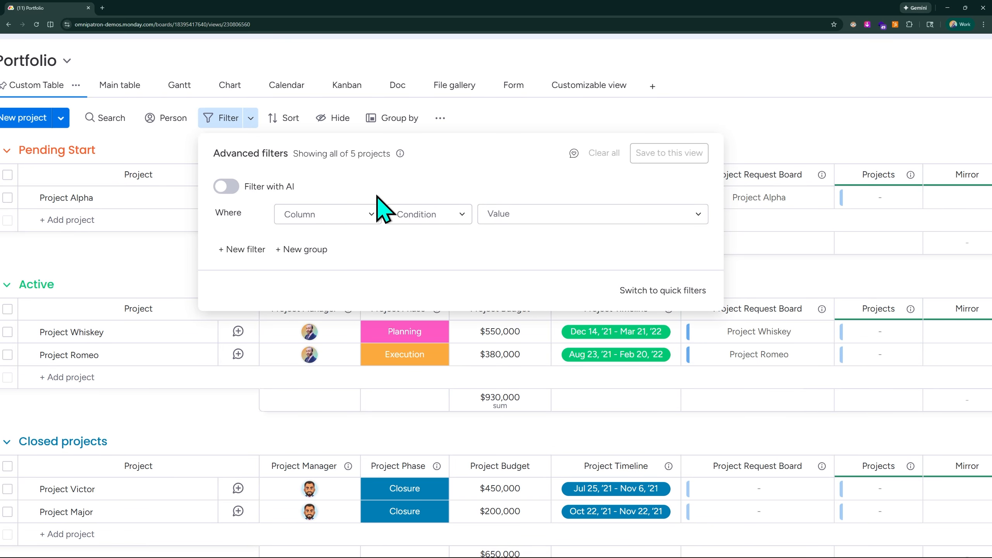
scroll(308, 160, "left", 1)
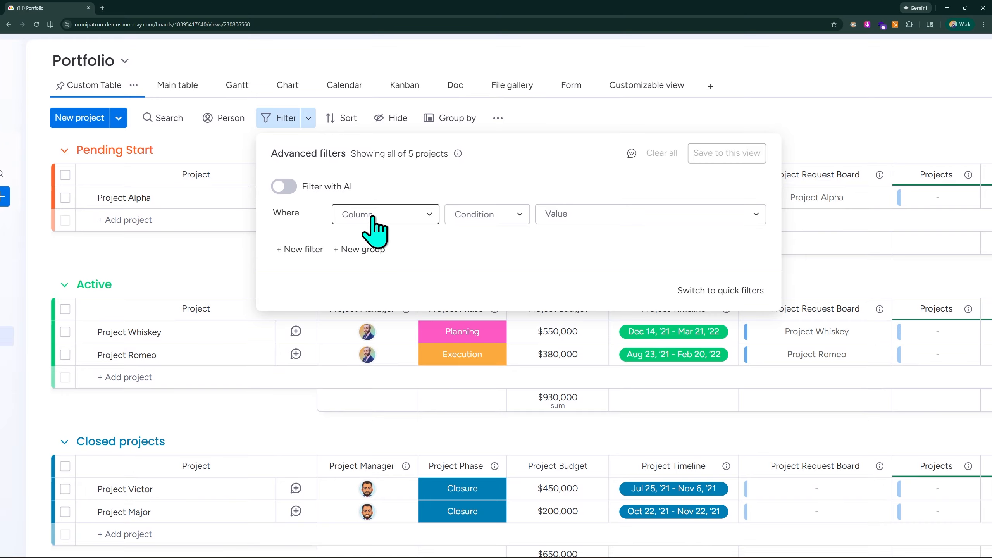
left_click(426, 216)
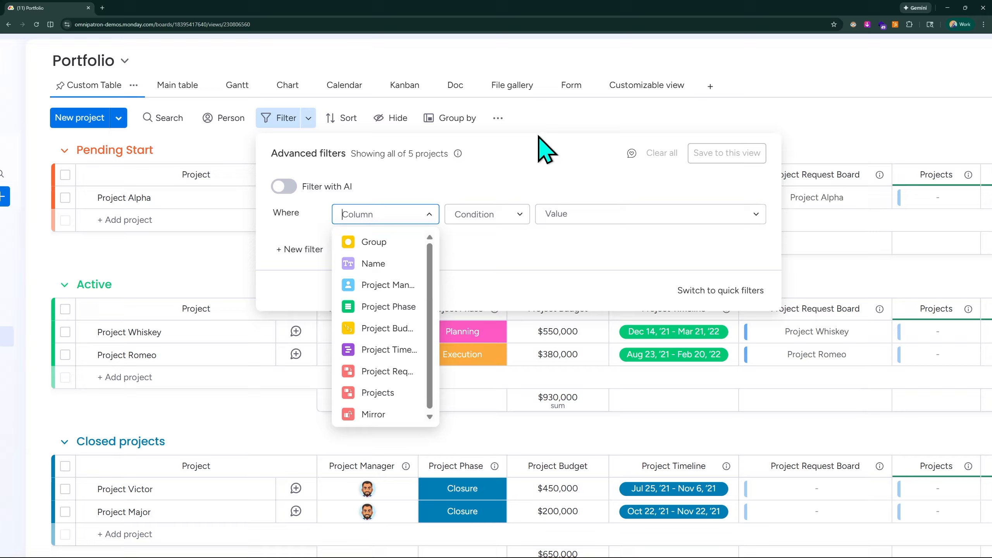
left_click(590, 117)
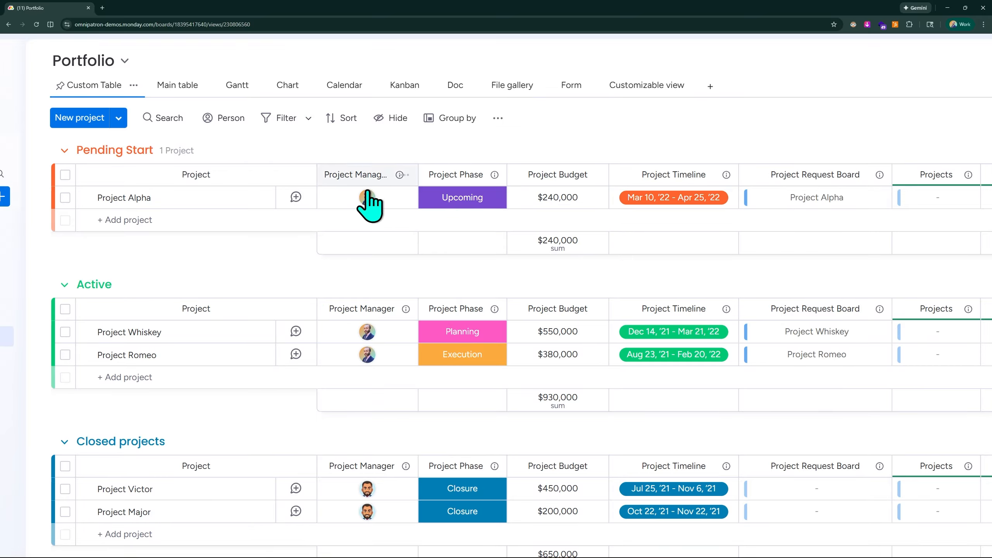
Set up an advanced filter on the Project Manager column with the condition "is", and view the value choices without selecting one
left_click(291, 120)
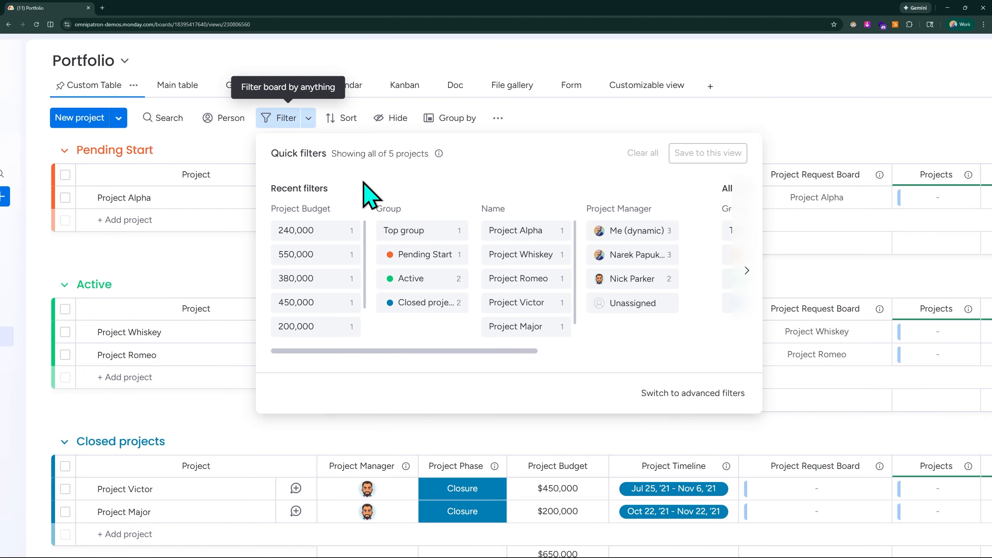
left_click(711, 395)
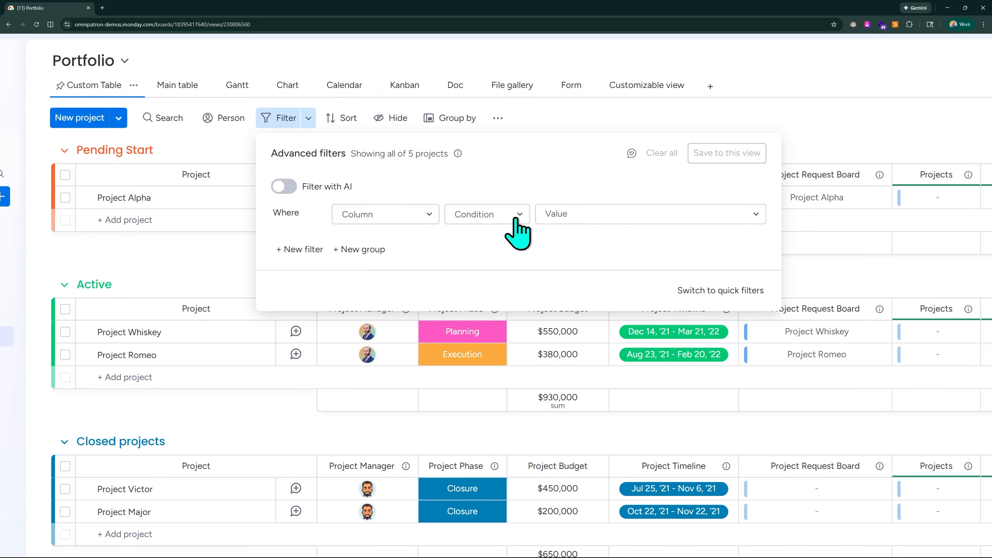
left_click(424, 218)
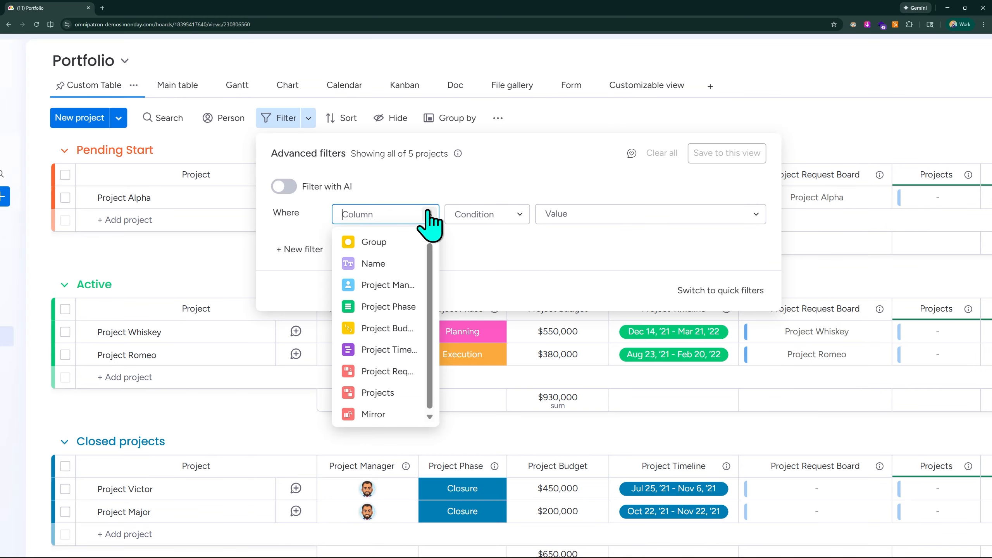
left_click(391, 285)
left_click(520, 215)
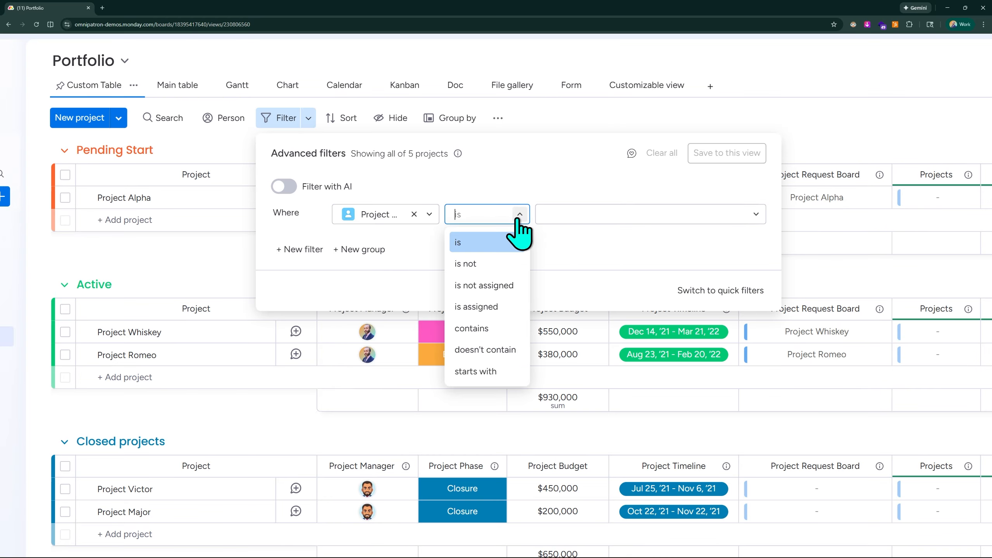
left_click(518, 215)
left_click(590, 214)
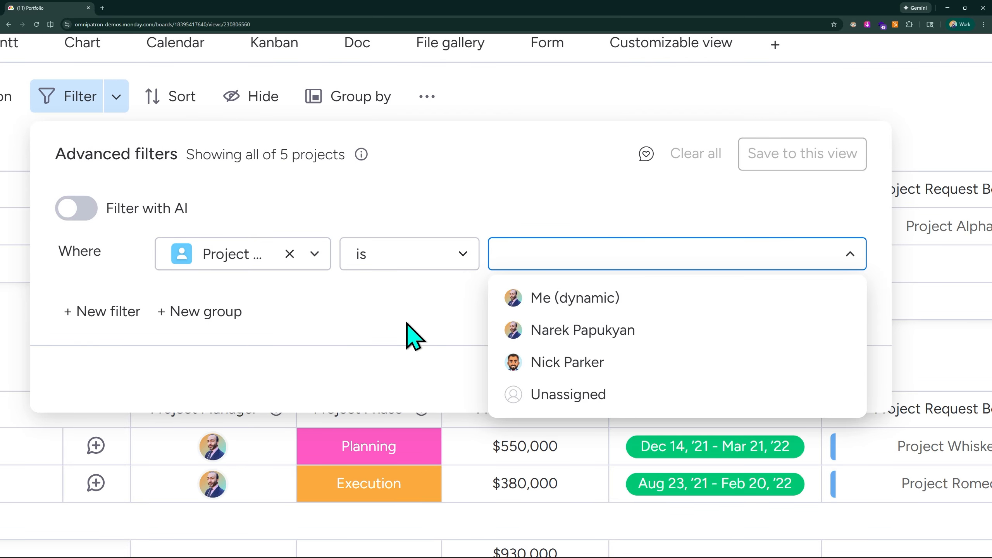
left_click(418, 328)
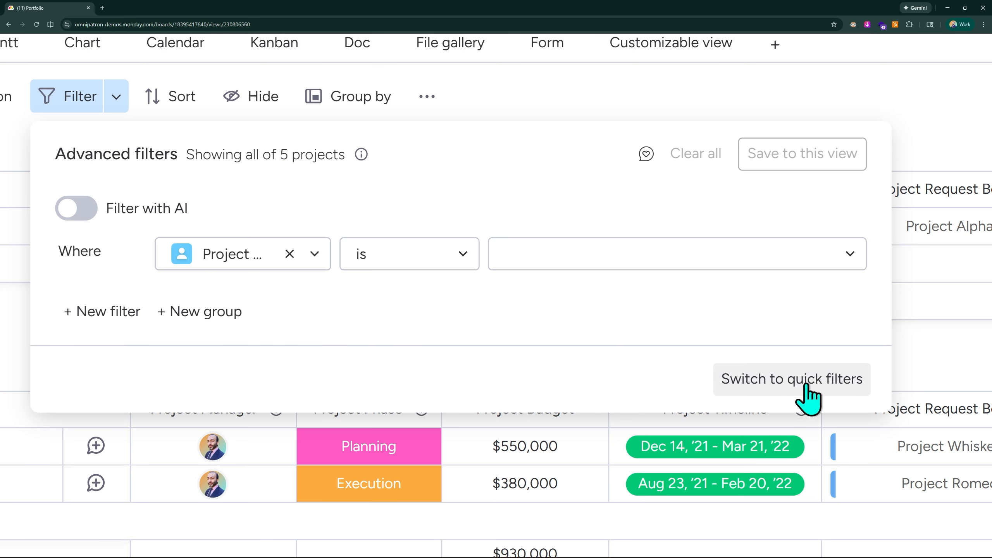
Set the value of the Project Manager condition to Me (dynamic)
left_click(609, 254)
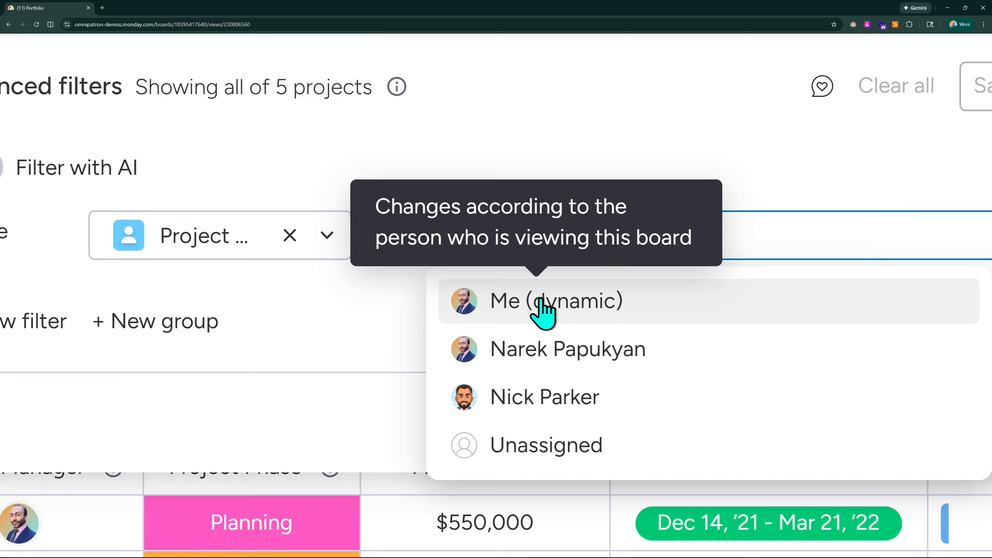
left_click(541, 301)
left_click(721, 146)
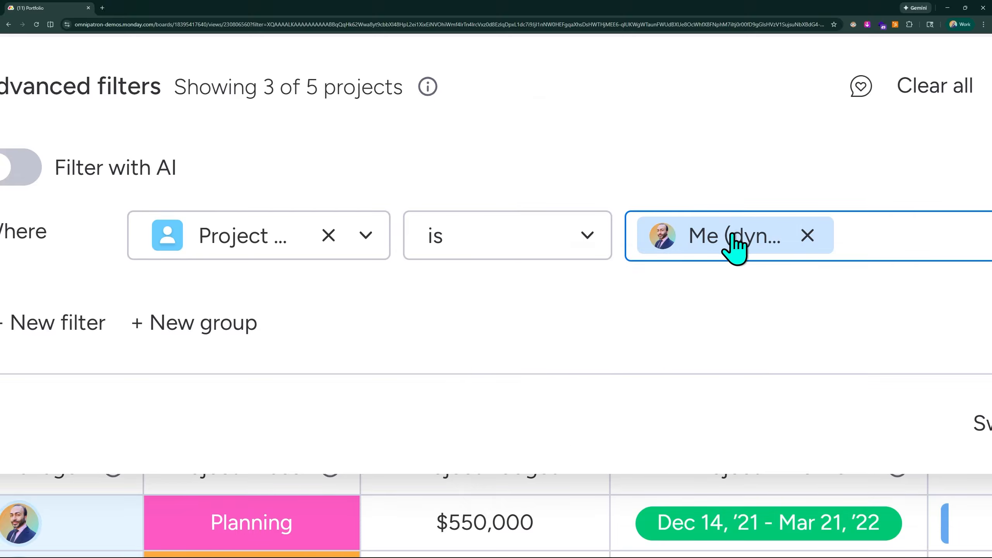
mouse_move(731, 237)
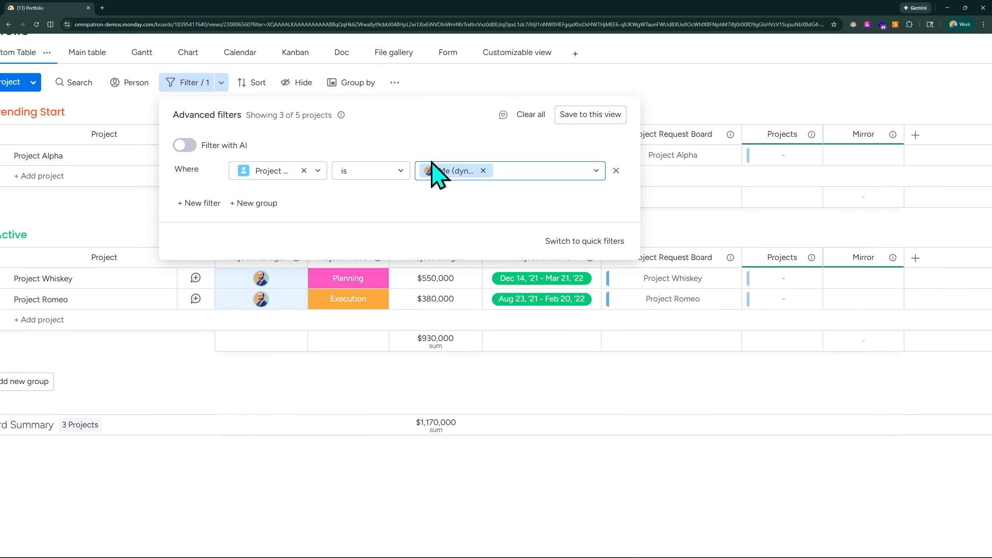
mouse_move(450, 171)
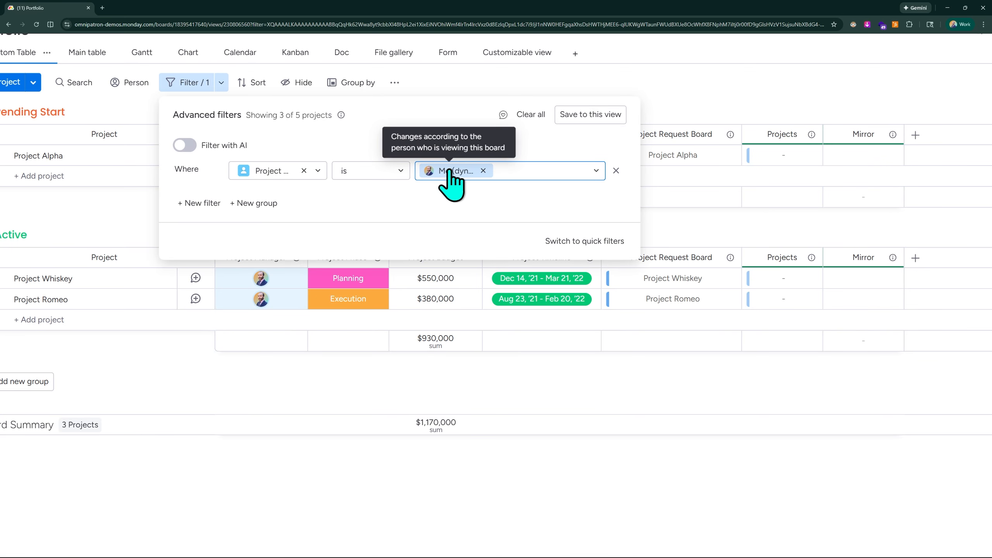
scroll(468, 170, "up", 1)
scroll(468, 172, "up", 2)
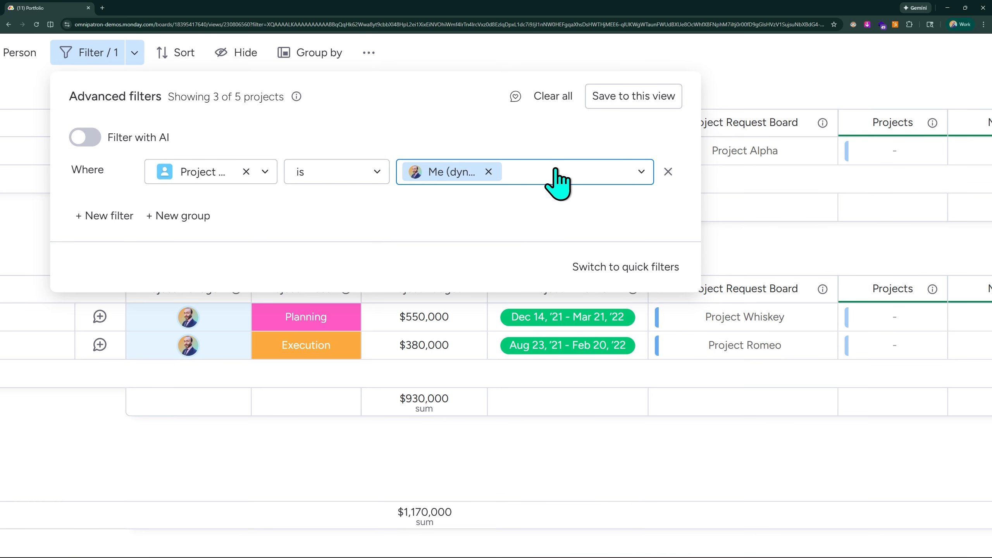
Replace Me (dynamic) with the first named person as the value of the Project Manager condition
left_click(644, 172)
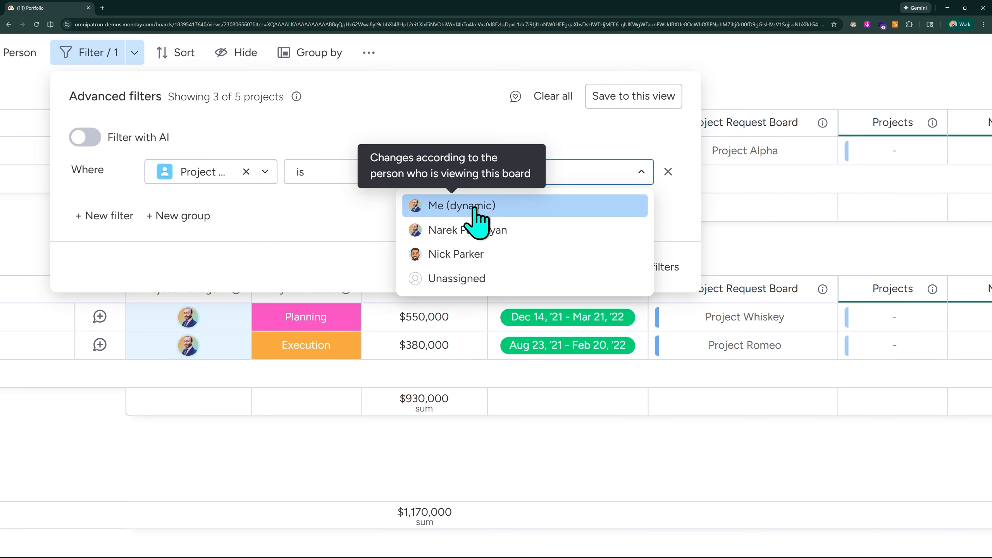
scroll(484, 227, "up", 2)
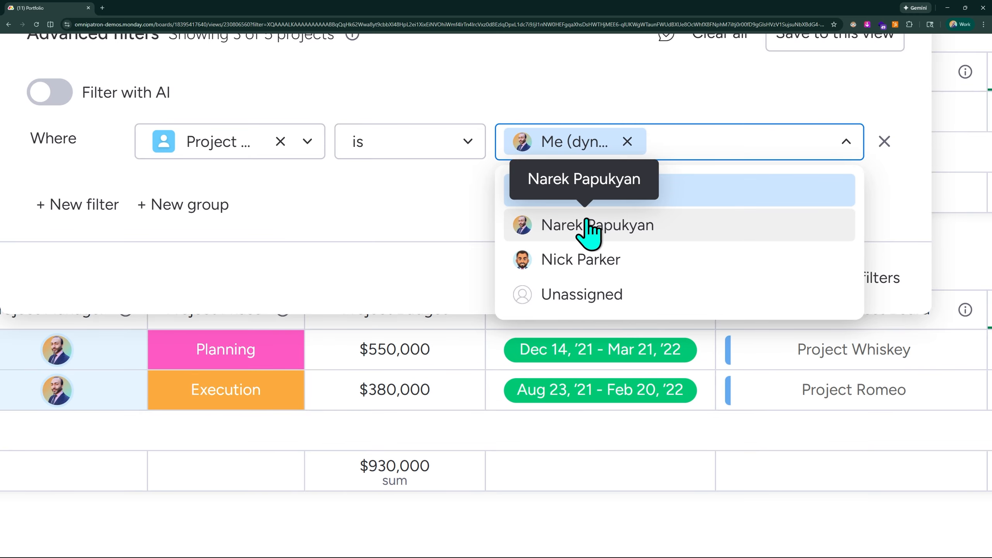
left_click(587, 230)
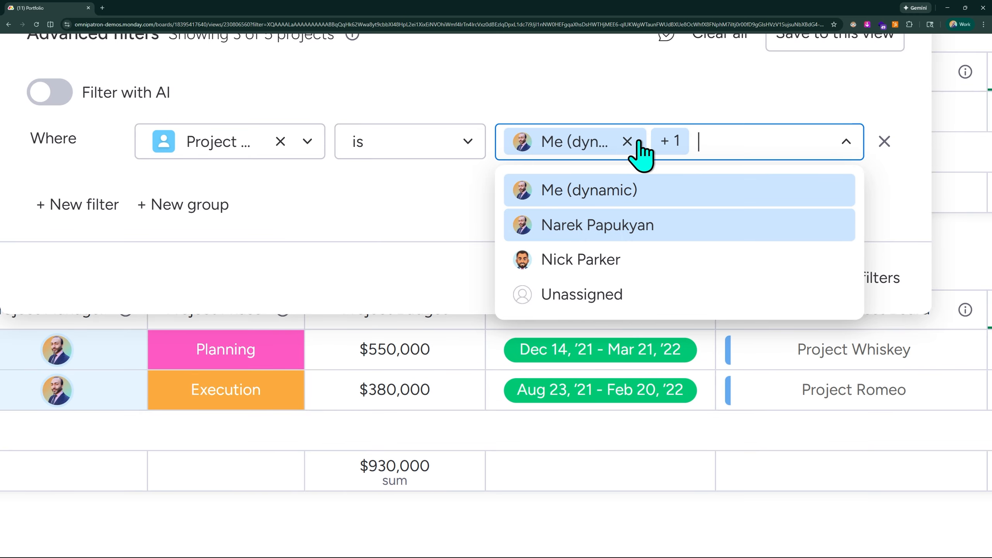
left_click(628, 142)
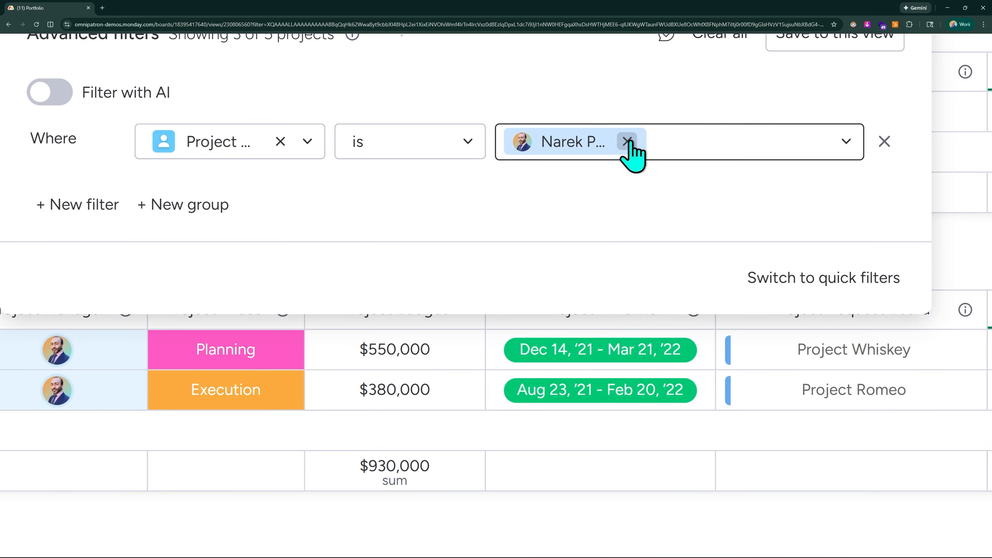
left_click(846, 142)
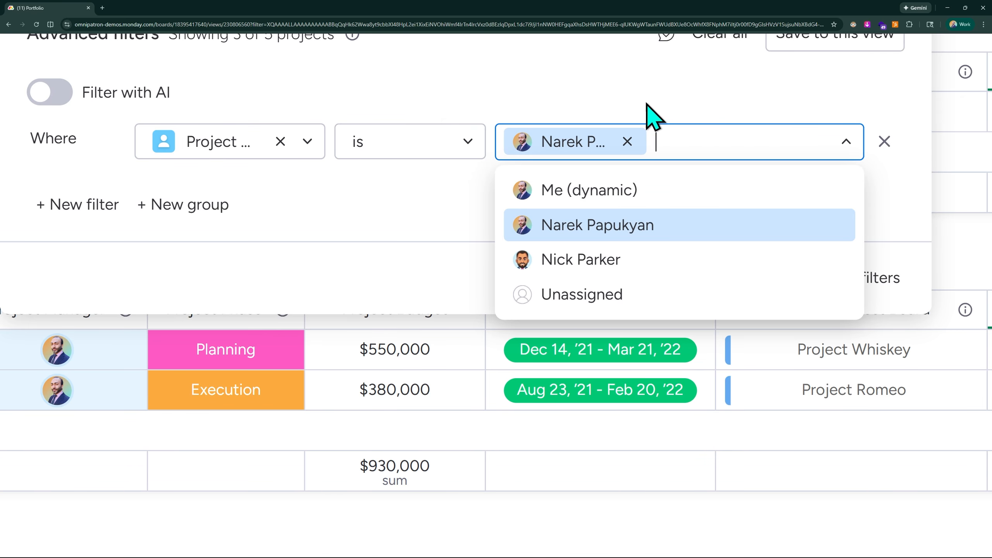
left_click(632, 104)
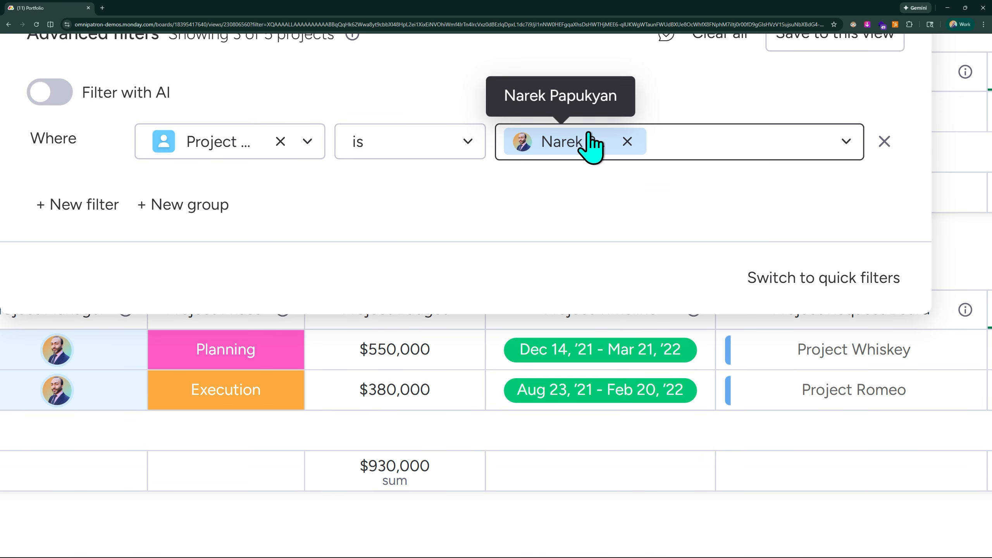
scroll(614, 150, "down", 3)
scroll(614, 154, "down", 2)
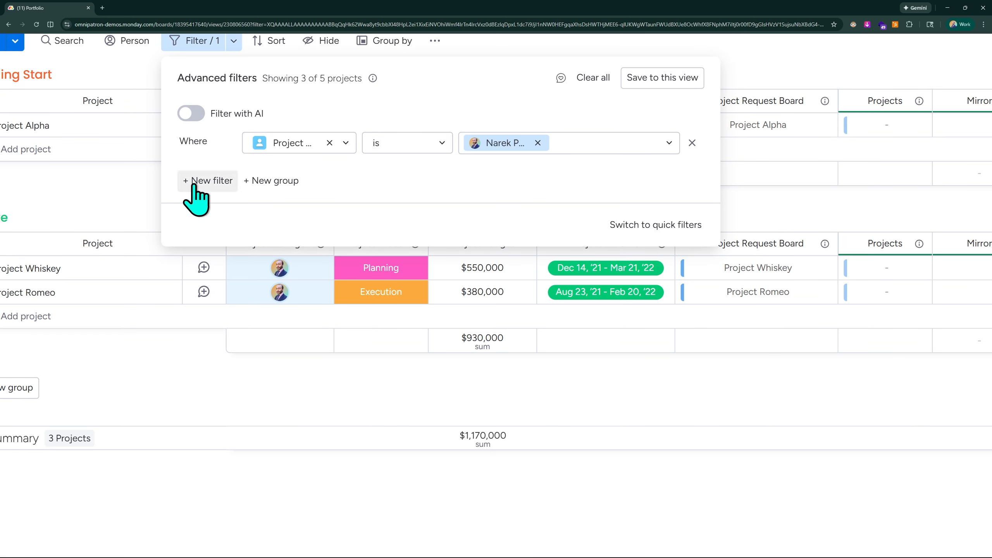
left_click(203, 180)
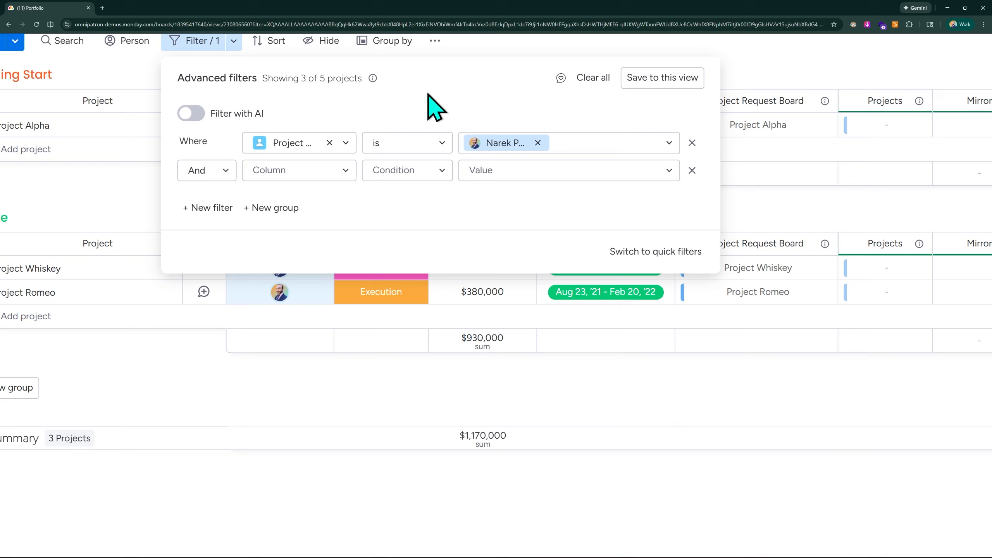
left_click(292, 170)
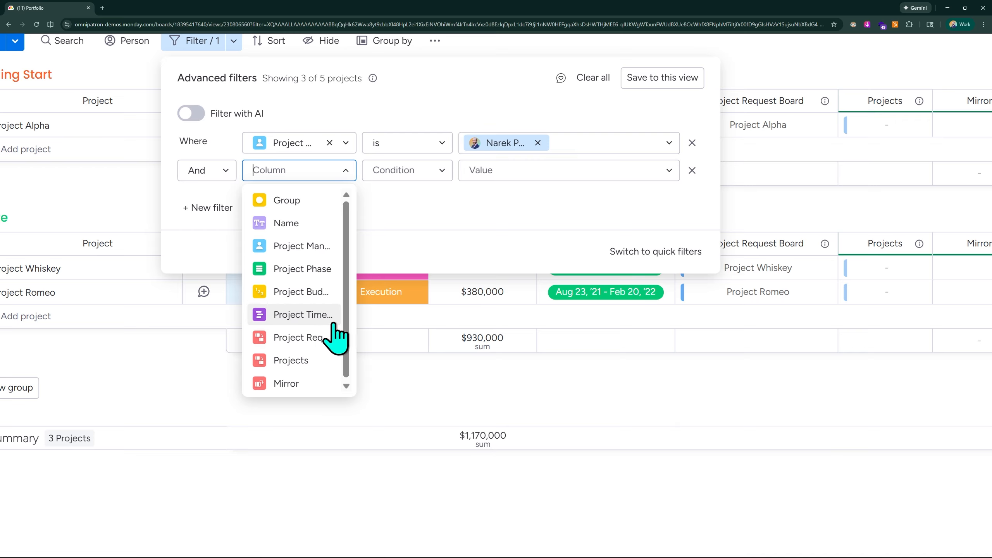
left_click(614, 366)
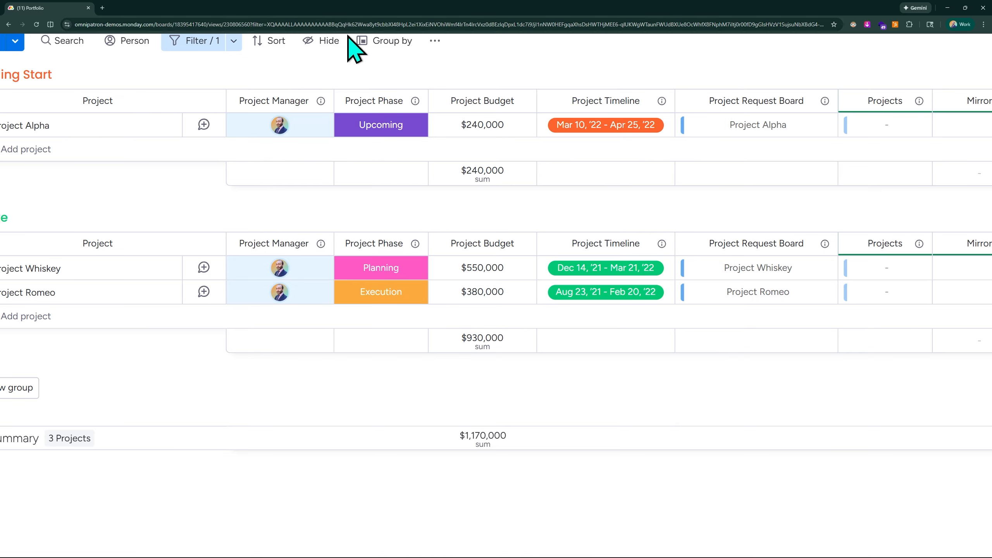
Add a second advanced filter joined with And, requiring that Project Timeline ends before Today
left_click(231, 40)
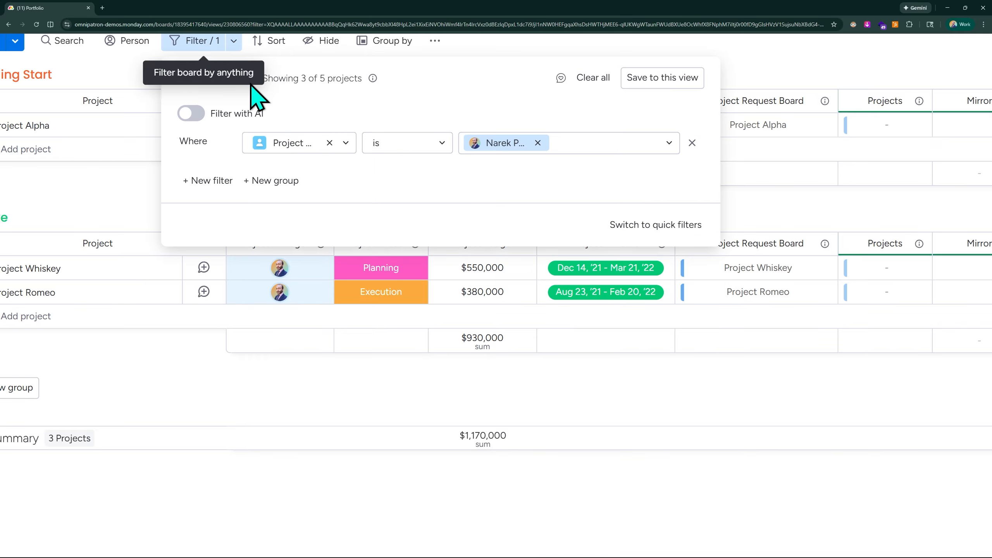
left_click(202, 180)
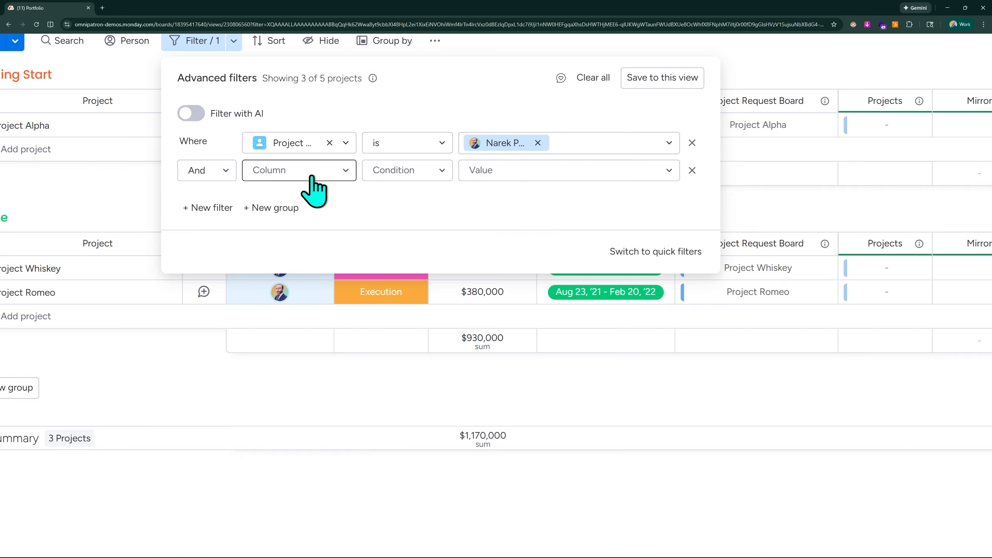
left_click(340, 172)
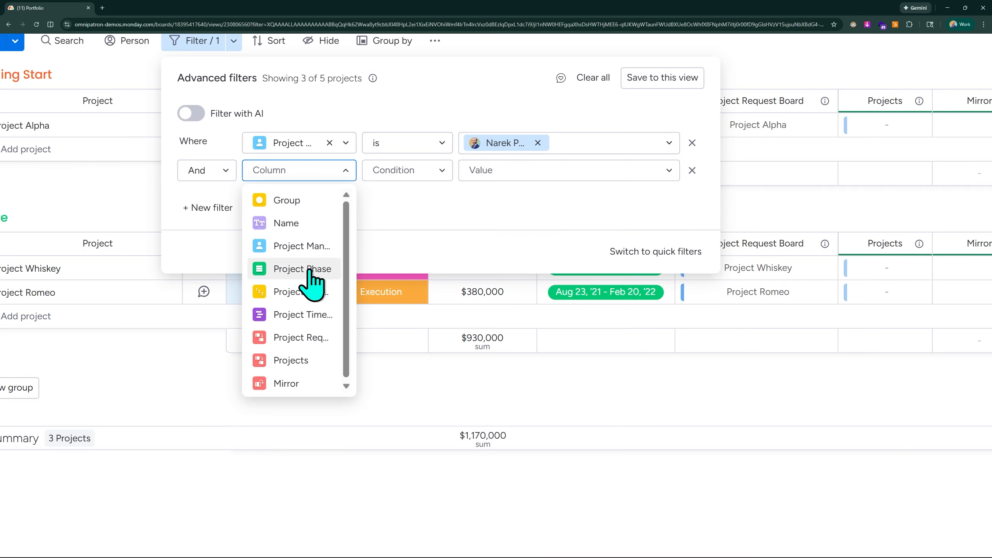
left_click(317, 320)
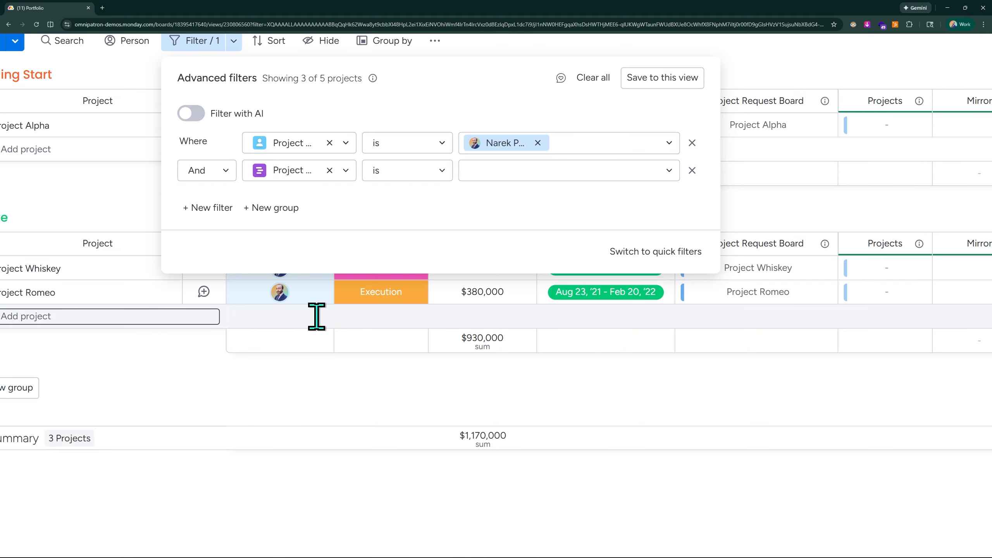
left_click(407, 176)
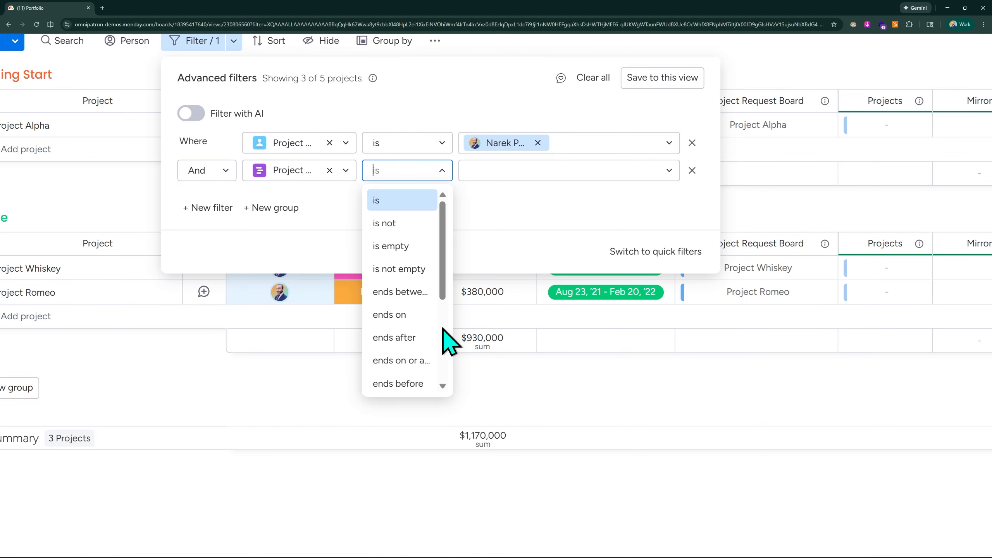
left_click_drag(444, 275, 438, 334)
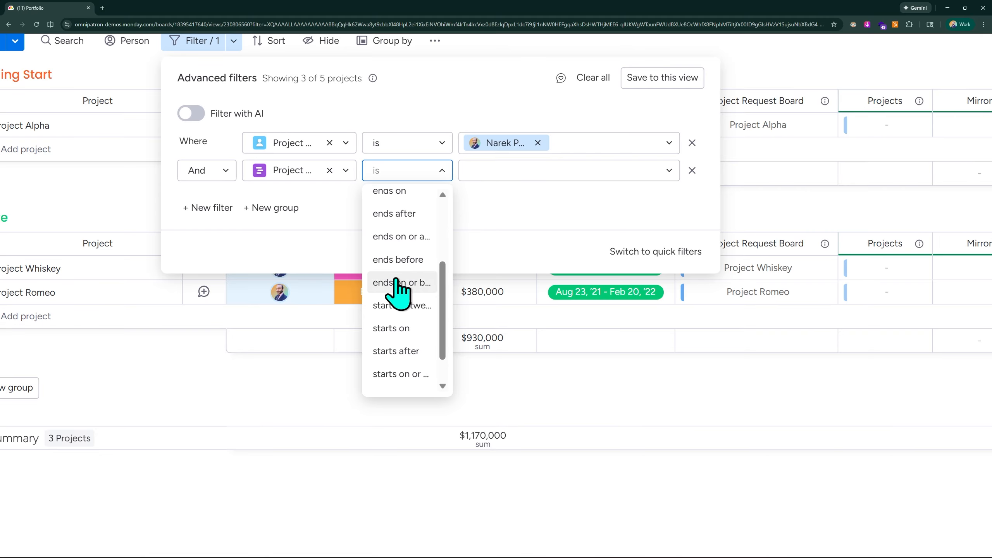
left_click(415, 259)
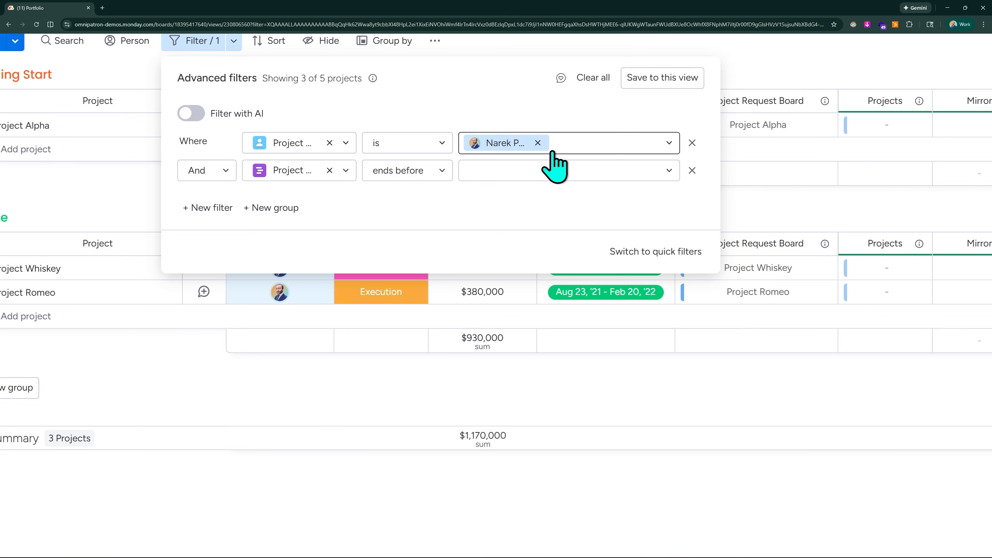
left_click(584, 174)
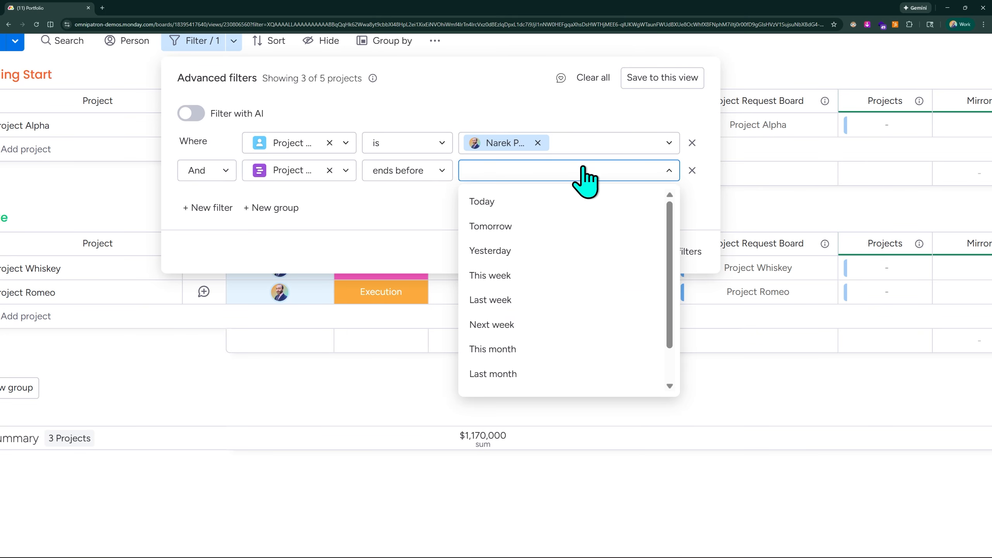
left_click(555, 200)
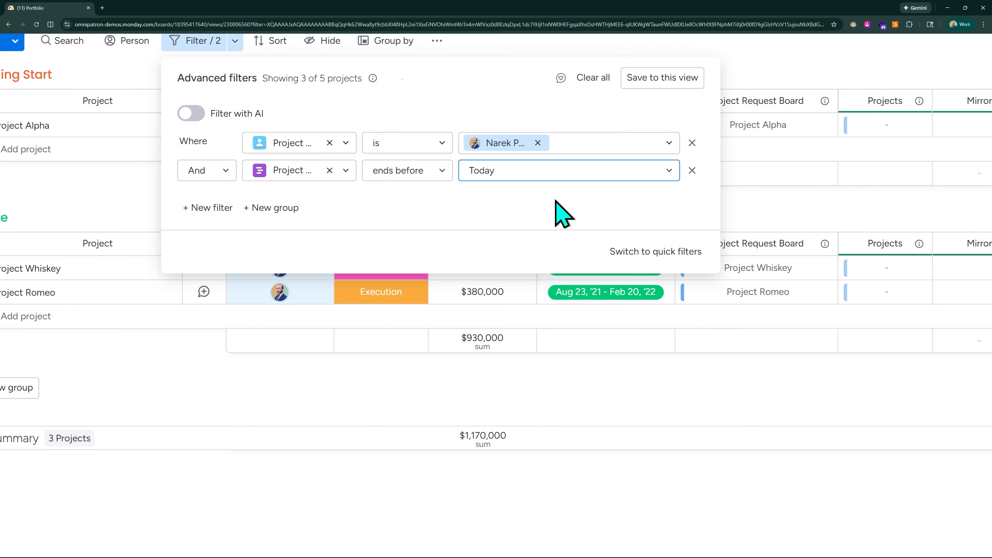
Review the filtered board and the person choices of the Project Manager condition without changing the selection
left_click(760, 63)
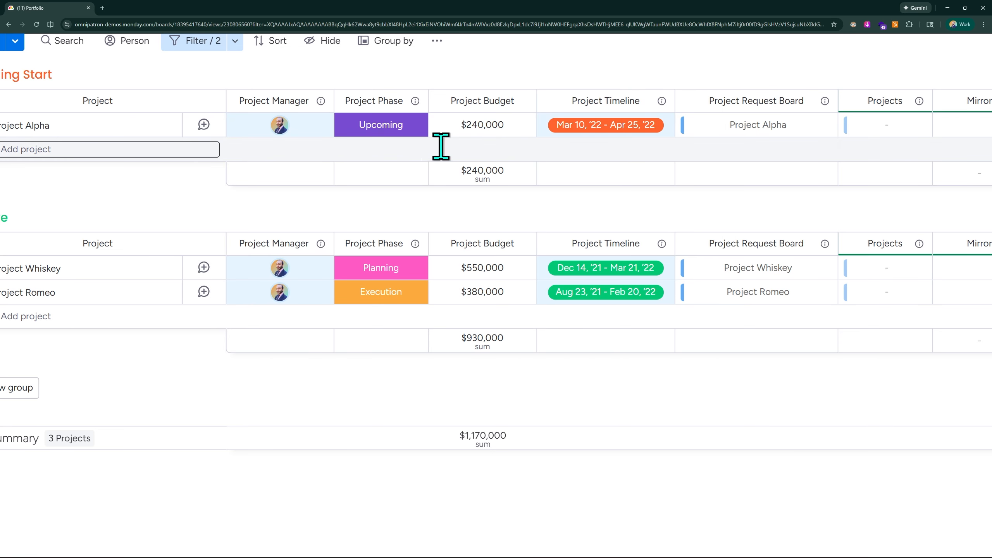
scroll(441, 147, "down", 3)
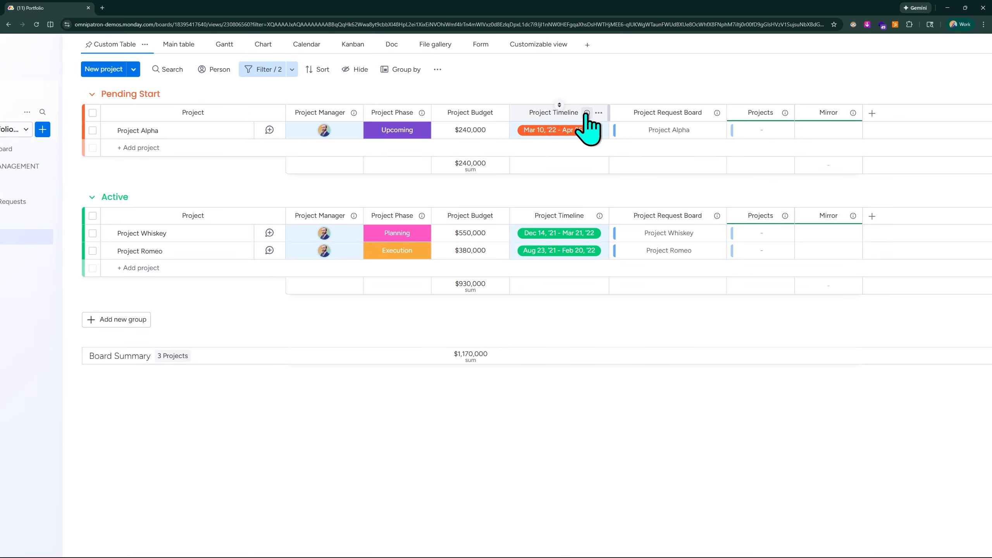
scroll(590, 129, "up", 3)
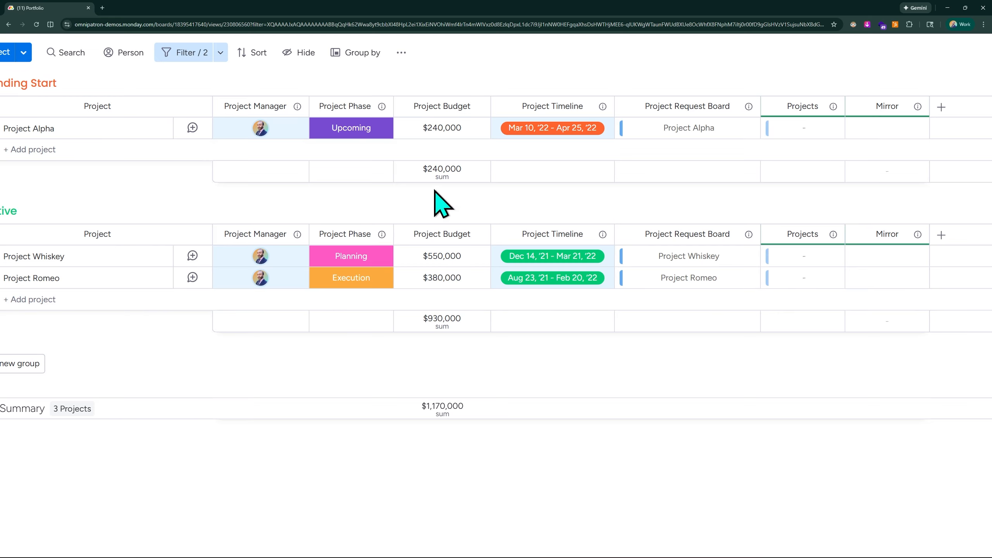
left_click(221, 53)
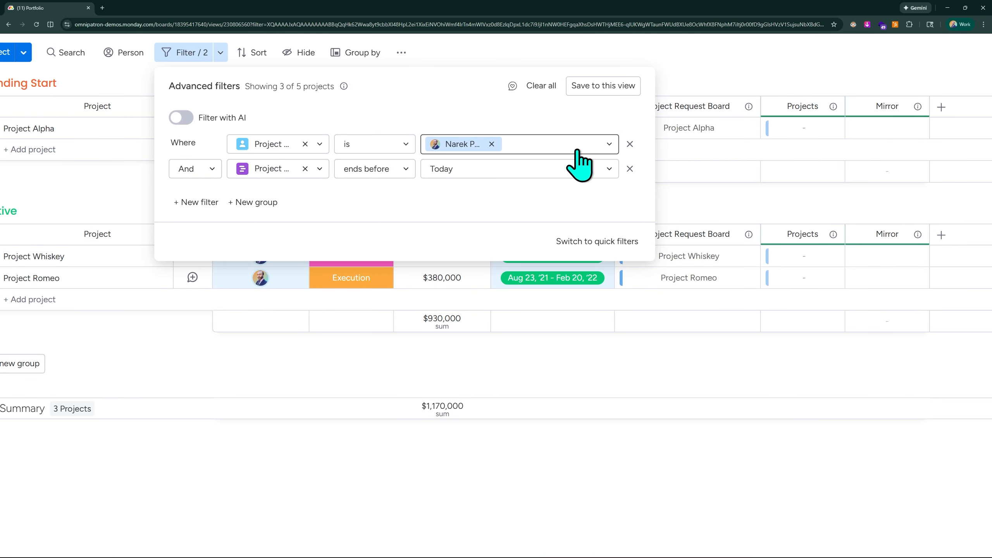
left_click(608, 145)
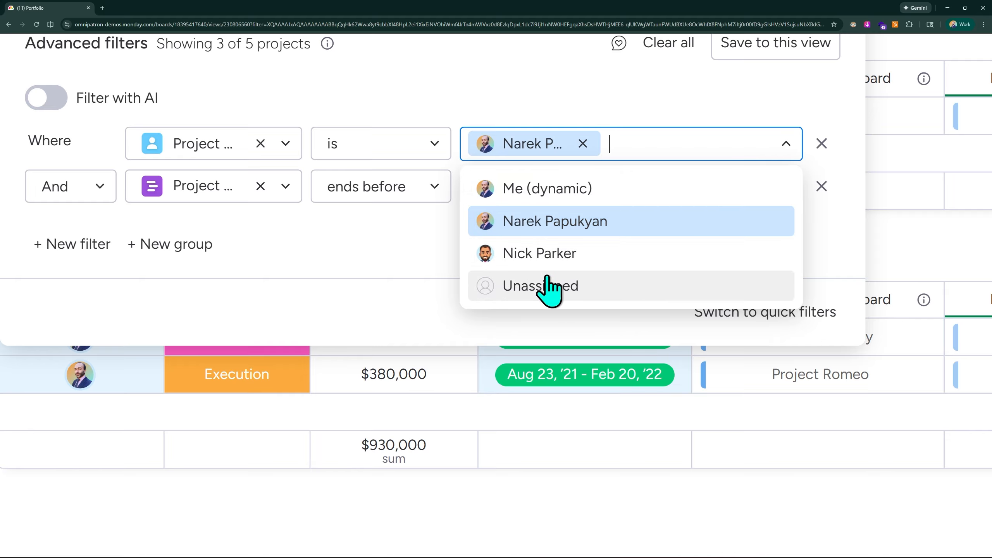
left_click(515, 96)
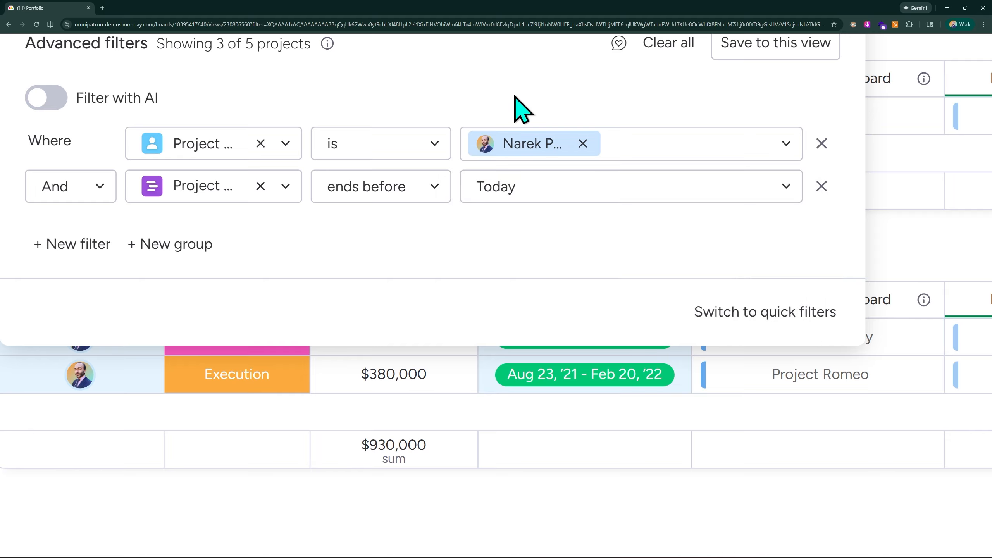
Add a new filter group below the two conditions and switch the connector from And to Or
scroll(314, 277, "left", 3)
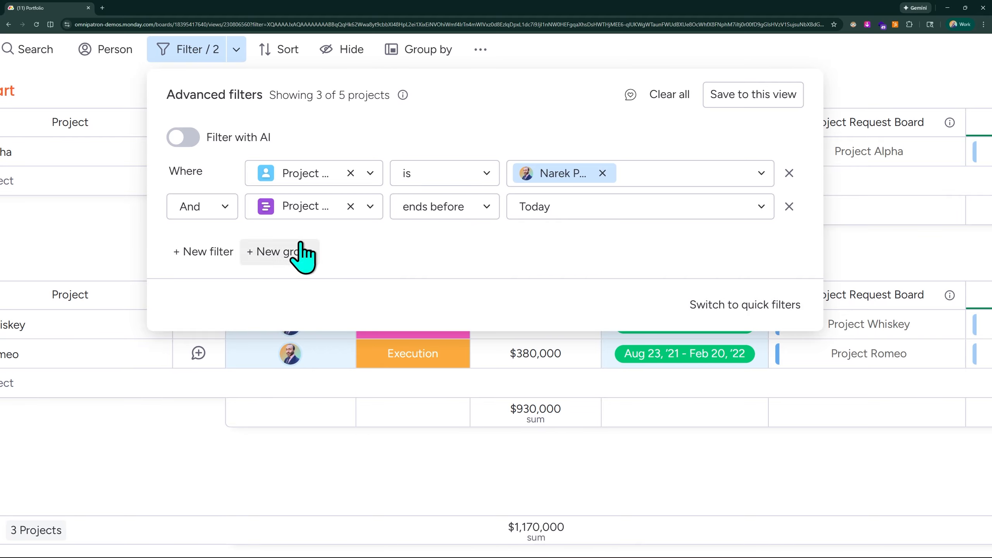
left_click(268, 252)
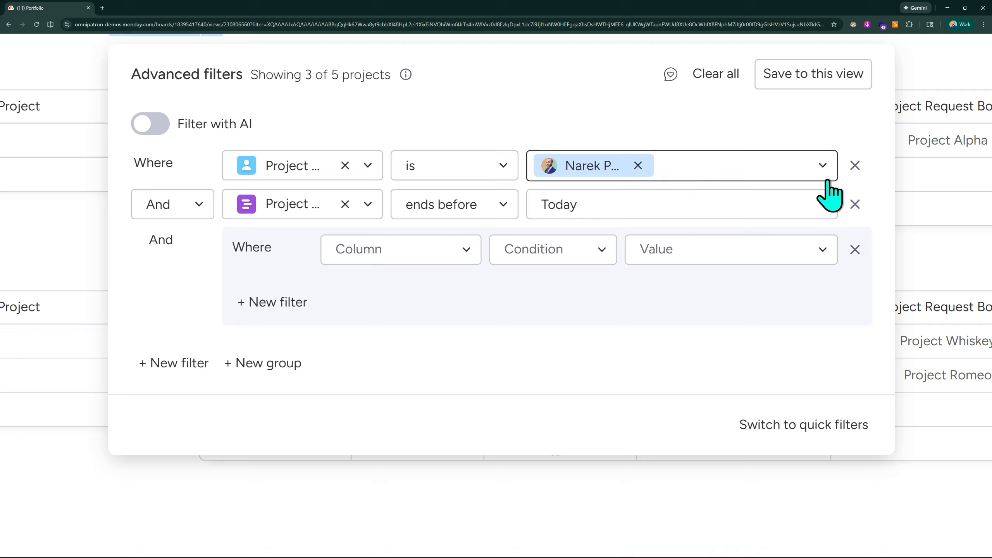
left_click(197, 203)
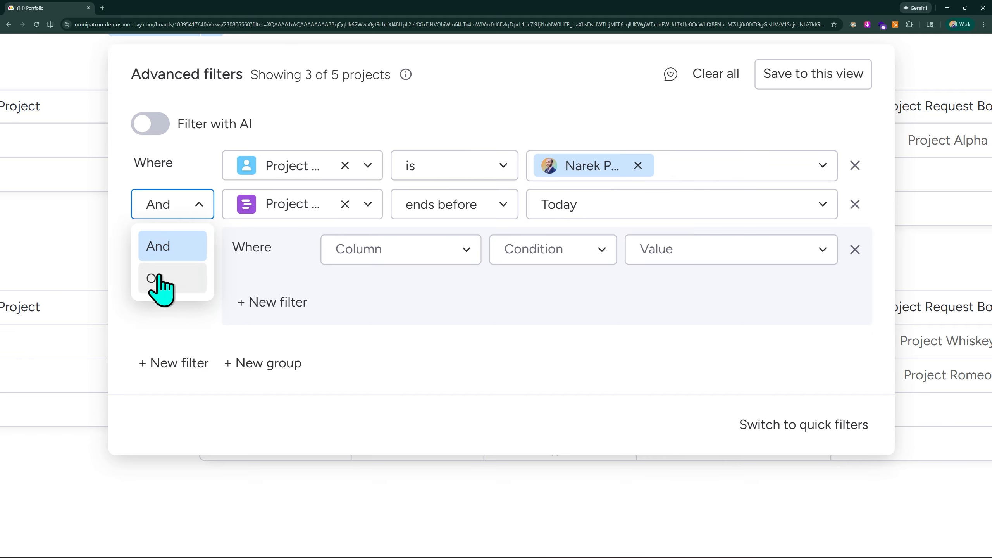
left_click(153, 278)
In the new filter group, set the first condition to Project Manager is the second named person
left_click(371, 252)
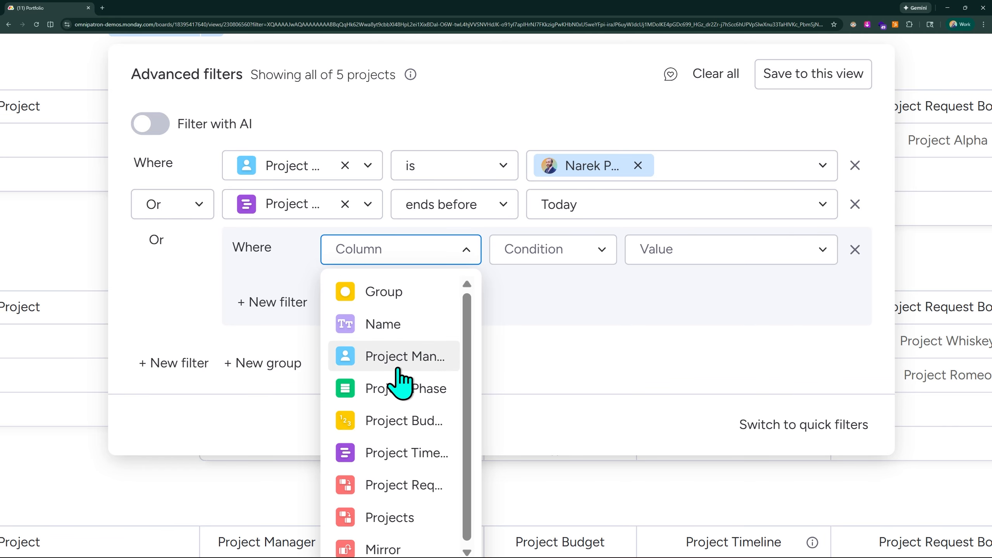
left_click(402, 357)
left_click(542, 258)
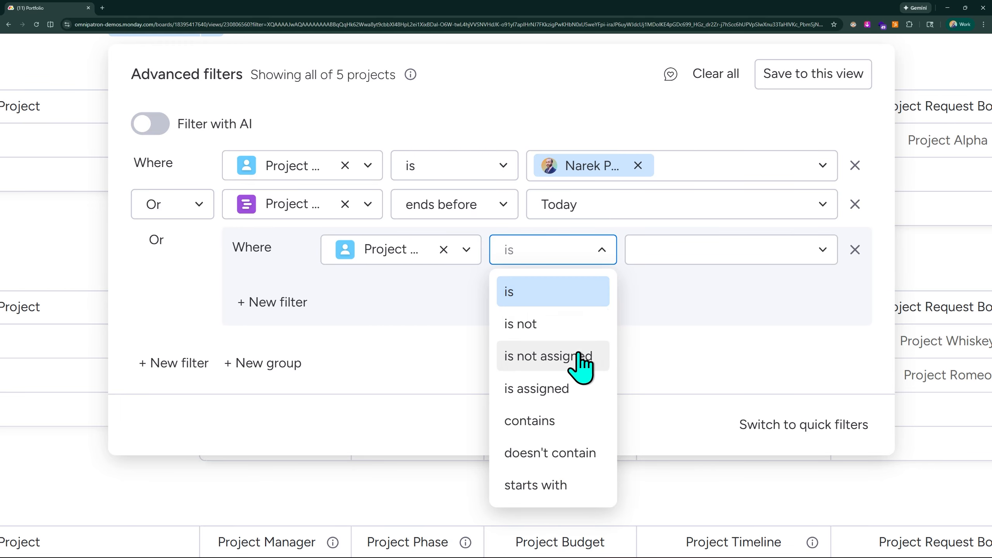
left_click(563, 293)
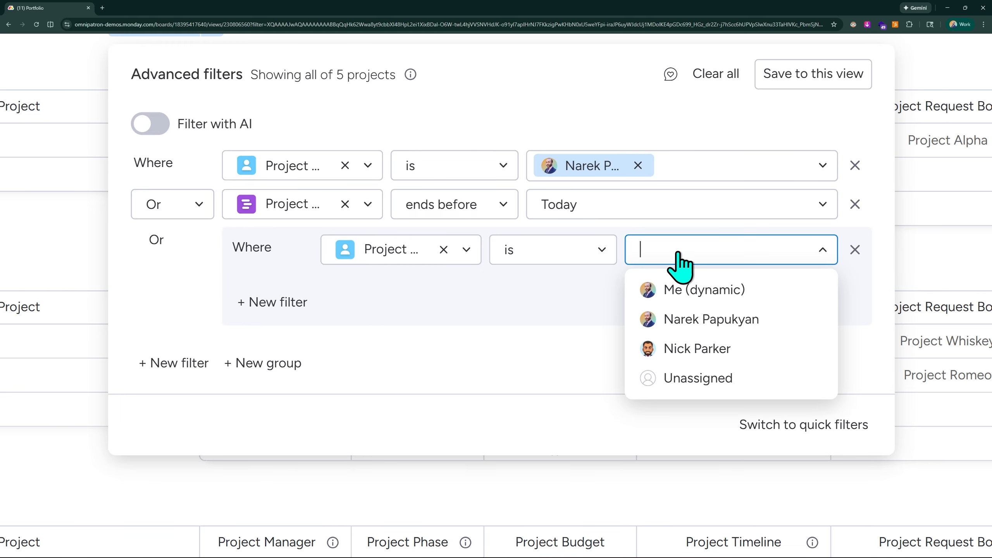
left_click(715, 352)
left_click(494, 333)
Add a second condition inside the filter group, joined with And, requiring that Project Timeline ends after Today
left_click(256, 307)
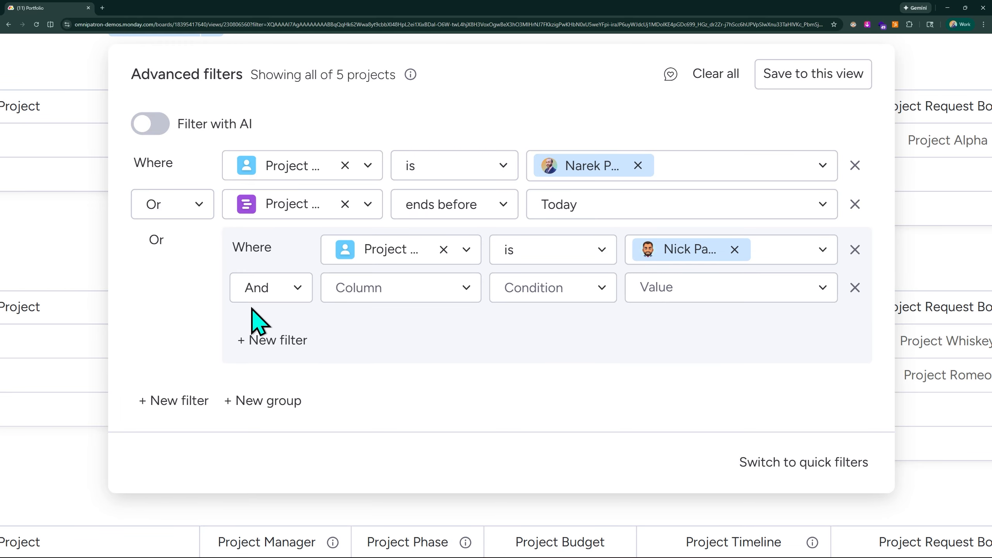
left_click(362, 293)
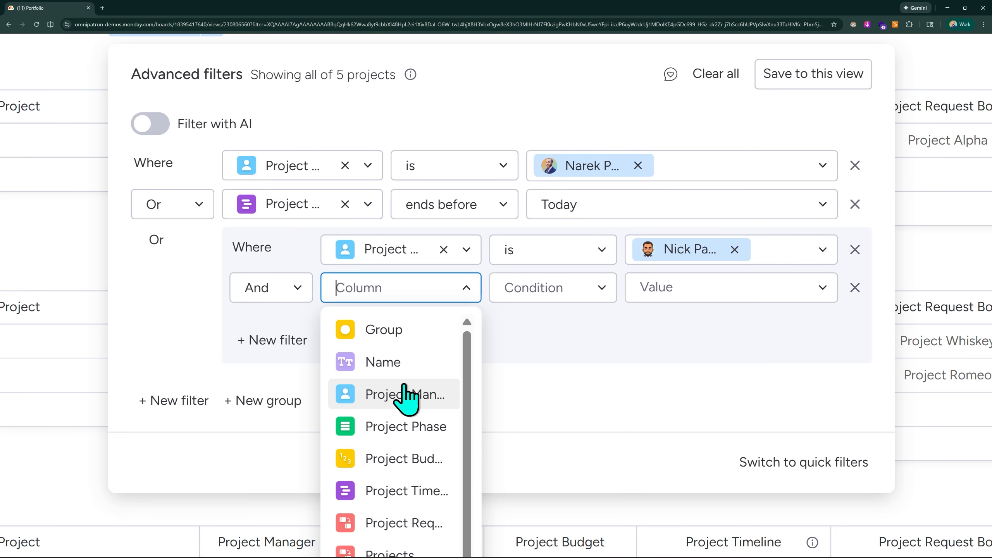
left_click(392, 491)
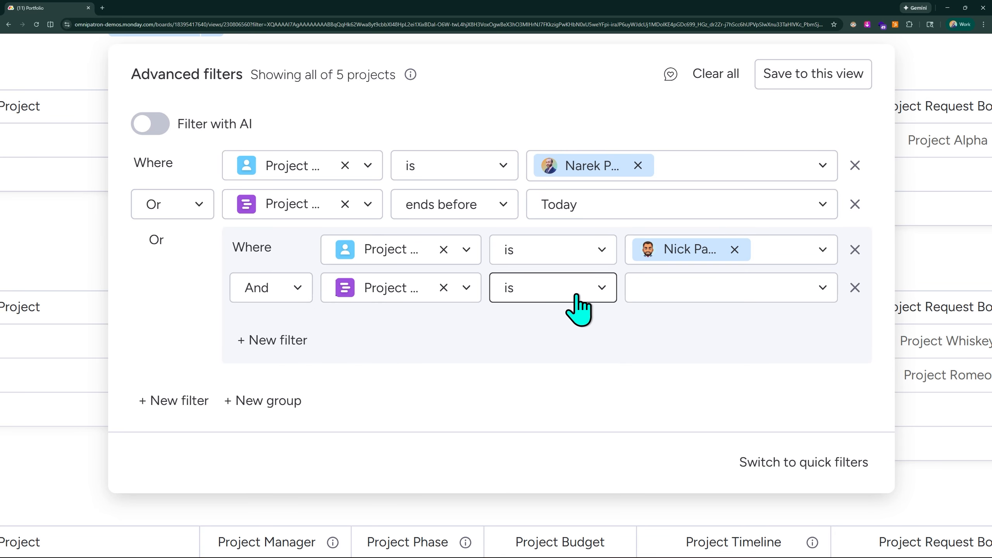
left_click(594, 291)
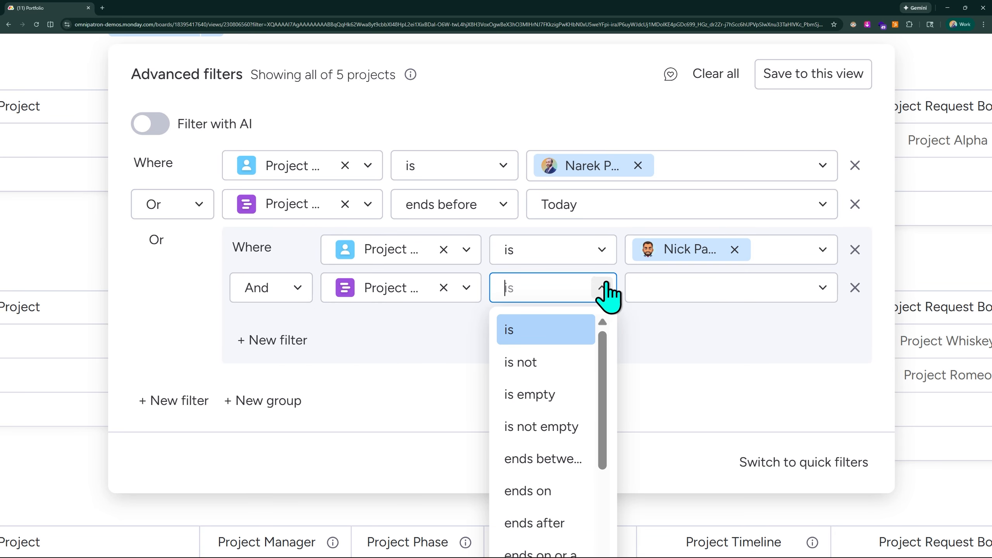
left_click(553, 524)
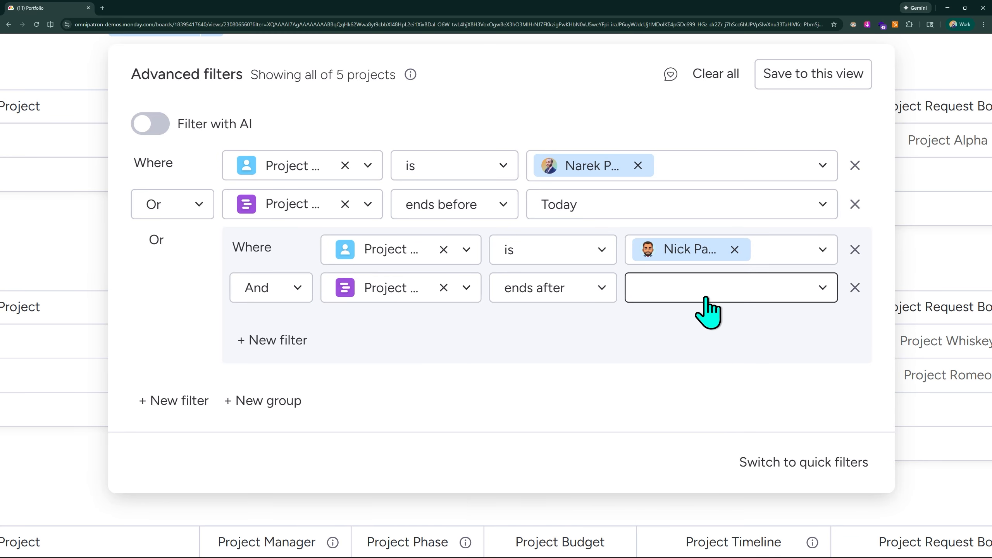
left_click(711, 299)
left_click(680, 338)
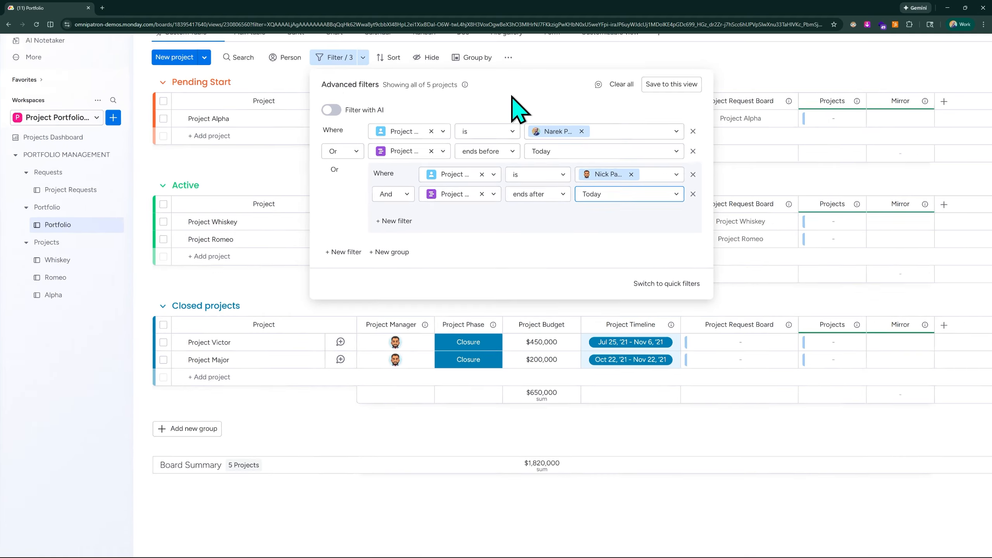
Close the advanced filters and examine the managers and timelines of the projects in each board group
left_click(645, 76)
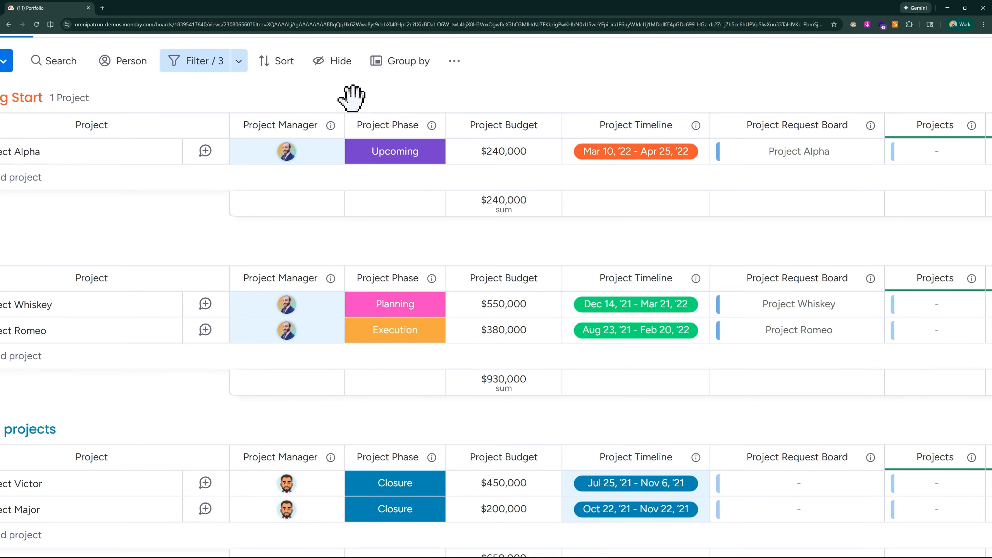
scroll(353, 99, "left", 2)
scroll(353, 98, "up", 1)
scroll(335, 156, "down", 2)
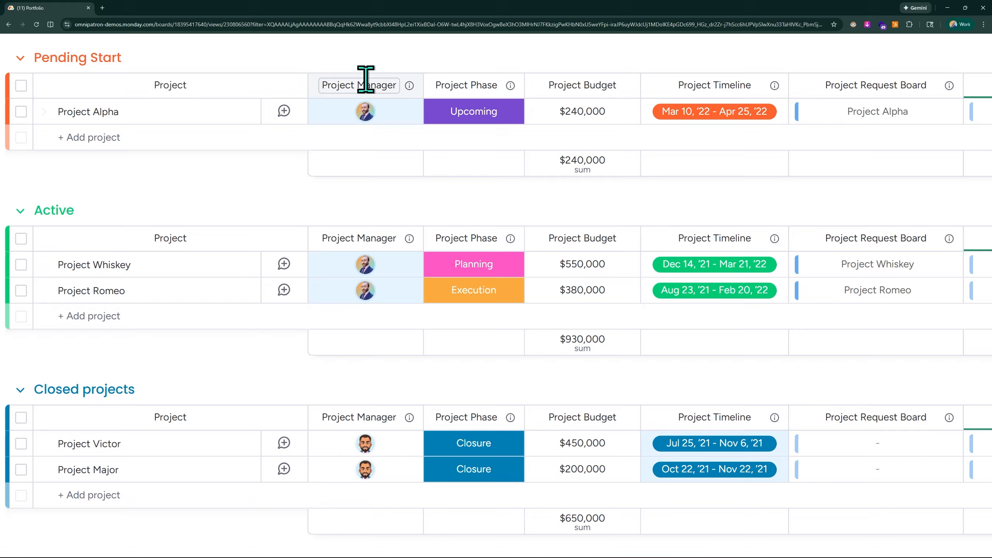
scroll(344, 146, "up", 2)
scroll(344, 146, "left", 1)
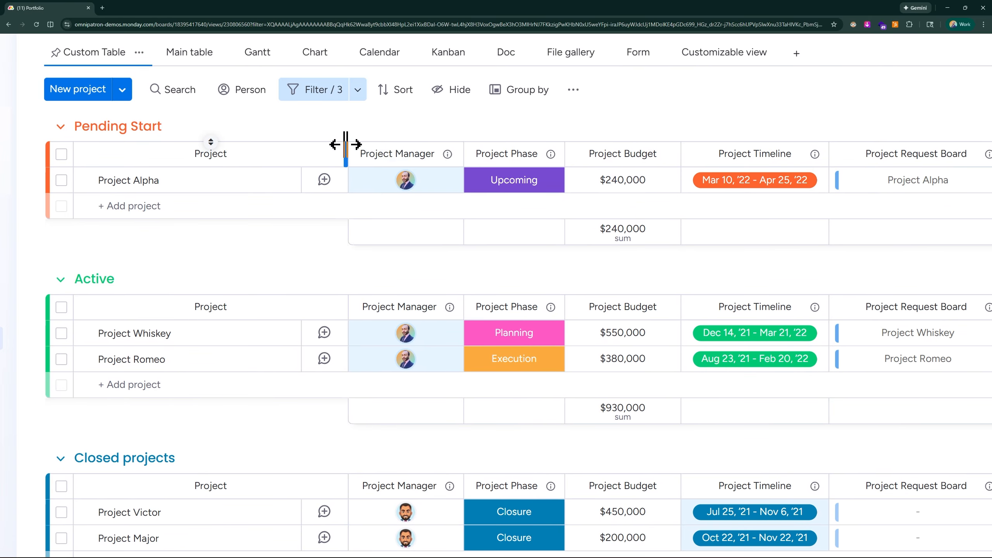
Reopen the advanced filters, save the full set of conditions to the Custom Table view and close them
left_click(351, 89)
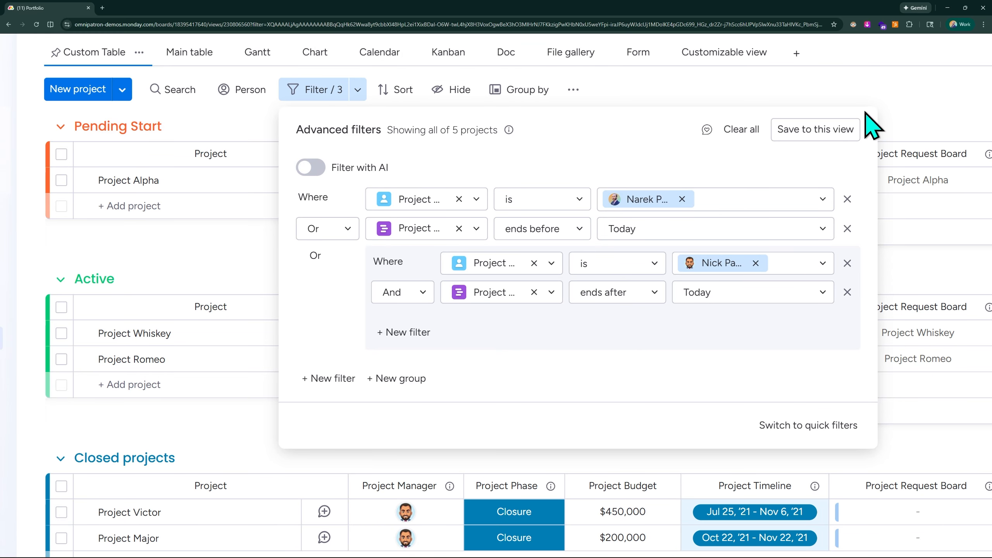
scroll(865, 110, "up", 2)
scroll(865, 109, "up", 1)
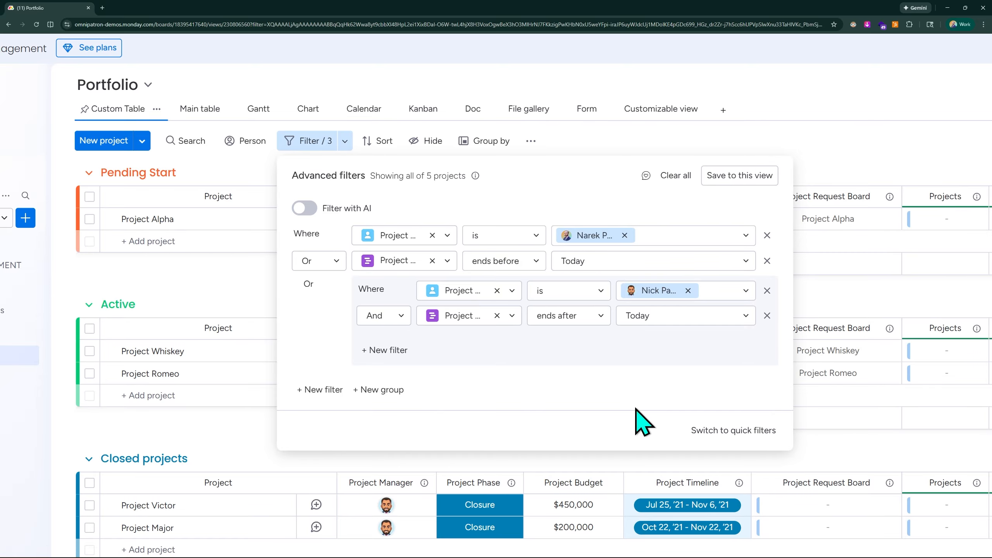
left_click(757, 177)
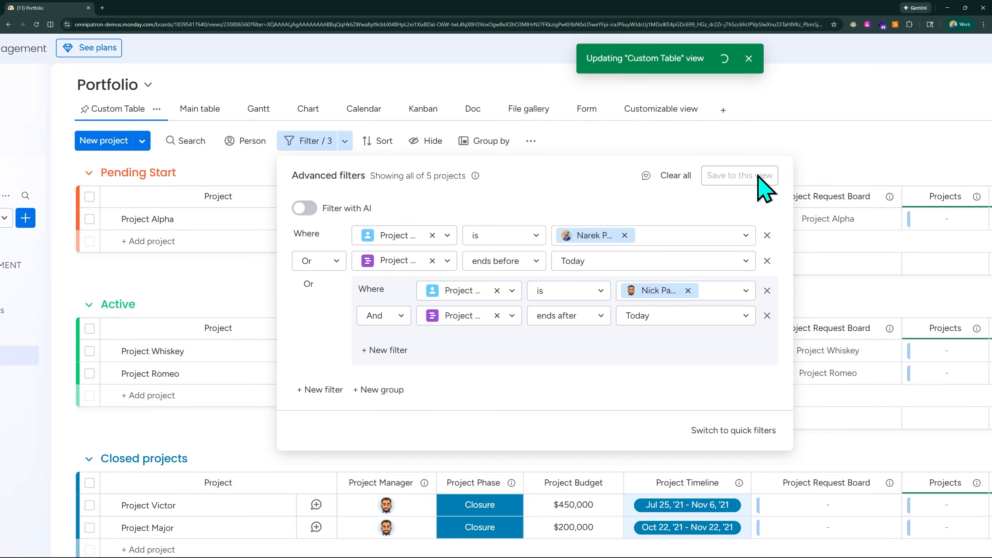
left_click(625, 131)
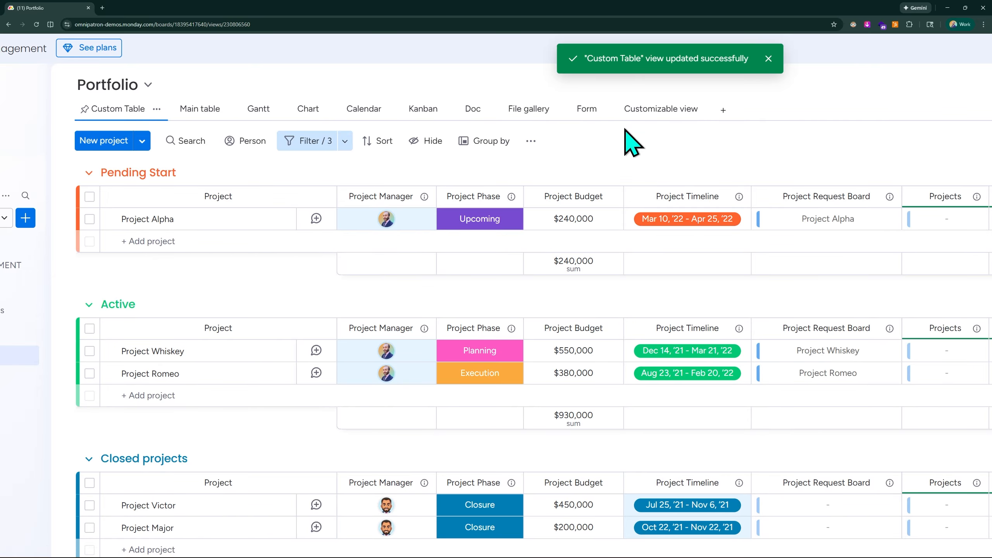
Review the filter conditions saved in the Custom Table view and close them without changes
scroll(260, 157, "left", 2)
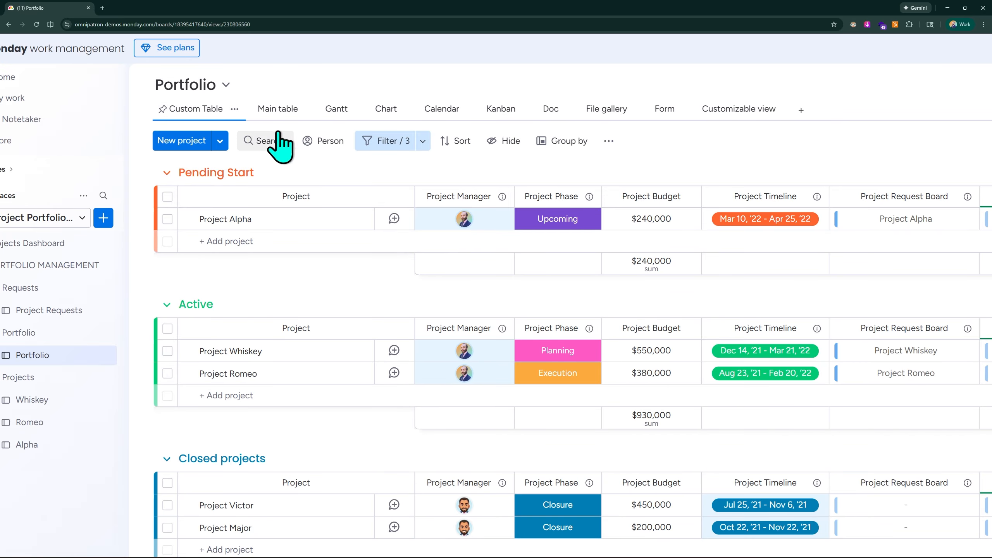
scroll(284, 110, "up", 2)
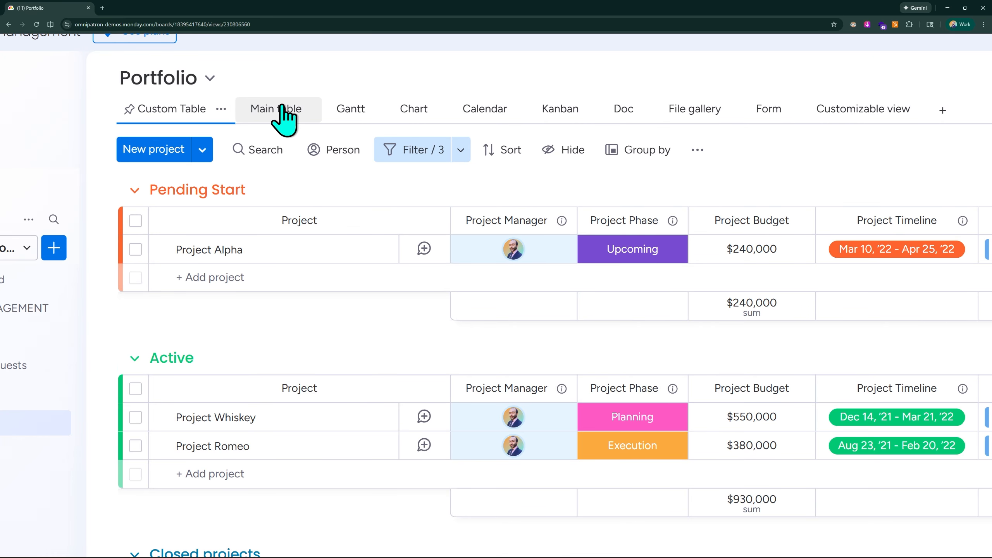
left_click(462, 152)
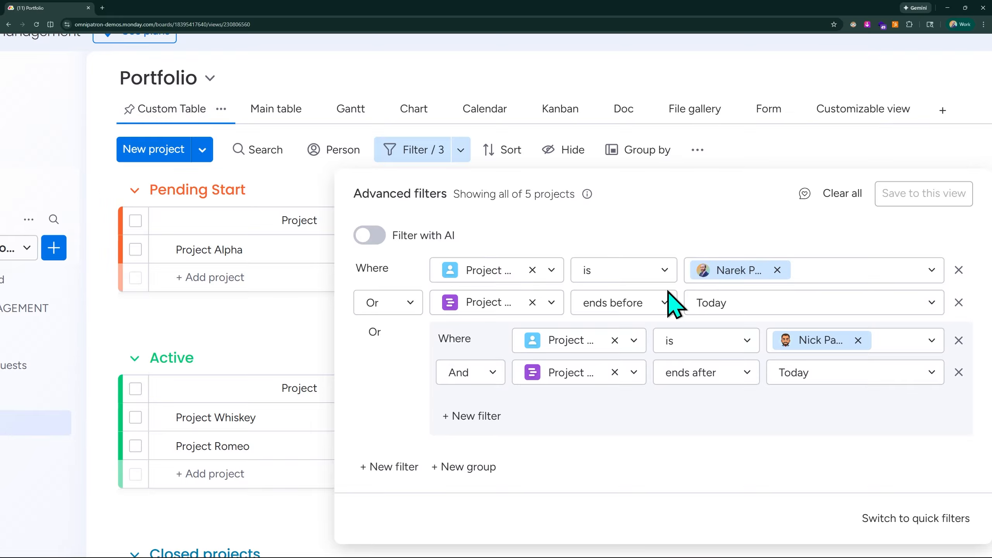
left_click(770, 154)
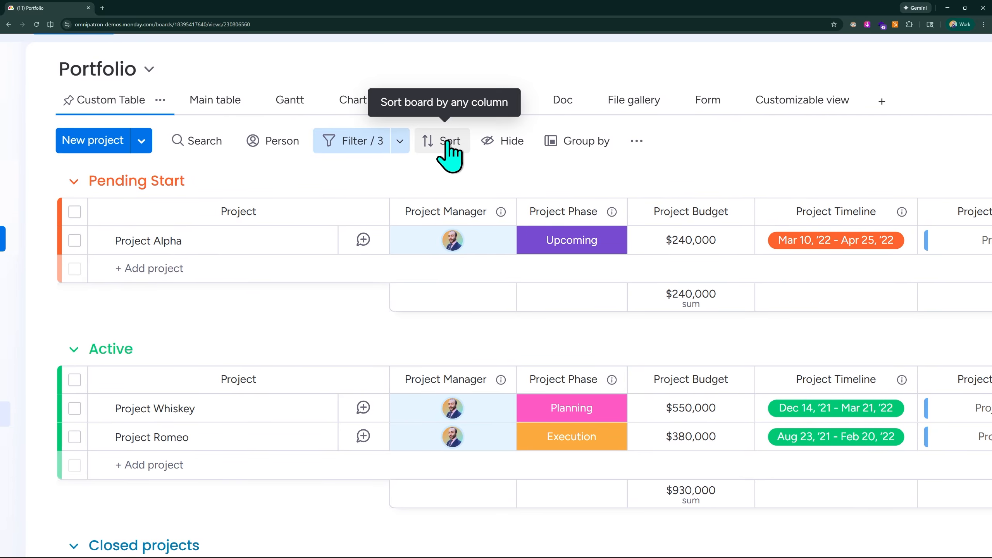
Try sorting the board by Name in ascending order and clear the chosen sort column
left_click(448, 143)
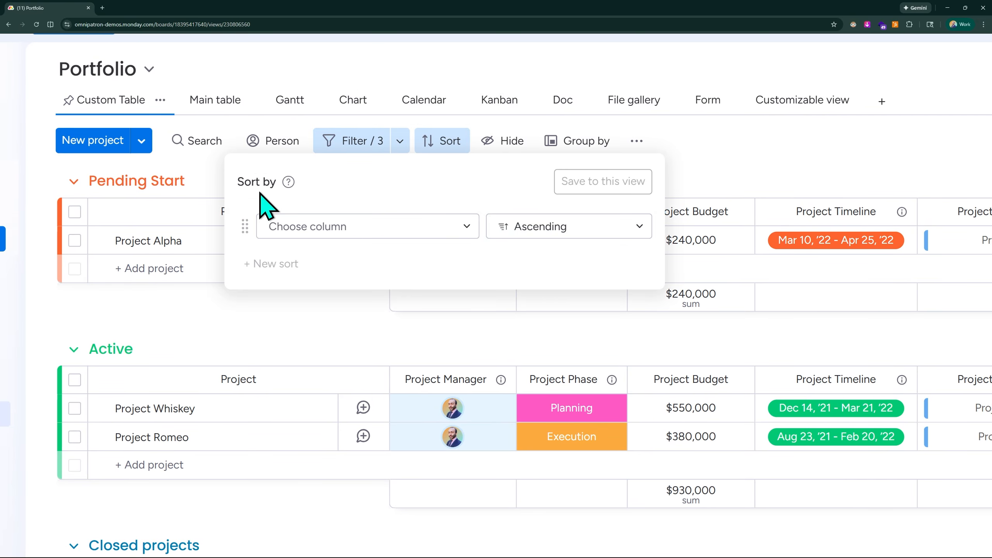
left_click(464, 231)
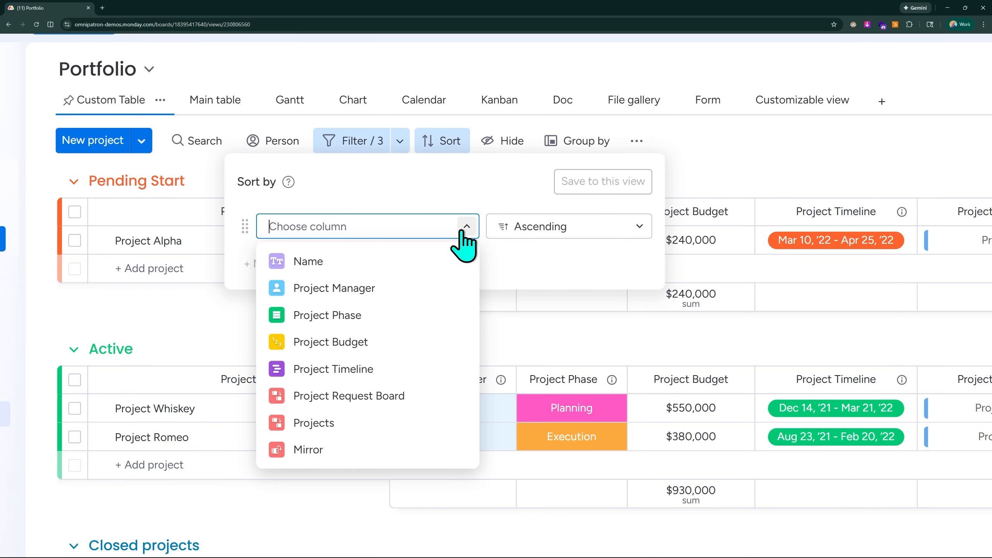
left_click(307, 266)
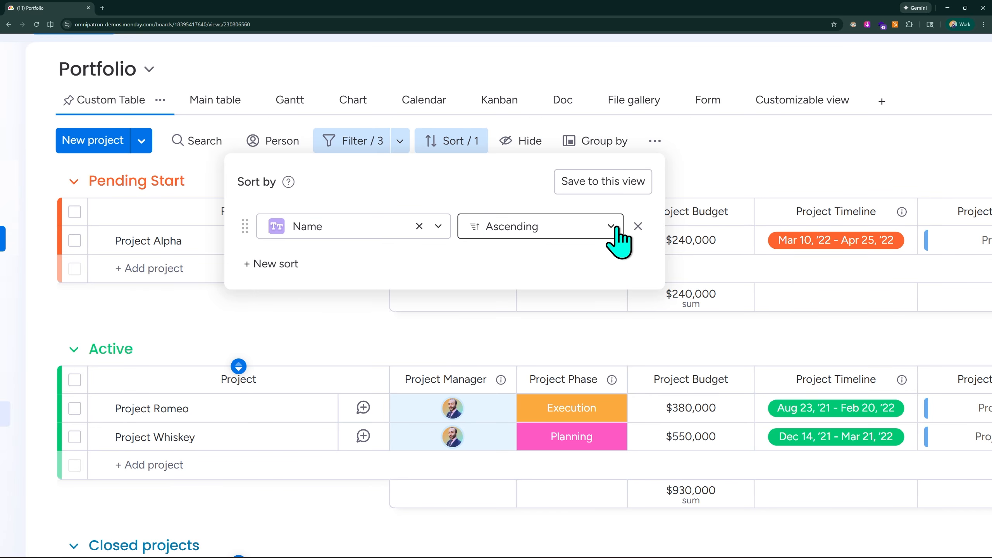
left_click(604, 241)
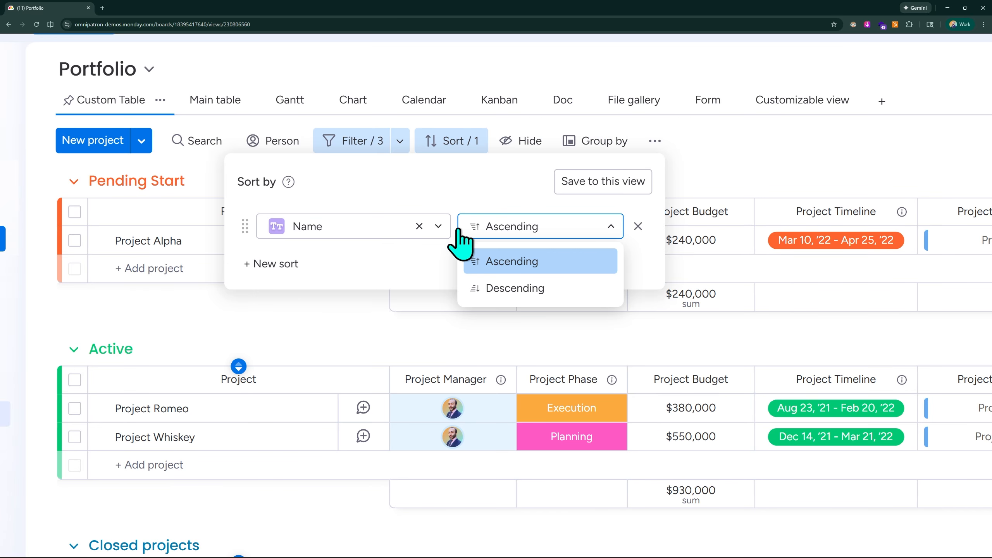
left_click(419, 227)
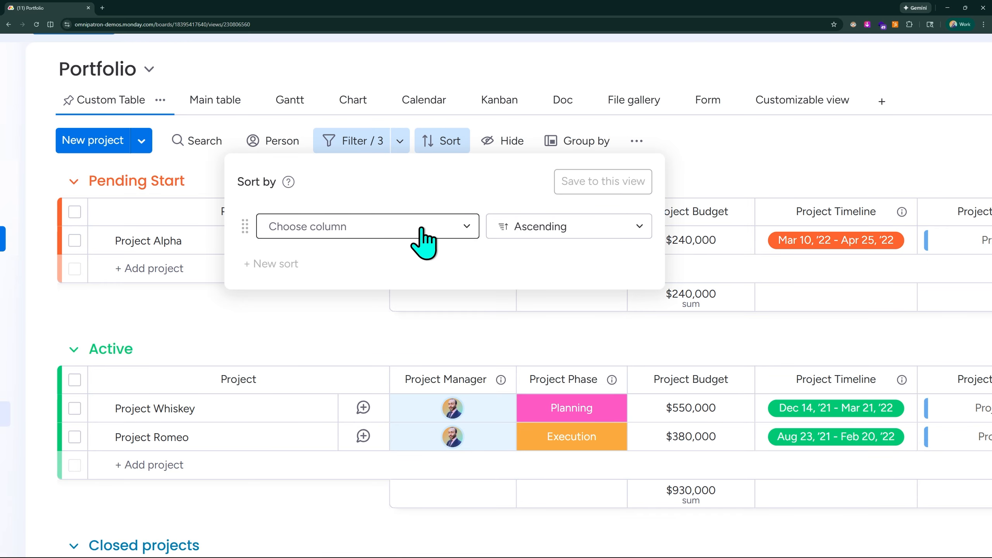
Sort the board by Project Timeline in ascending order and save the sort to the Custom Table view
left_click(473, 234)
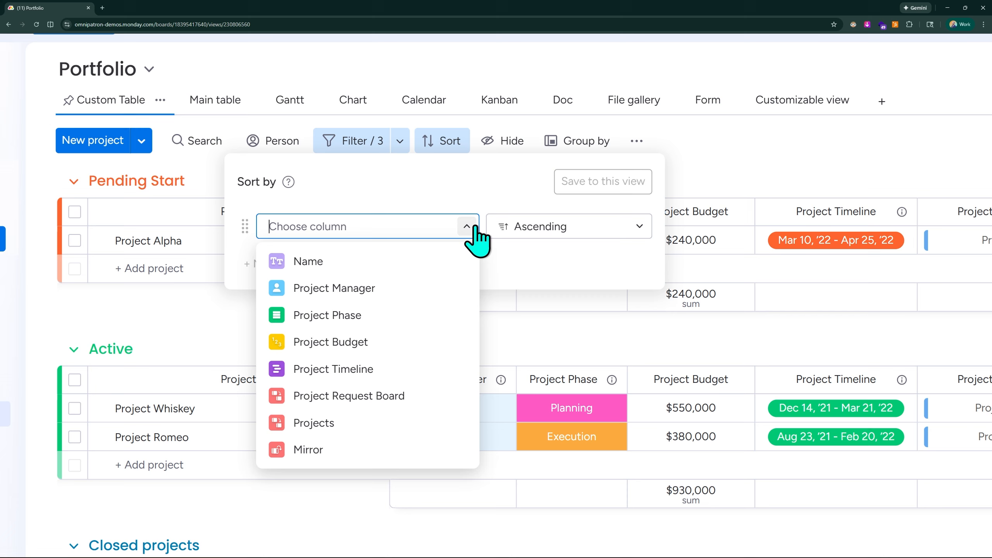
left_click(340, 370)
left_click(611, 228)
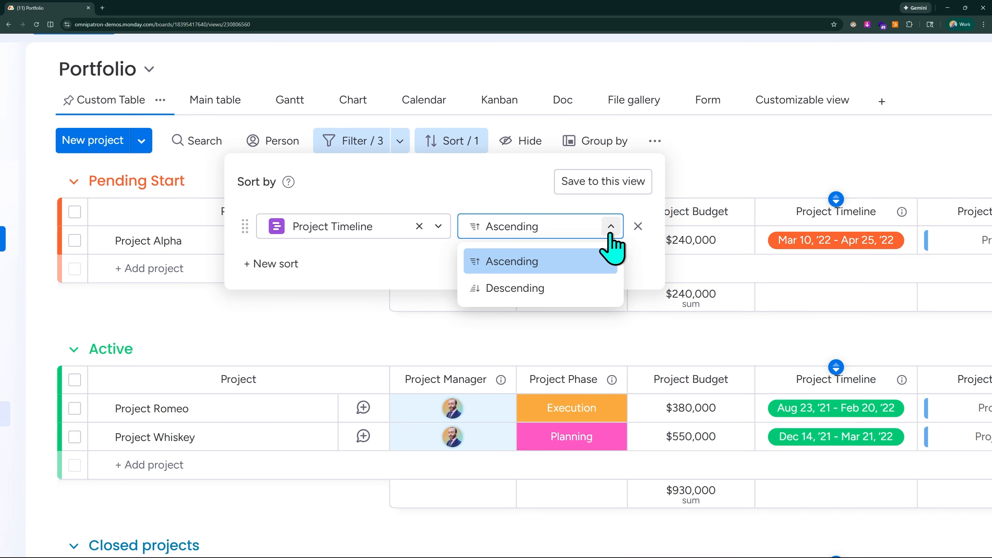
left_click(610, 227)
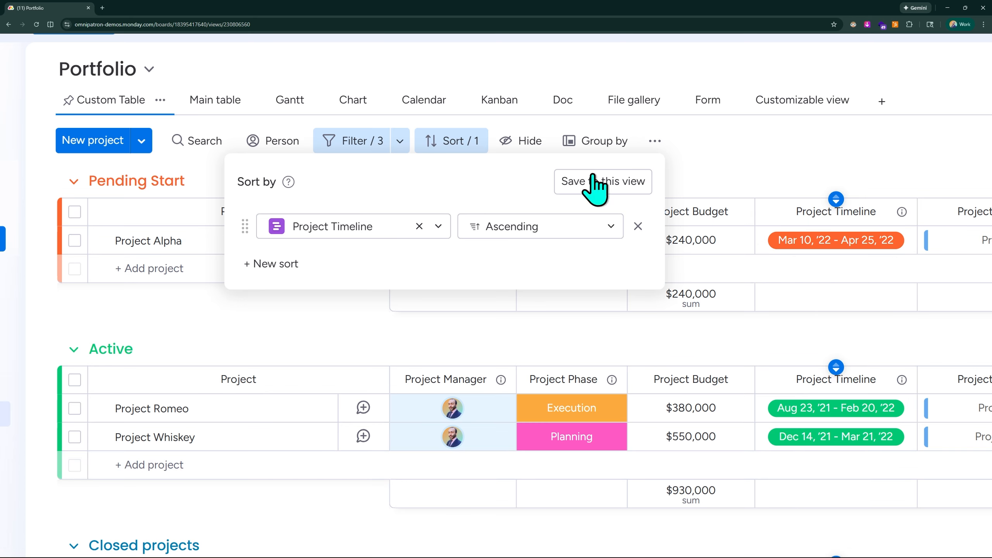
left_click(627, 185)
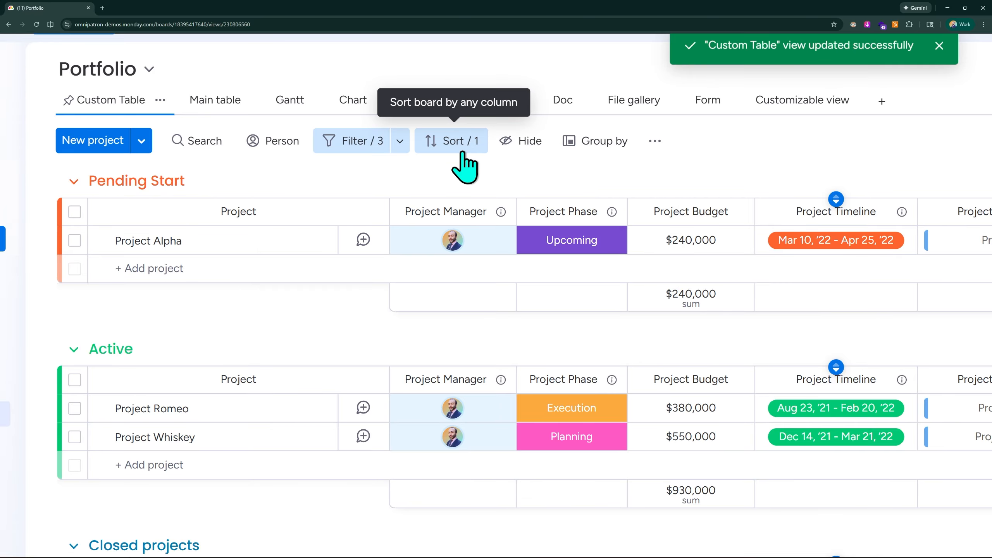
Compare the filter and sort settings across the Gantt, Custom Table and Main table views
left_click(289, 108)
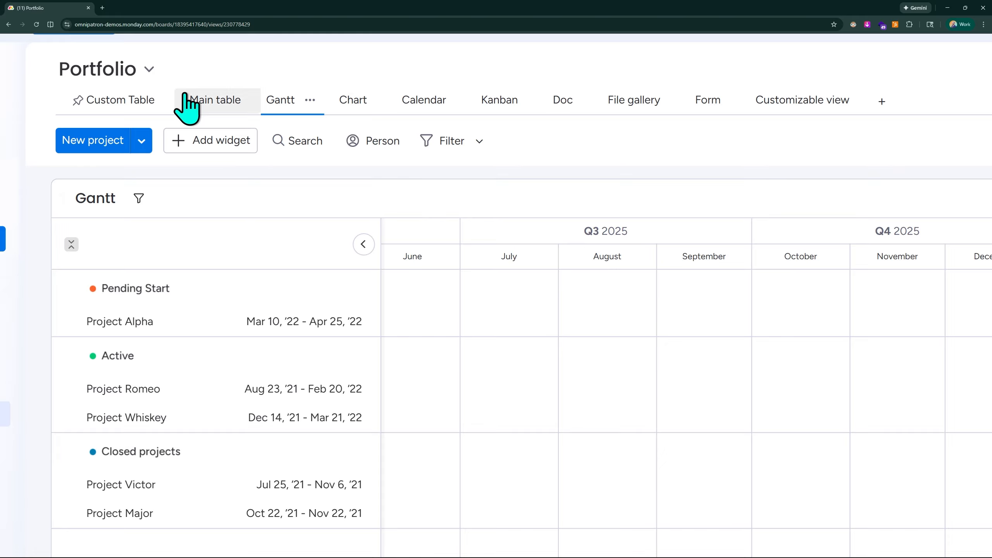
left_click(113, 105)
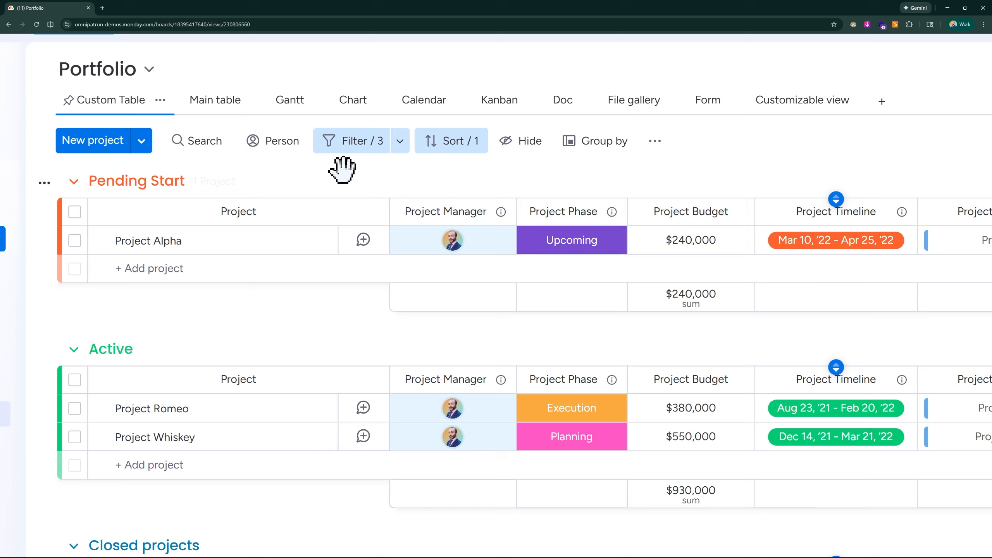
left_click(212, 101)
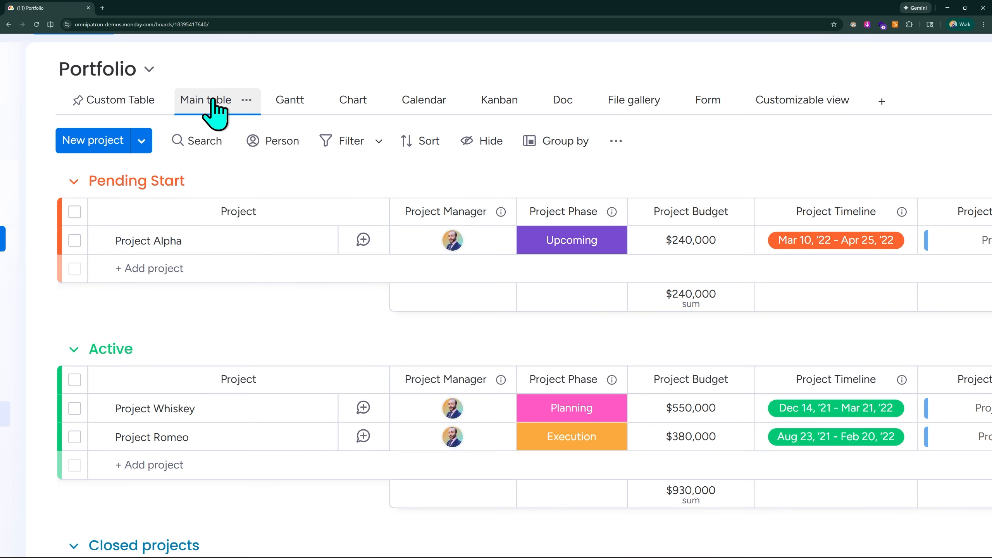
Filter the Main table view to the project whose Name is Project Alpha and close the filter without saving it
left_click(378, 145)
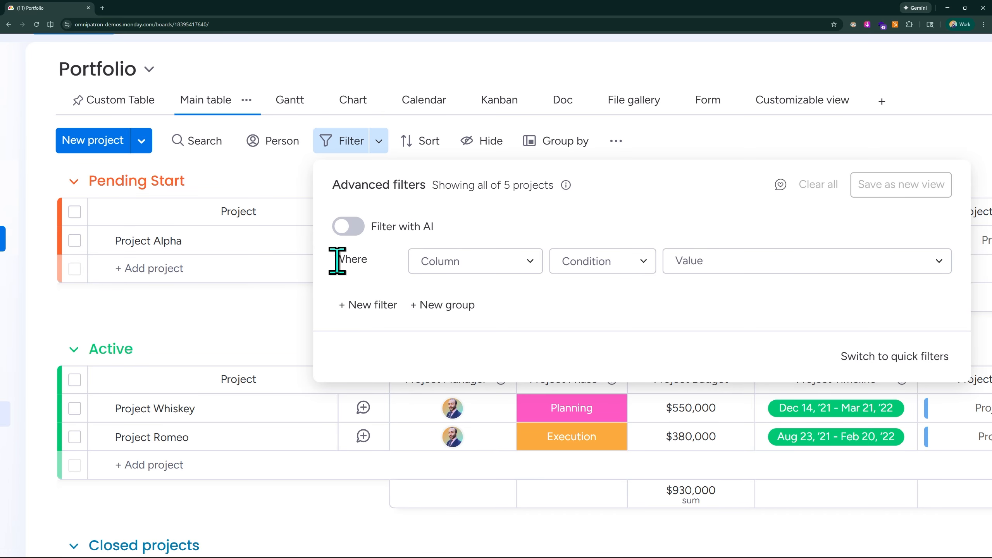
left_click(529, 262)
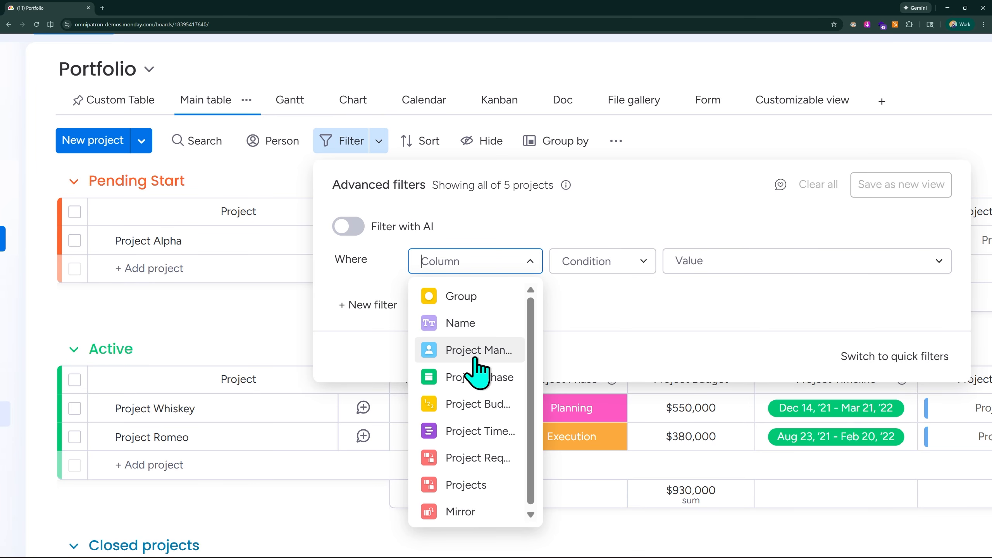
left_click(463, 332)
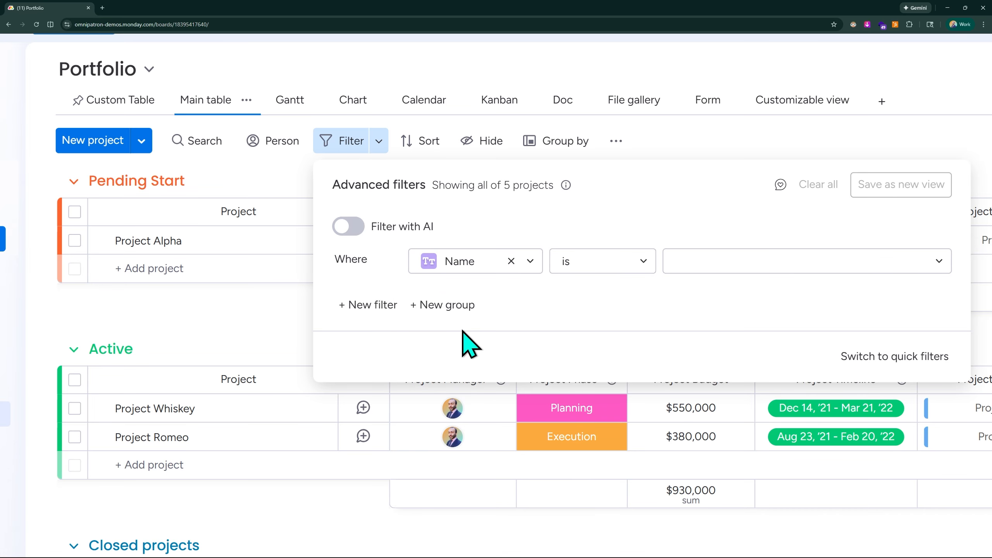
left_click(685, 270)
left_click(723, 294)
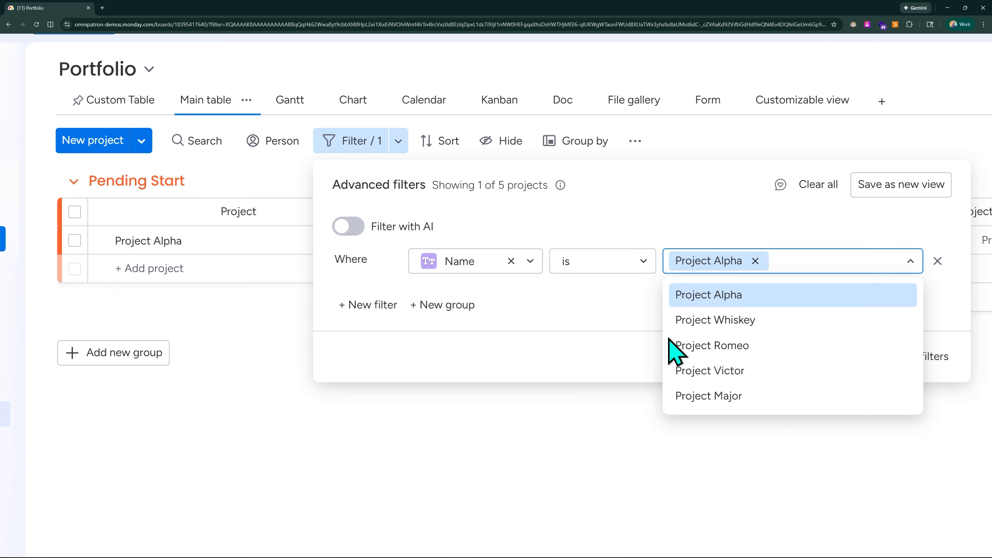
left_click(886, 226)
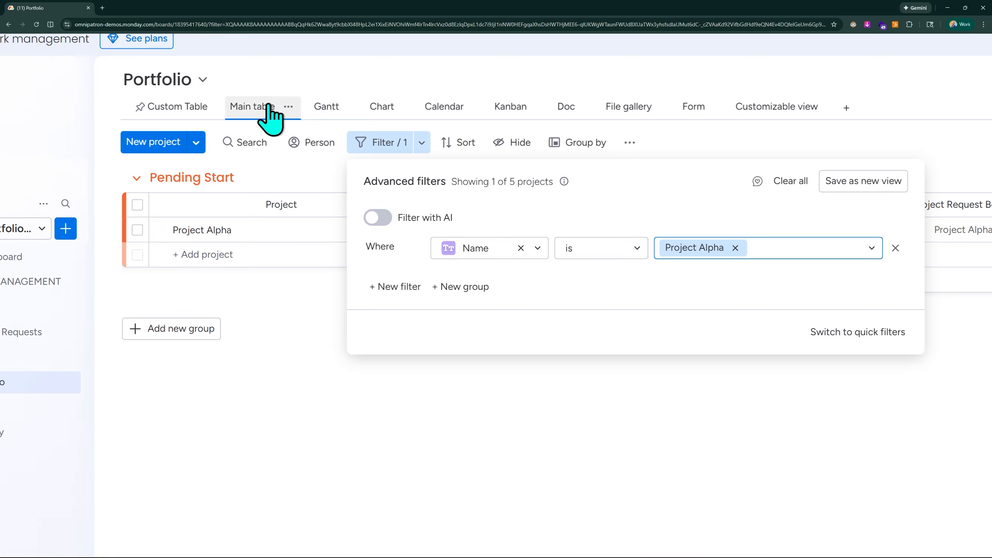
left_click(898, 128)
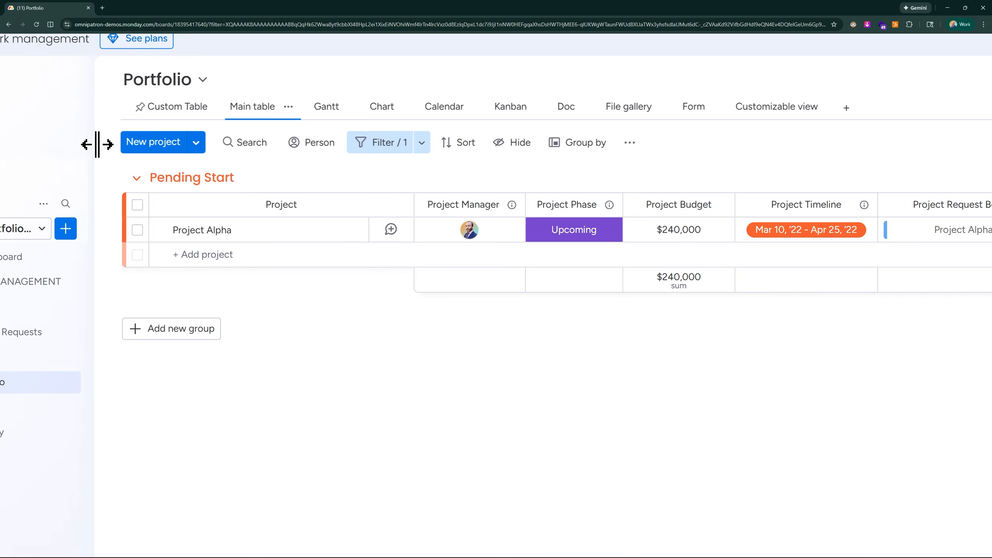
Switch between the Custom Table and Main table views to check which filter and sort settings each one keeps
left_click(166, 117)
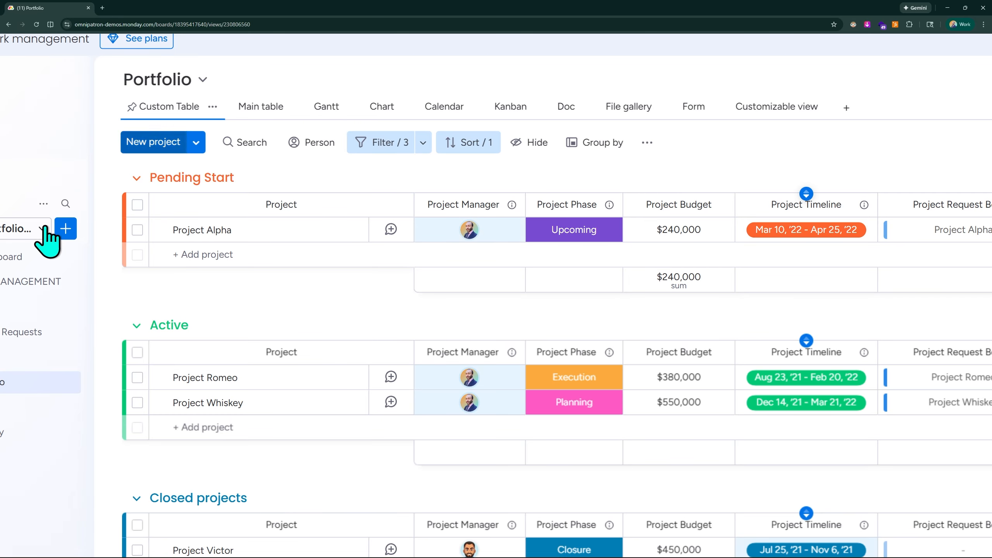
left_click(247, 106)
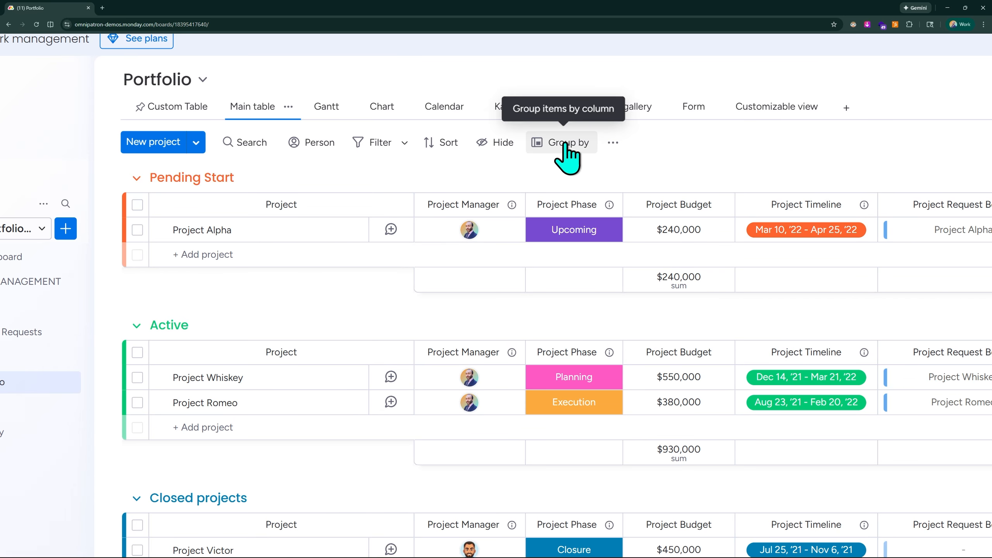
left_click(177, 109)
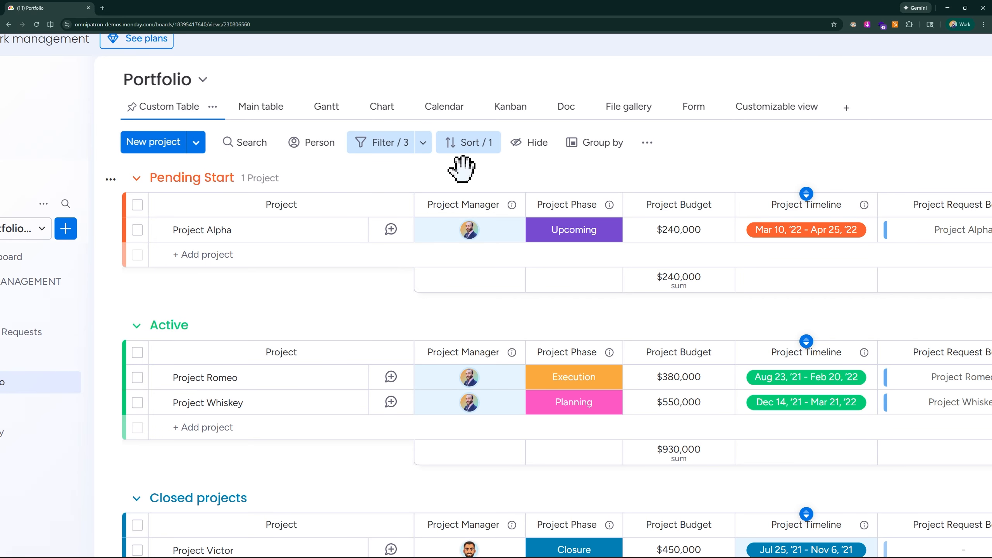
Check the column display options of the Custom Table view, close them and look over the board's columns
left_click(542, 150)
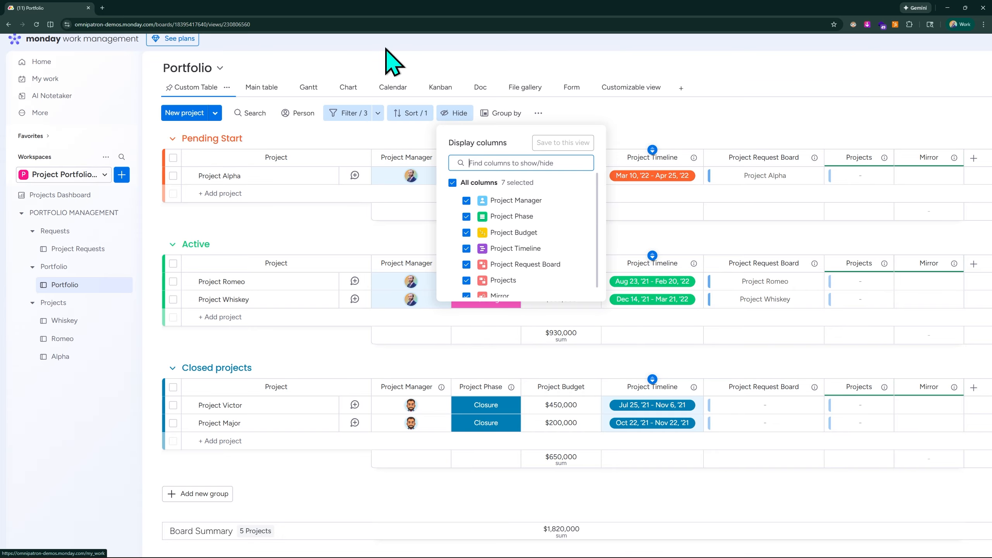
left_click(698, 88)
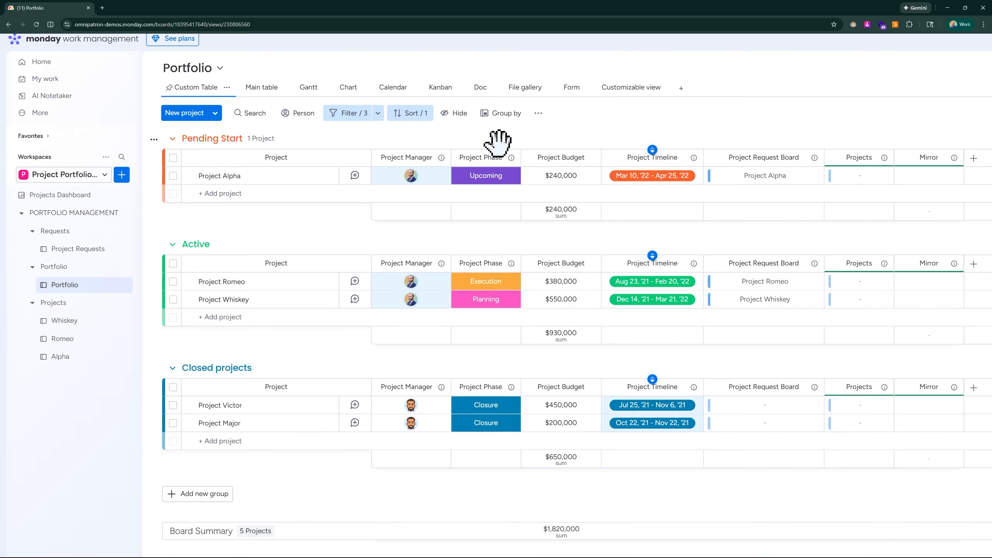
scroll(949, 144, "right", 1)
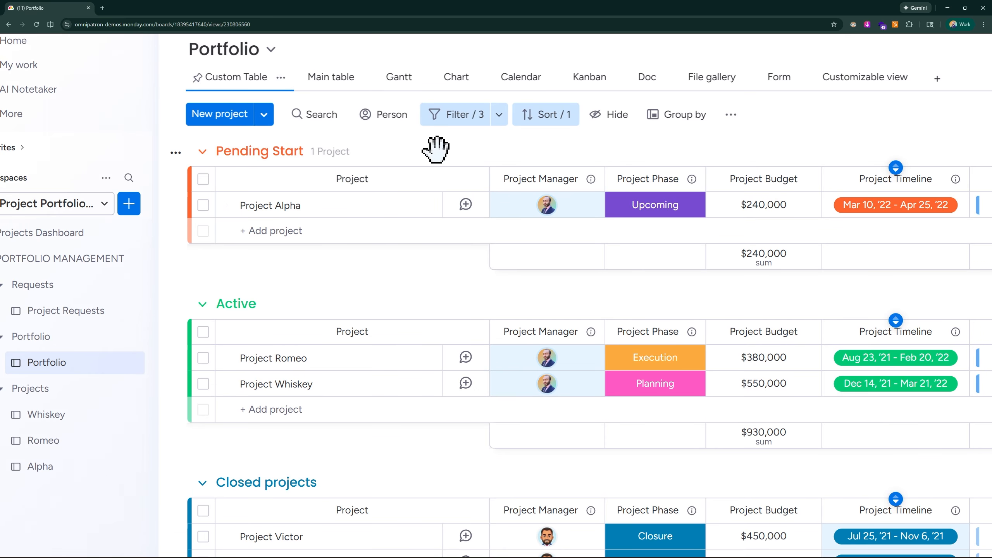
scroll(434, 152, "right", 2)
scroll(434, 153, "up", 1)
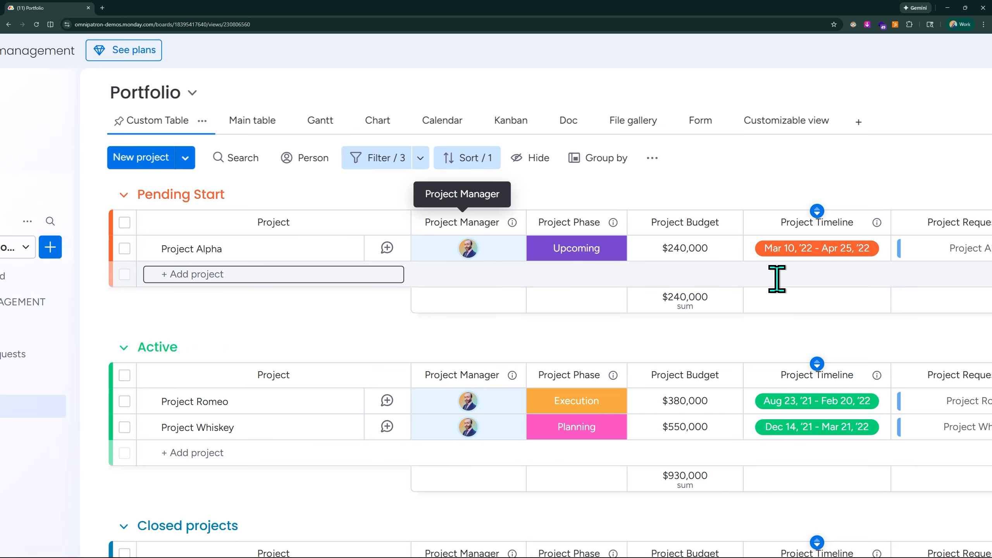
scroll(377, 264, "left", 3)
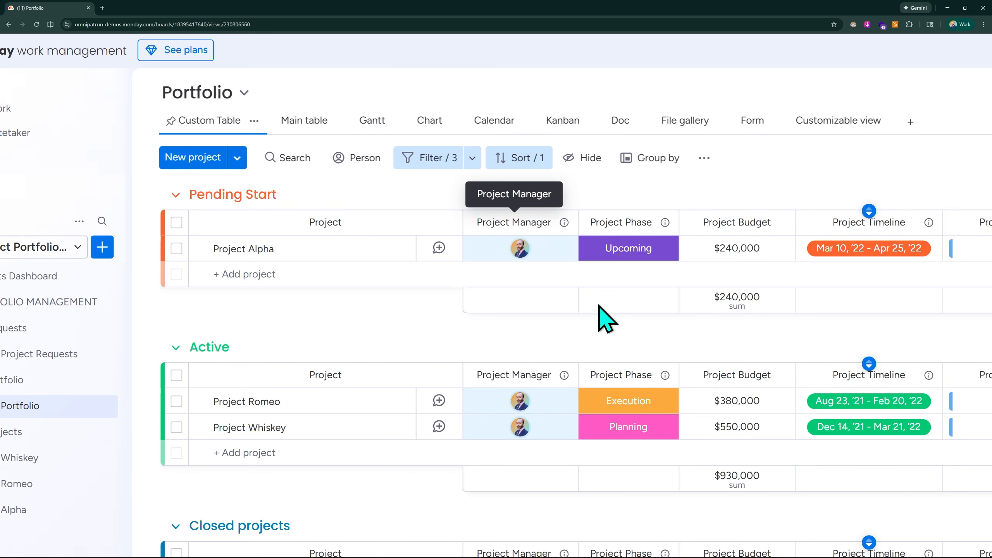
scroll(70, 156, "right", 3)
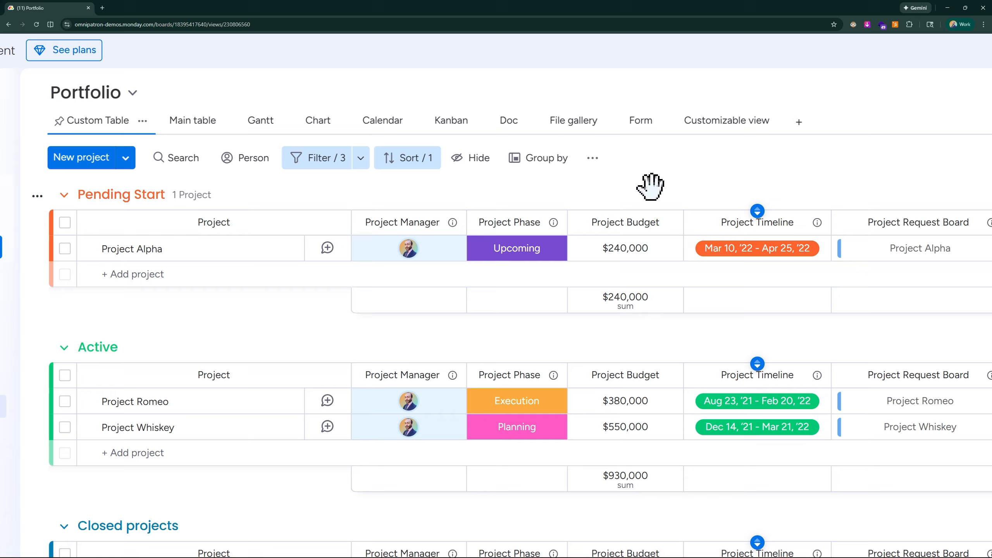
Hide every column except Project Manager in the Custom Table view and save the column display to the view
left_click(475, 160)
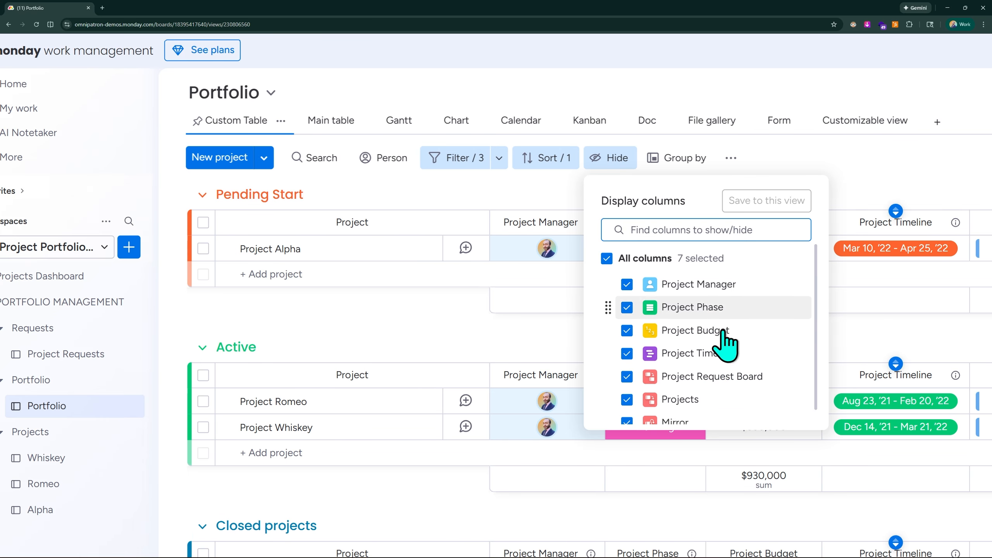
scroll(810, 306, "down", 1)
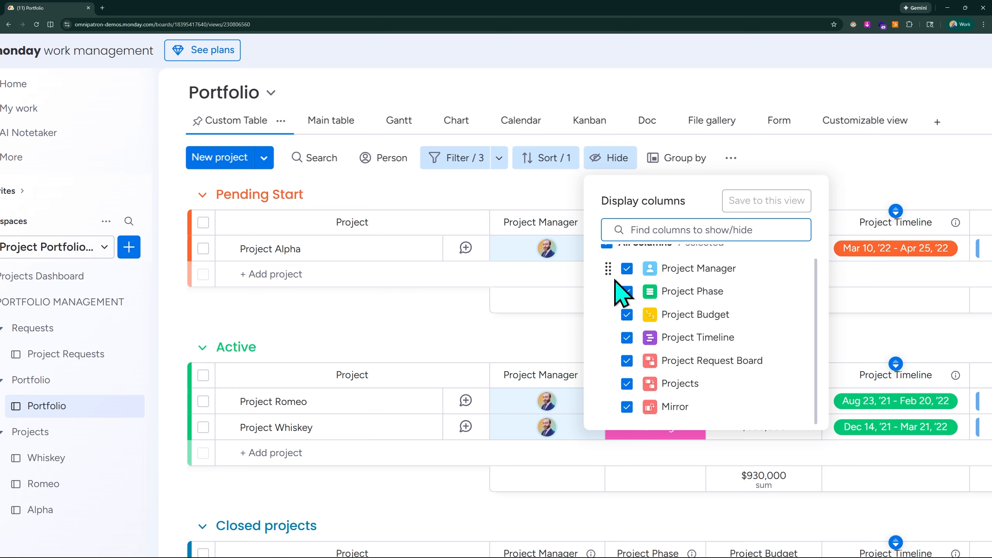
left_click(627, 292)
left_click(627, 315)
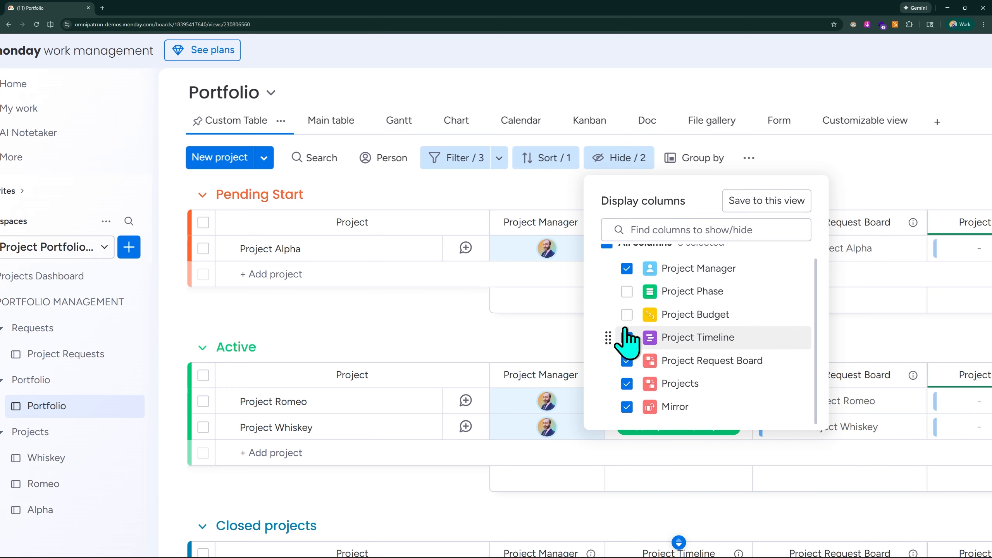
left_click(627, 338)
left_click(634, 360)
left_click(630, 384)
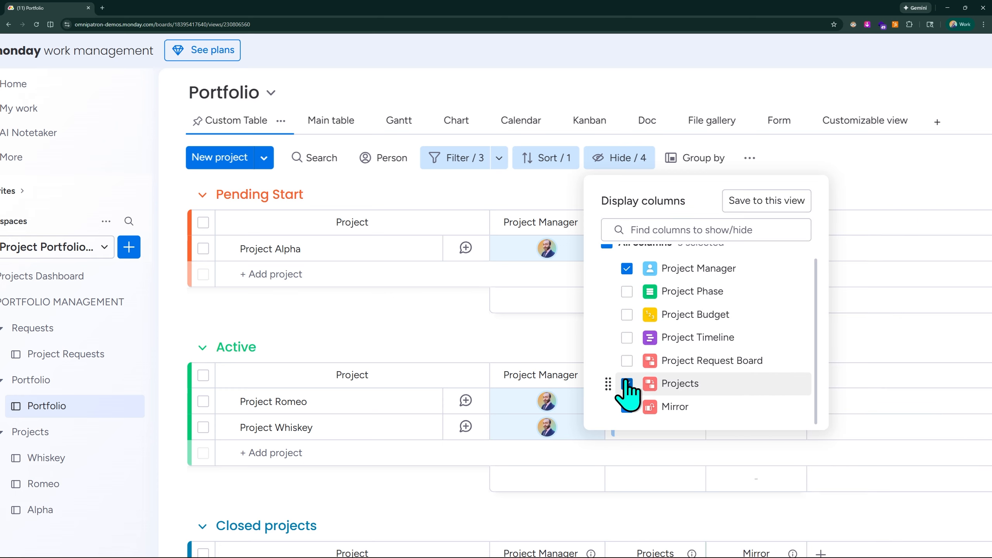
left_click(629, 407)
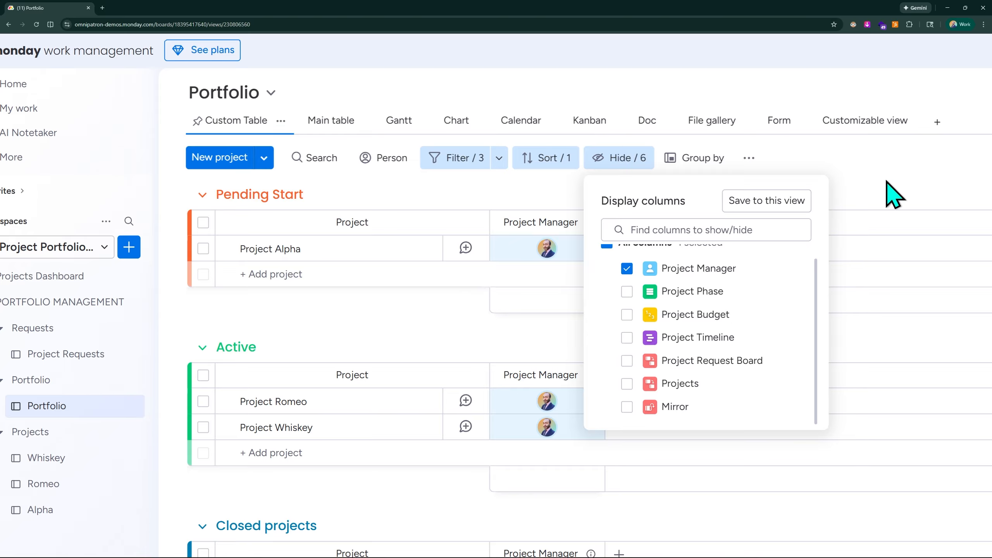
left_click(778, 201)
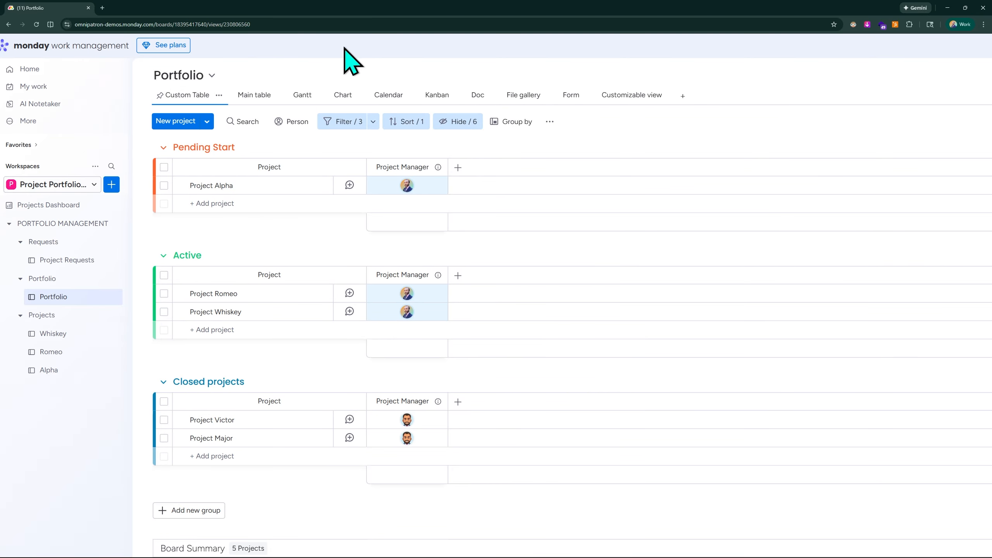
Show all columns in the Custom Table view again and save the column display to the view
left_click(444, 123)
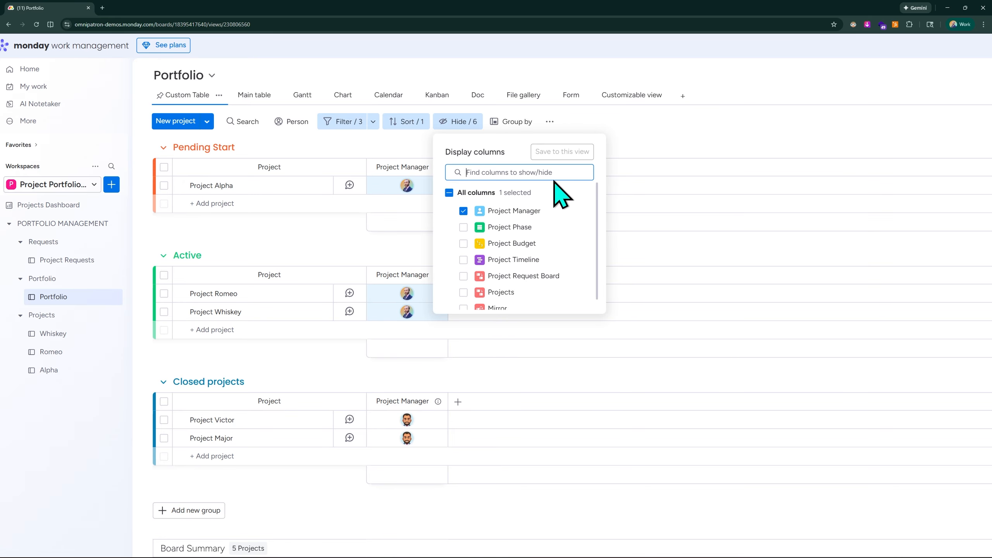
scroll(474, 238, "down", 1)
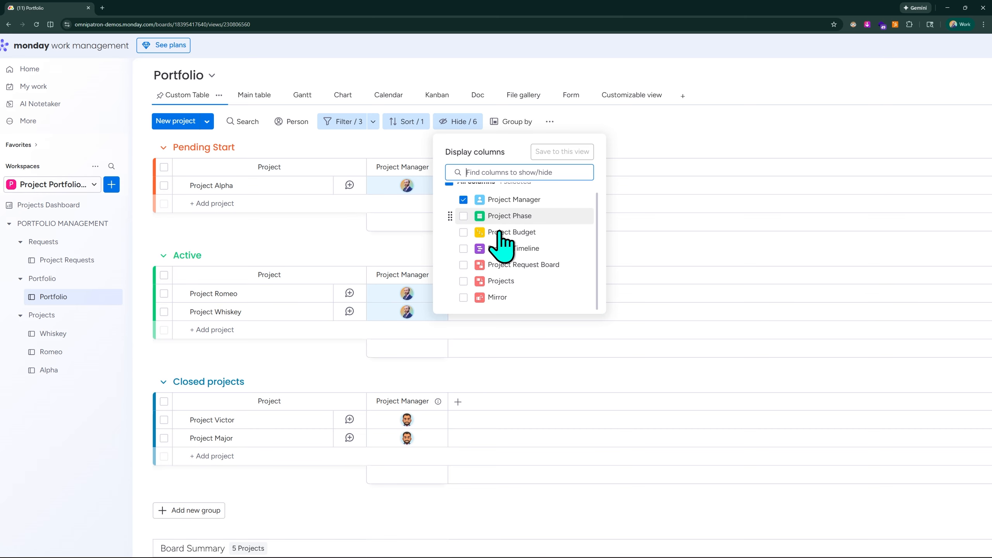
scroll(508, 234, "up", 1)
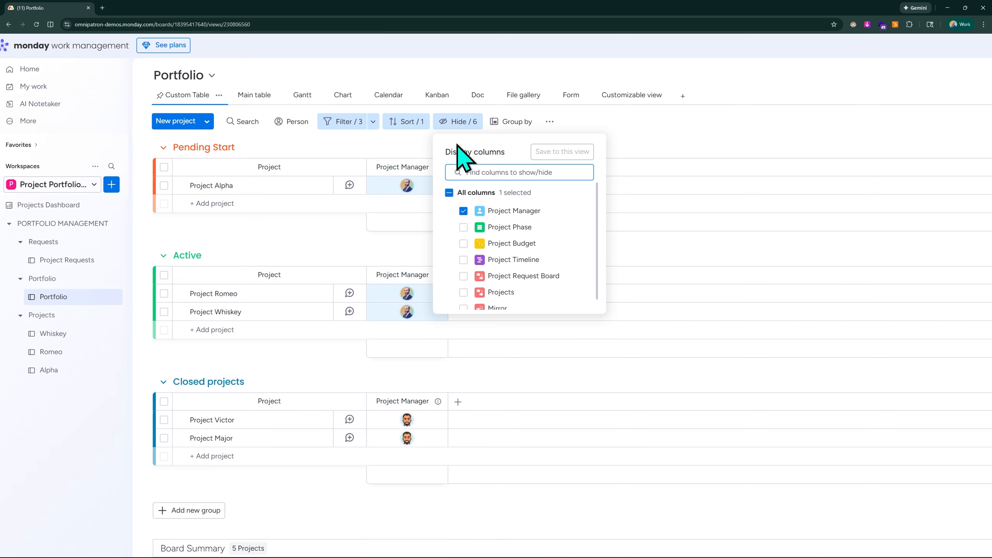
left_click(449, 194)
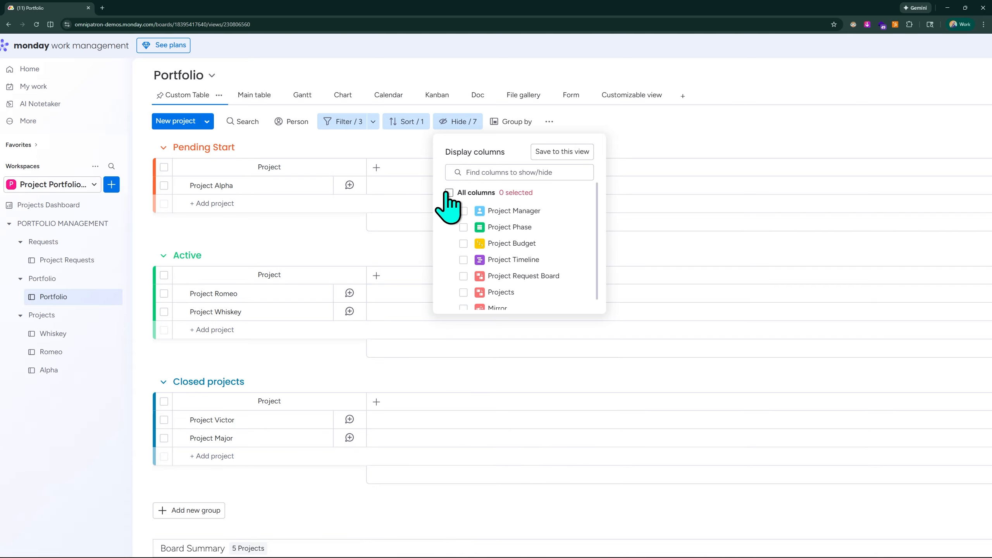
left_click(450, 192)
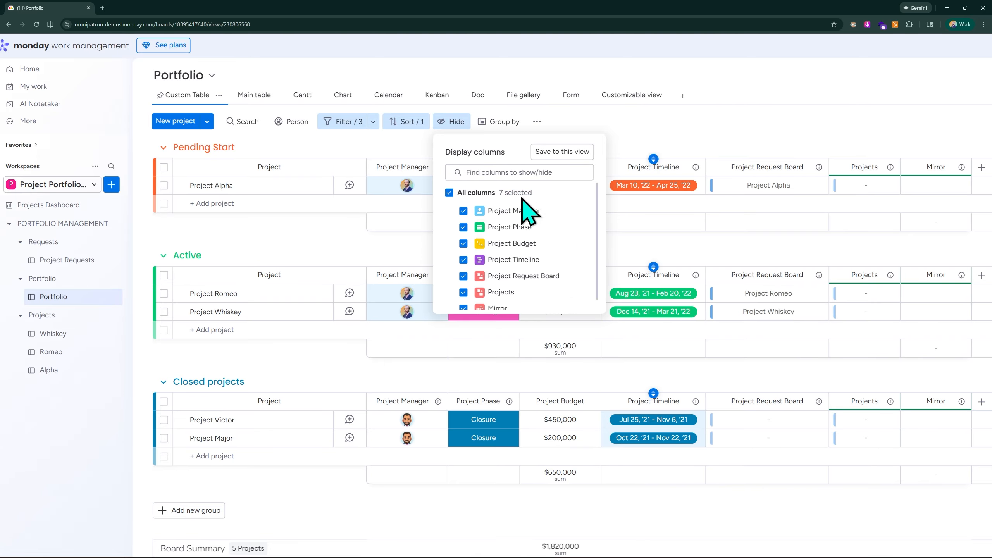
left_click(637, 118)
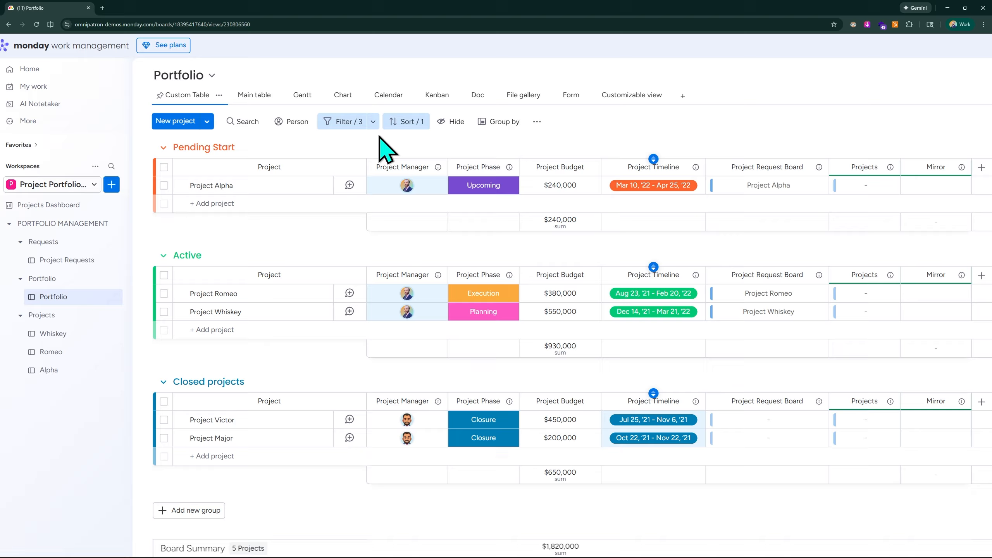
left_click(449, 122)
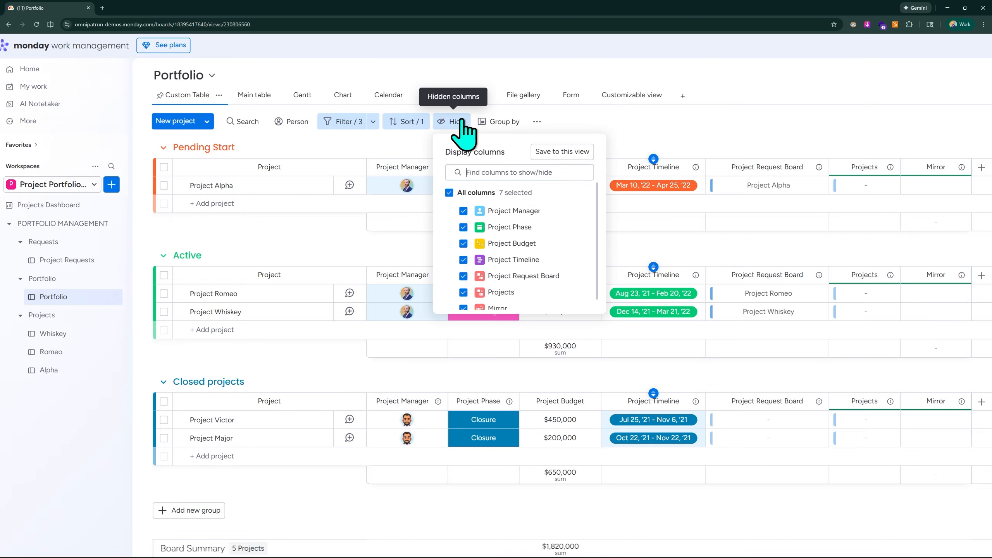
left_click(559, 153)
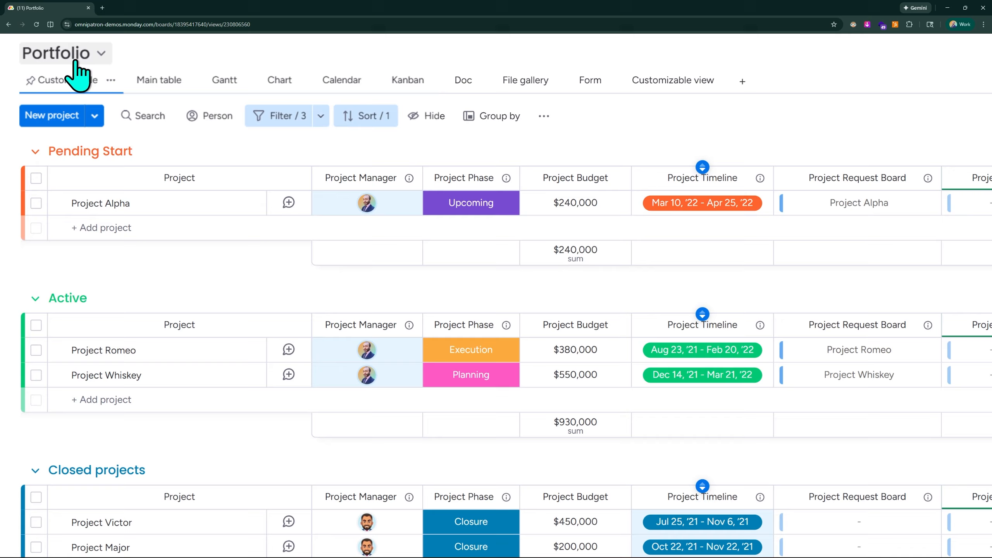
View the Project Phase labels available for Project Alpha and close them without changing the phase
scroll(59, 84, "left", 5)
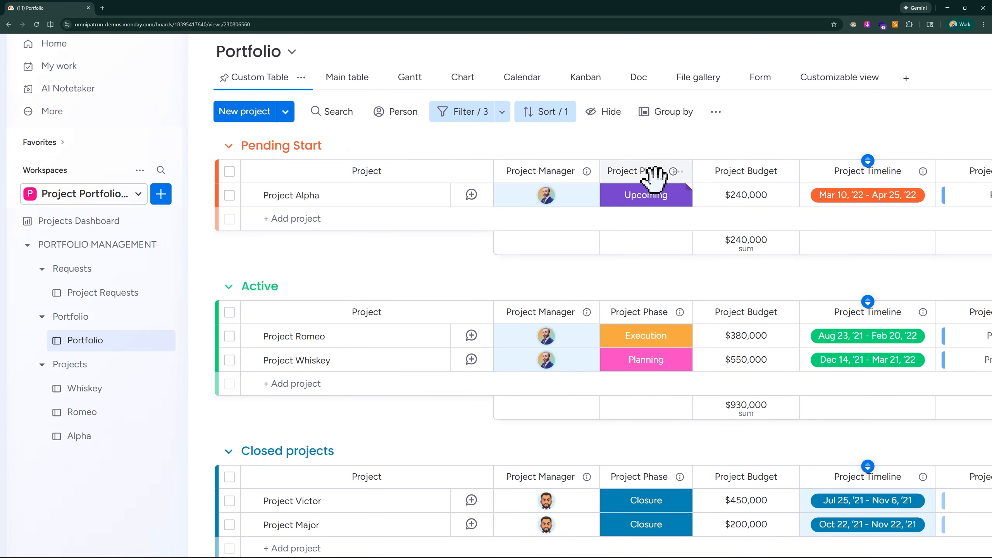
left_click(660, 205)
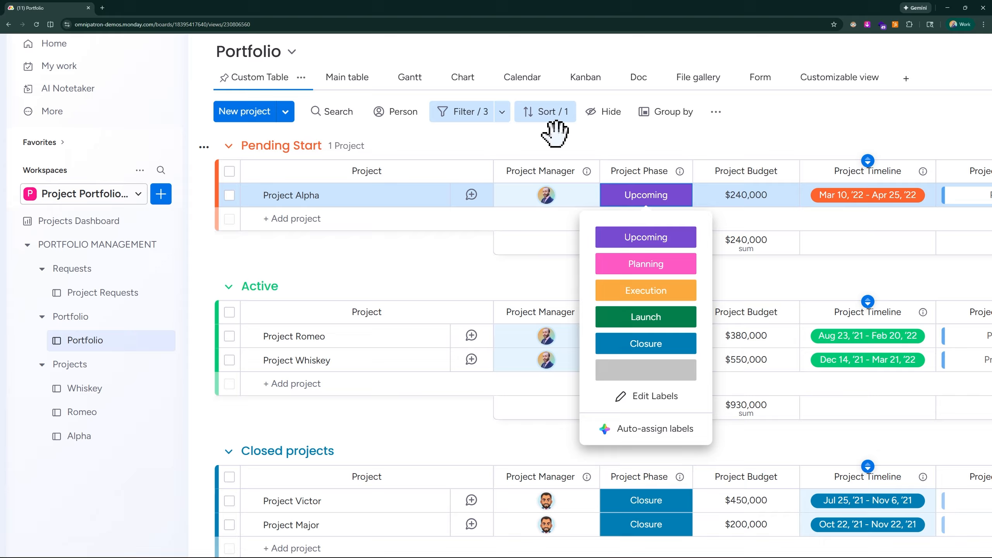
left_click(547, 146)
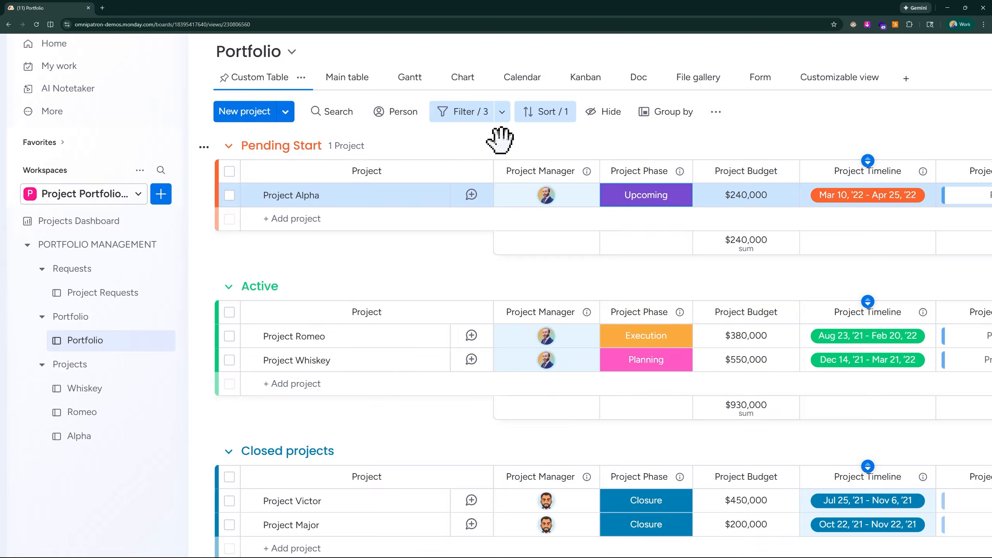
Group the Custom Table view's items by Project Phase and check the available sorting options, keeping Order of labels
left_click(678, 113)
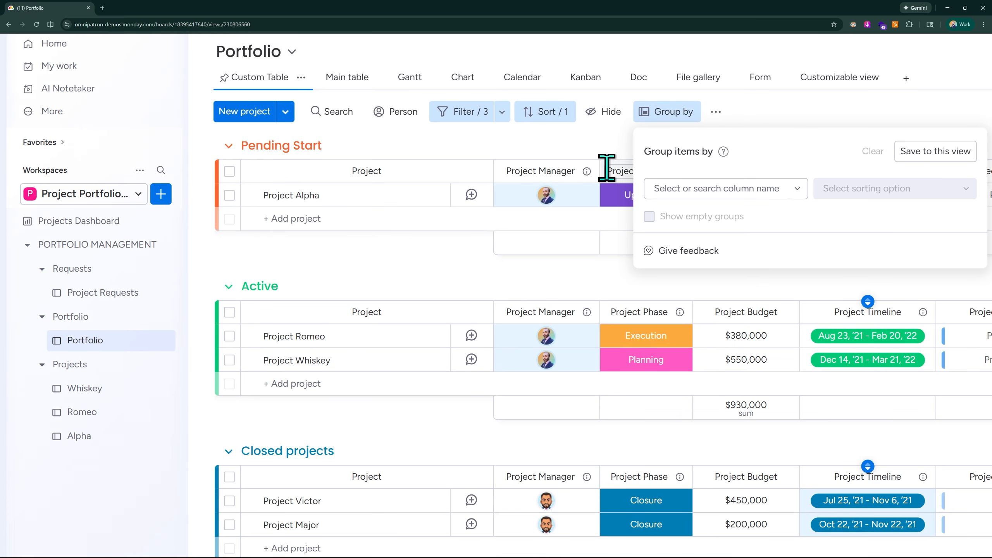
left_click(598, 142)
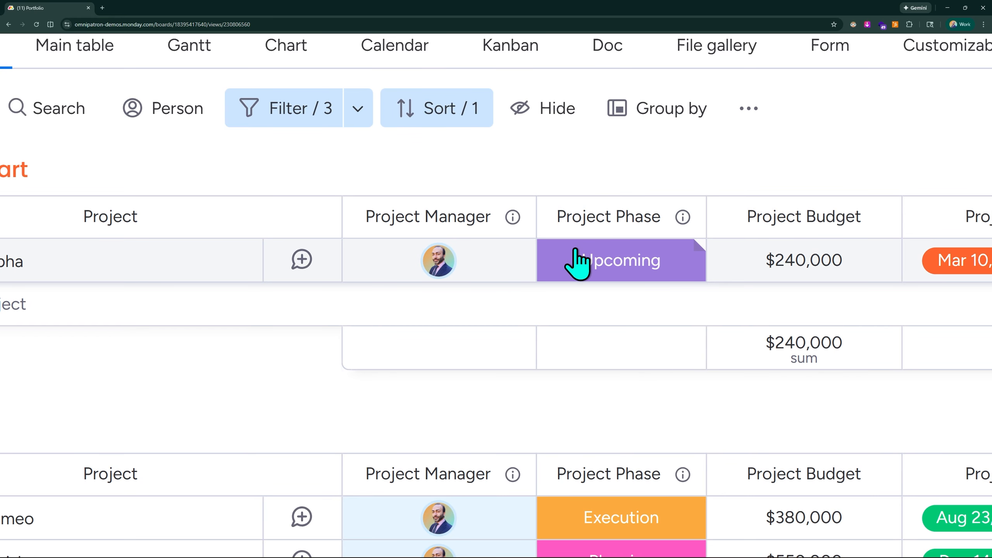
left_click(686, 113)
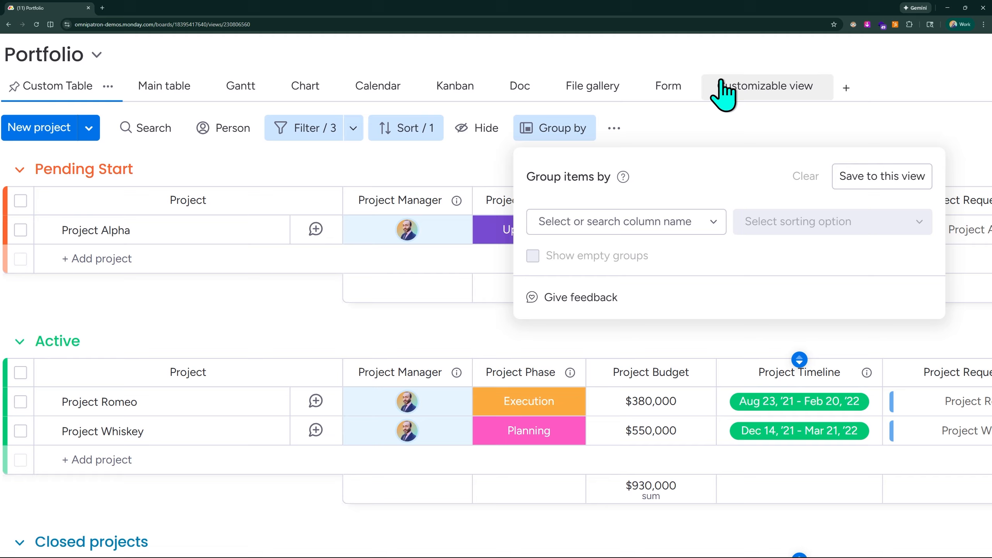
left_click(629, 222)
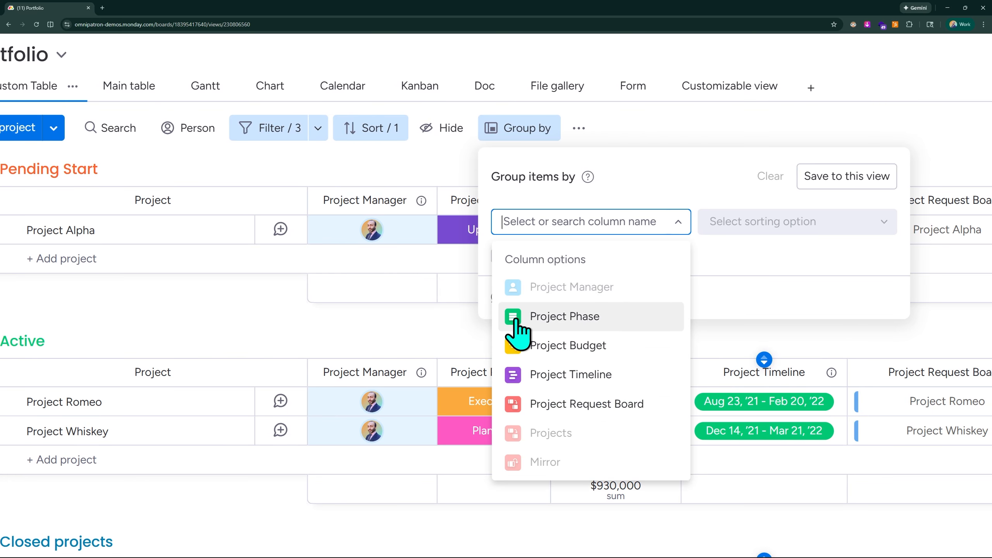
left_click(546, 318)
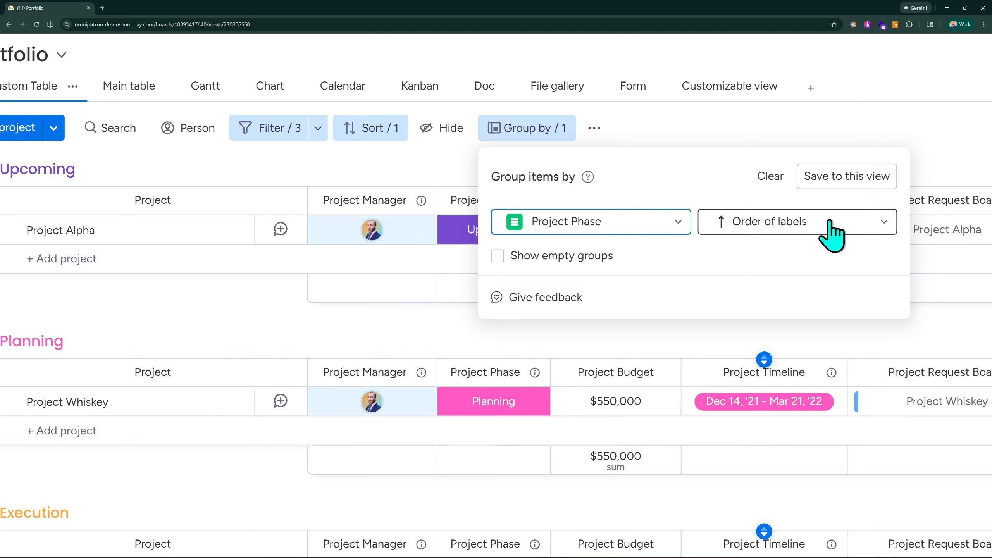
left_click(830, 233)
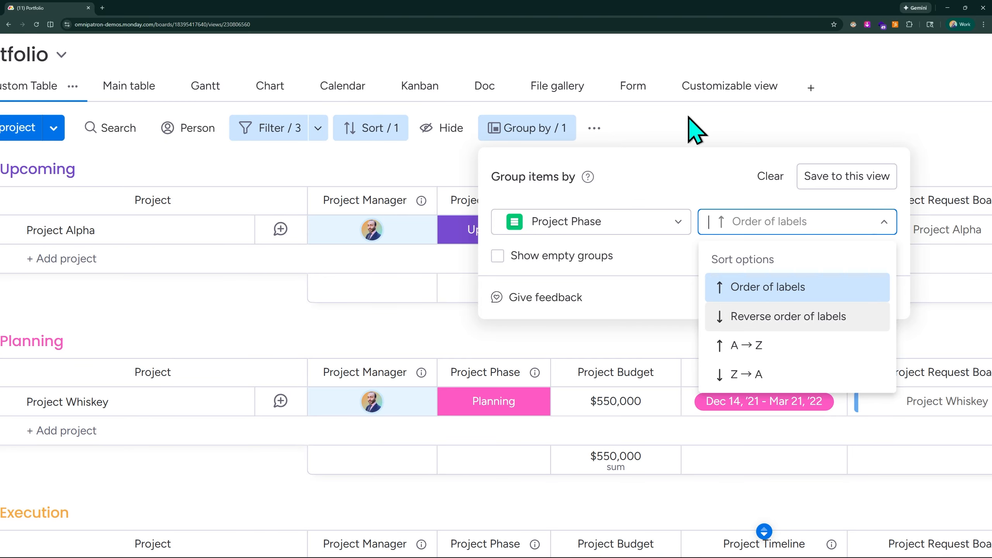
left_click(696, 129)
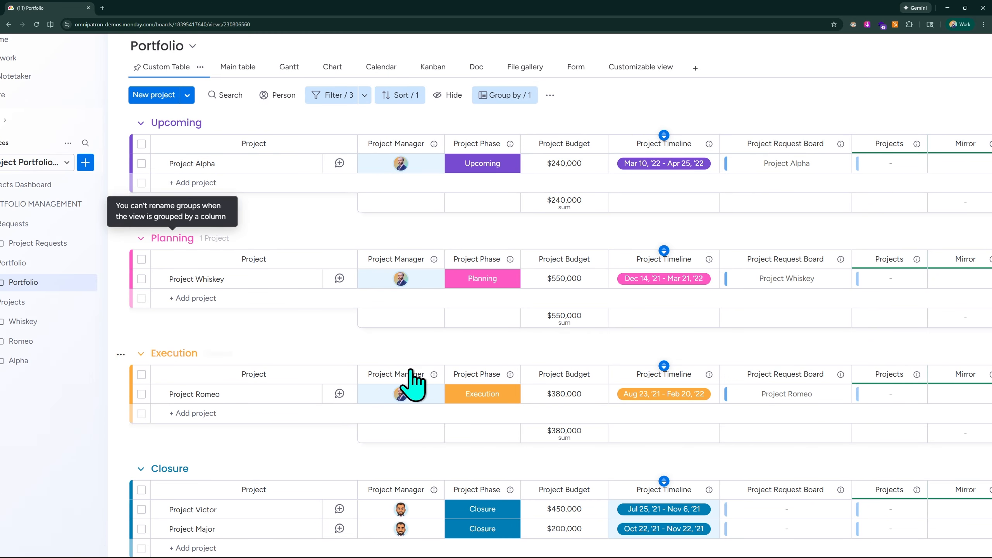
Look over the Project Phase groups, check the grouping column options and clear the grouping
scroll(121, 377, "down", 4)
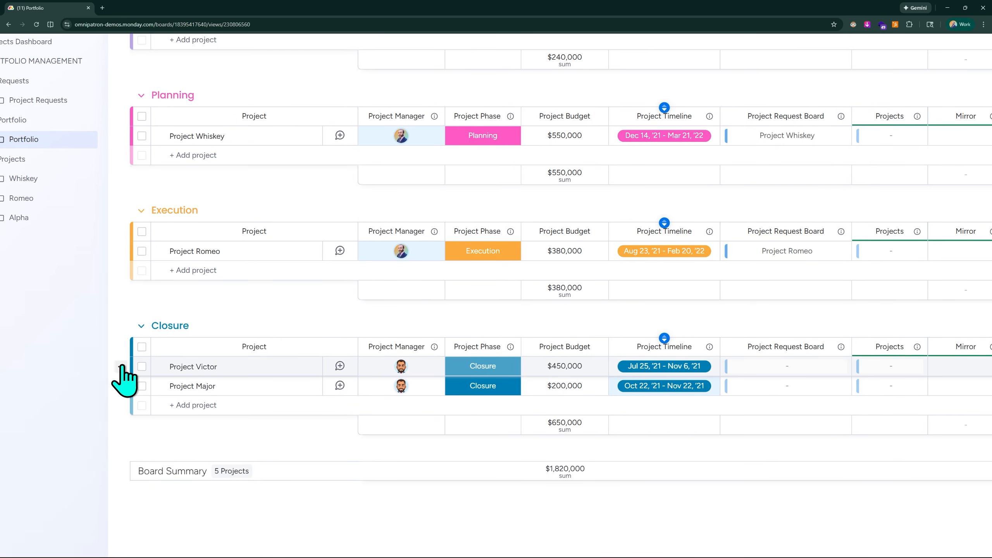
scroll(122, 377, "up", 2)
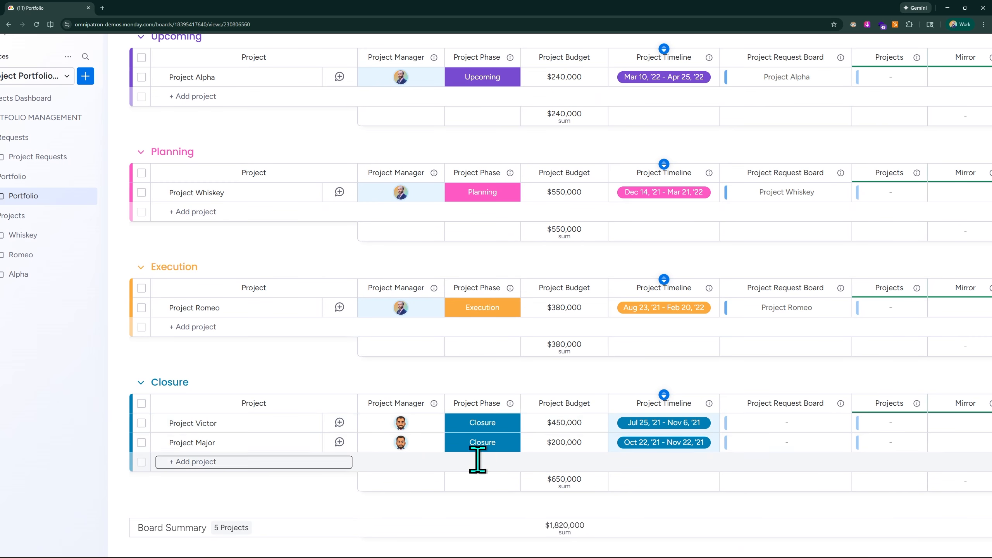
scroll(476, 215, "up", 3)
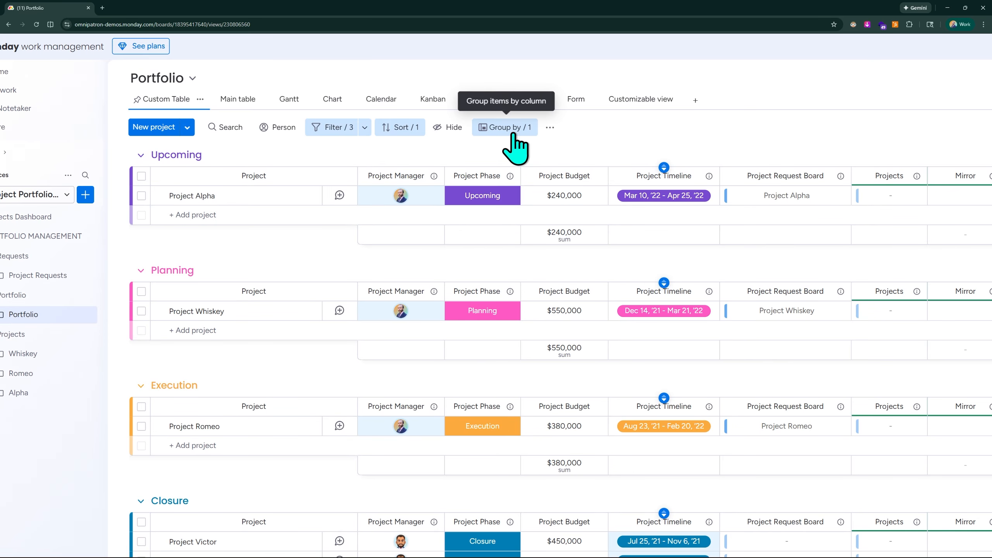
left_click(521, 128)
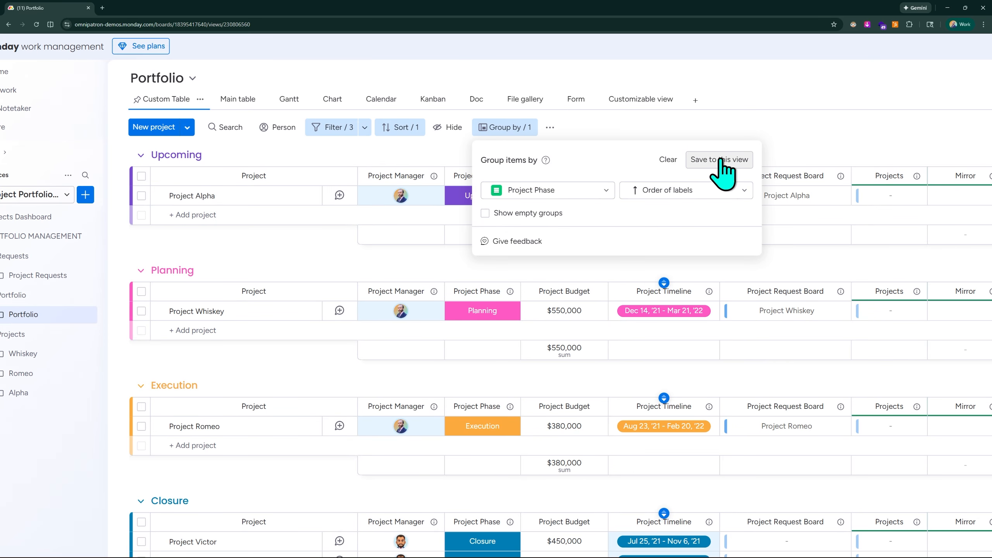
left_click(551, 190)
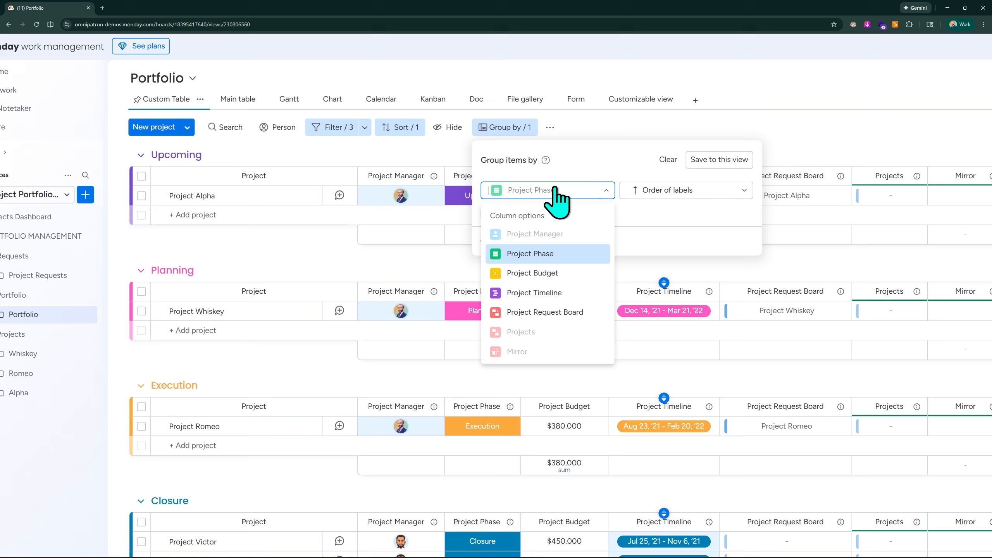
left_click(672, 160)
left_click(773, 113)
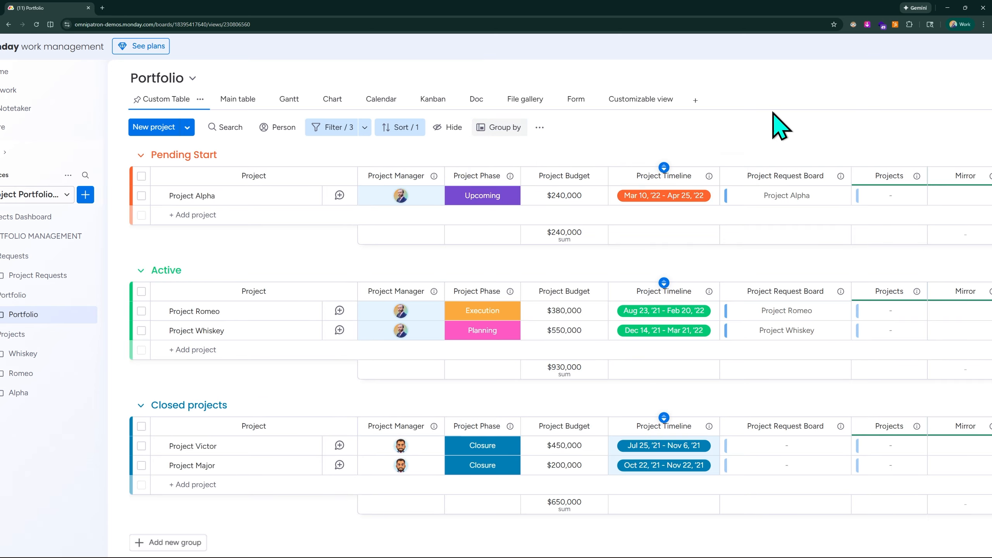
Group the Custom Table view's items by Project Budget and look over the resulting groups
left_click(495, 128)
left_click(604, 196)
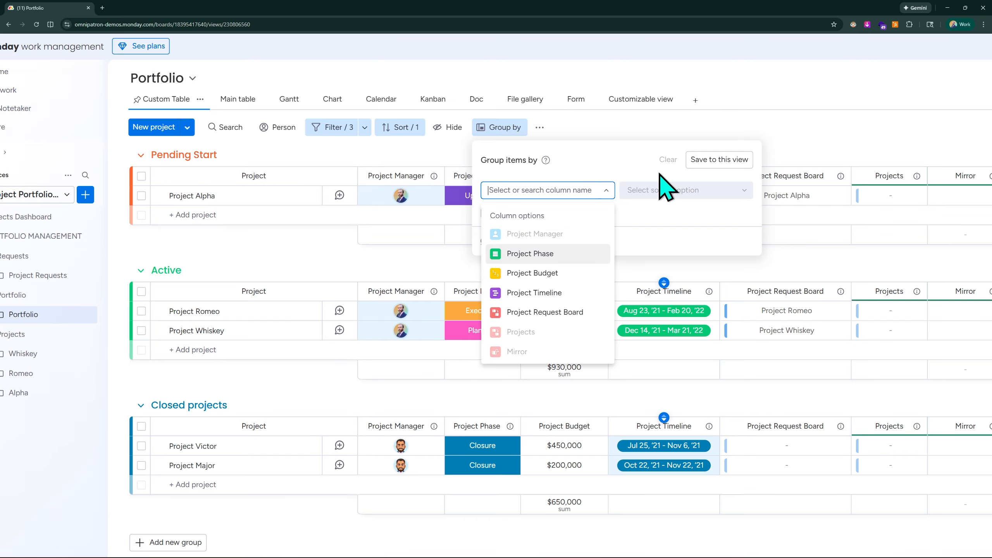
left_click(522, 276)
left_click(785, 100)
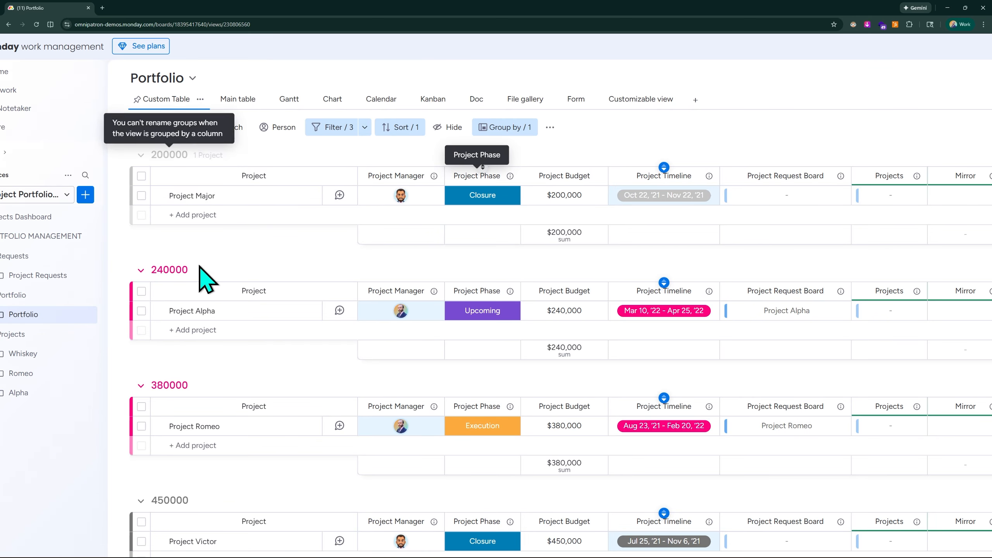
scroll(191, 363, "down", 3)
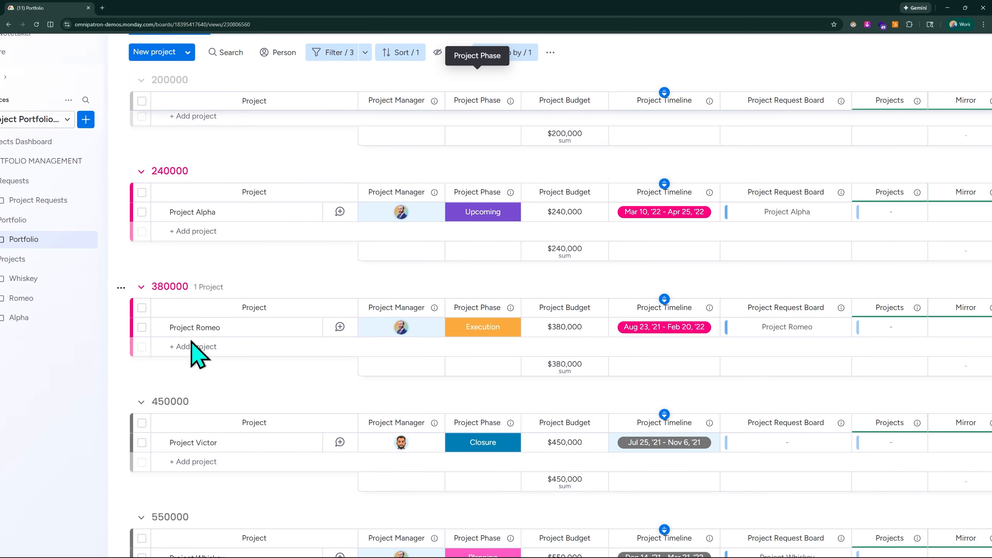
scroll(191, 343, "down", 3)
scroll(214, 294, "down", 2)
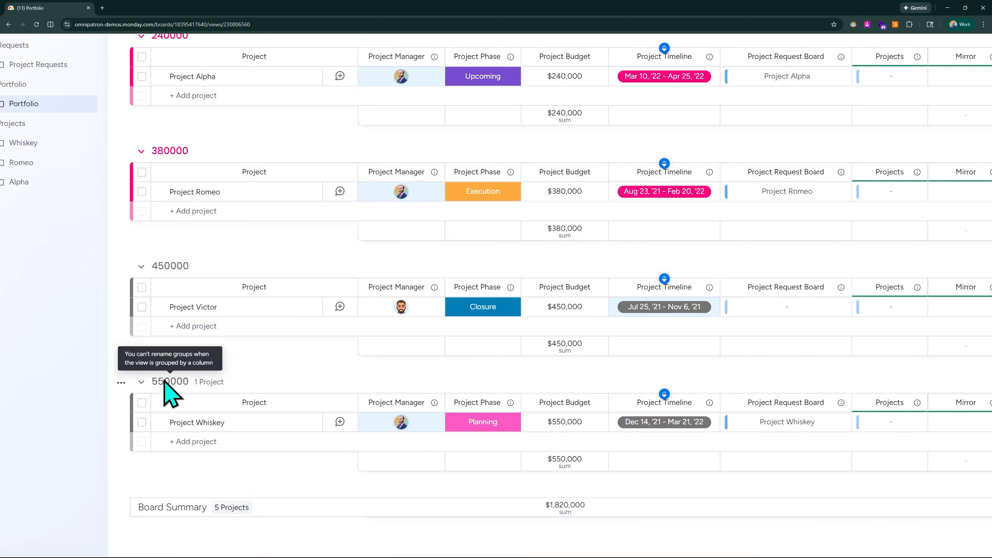
scroll(344, 248, "up", 6)
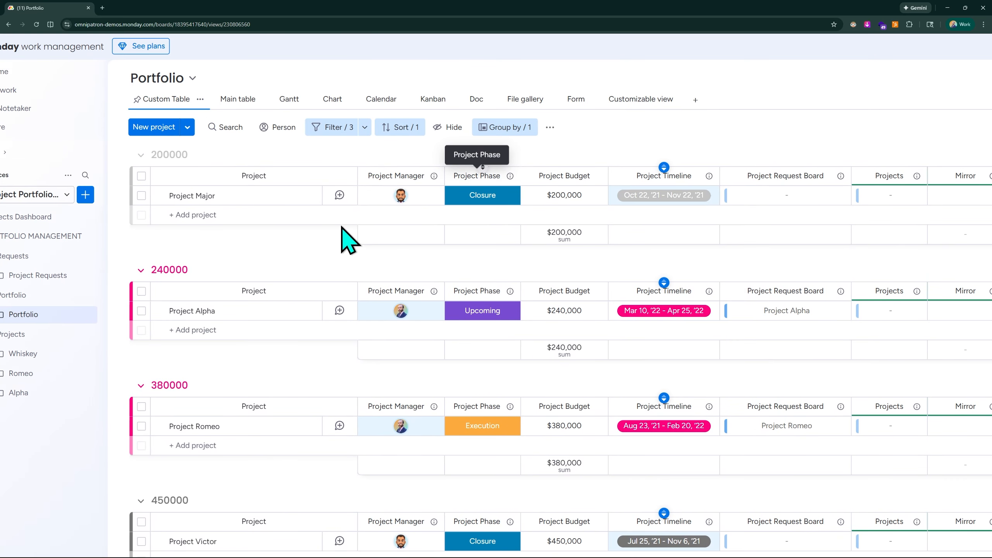
Clear the Project Budget grouping and close the grouping options
left_click(512, 130)
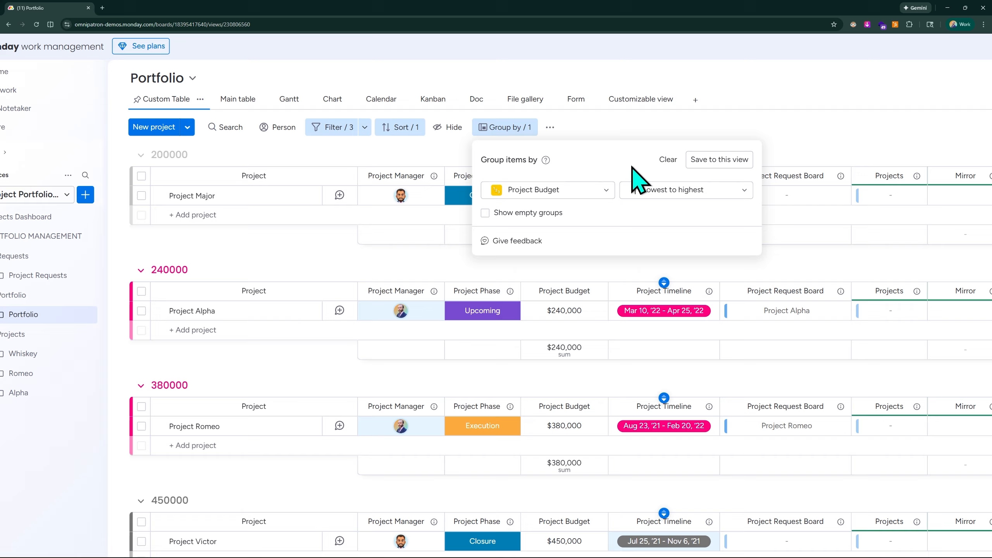
left_click(662, 160)
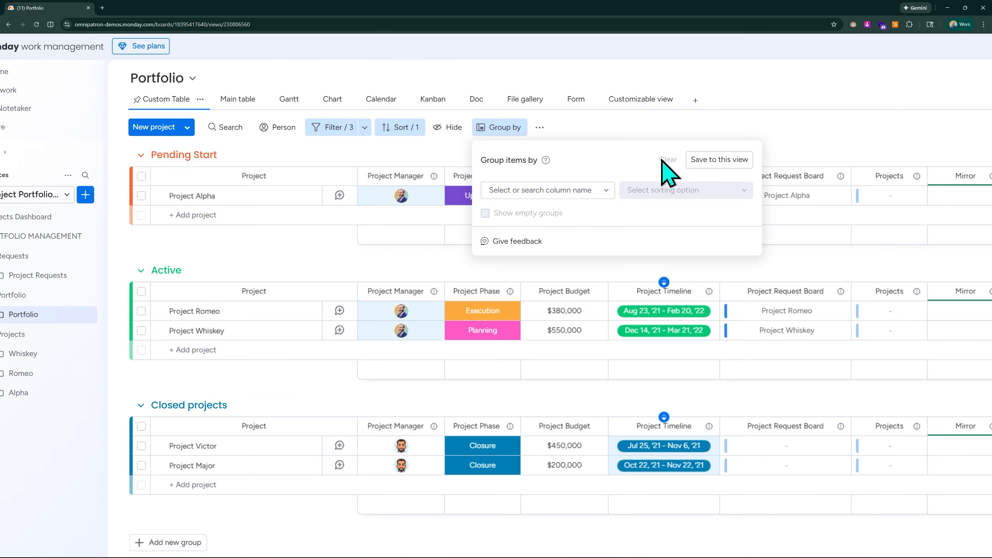
left_click(570, 134)
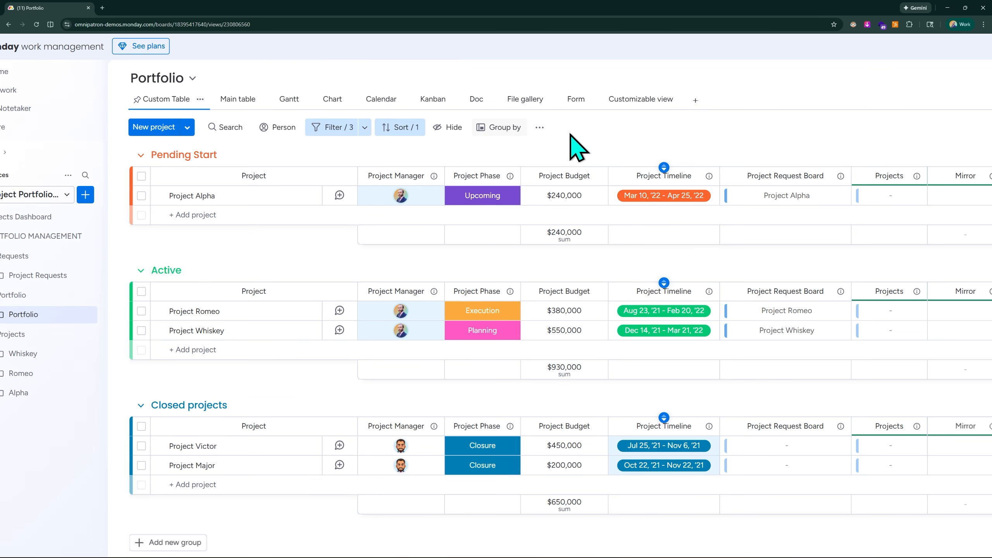
View the Custom Table view's additional options, such as column pinning and item height, and look over the board's columns
left_click(539, 127)
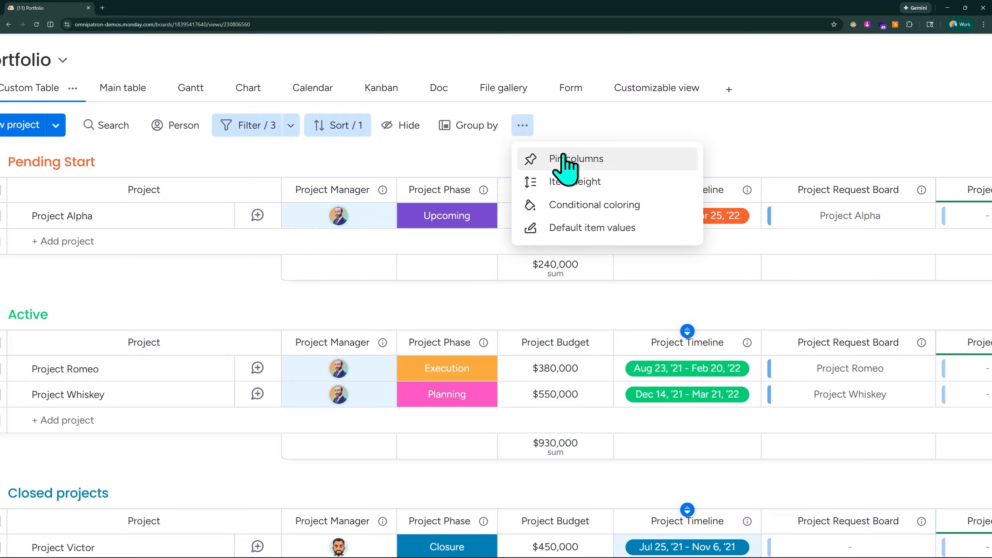
left_click(374, 161)
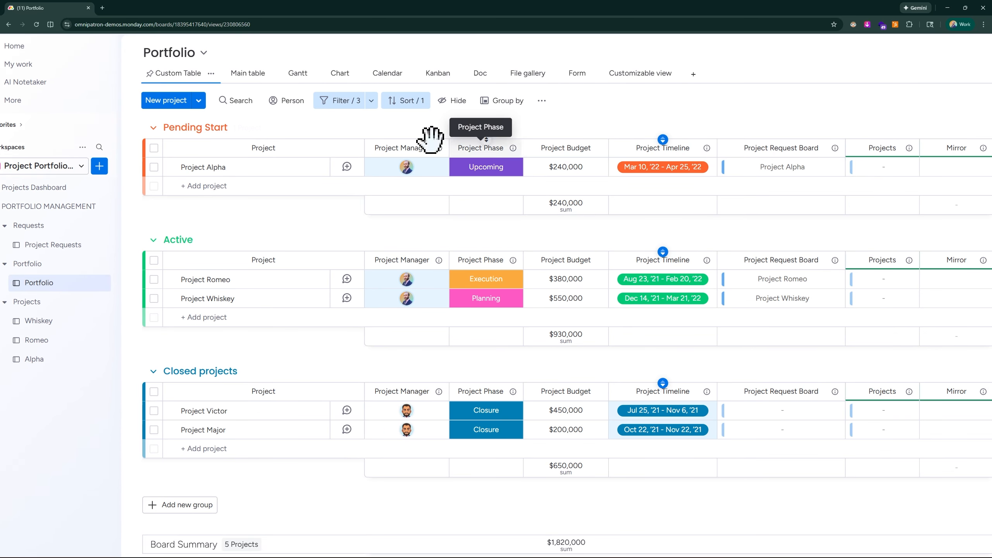
scroll(79, 128, "right", 1)
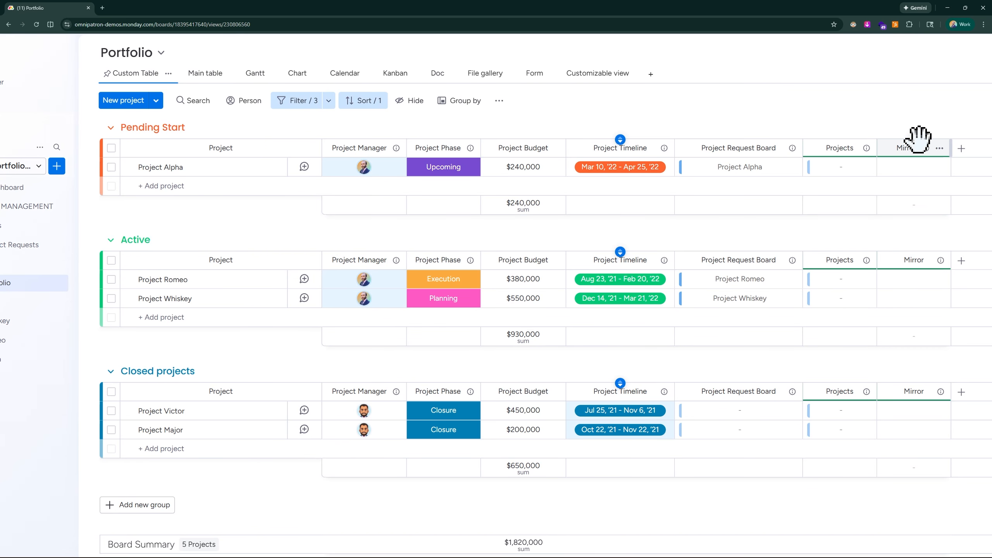
left_click(499, 101)
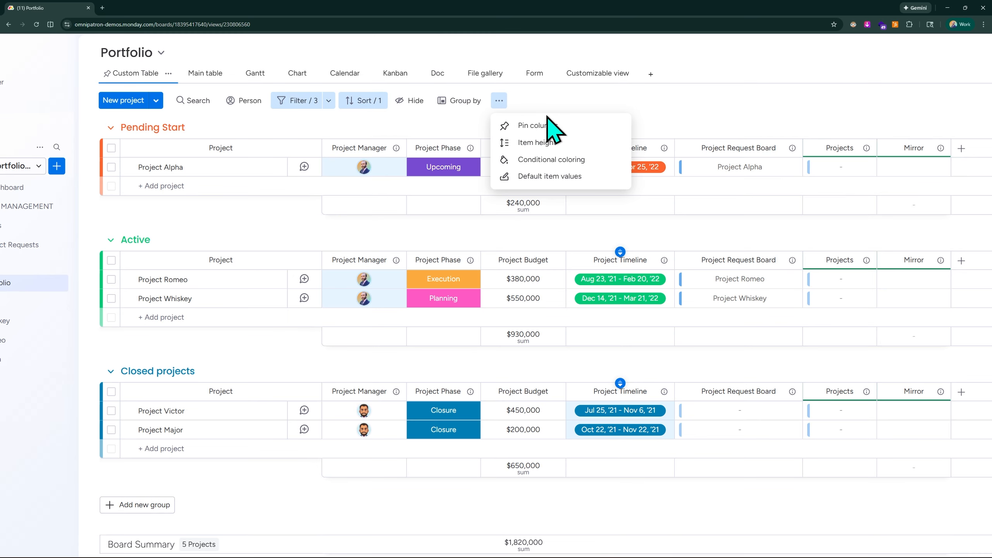
left_click(407, 135)
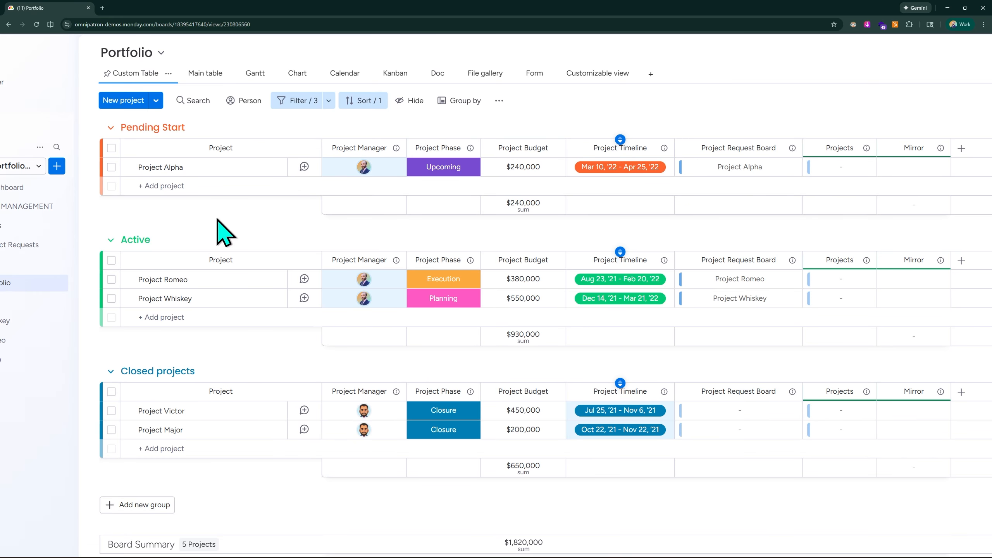
Pin the Project Manager and Project Phase columns in the Custom Table view without saving the pinning to the view
left_click(499, 101)
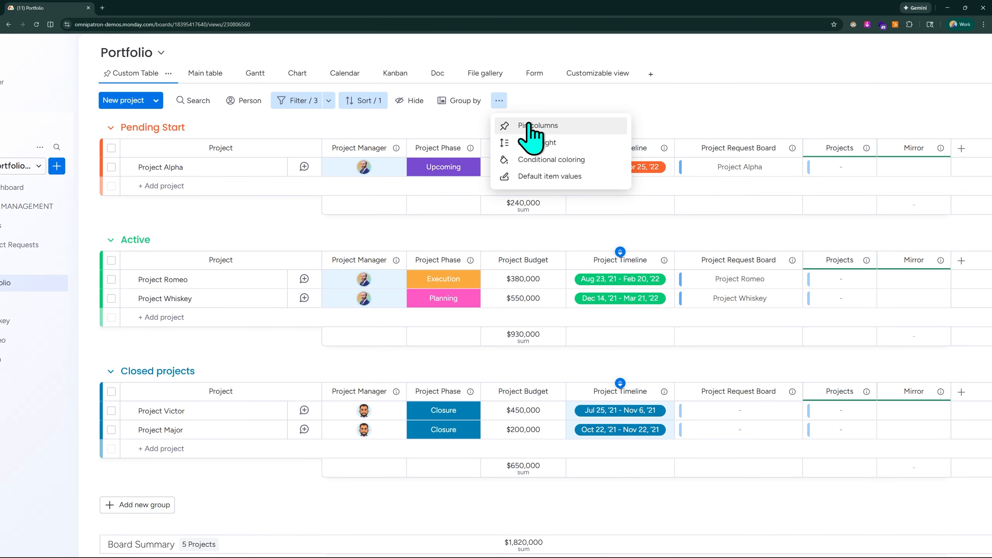
left_click(546, 127)
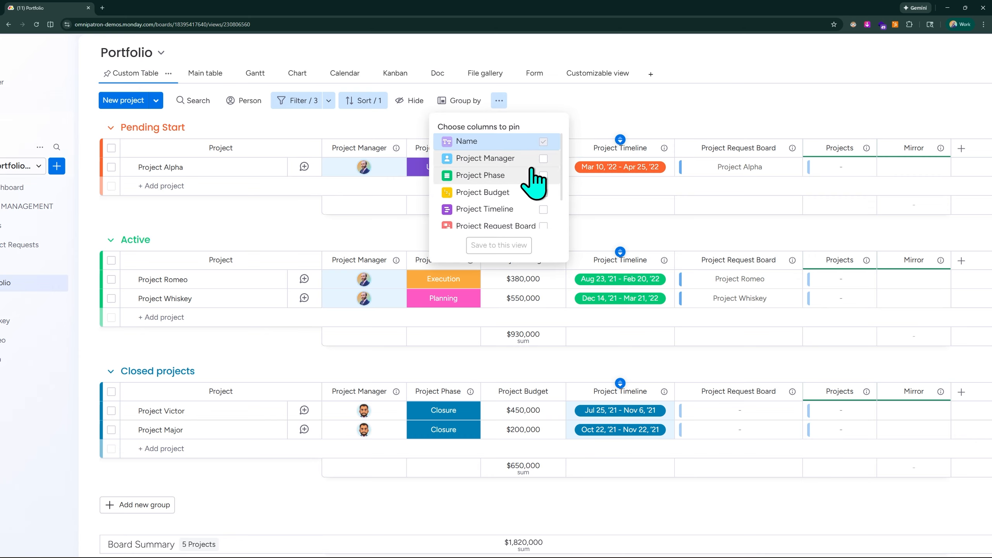
left_click(543, 175)
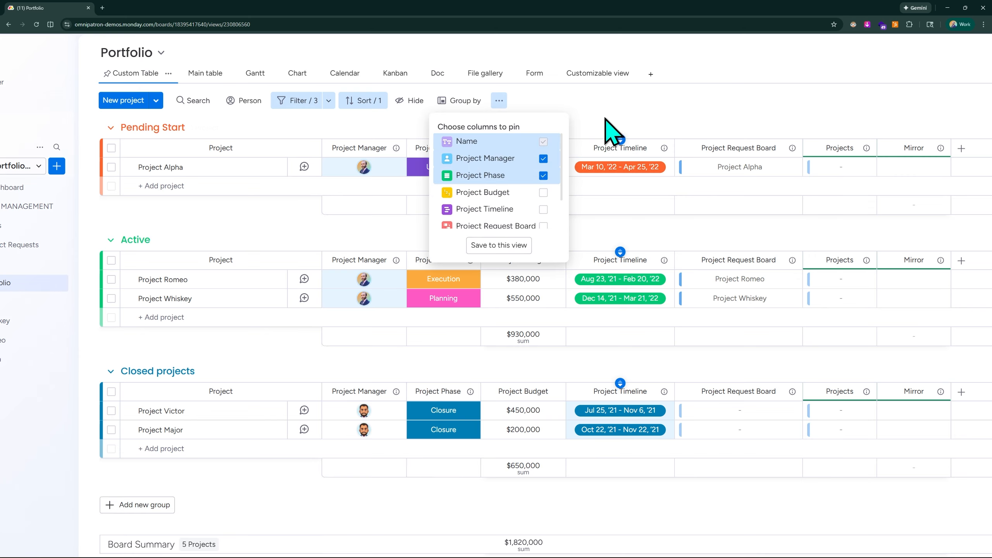
left_click(641, 129)
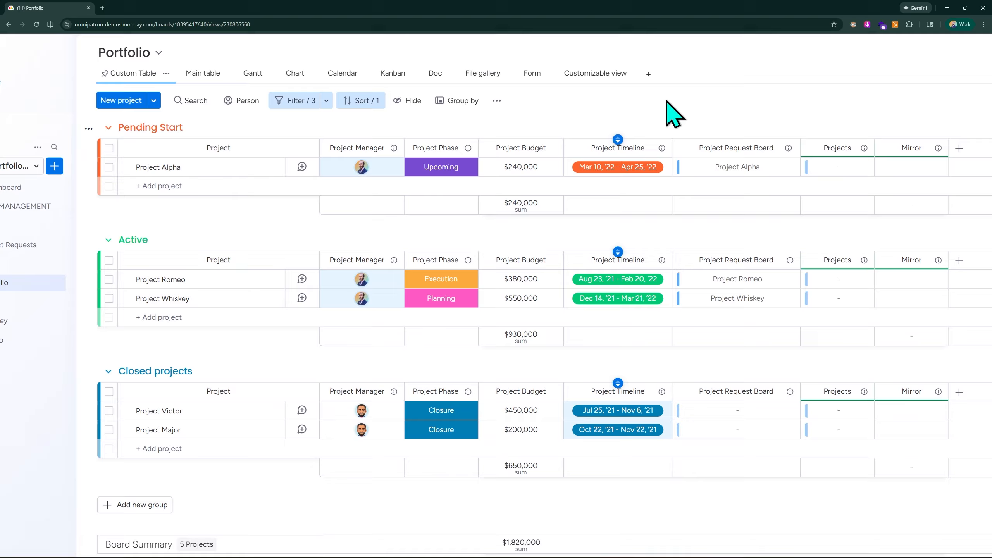
scroll(26, 80, "right", 3)
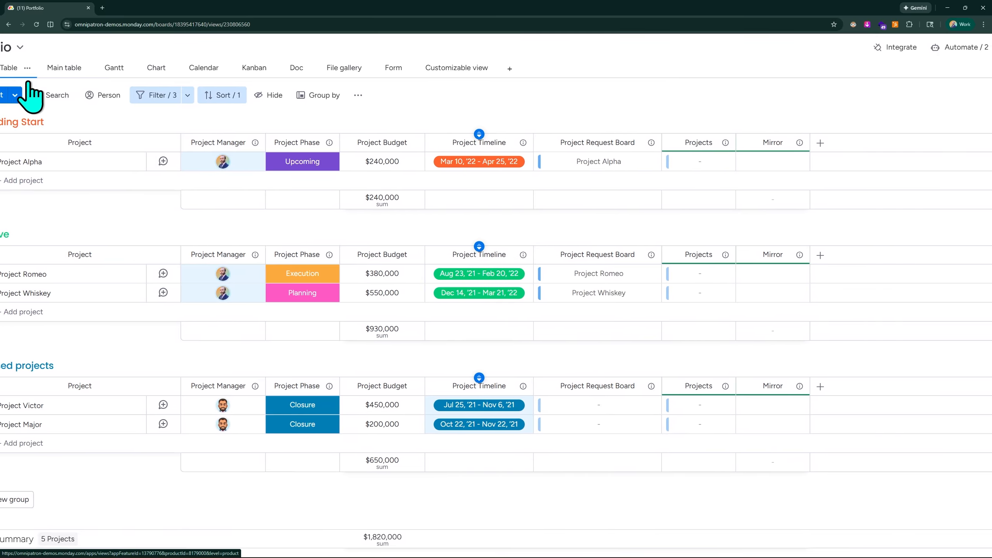
scroll(29, 81, "left", 3)
Set the Custom Table view's item height to Double
scroll(29, 82, "up", 1)
scroll(24, 81, "down", 3)
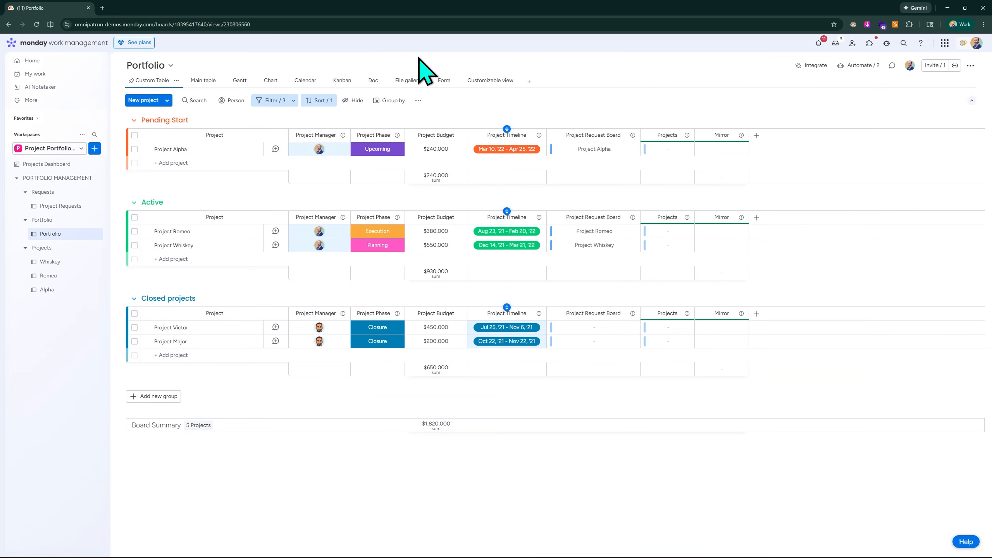
scroll(426, 47, "up", 3)
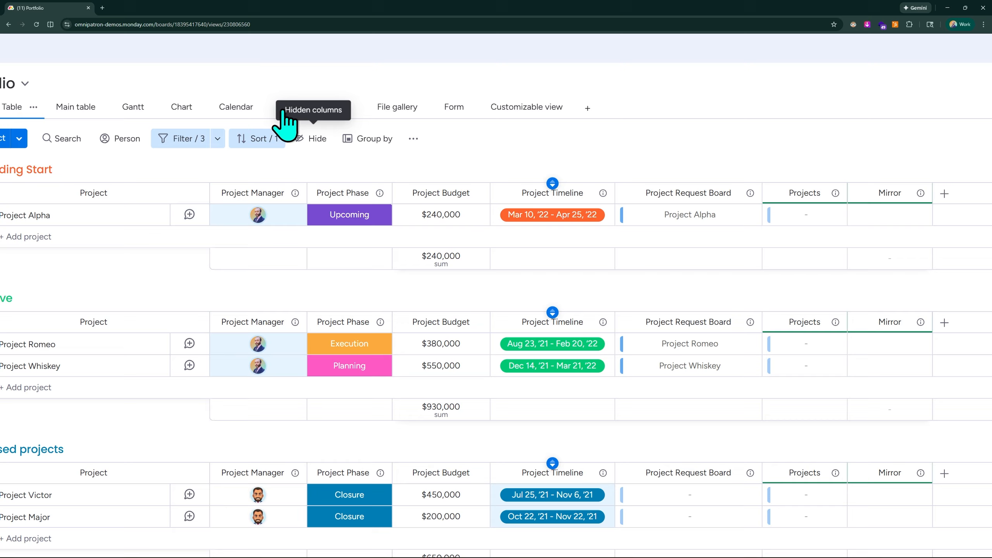
left_click(414, 139)
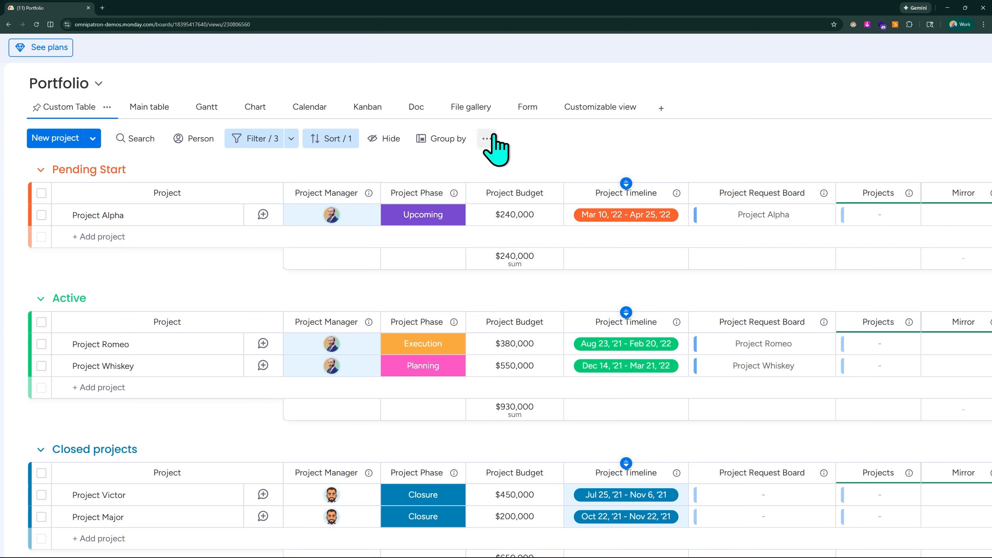
left_click(488, 138)
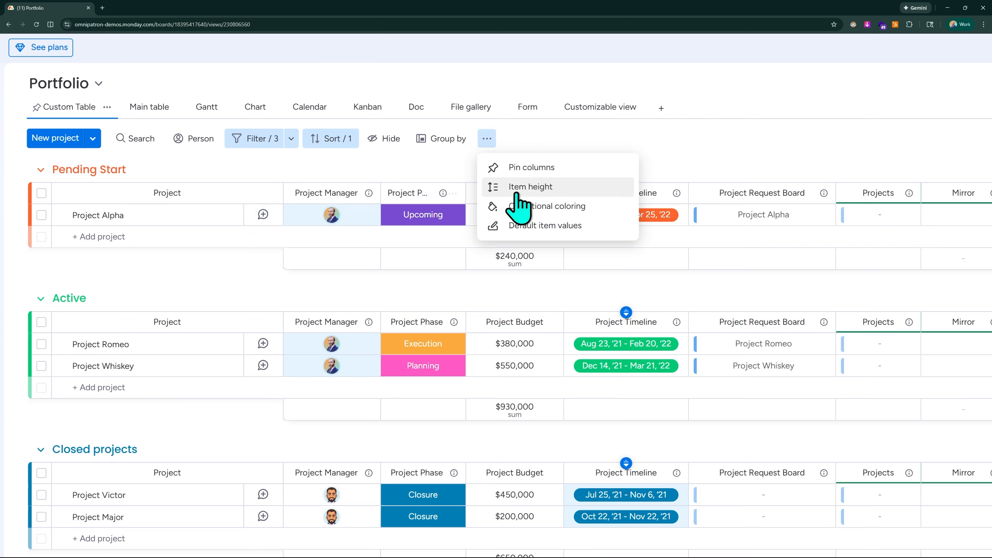
left_click(541, 190)
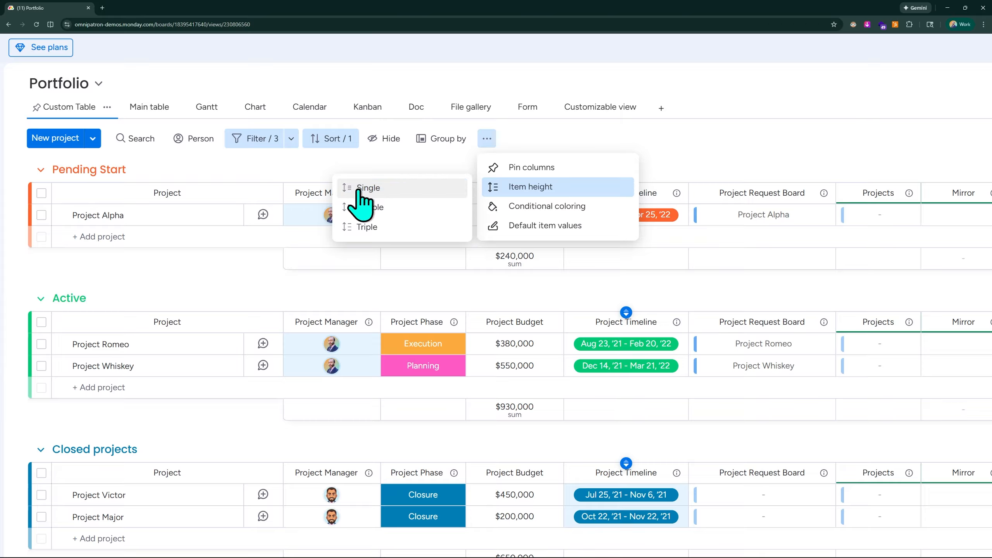
left_click(399, 190)
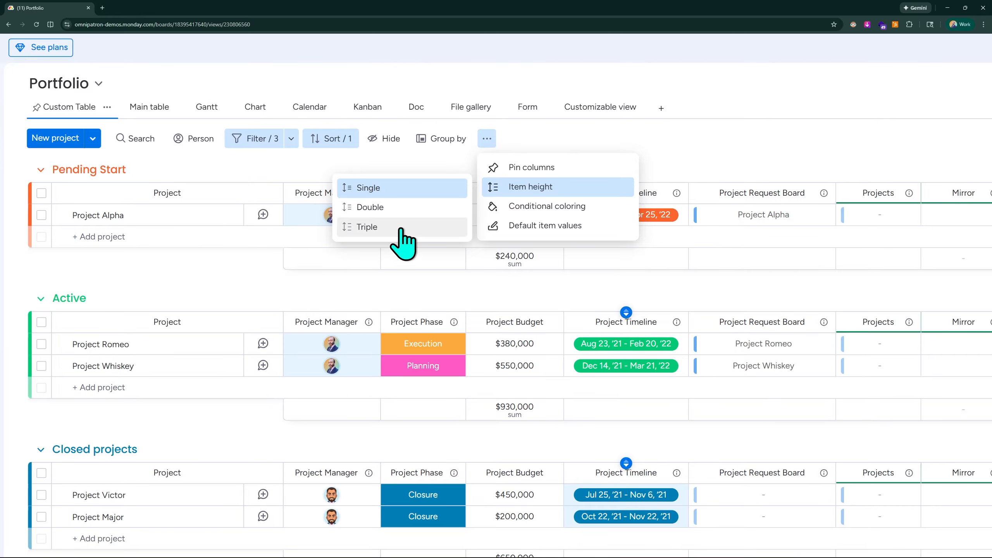
left_click(369, 207)
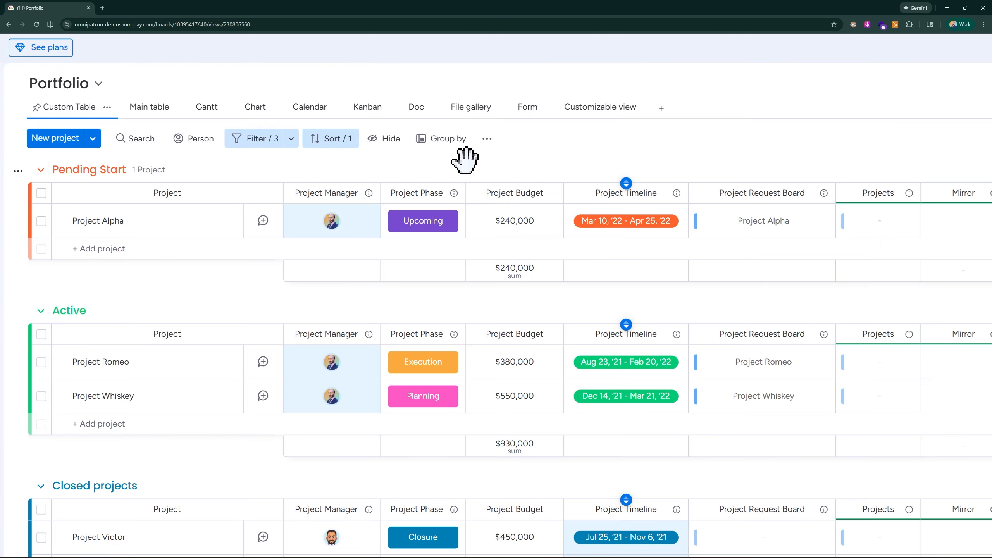
Increase the Custom Table view's item height to Triple
left_click(490, 137)
mouse_move(512, 189)
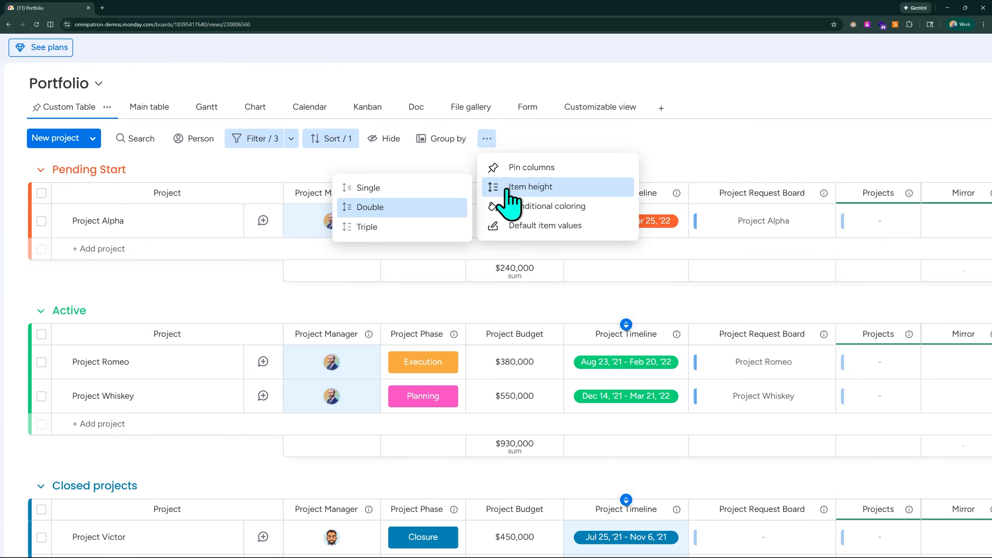
left_click(409, 228)
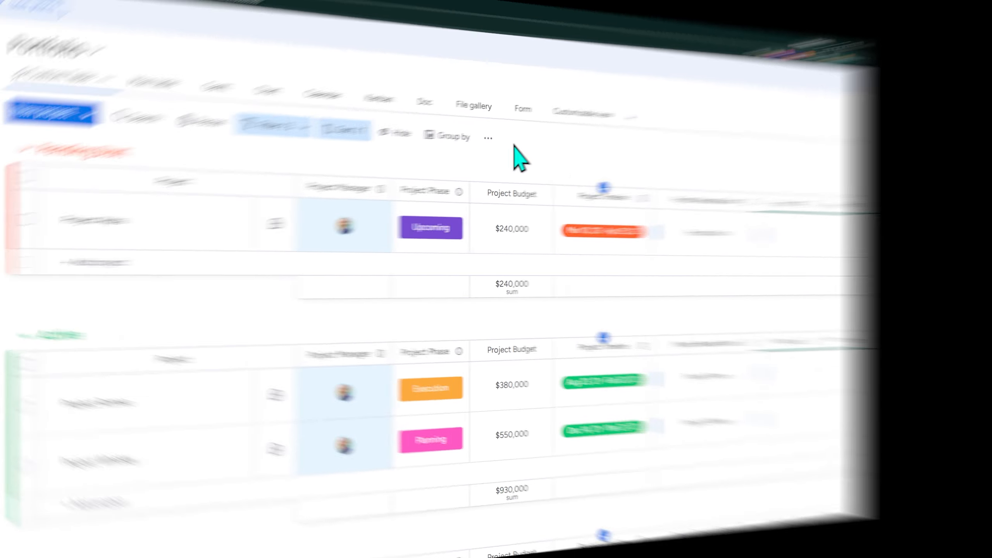
View the Custom Table's conditional coloring options, including the Cell or Row target and the color palette, and close them without making a rule
left_click(487, 139)
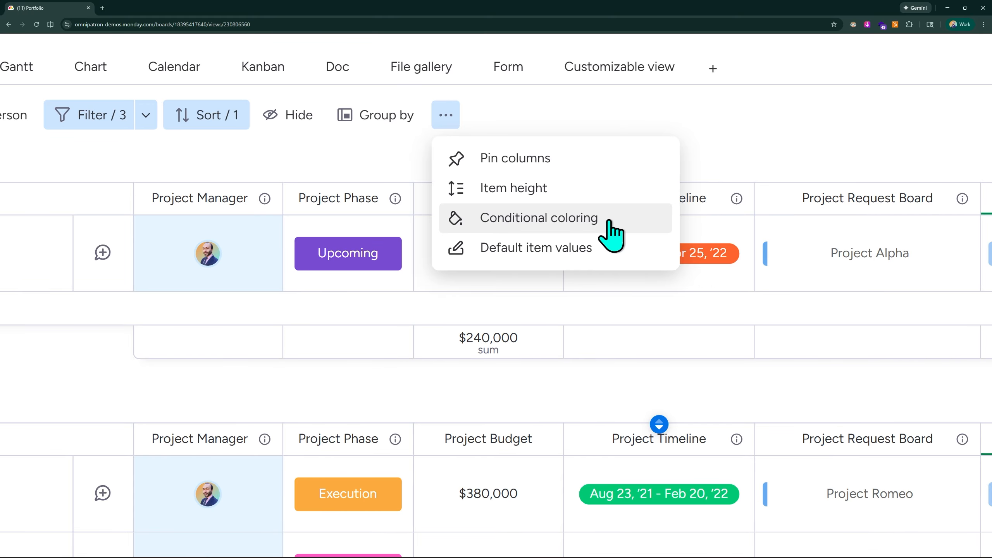
left_click(571, 228)
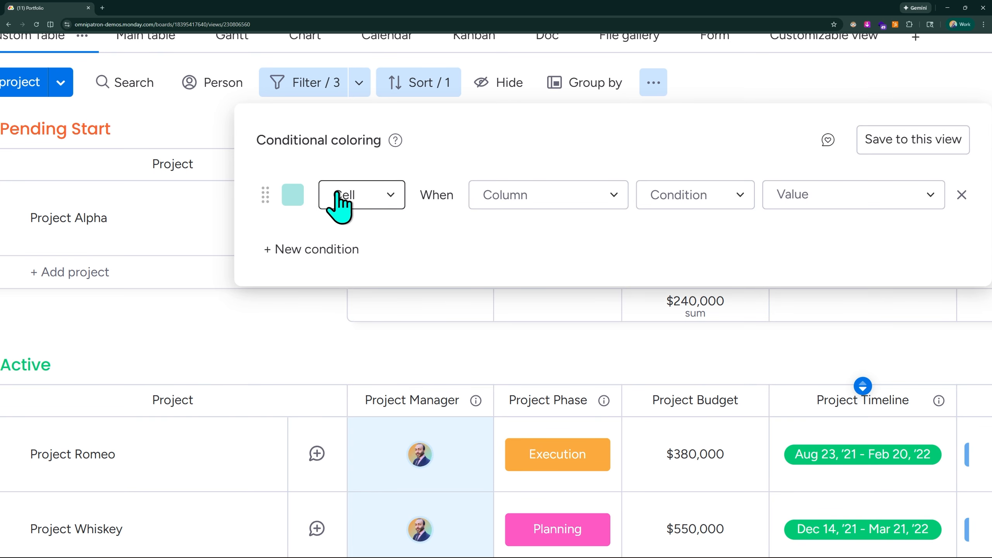
left_click(358, 197)
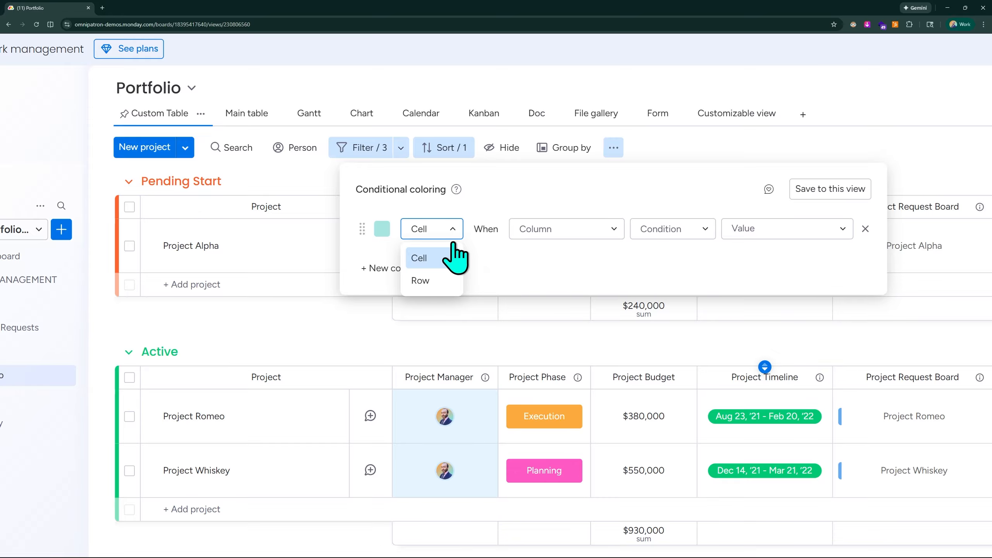
left_click(382, 230)
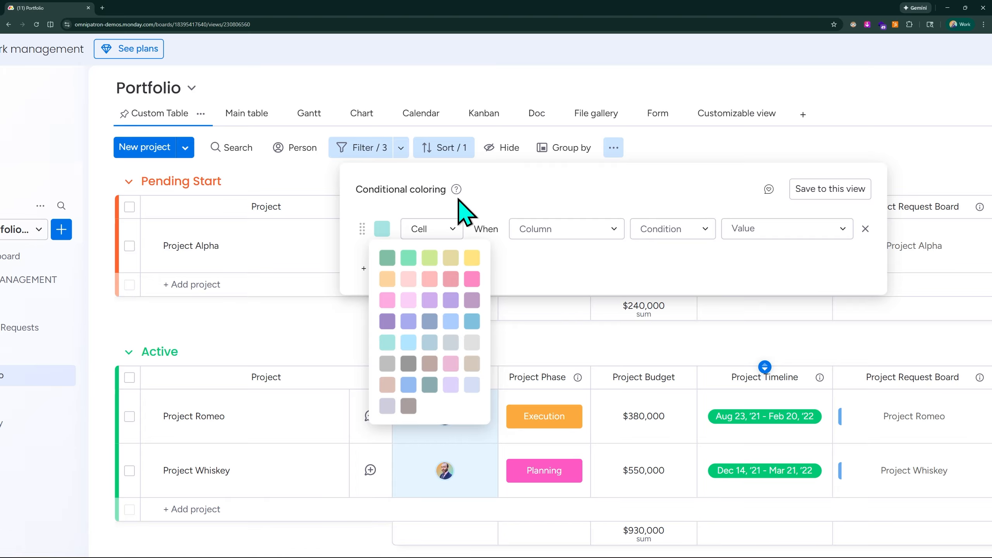
mouse_move(453, 192)
left_click(491, 199)
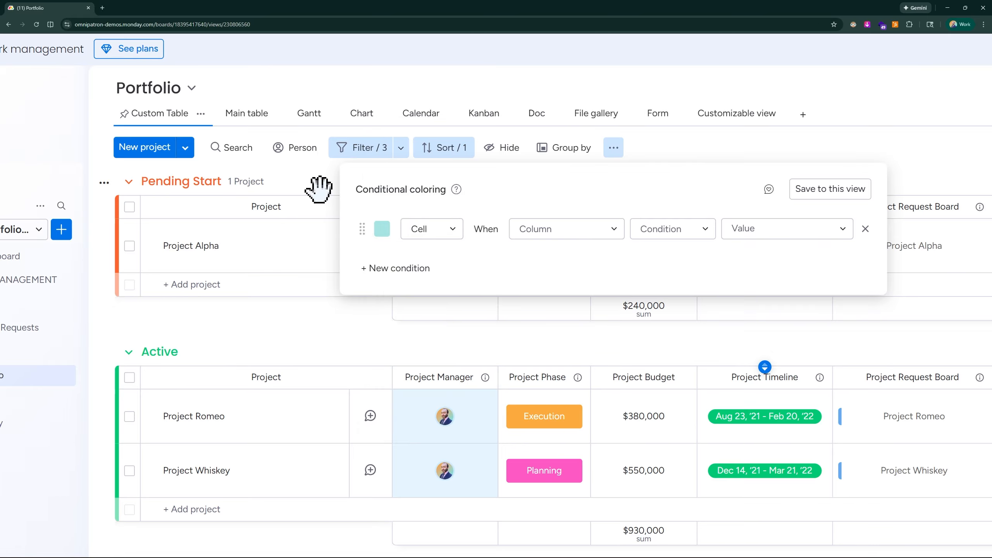
left_click(329, 172)
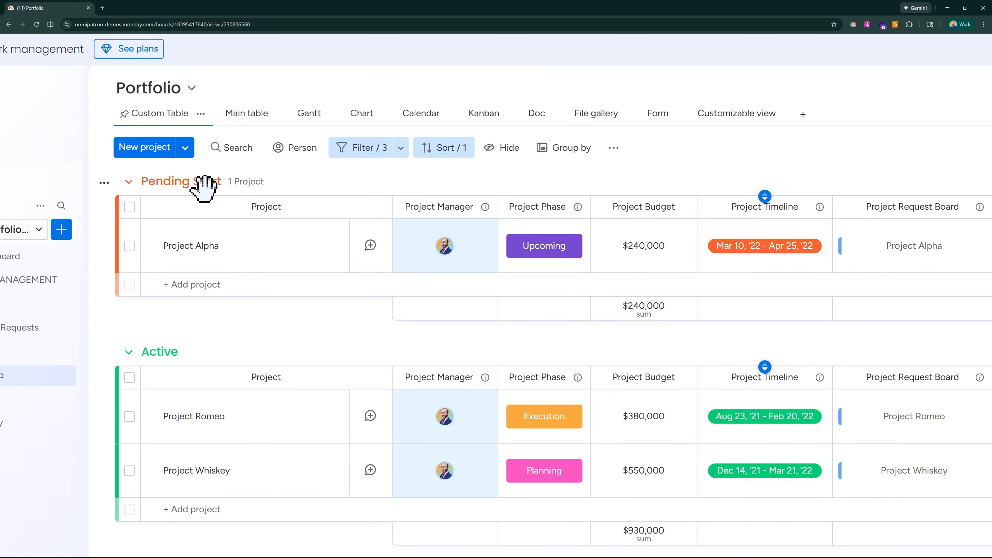
Set the Custom Table view's item height back to Single
scroll(204, 187, "down", 1)
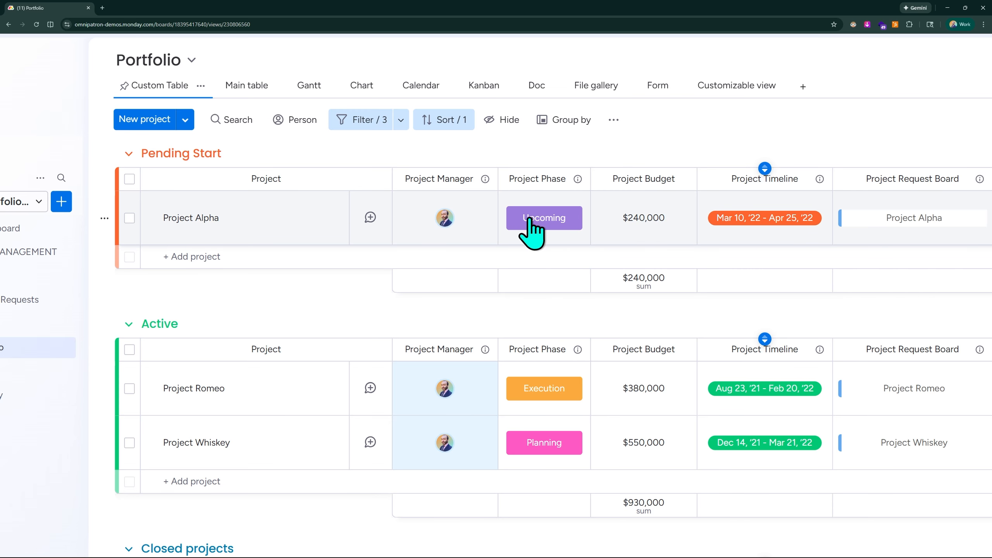
left_click(614, 120)
mouse_move(642, 174)
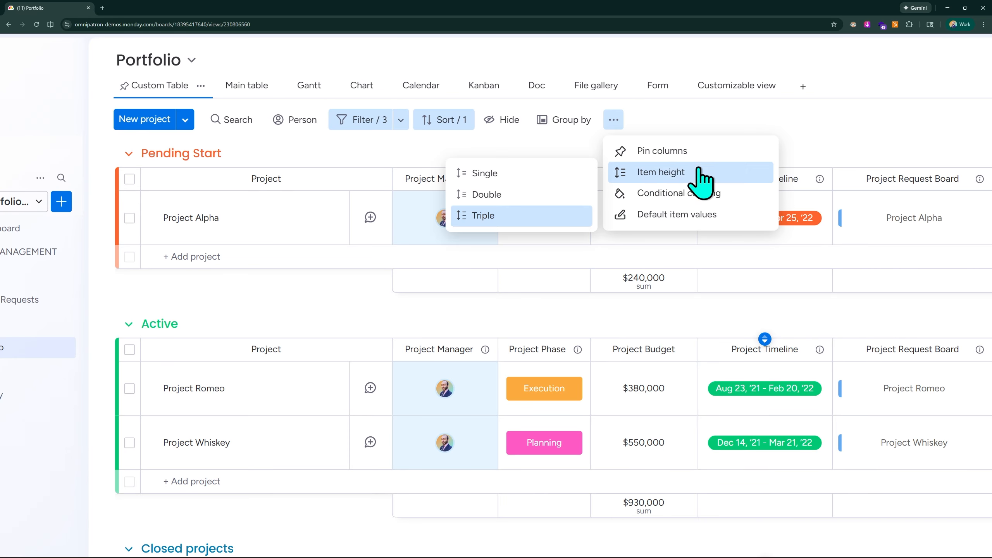
left_click(555, 174)
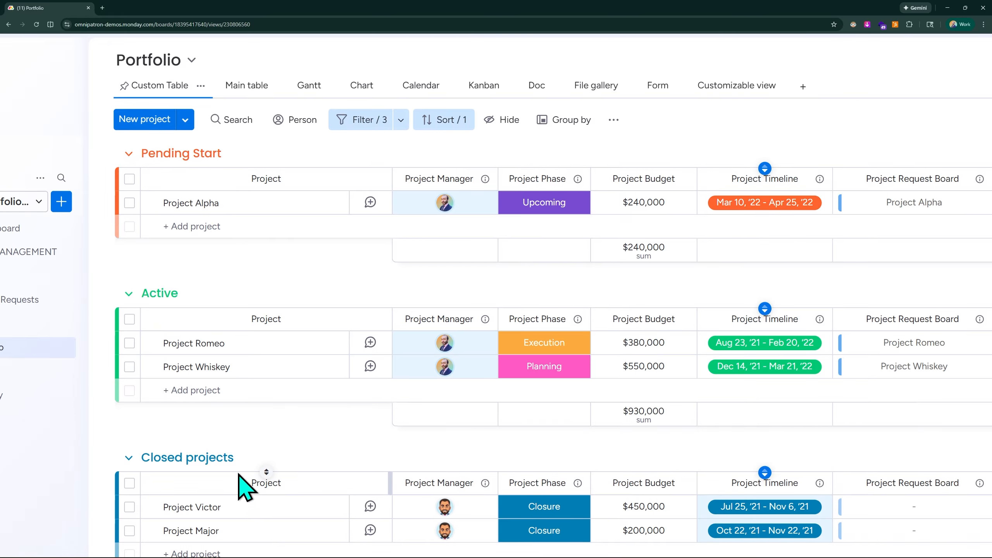
Create a conditional coloring rule that colors rows light pink when the Group is Pending Start
scroll(275, 356, "down", 2)
scroll(275, 352, "down", 2)
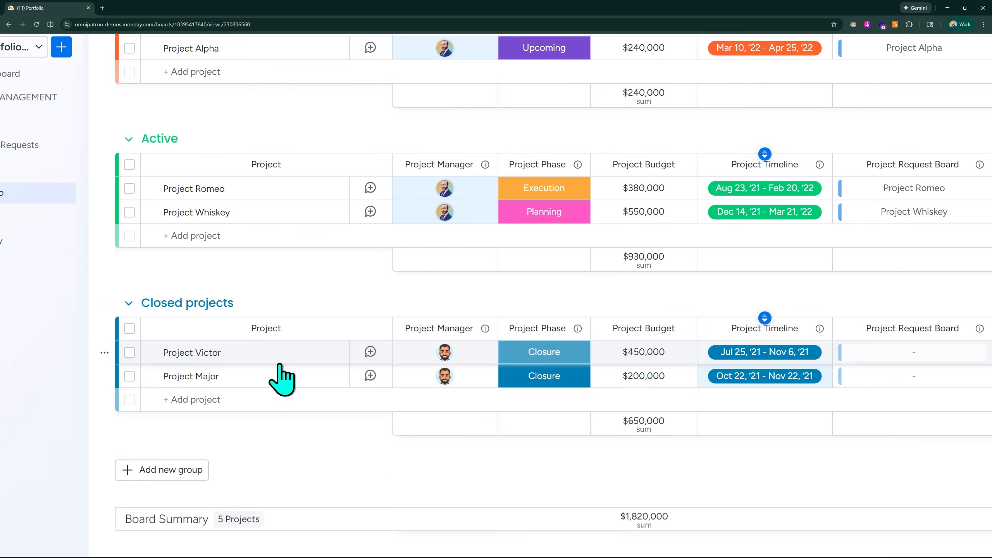
scroll(303, 248, "up", 5)
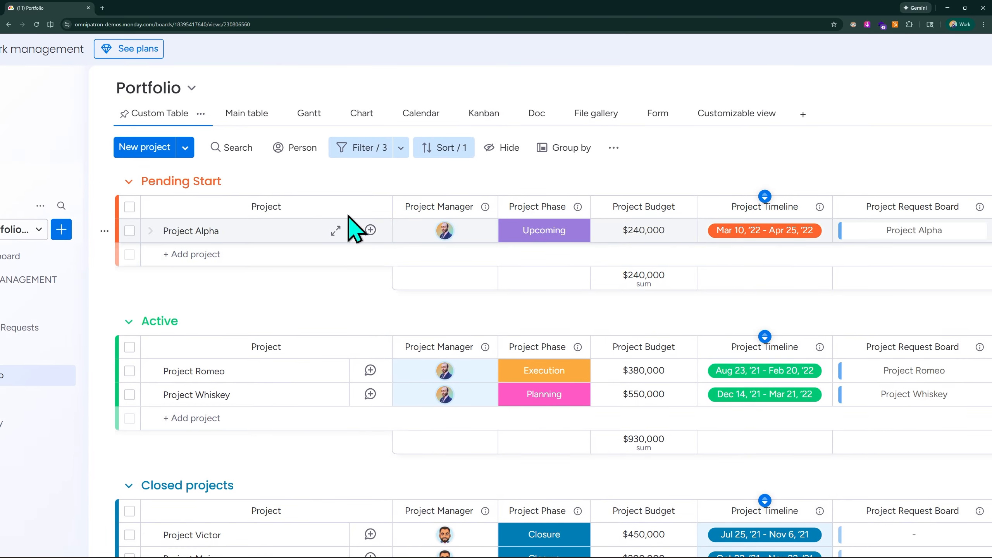
left_click(613, 148)
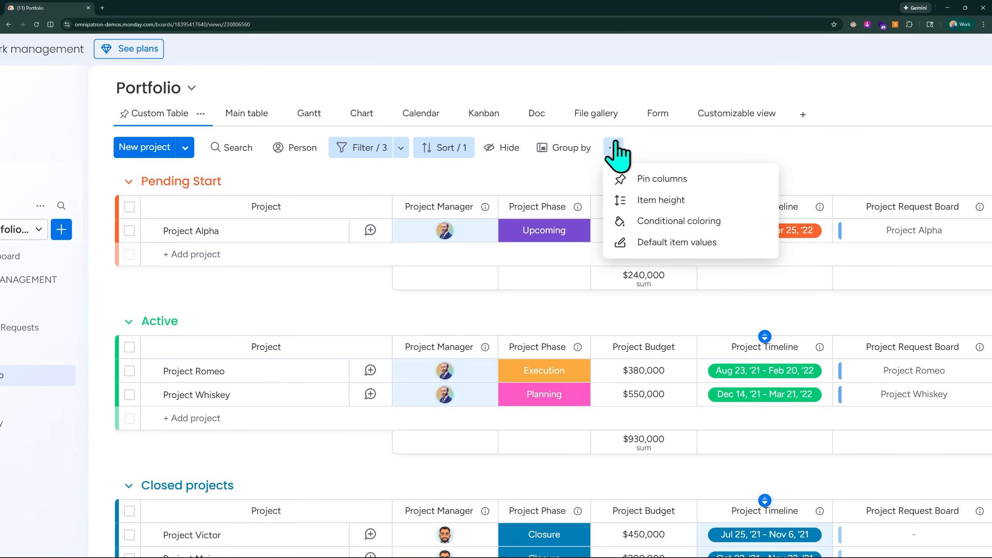
left_click(694, 221)
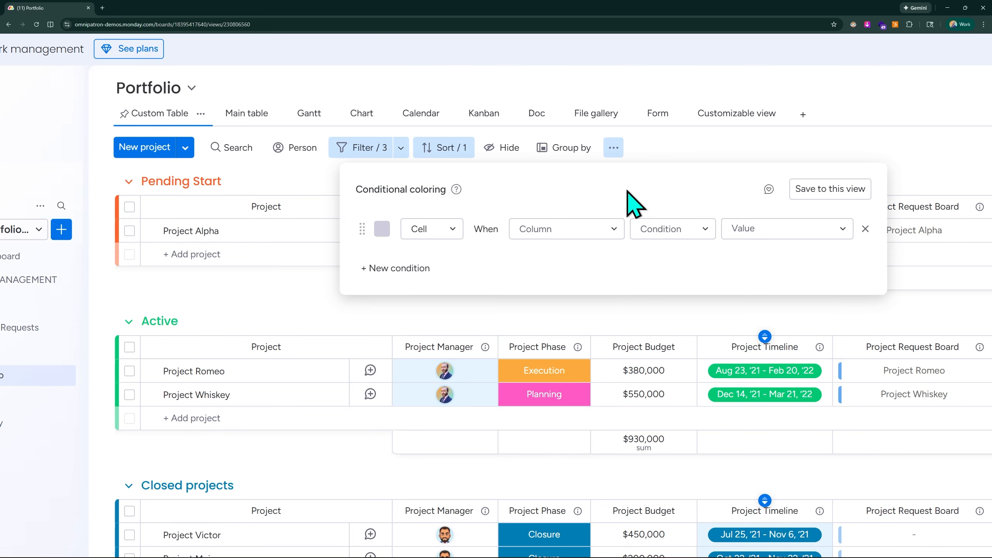
left_click(382, 229)
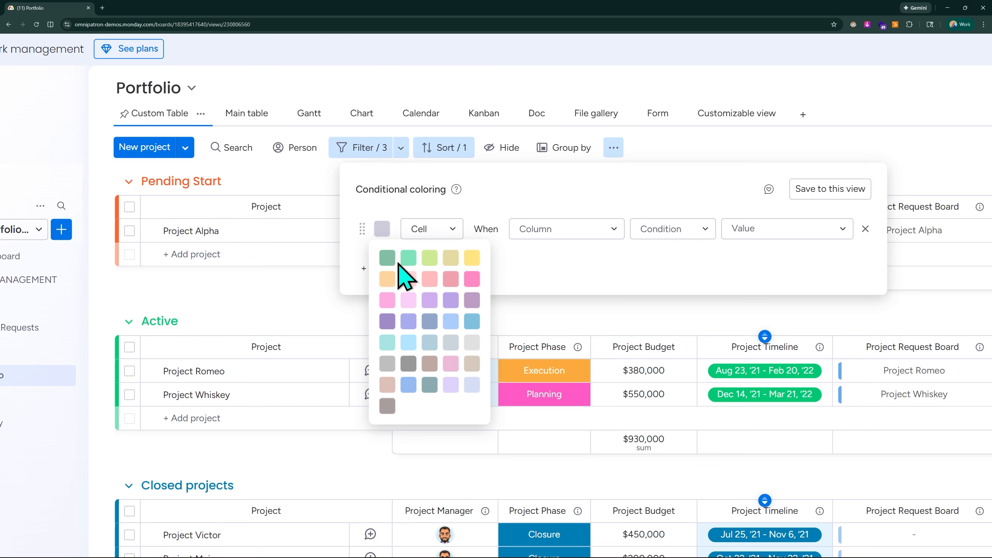
left_click(430, 278)
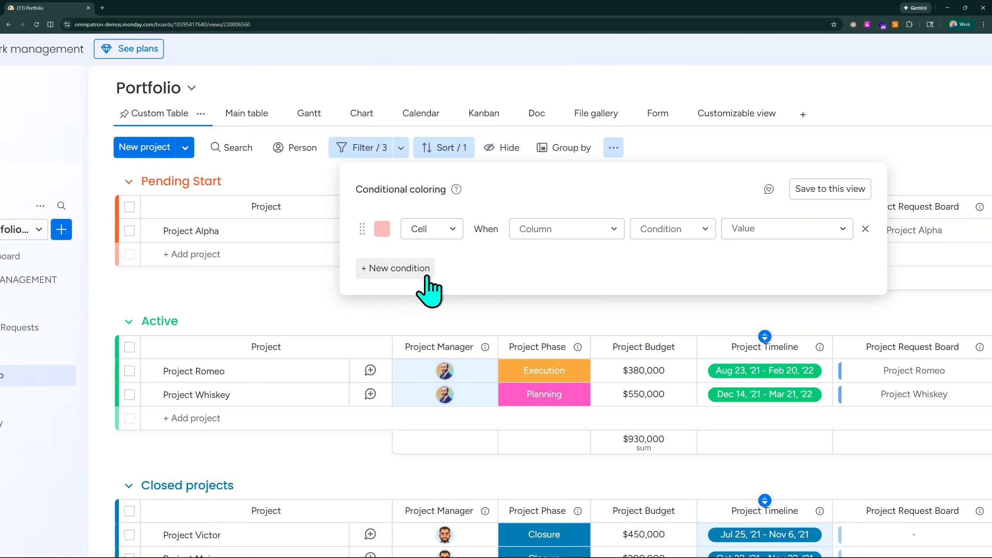
left_click(588, 239)
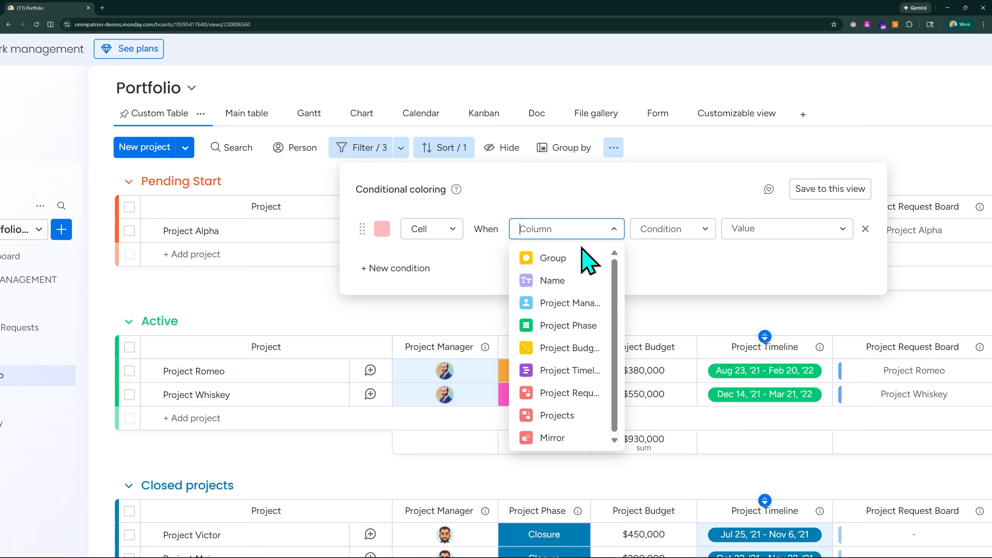
left_click(556, 258)
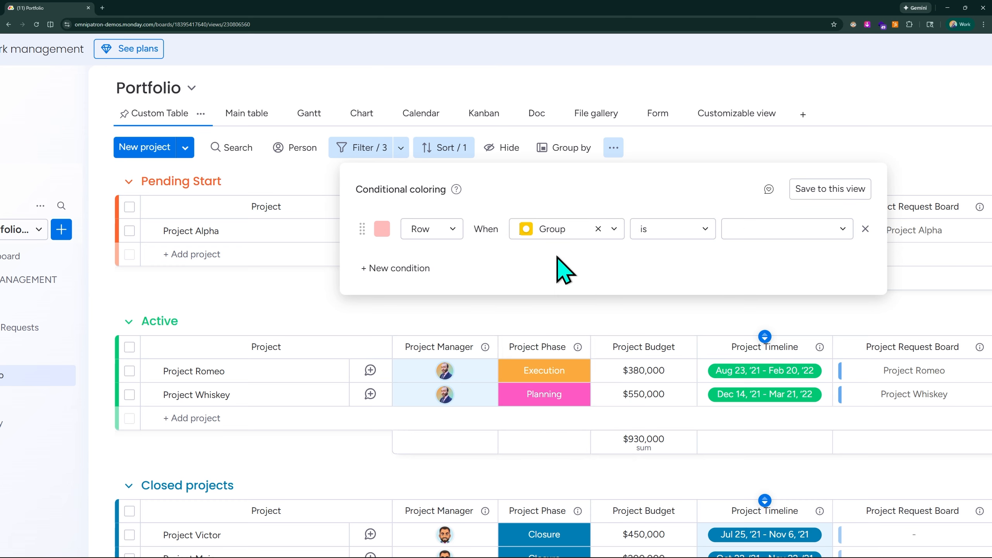
left_click(787, 234)
left_click(778, 278)
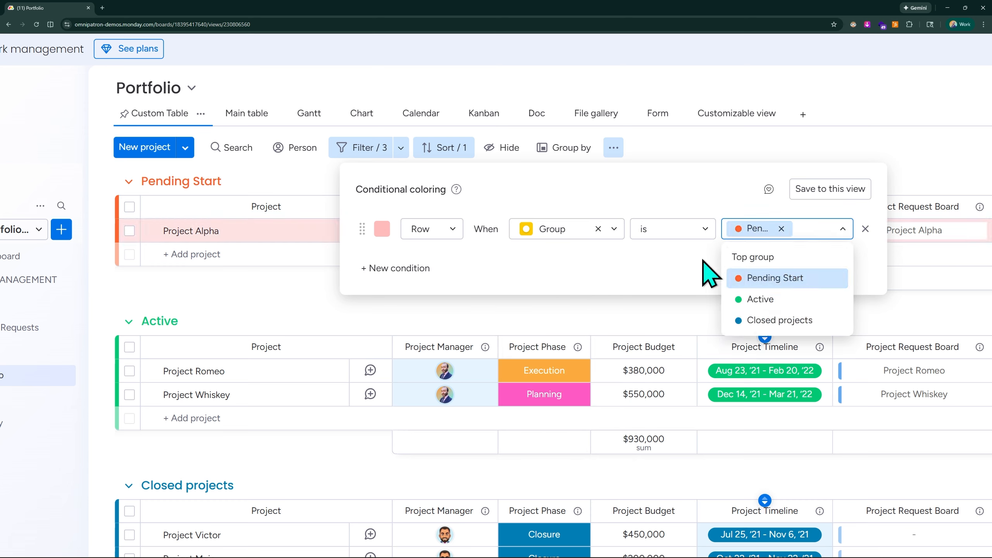
Add a second, empty coloring condition and check the Cell and Row choices of both conditions
left_click(402, 269)
left_click(429, 269)
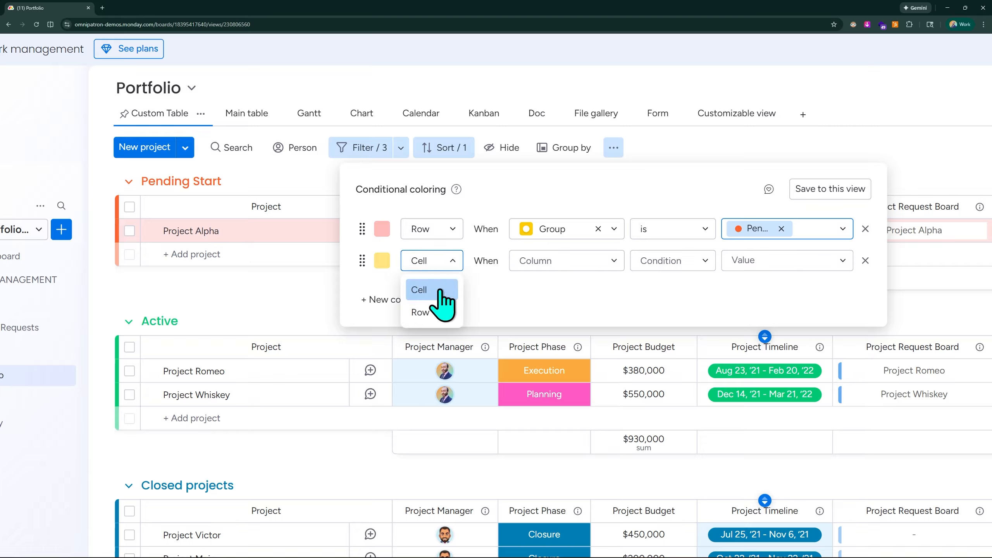
left_click(439, 232)
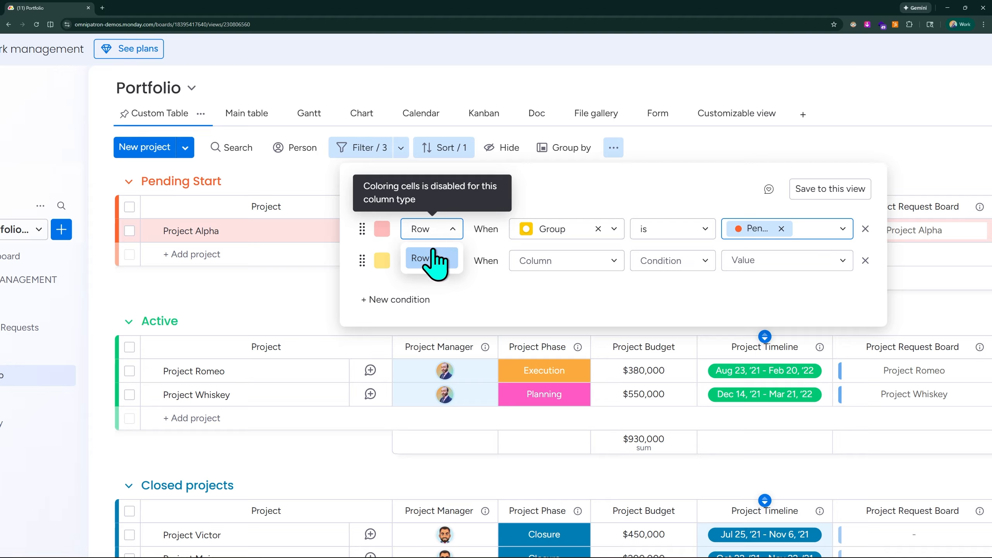
left_click(432, 258)
left_click(460, 229)
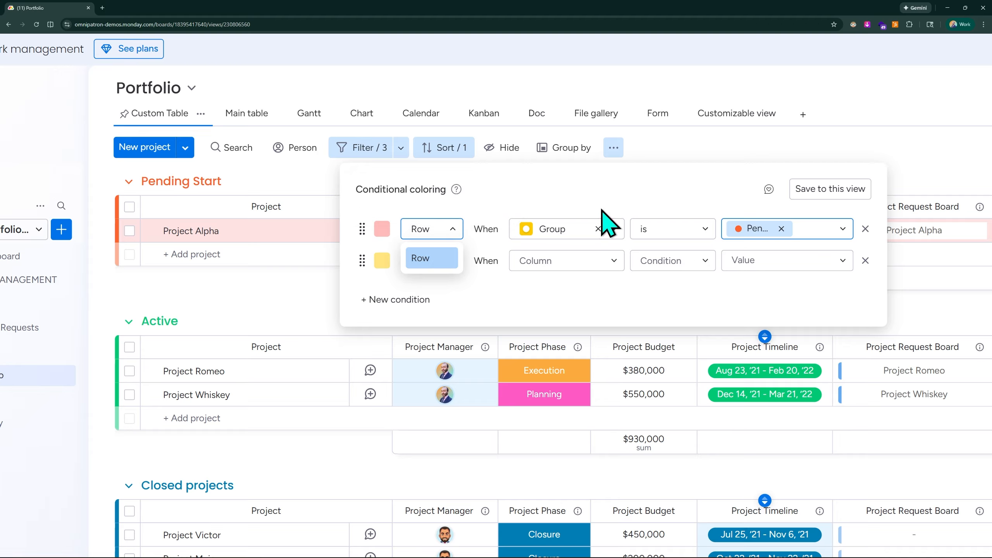
left_click(657, 202)
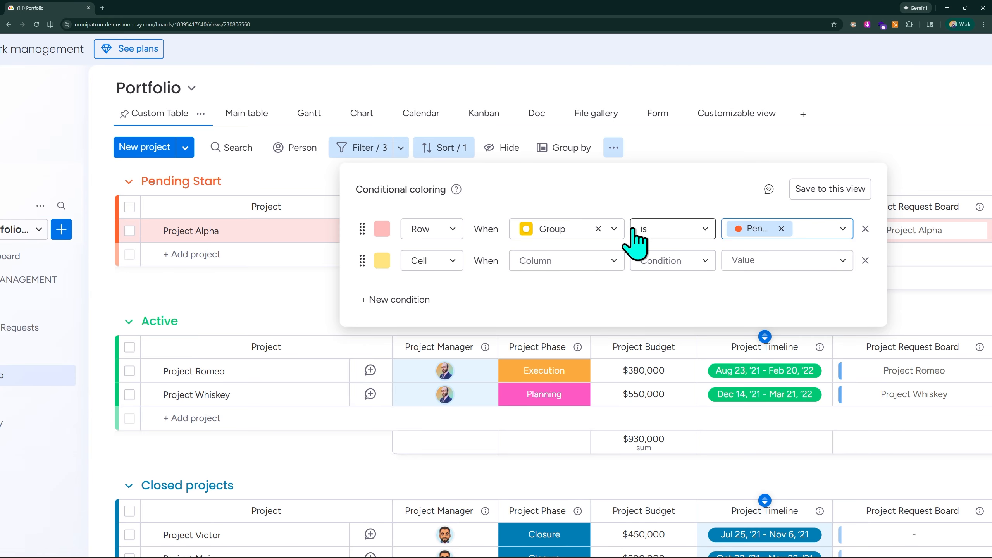
Try the Project Manager and Project Timeline columns in the first coloring condition, checking the Cell and Row choices for each, and clear the column
left_click(598, 229)
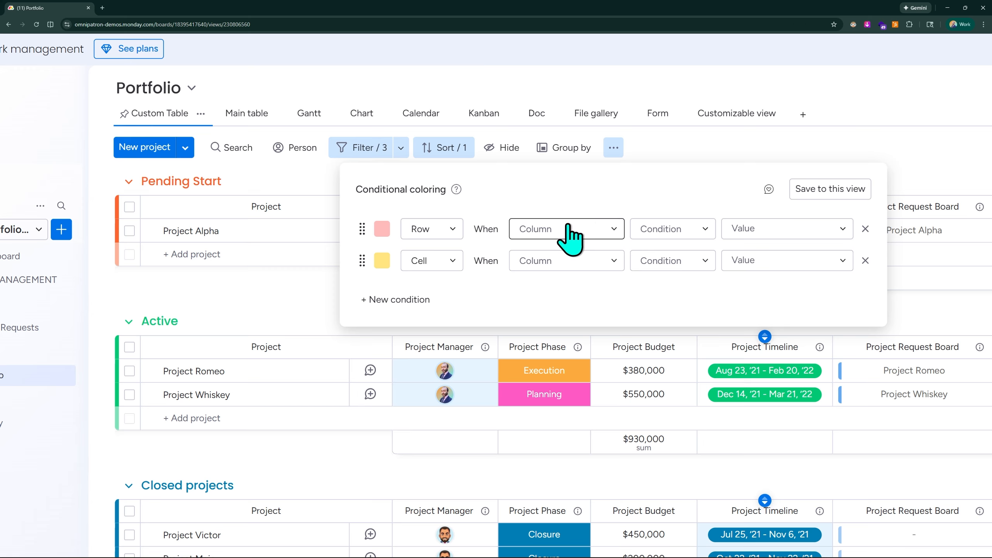
left_click(608, 230)
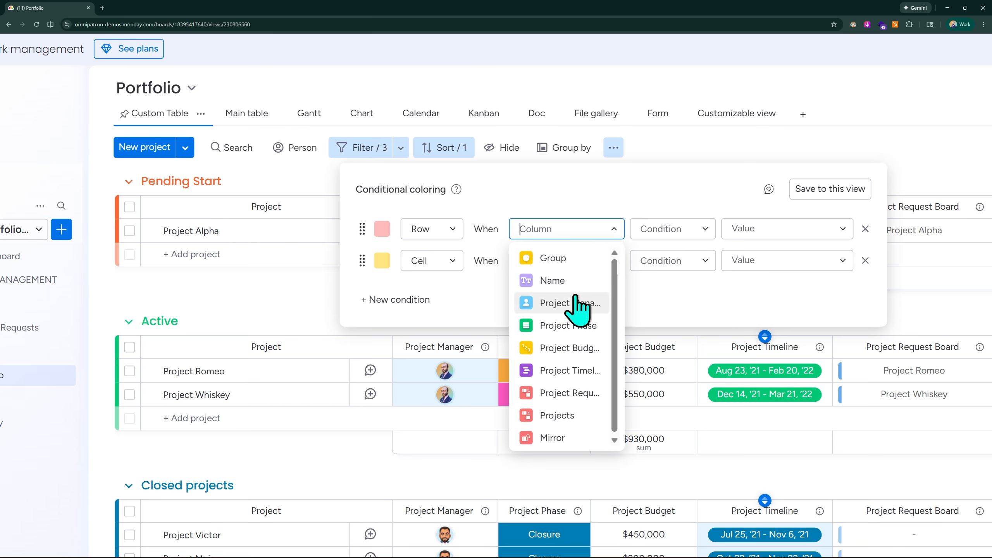
left_click(546, 303)
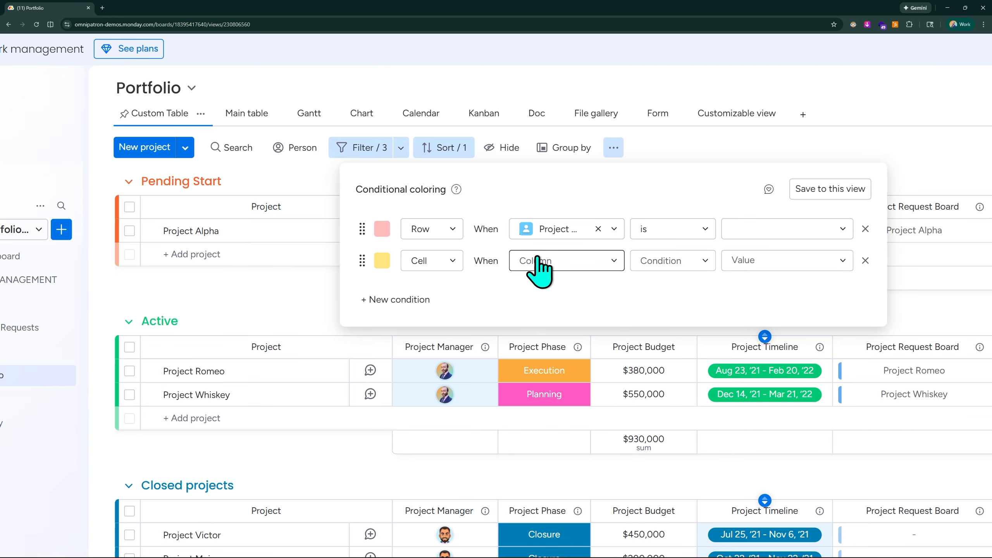
left_click(451, 229)
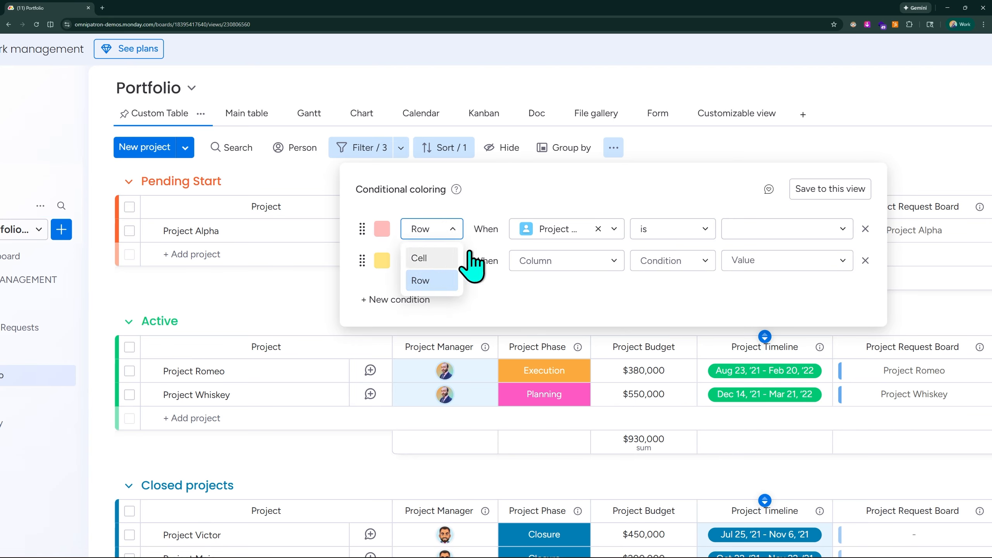
left_click(599, 229)
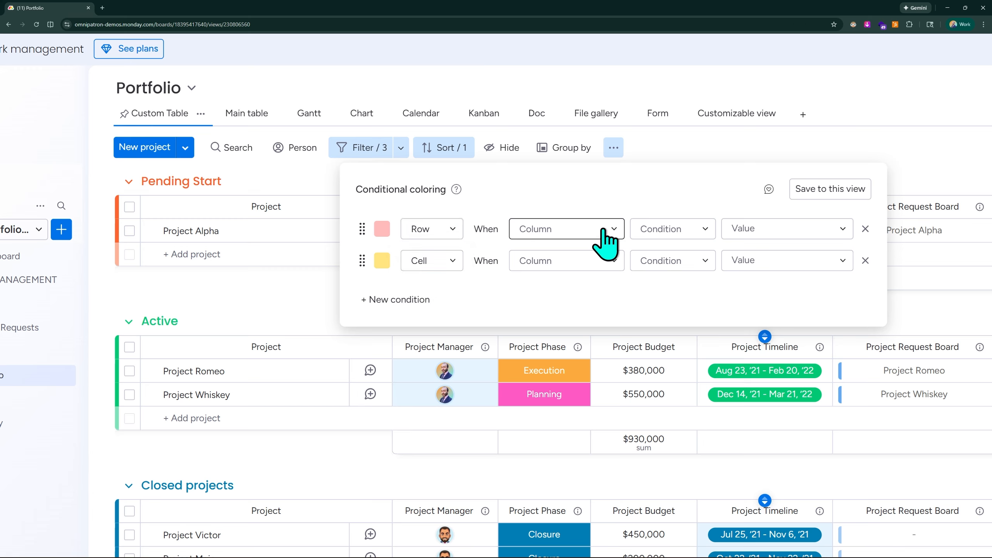
left_click(603, 232)
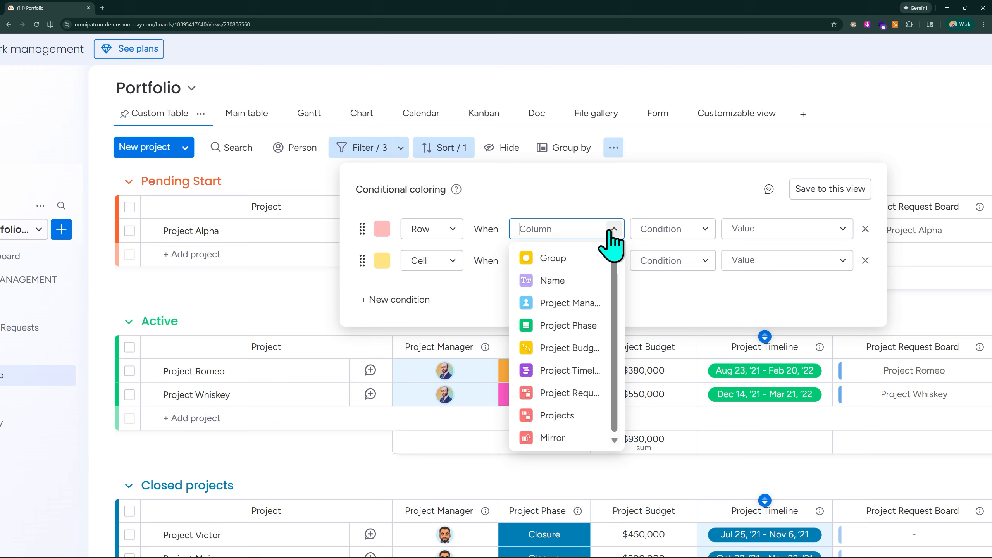
left_click(552, 372)
left_click(453, 229)
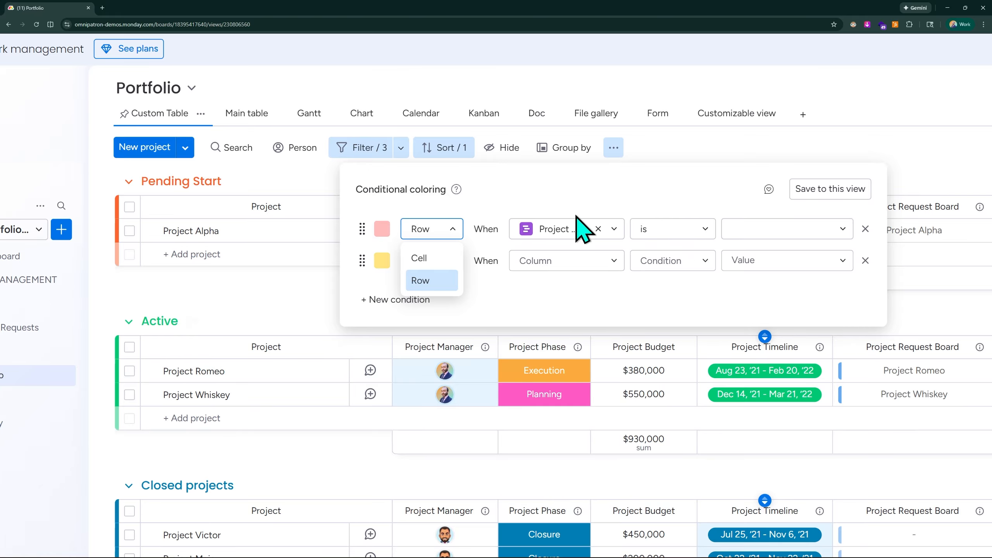
left_click(598, 229)
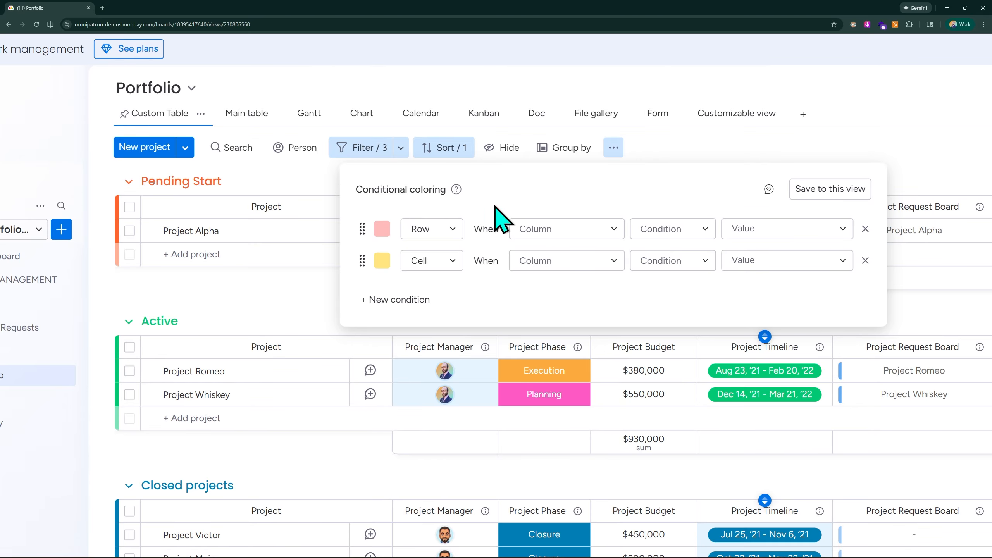
Set the first condition's column back to Group, check its target choices, and pick light pink as its row color
left_click(548, 231)
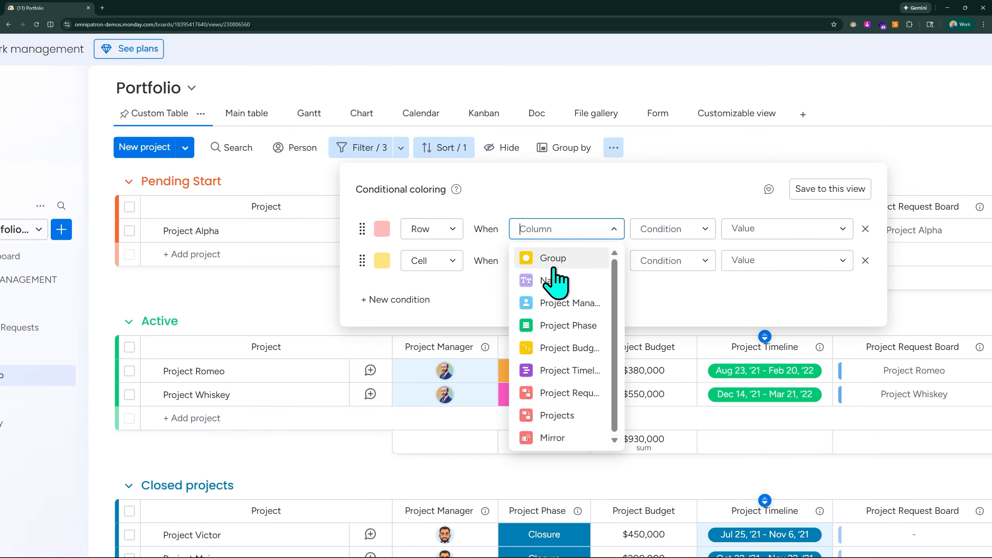
left_click(553, 261)
left_click(451, 230)
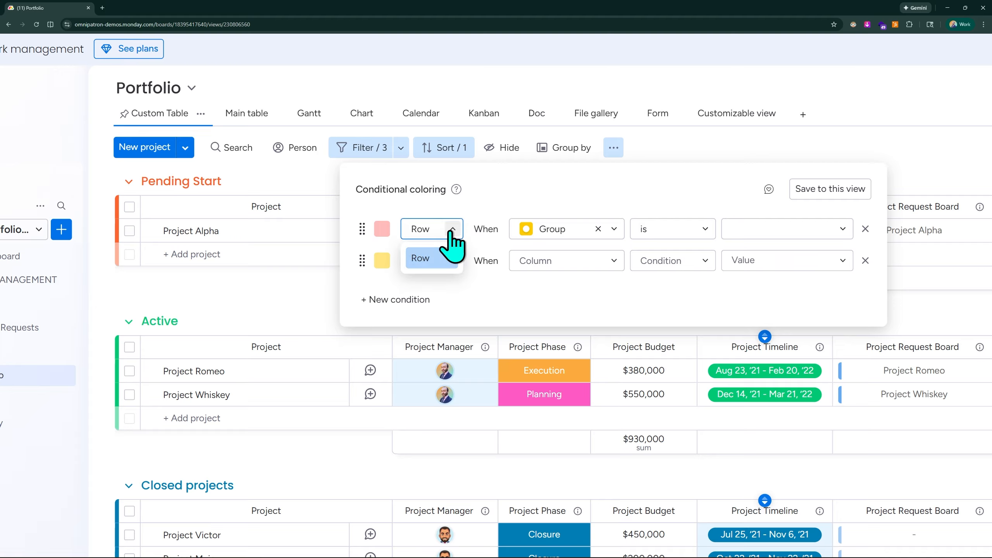
left_click(453, 231)
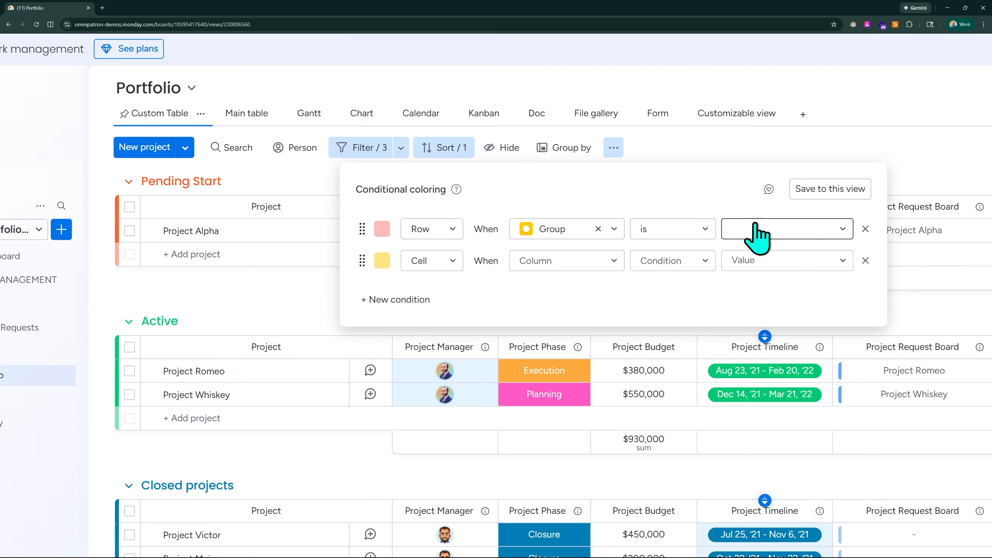
left_click(381, 231)
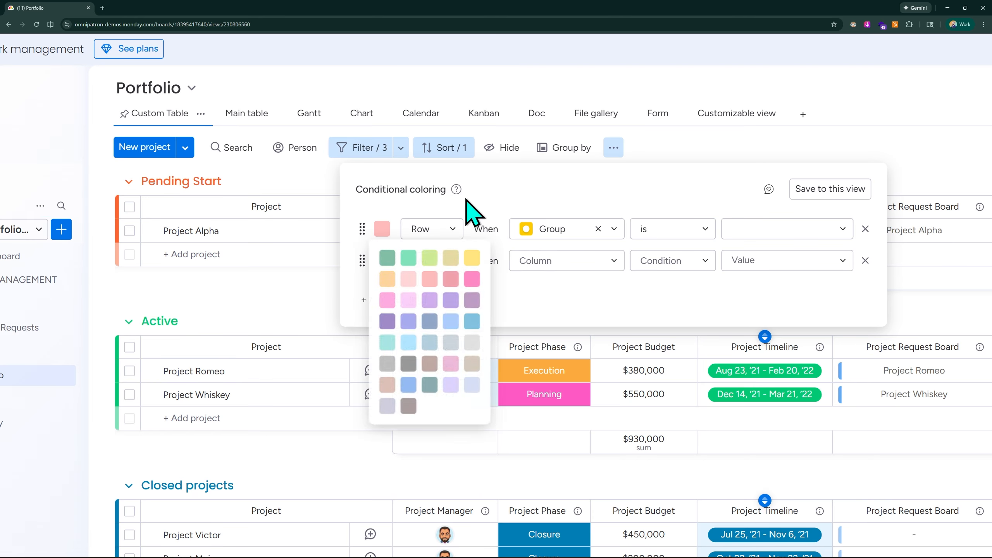
left_click(429, 281)
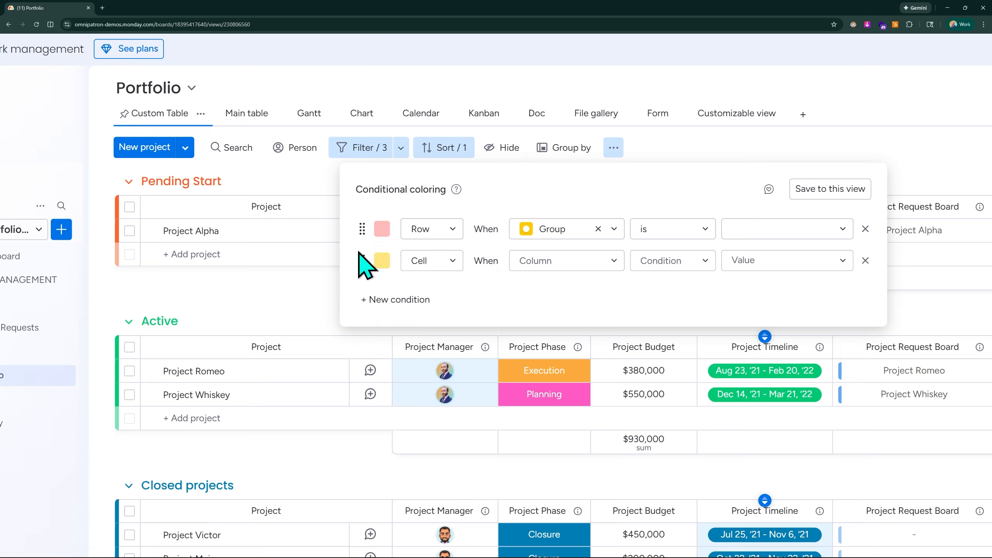
Set the second condition to color rows green when the Group is Active, and set the first condition's value to Pending Start
left_click(382, 261)
left_click(382, 260)
left_click(382, 261)
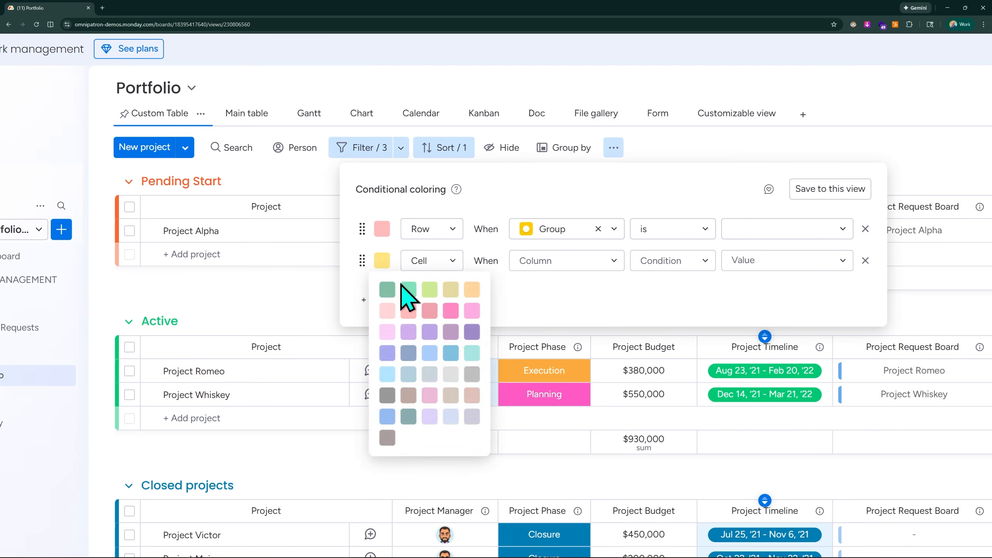
left_click(413, 291)
left_click(449, 261)
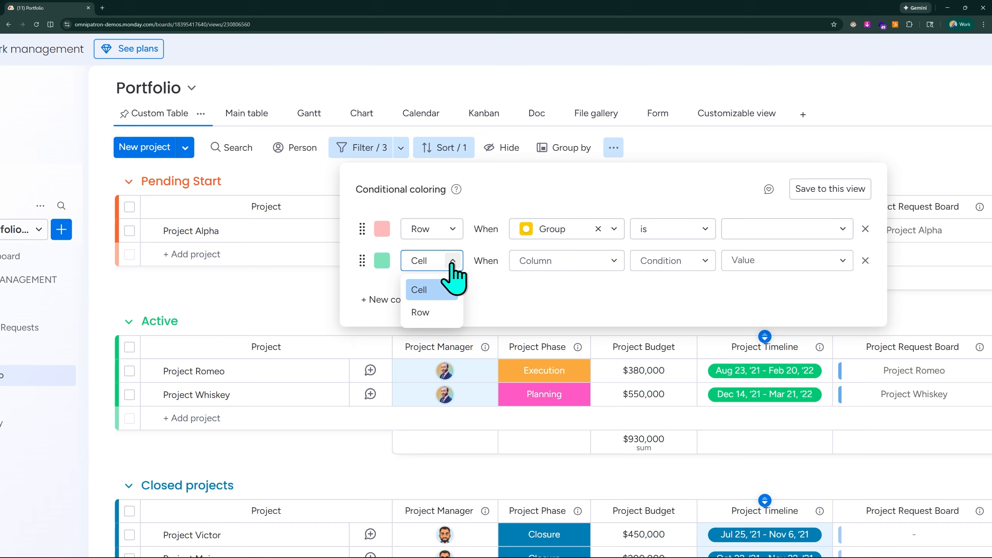
left_click(430, 311)
left_click(564, 267)
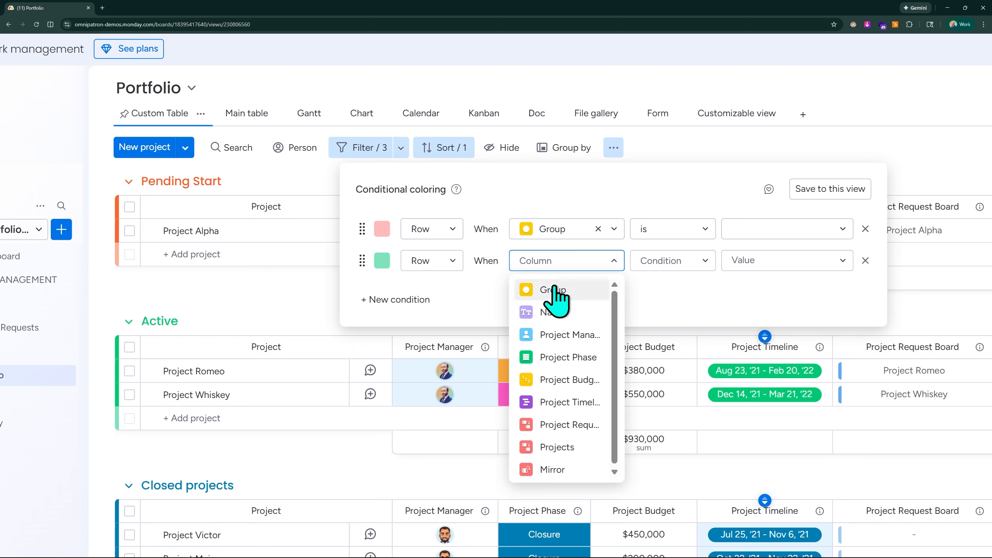
left_click(555, 289)
left_click(763, 266)
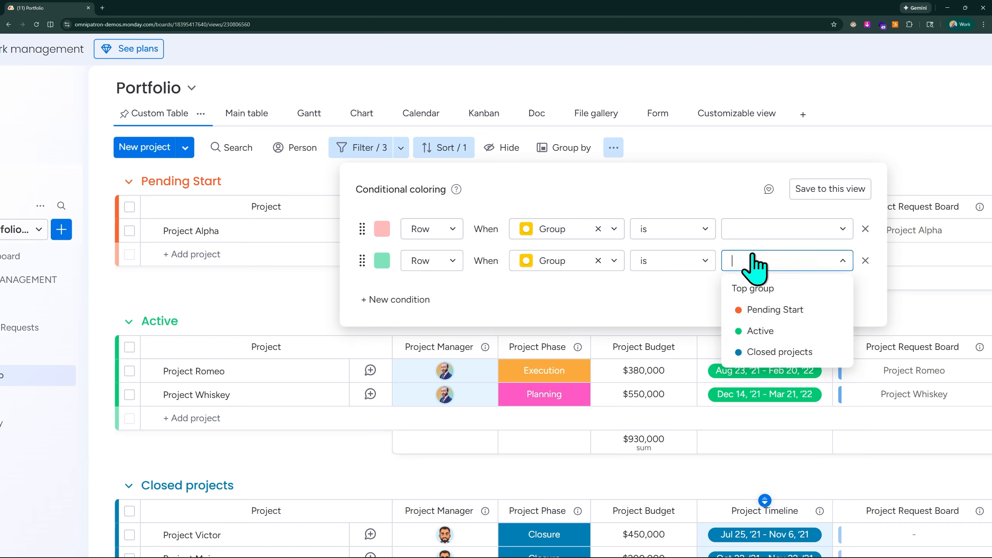
left_click(761, 331)
left_click(759, 233)
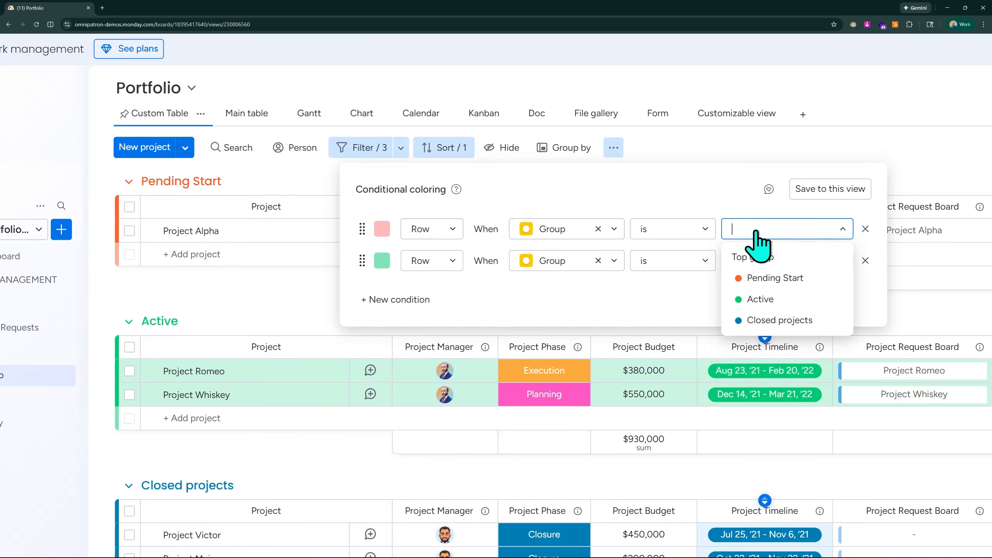
left_click(775, 278)
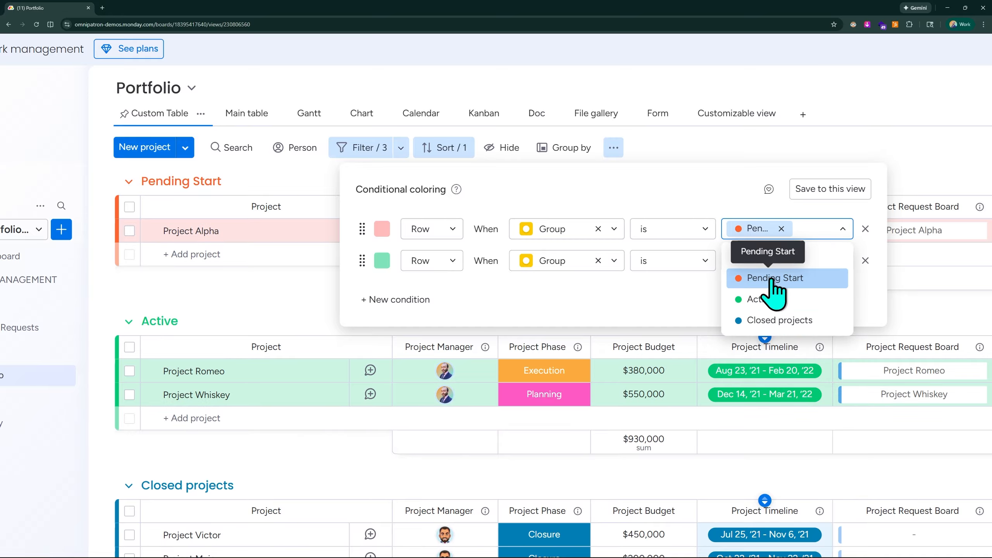
Add a third condition that colors rows blue when the Group is Closed projects, and save the conditional coloring to this view
left_click(387, 301)
left_click(432, 293)
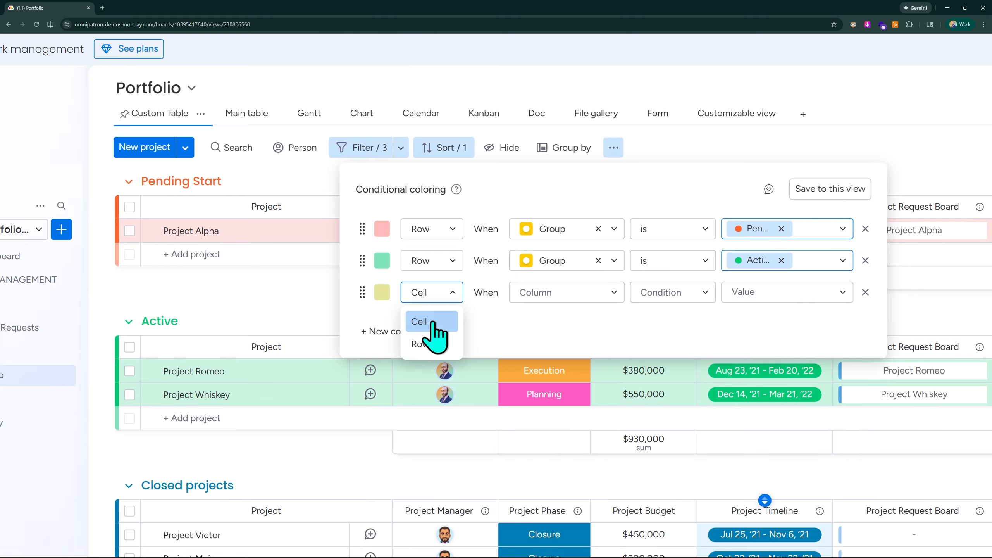
left_click(426, 344)
left_click(545, 295)
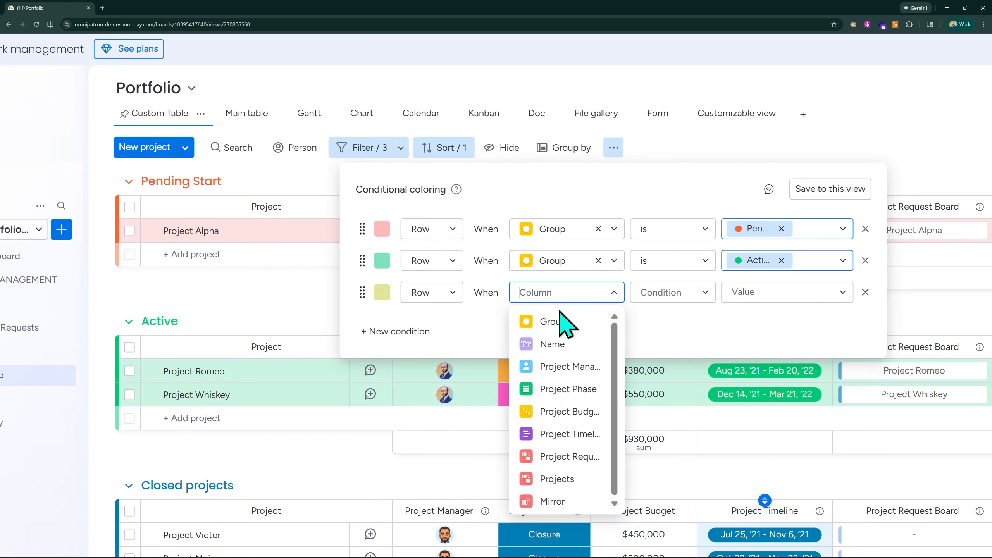
left_click(553, 322)
left_click(752, 294)
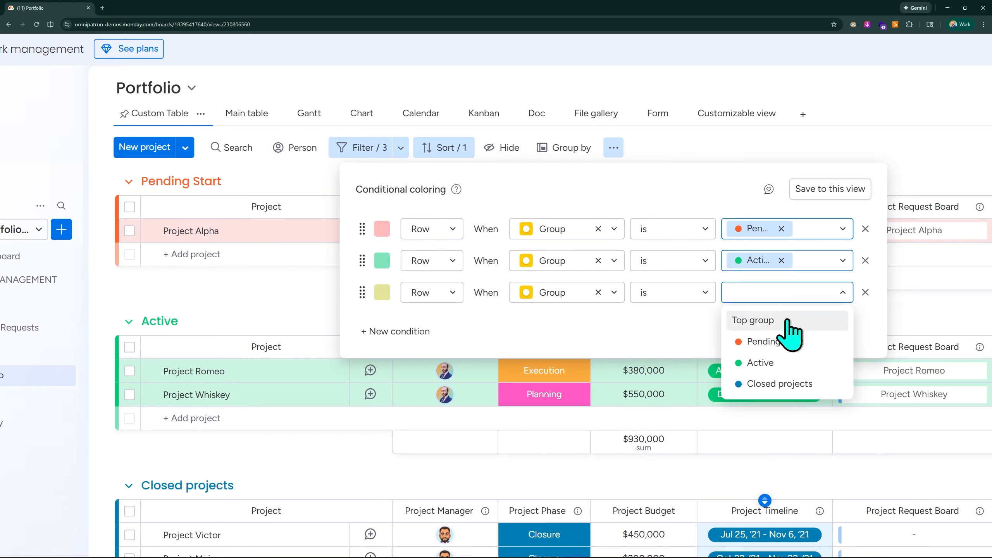
left_click(773, 384)
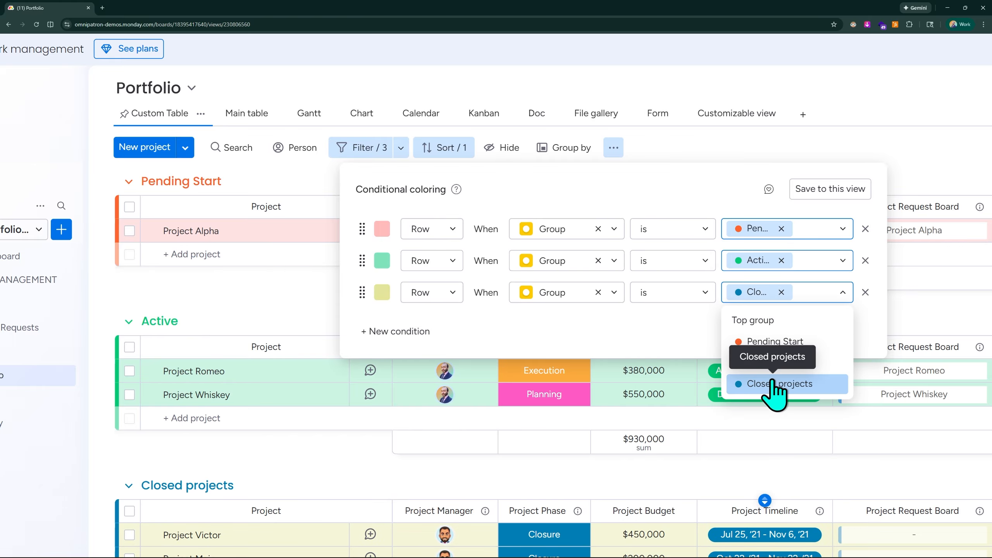
left_click(381, 294)
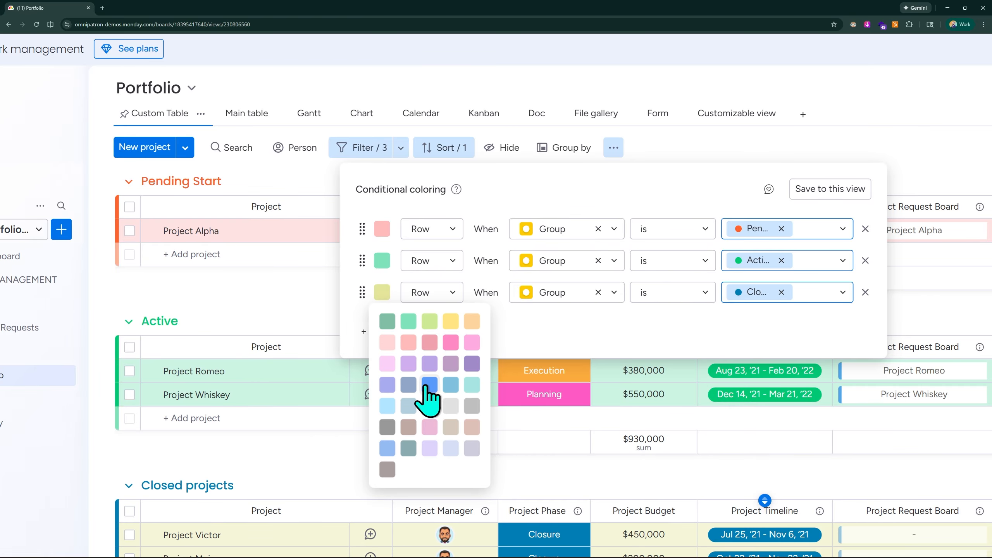
left_click(451, 385)
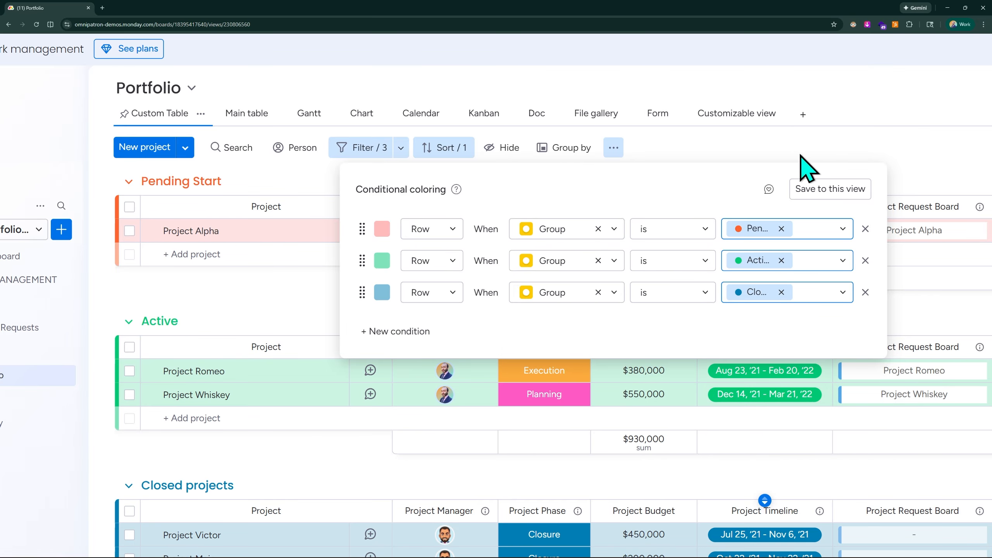
left_click(841, 189)
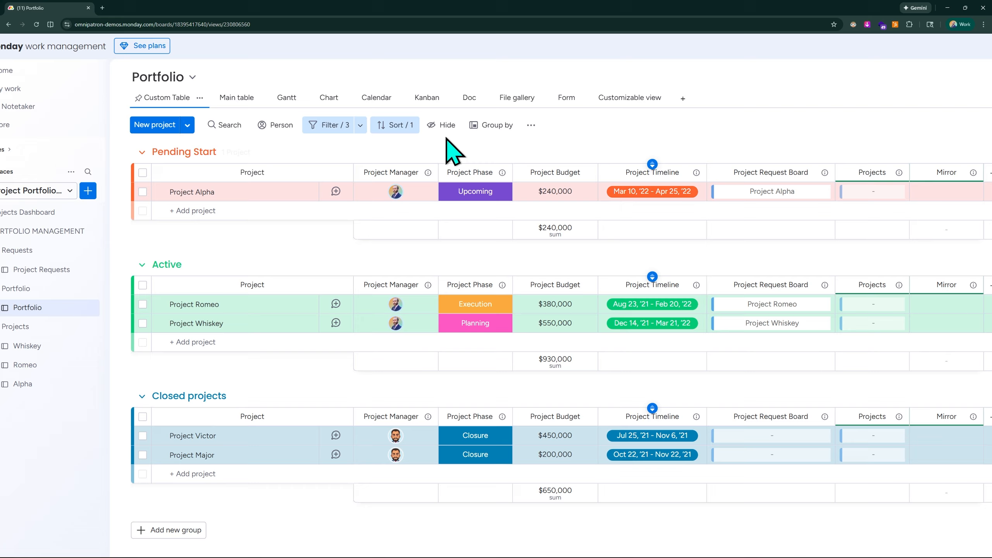
Group the Custom Table's items by Project Phase and save the grouping to this view
left_click(495, 132)
left_click(562, 186)
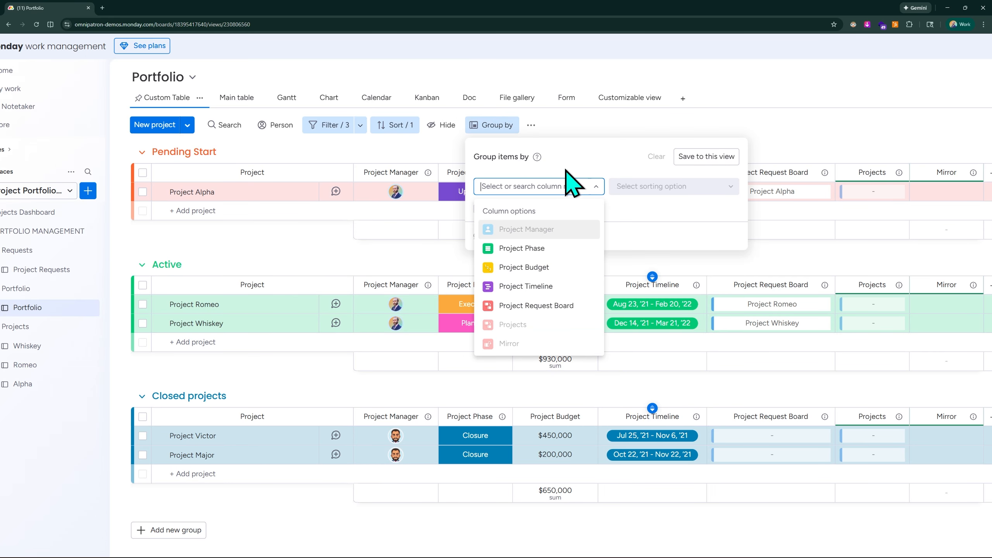
left_click(539, 248)
left_click(720, 156)
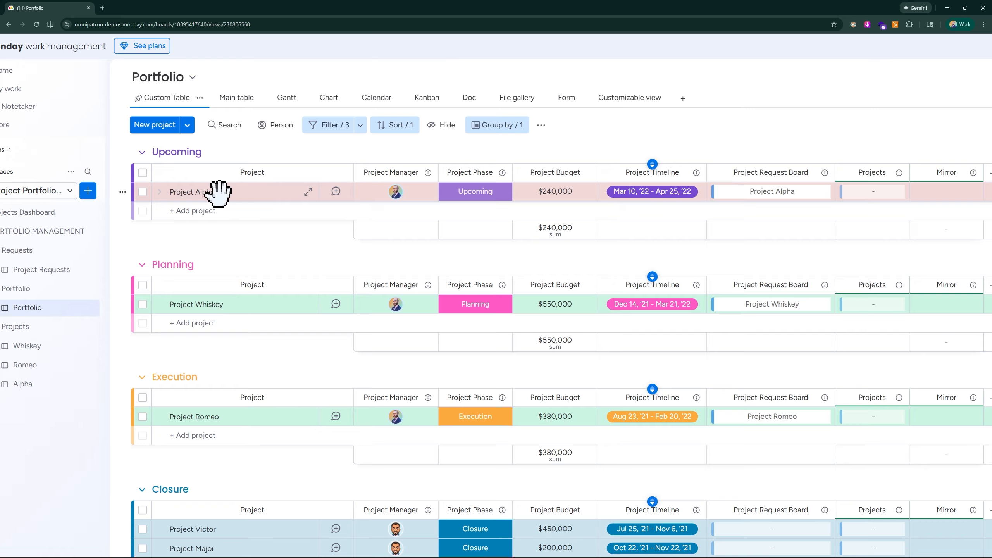
Clear the Custom Table's grouping, reapply it by Project Phase, and look through the phase groups down to the board summary
left_click(508, 133)
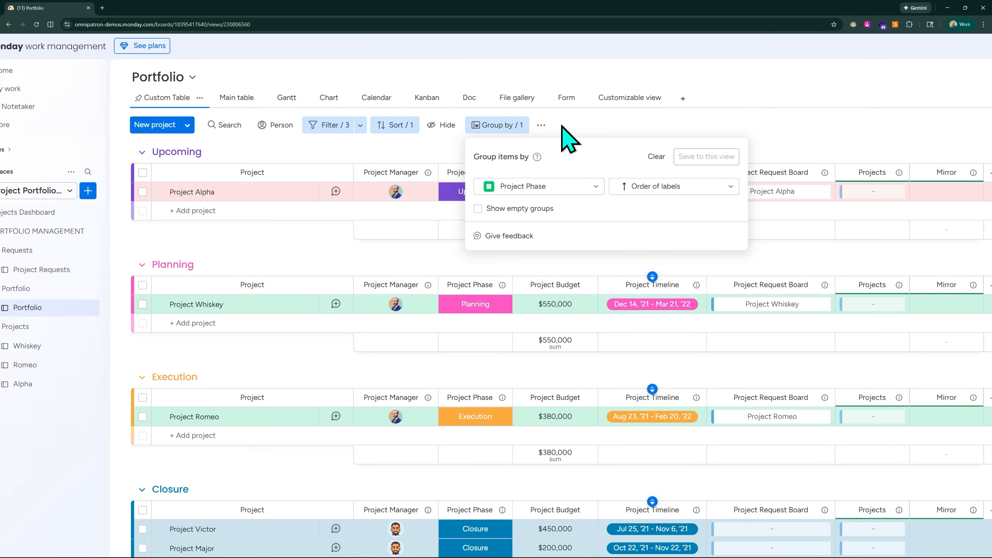
left_click(657, 157)
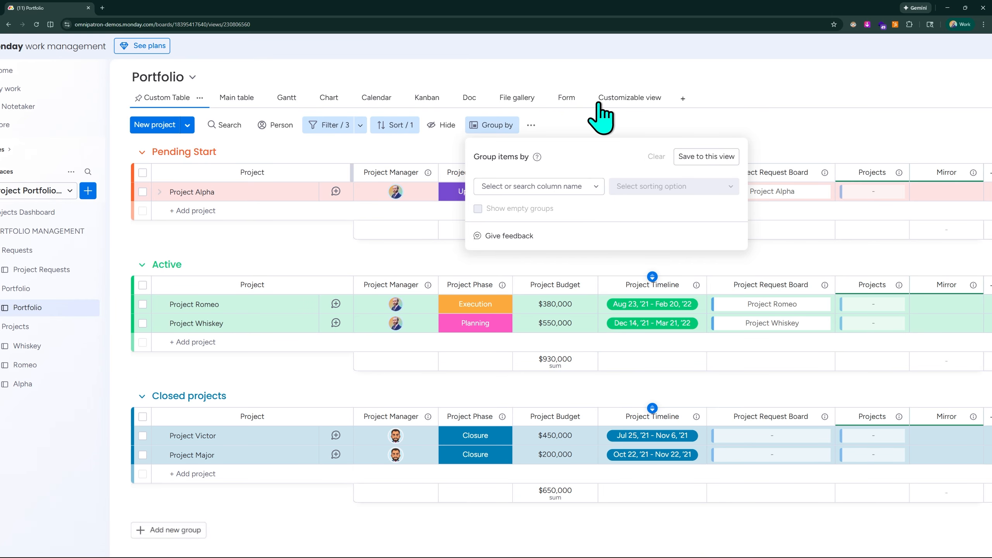
left_click(506, 127)
left_click(490, 130)
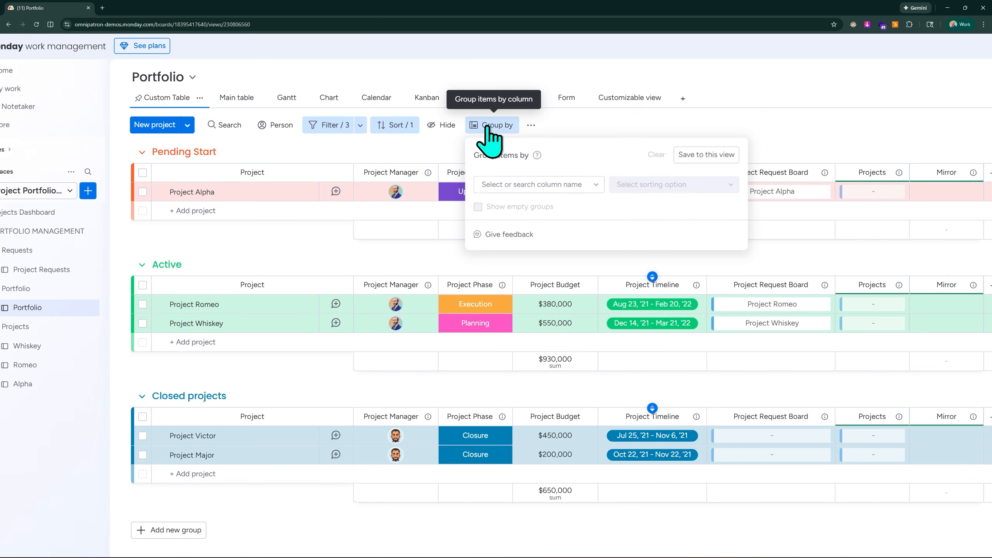
left_click(534, 187)
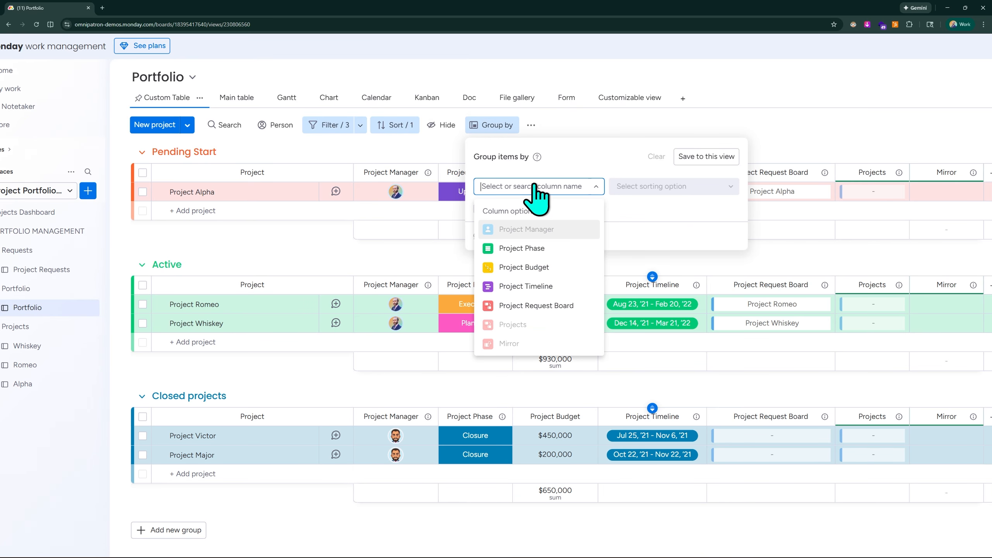
left_click(547, 248)
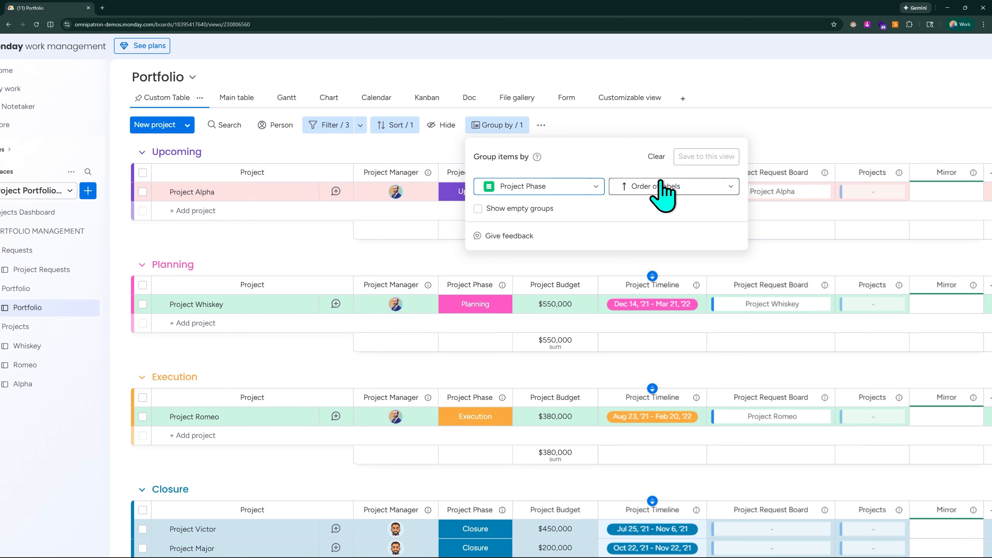
left_click(743, 100)
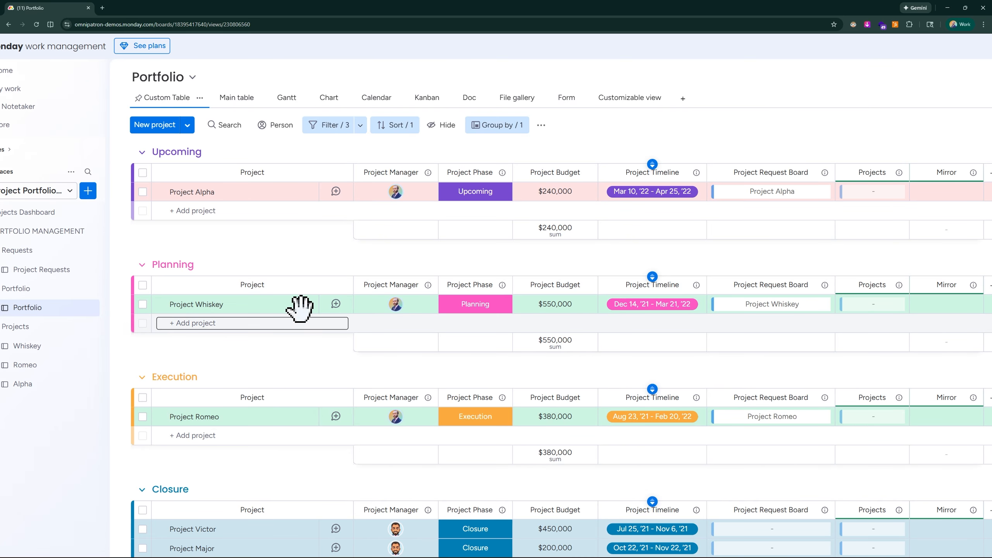
scroll(312, 273, "down", 5)
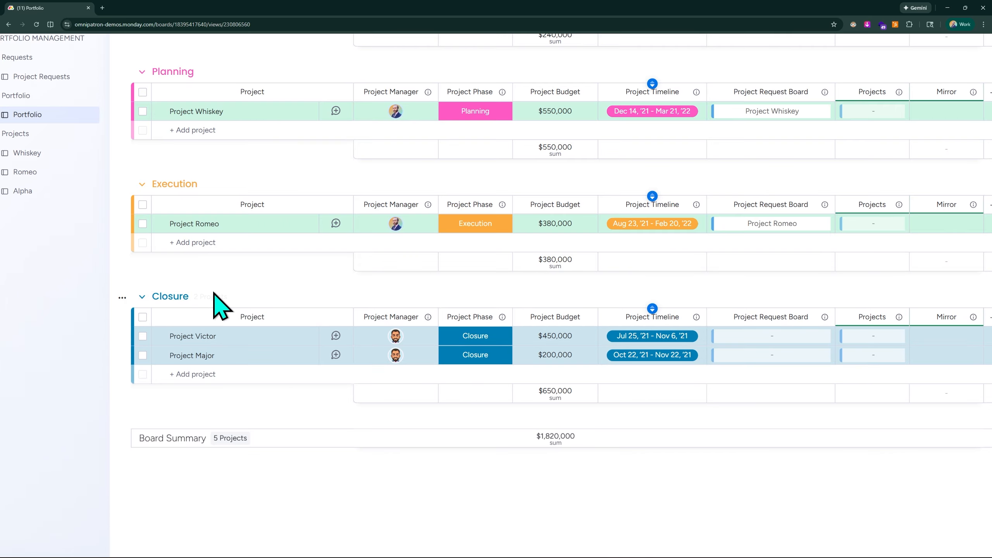
Clear the Custom Table's grouping by Project Phase and close the grouping settings
scroll(254, 290, "up", 5)
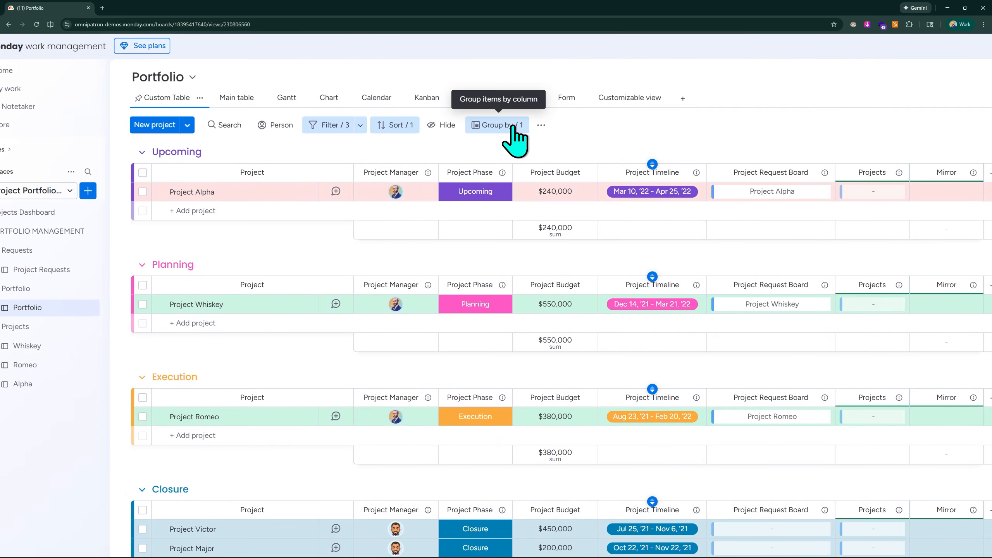
left_click(515, 135)
left_click(656, 156)
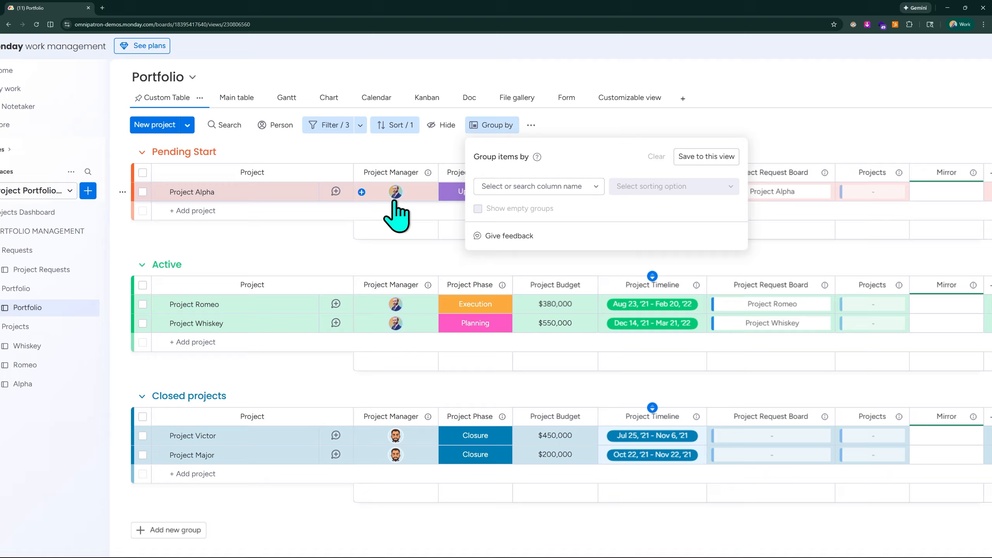
left_click(303, 245)
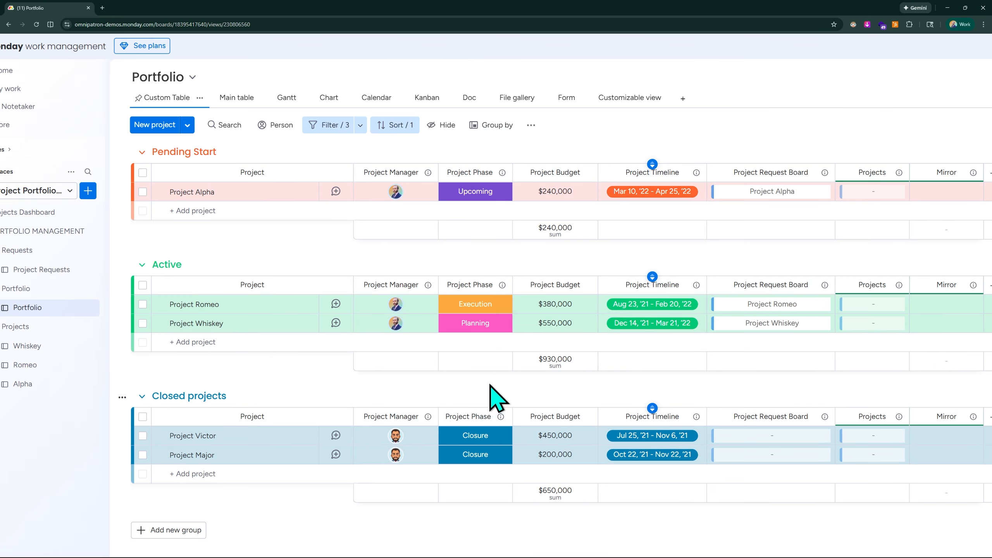
Remove the Group column from all three conditional coloring conditions of the Custom Table
left_click(531, 125)
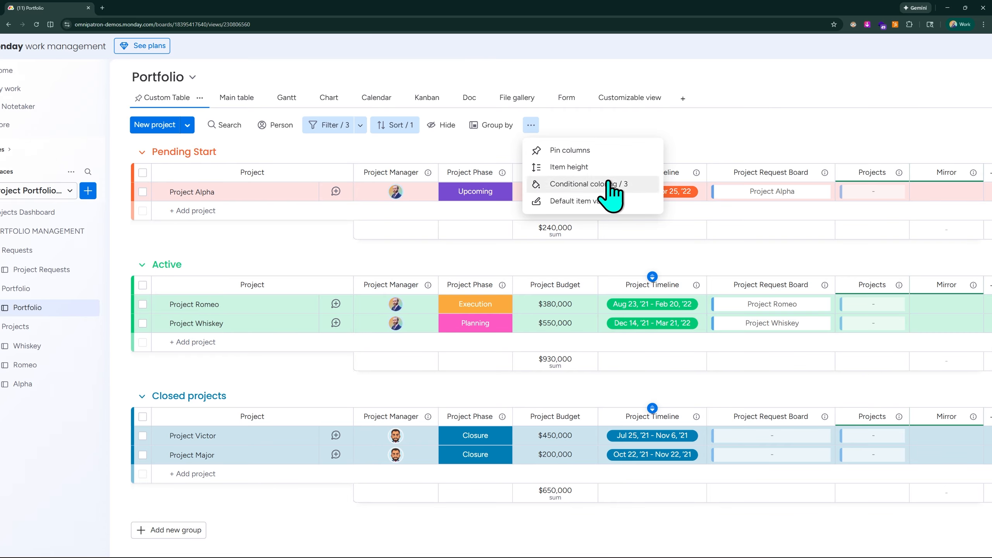
left_click(612, 186)
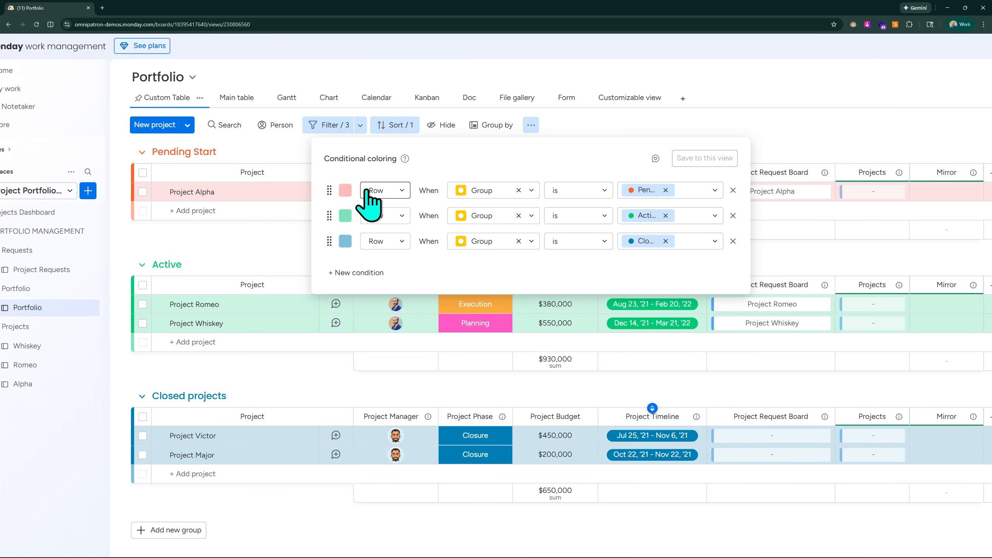
left_click(519, 190)
left_click(520, 215)
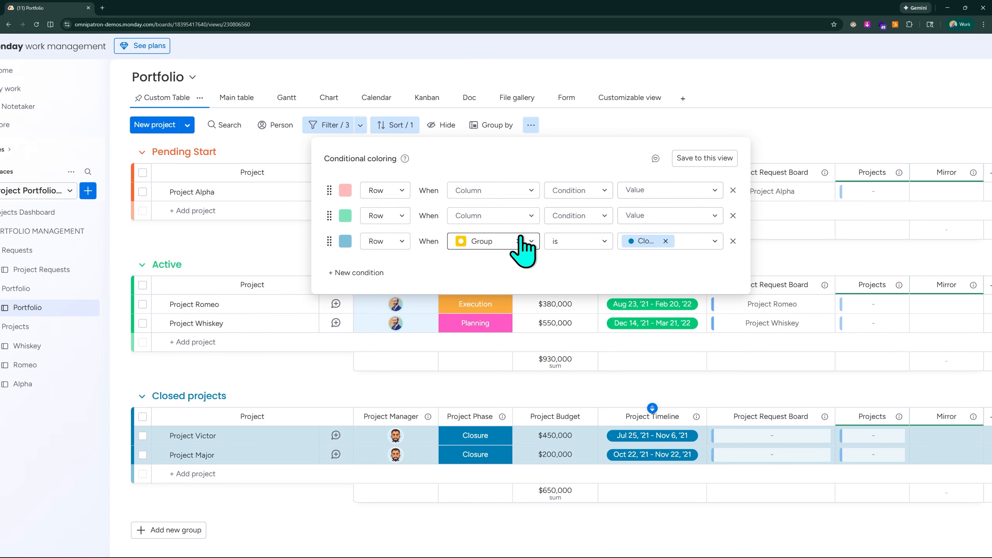
left_click(520, 241)
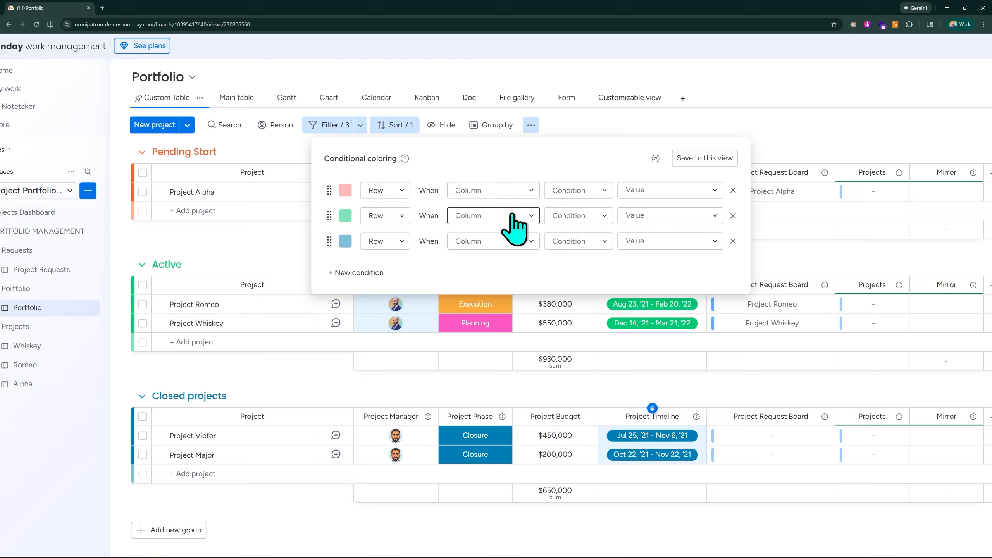
Open the column choices for the first conditional coloring condition
left_click(530, 192)
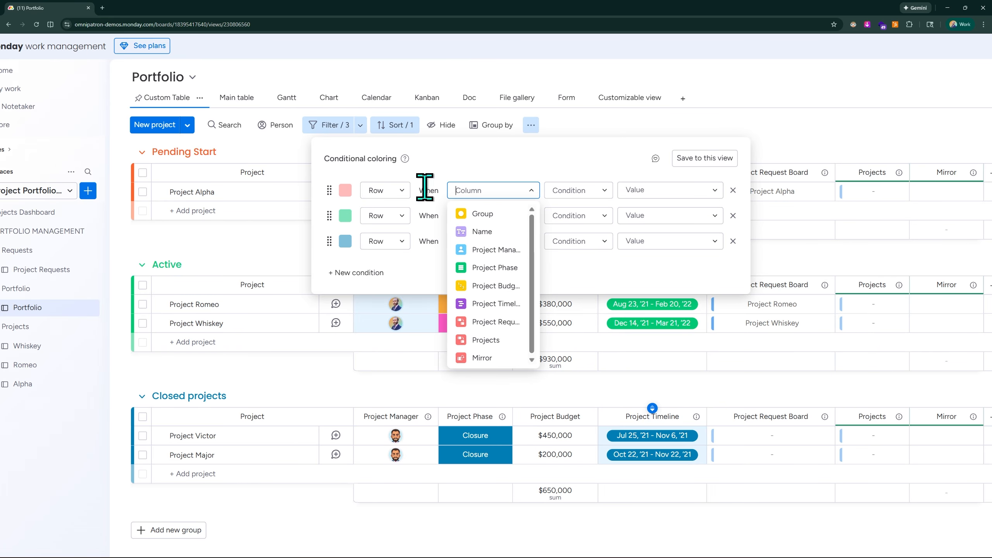
Set the pink row-coloring condition to apply when Project Phase is All done labels
left_click(479, 269)
left_click(664, 191)
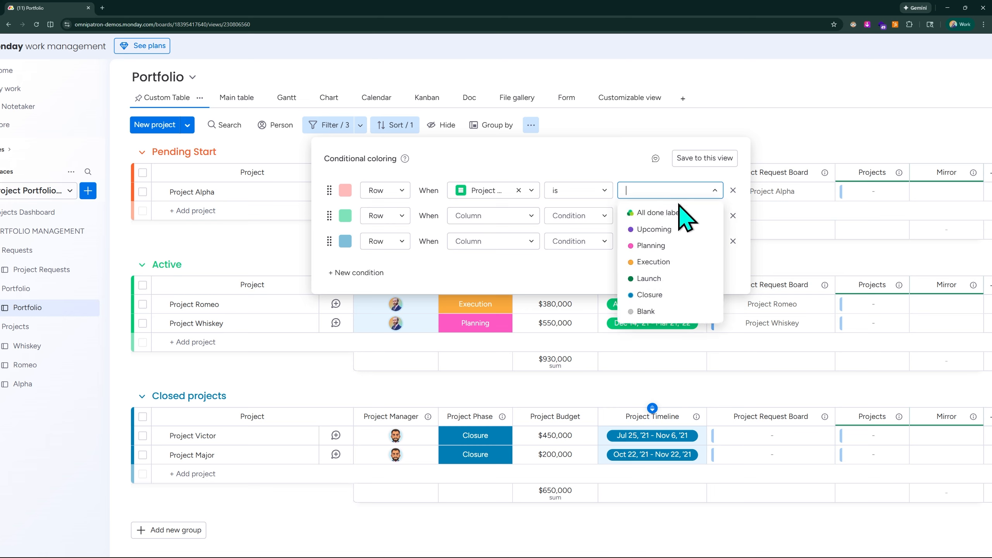
left_click(665, 213)
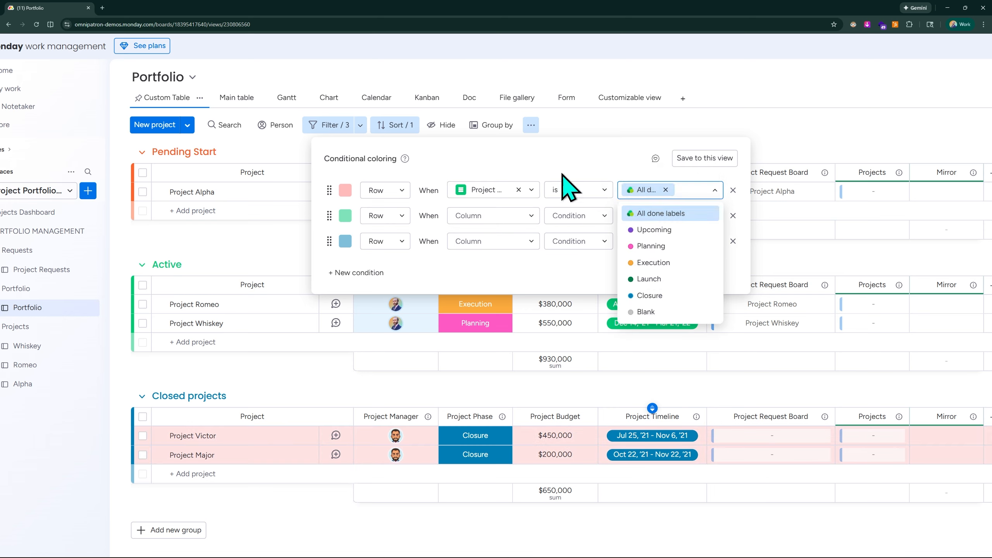
Set the green row-coloring condition to apply when Project Phase is Upcoming
left_click(500, 215)
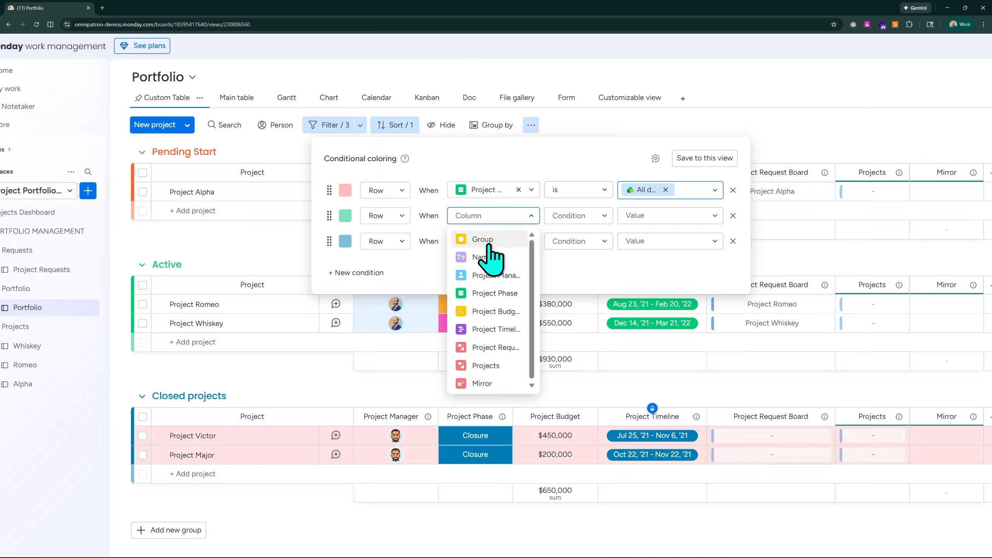
left_click(522, 289)
left_click(644, 219)
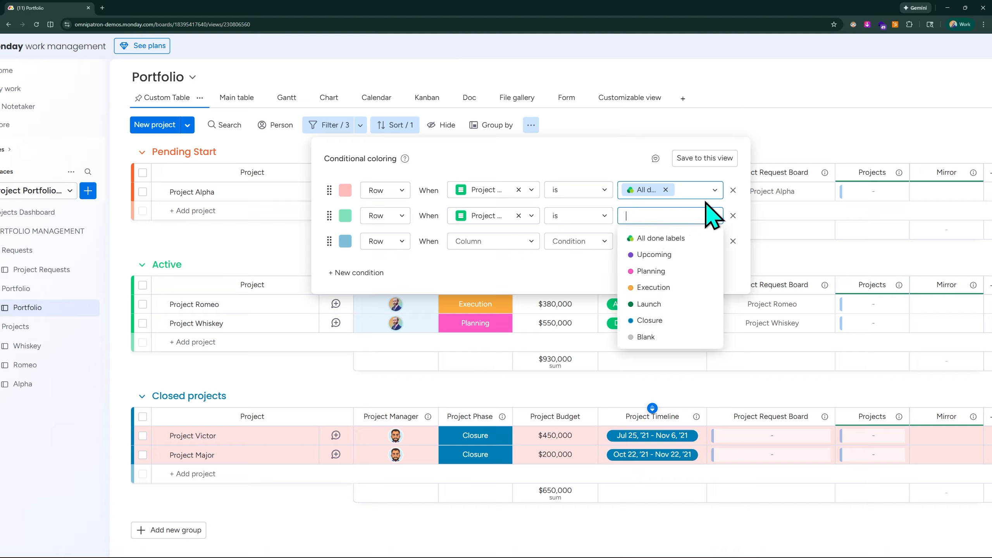
left_click(657, 254)
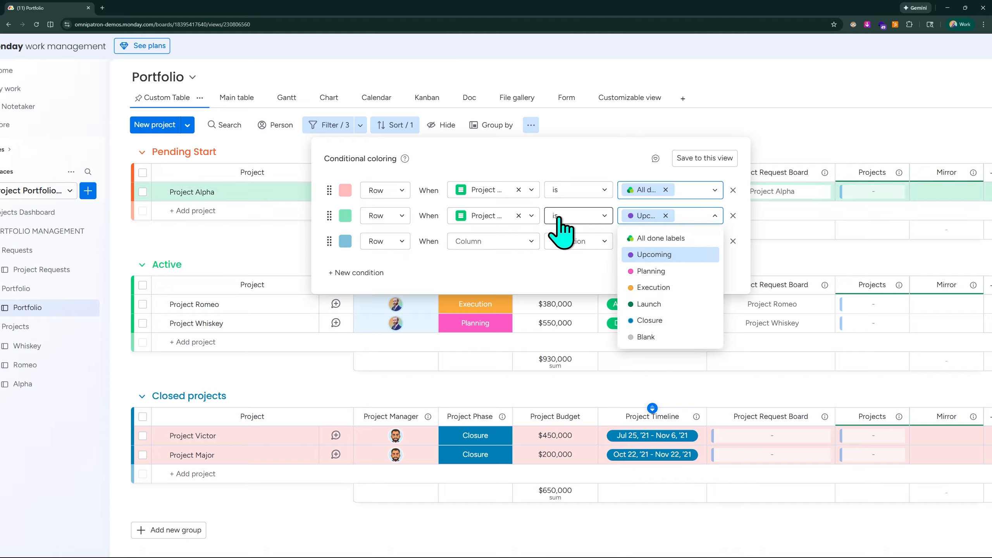
Set the blue row-coloring condition to apply when Project Phase is Planning
left_click(502, 243)
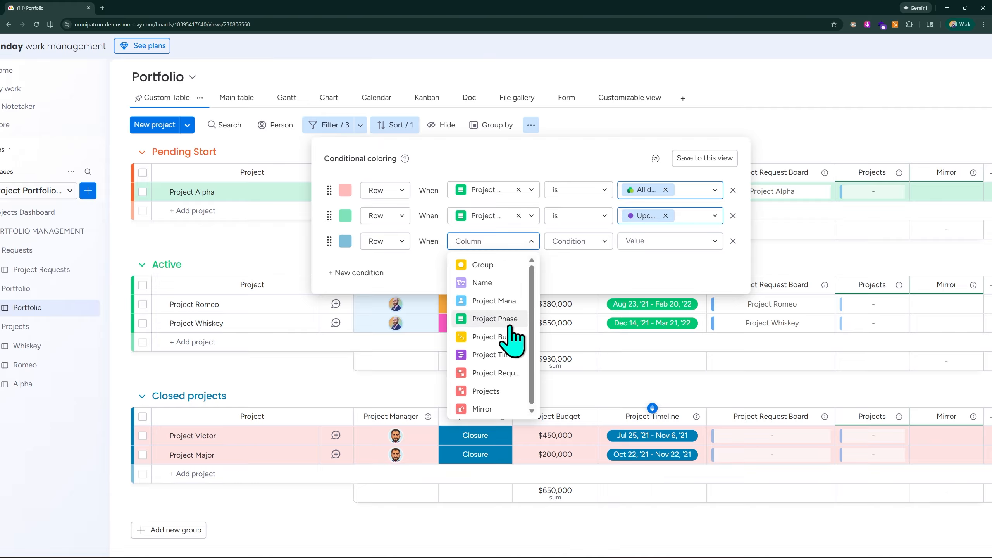
left_click(504, 320)
left_click(696, 241)
left_click(664, 296)
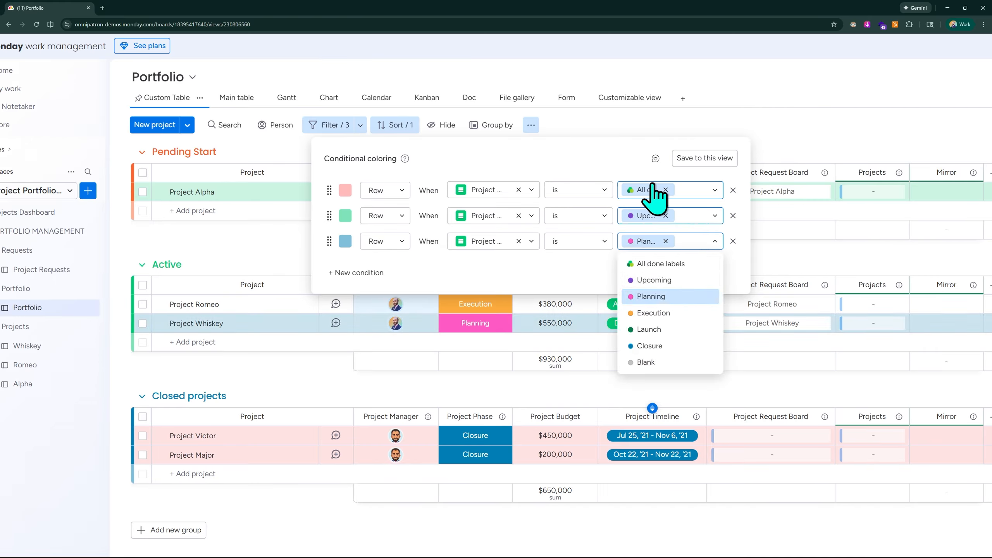
left_click(599, 158)
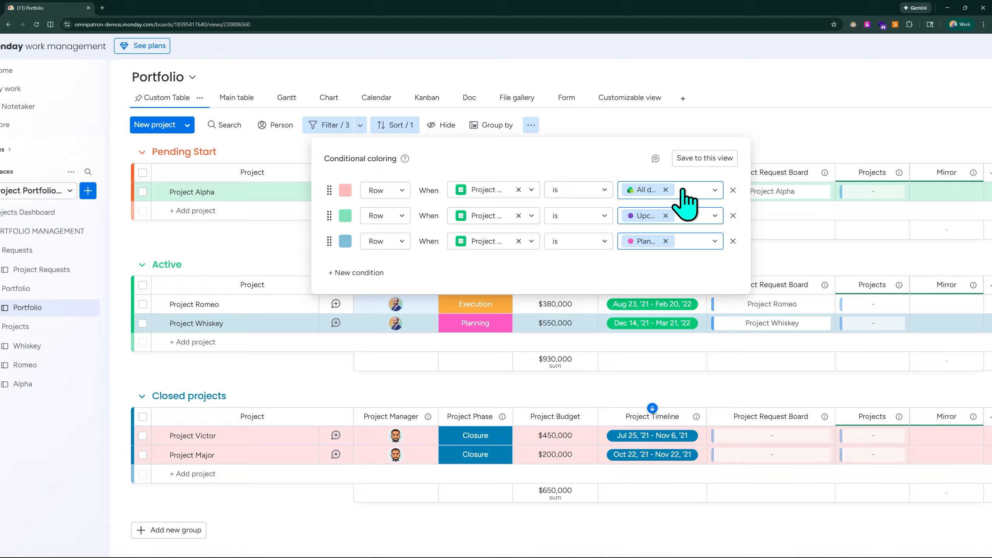
Examine the All done labels option in the pink condition and the completed-color setting of the Project Phase column
left_click(715, 190)
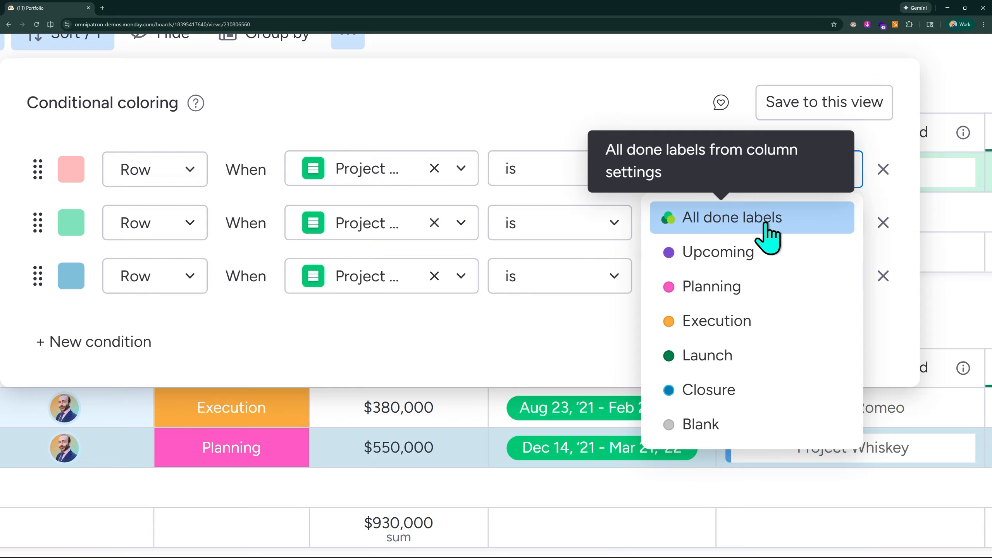
scroll(573, 141, "down", 3)
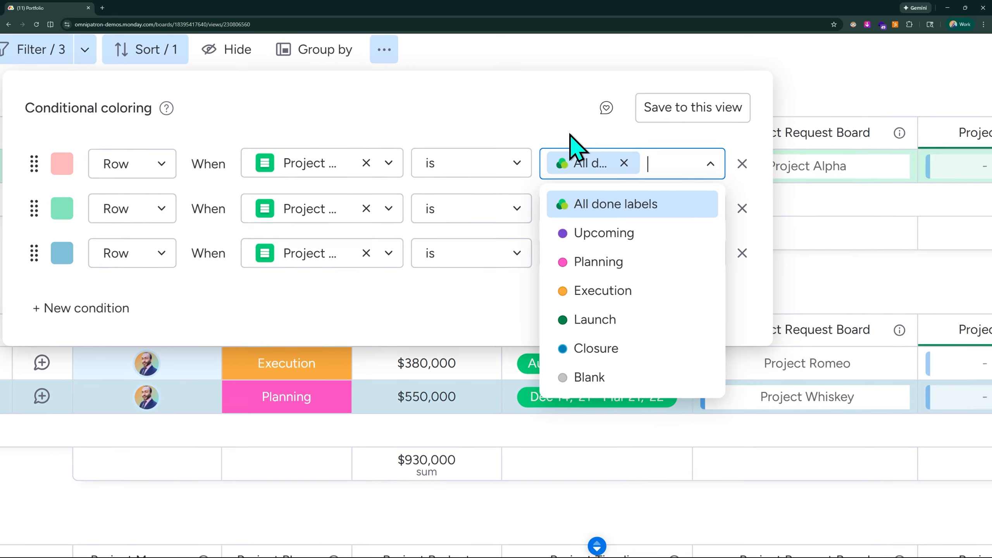
left_click(634, 199)
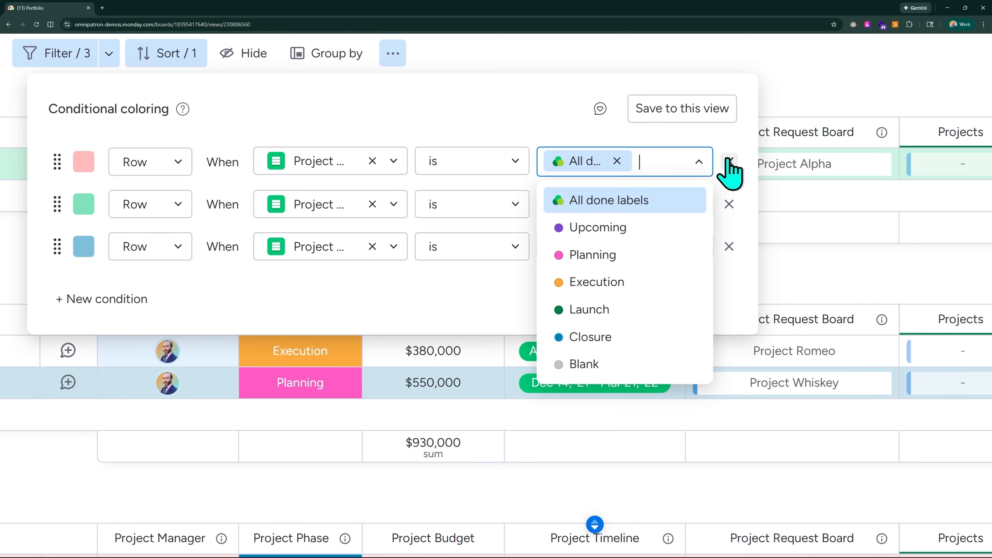
left_click(772, 90)
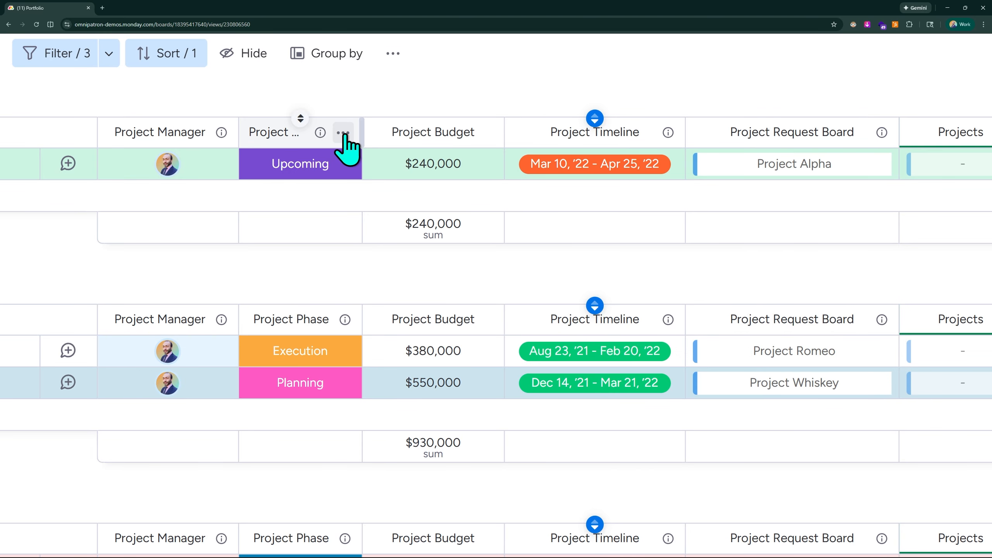
left_click(343, 134)
mouse_move(428, 100)
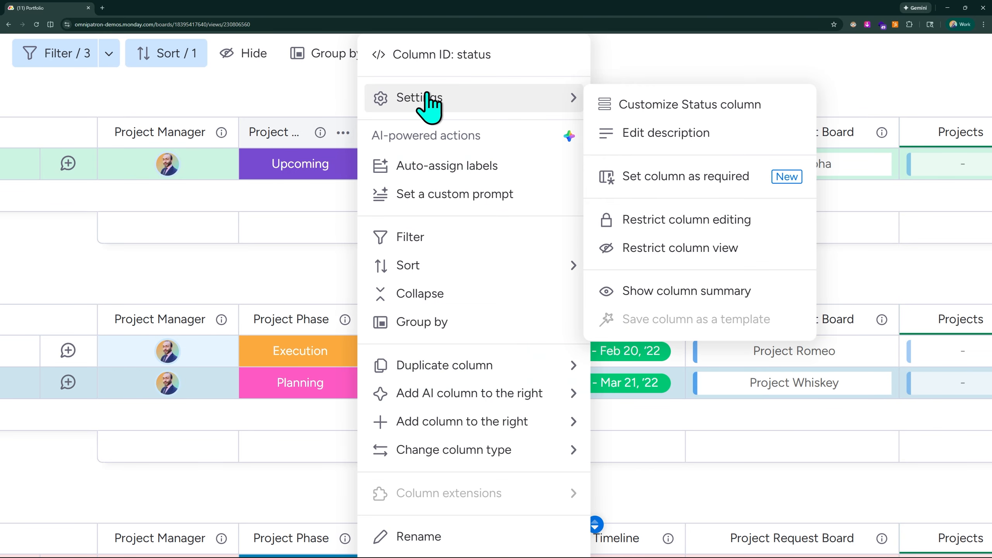
left_click(705, 113)
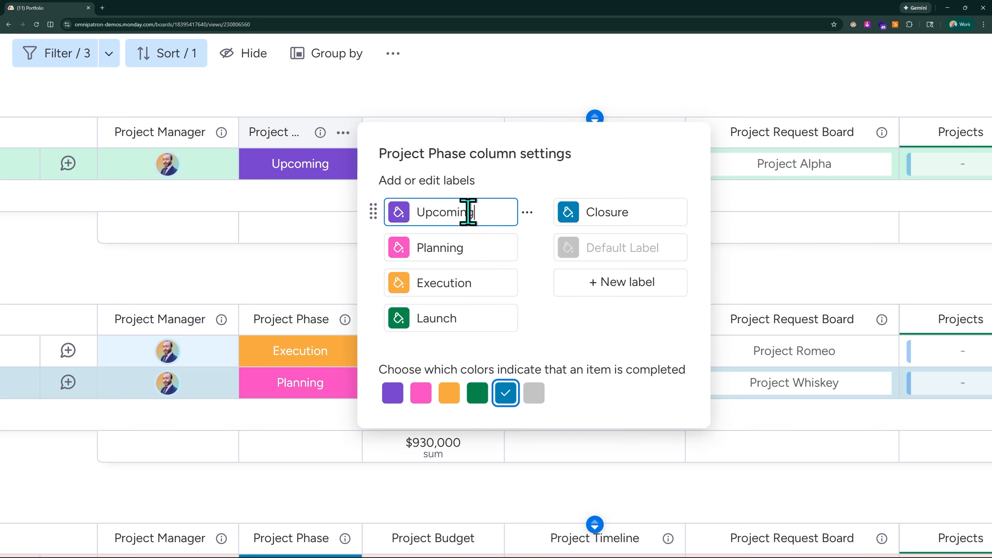
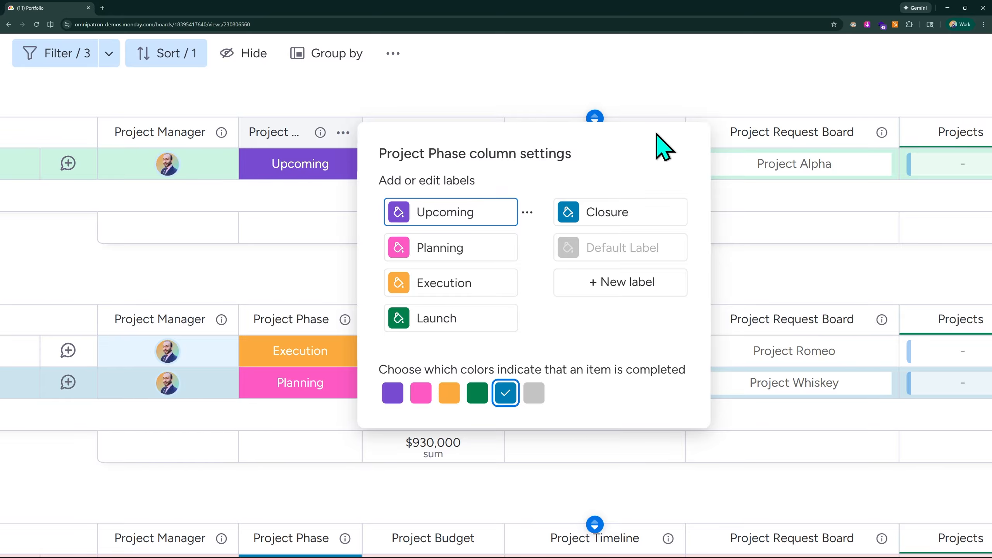
left_click(665, 77)
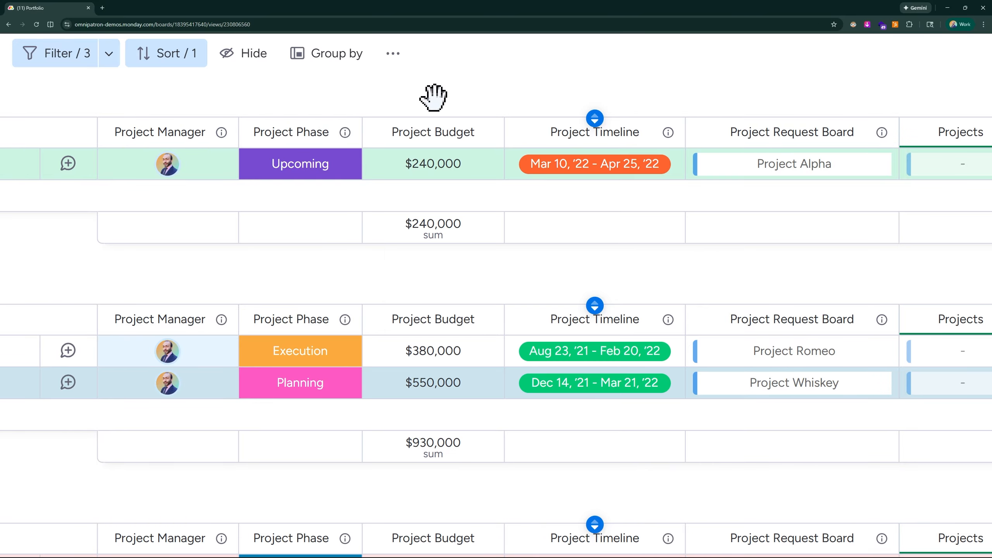
Reopen conditional coloring and check whether the Project Phase conditions can color cells instead of rows
scroll(432, 95, "up", 3)
scroll(337, 114, "up", 1)
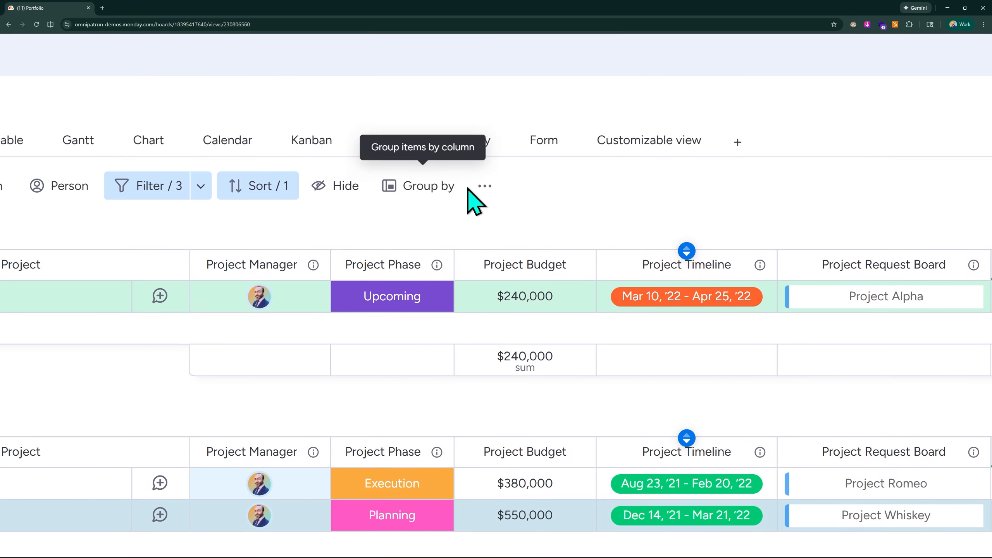
left_click(485, 186)
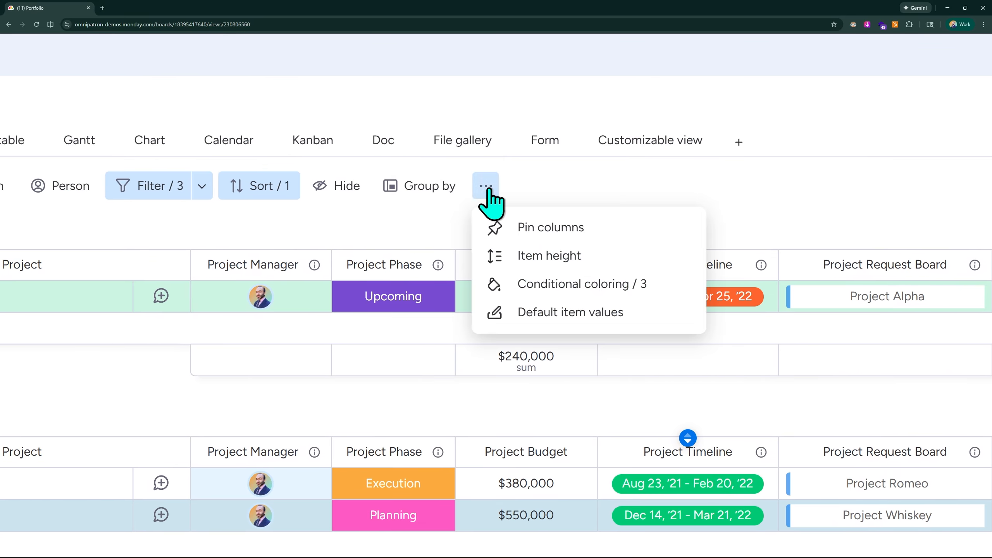
left_click(582, 284)
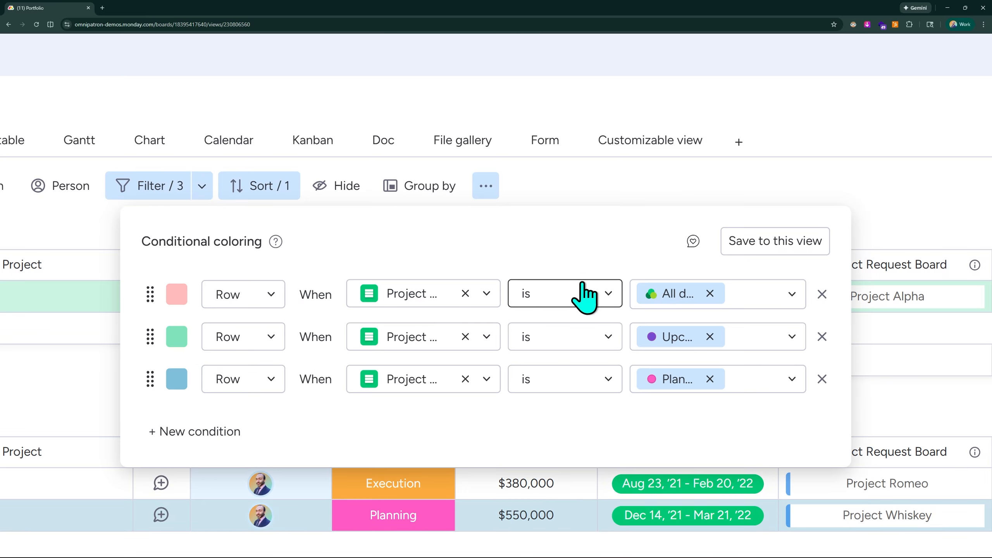
left_click(268, 299)
left_click(285, 281)
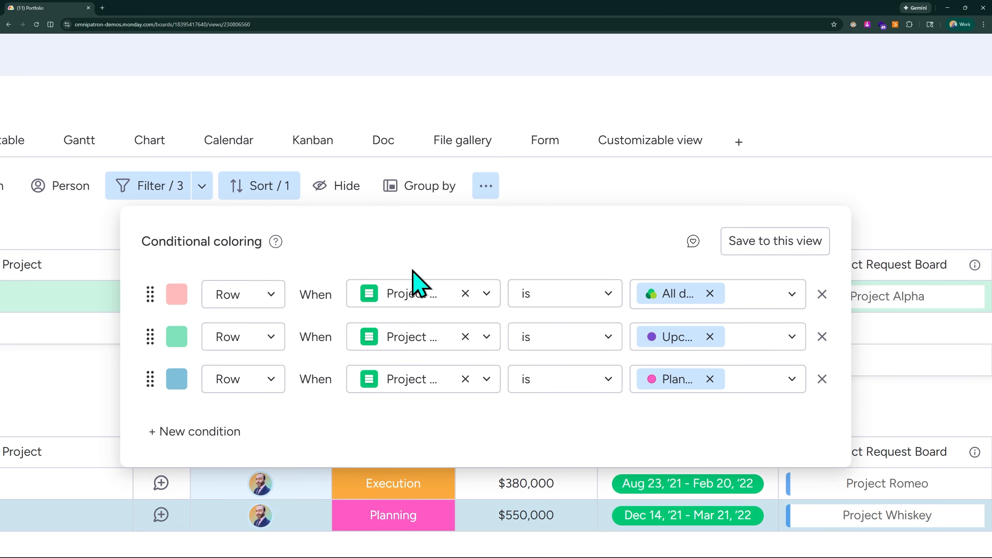
left_click(274, 296)
left_click(250, 381)
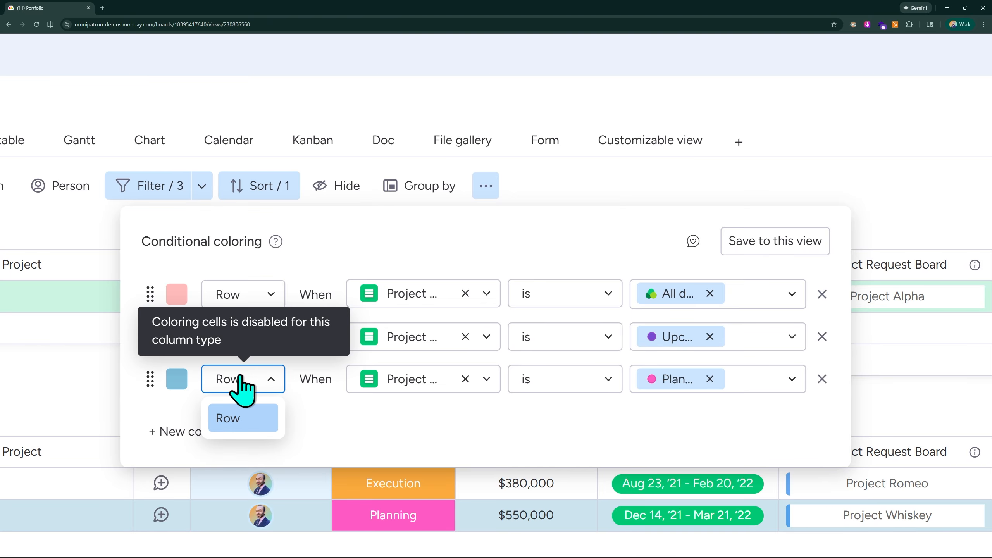
left_click(525, 195)
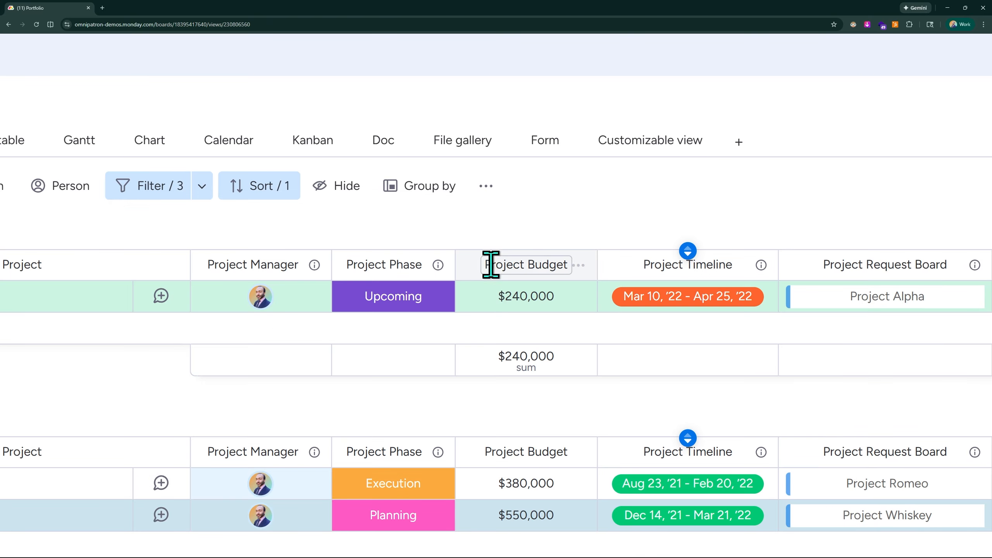
Change the pink conditional coloring rule to color the cell when Name is Project Alpha
left_click(486, 189)
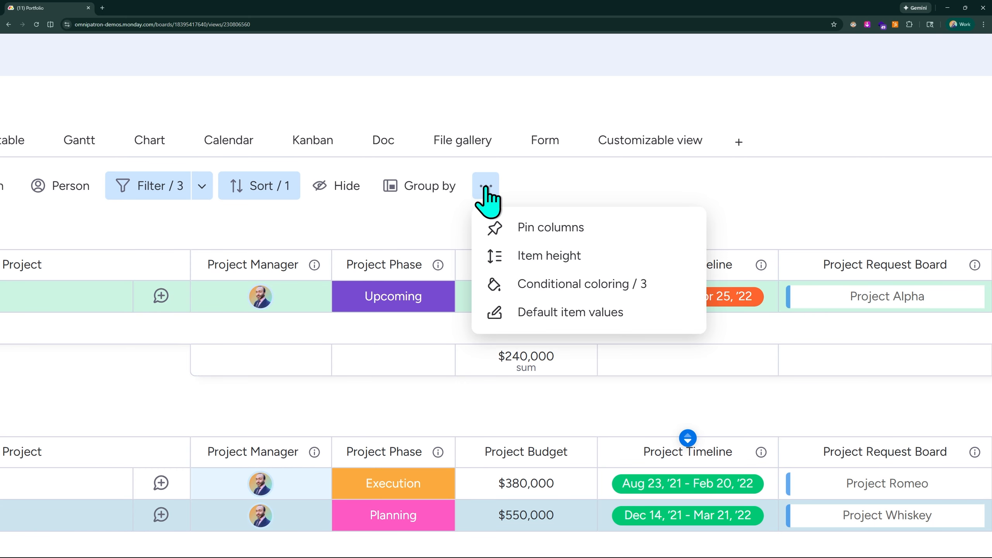
left_click(587, 289)
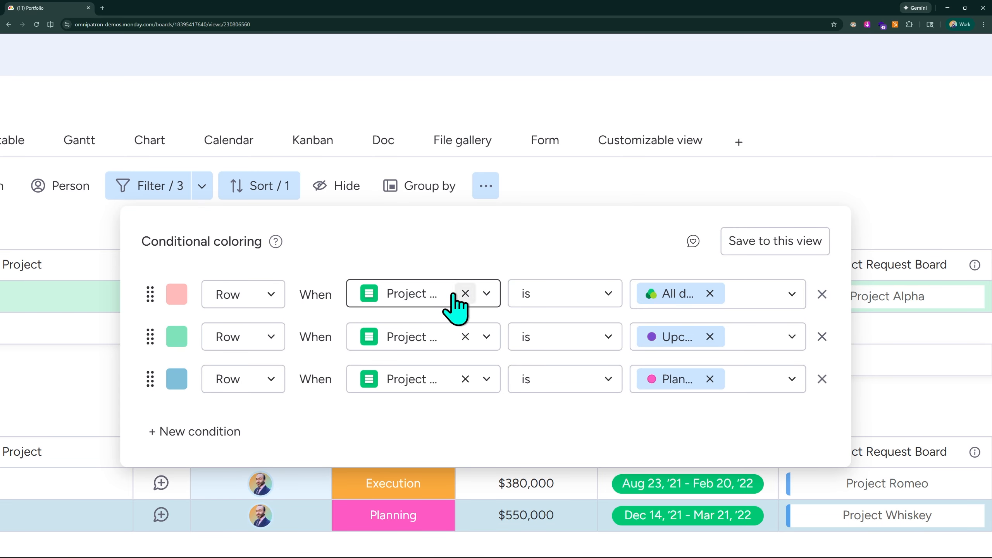
left_click(465, 293)
left_click(487, 297)
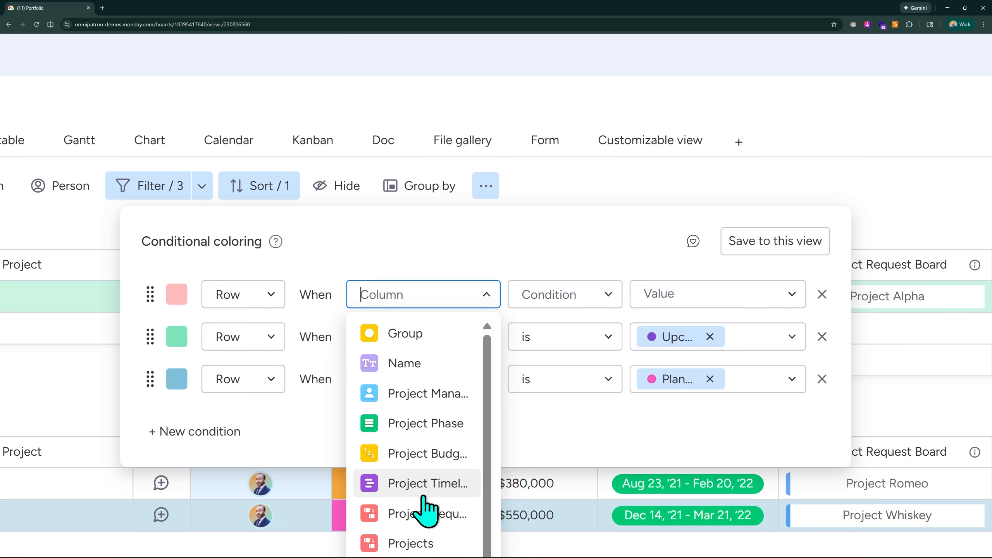
left_click(421, 365)
left_click(682, 304)
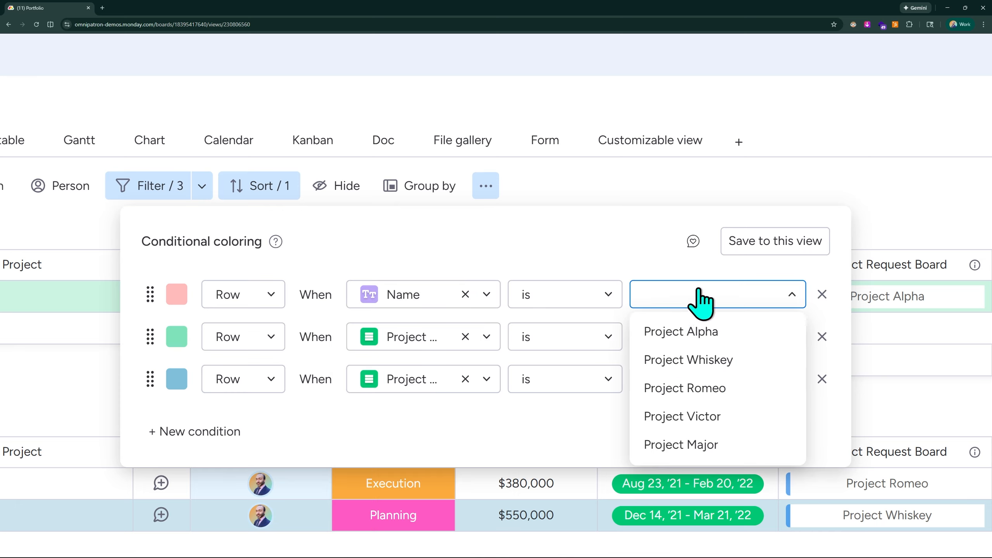
left_click(699, 331)
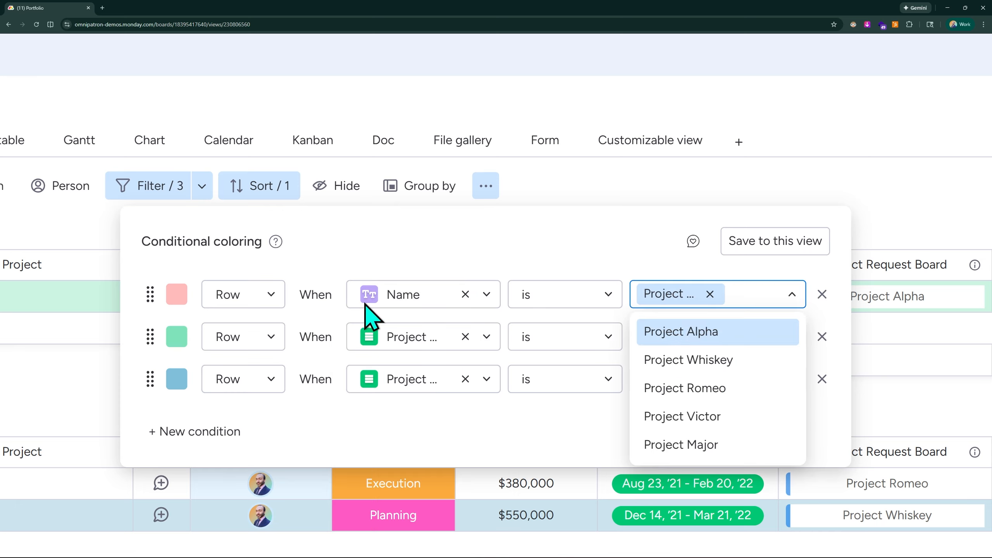
left_click(486, 337)
left_click(272, 297)
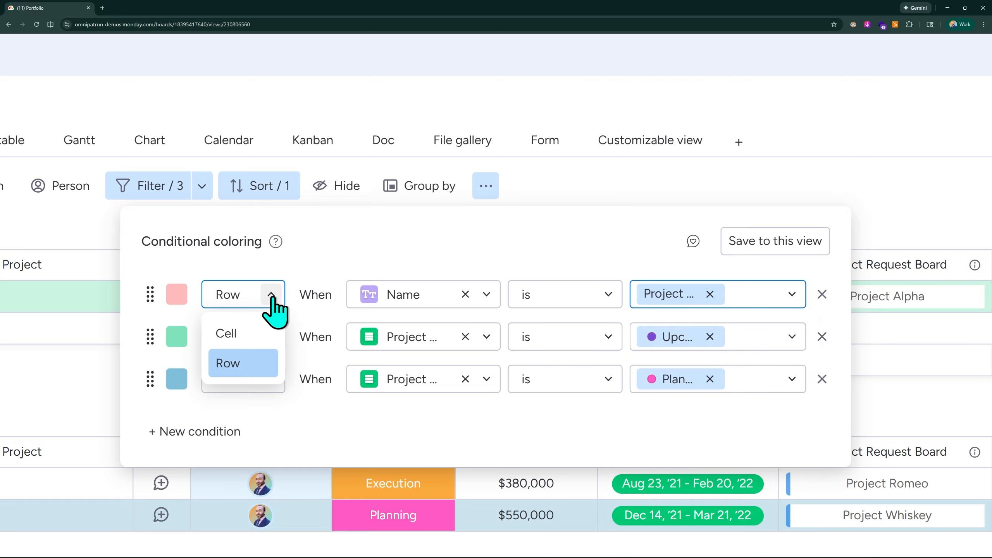
left_click(250, 334)
Change the green conditional coloring rule to color the row when Name is Project Whiskey
left_click(483, 337)
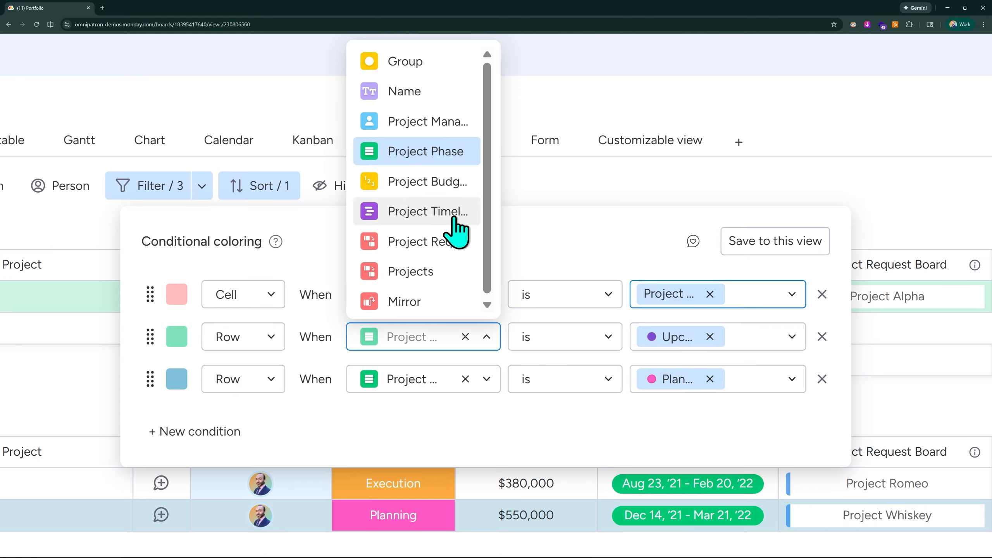
left_click(434, 93)
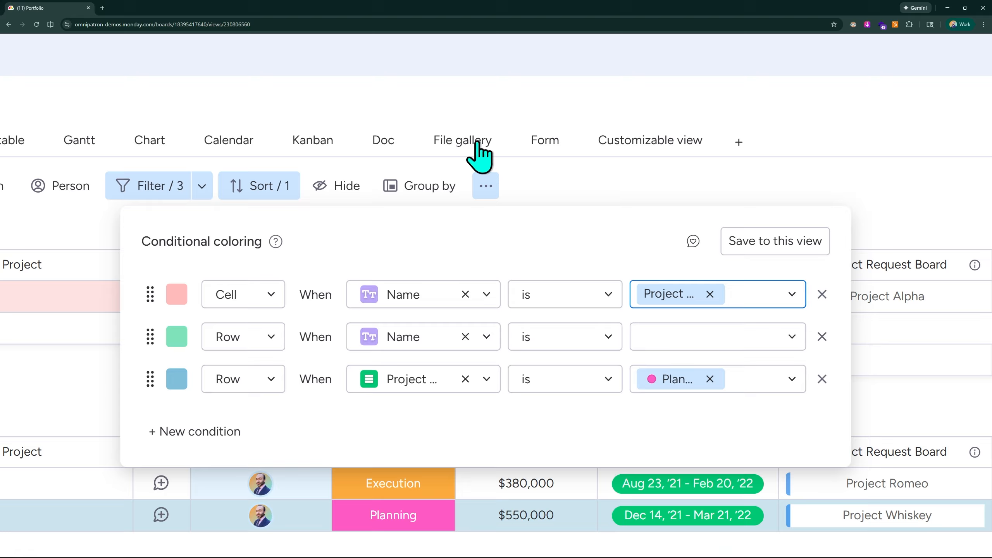
left_click(716, 339)
left_click(664, 403)
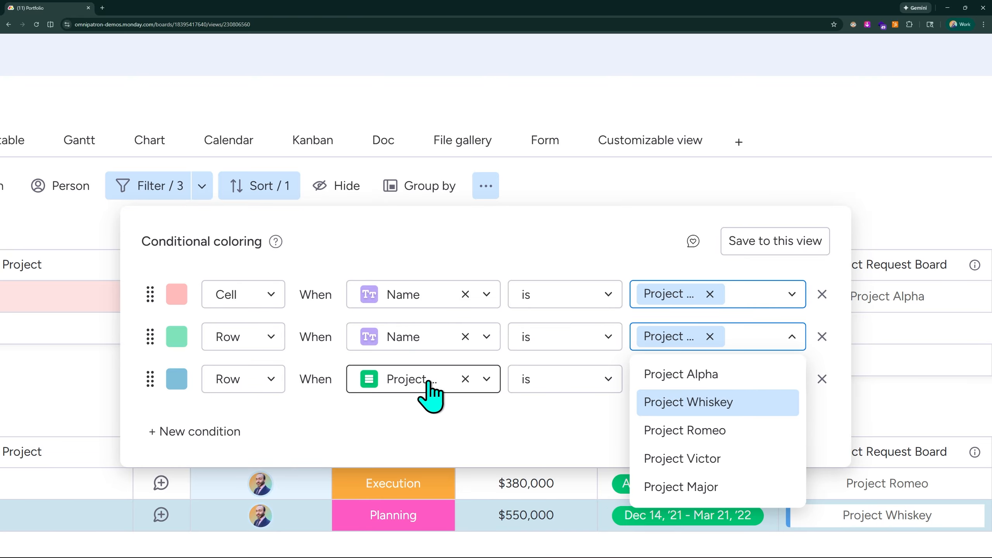
Change the blue rule to color the row when Name is Project Romeo, and save the conditional coloring to this view
left_click(465, 379)
left_click(480, 381)
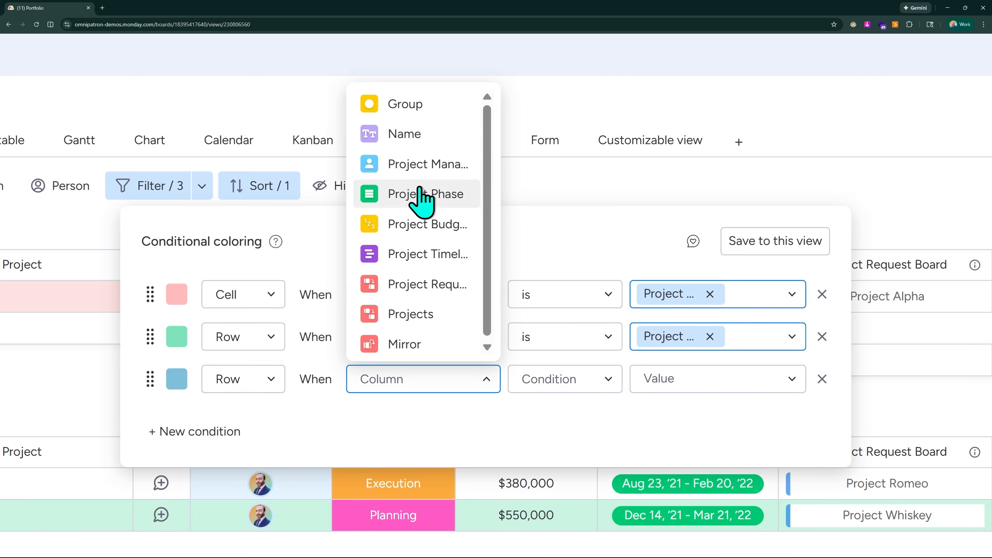
left_click(442, 135)
left_click(685, 380)
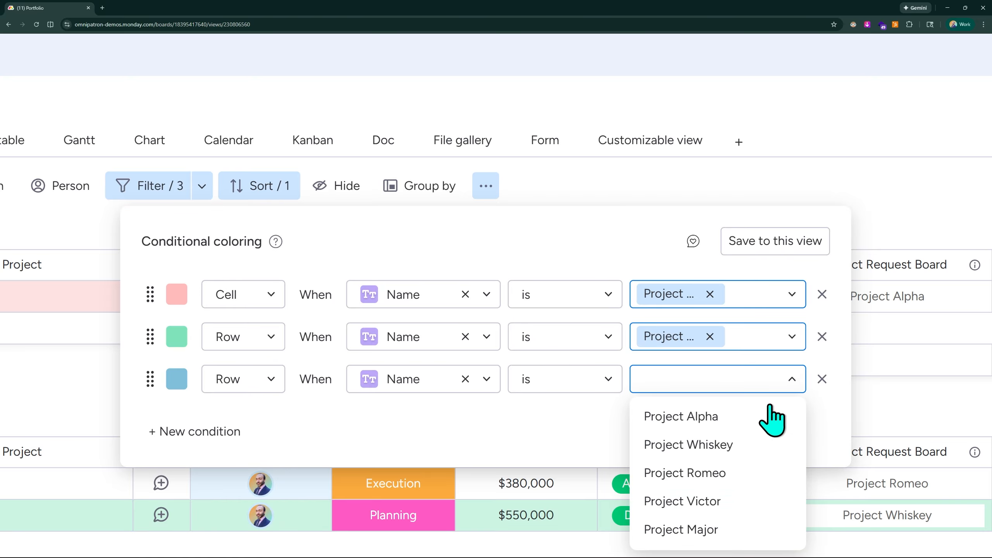
left_click(726, 473)
left_click(778, 242)
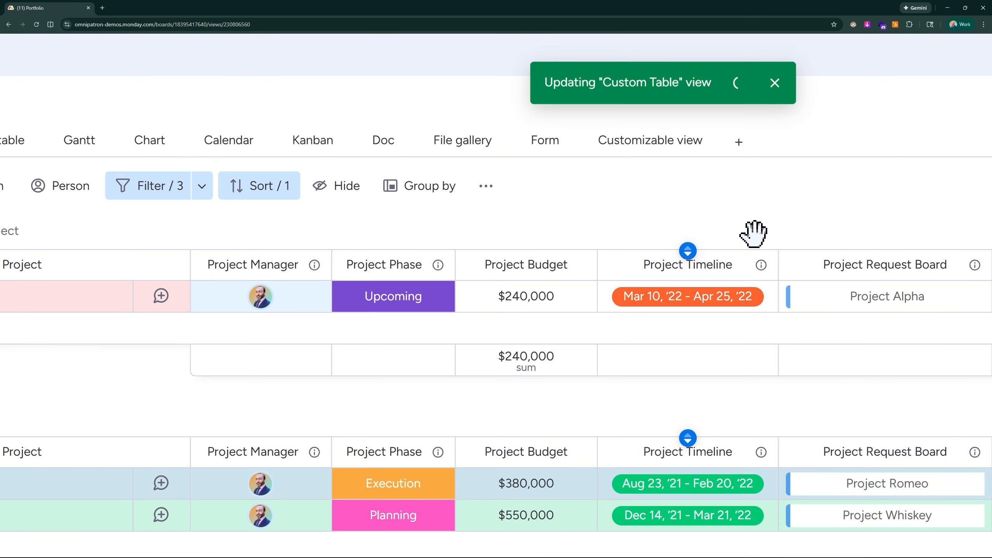
scroll(681, 151, "down", 5)
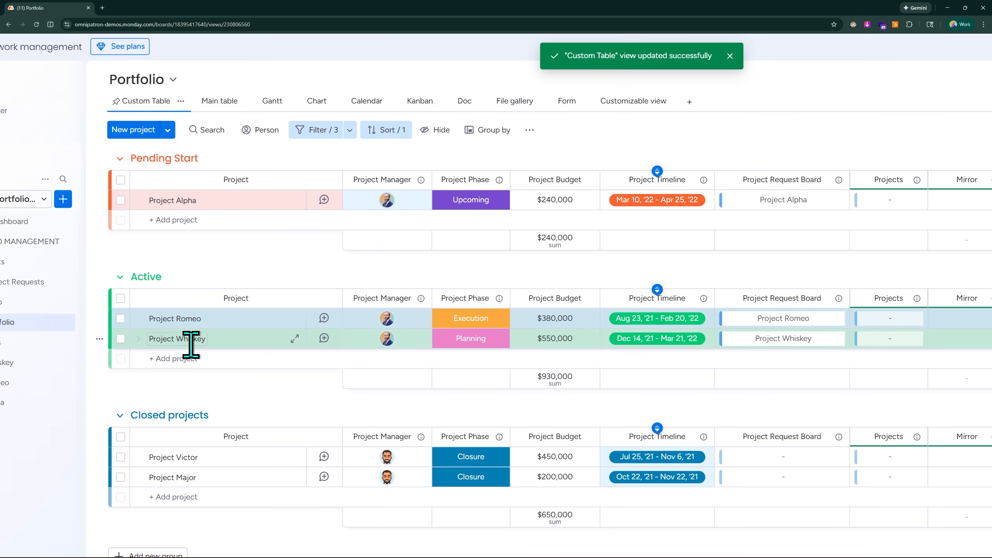
Change the green and blue conditional coloring rules to color the cell instead of the row, and save them to this view
left_click(530, 131)
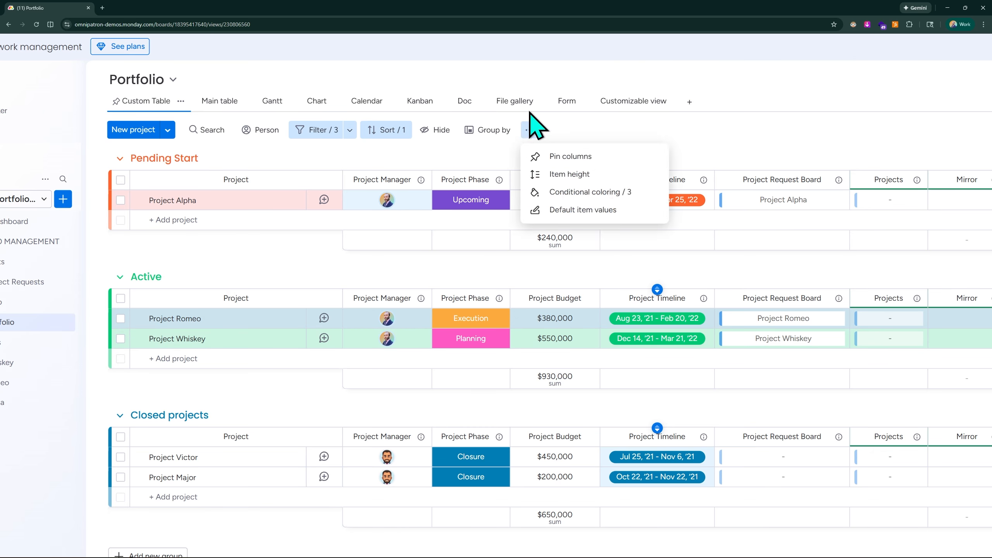
left_click(588, 194)
left_click(384, 230)
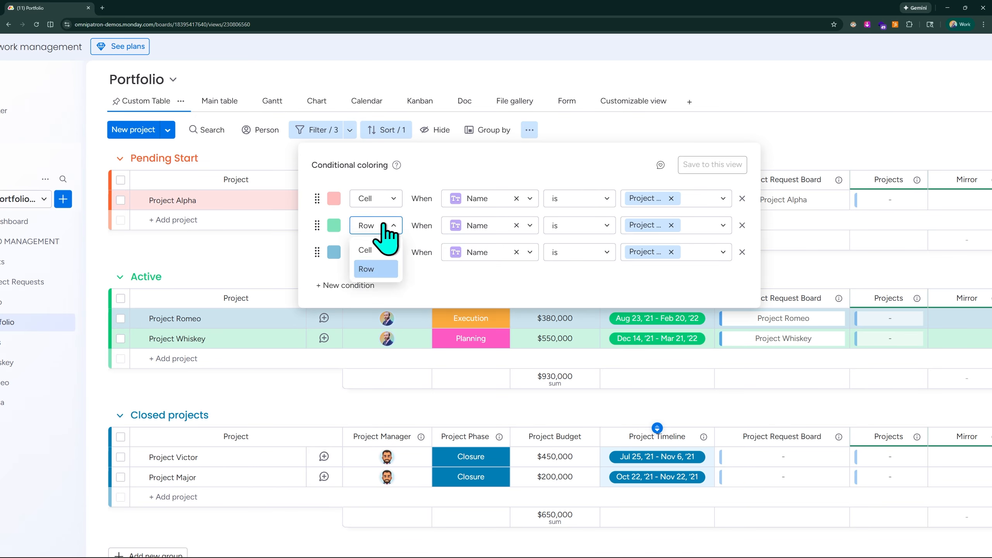
left_click(377, 250)
left_click(385, 255)
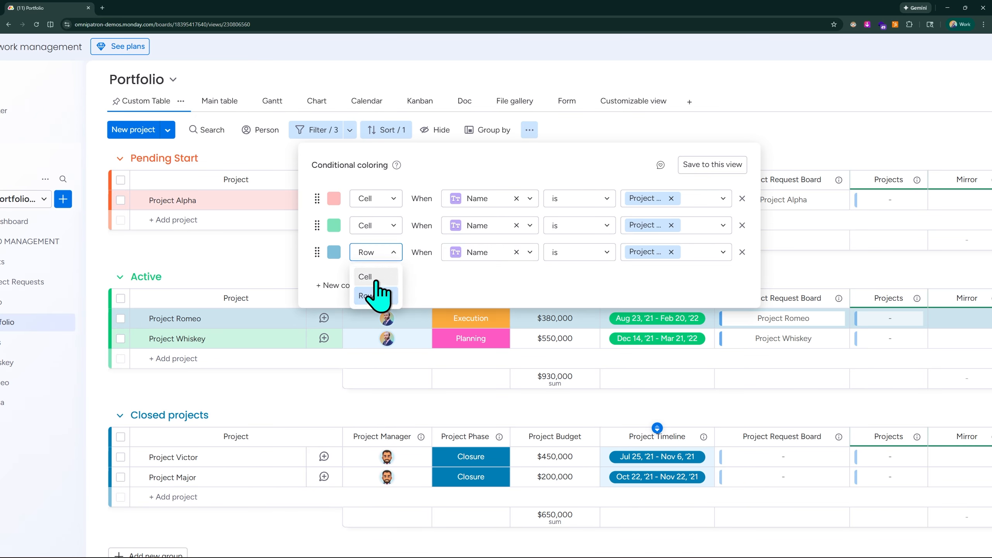
left_click(377, 280)
left_click(725, 165)
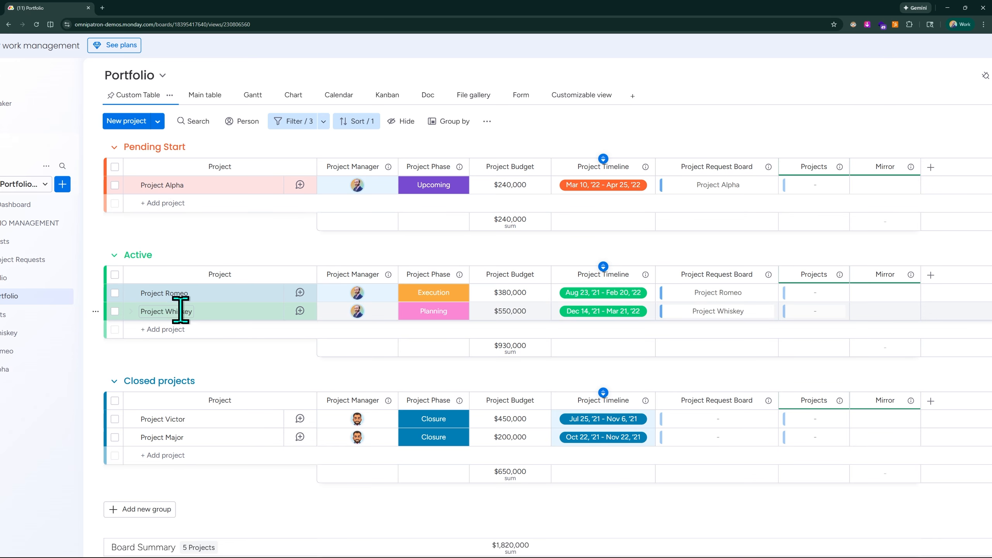
Remove all three conditional coloring rules from the Portfolio board and save the cleared coloring to this view
left_click(487, 122)
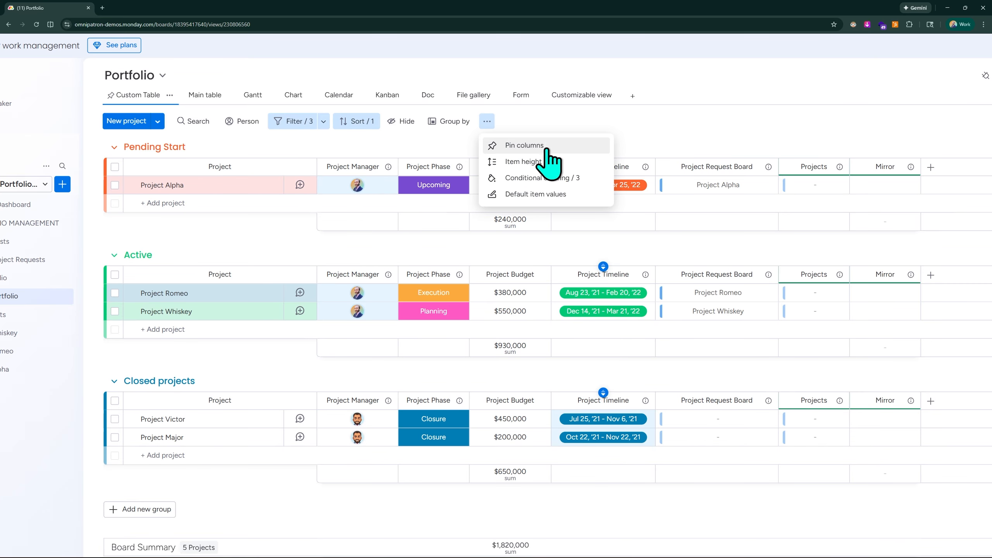
left_click(541, 180)
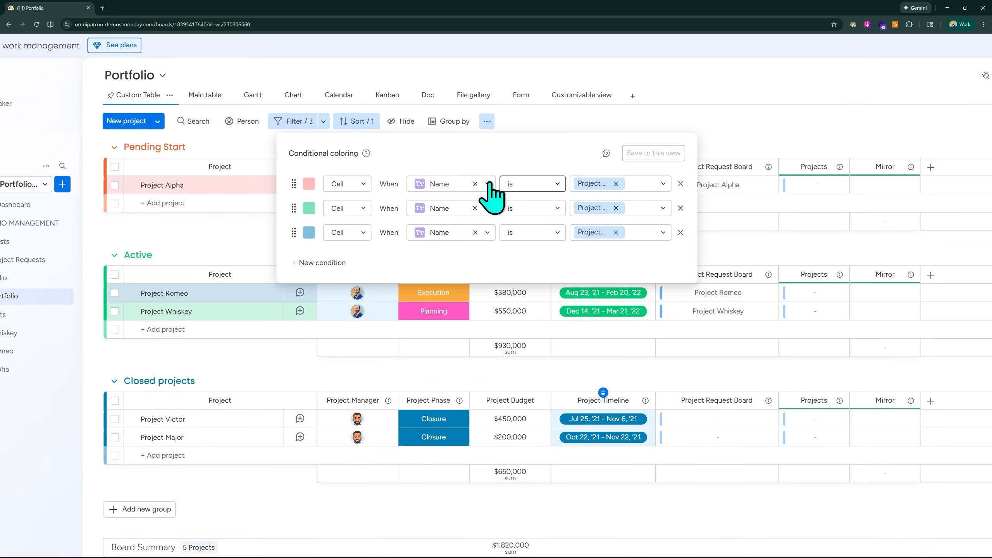
left_click(365, 208)
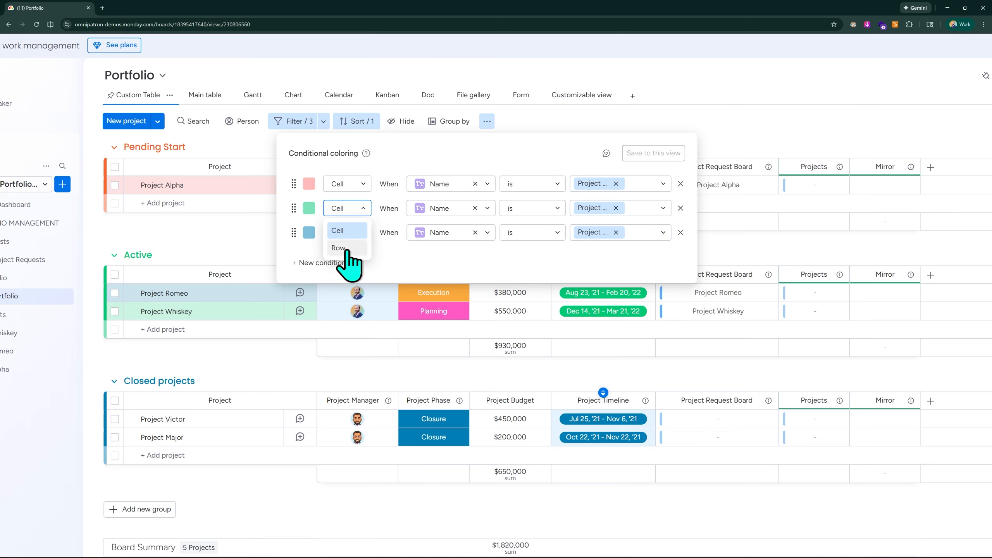
left_click(475, 183)
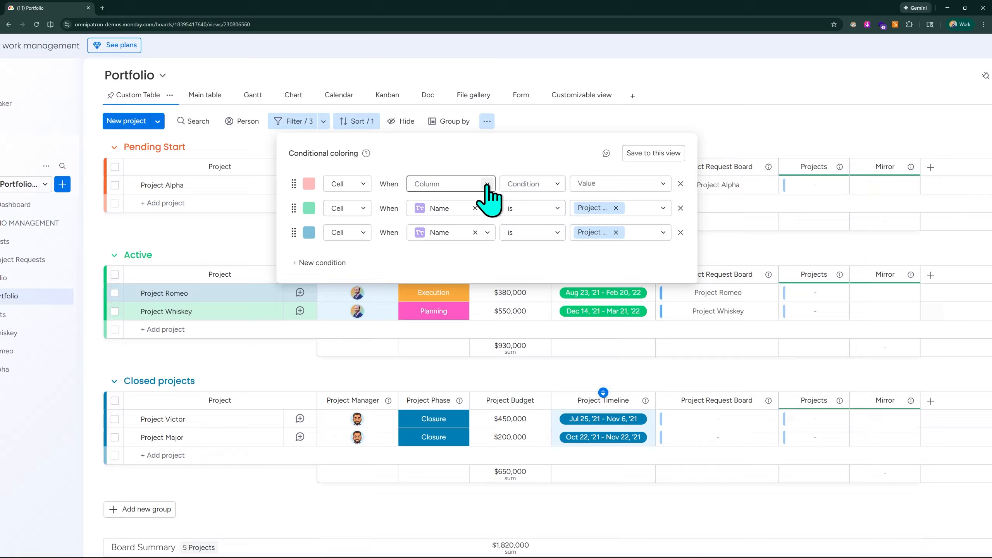
left_click(487, 186)
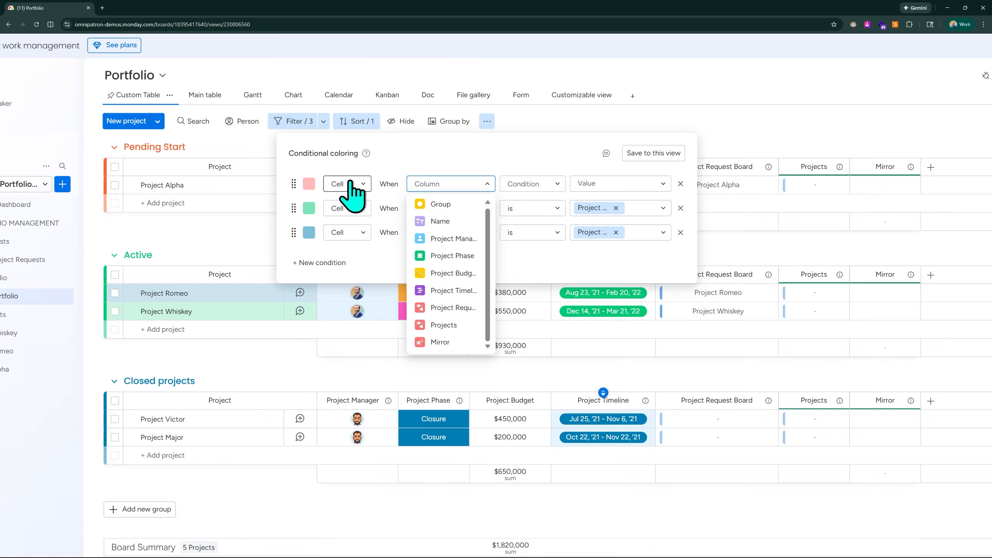
left_click(486, 157)
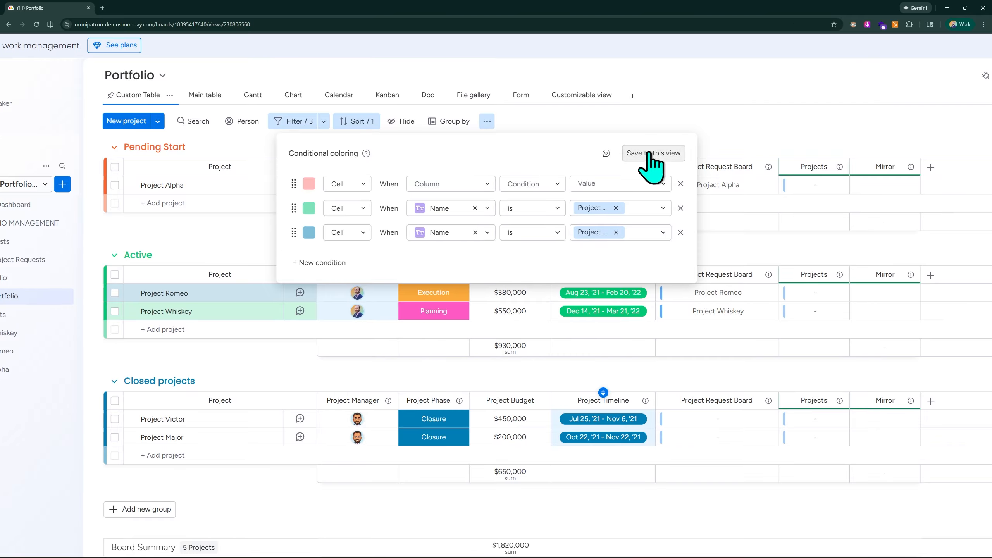
left_click(680, 184)
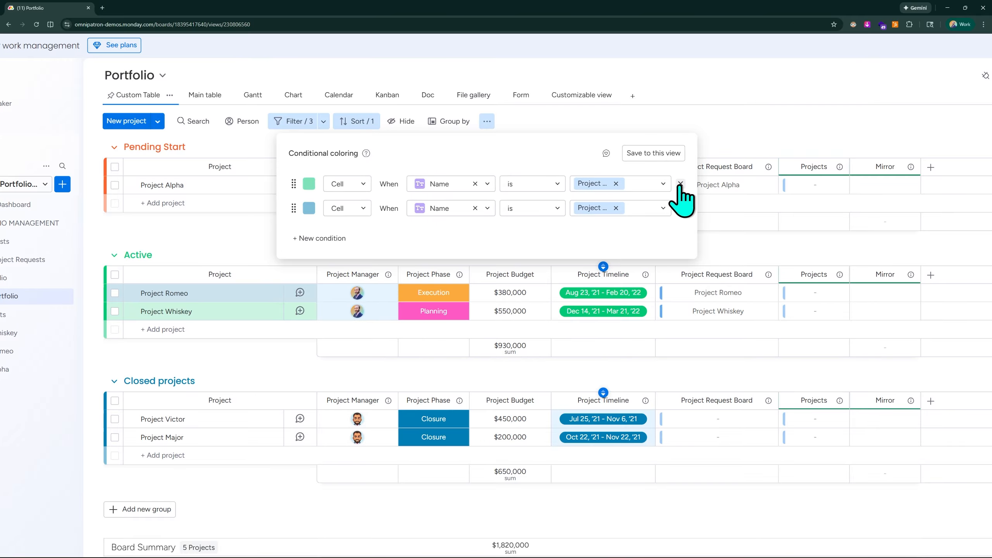
left_click(680, 184)
left_click(680, 183)
left_click(654, 153)
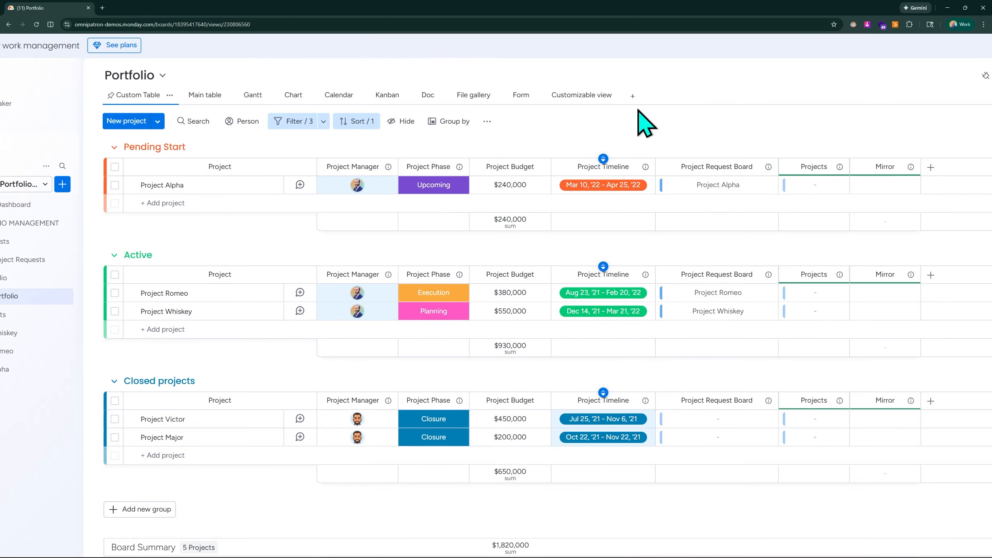
left_click(487, 122)
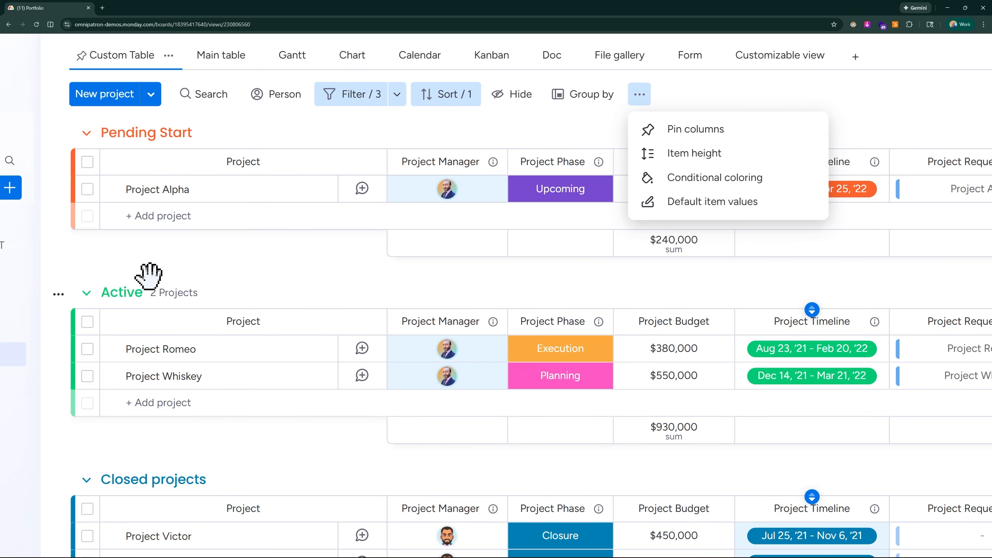
left_click(192, 259)
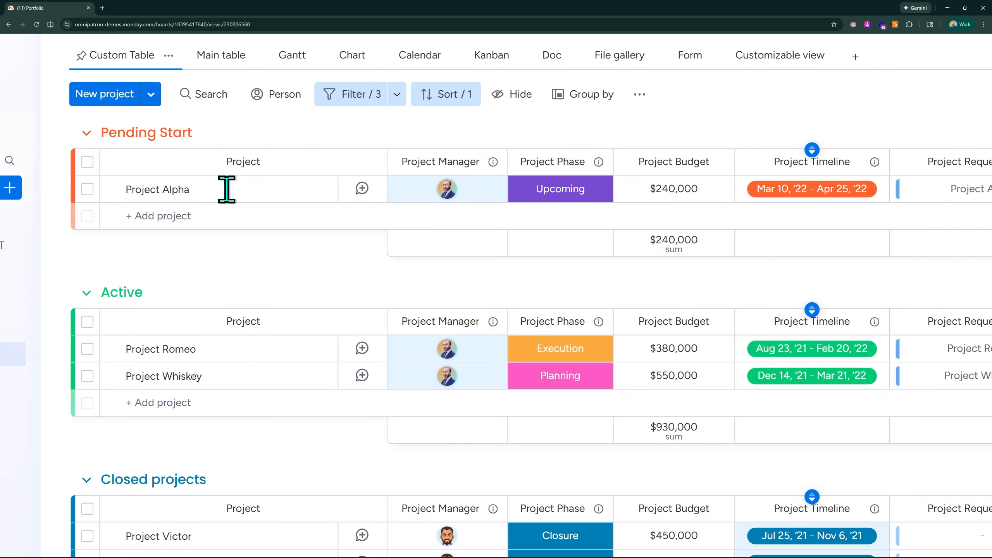
scroll(5, 187, "left", 4)
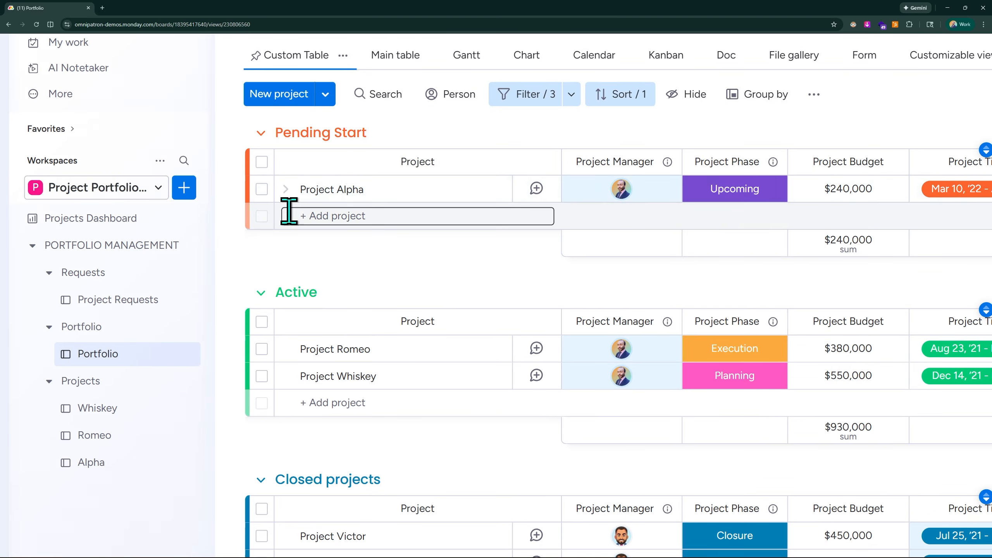
scroll(192, 241, "down", 3)
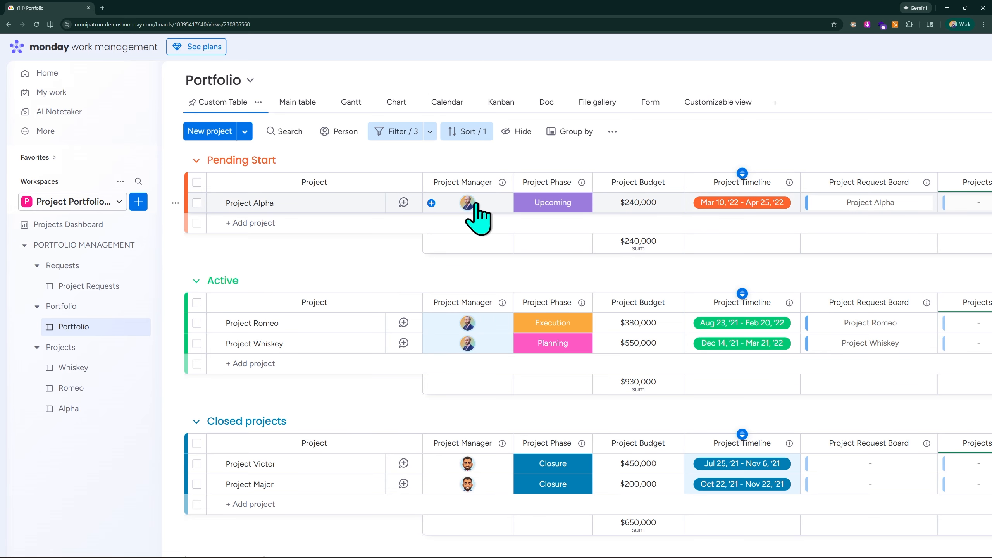
mouse_move(468, 205)
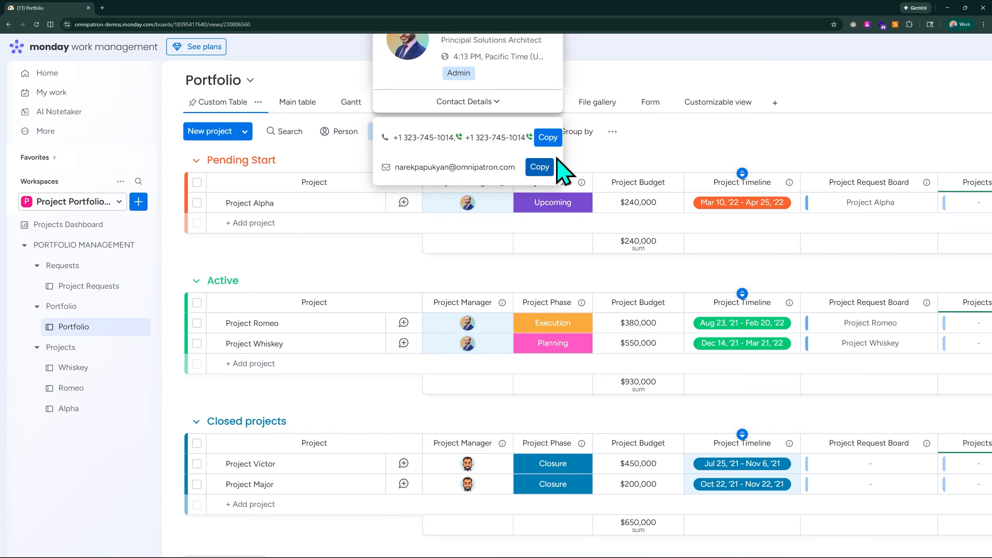
Set the Principal Solutions Architect as the default Project Manager for new projects and save the default values
left_click(611, 132)
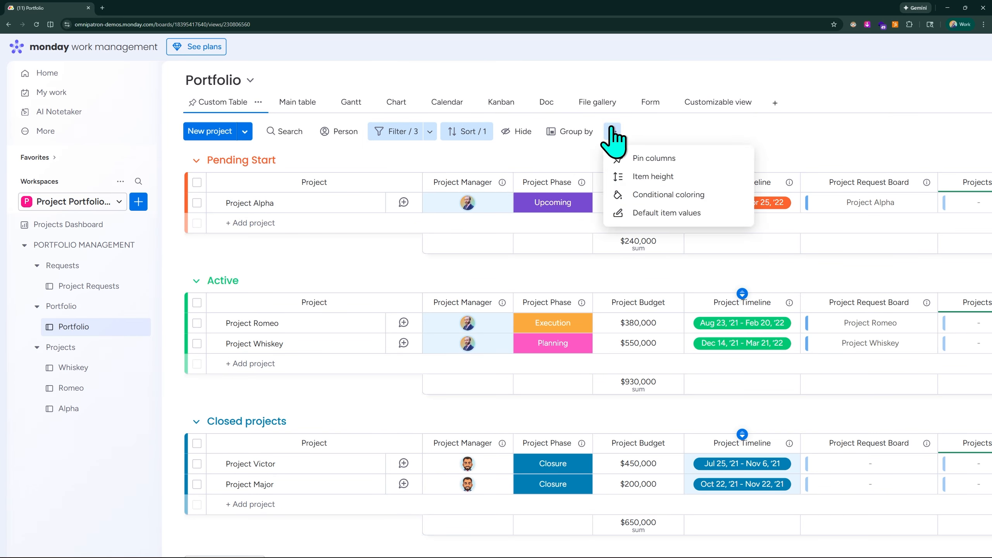
left_click(655, 213)
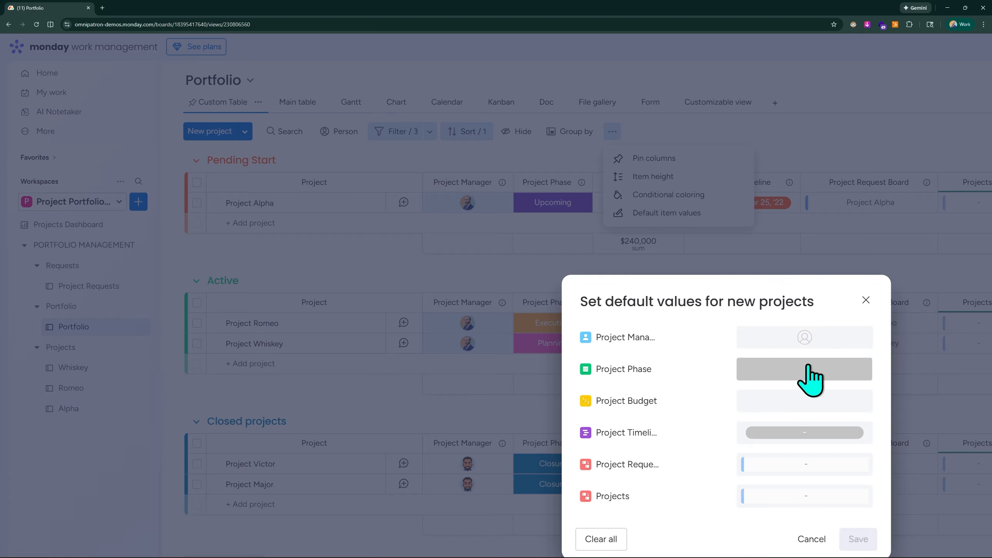
left_click(806, 338)
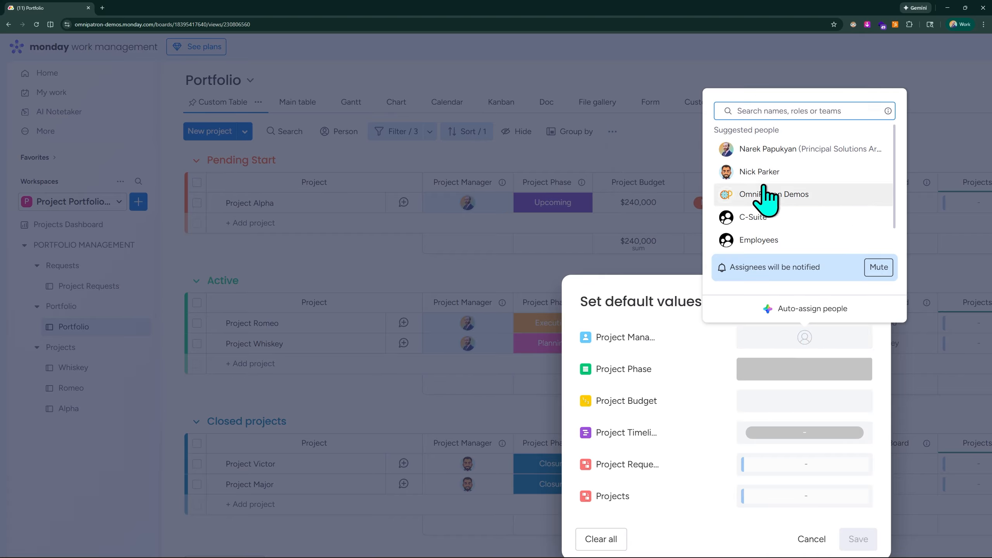
left_click(765, 148)
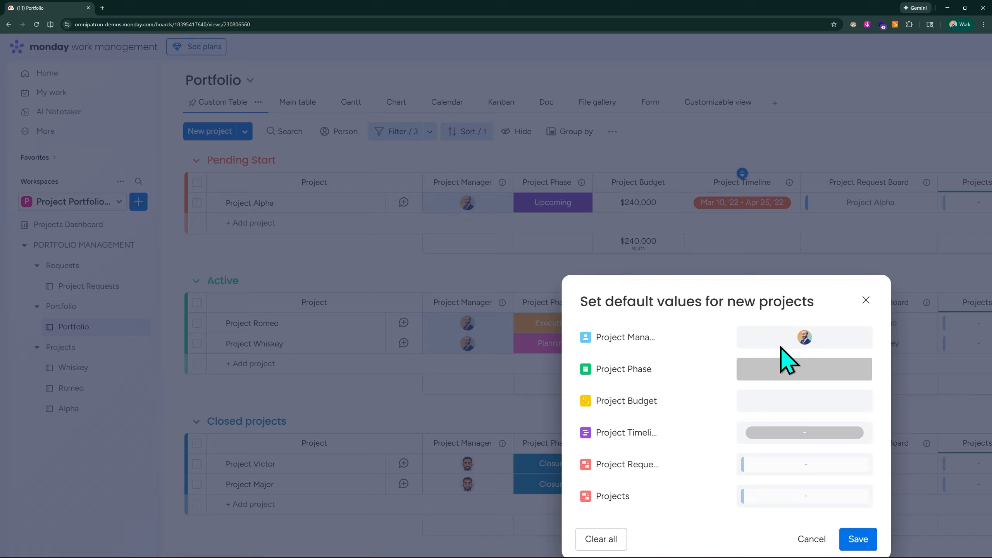
left_click(858, 540)
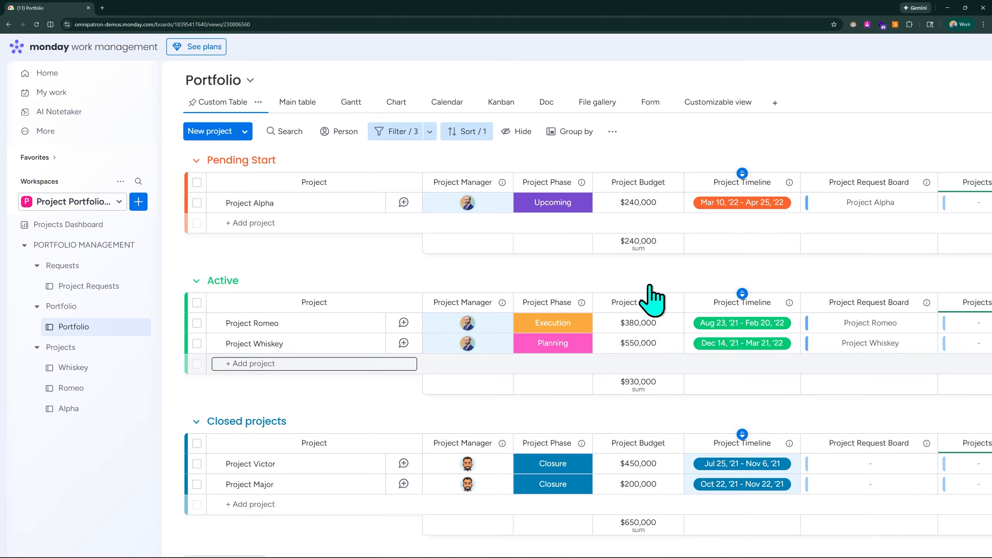
Add a project named ANOTHER PROJECT to the Closed projects group
scroll(465, 284, "down", 2)
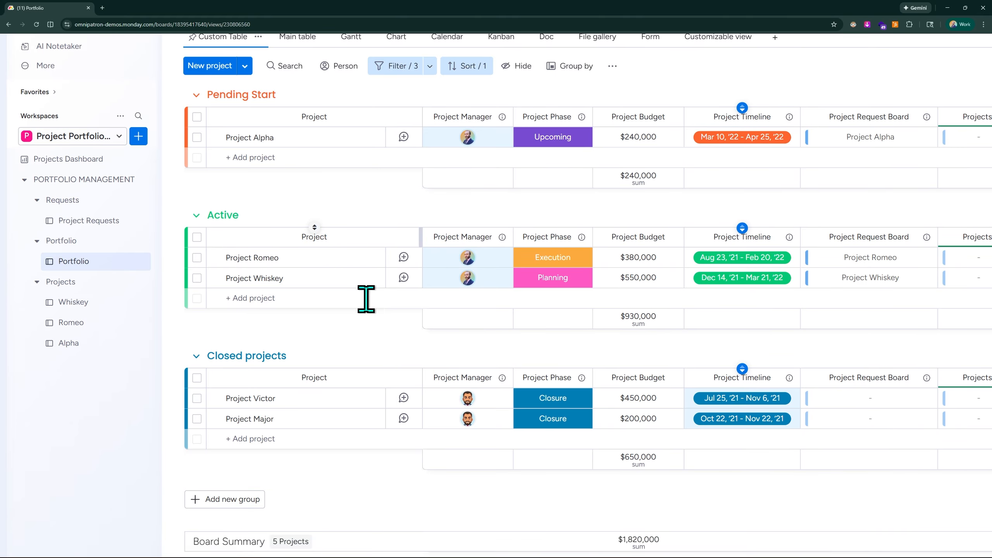
left_click(245, 437)
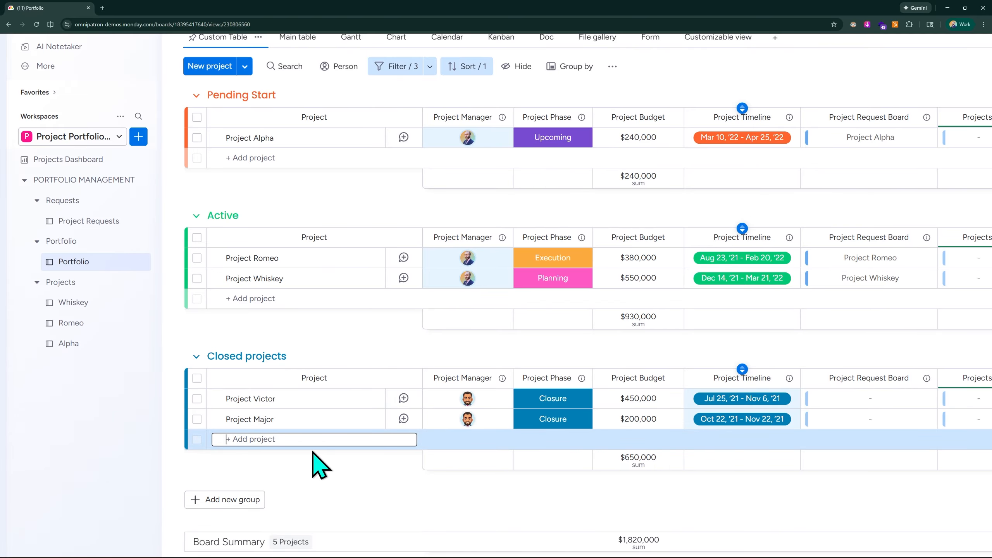
type("ANOTHER PROJECT")
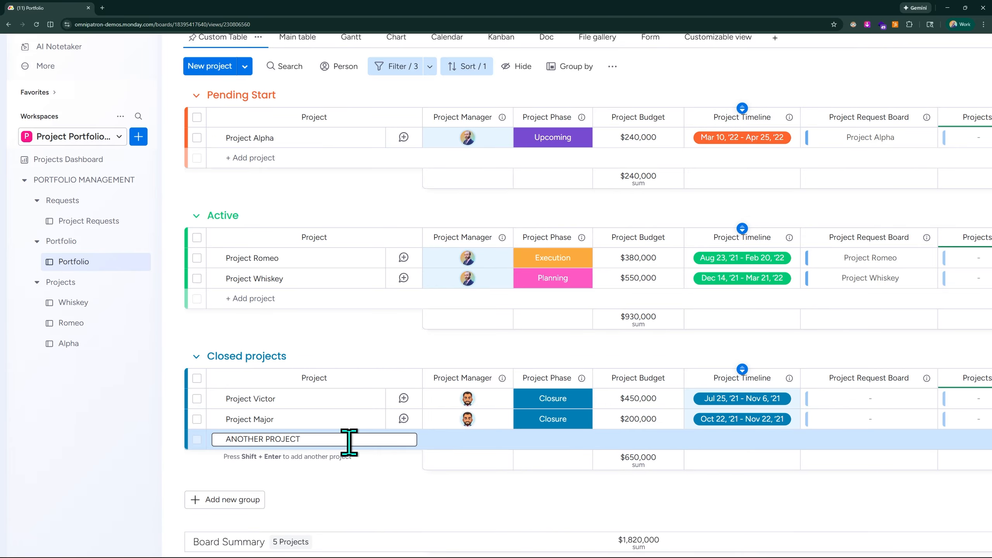
scroll(467, 444, "up", 1)
scroll(466, 444, "up", 3)
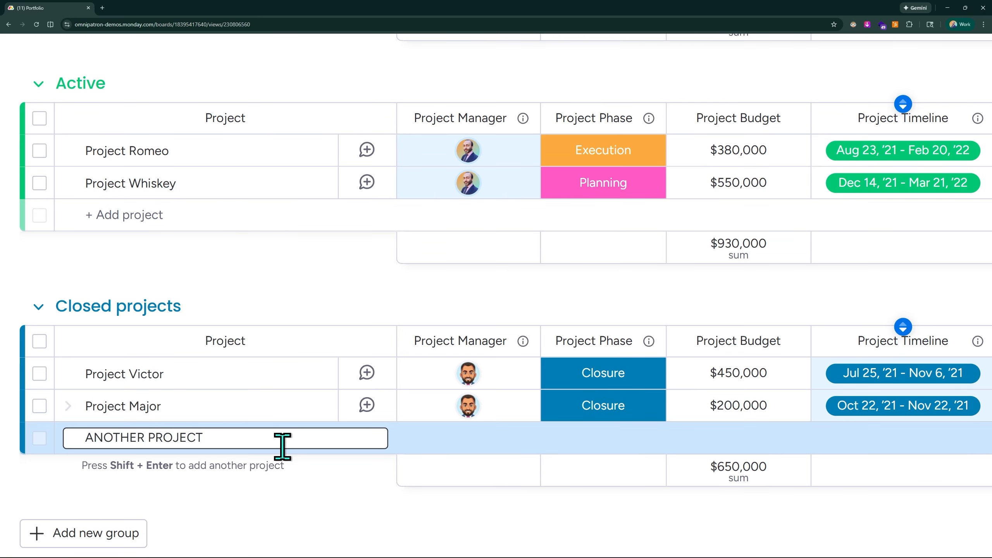
key("Return")
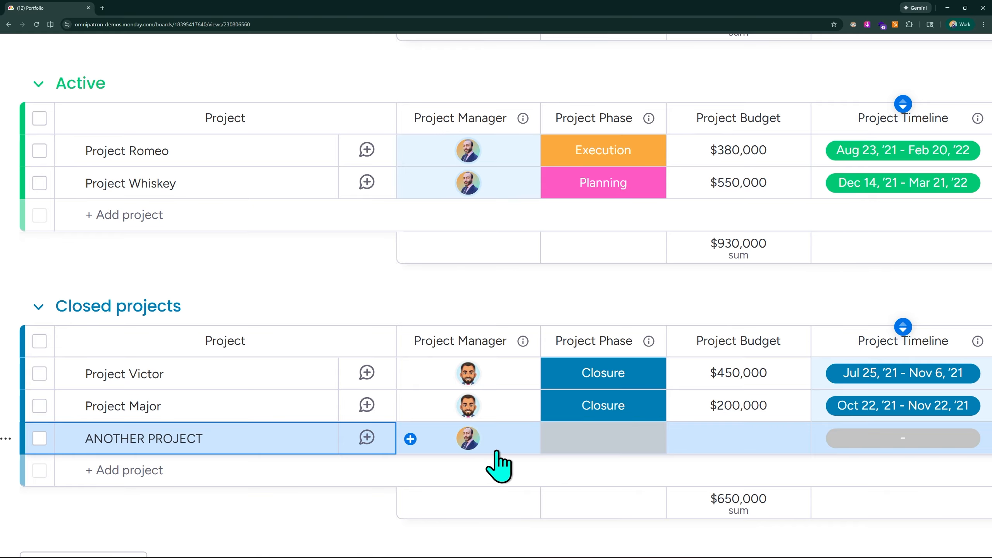
left_click(343, 515)
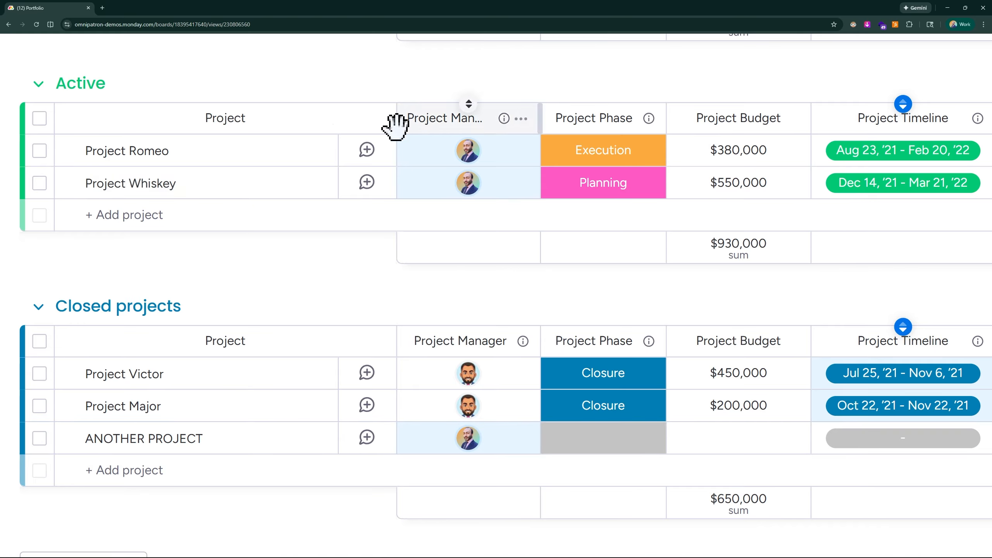
Clear the Project Manager in the default values for new projects and close the dialog
scroll(305, 61, "down", 1)
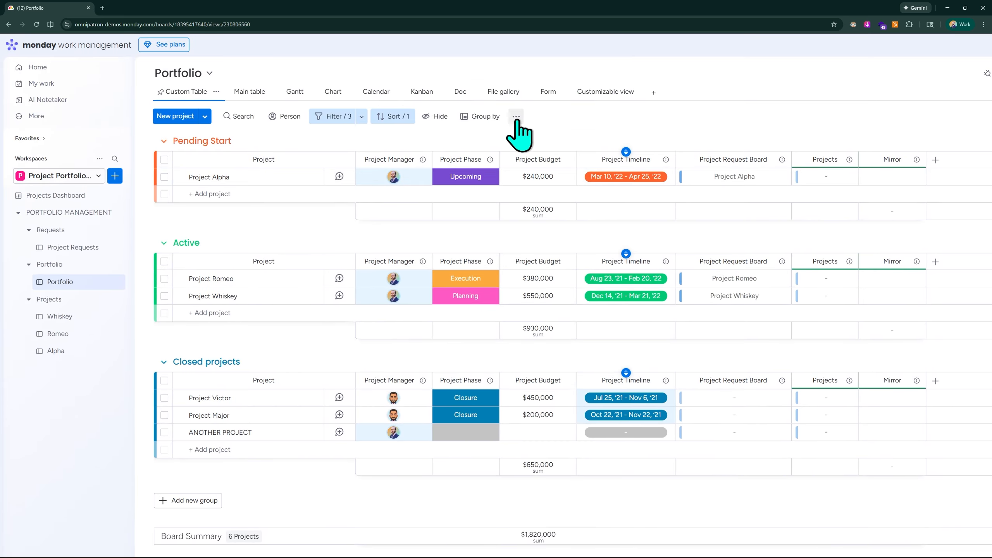
left_click(516, 117)
left_click(555, 185)
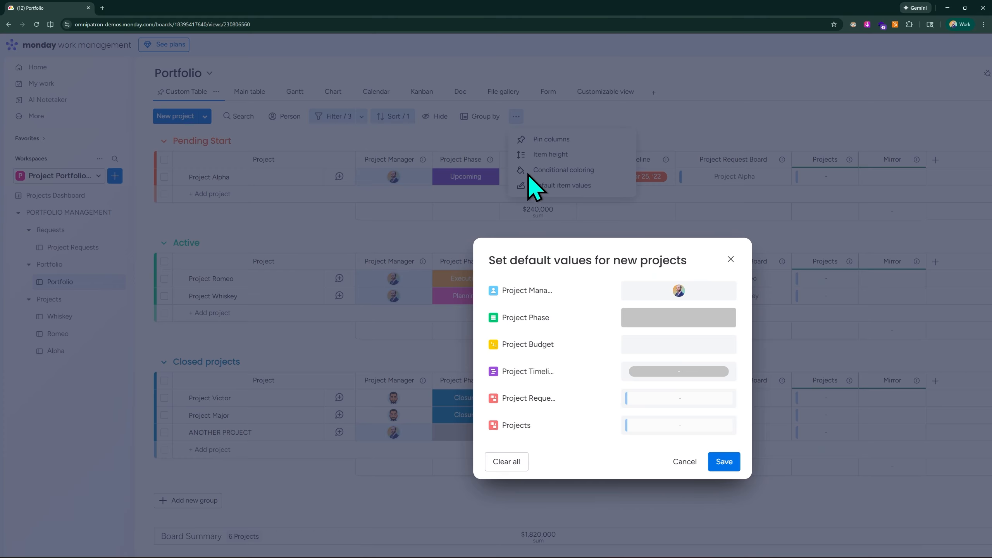
left_click(699, 291)
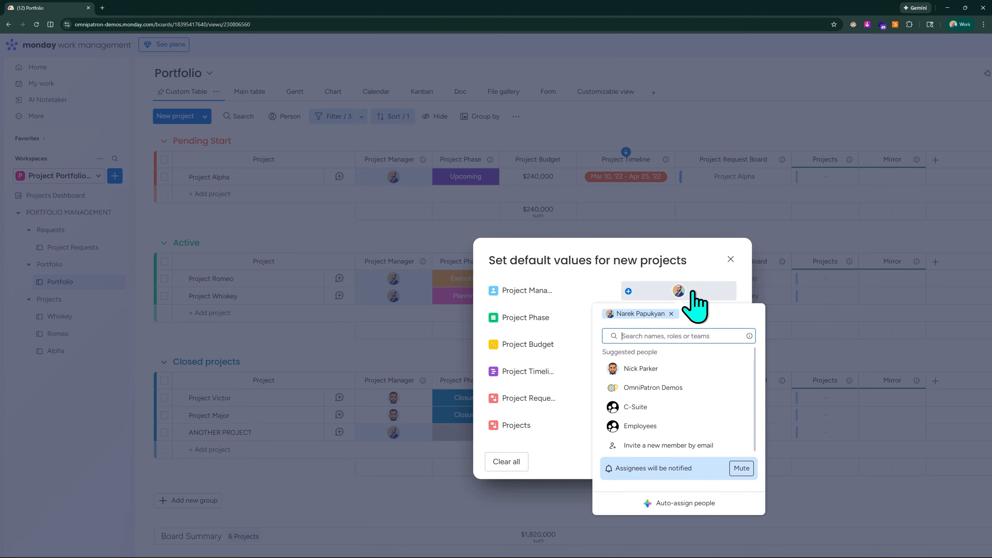
left_click(671, 314)
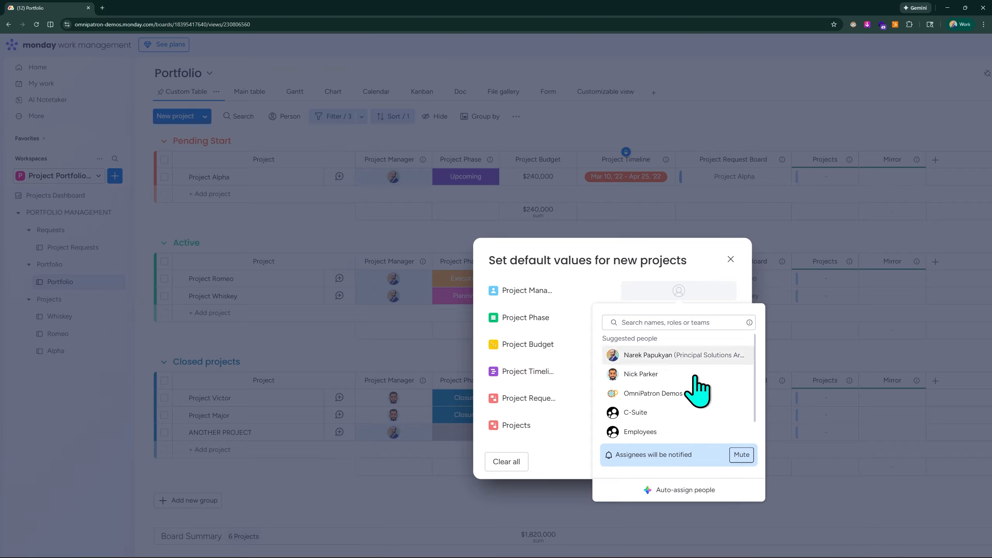
left_click(730, 259)
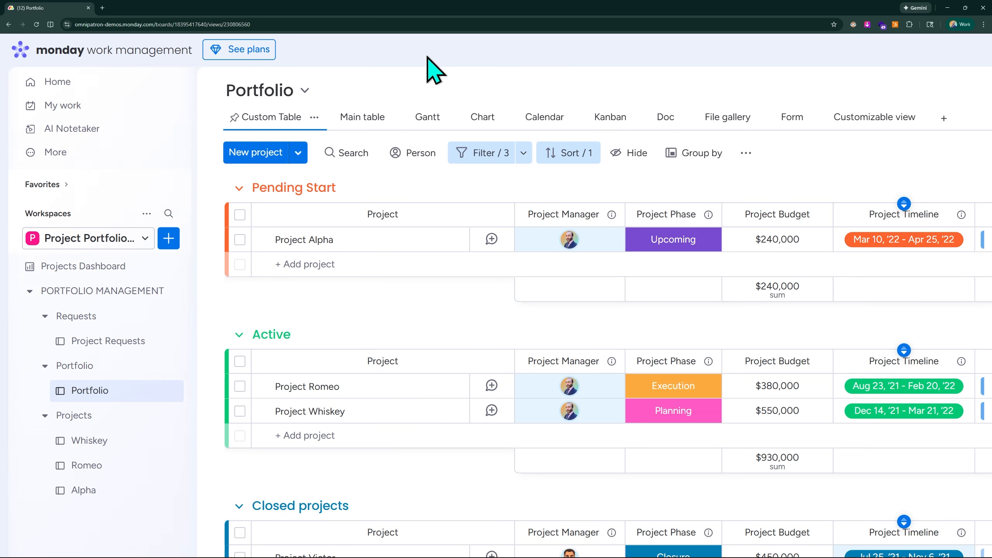
Open the Portfolio board's Gantt view and look over the project timelines
left_click(428, 135)
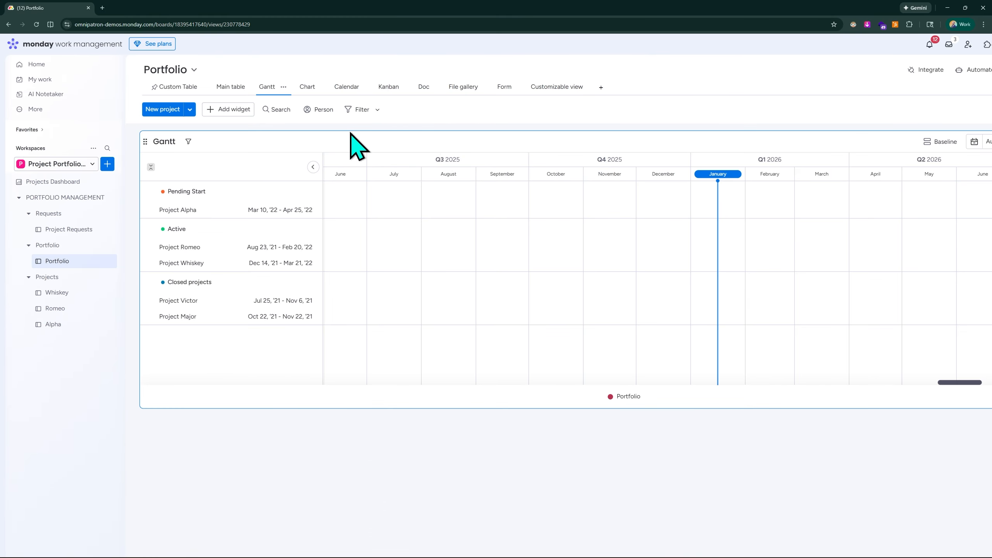
scroll(332, 133, "down", 2)
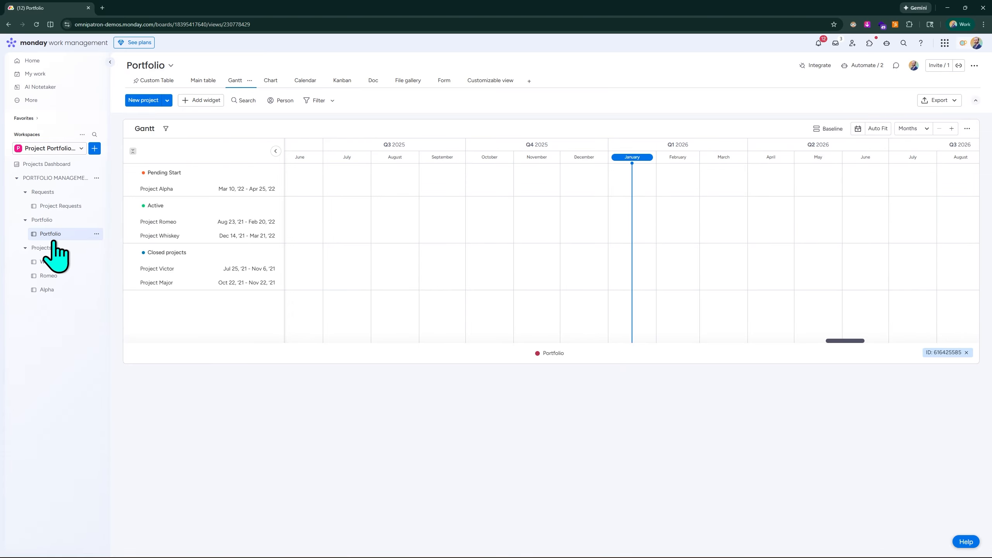
Check the projects in the board's Main table, and auto-fit the Gantt view to show all project timelines
key("ctrl+plus")
key("ctrl+plus")
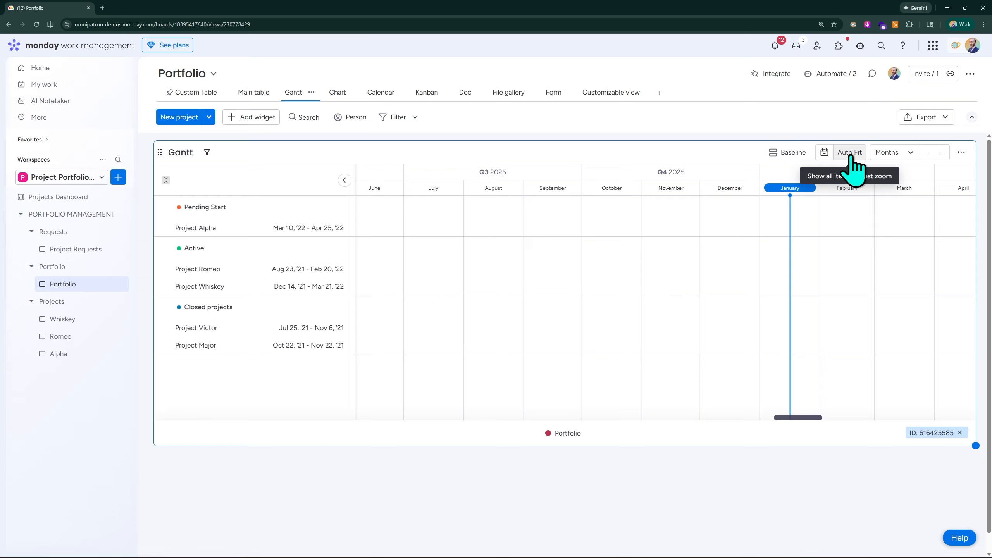
left_click(247, 94)
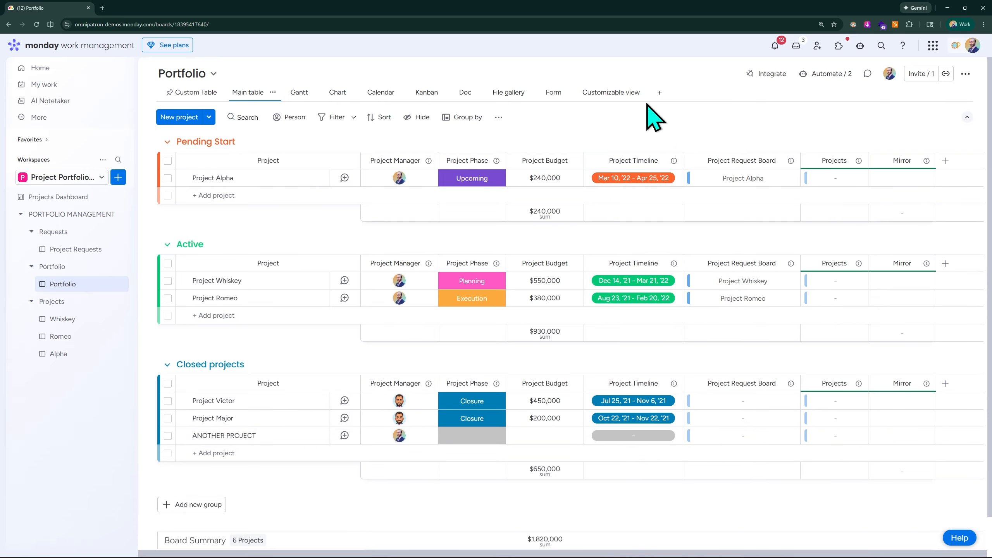
scroll(646, 98, "up", 4)
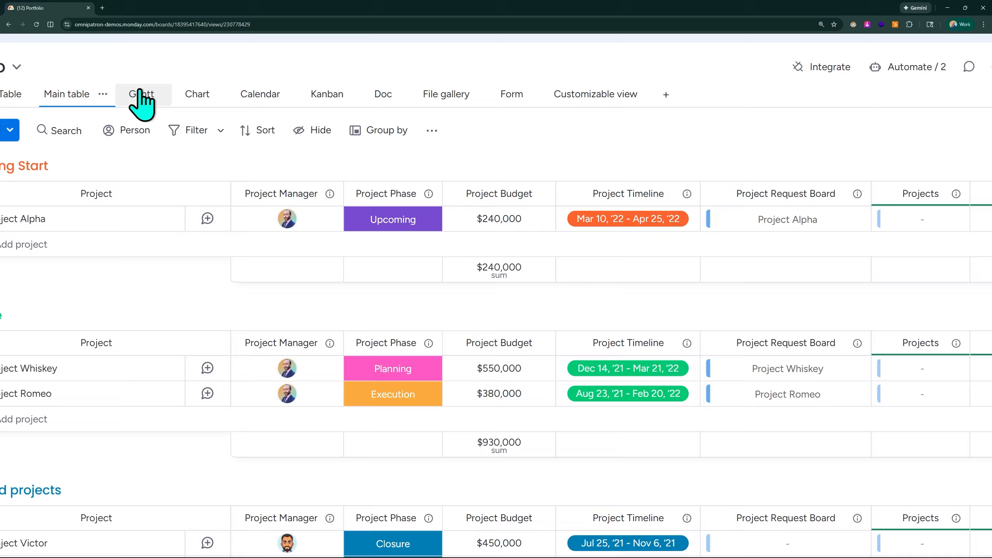
left_click(141, 96)
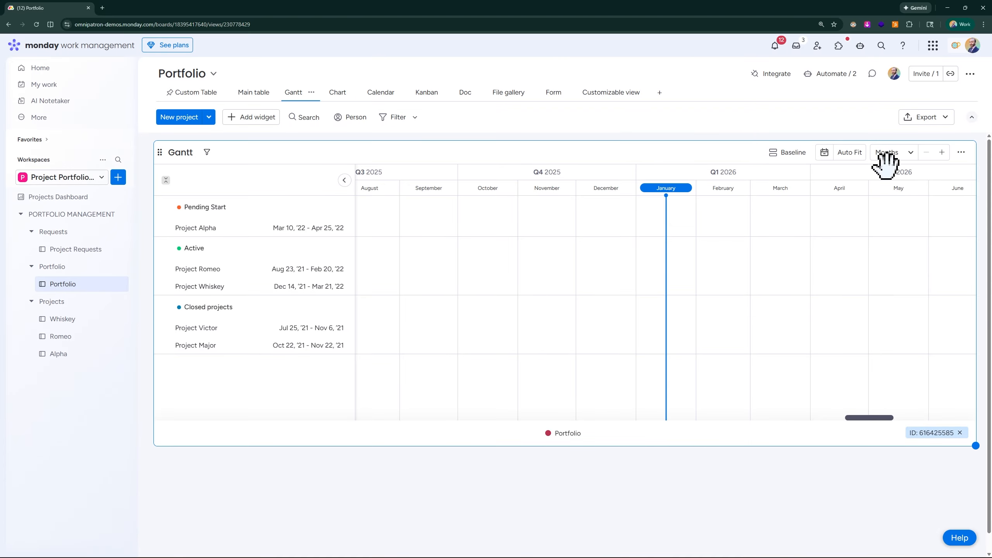
left_click(851, 153)
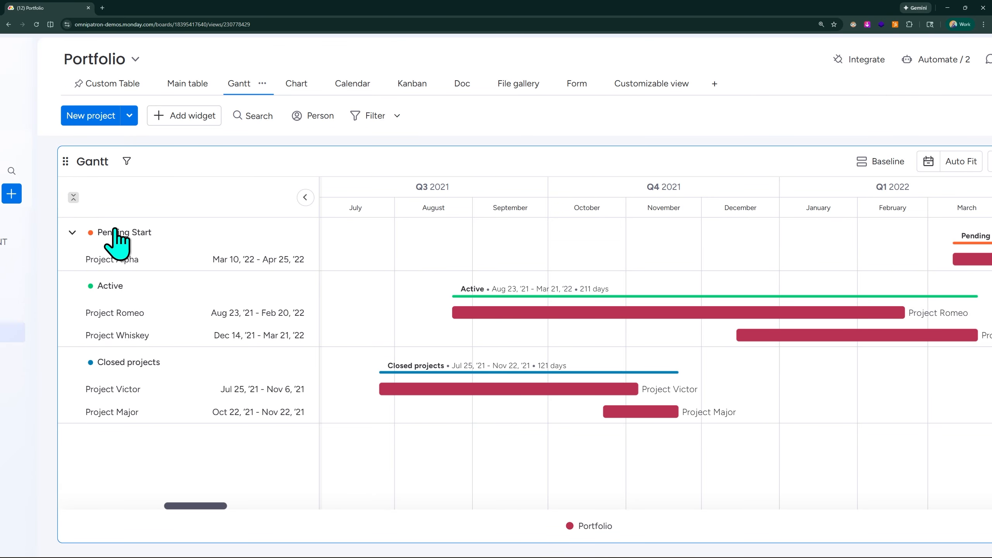
Collapse and re-expand the Pending Start and Active groups in the Gantt chart
left_click(72, 232)
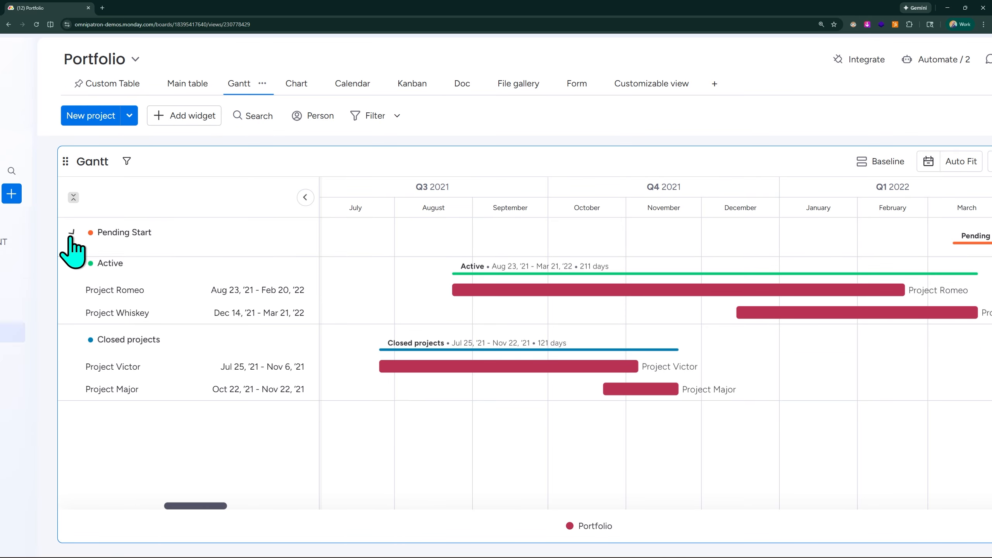
left_click(72, 233)
left_click(72, 286)
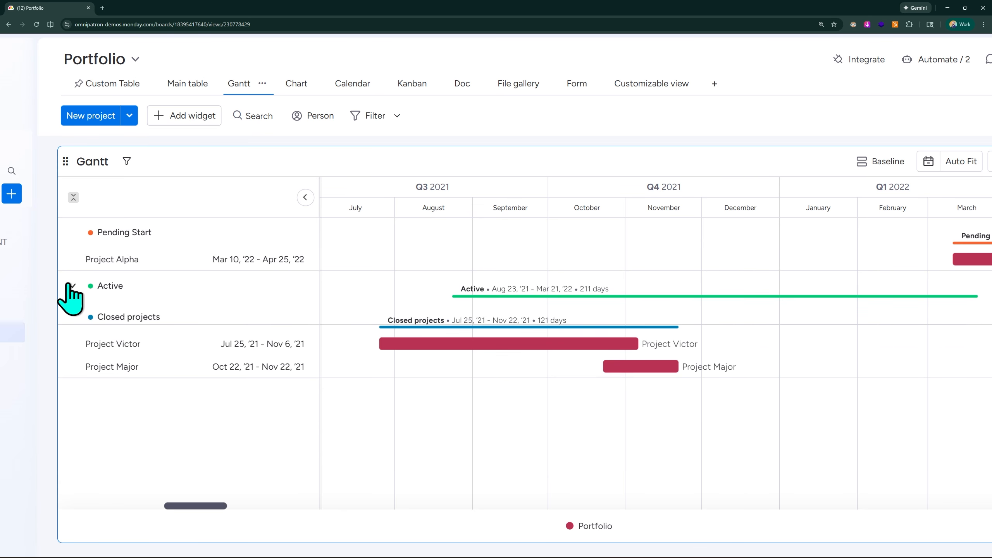
left_click(72, 286)
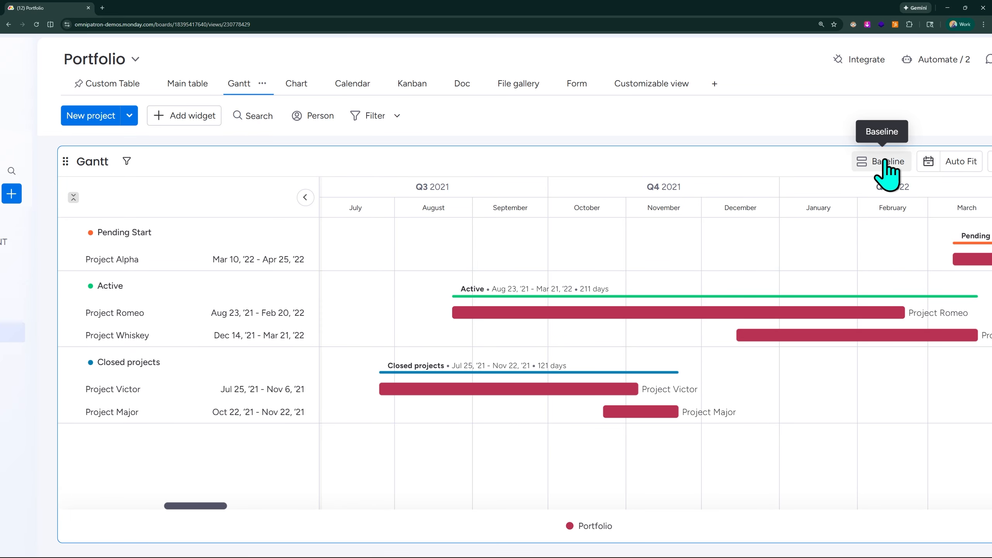
Examine the Baselines options for adding a snapshot and showing a baseline, and close the widget settings
left_click(835, 162)
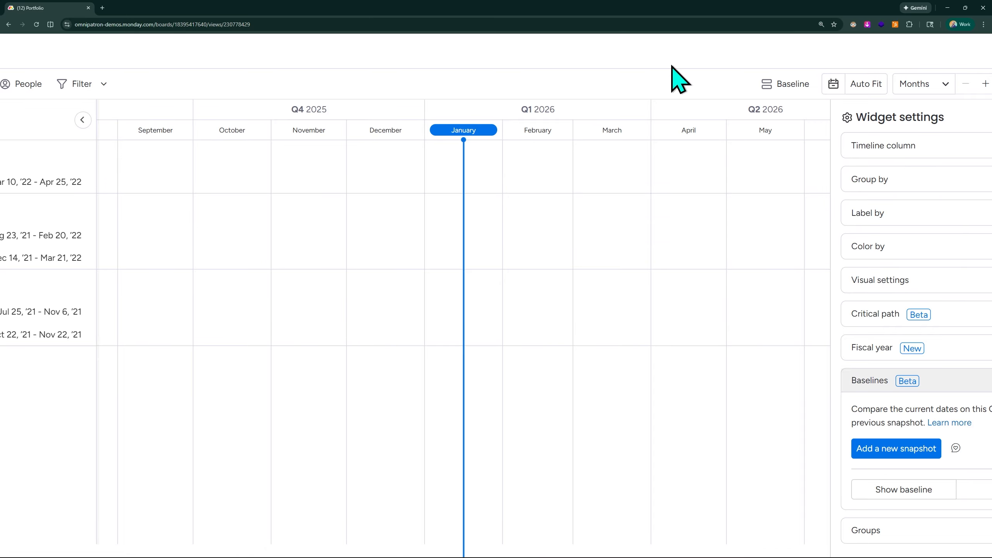
scroll(671, 67, "down", 3)
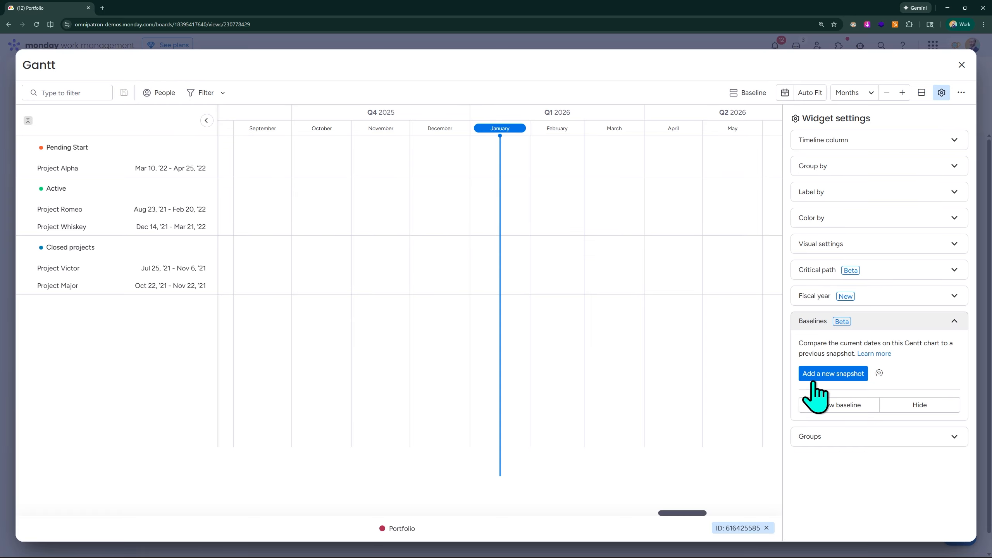
left_click(955, 63)
scroll(851, 126, "up", 3)
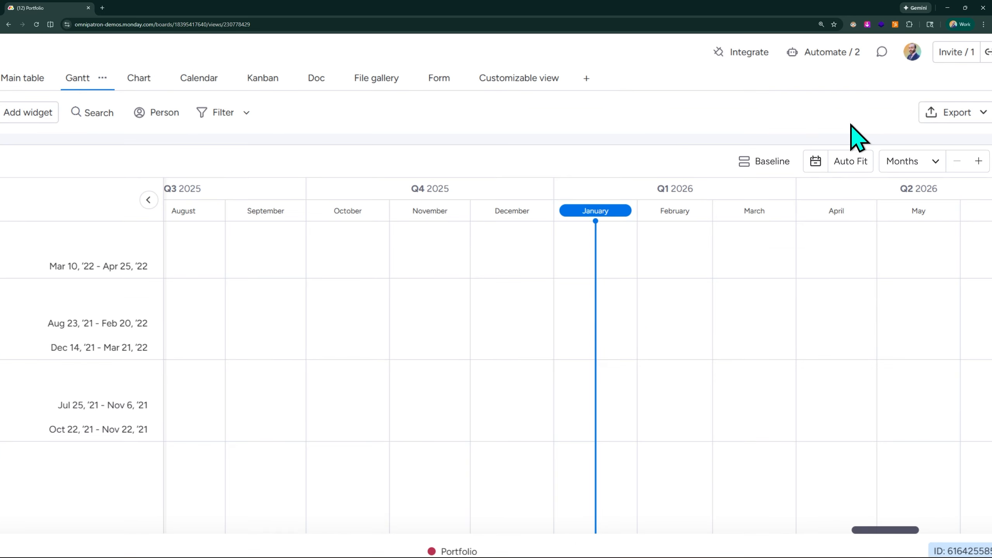
Bring the Gantt timeline to today's date, look over the surrounding months, and auto-fit the chart to all projects
scroll(851, 126, "right", 2)
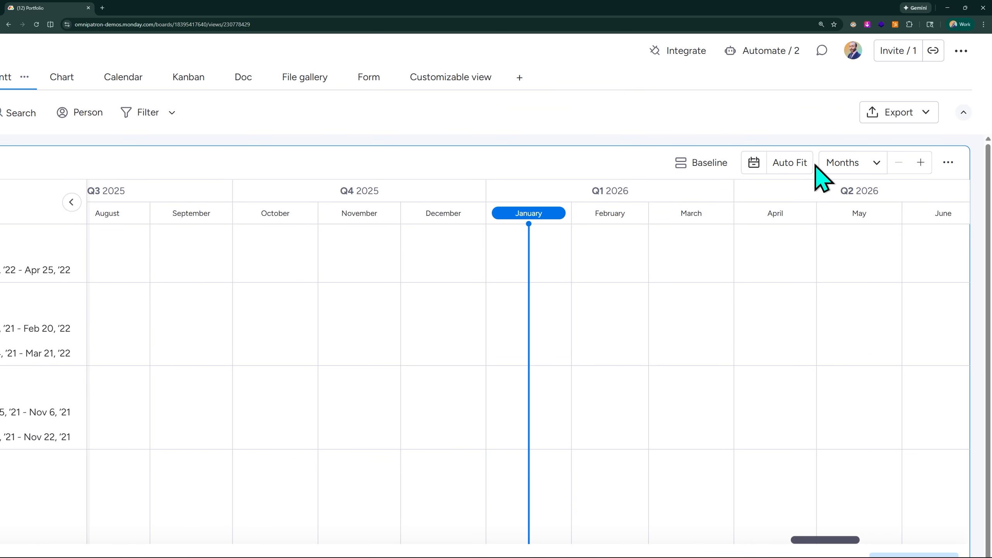
left_click(755, 161)
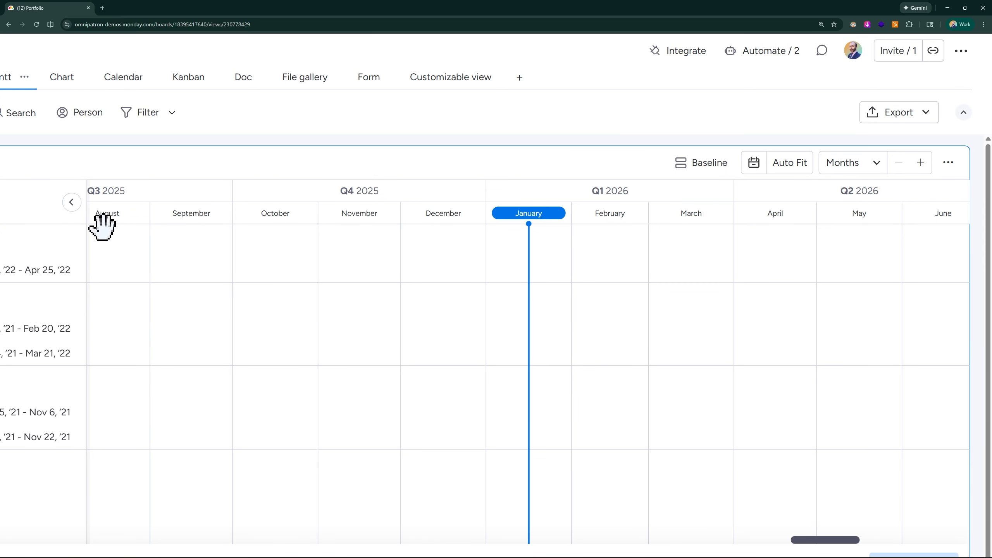
scroll(102, 224, "left", 5)
scroll(58, 164, "left", 4)
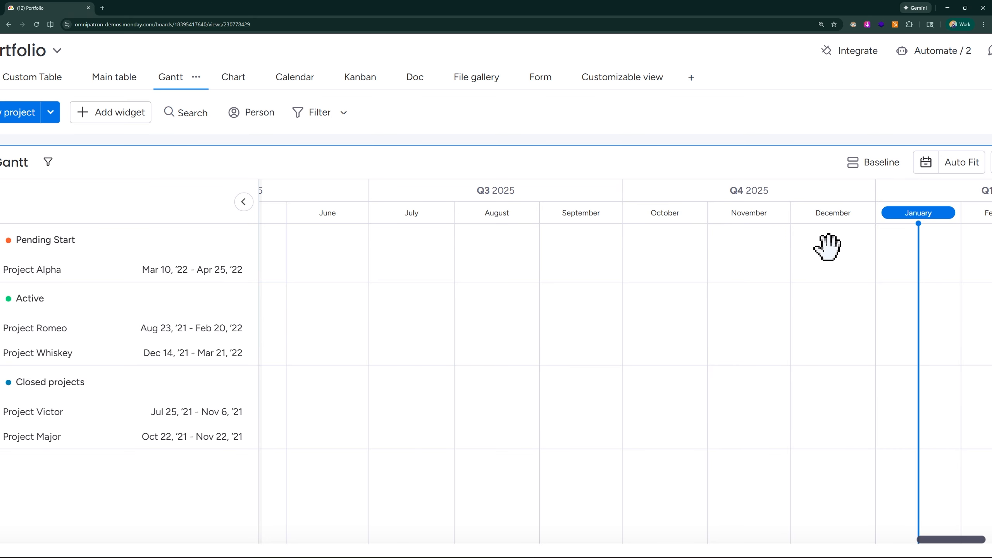
scroll(708, 168, "down", 1)
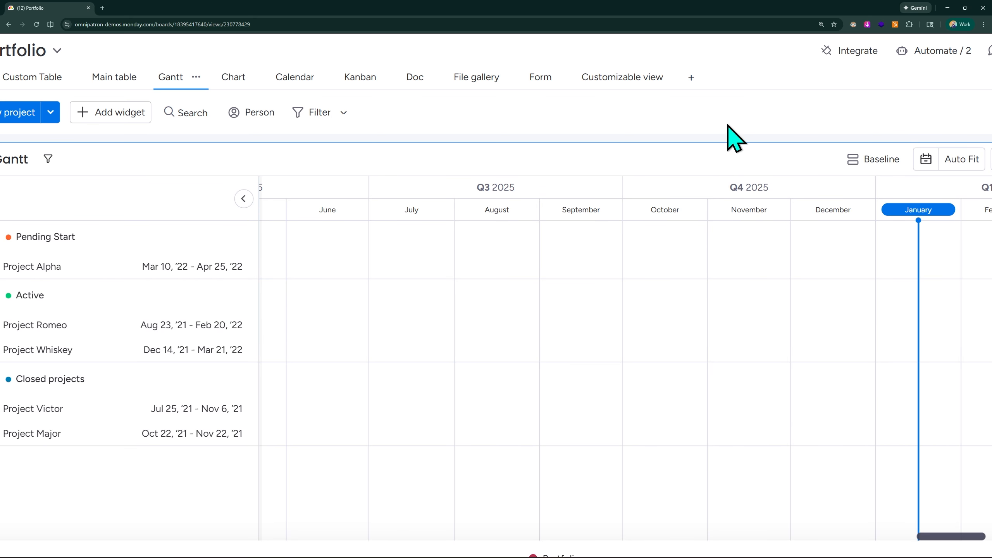
scroll(735, 137, "right", 4)
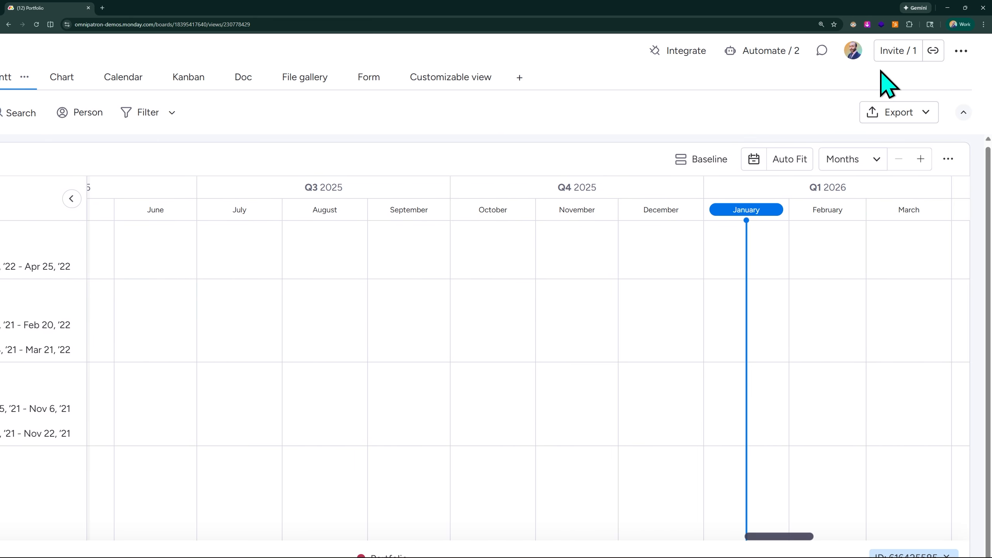
left_click(797, 160)
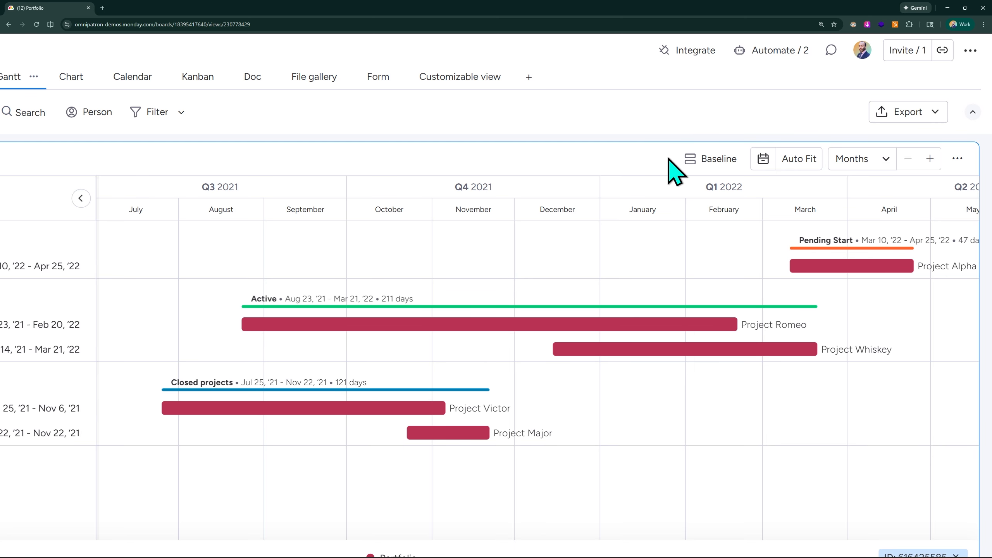
scroll(668, 156, "down", 4)
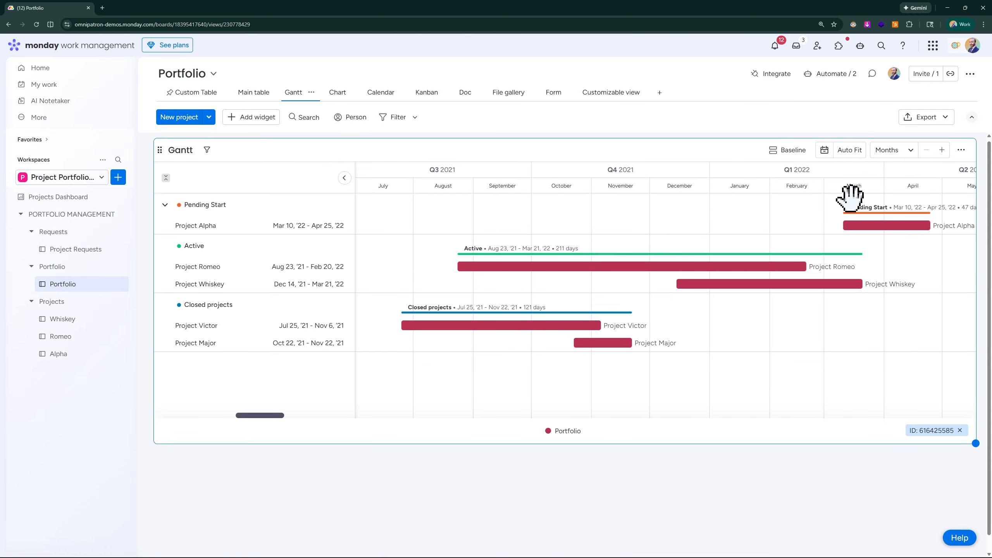
Try the Weeks, Quarters, Years and Months time scales on the Gantt chart
left_click(913, 152)
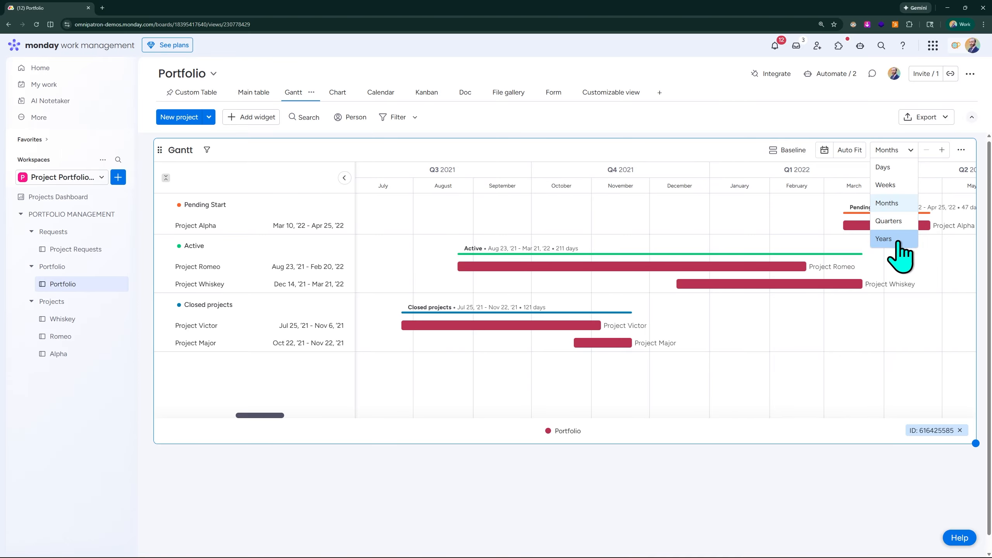
left_click(890, 185)
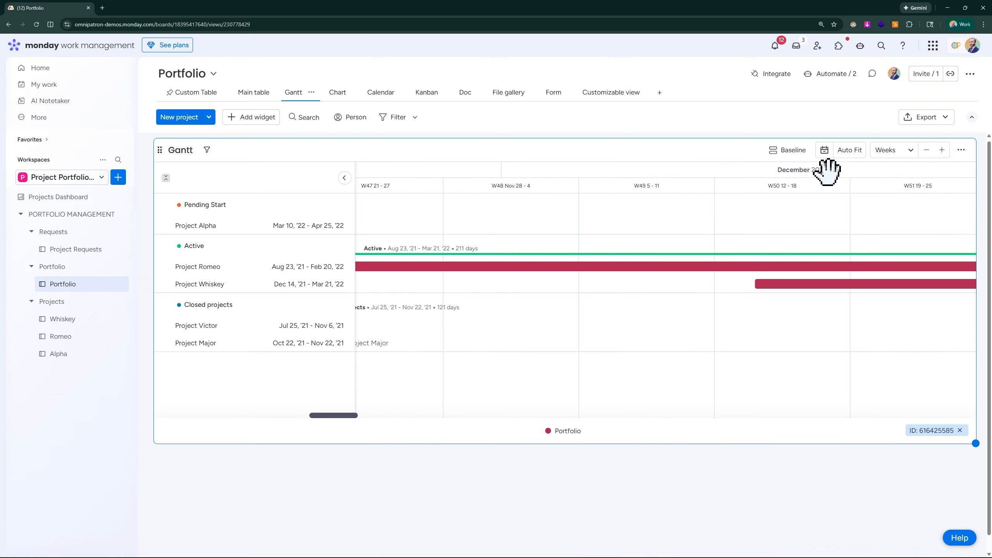
left_click(906, 150)
left_click(890, 221)
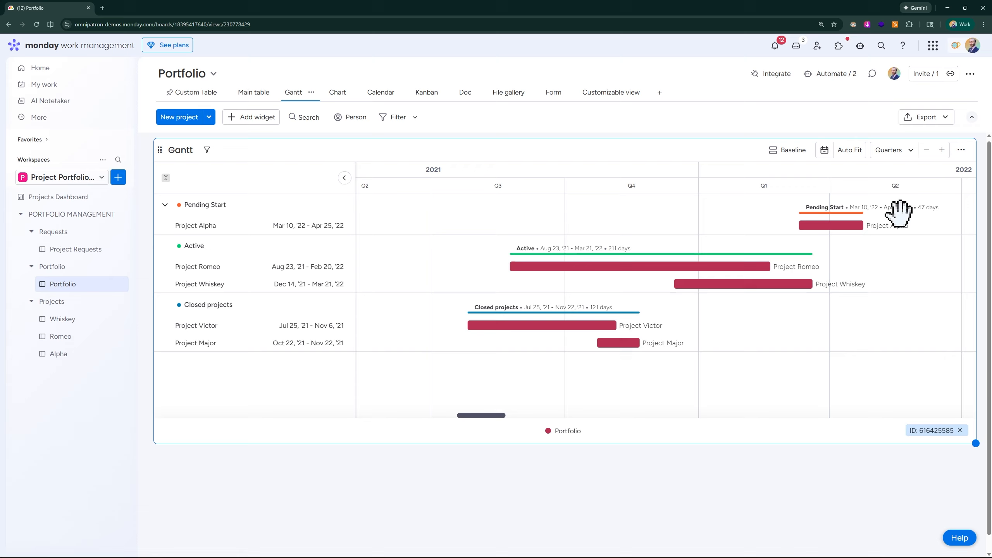
left_click(903, 157)
left_click(895, 237)
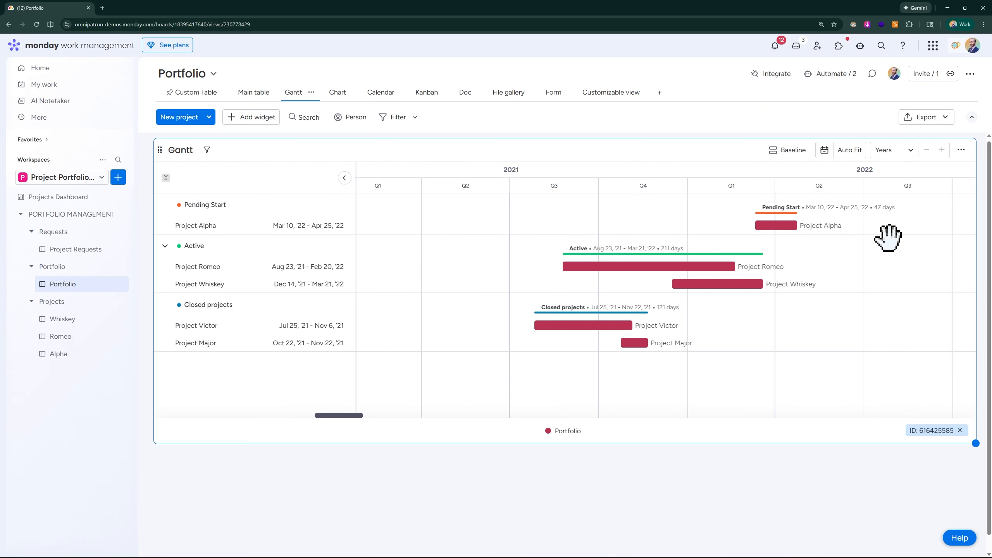
left_click(898, 153)
left_click(894, 203)
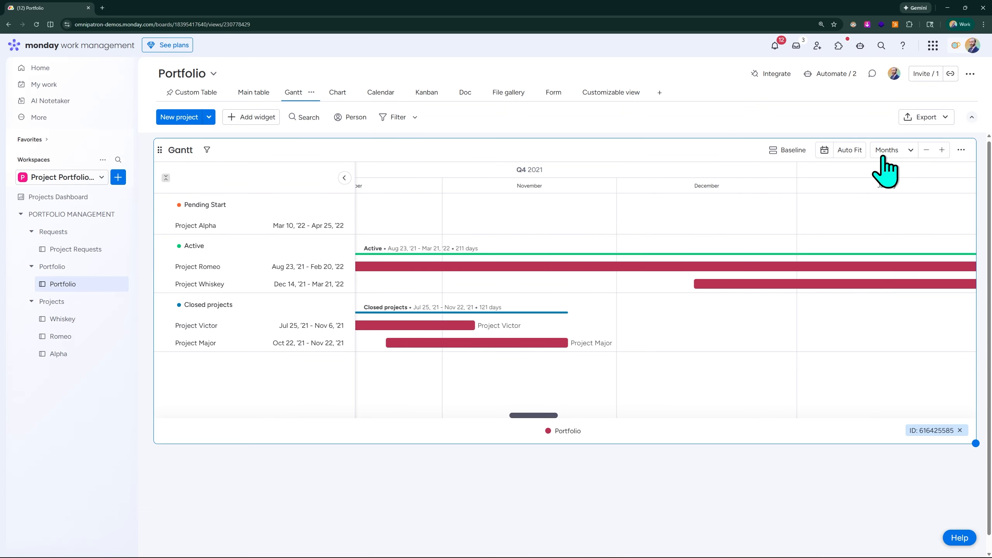
Set the Gantt chart's time scale to Quarters and try its timeline zoom controls
left_click(899, 152)
left_click(890, 221)
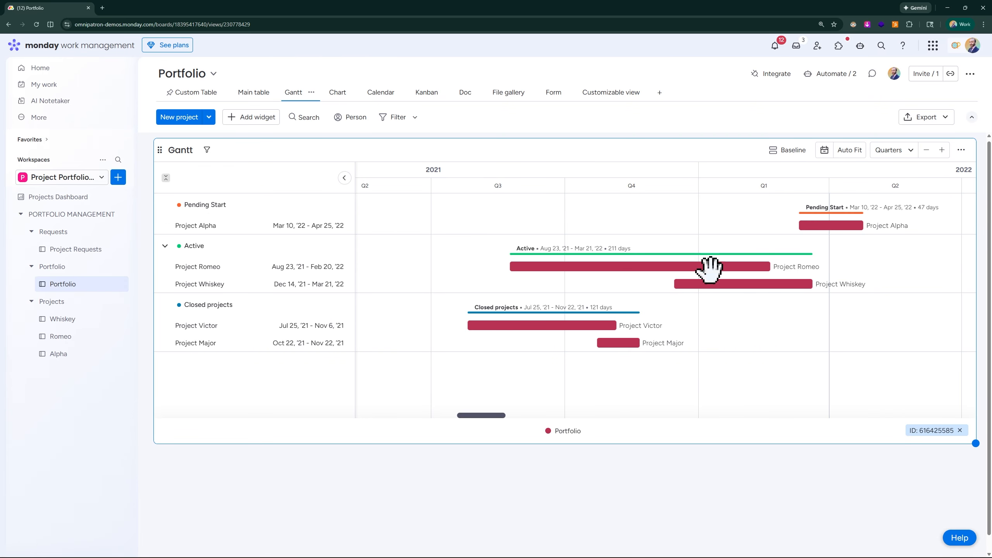
left_click(942, 150)
left_click(940, 151)
left_click(933, 153)
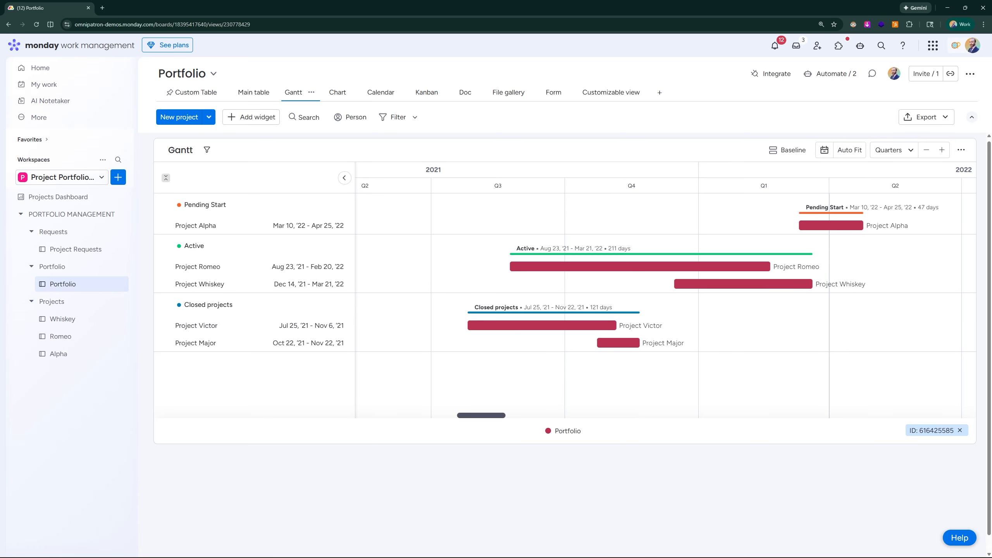
Look over the Gantt widget's options and open its settings
left_click(962, 151)
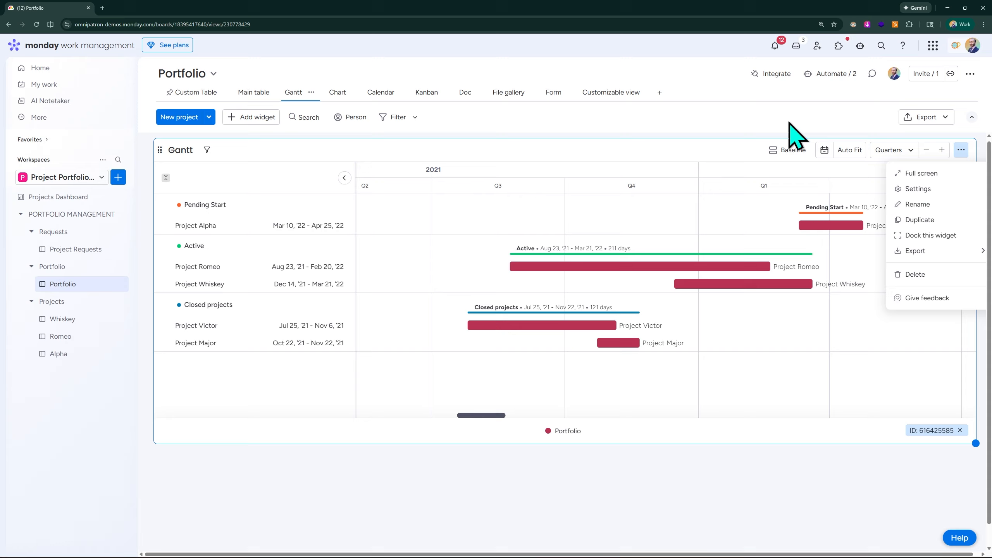
left_click(486, 115)
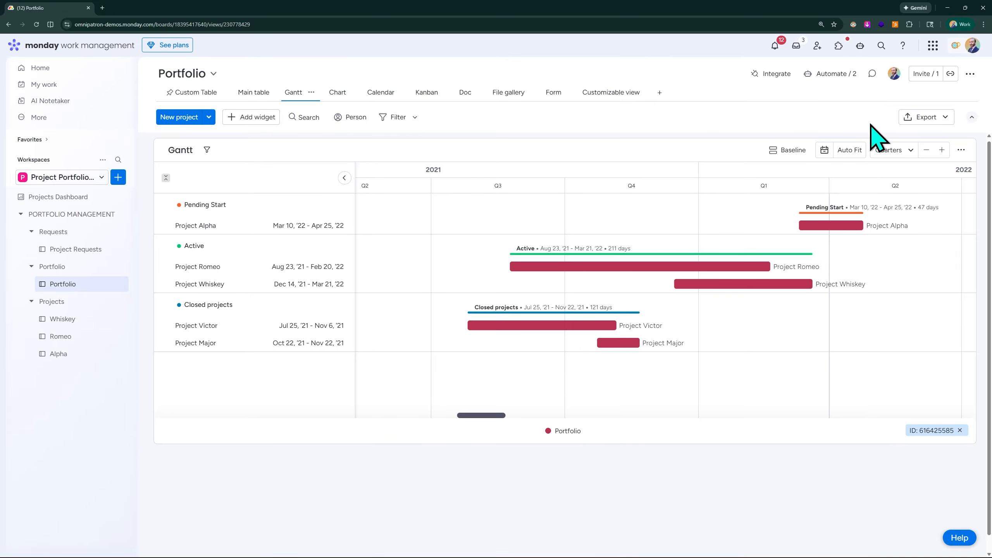
left_click(961, 149)
left_click(940, 188)
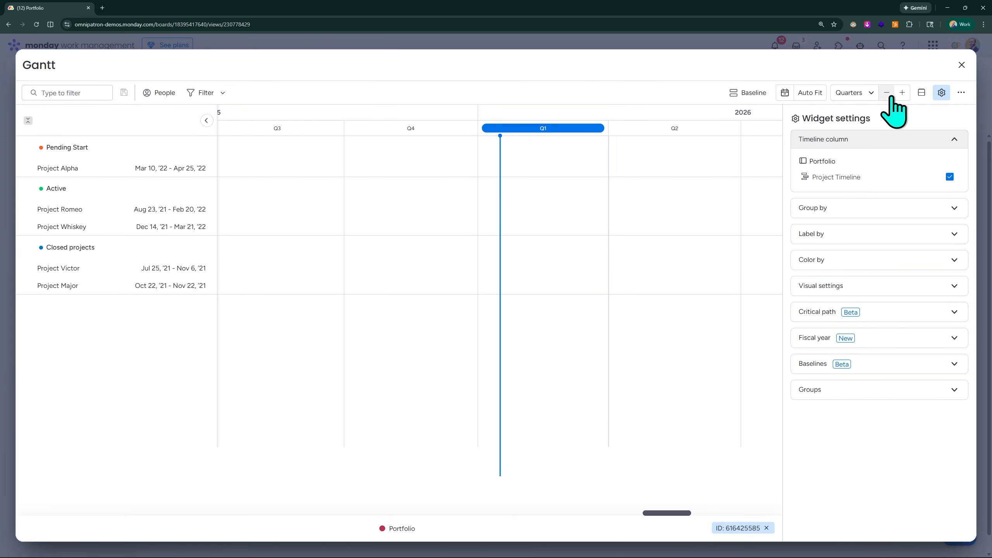
Review the Gantt, Table and Split mode display options and show the widget in Split mode
left_click(924, 100)
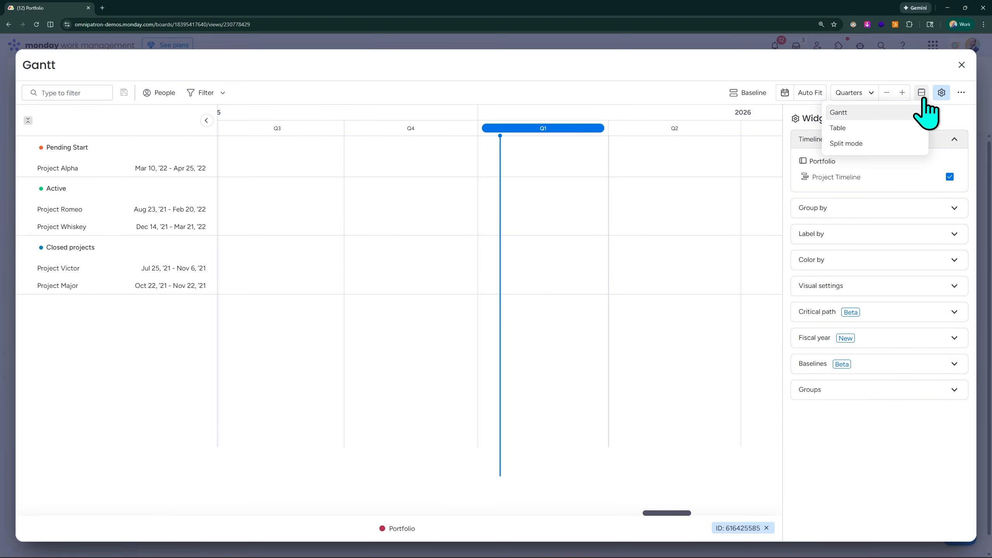
left_click(886, 71)
left_click(922, 94)
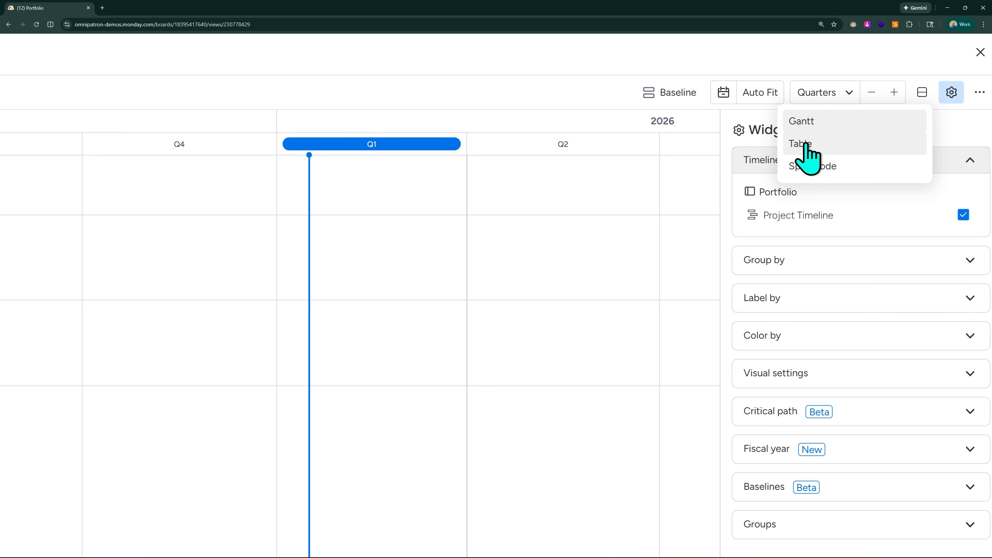
scroll(416, 90, "down", 3)
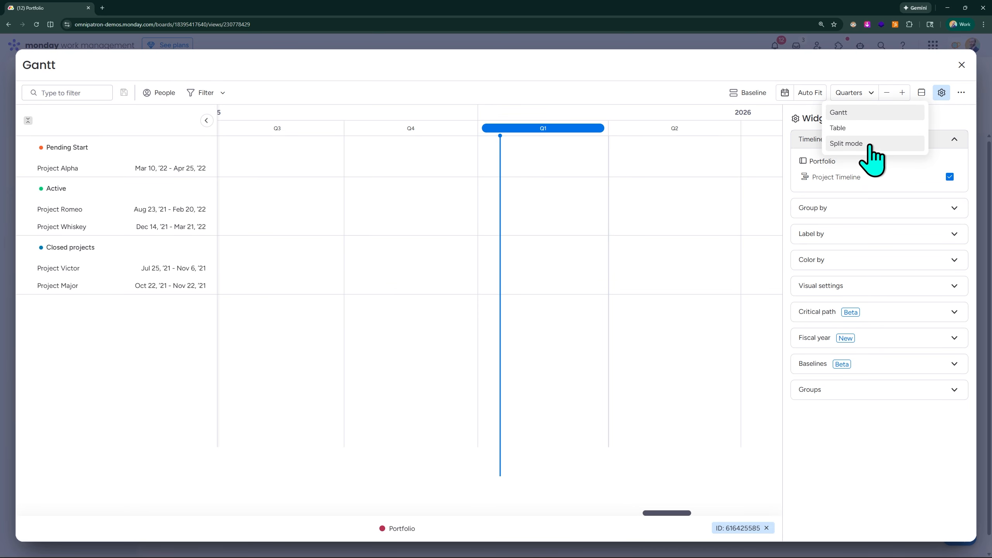
left_click(856, 144)
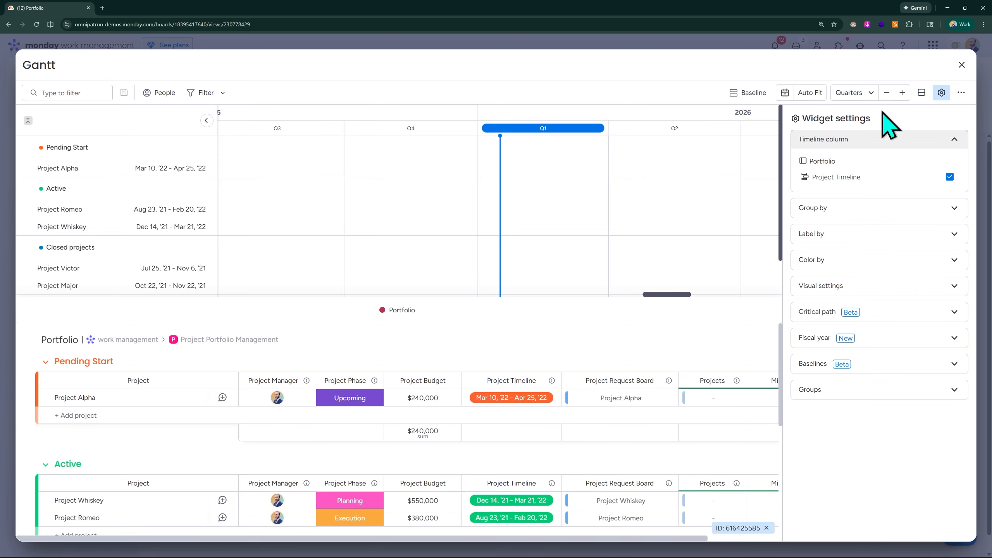
Return the widget from Split mode to the Gantt-only display
left_click(923, 93)
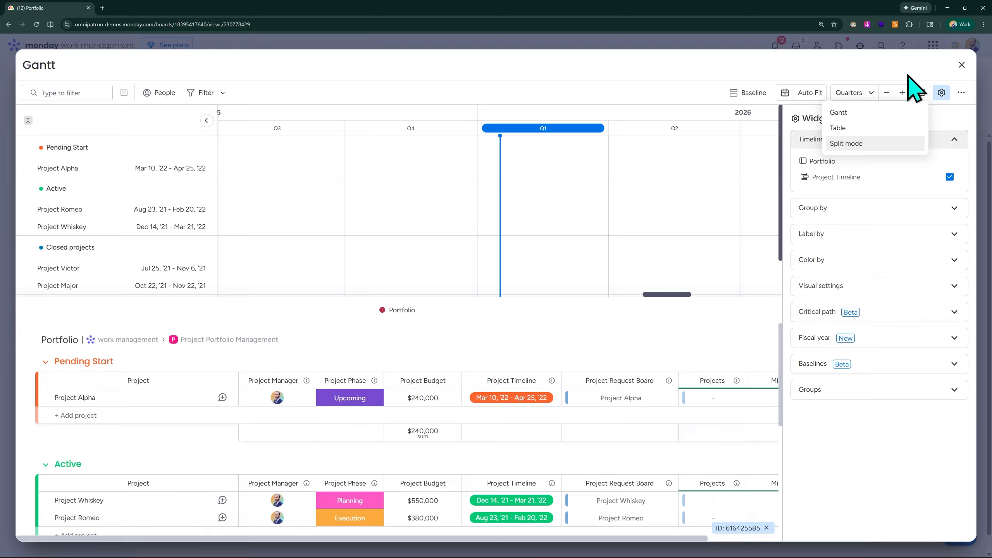
left_click(871, 113)
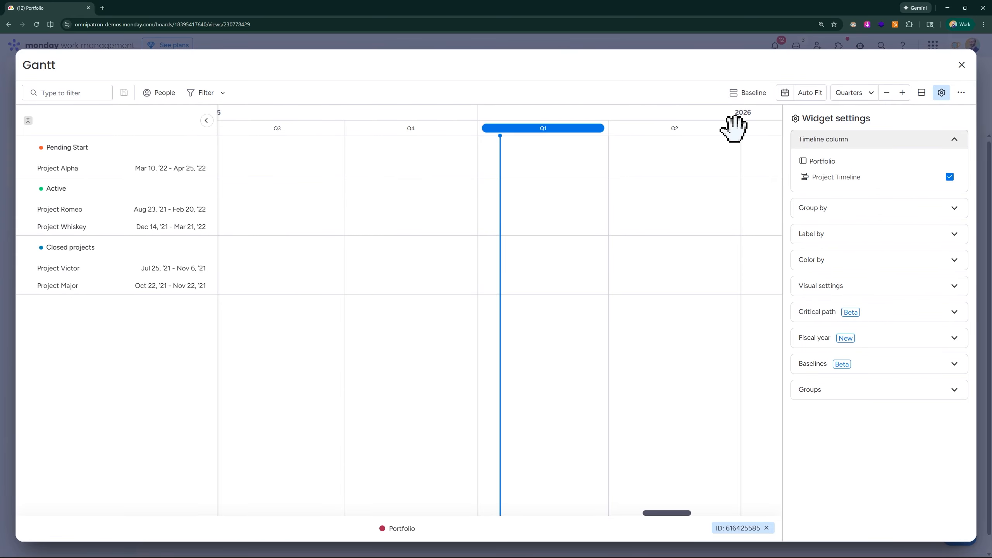
key("ctrl+plus")
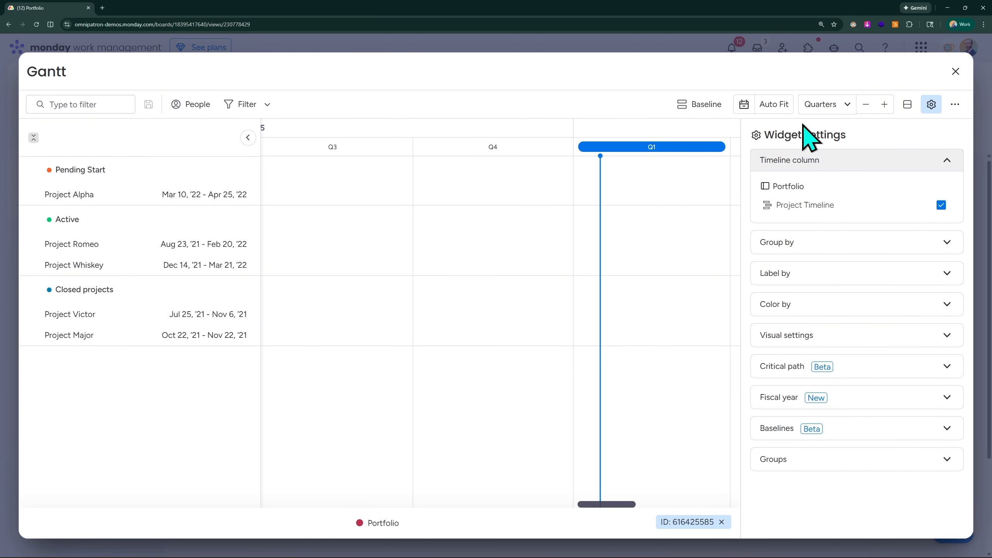
Auto-fit the Gantt timeline and group the Portfolio bars by Project Manager
left_click(774, 106)
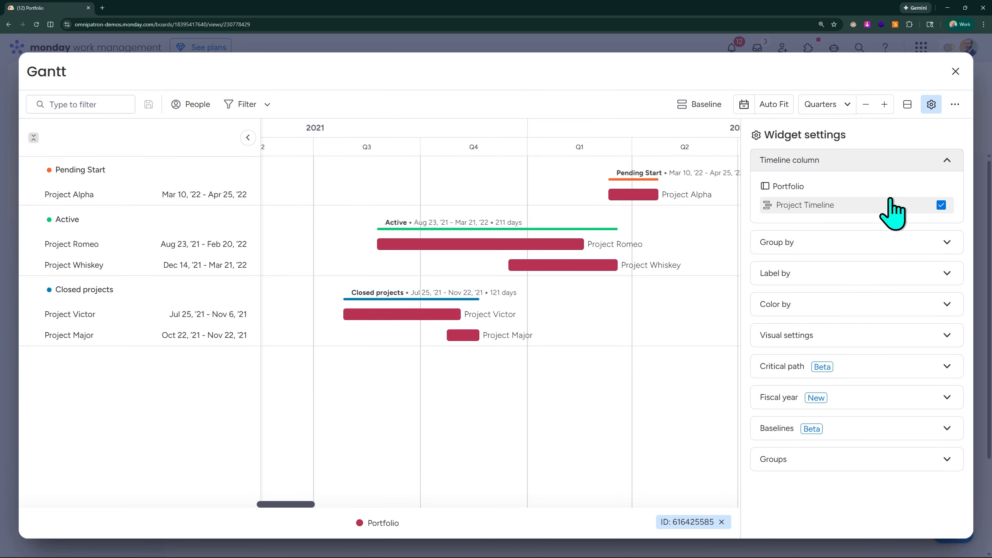
left_click(947, 243)
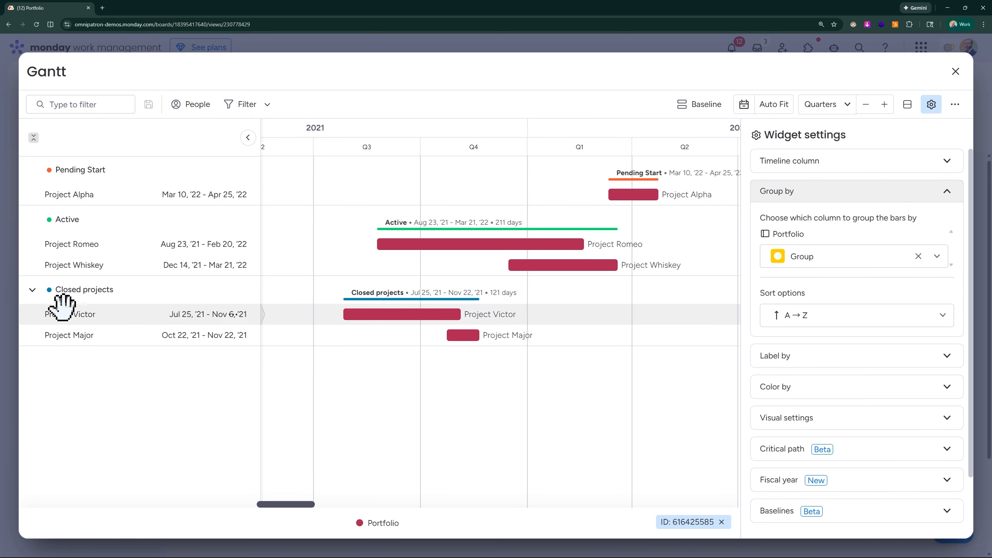
left_click(868, 260)
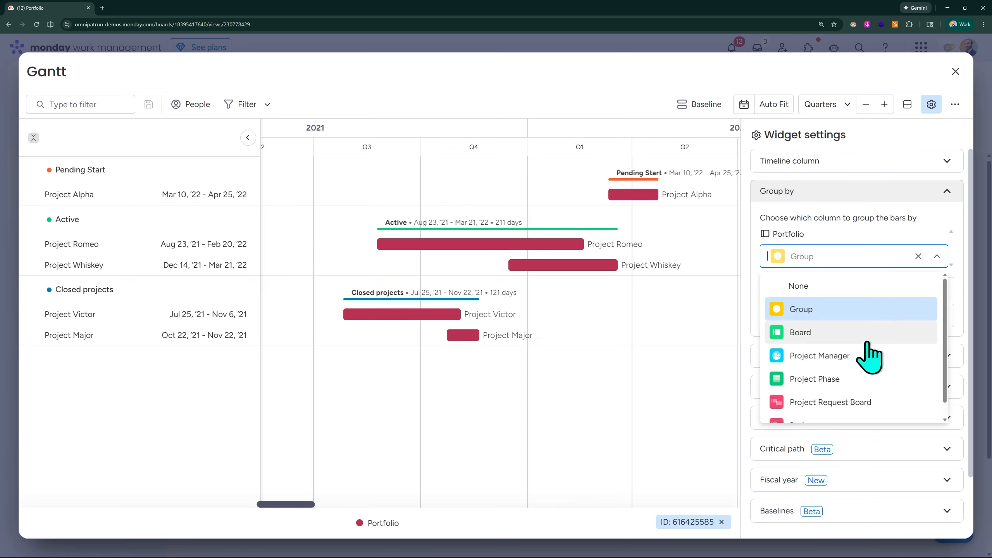
left_click(858, 357)
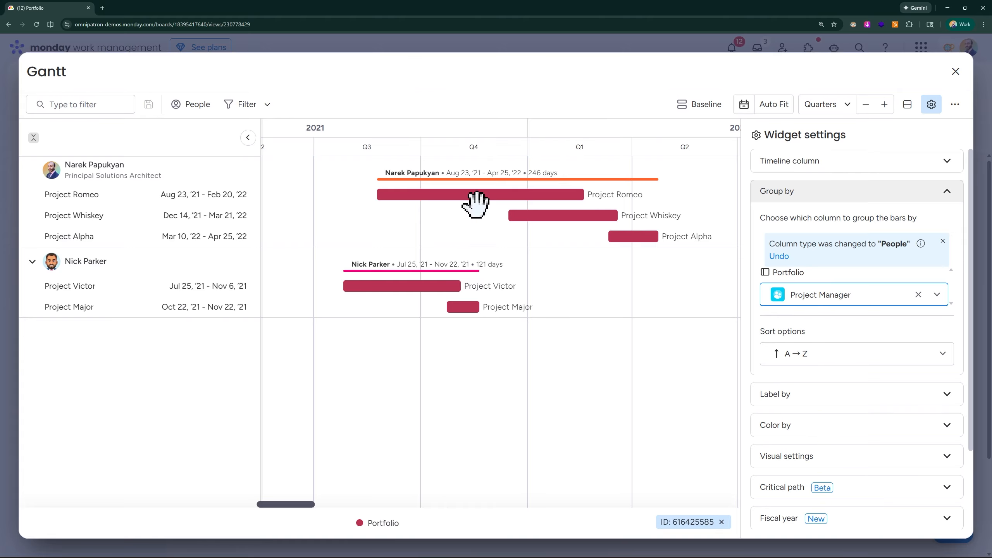
Try grouping the bars by Project Phase and by Board, and restore the grouping by Project Manager
left_click(876, 304)
left_click(844, 415)
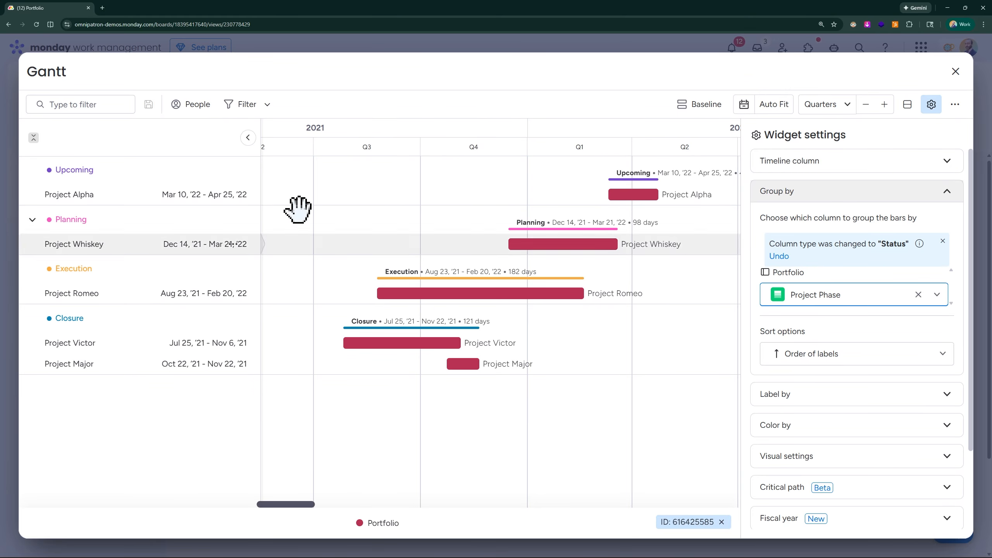
left_click(900, 296)
scroll(871, 387, "down", 1)
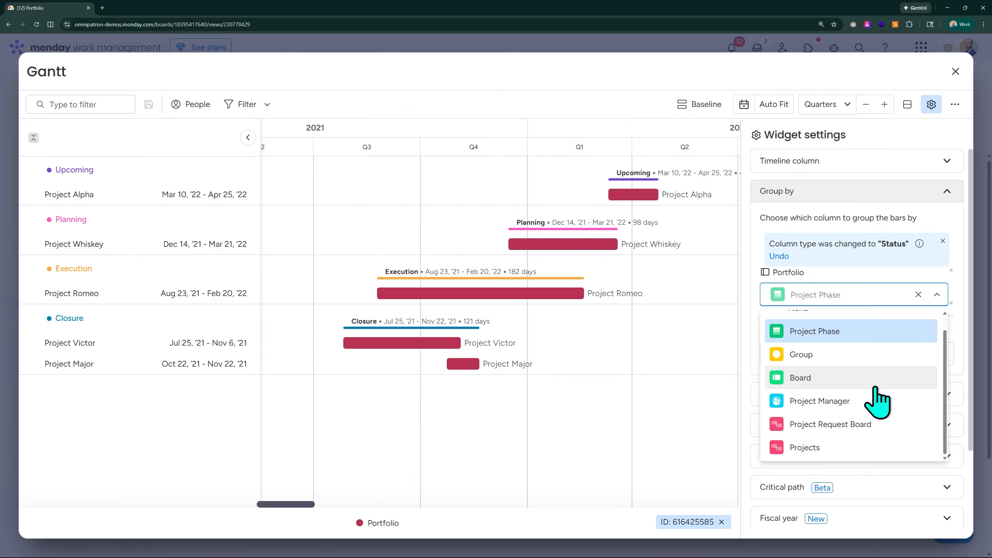
scroll(869, 388, "up", 1)
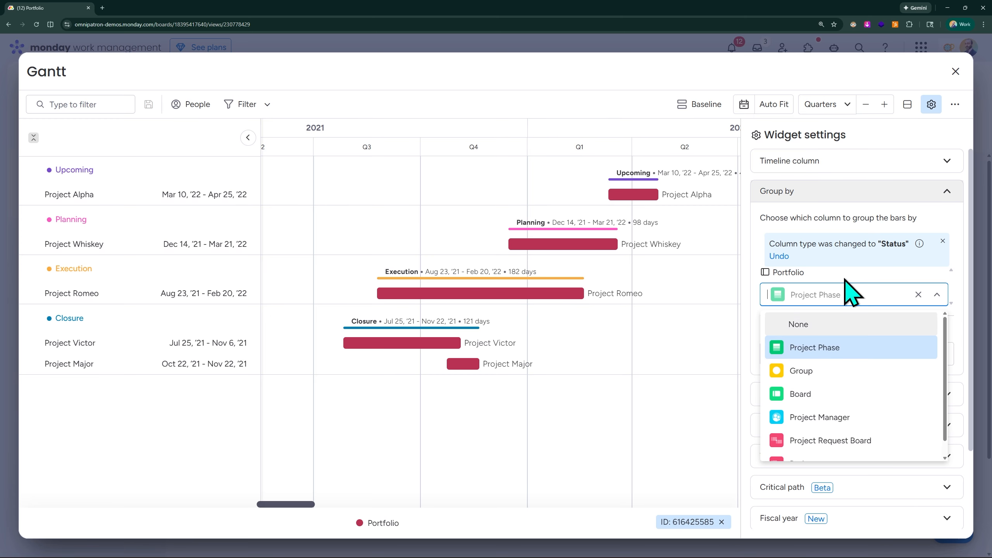
left_click(804, 394)
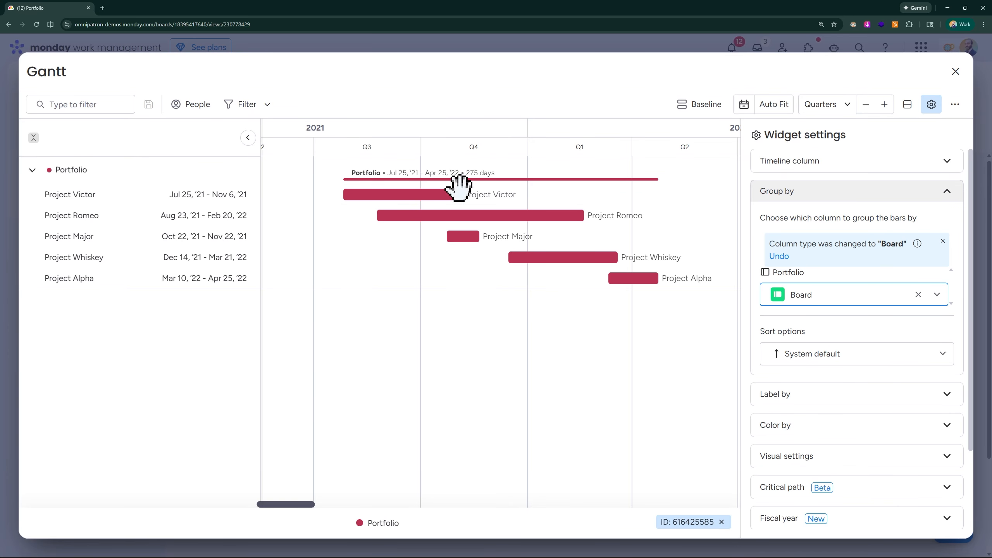
left_click(850, 294)
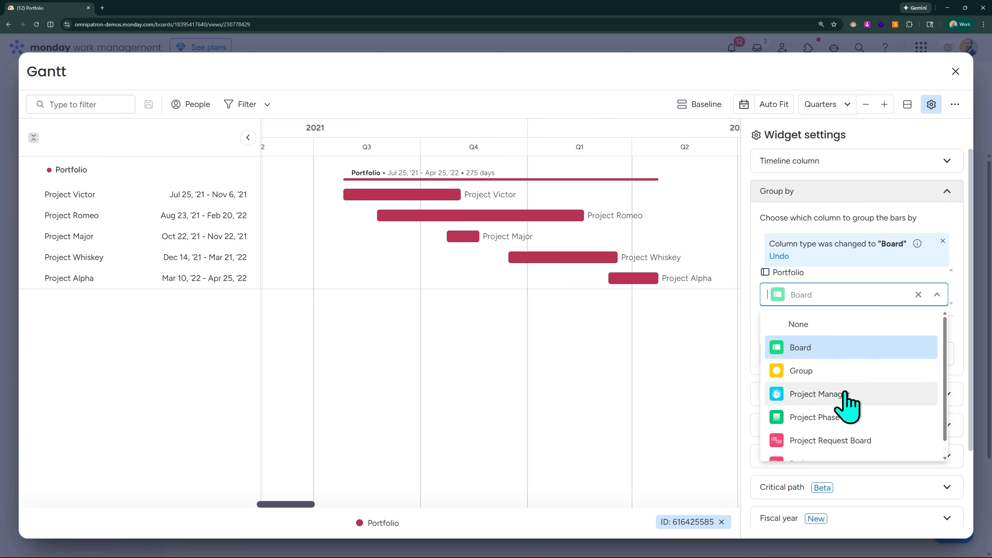
left_click(829, 398)
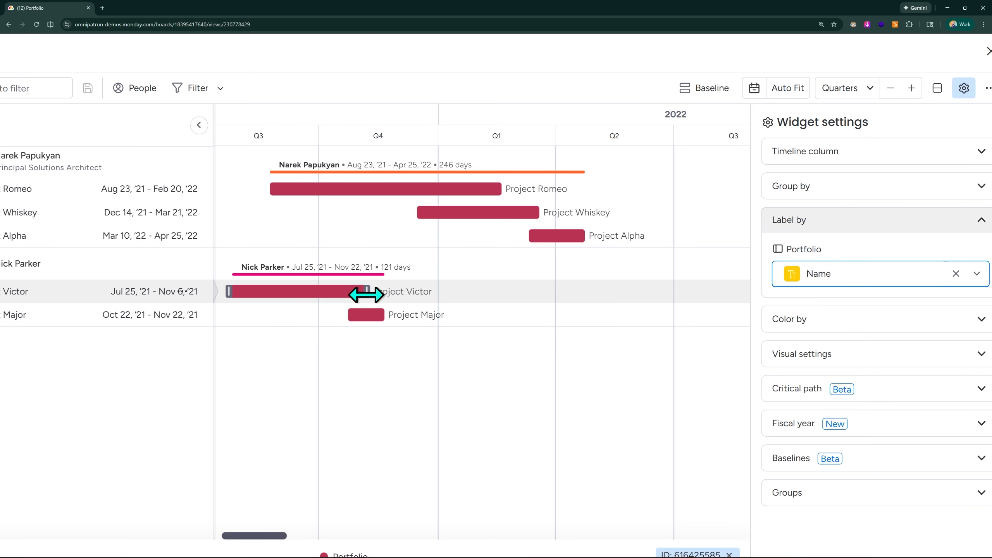
Try Project Manager as the label of the Gantt bars and settle on Project Phase
left_click(847, 278)
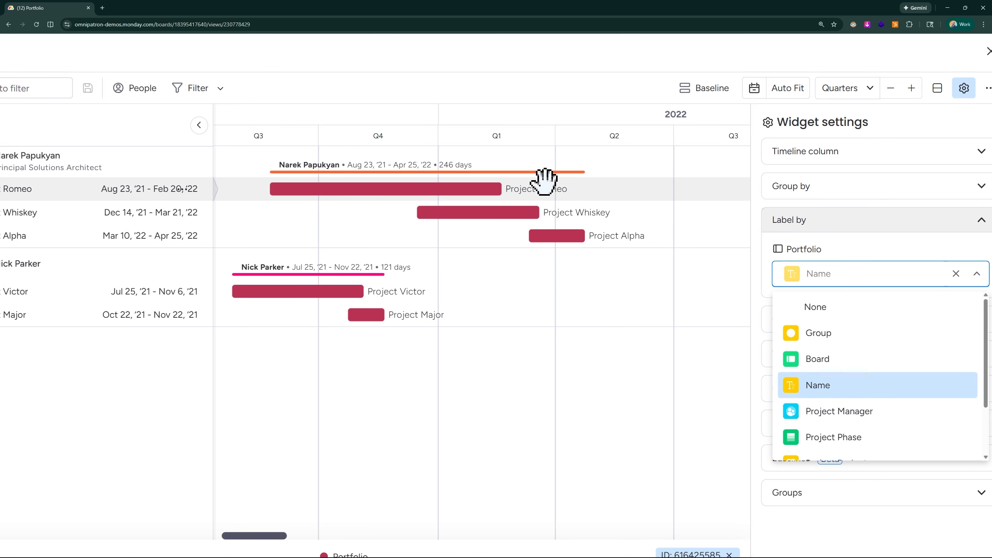
left_click(859, 414)
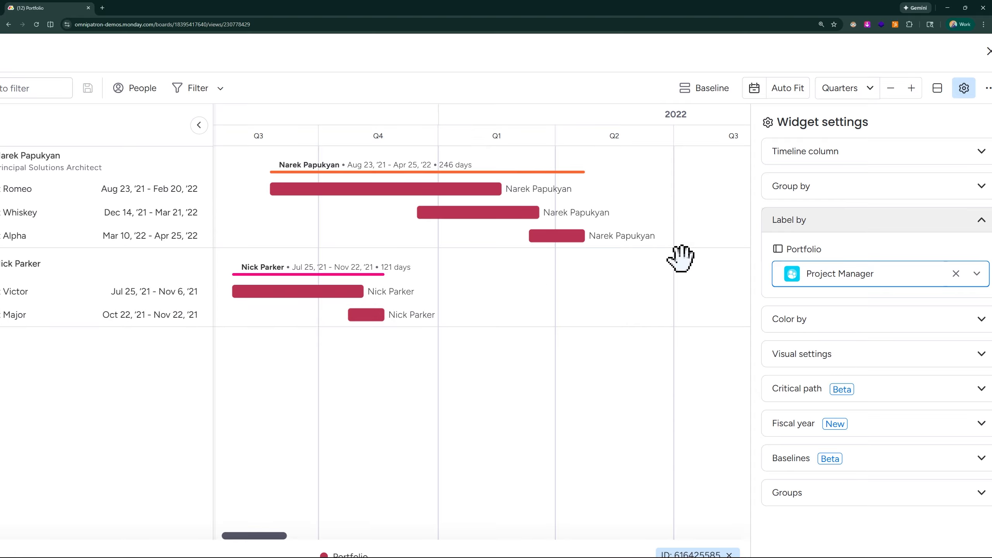
left_click(823, 279)
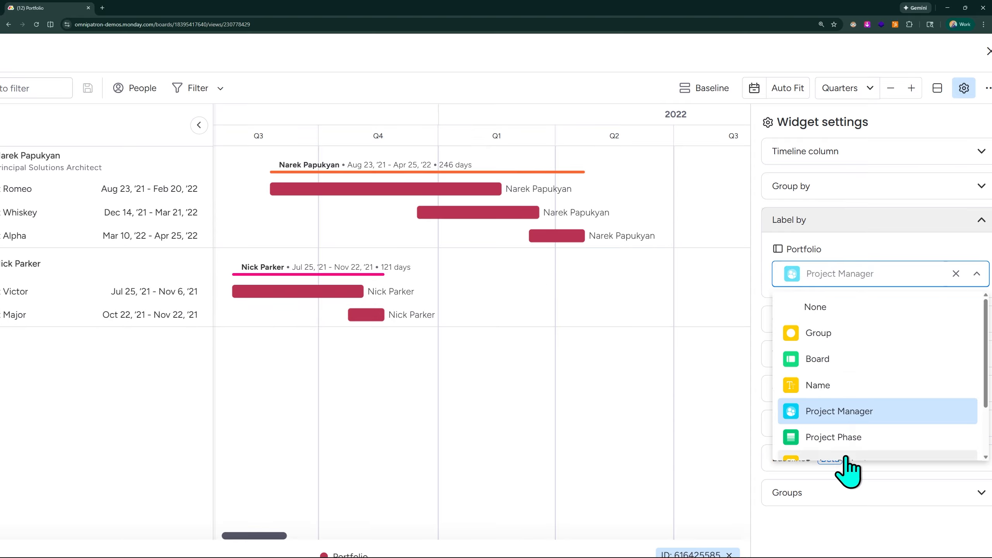
left_click(844, 438)
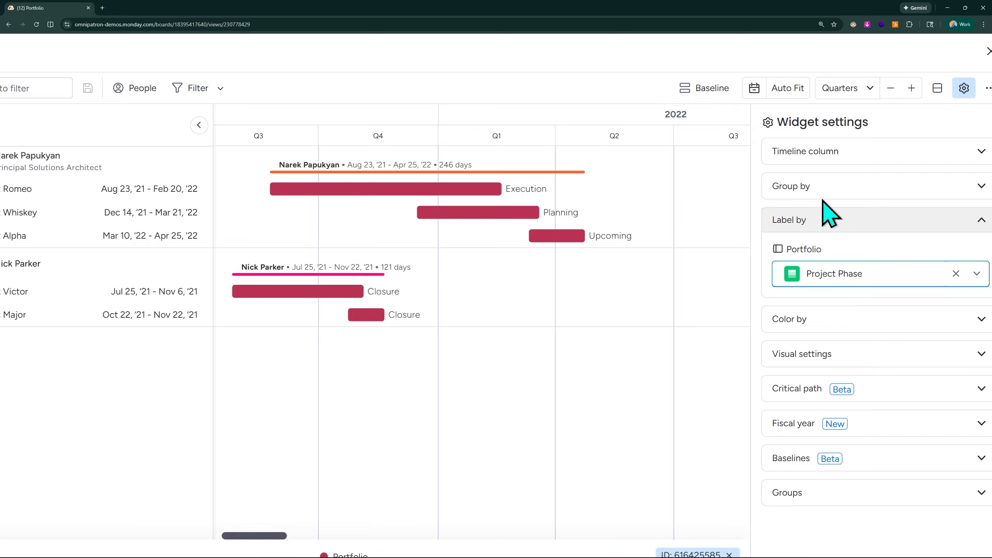
Color the Gantt bars by Project Phase, and switch the coloring to Group
left_click(836, 320)
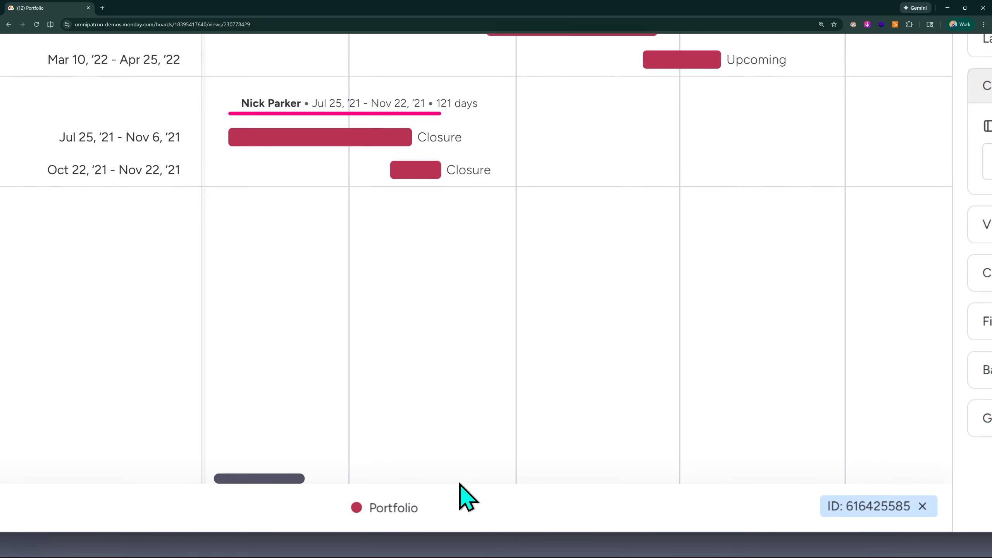
left_click(854, 301)
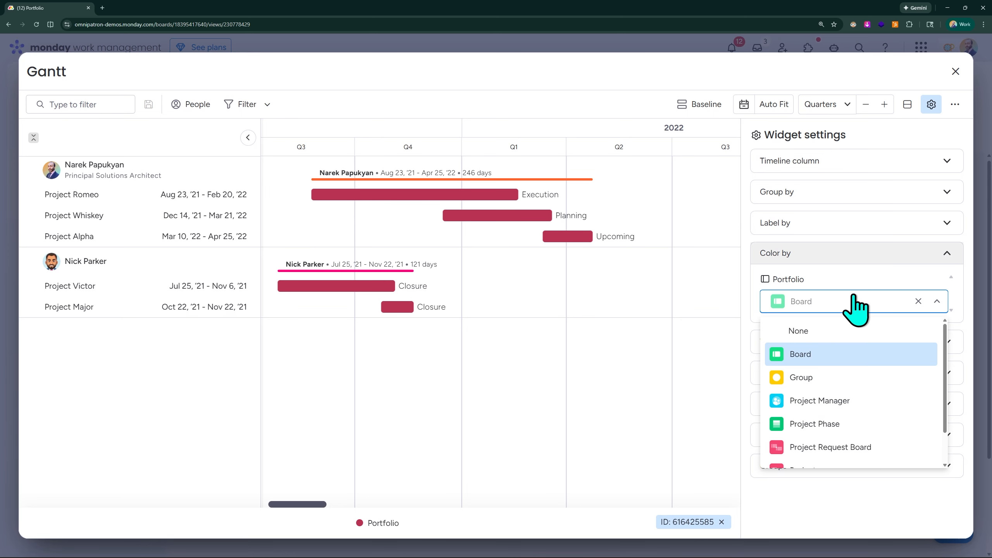
left_click(804, 428)
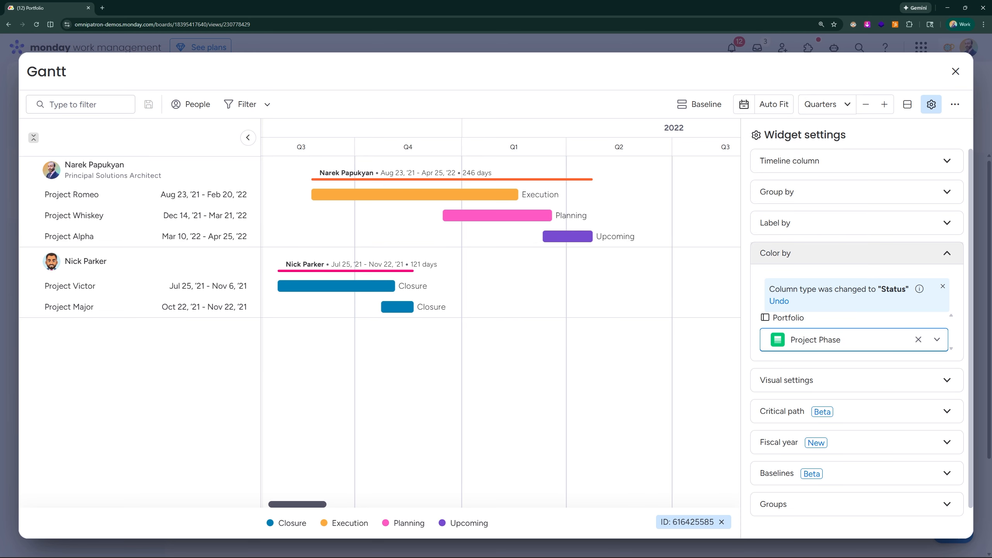
left_click(805, 340)
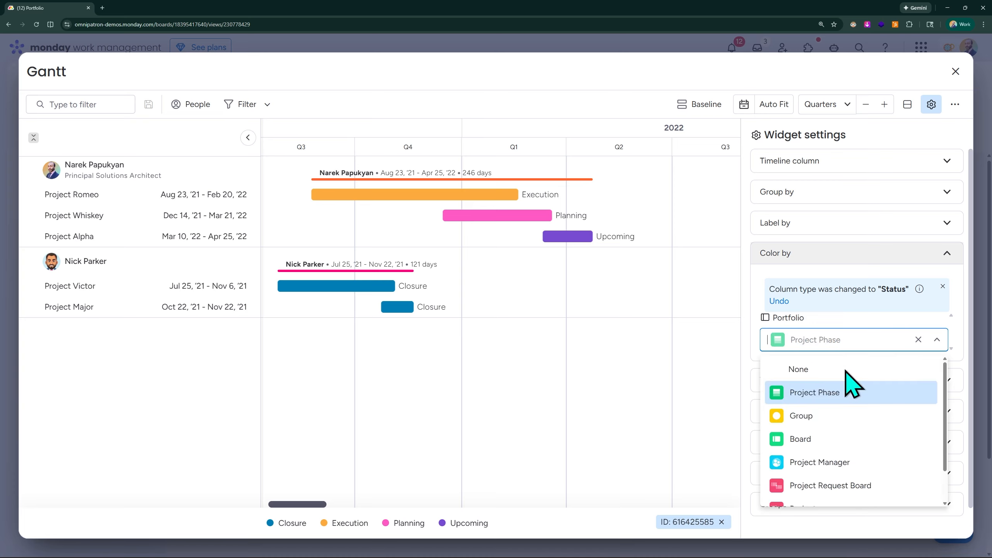
left_click(801, 416)
Try coloring the bars by Project Request Board and restore the coloring by Group
left_click(830, 346)
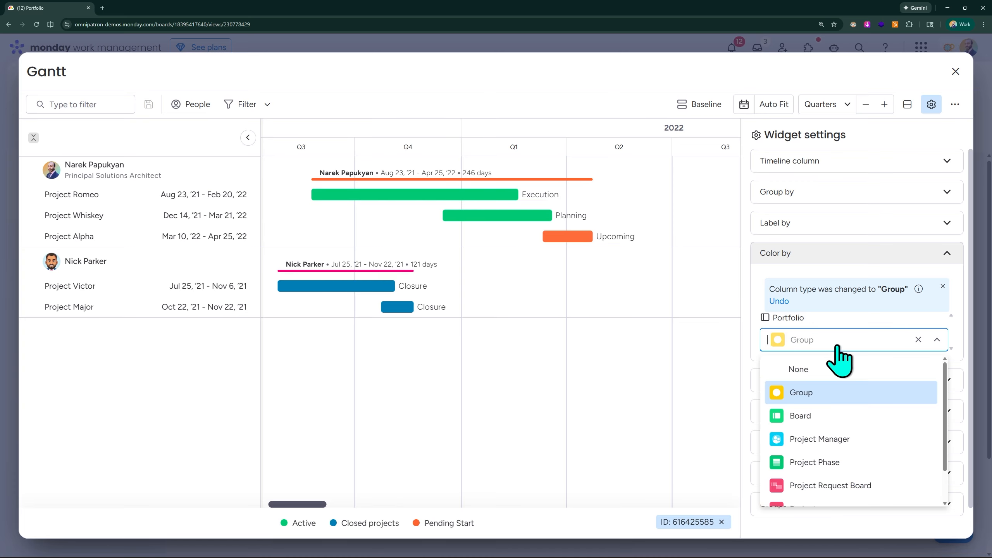
scroll(831, 454, "down", 1)
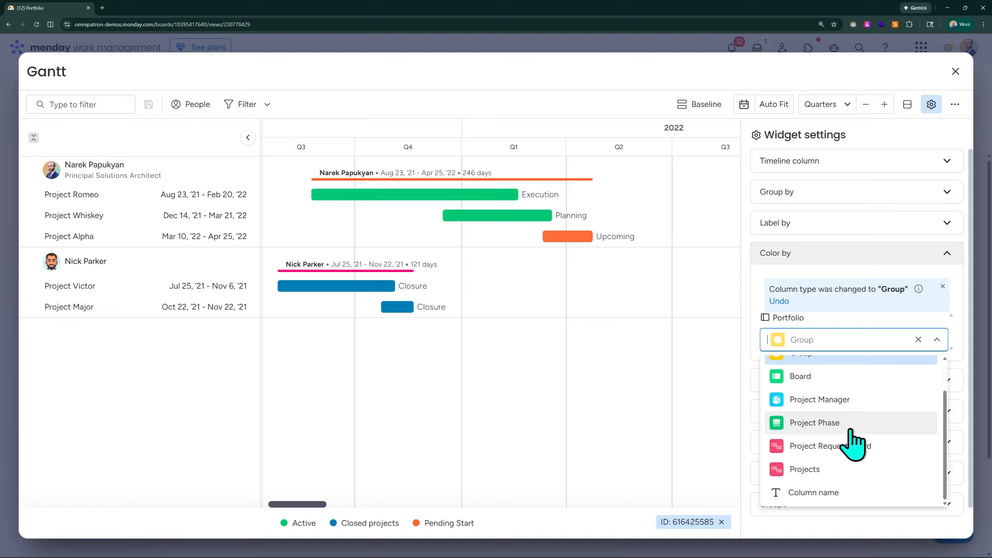
left_click(832, 446)
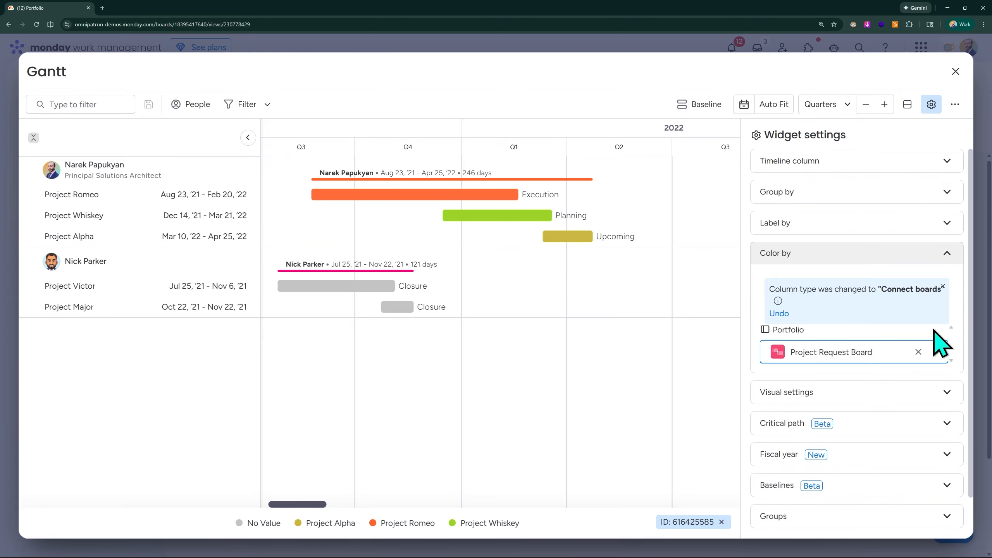
left_click(812, 352)
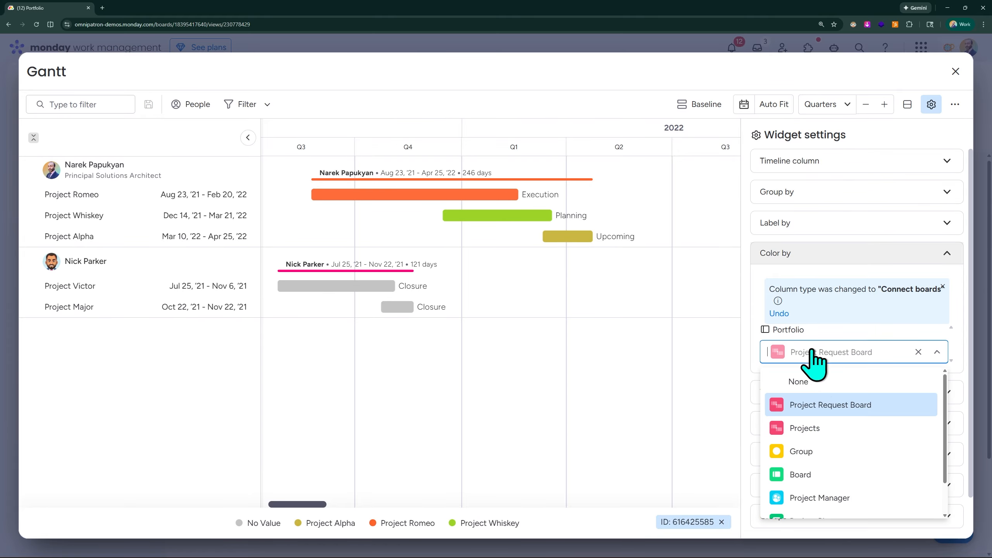
left_click(824, 452)
Review the widget's visual settings and toggle the group summary off and on repeatedly, leaving it enabled
scroll(840, 344, "down", 1)
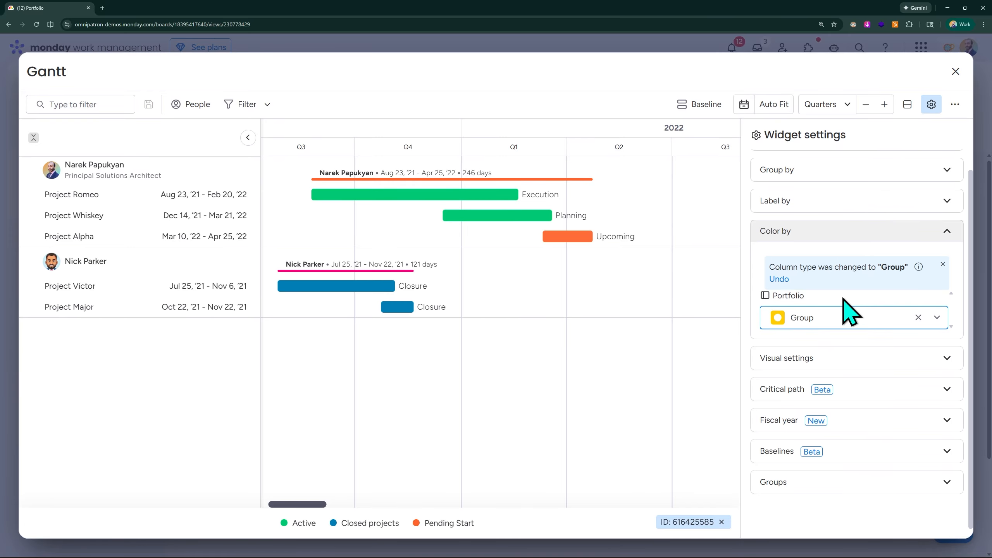
left_click(827, 359)
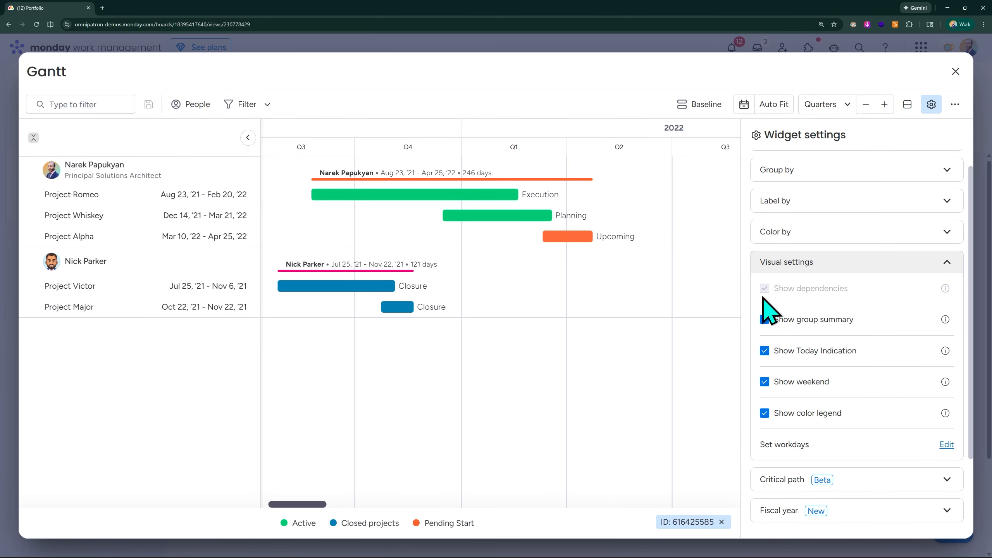
mouse_move(763, 287)
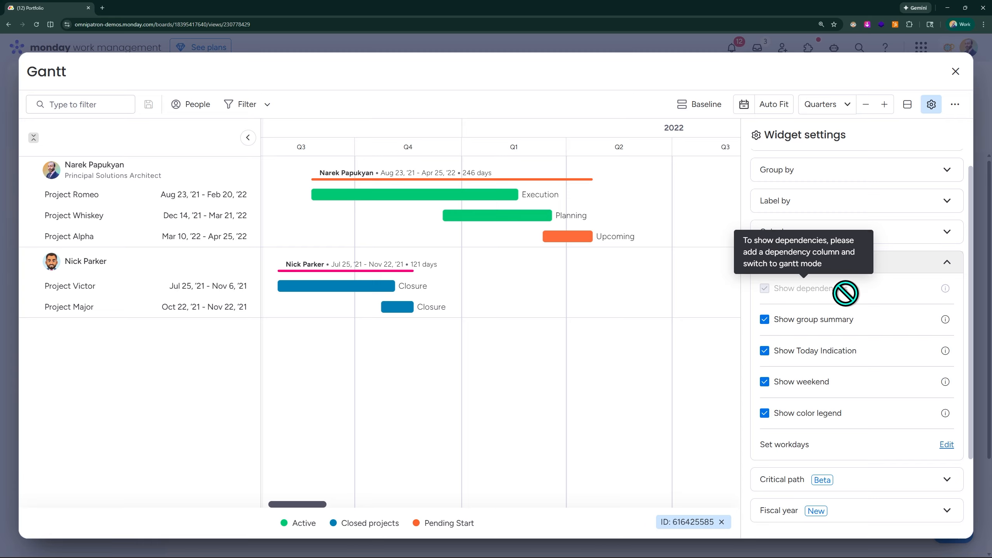
left_click(764, 320)
left_click(764, 320)
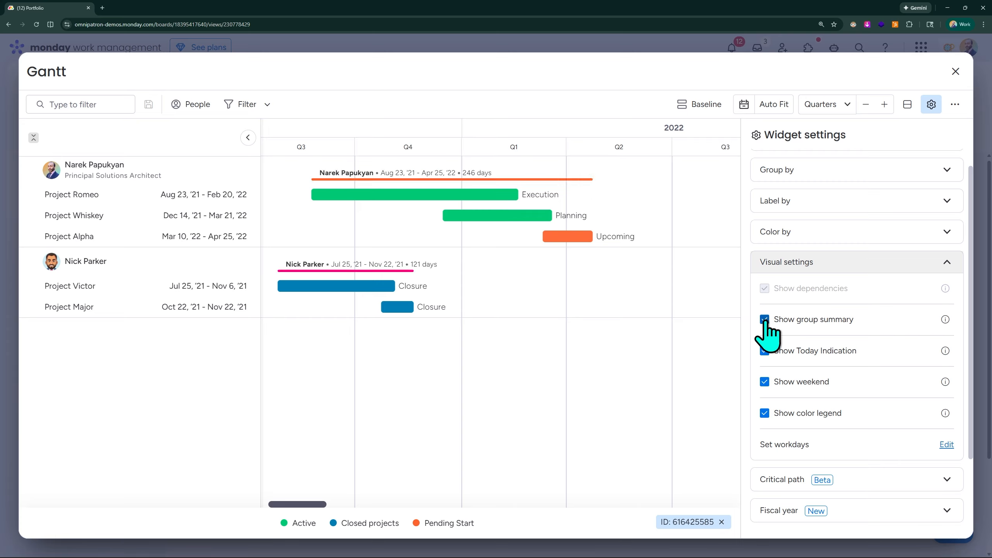
left_click(765, 320)
left_click(764, 319)
left_click(764, 320)
left_click(764, 320)
Go to today's date on the timeline and toggle the Today indication off and on before auto-fitting the chart again
left_click(745, 106)
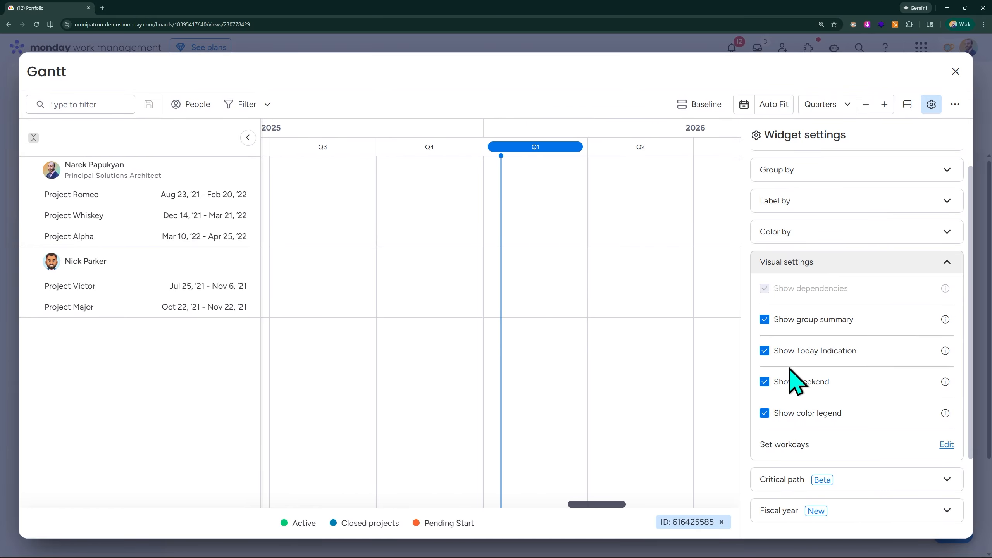
left_click(764, 352)
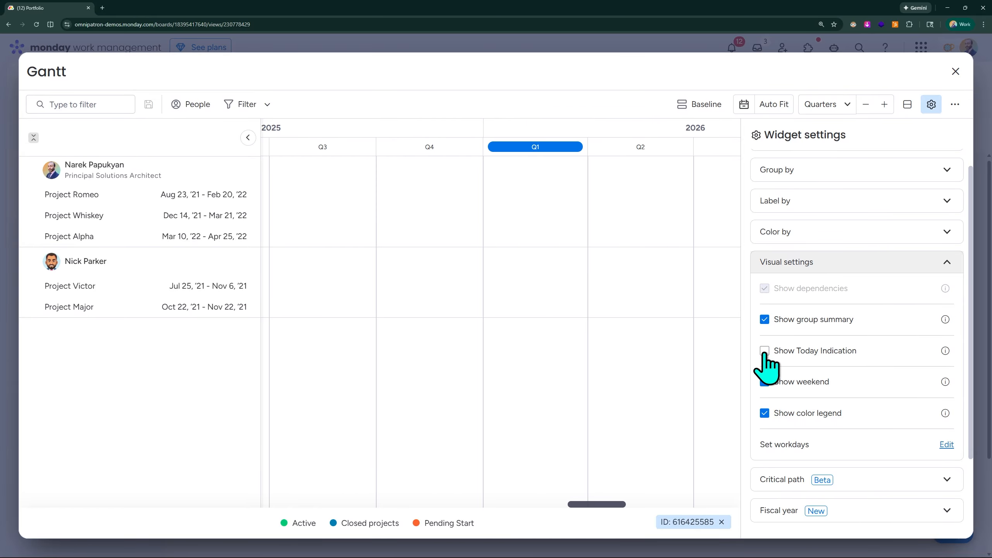
left_click(764, 352)
left_click(764, 351)
left_click(764, 351)
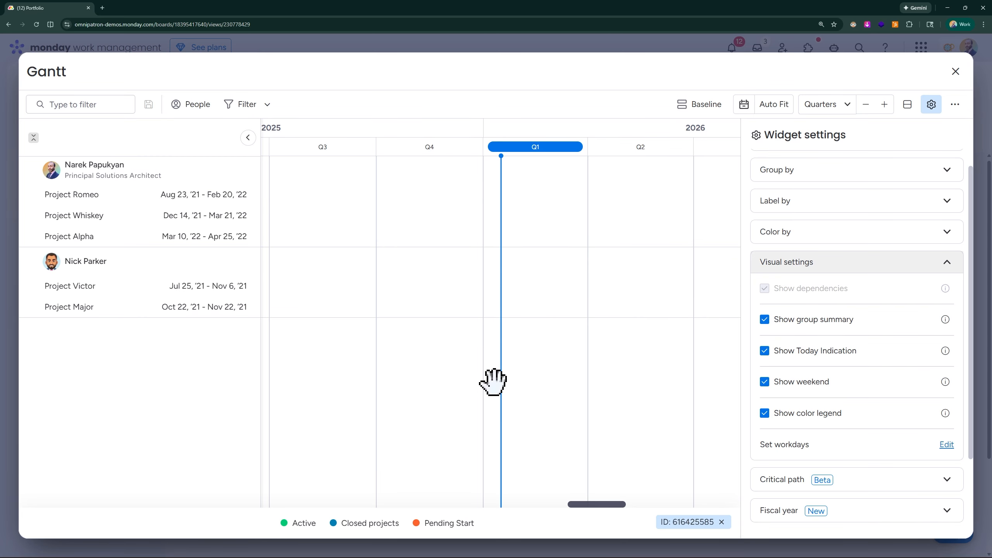
left_click(774, 106)
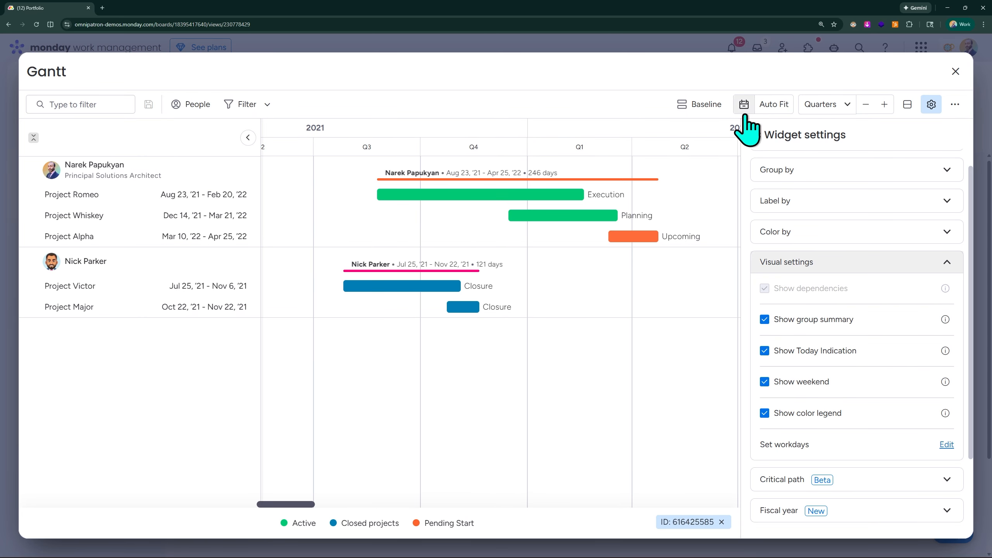
Toggle the weekend display and the color legend off and on, leaving both enabled
left_click(765, 381)
left_click(764, 382)
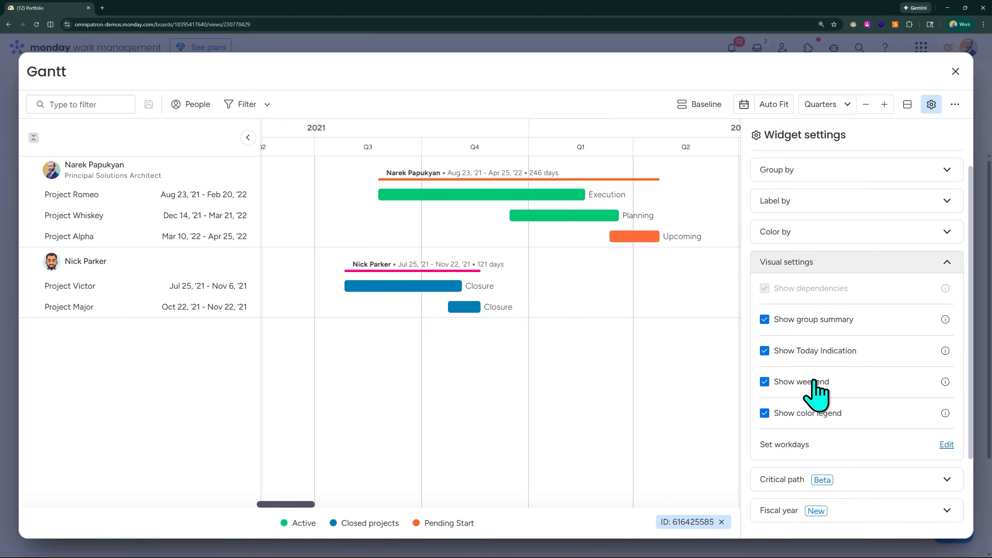
scroll(808, 134, "up", 4)
left_click(764, 415)
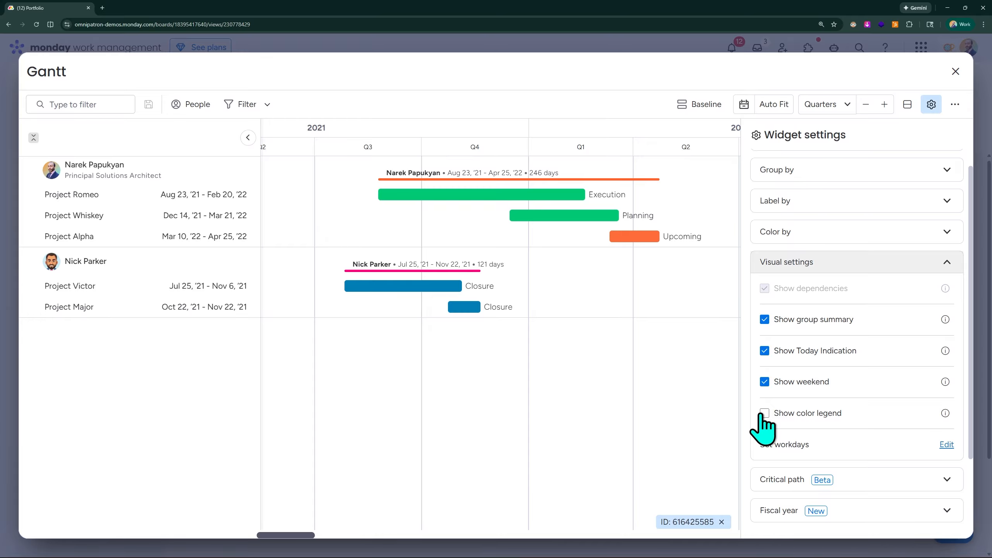
left_click(764, 414)
left_click(764, 414)
left_click(763, 414)
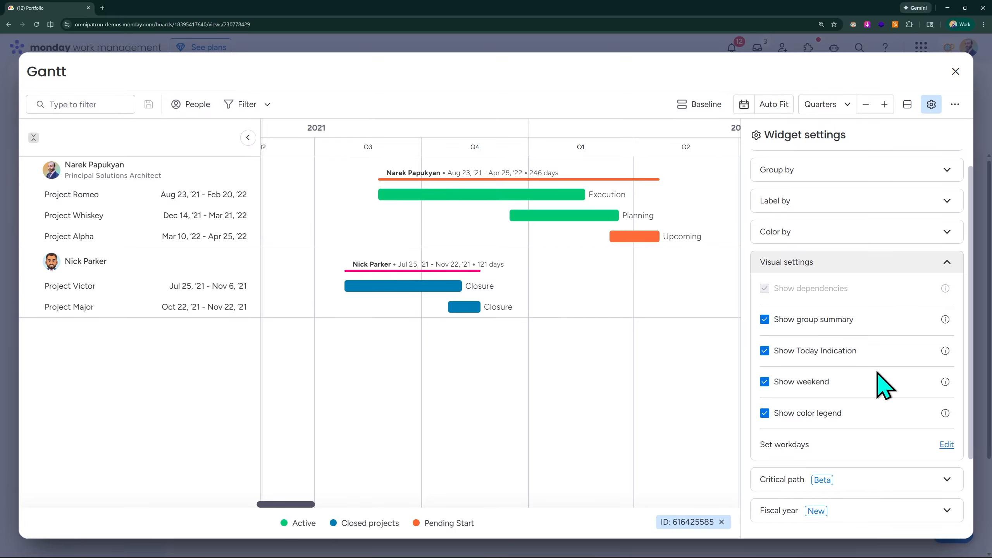
Open the workdays setting for editing from the Gantt widget's visual settings
scroll(879, 375, "down", 2)
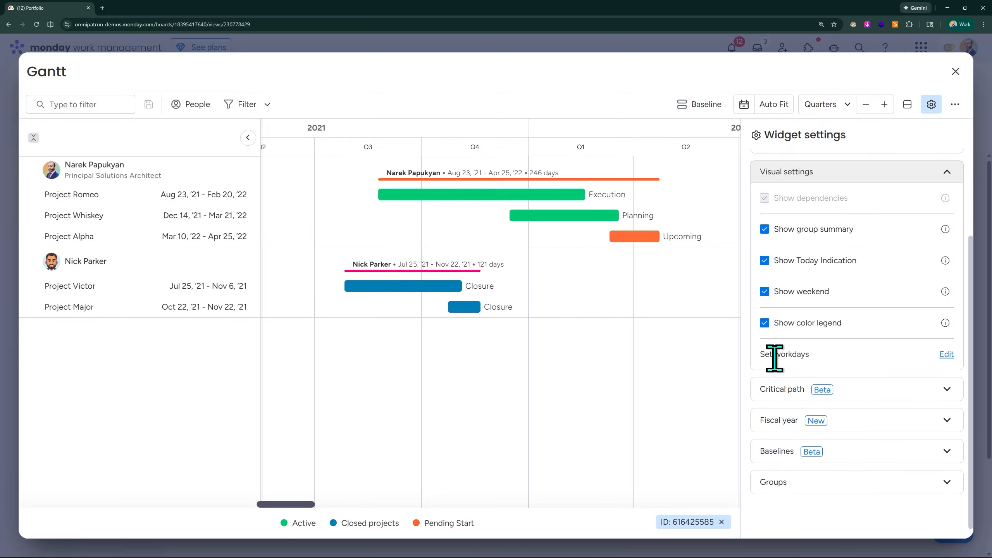
left_click(947, 354)
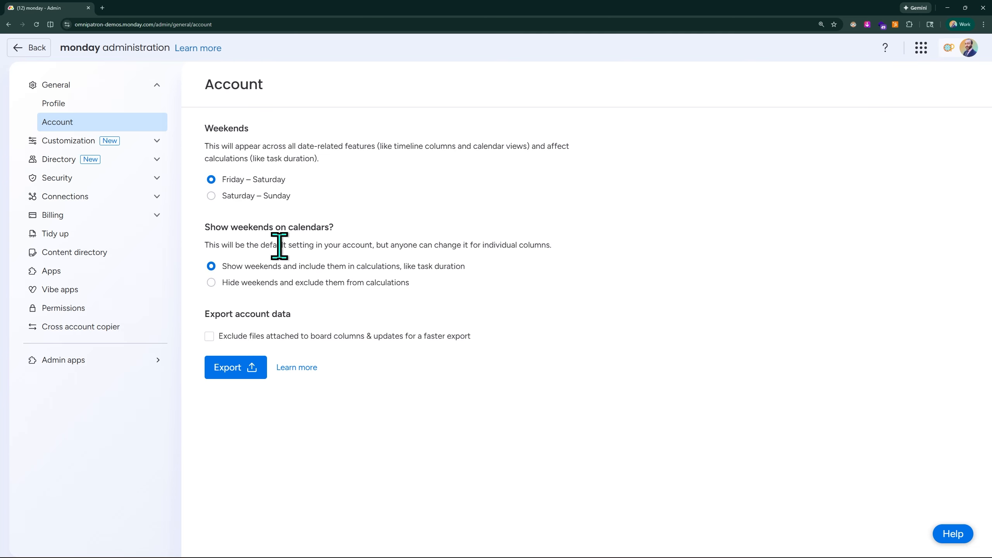
Leave the account administration settings and return to the Portfolio board's Gantt view
left_click(34, 48)
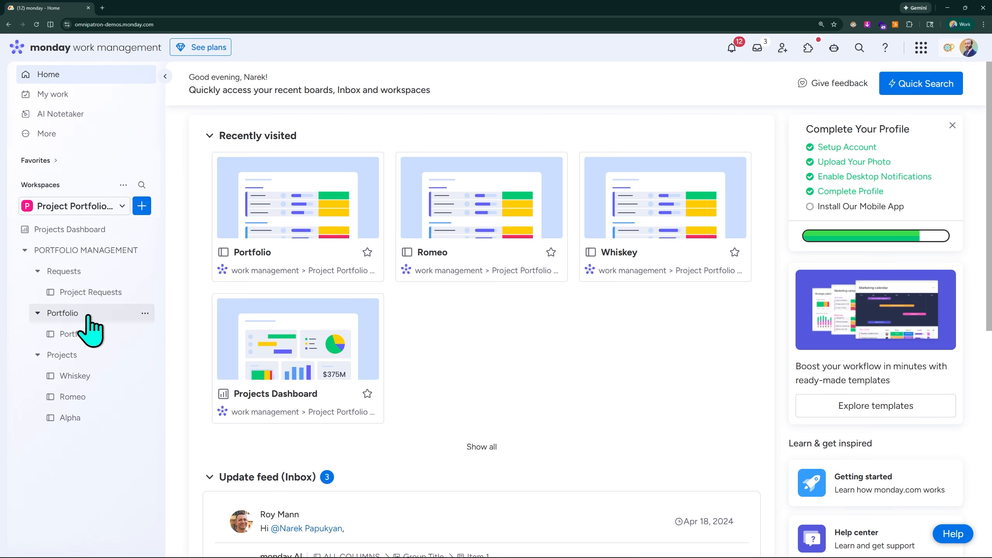
left_click(89, 291)
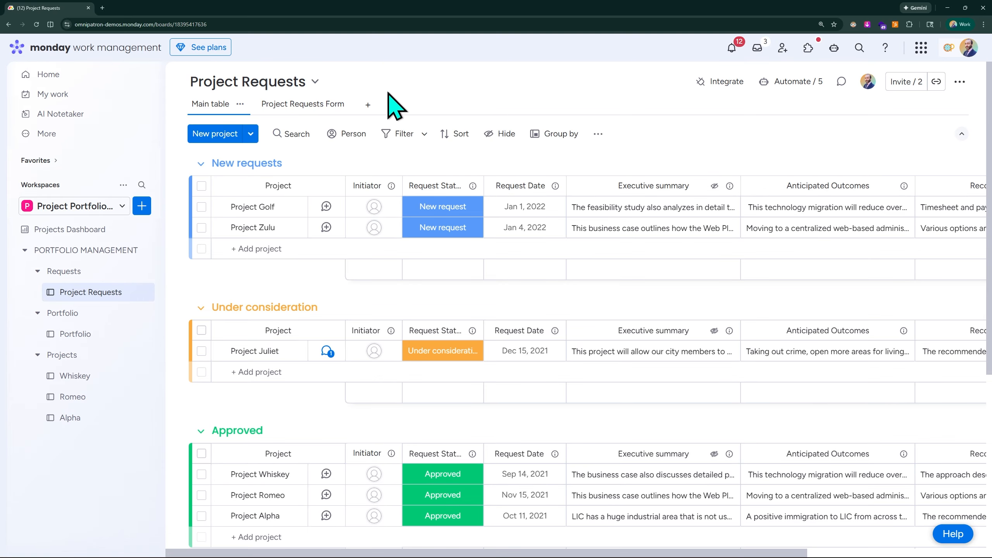
left_click(70, 335)
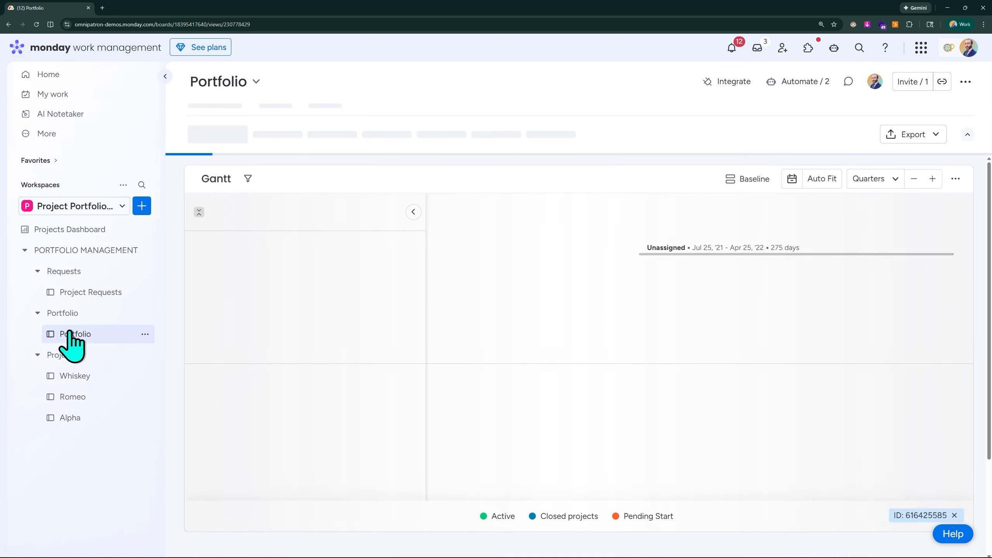
left_click(955, 177)
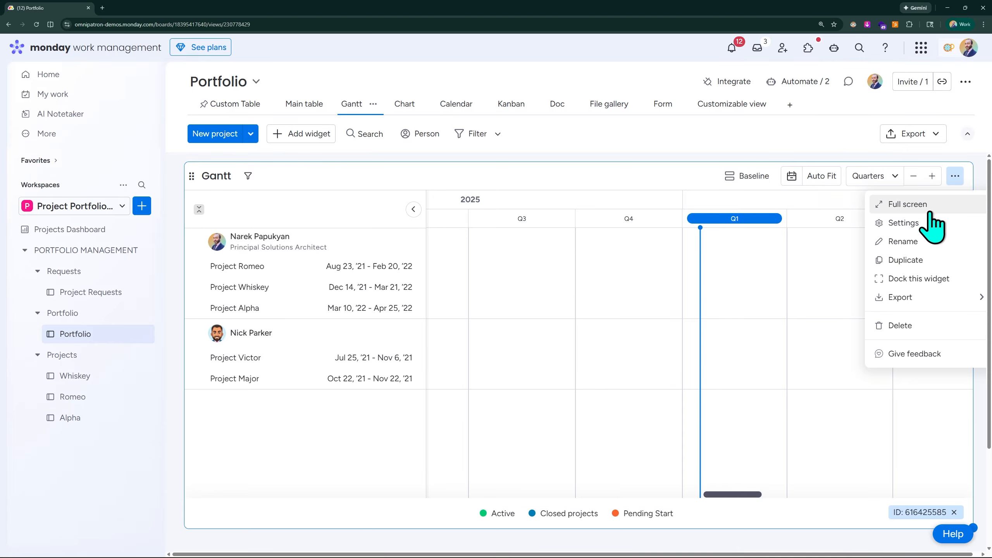
left_click(903, 223)
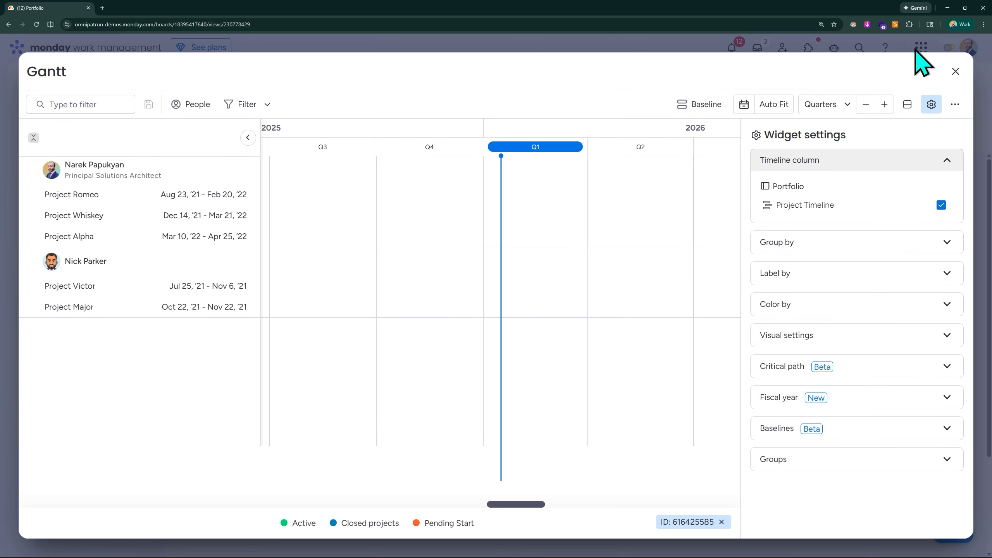
left_click(955, 72)
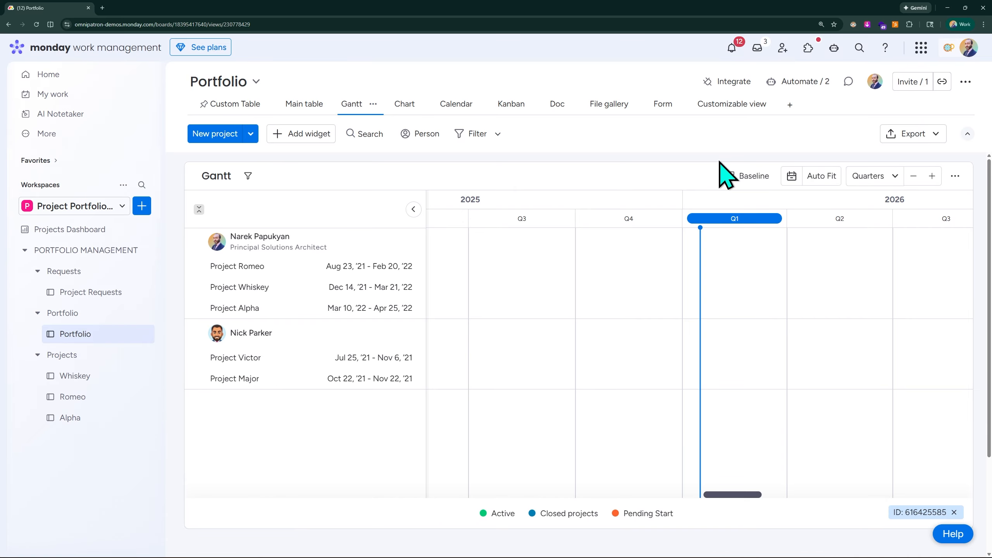
Dock the Gantt widget so it fills the Portfolio board's Gantt view
key("ctrl+minus")
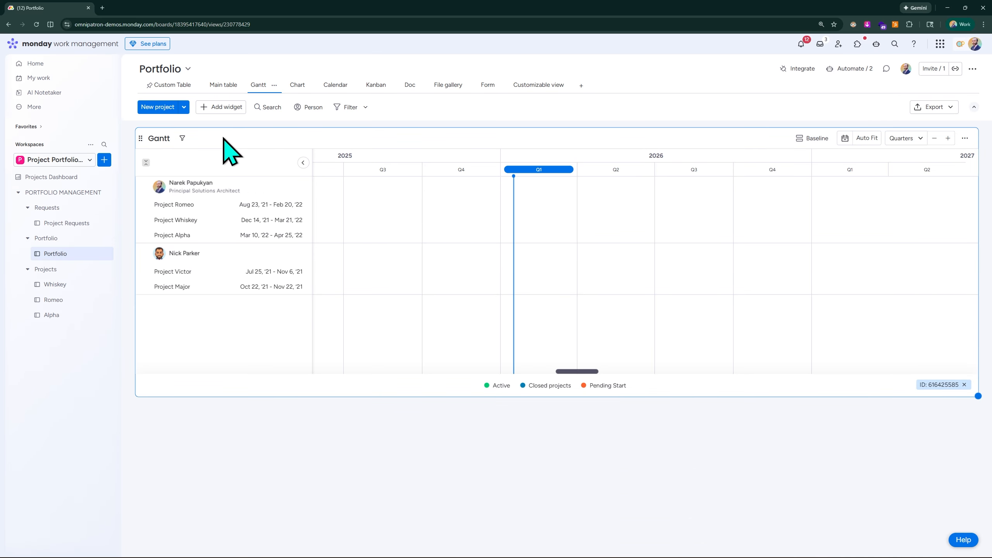
left_click_drag(140, 143, 122, 178)
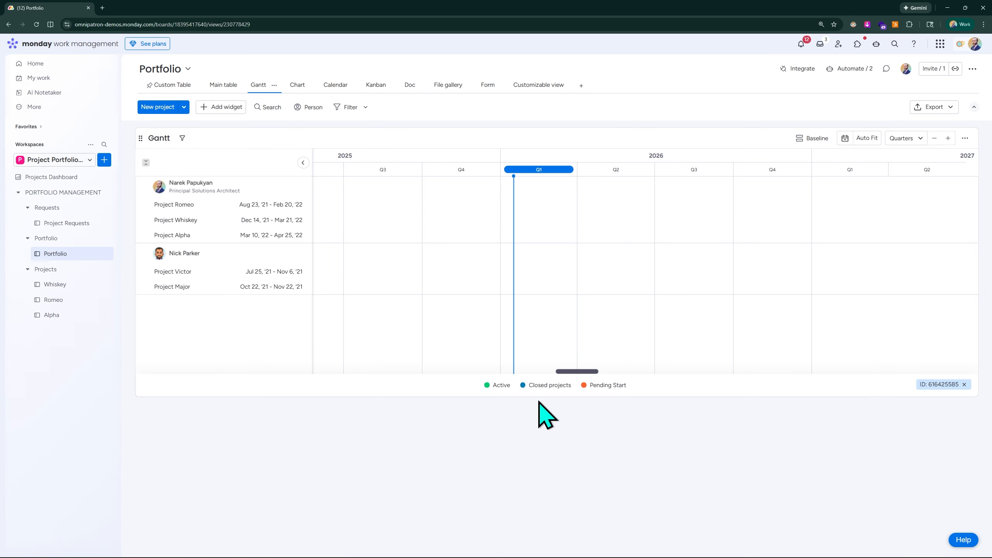
left_click(966, 139)
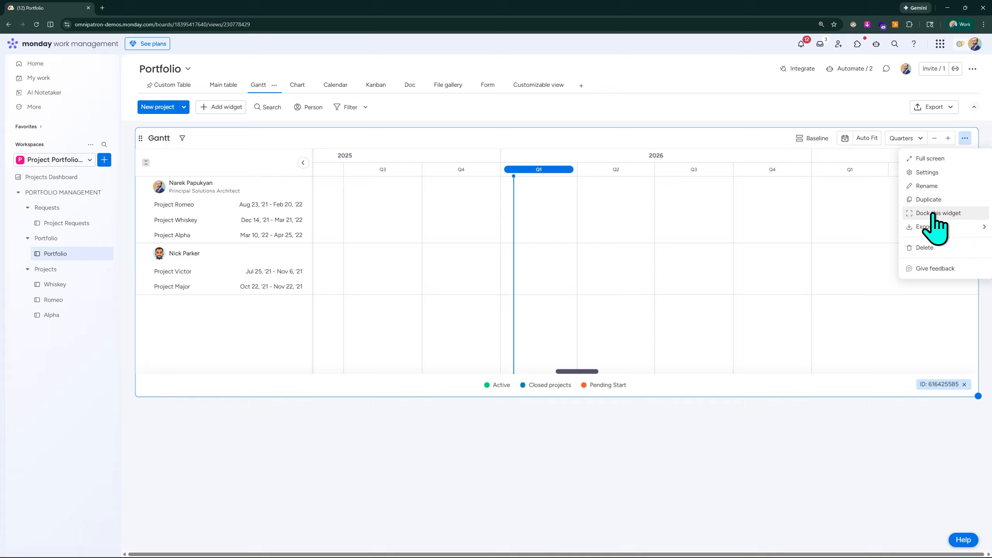
left_click(934, 214)
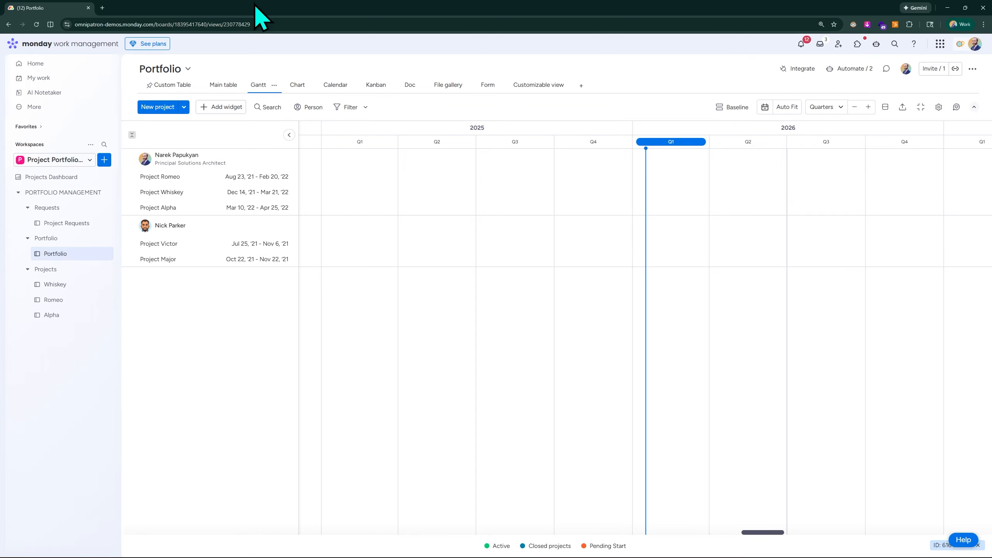
scroll(273, 38, "up", 5)
scroll(278, 39, "left", 3)
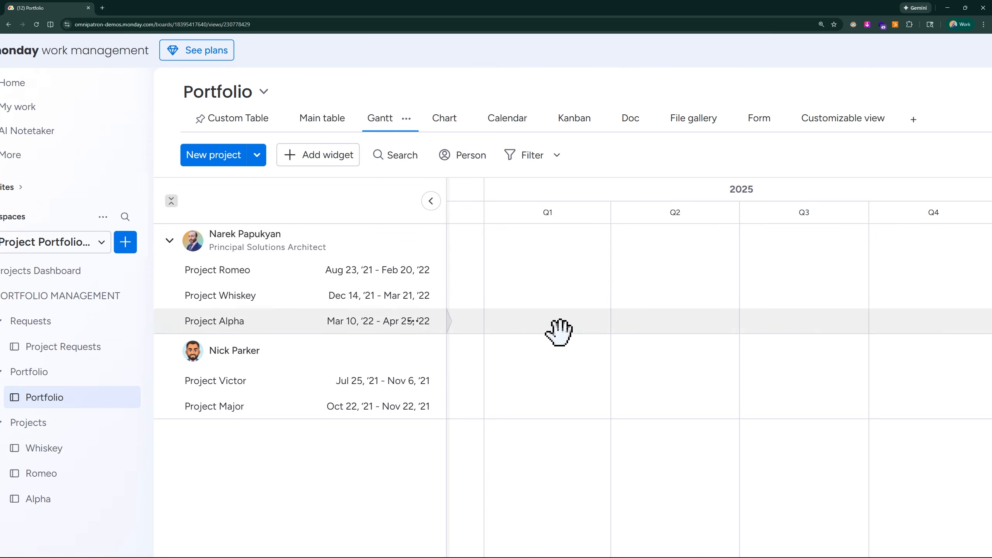
scroll(601, 104, "down", 5)
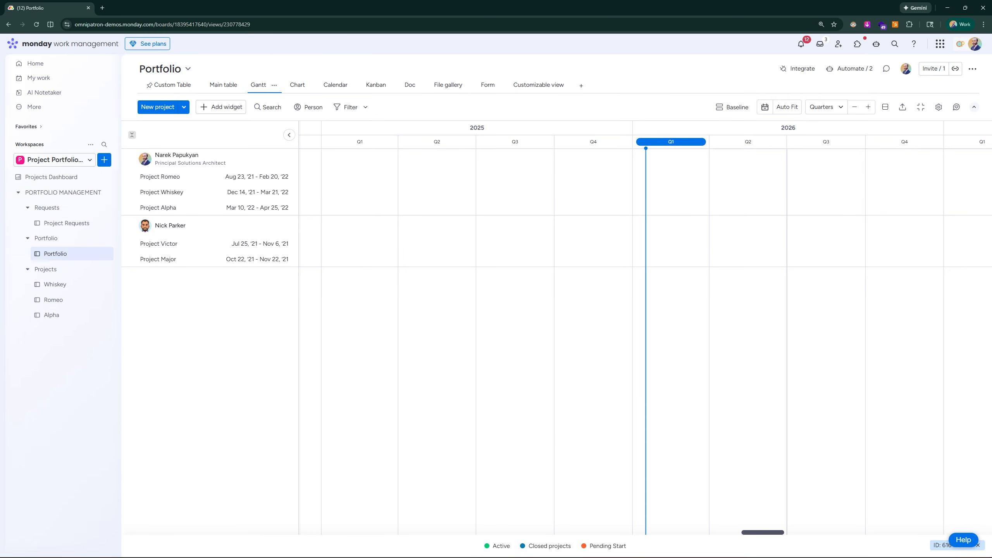
Show the docked Gantt's widget settings and review the visual settings before collapsing that section
left_click(939, 106)
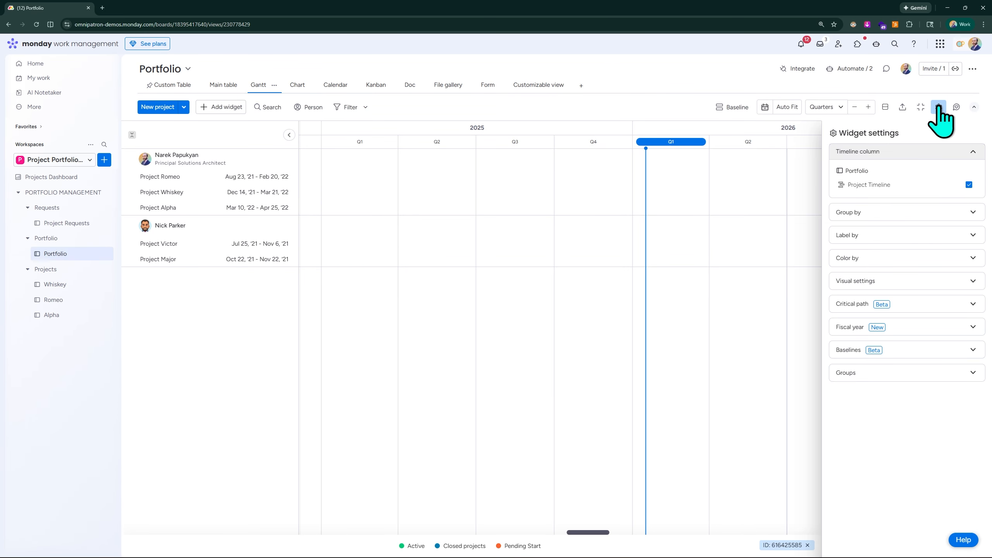
left_click(905, 281)
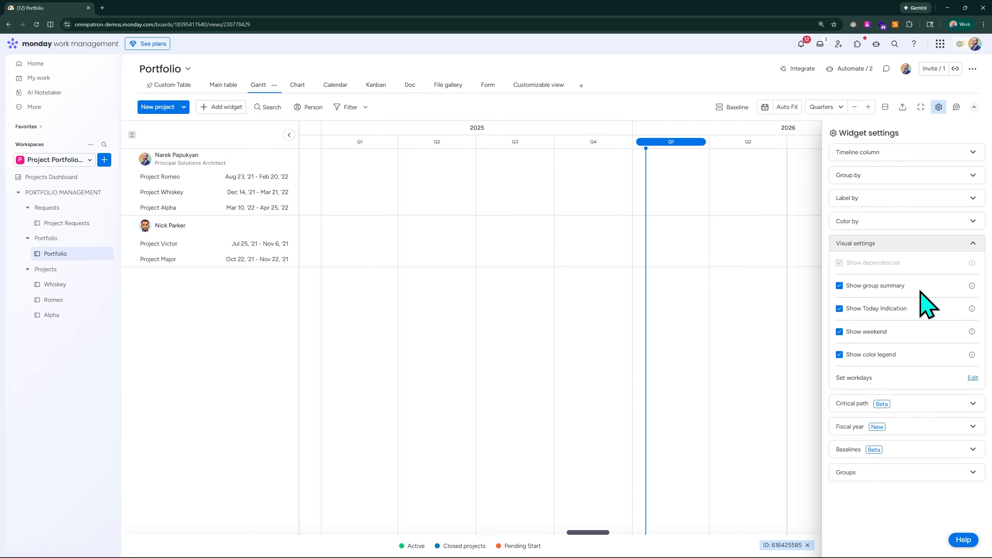
key("ctrl+plus")
key("ctrl+plus")
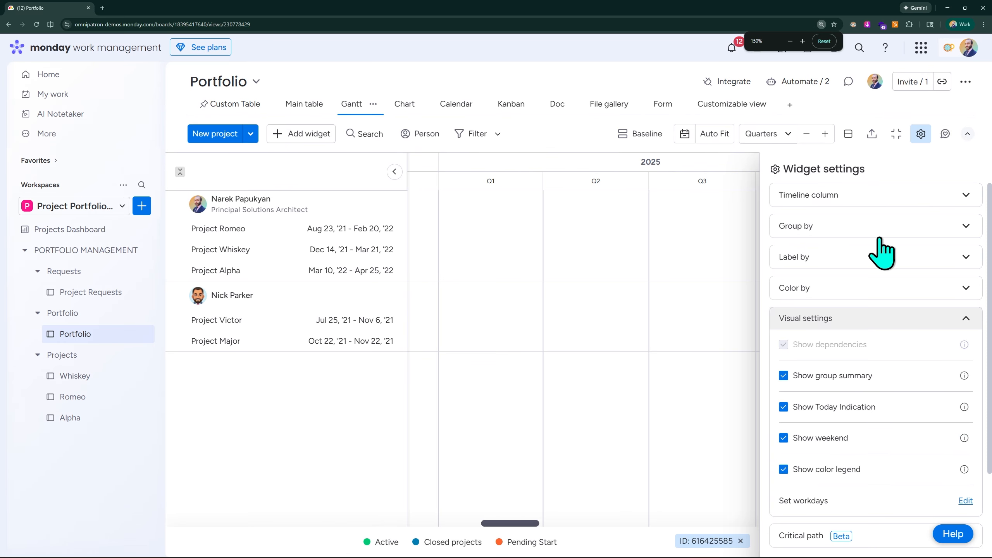
scroll(881, 241, "down", 3)
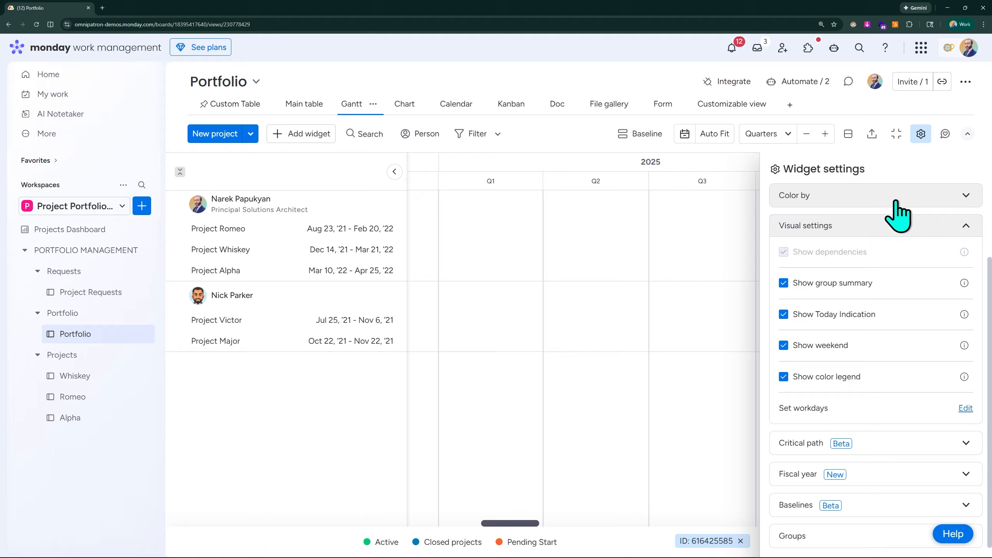
left_click(966, 226)
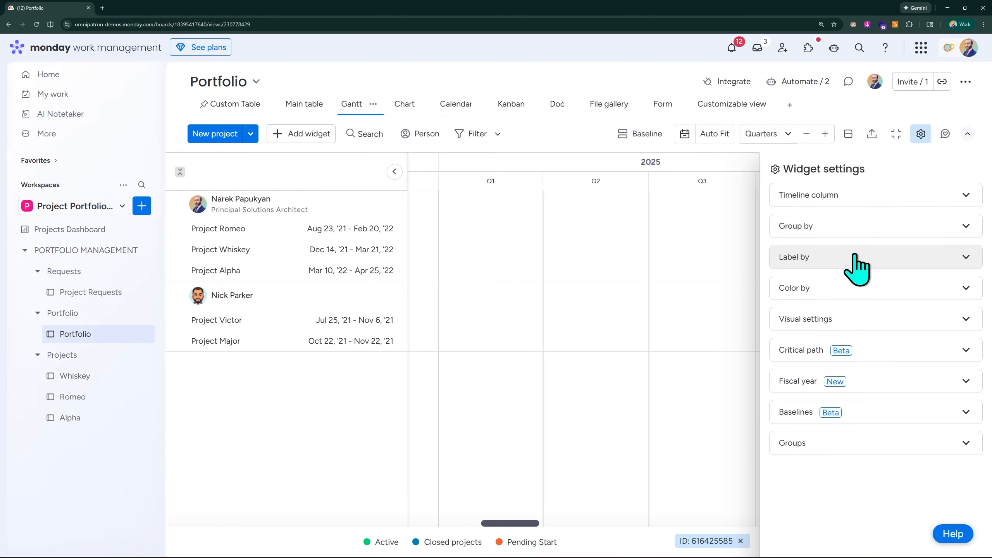
Auto-fit the Gantt timeline to the project dates
key("ctrl+minus")
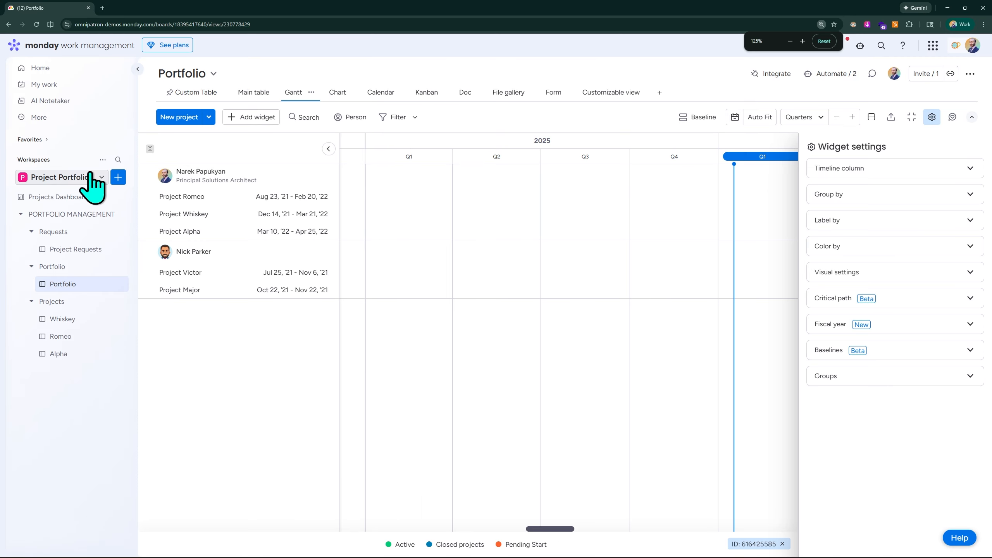
key("ctrl+minus")
left_click(786, 111)
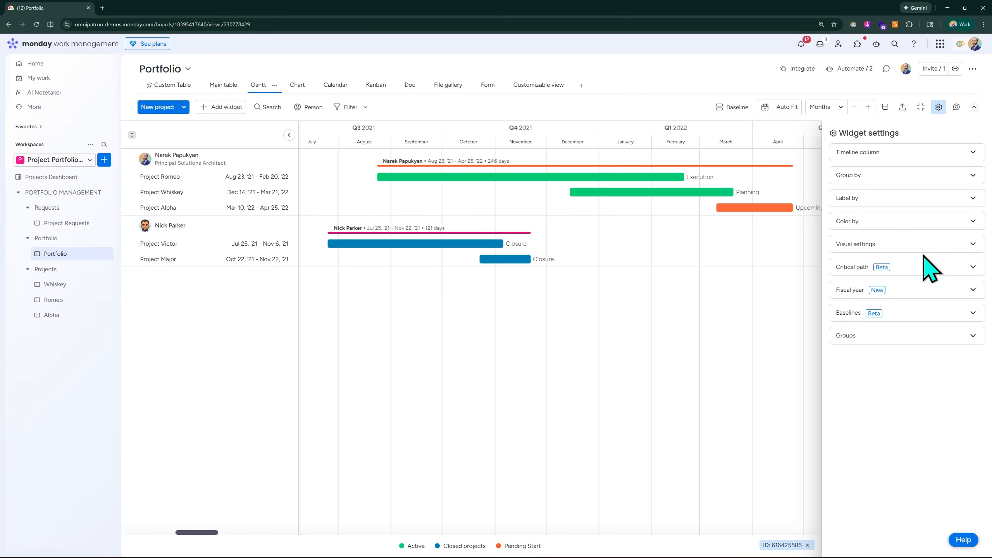
left_click(973, 246)
left_click(973, 247)
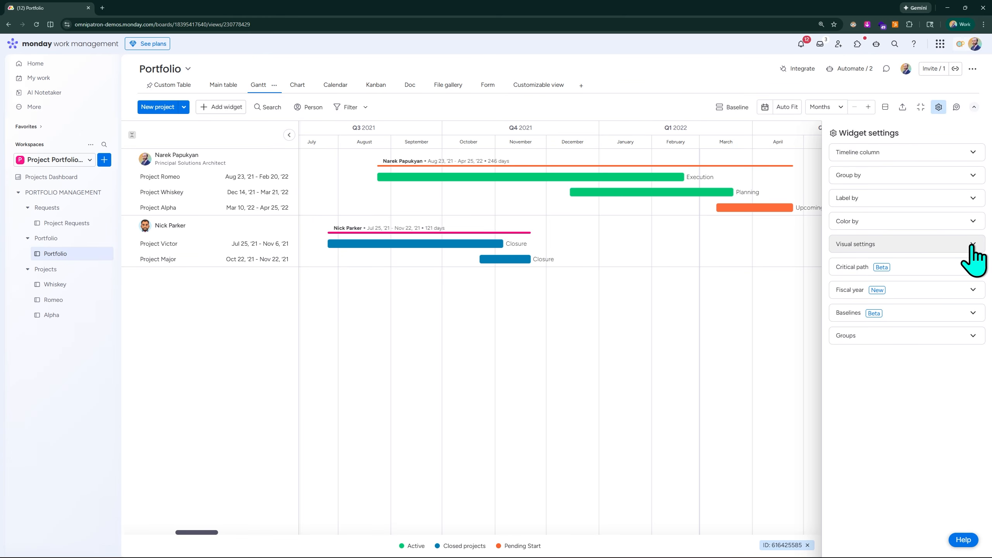
left_click(969, 245)
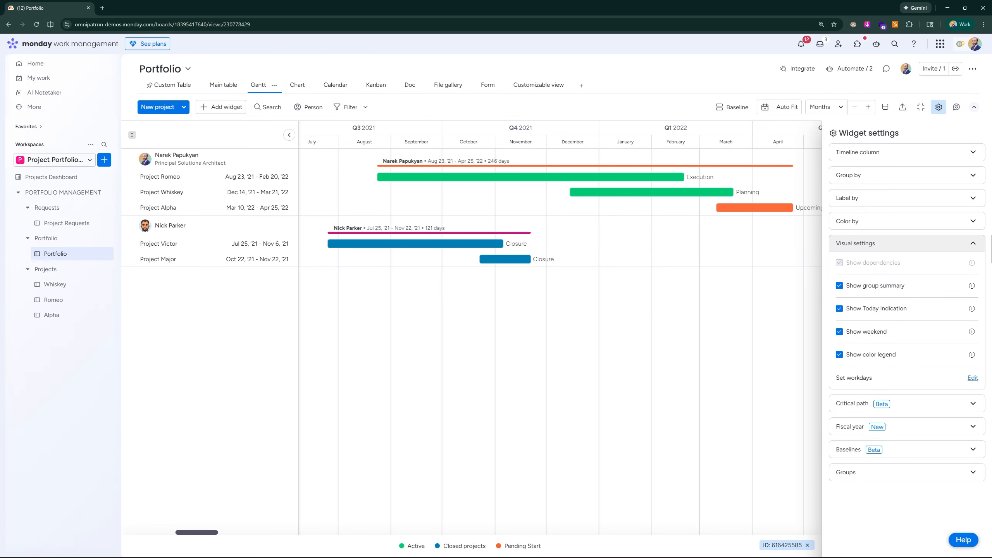
left_click(974, 247)
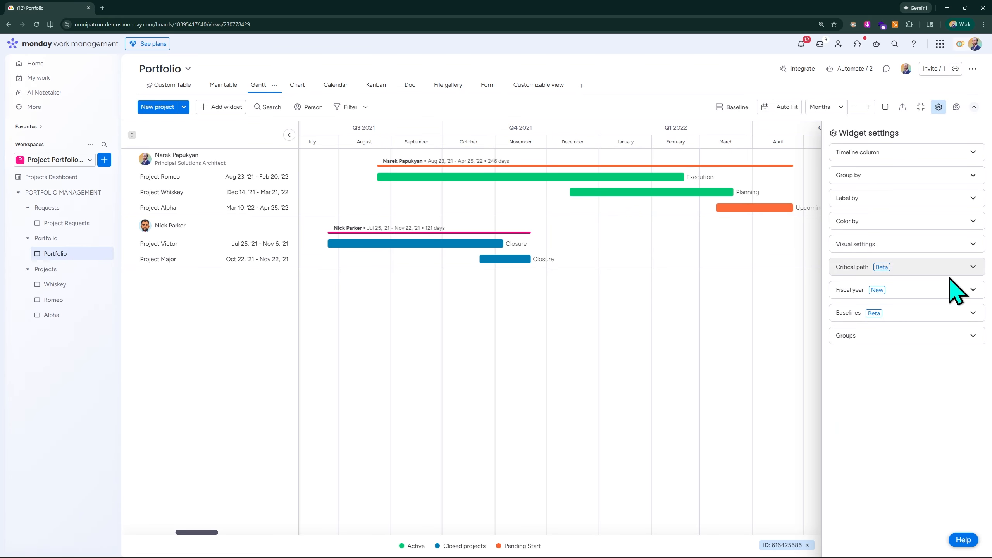
Toggle the critical path between shown and hidden on the Gantt chart, leaving it hidden
left_click(969, 267)
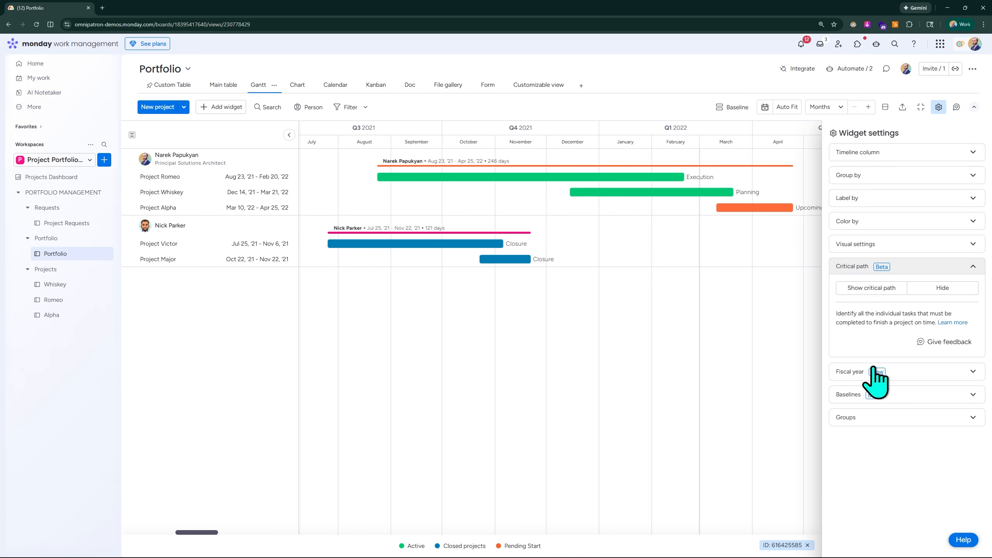
left_click(867, 289)
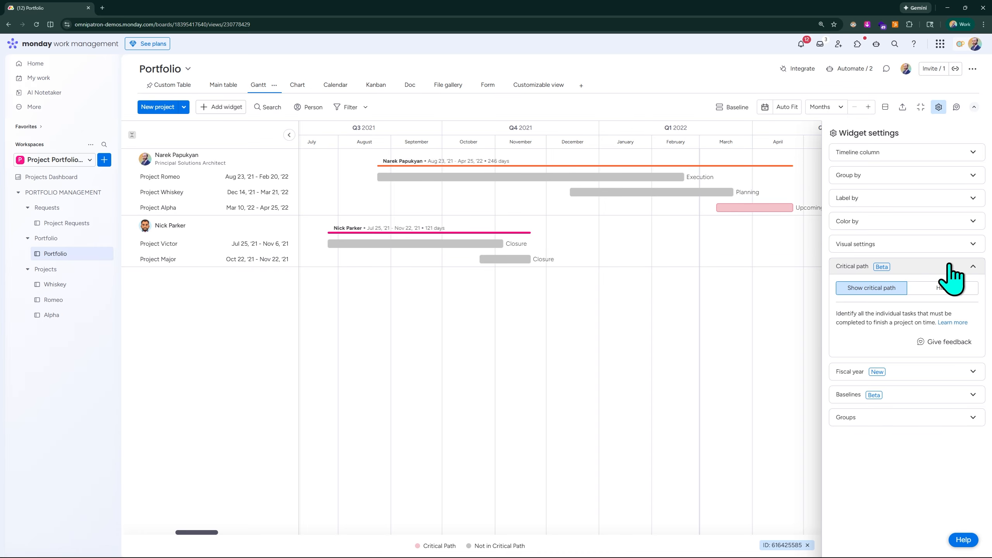
left_click(940, 287)
left_click(891, 289)
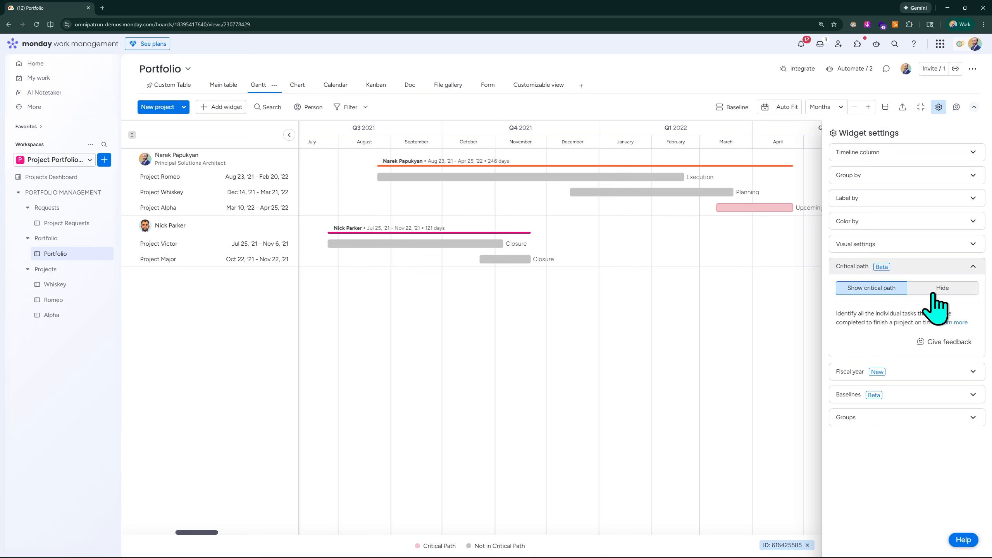
left_click(916, 290)
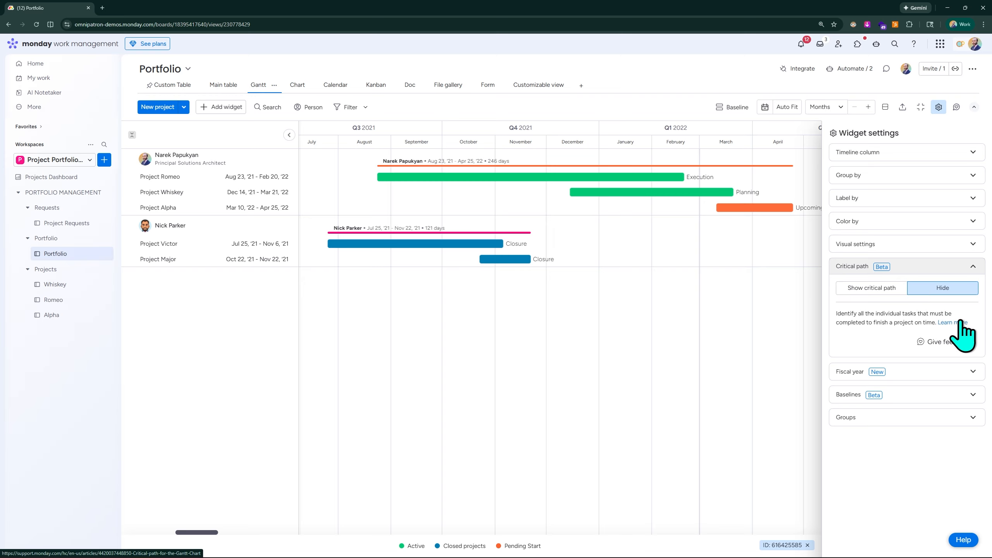
Review the fiscal year settings and the available start month options without changing them
left_click(919, 370)
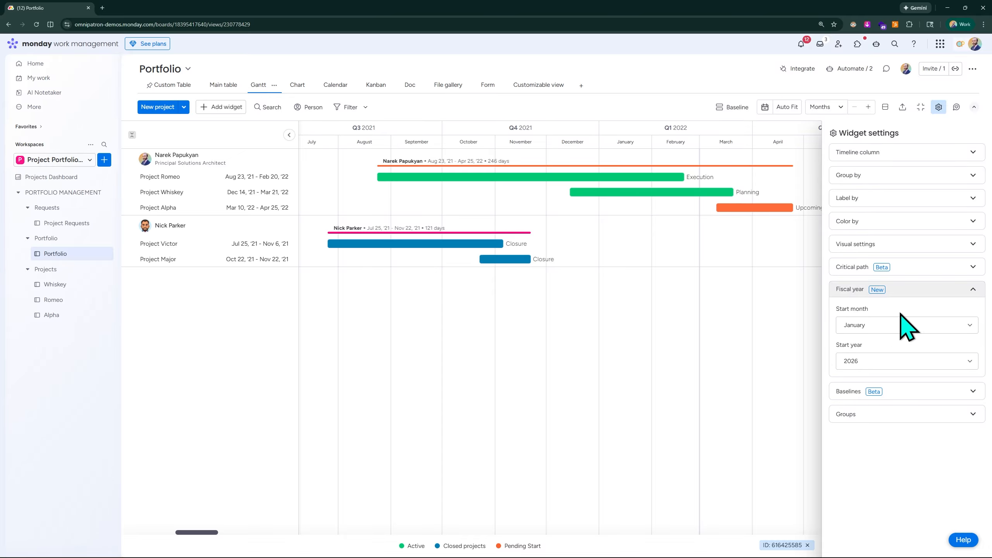
left_click(905, 324)
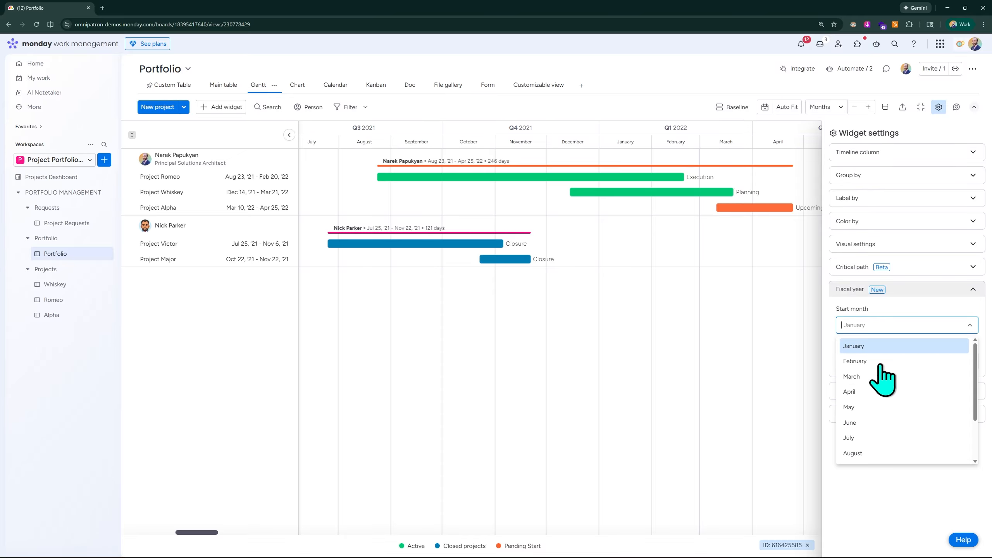
left_click(903, 326)
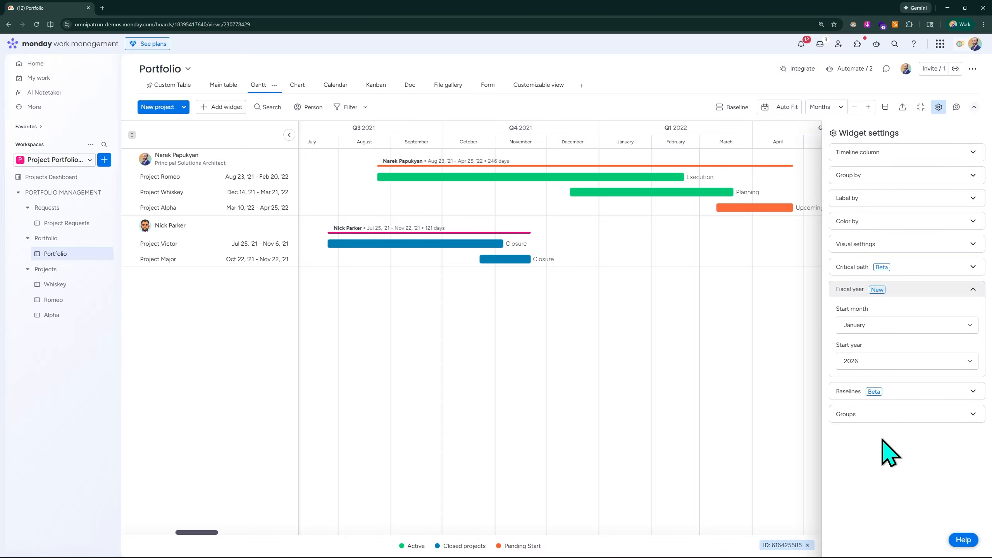
Add a new baseline snapshot of the Gantt chart's current dates and show the baseline
left_click(898, 392)
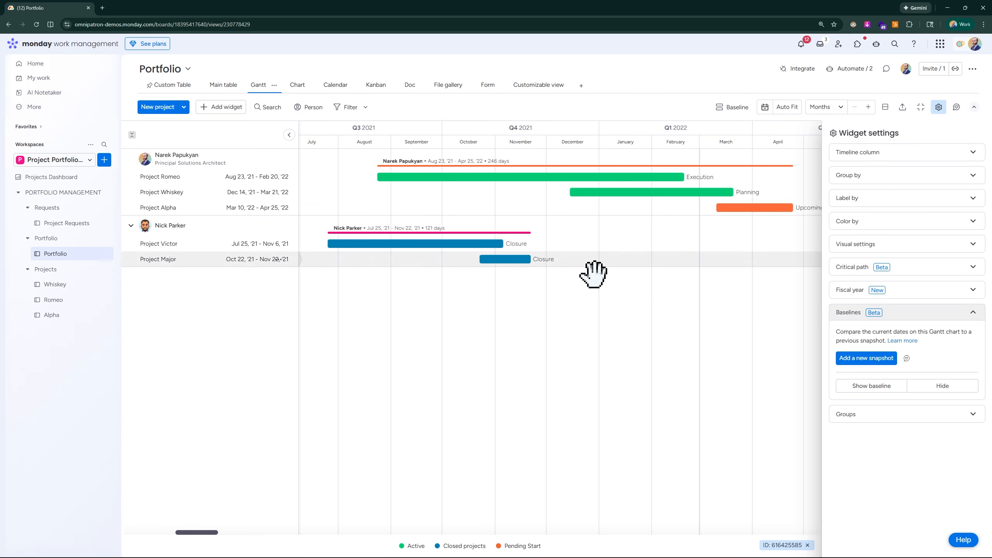
left_click(884, 360)
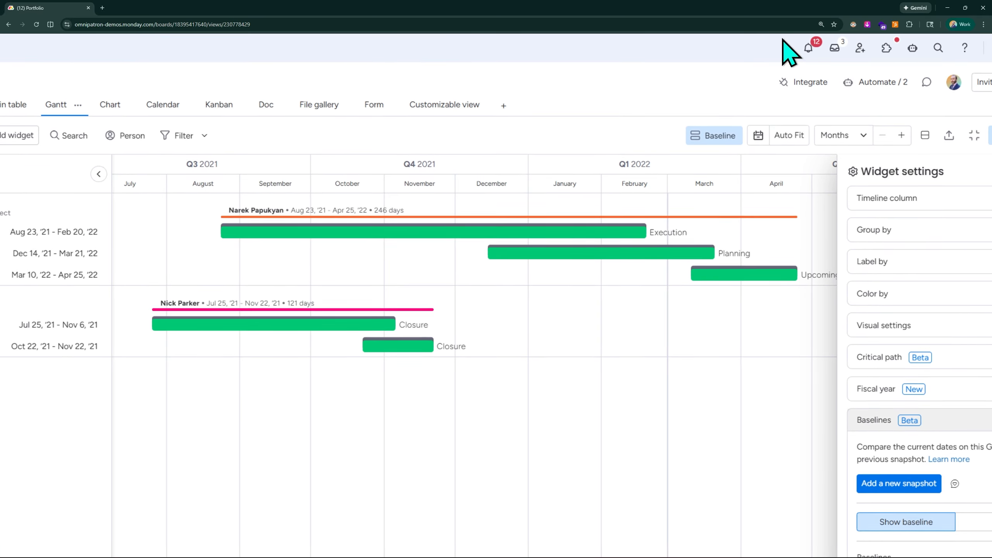
scroll(918, 429, "right", 2)
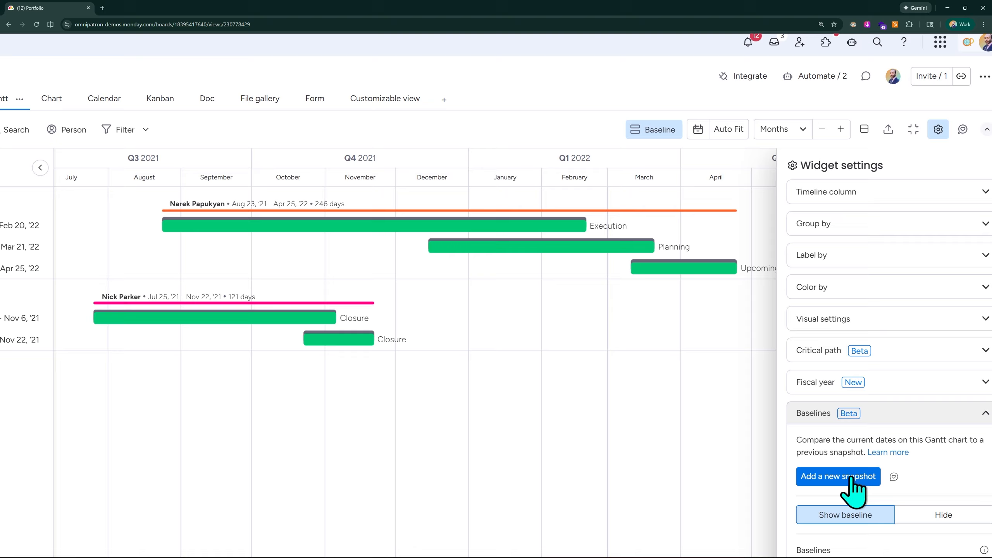
scroll(849, 478, "down", 1)
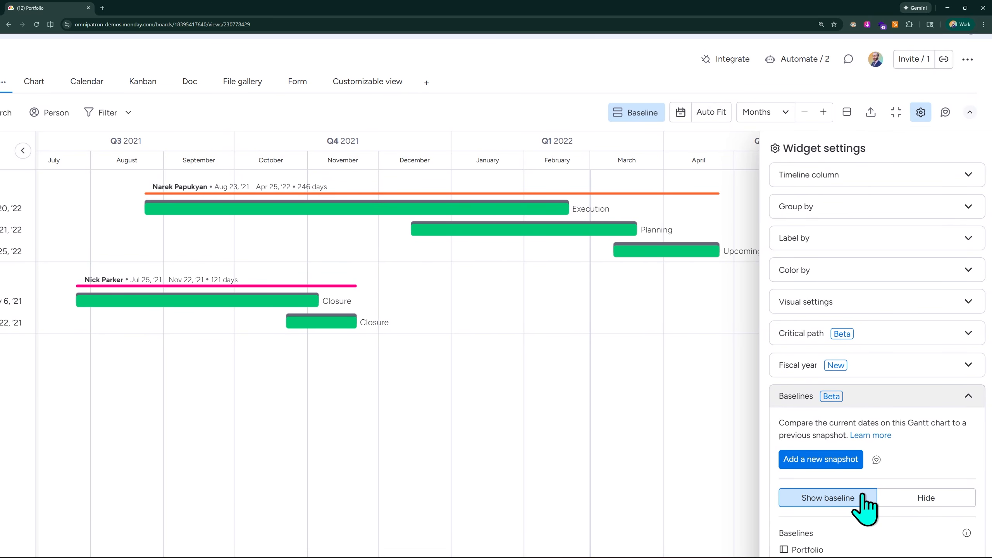
Shift Project Whiskey to start in about early February 2022 and Project Alpha to end about May 20, '22
left_click_drag(528, 234, 588, 230)
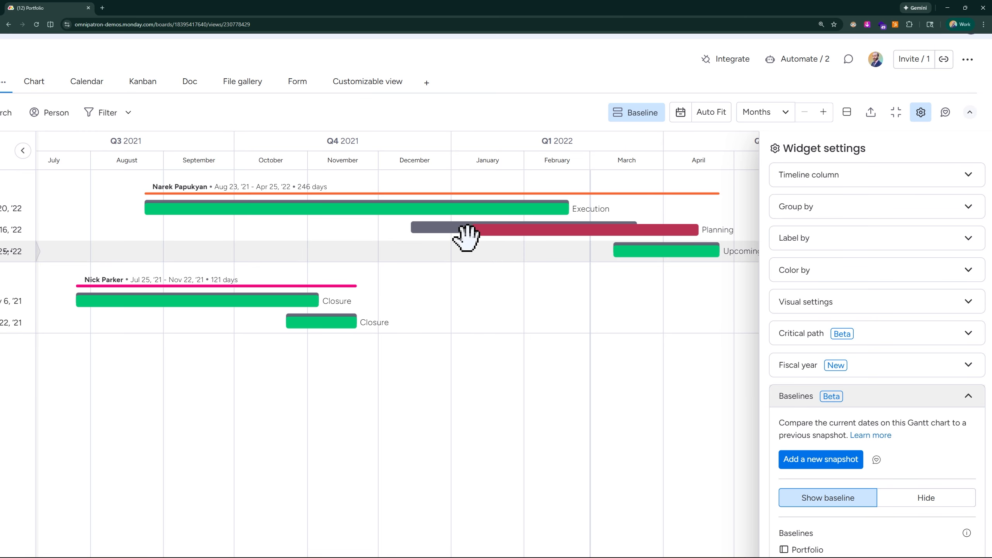
left_click_drag(587, 230, 722, 252)
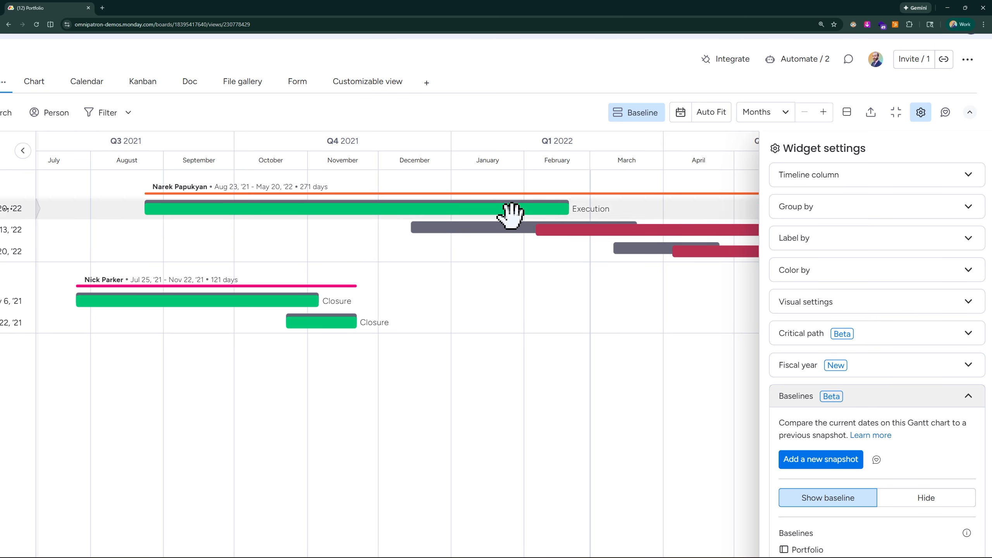
Shift Project Major to Dec 13, '21 - Jan 13, '22 on the Gantt chart and hide the baseline
left_click_drag(326, 322, 426, 326)
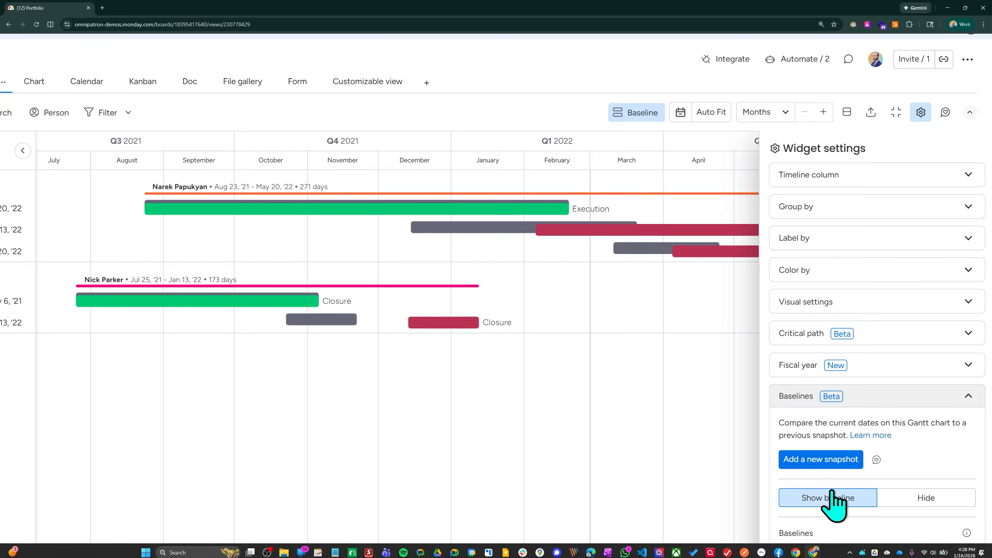
scroll(908, 430, "down", 3)
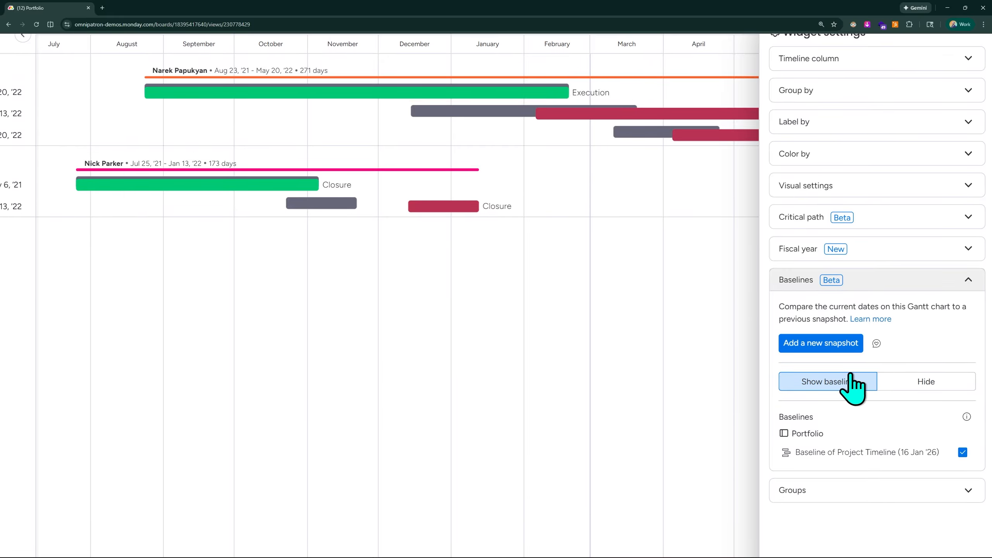
left_click(926, 381)
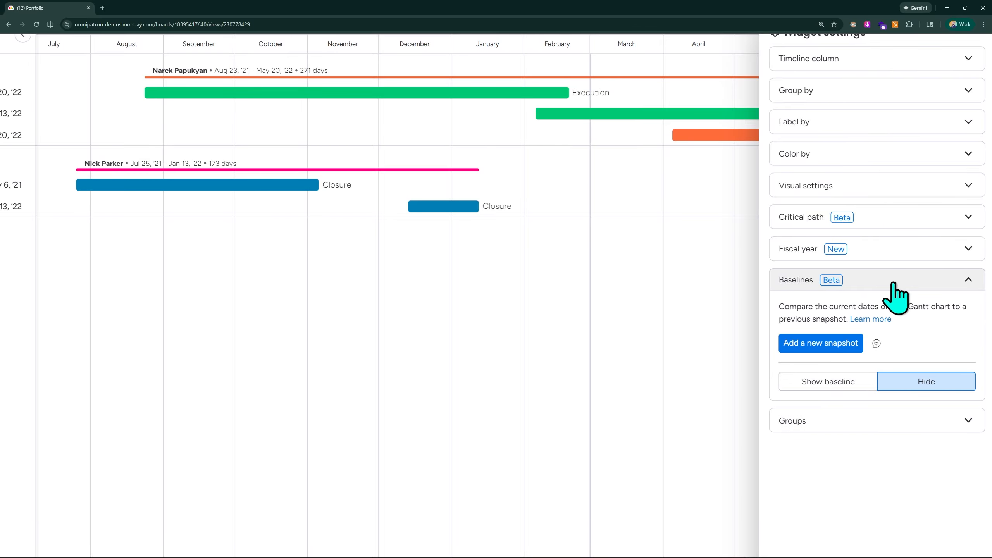
Exclude the Closed projects group from the Gantt chart and close its widget settings
left_click(943, 421)
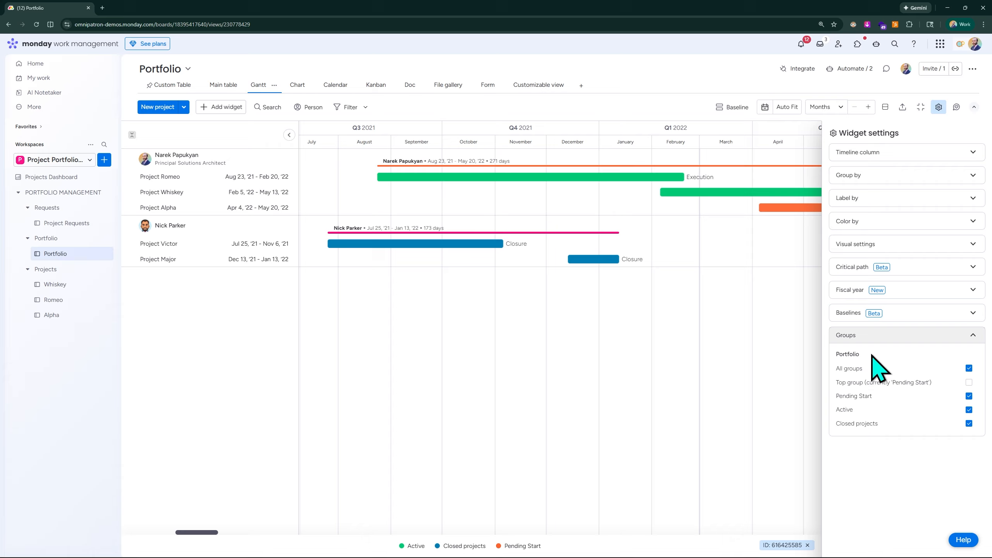
key("ctrl+plus")
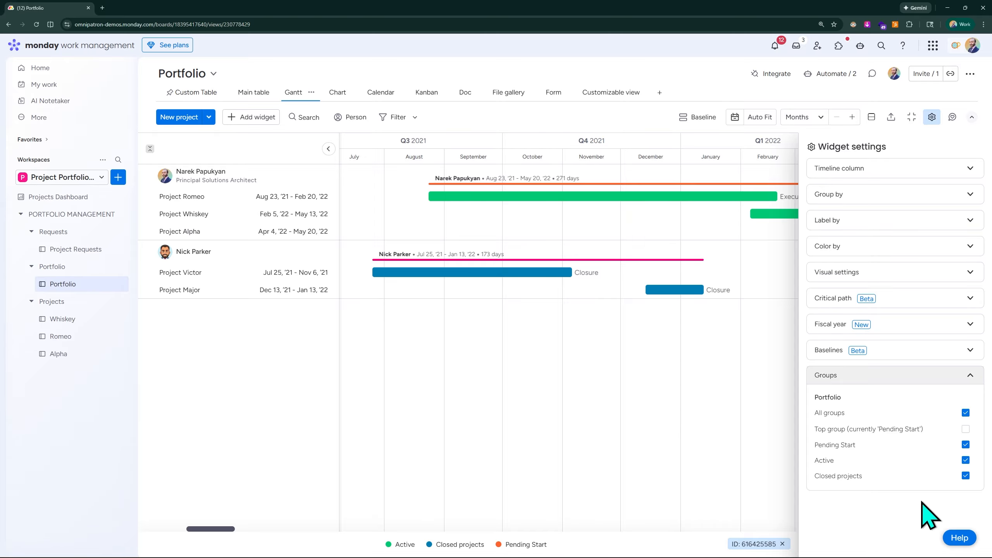
left_click(965, 476)
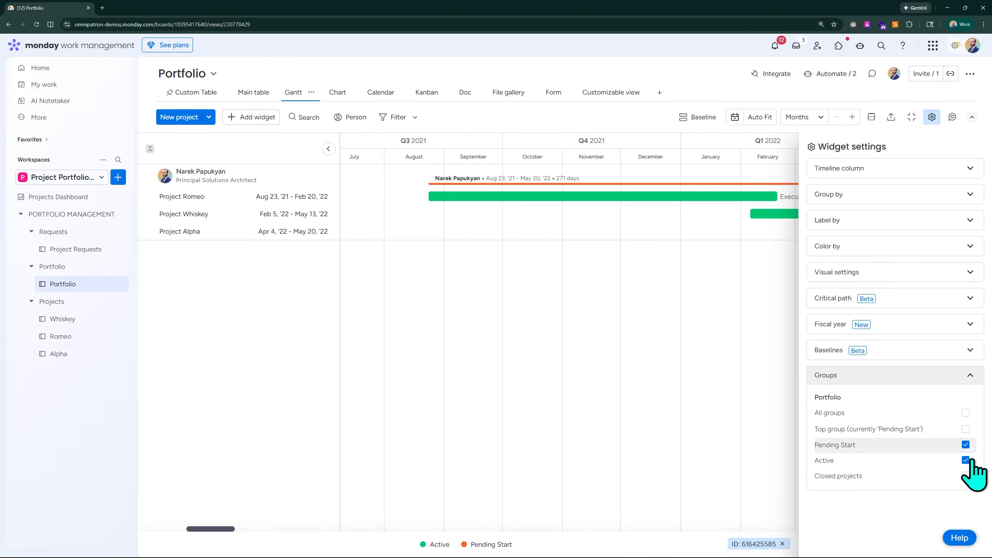
left_click(940, 118)
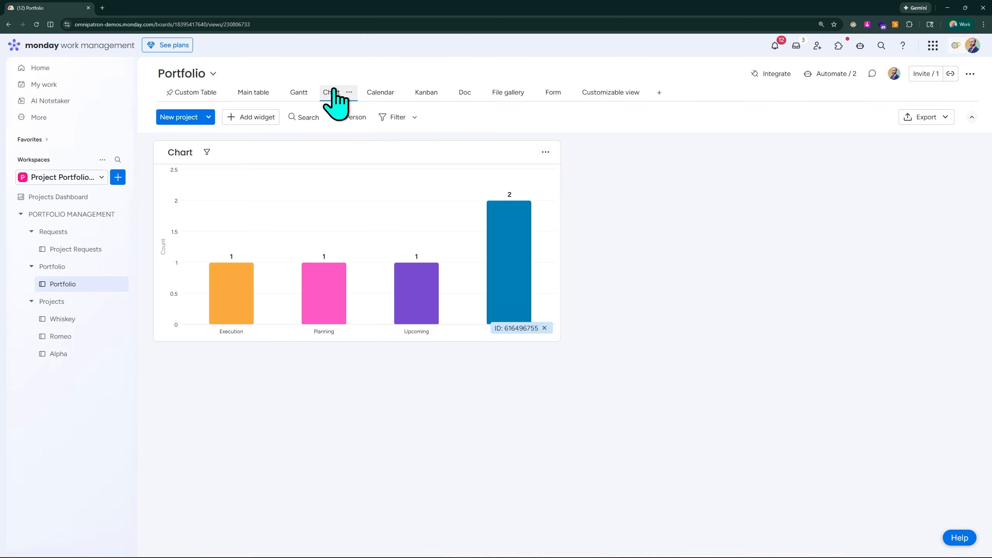
Compare the Chart view with the empty Customizable view, review the widgets that can be added to each, and return to the Chart view
key("ctrl+plus")
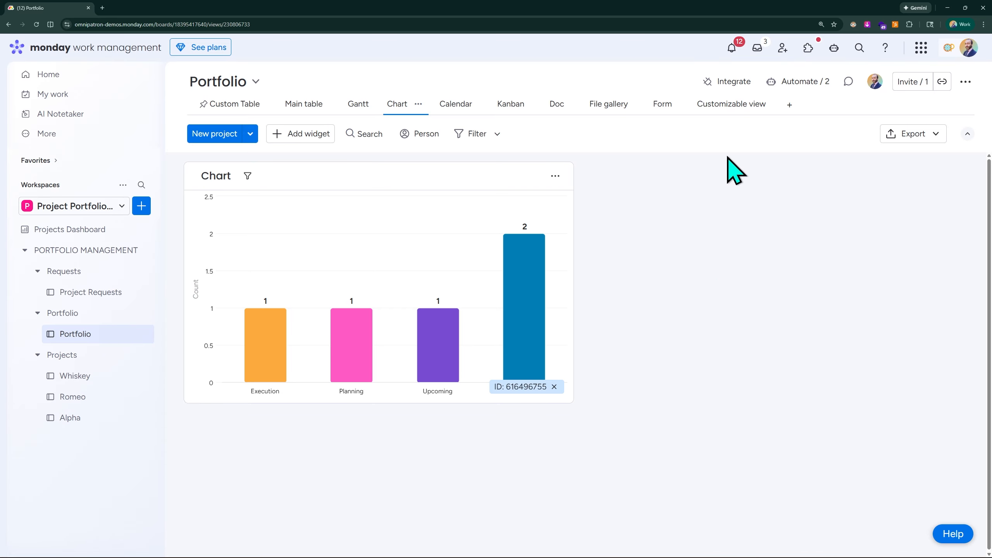
left_click(740, 106)
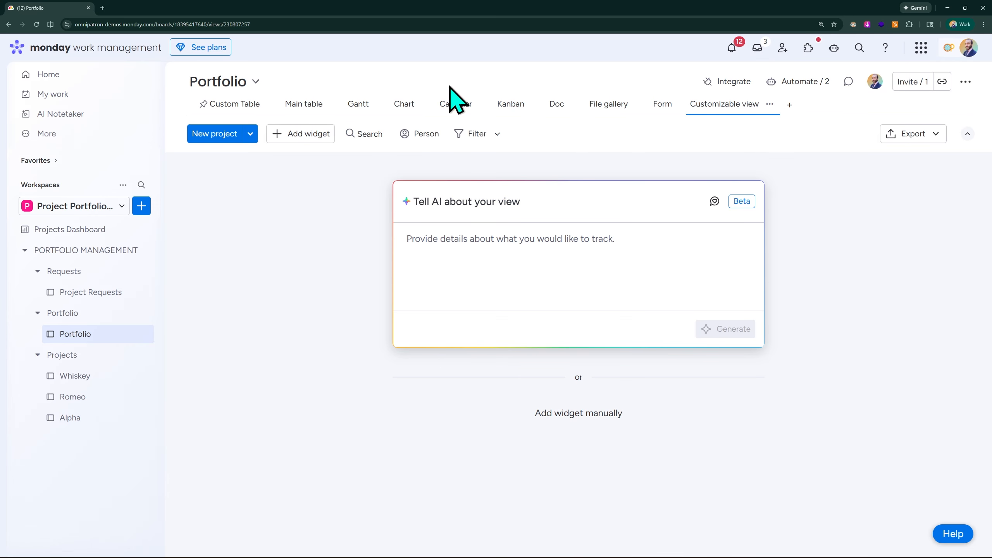
left_click(287, 134)
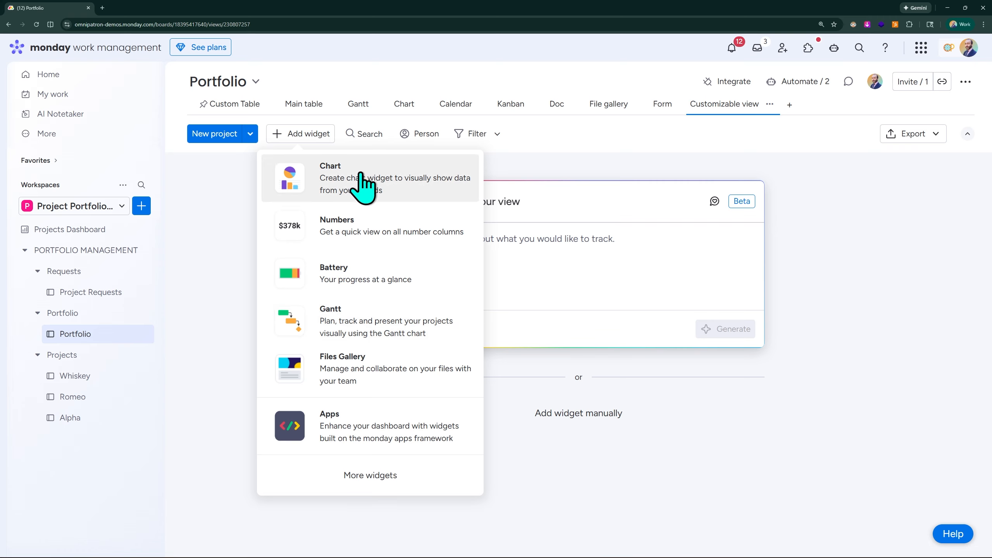
left_click(255, 174)
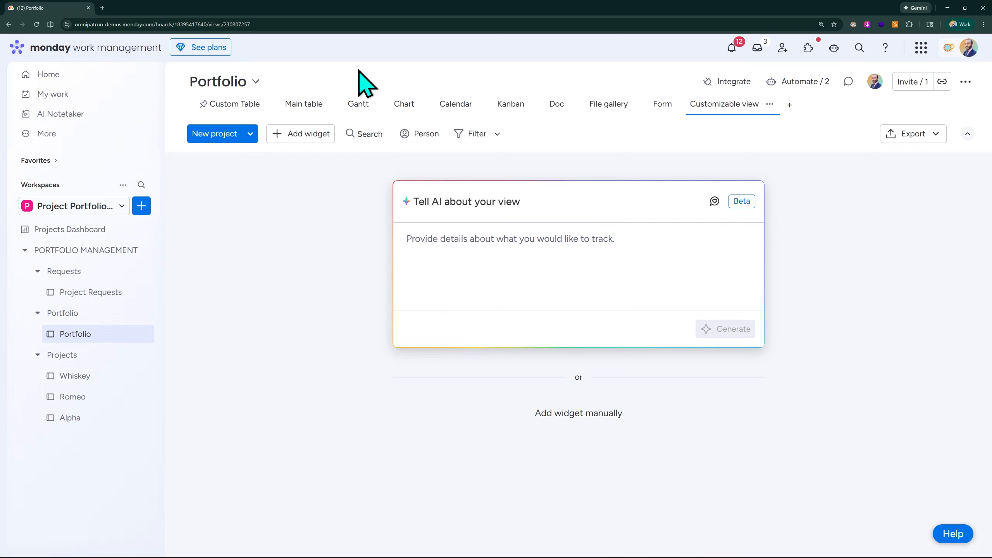
left_click(405, 107)
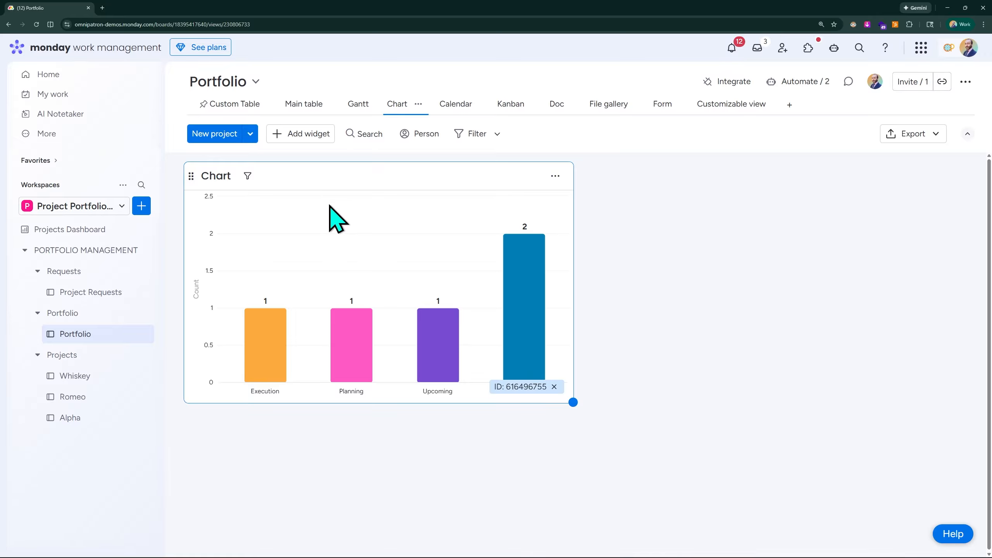
left_click(322, 136)
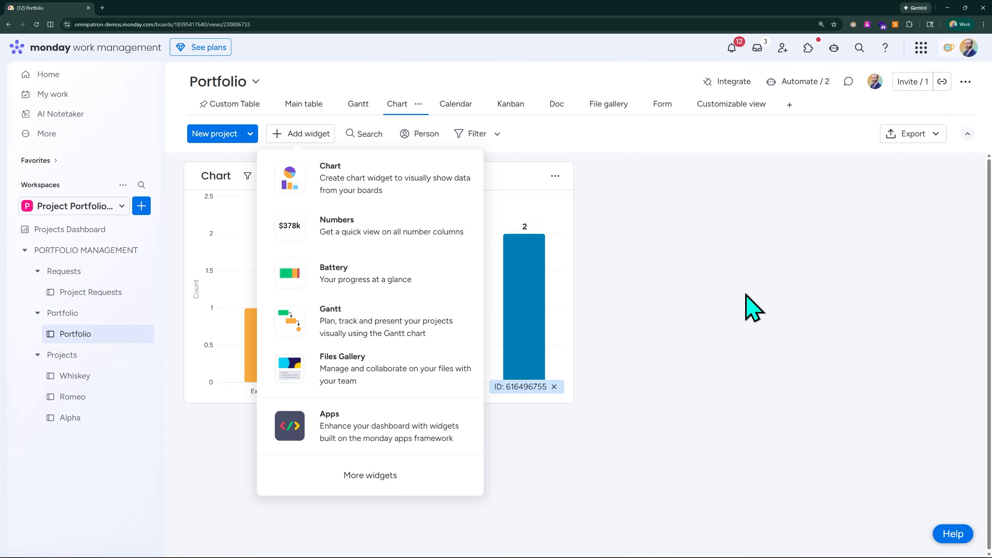
left_click(754, 313)
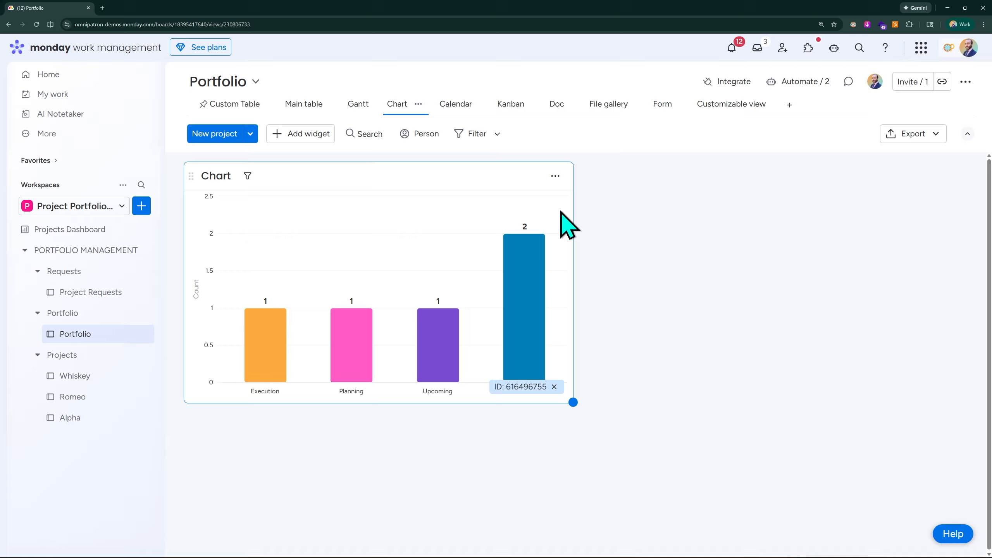
Review the chart widget's options and dock the widget in the Chart view
left_click(555, 176)
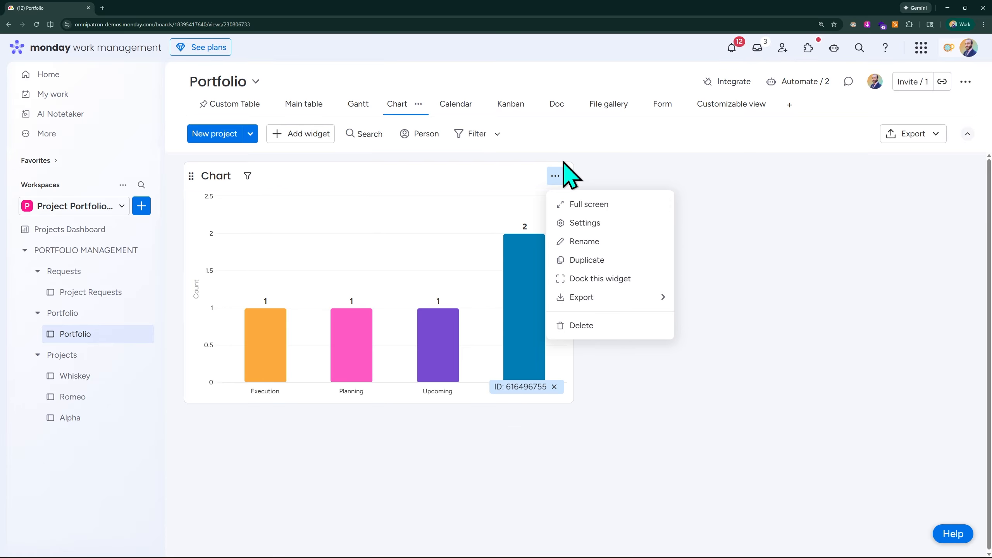
left_click(612, 146)
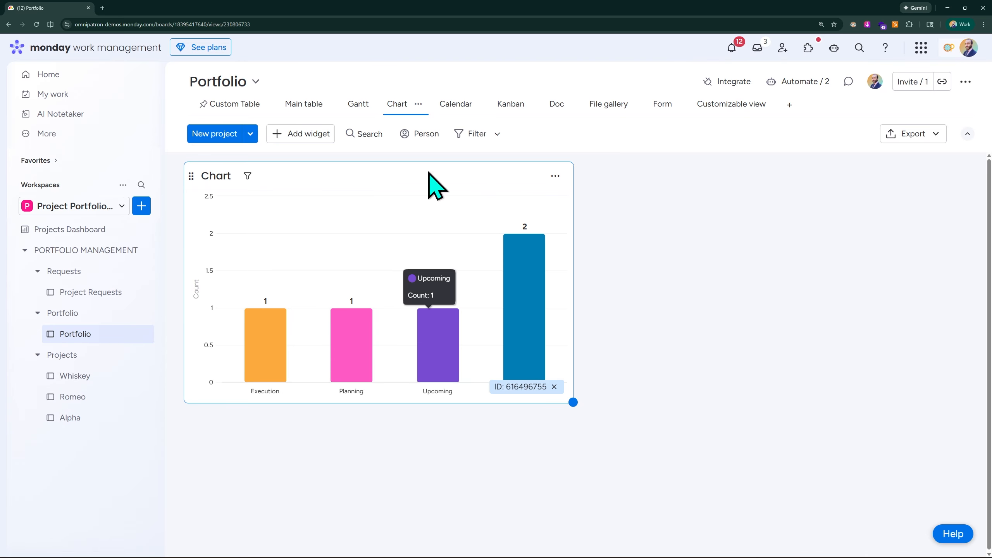
left_click(556, 175)
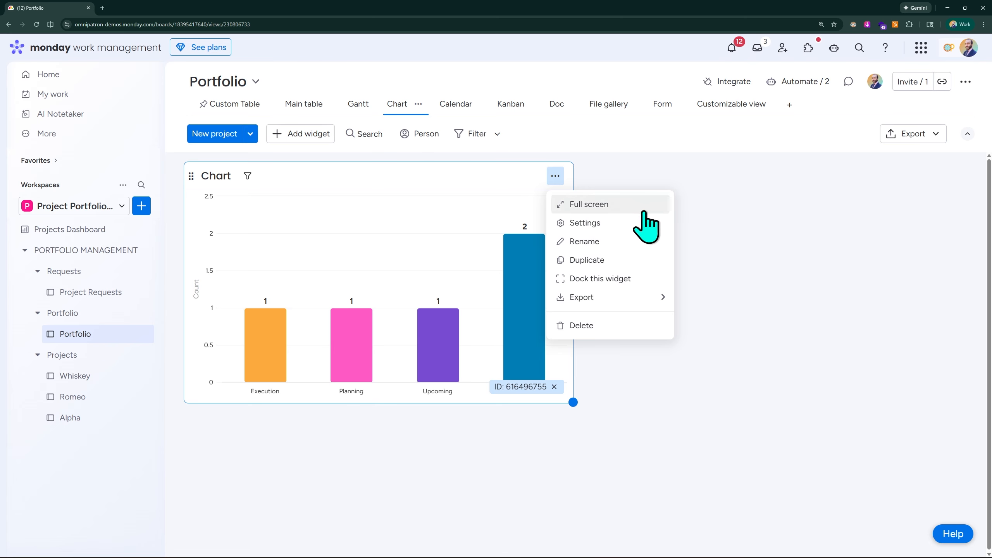
left_click(620, 279)
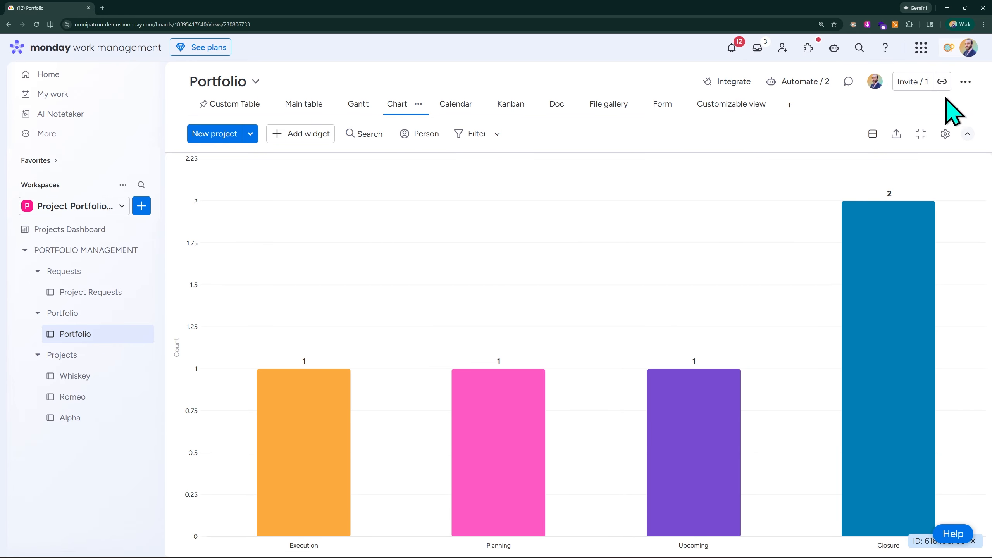
In the chart's widget settings, preview the pie, line and bubble chart types and switch back to the bar chart
left_click(945, 135)
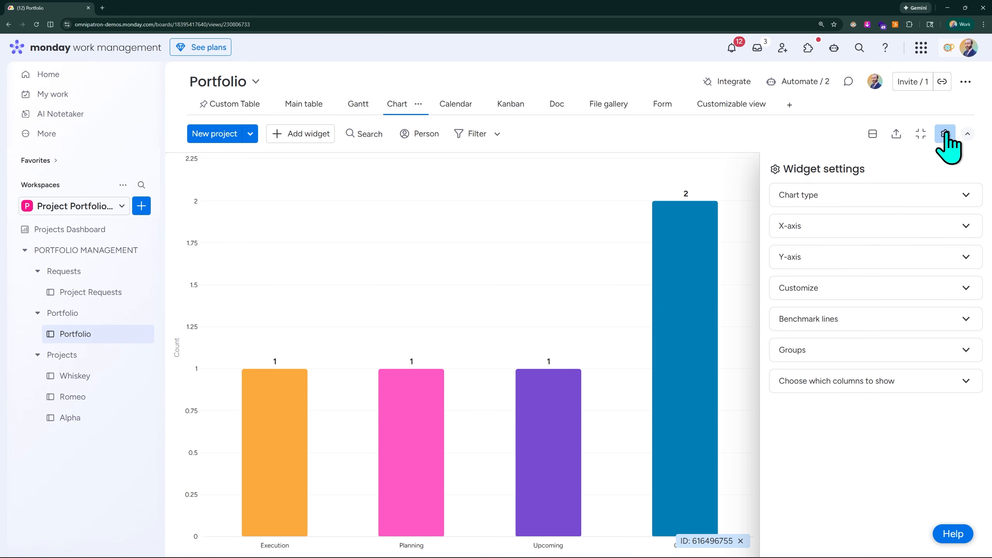
left_click(898, 197)
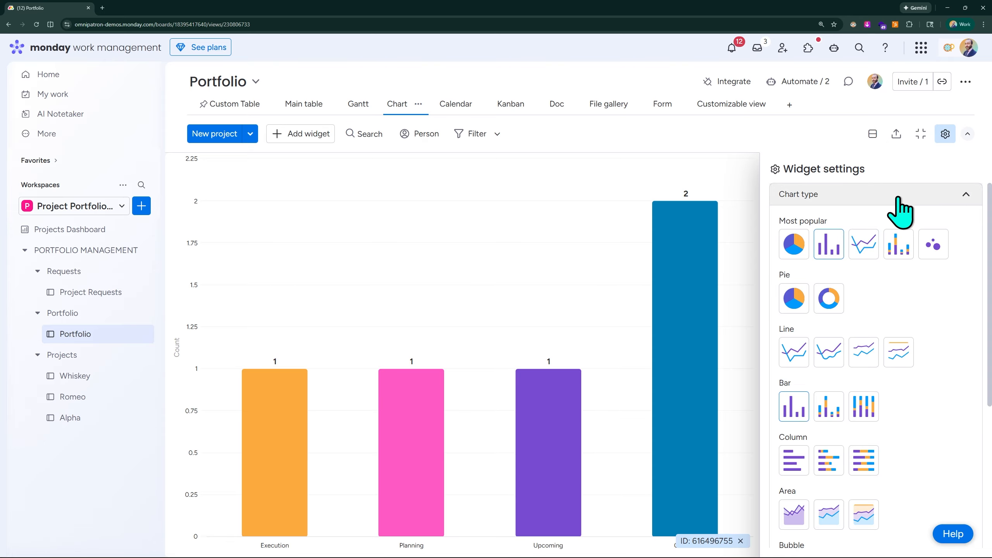
left_click(794, 243)
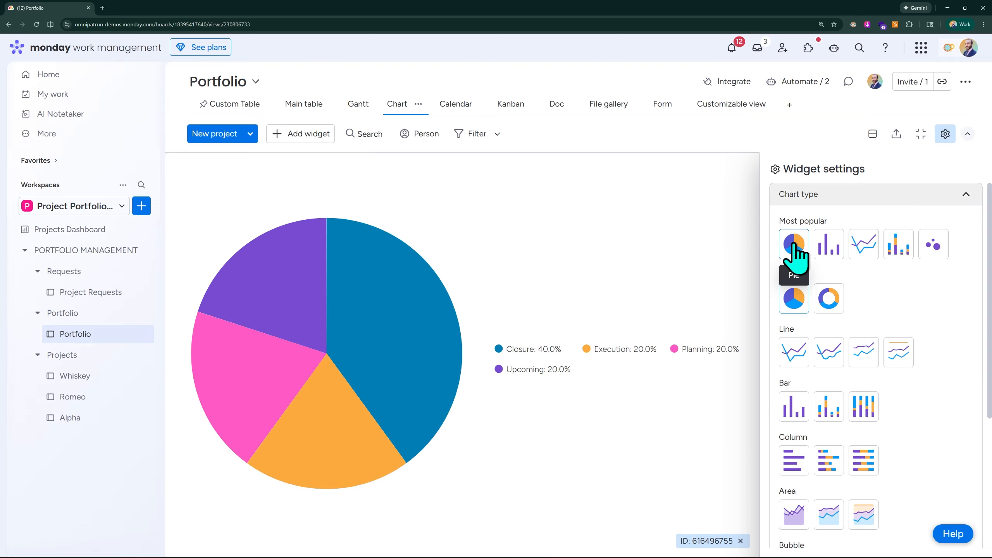
left_click(862, 252)
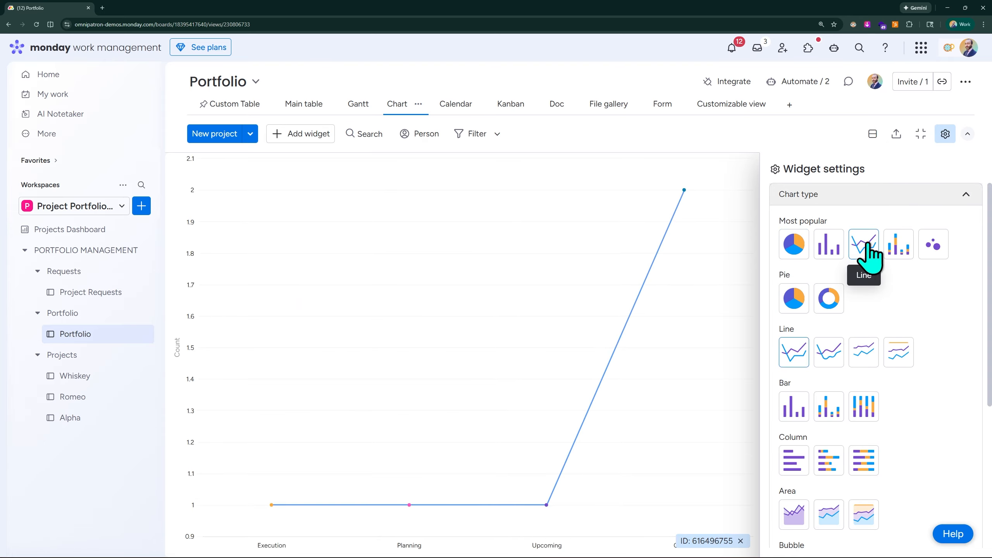
left_click(928, 254)
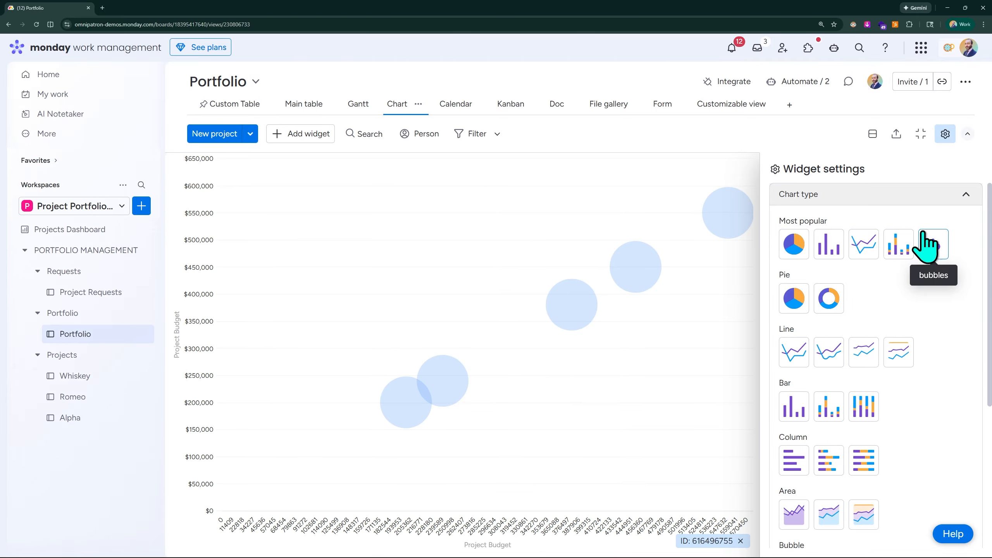
left_click(832, 244)
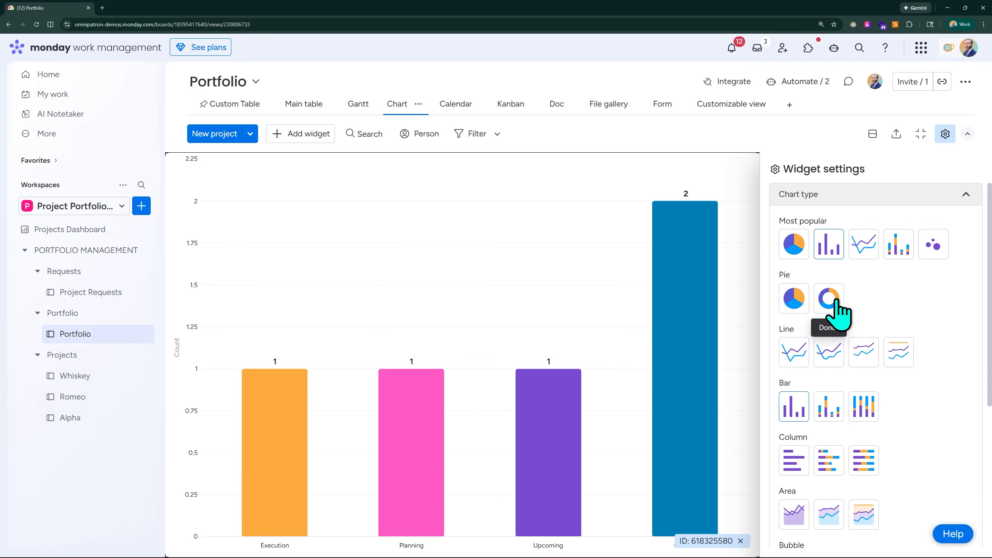
Preview the pie, line, stacked bar and bubble types on the docked chart, ending on bubble
key("ctrl+minus")
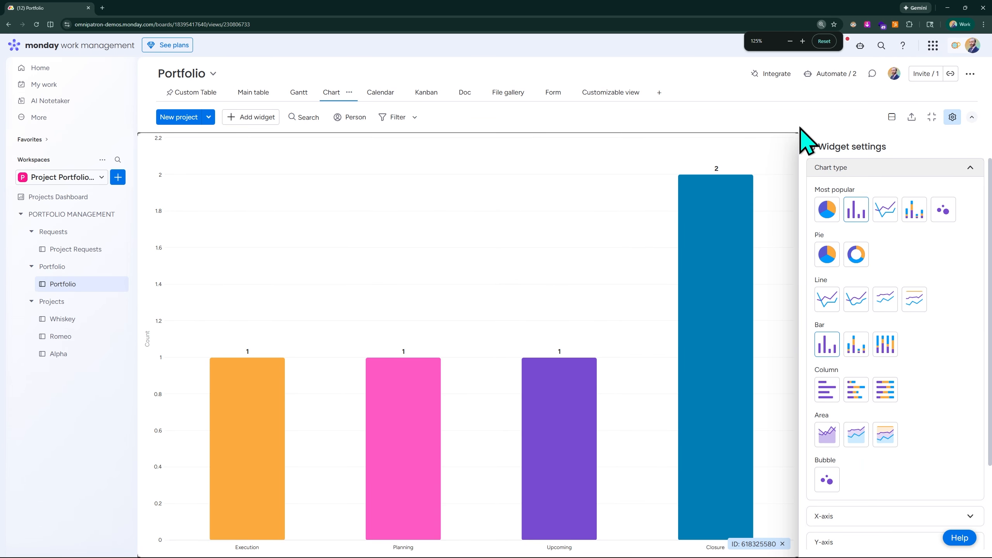
left_click(824, 210)
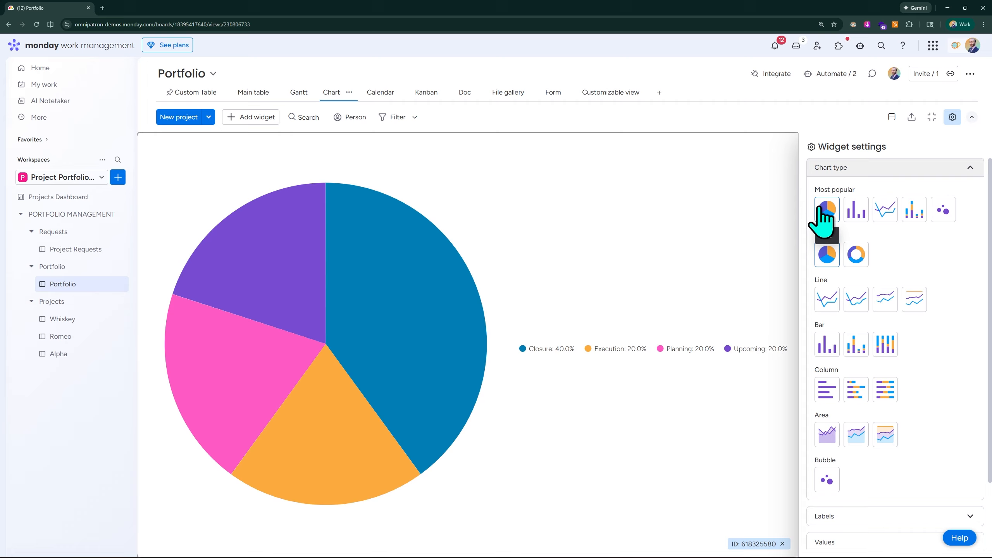
left_click(886, 207)
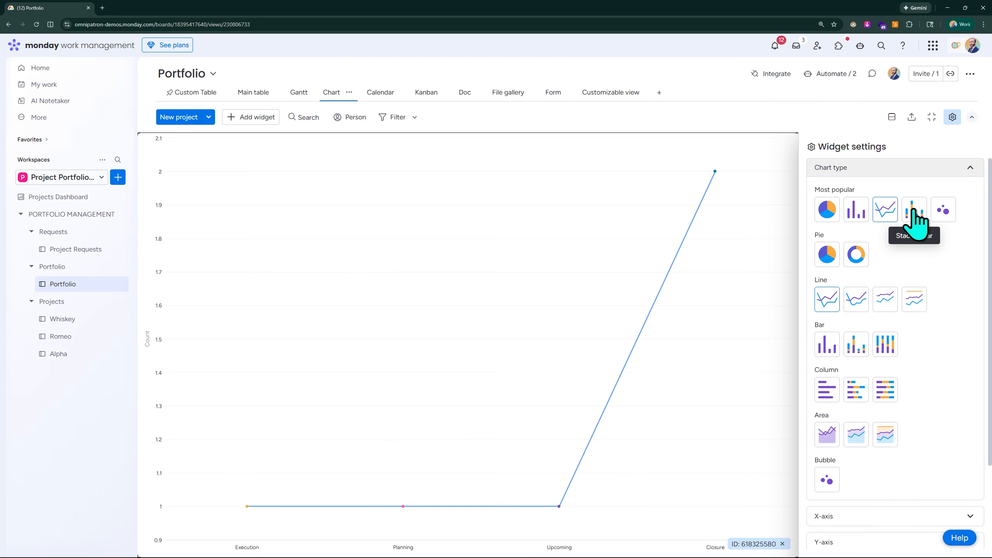
left_click(914, 211)
left_click(948, 213)
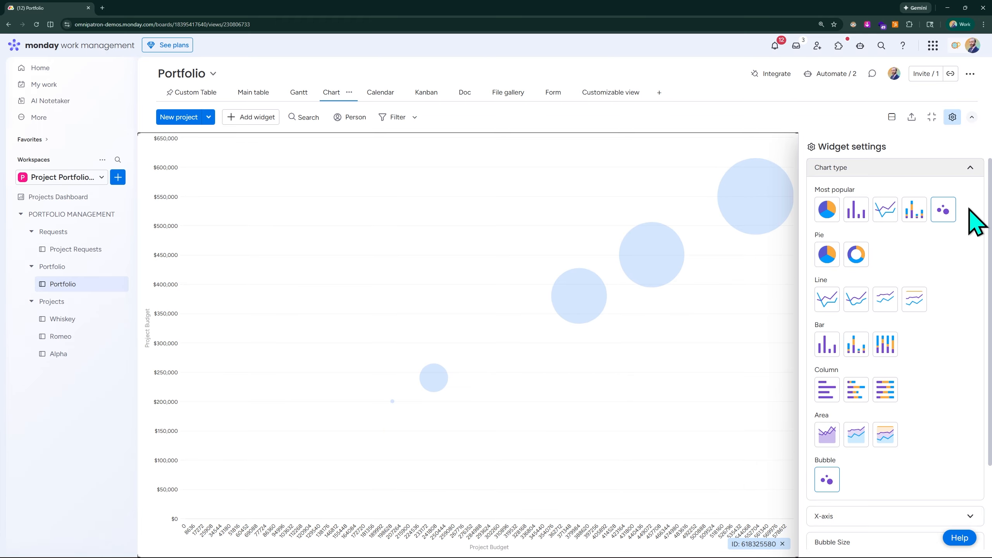
Try several line and column variants for the chart and return it to the bar type
left_click(827, 301)
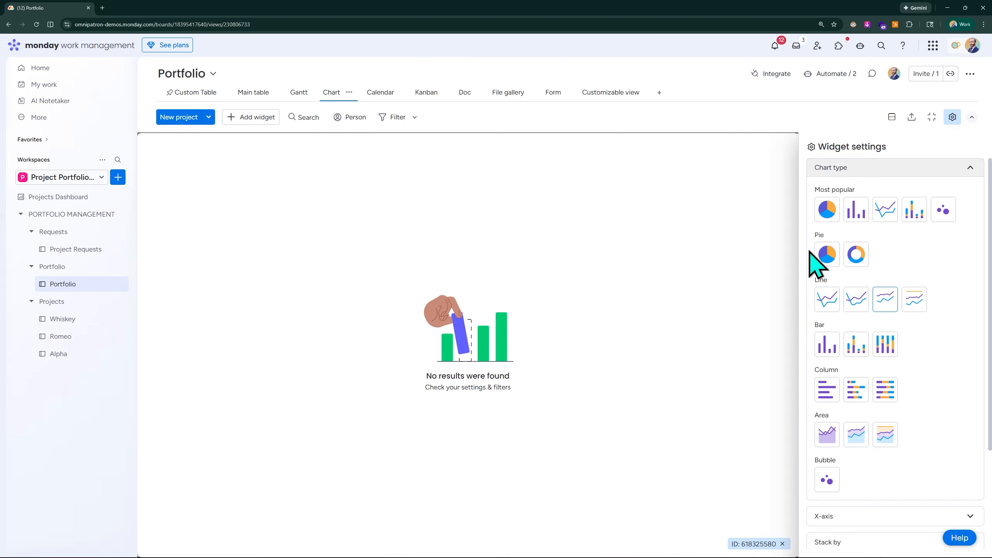
left_click(827, 390)
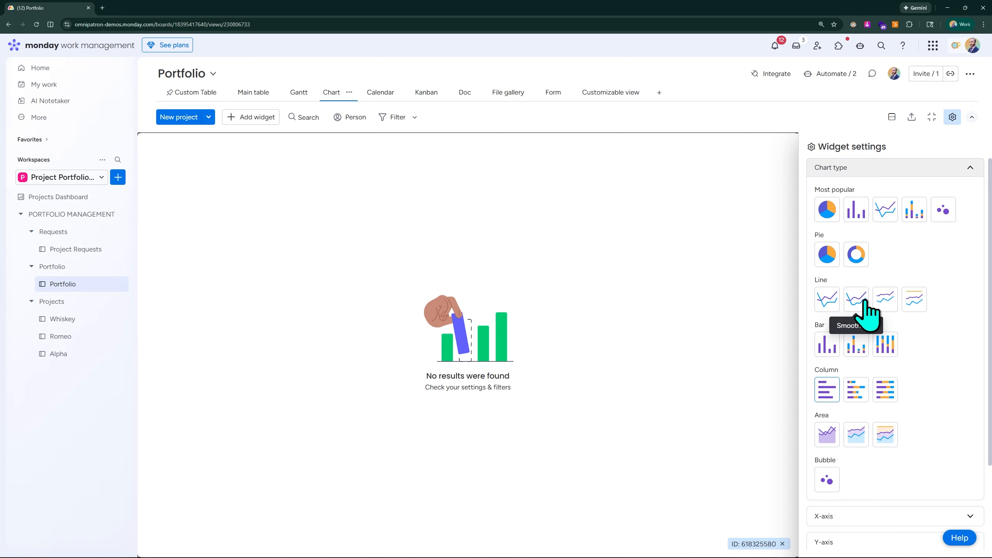
left_click(911, 307)
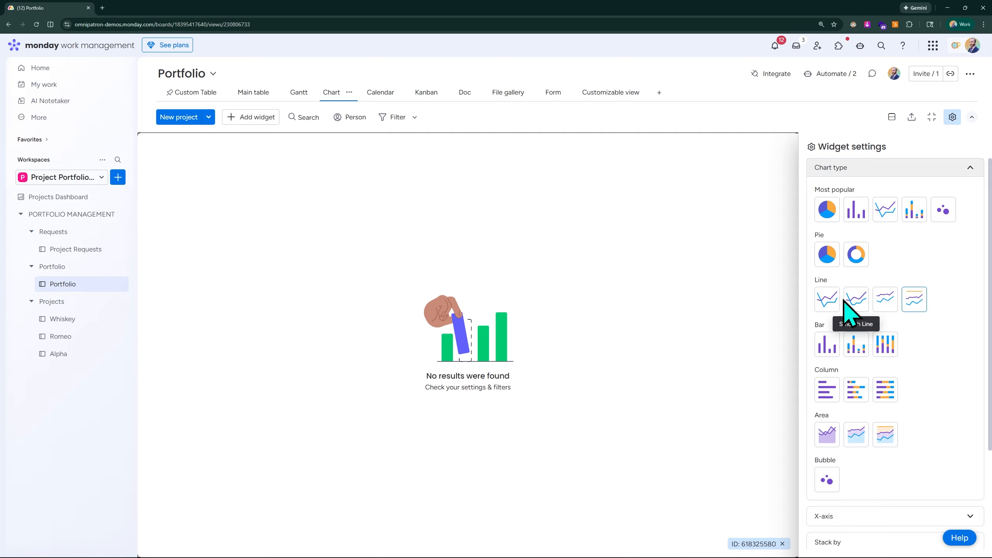
left_click(855, 213)
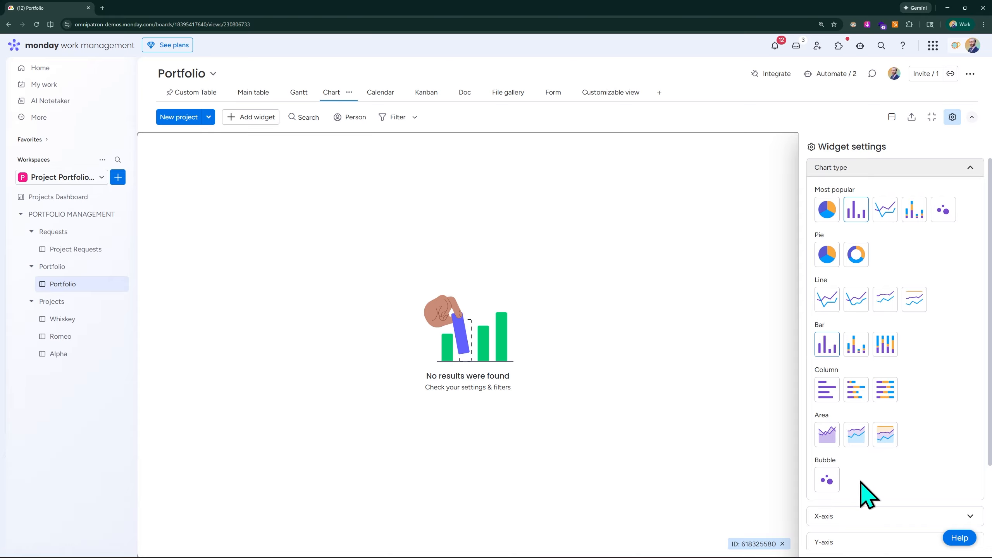
Set the chart type to pie and open the chart's Labels settings
scroll(946, 379, "down", 2)
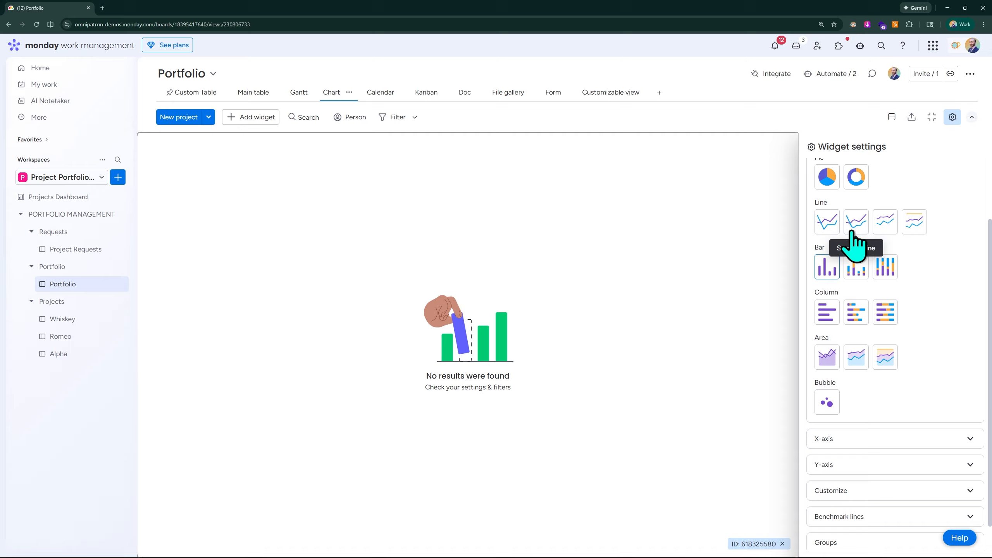
scroll(853, 244, "up", 2)
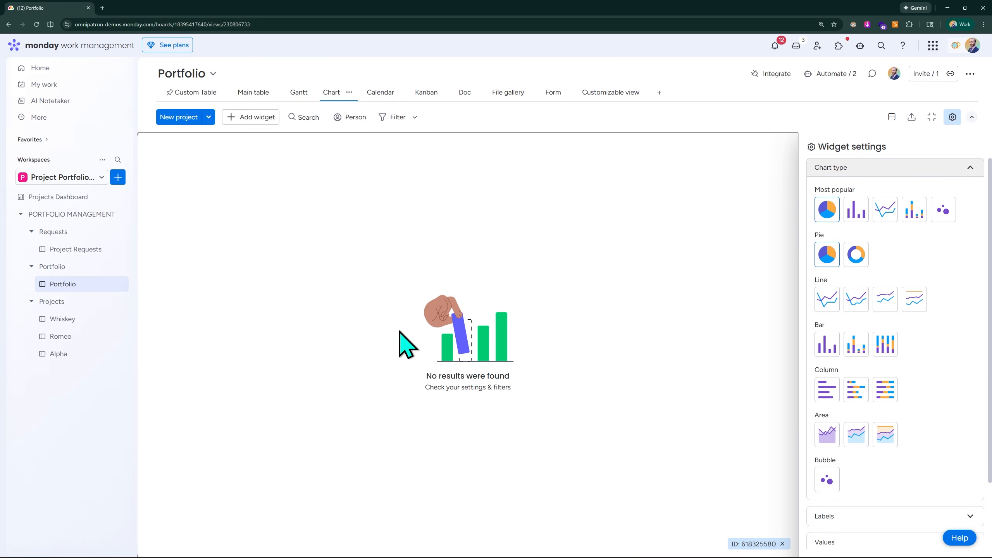
scroll(884, 266, "down", 2)
left_click(883, 433)
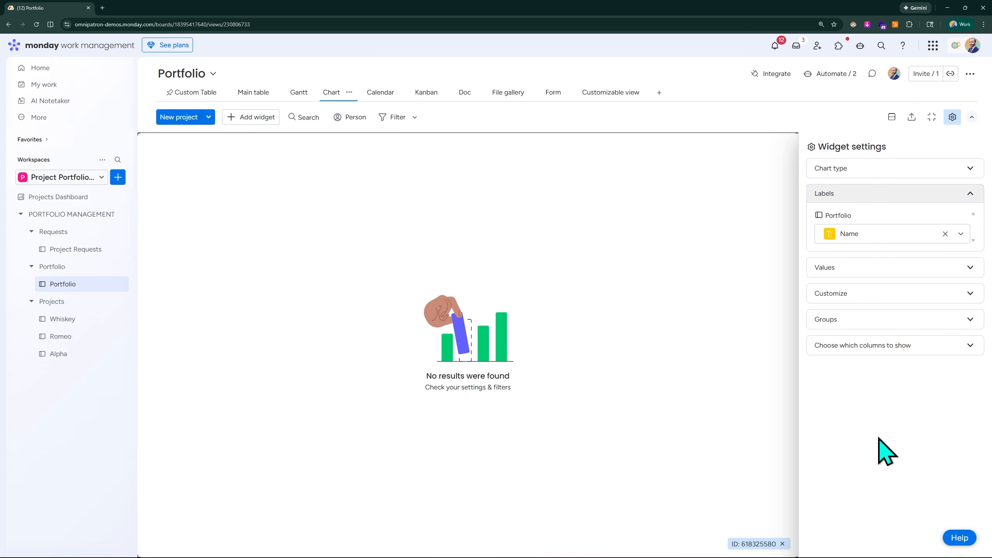
Set the pie chart's values to Project Budget and preview the line, stacked bar and bubble types before returning to pie
left_click(875, 267)
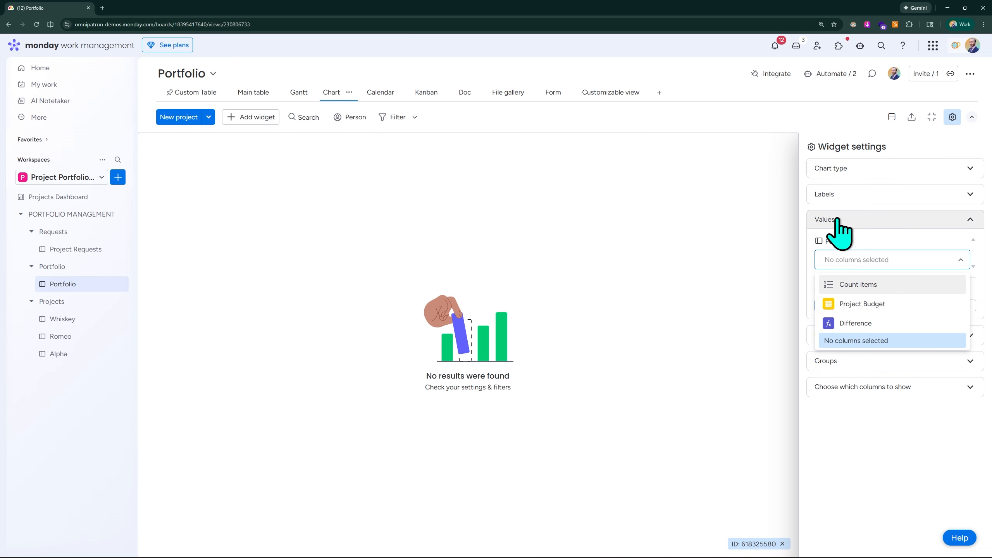
left_click(862, 305)
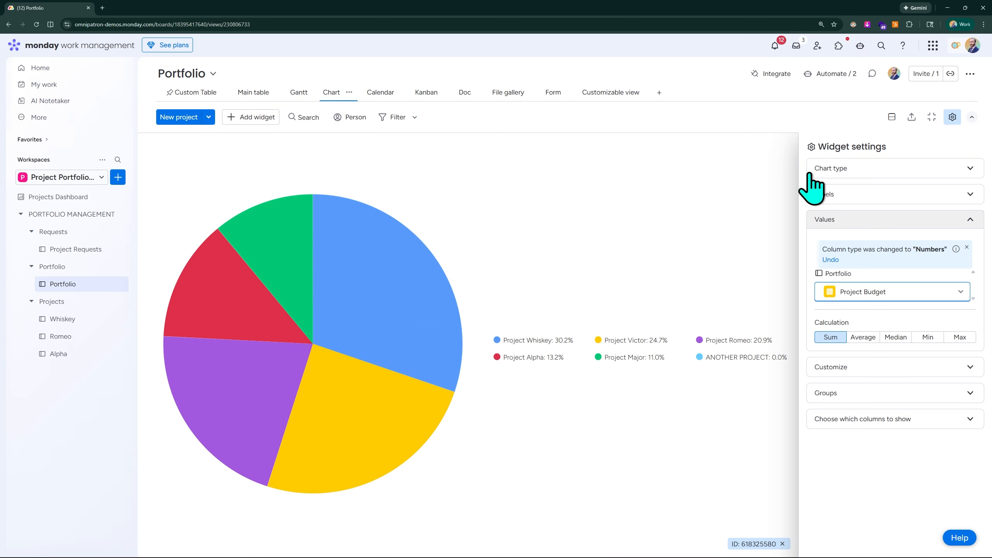
left_click(850, 168)
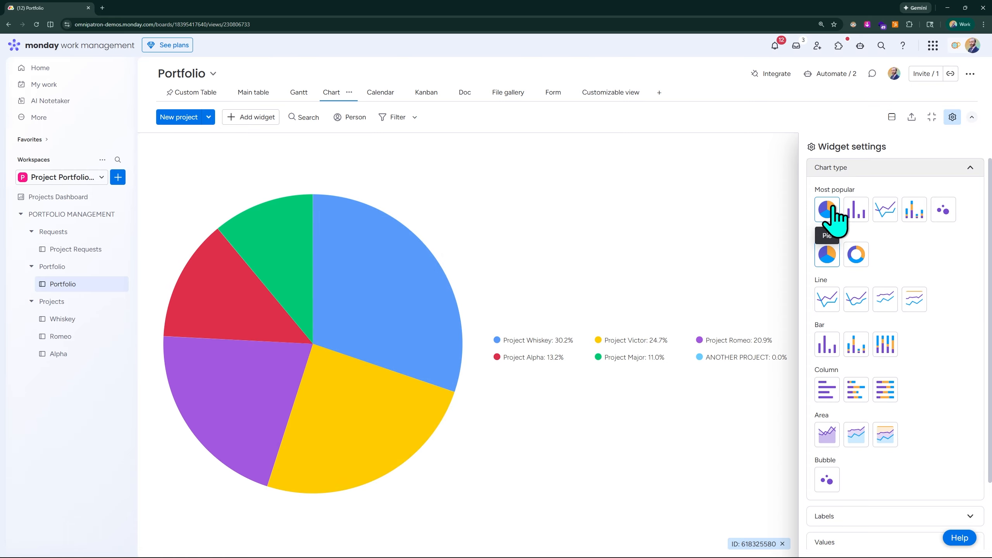
left_click(885, 210)
left_click(914, 210)
left_click(934, 208)
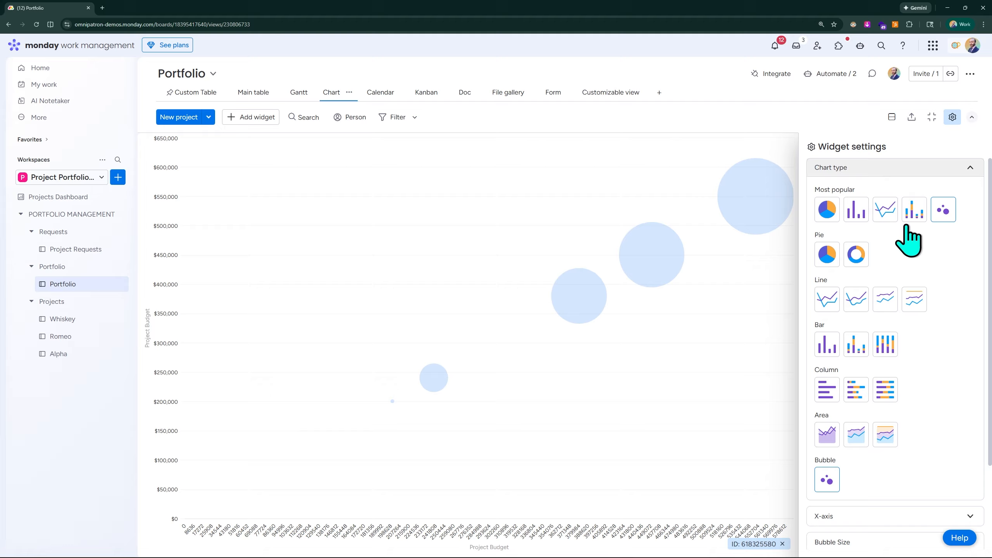
left_click(827, 256)
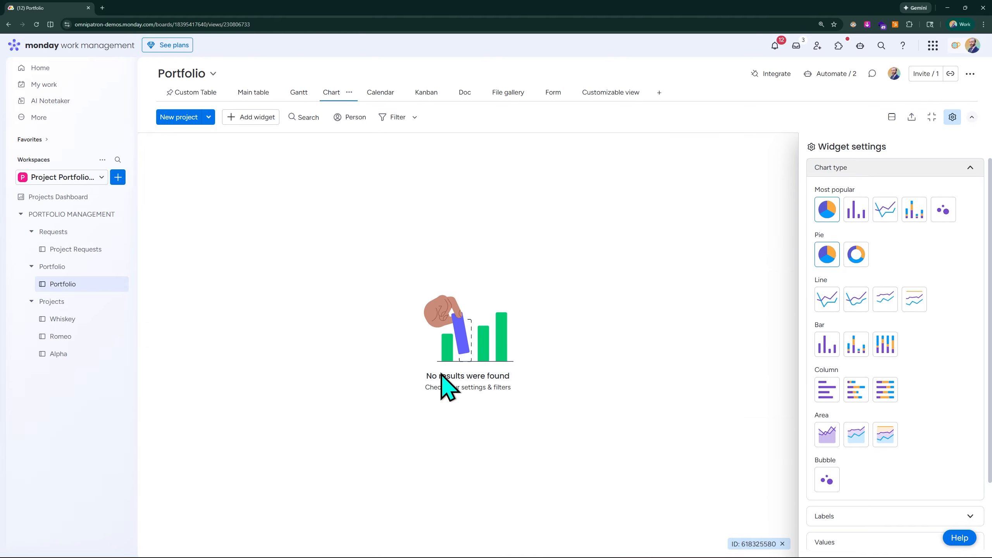
Switch the chart to the stacked bar type and choose the Name column for its X-axis
scroll(857, 430, "down", 2)
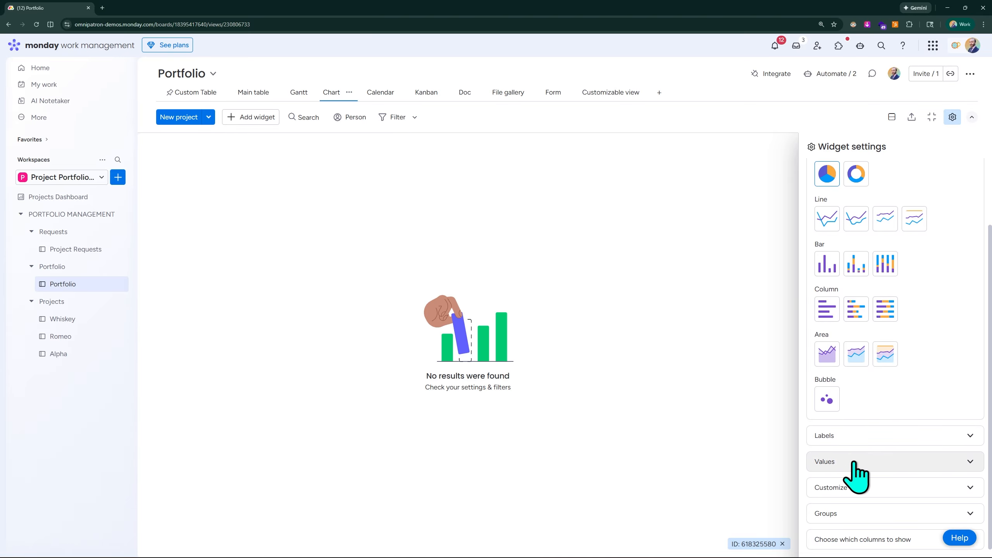
scroll(890, 330, "up", 1)
scroll(888, 327, "up", 3)
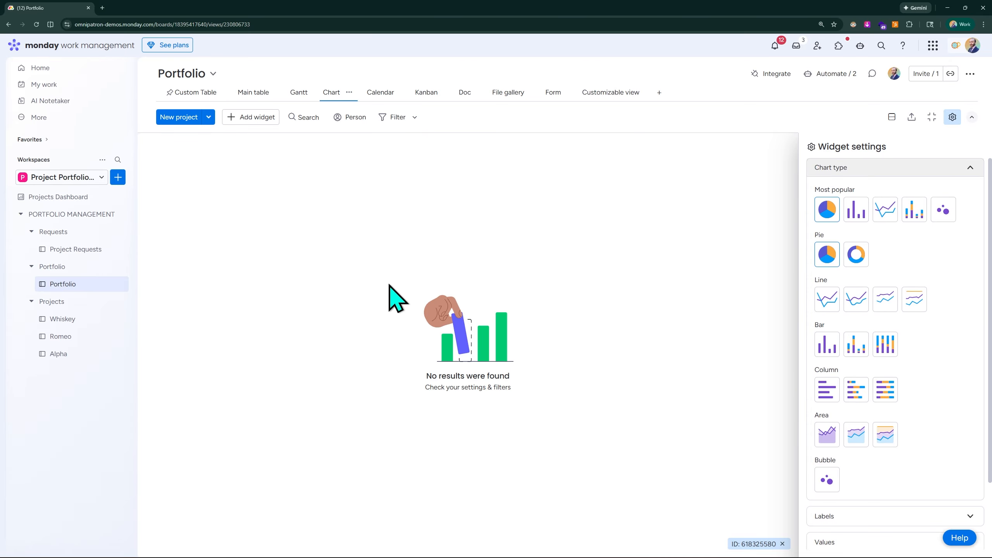
scroll(873, 494, "down", 3)
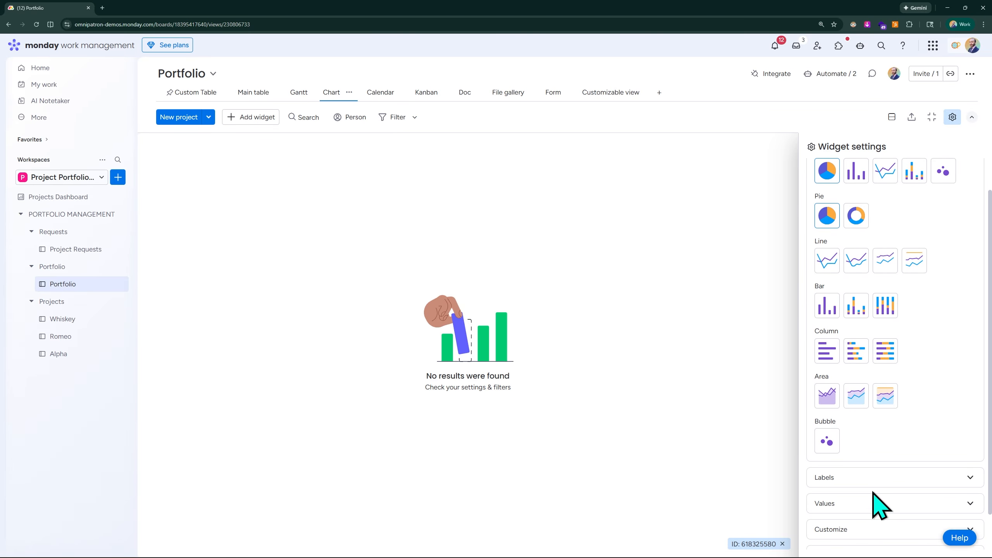
scroll(864, 432, "up", 3)
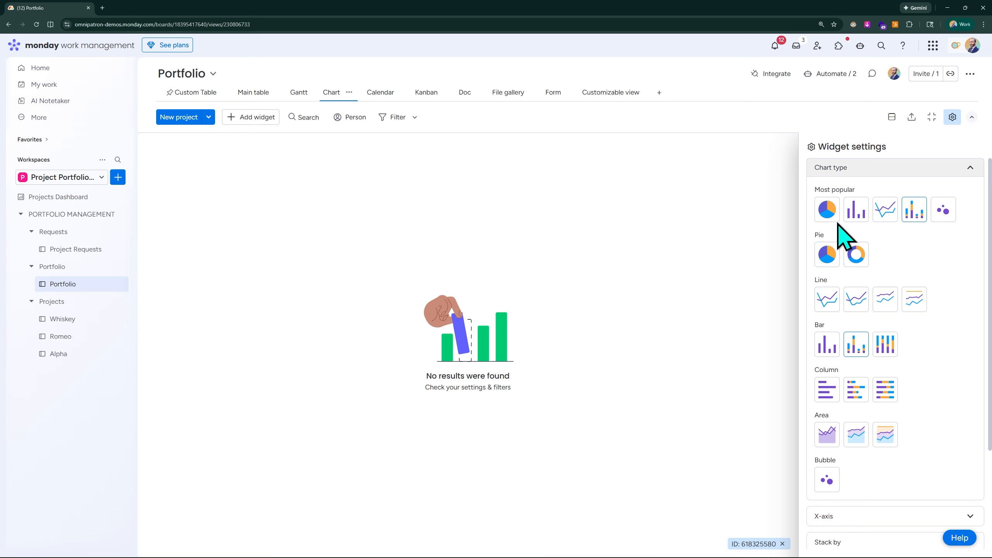
scroll(867, 225, "down", 4)
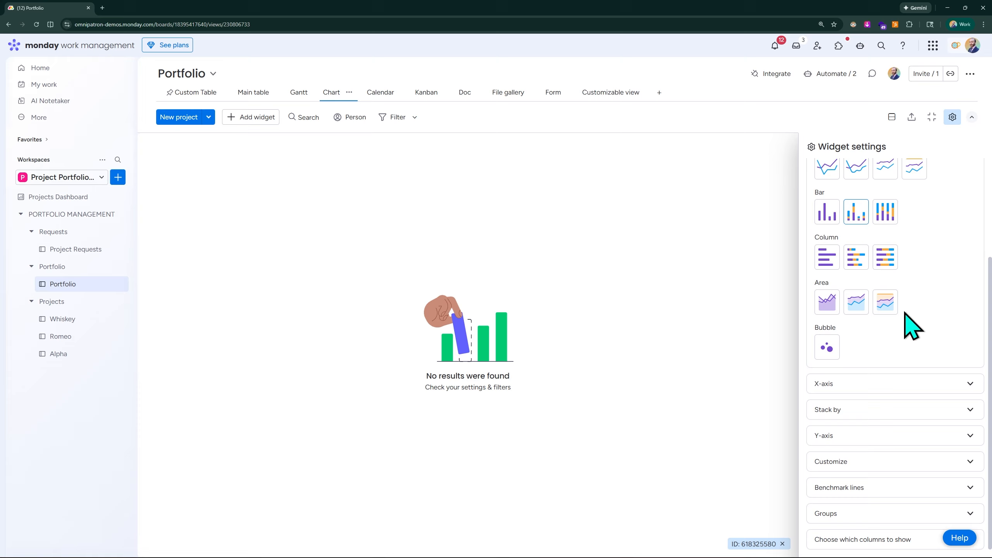
left_click(858, 385)
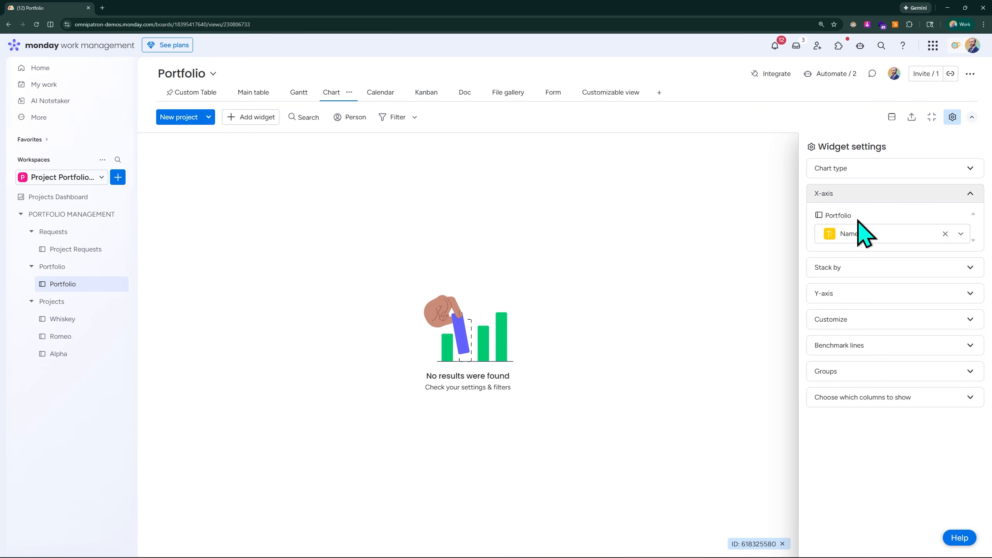
left_click(896, 234)
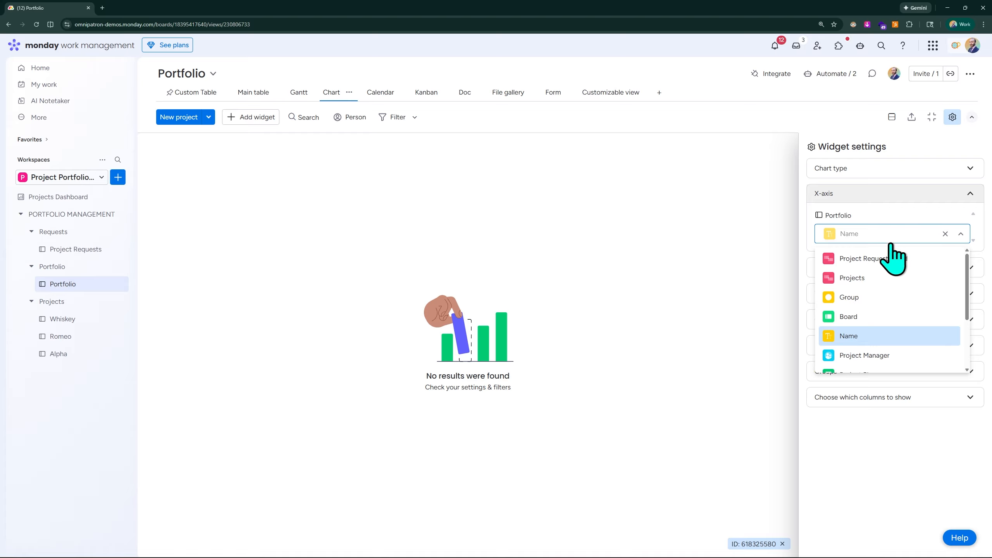
left_click(852, 337)
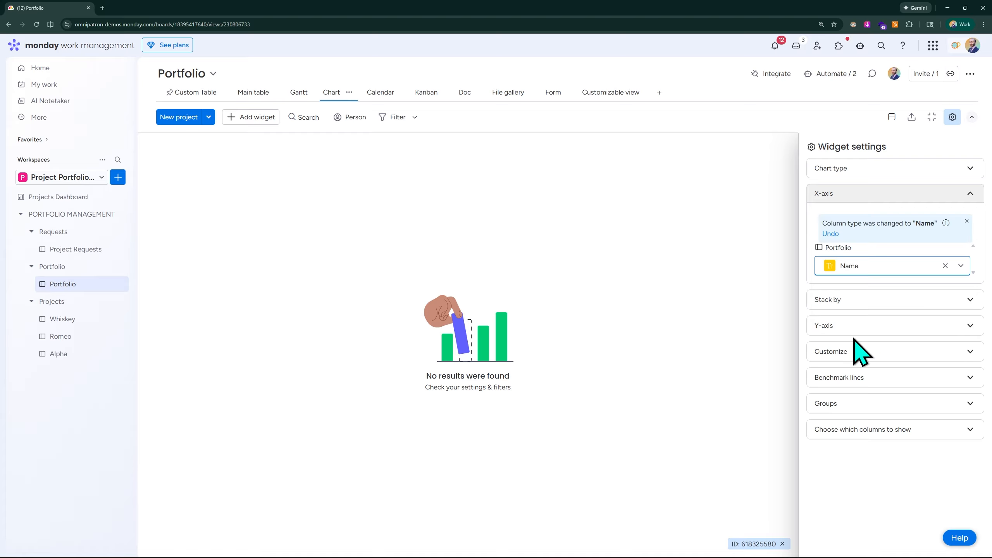
Review the Stack by column choice and set the Y-axis to Project Budget after trying Count items
left_click(855, 303)
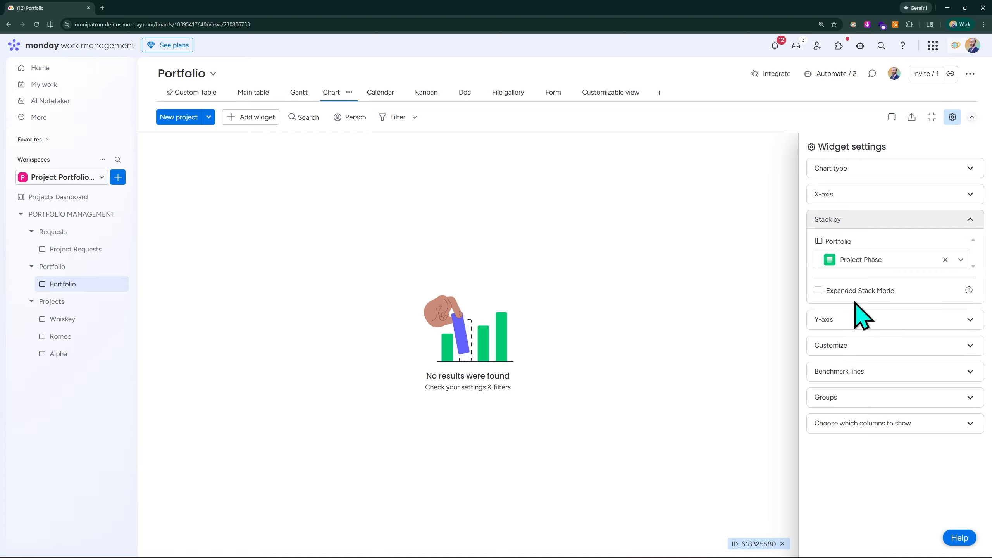
left_click(884, 259)
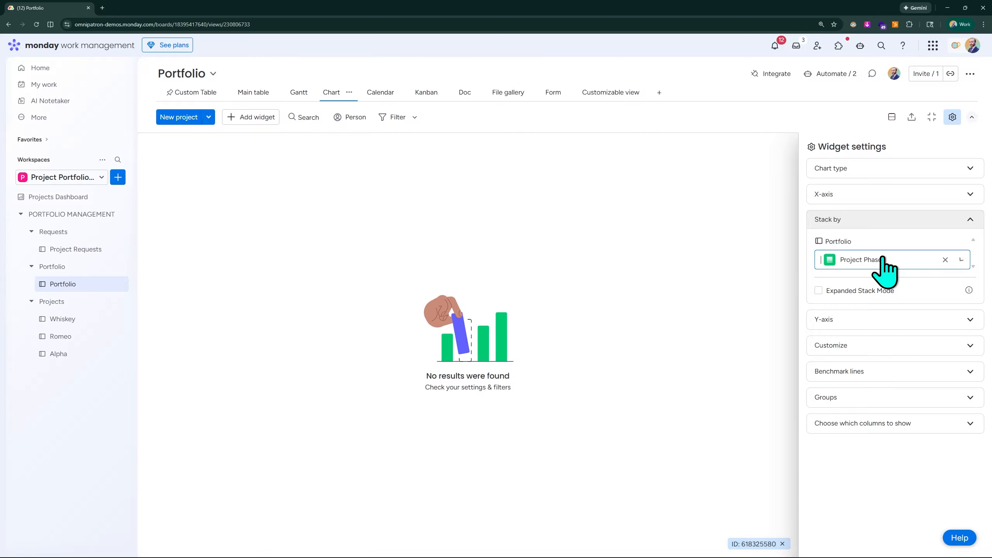
left_click(857, 319)
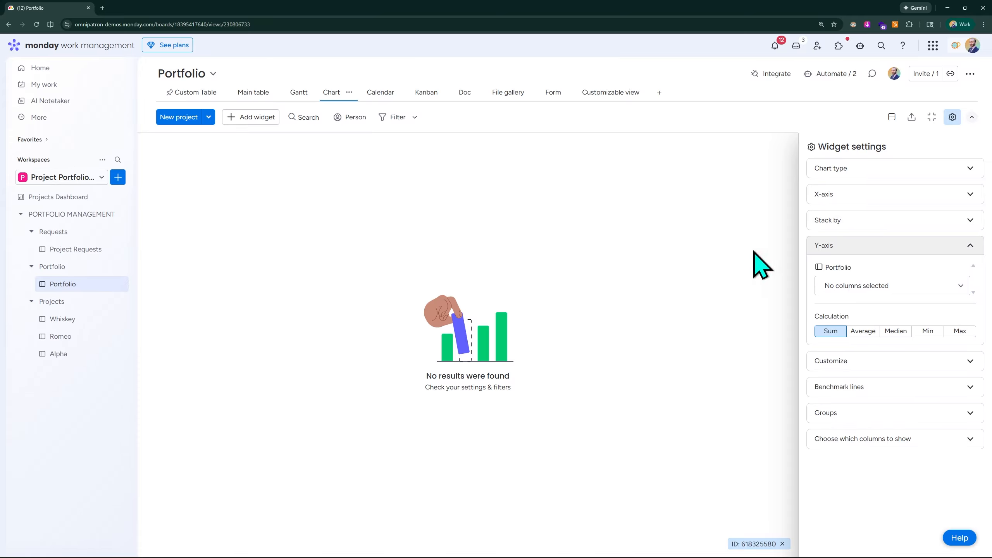
left_click(896, 287)
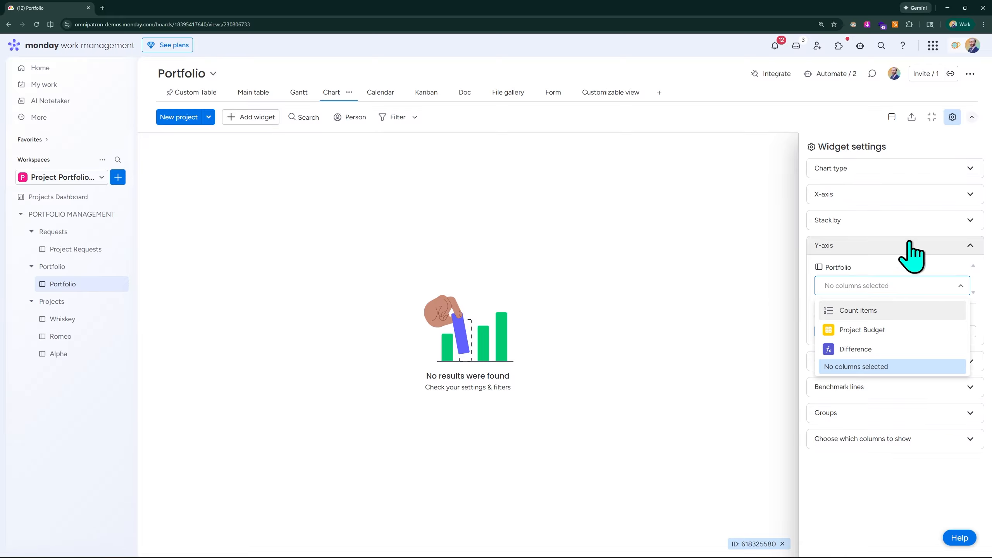
left_click(858, 312)
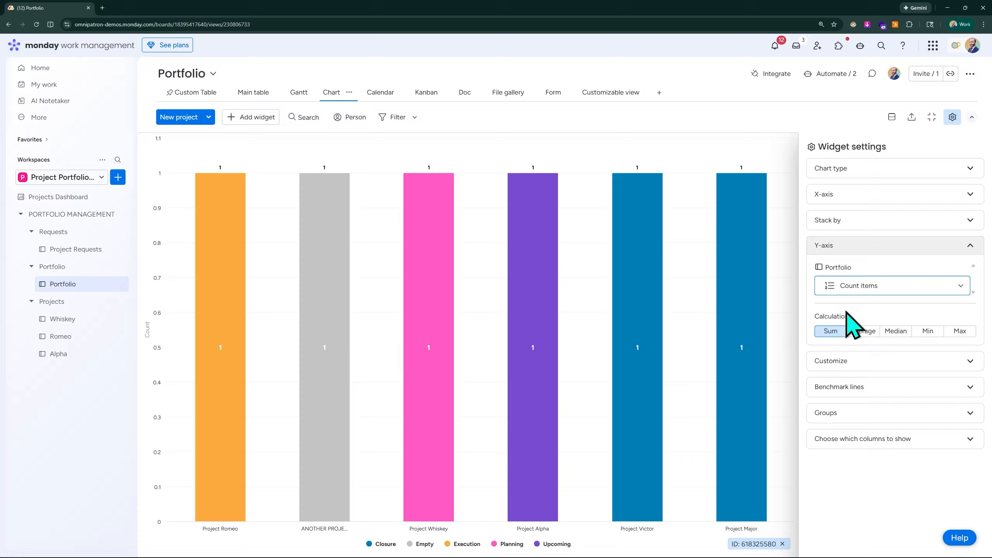
left_click(861, 287)
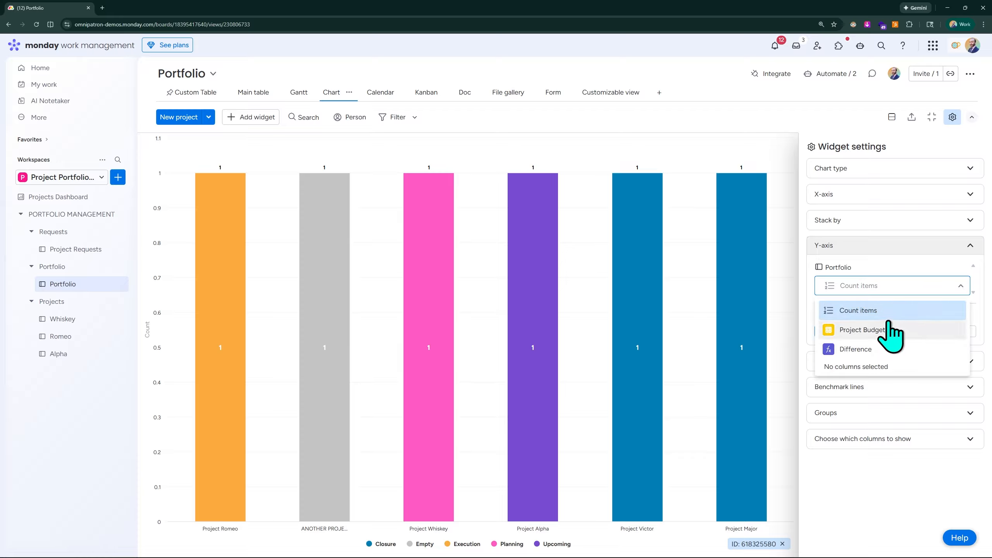
left_click(876, 330)
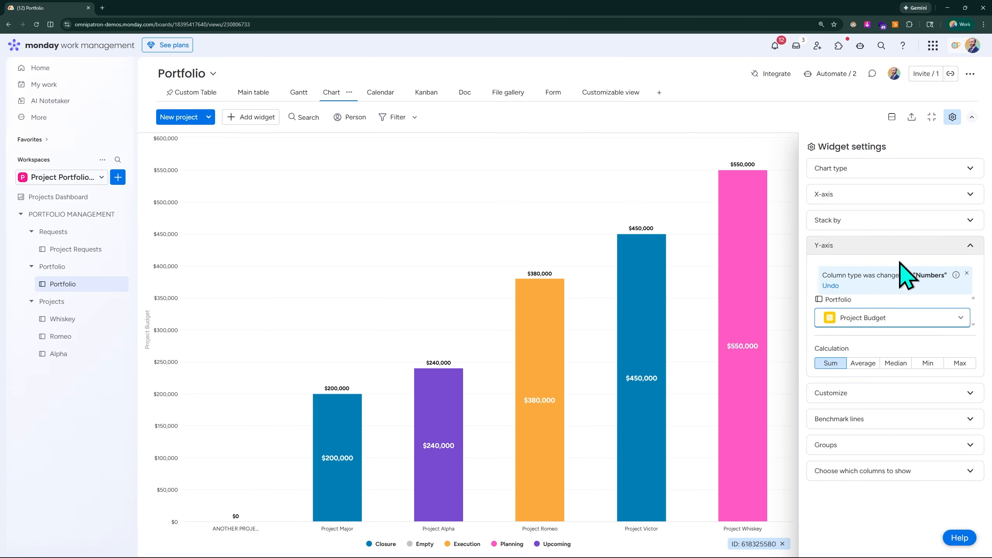
left_click(865, 397)
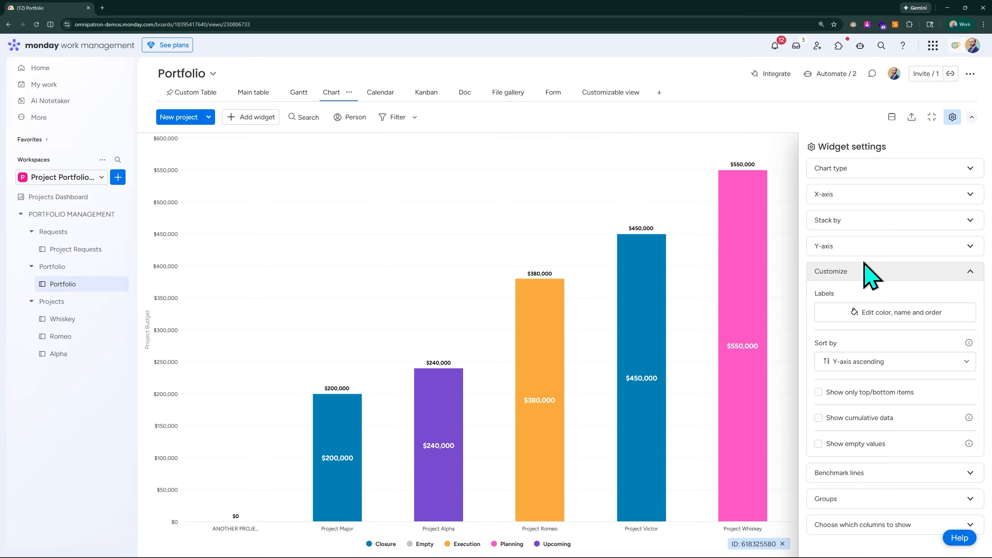
left_click(863, 169)
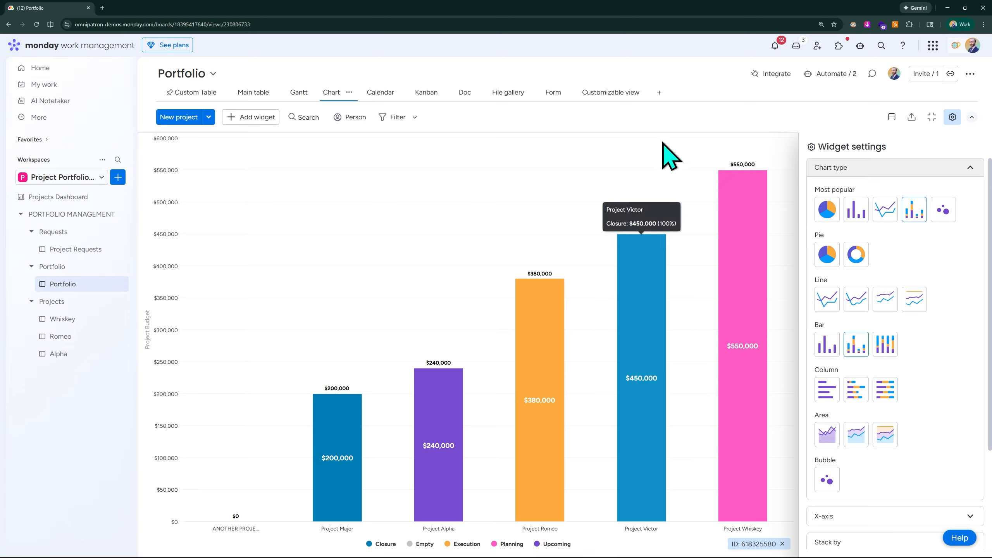
scroll(946, 297, "down", 3)
scroll(945, 297, "down", 1)
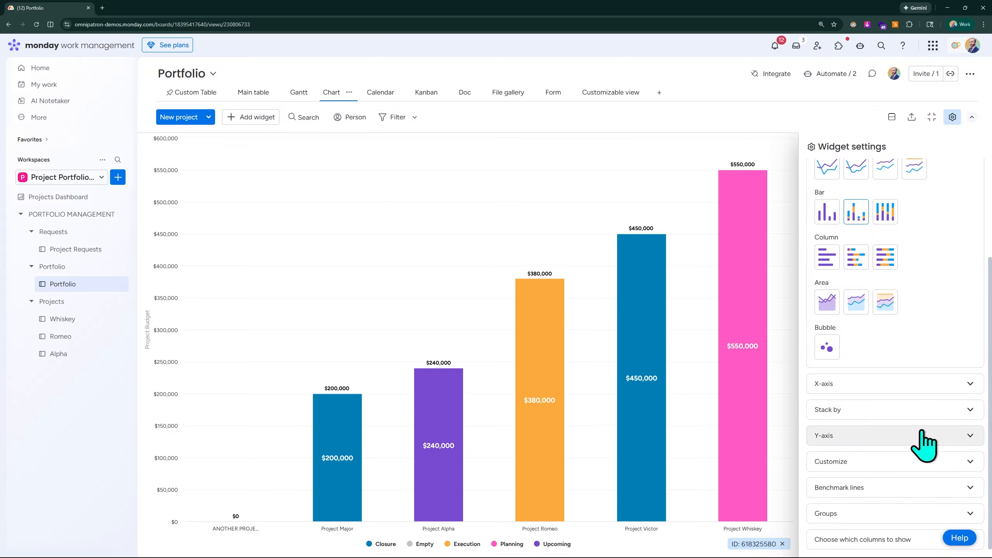
Reorder the chart's category labels to ANOTHER PROJECT, Project Alpha, Project Romeo, Project Major, Project Victor, Project Whiskey
left_click(922, 462)
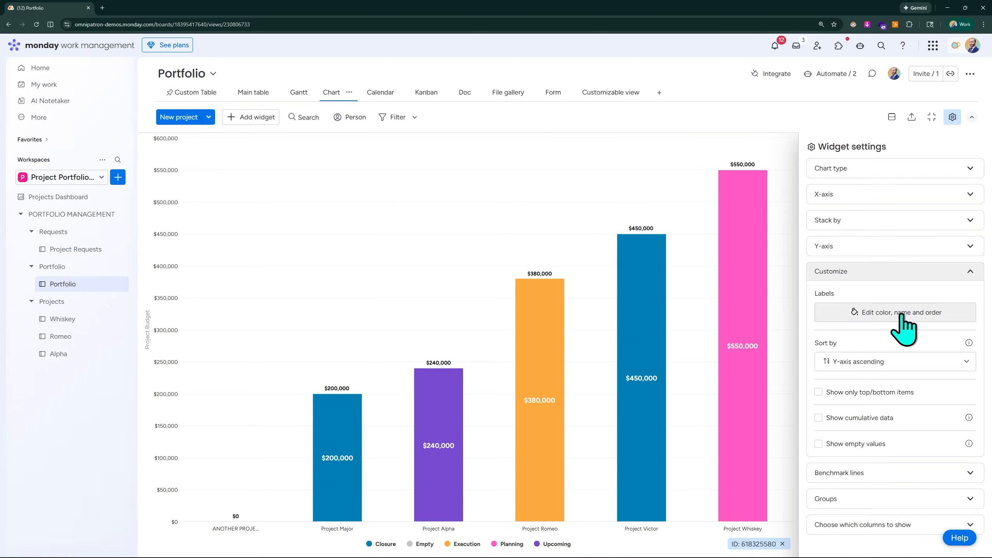
left_click(916, 313)
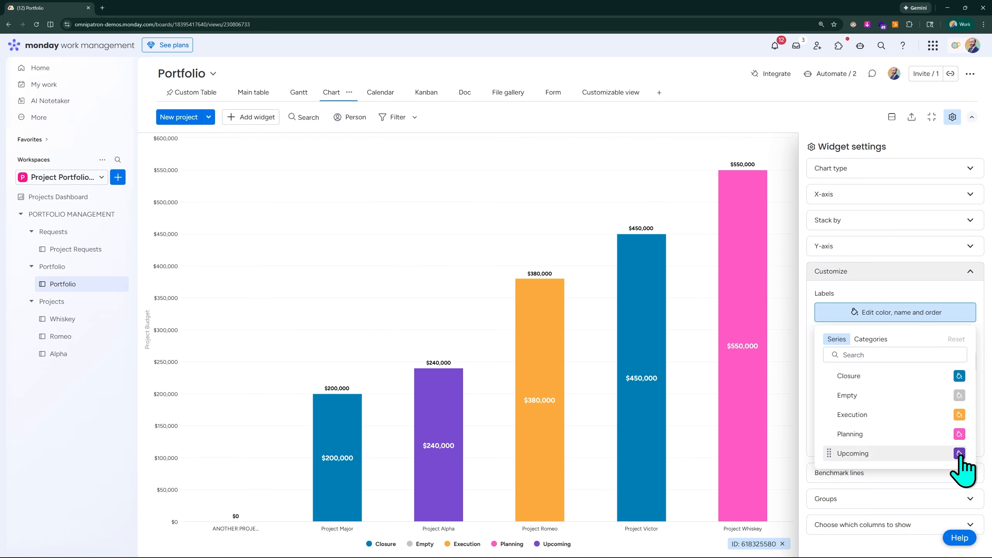
left_click(872, 340)
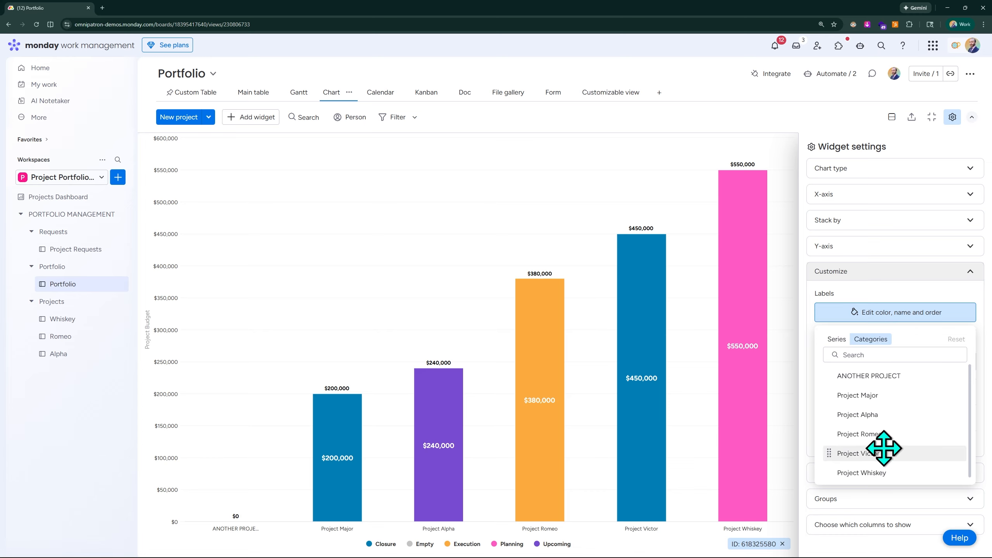
left_click_drag(884, 435, 878, 456)
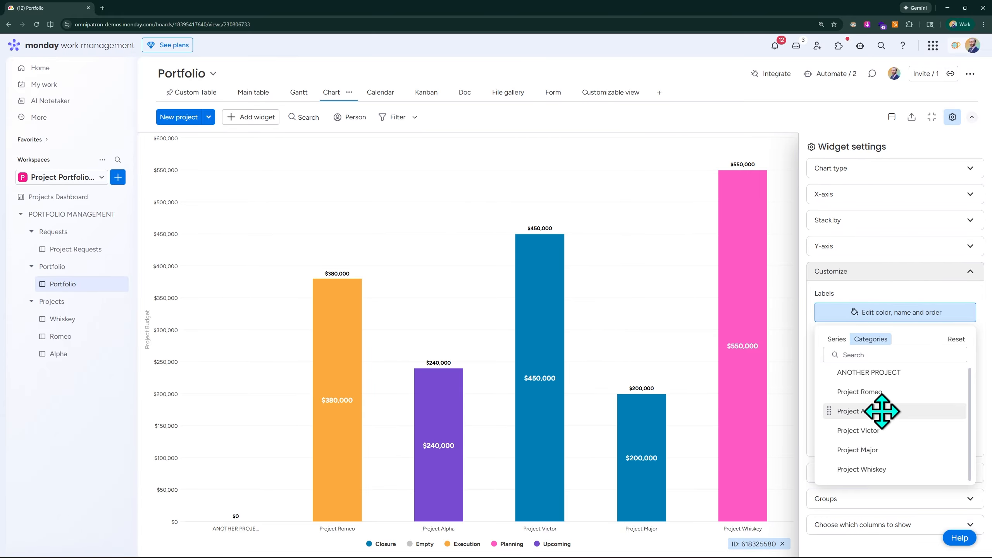
left_click_drag(882, 410, 884, 392)
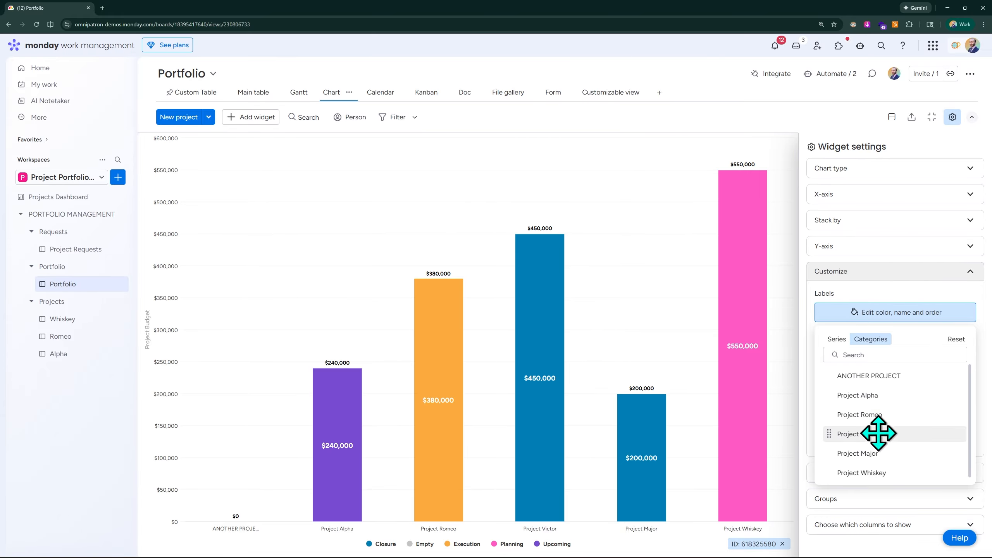
left_click_drag(879, 434, 877, 462)
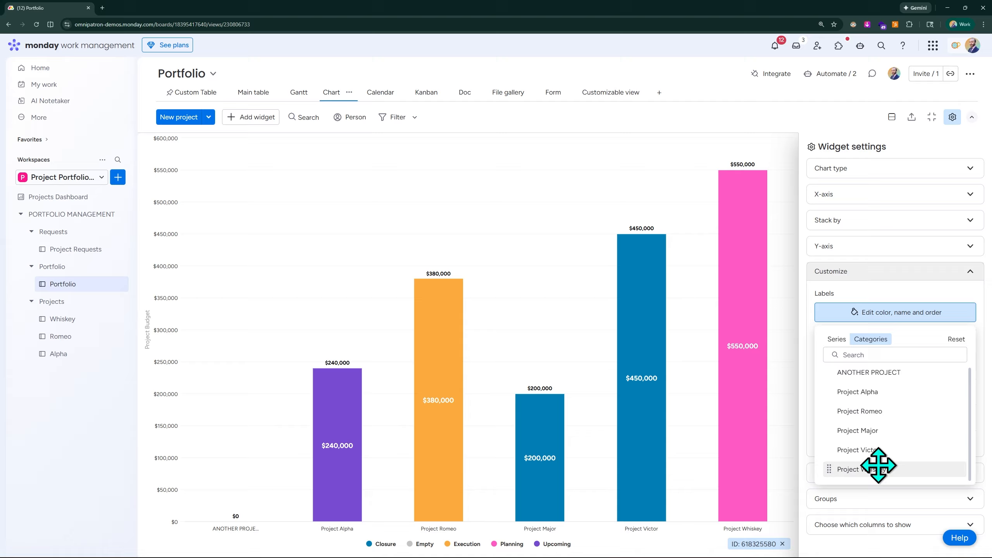
Look at the Execution series' color options and reorder the series labels to Closure, Execution, Planning, Empty, Upcoming
left_click(838, 340)
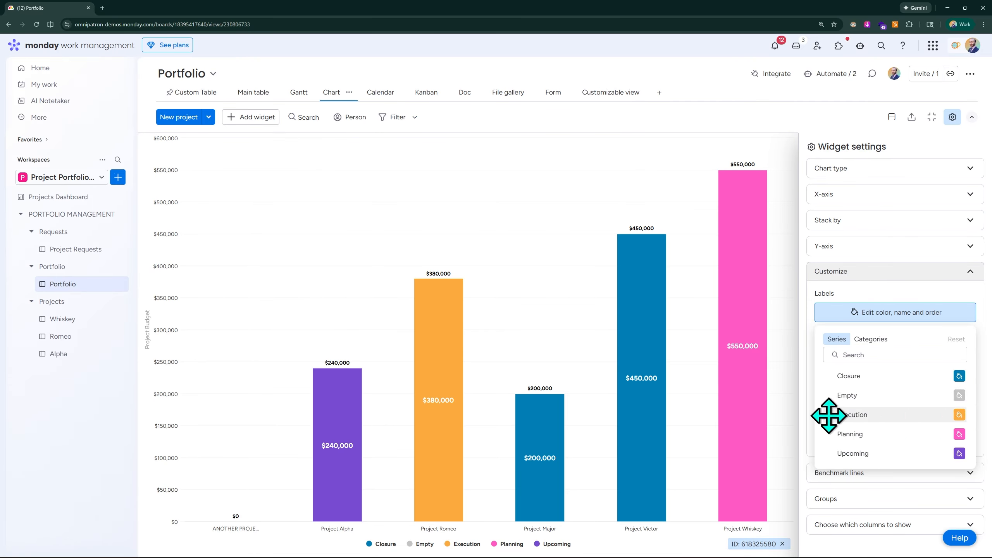
left_click(959, 416)
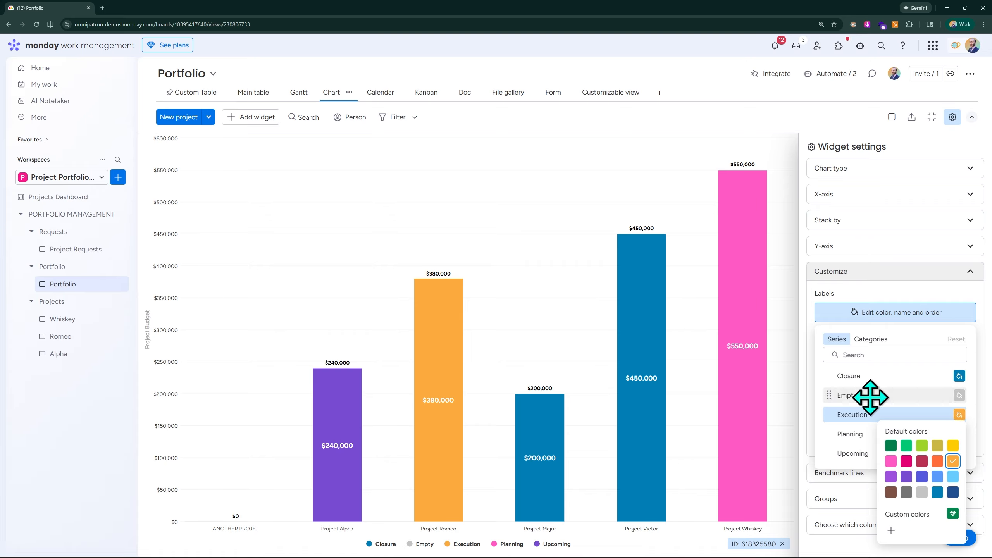
left_click_drag(829, 414, 832, 391)
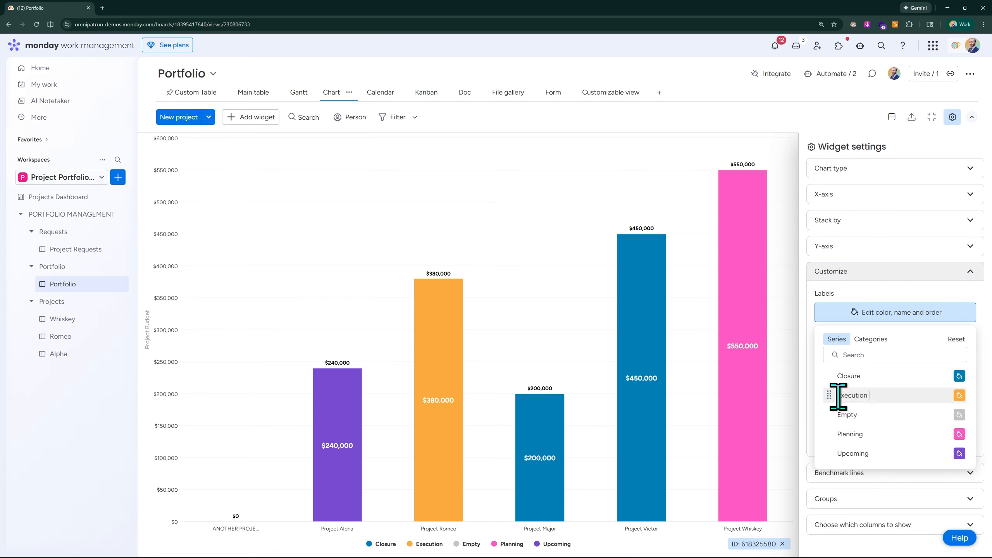
left_click_drag(834, 440, 877, 329)
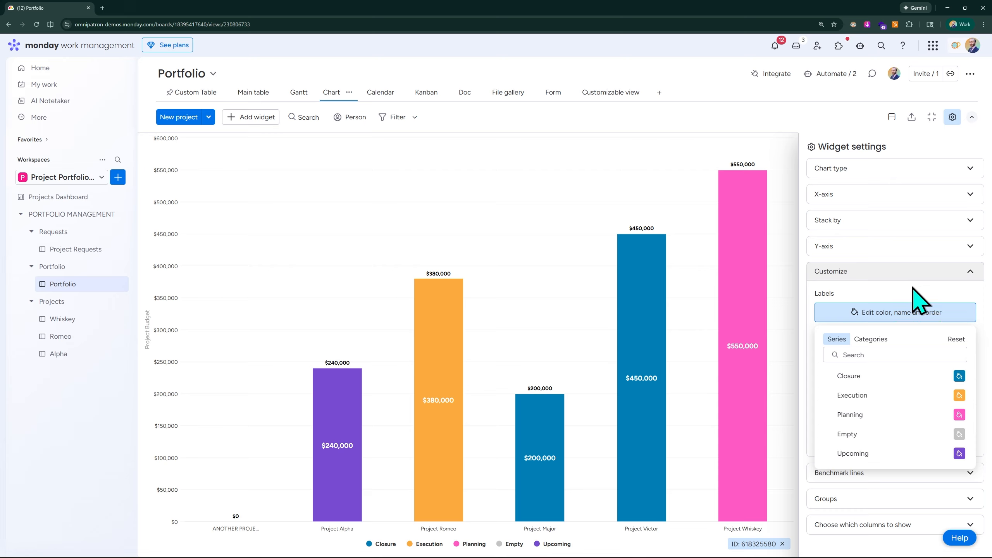
left_click(965, 318)
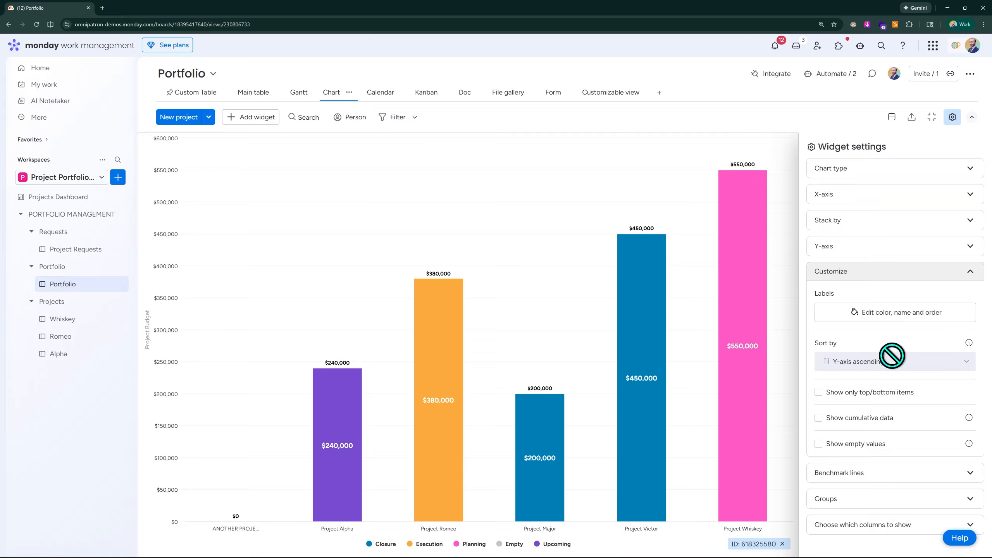
Limit the chart to showing only its top 5 items
left_click(819, 392)
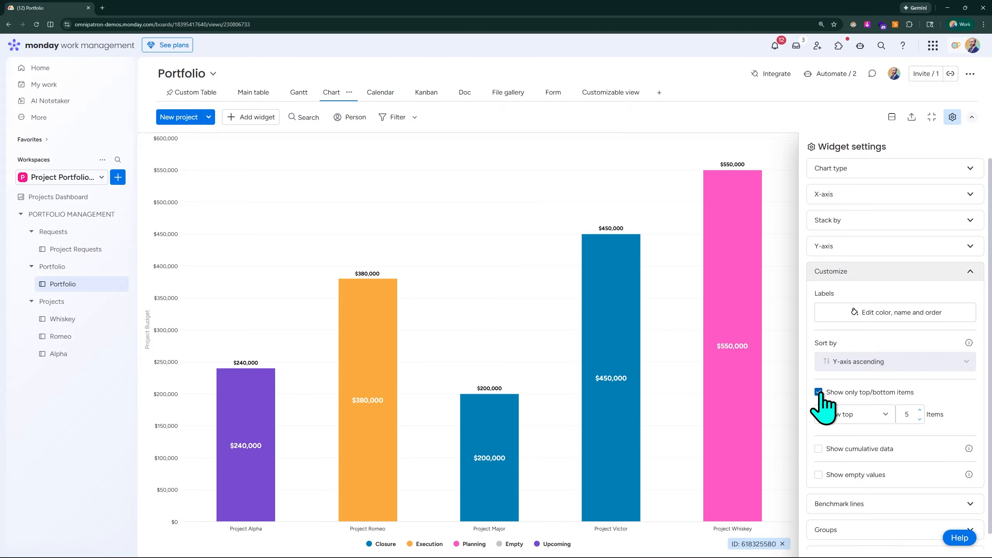
Try limiting the chart to the top 2 items and showing cumulative data, leaving both options turned off
left_click(819, 392)
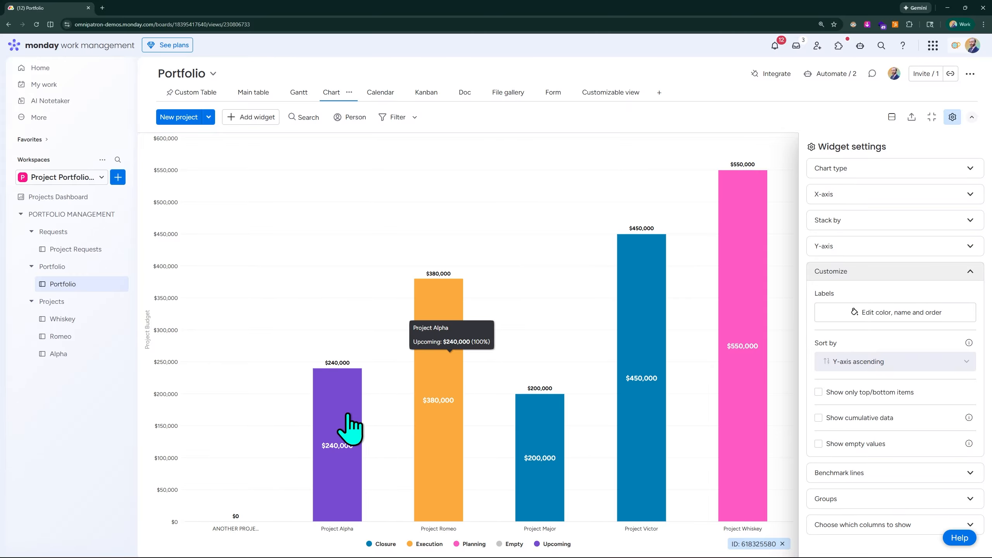
left_click(819, 392)
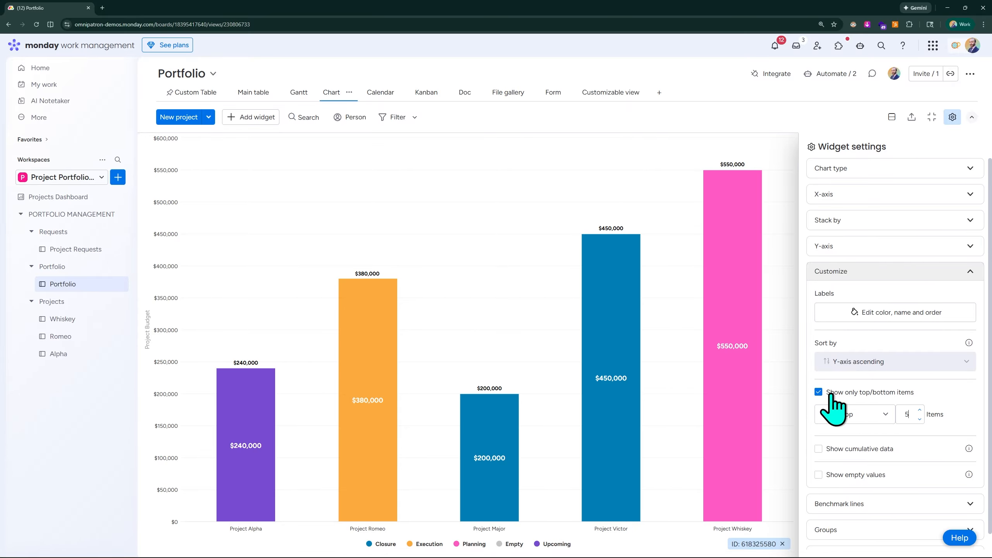
left_click(920, 419)
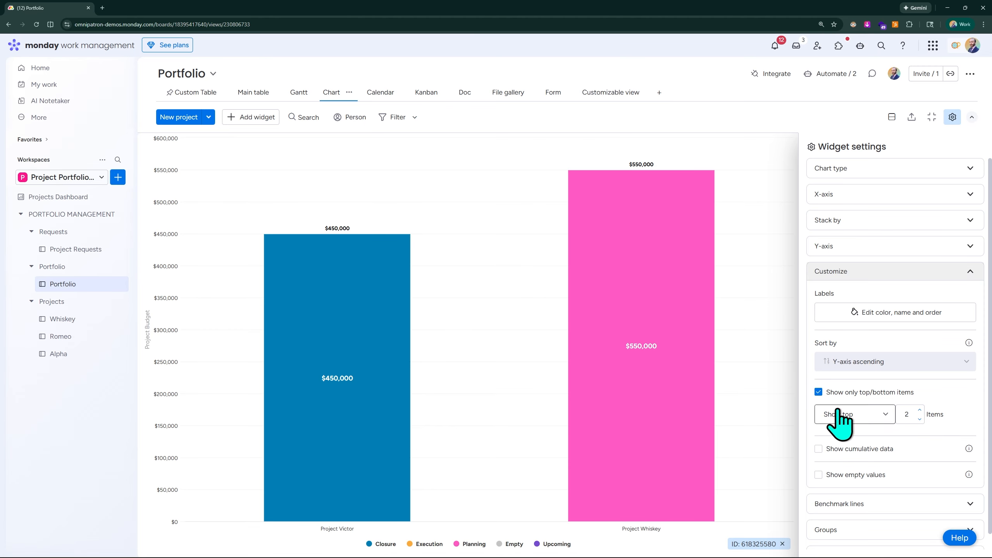
left_click(819, 393)
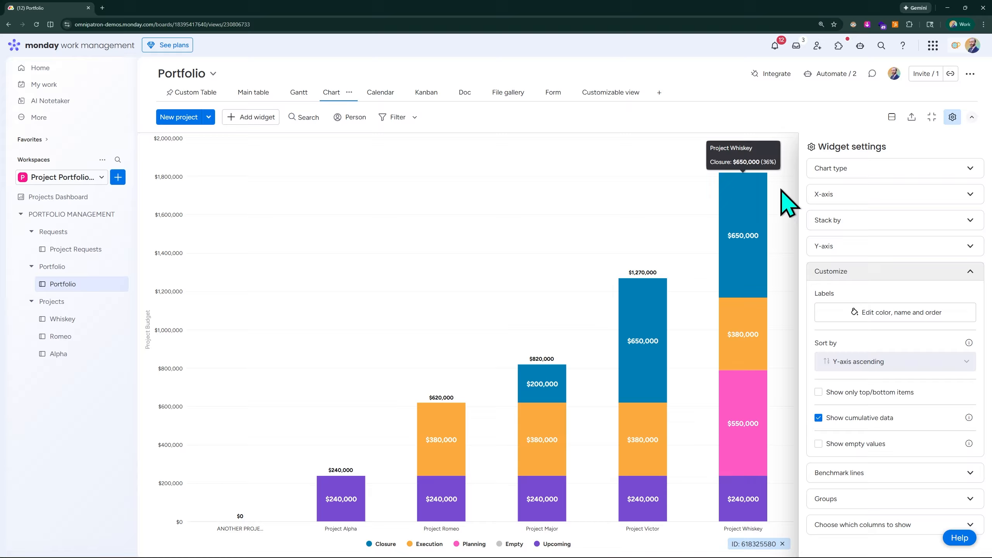
left_click(819, 418)
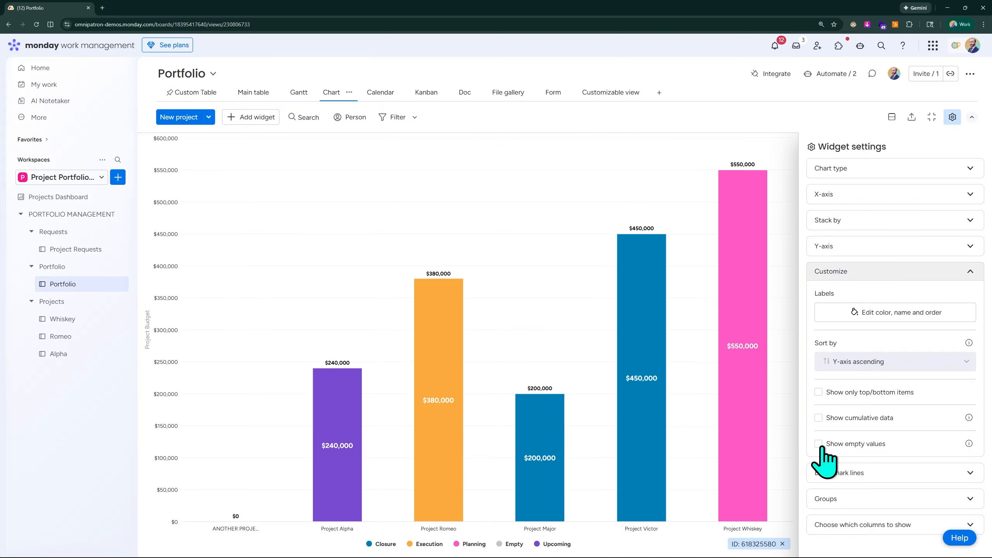
Add a benchmark line at 250000 to the chart
left_click(953, 474)
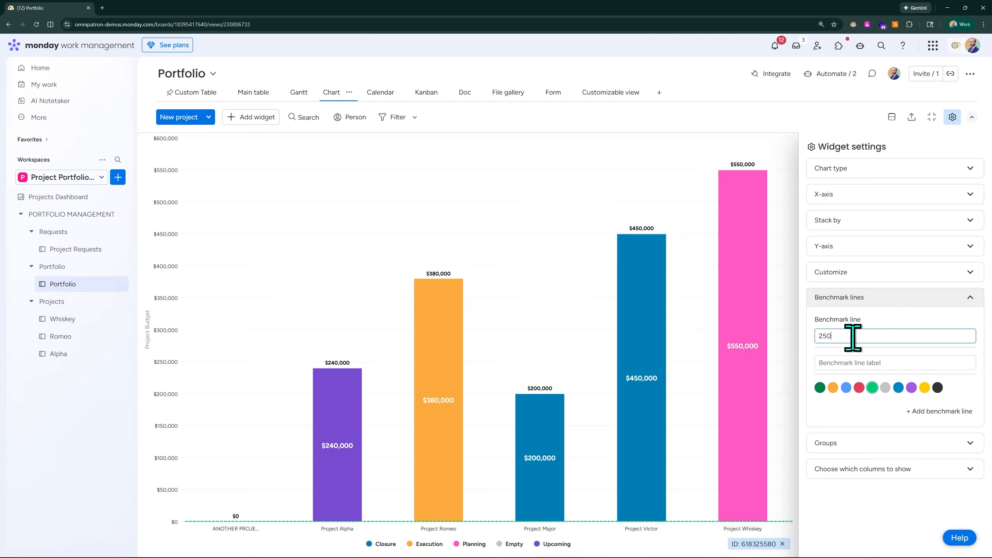
left_click(885, 318)
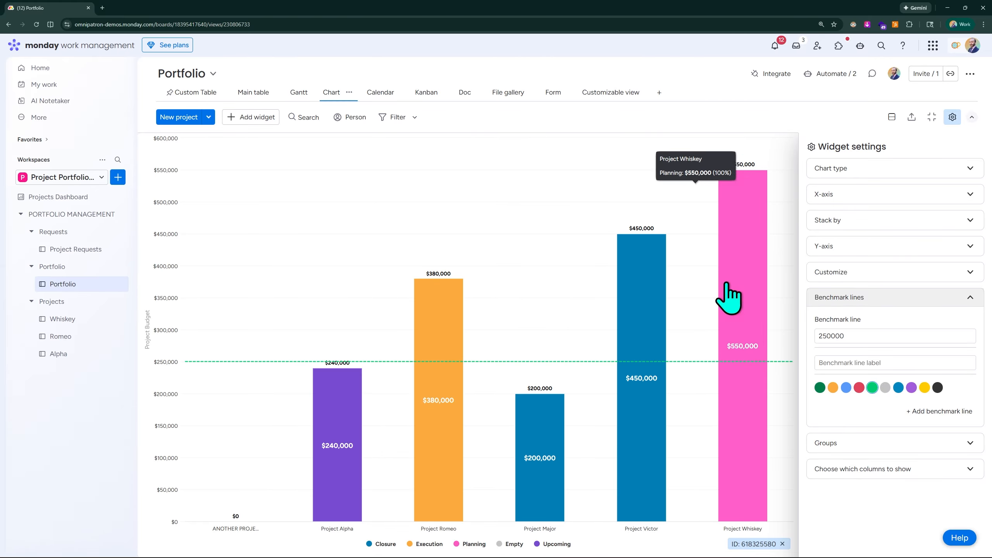
left_click(879, 446)
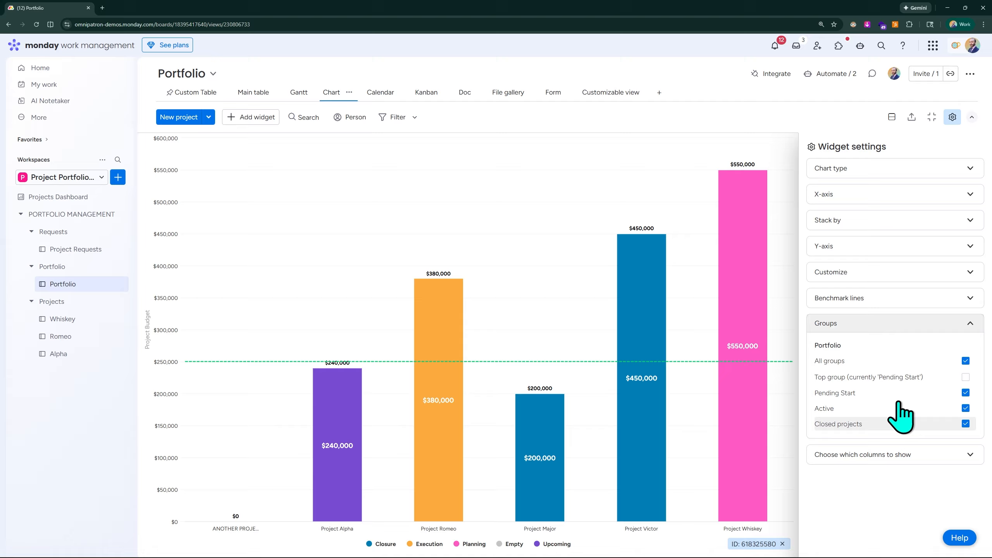
Try adding several empty benchmark lines and delete them again, keeping only the 250000 line
left_click(887, 298)
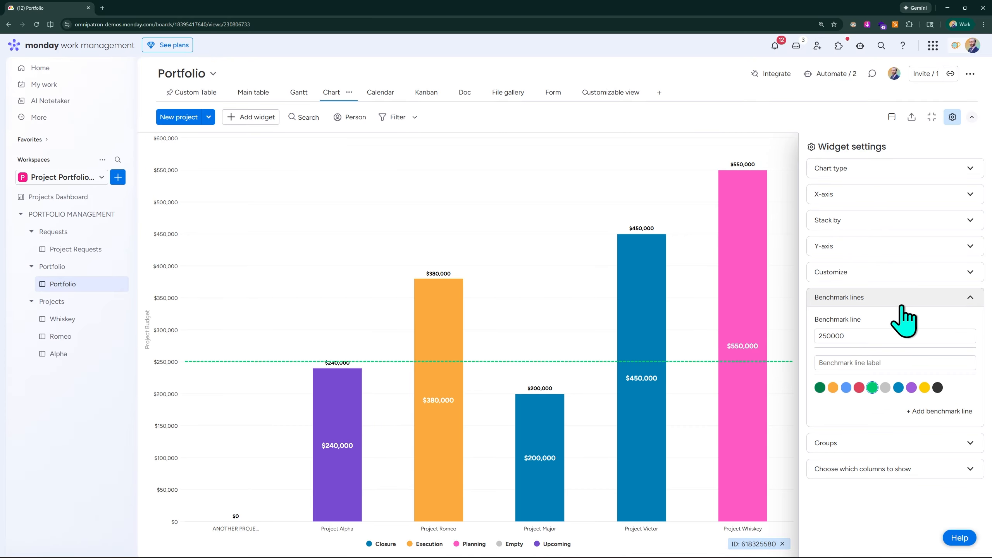
left_click(922, 414)
left_click(955, 483)
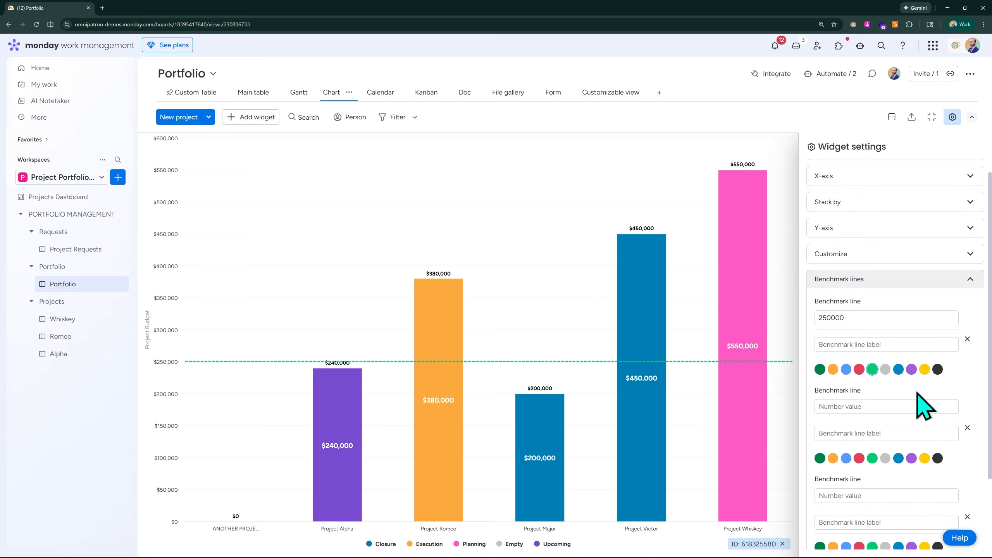
scroll(916, 383, "down", 3)
left_click(938, 480)
scroll(942, 450, "down", 3)
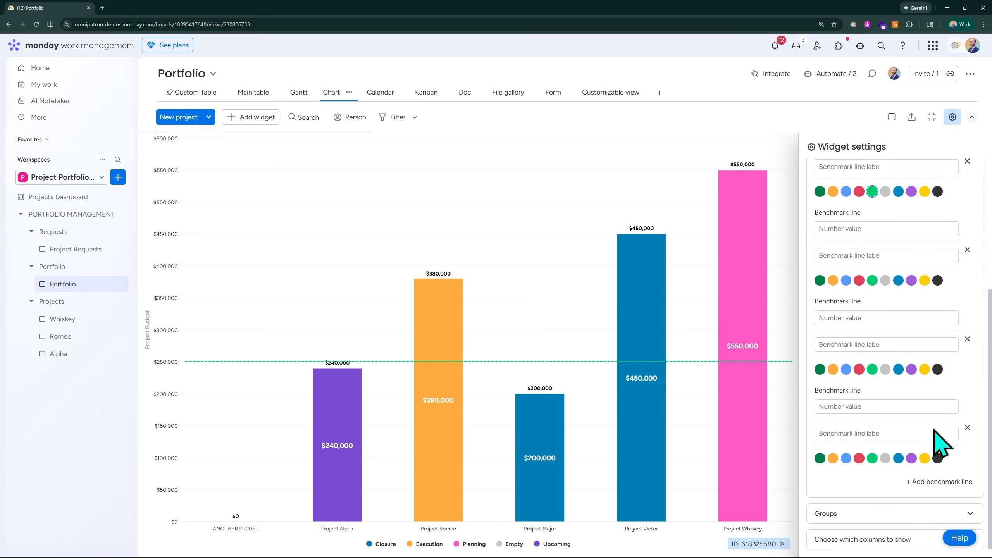
left_click(952, 482)
scroll(946, 466, "down", 3)
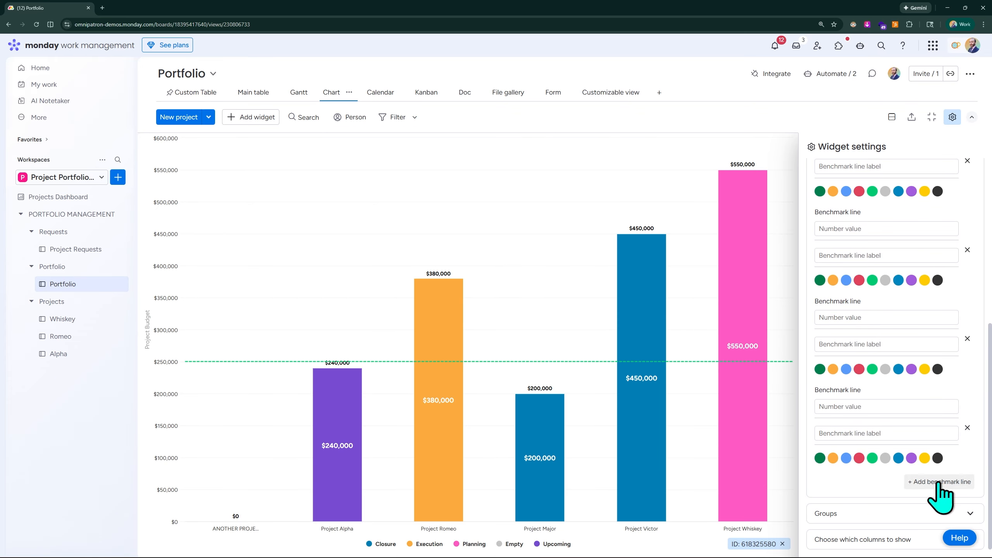
left_click(953, 481)
scroll(935, 450, "down", 3)
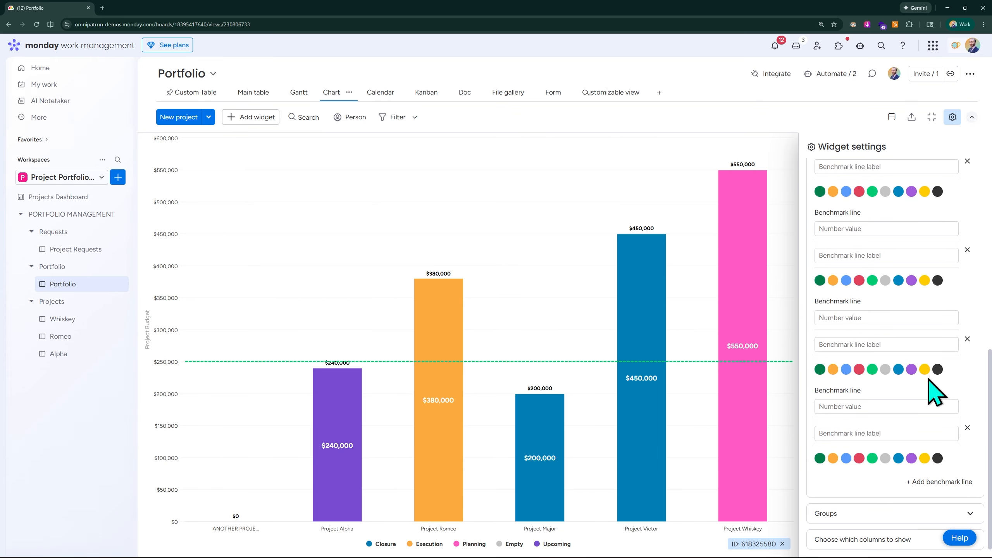
scroll(935, 387, "up", 10)
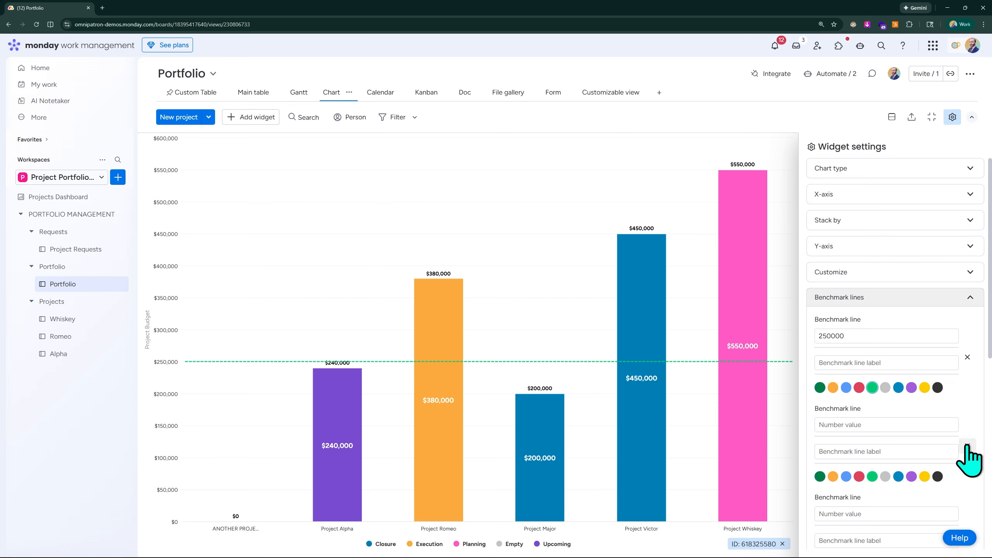
left_click(969, 446)
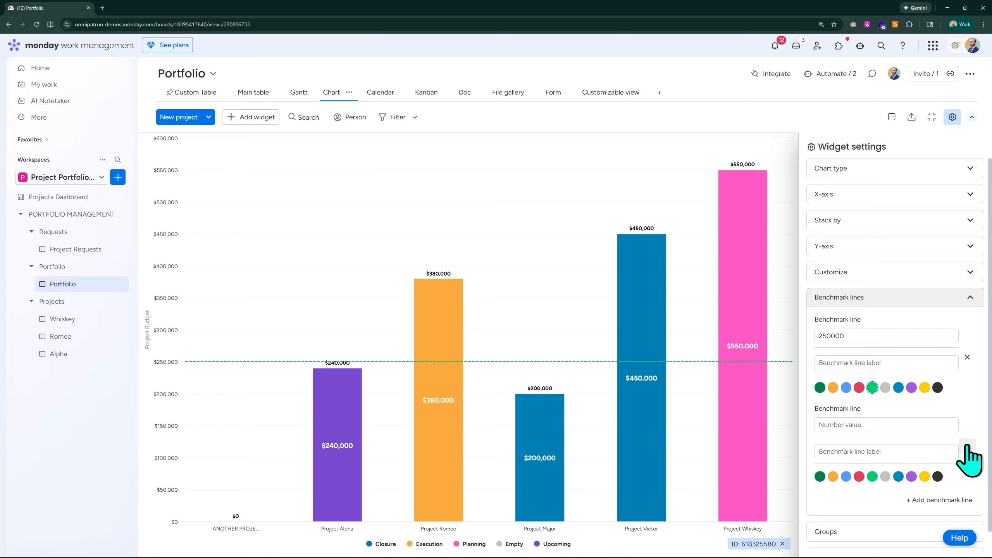
left_click(968, 447)
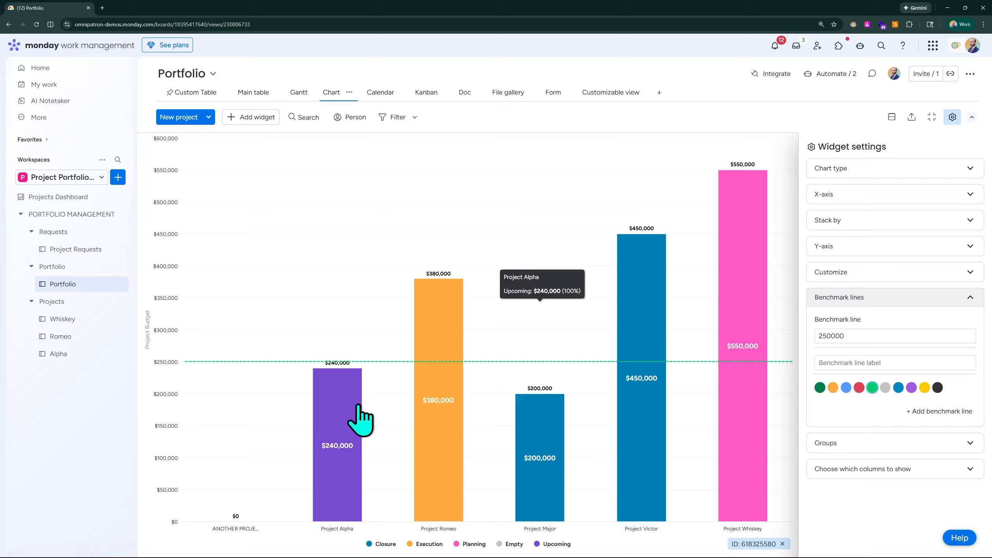
Exclude the Closed projects group from the chart and review which columns can be shown before closing the widget settings
left_click(861, 443)
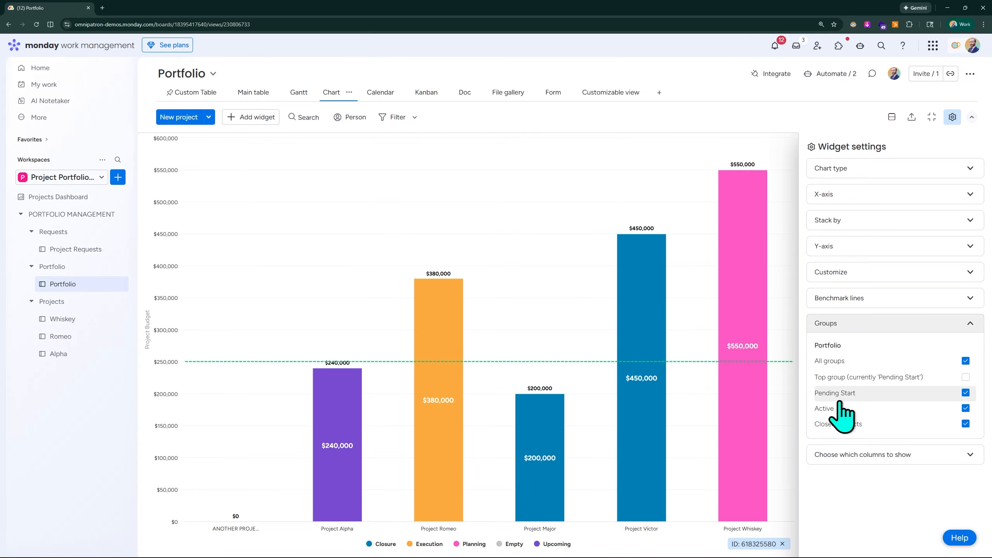
left_click(965, 424)
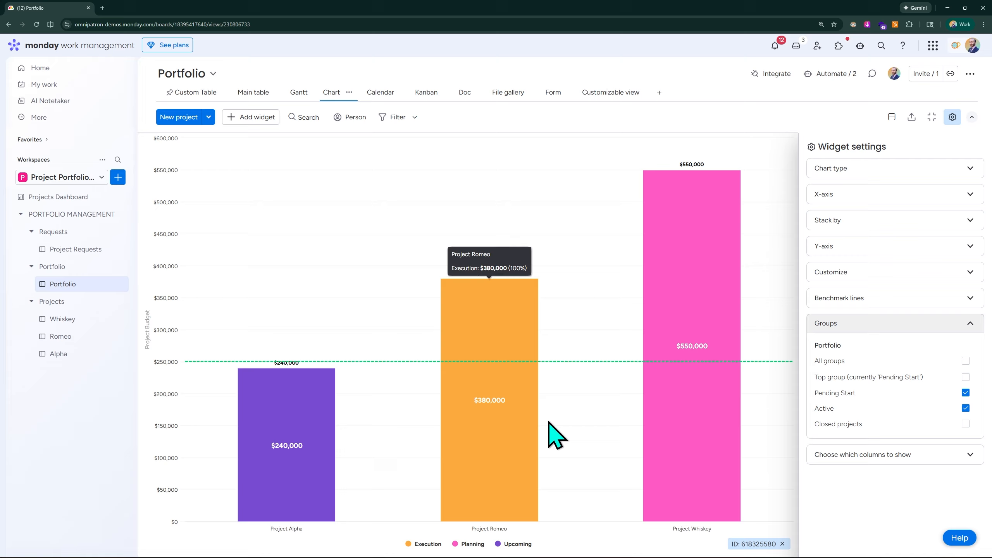
left_click(906, 455)
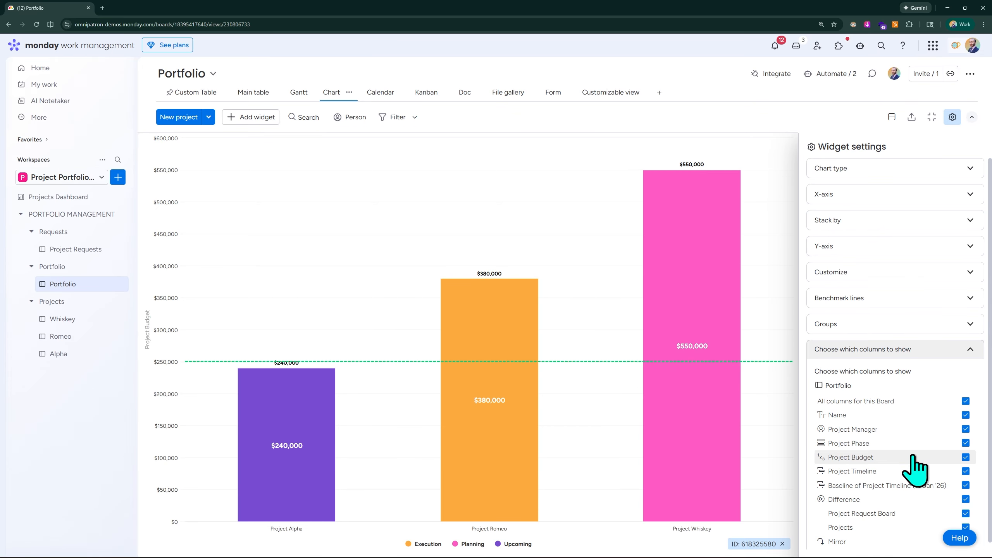
scroll(910, 388, "down", 1)
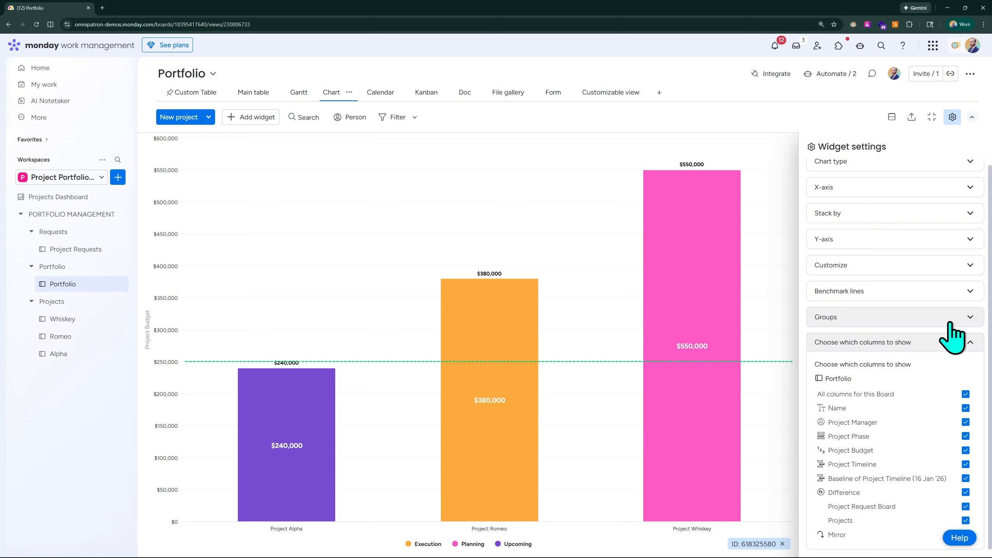
left_click(972, 342)
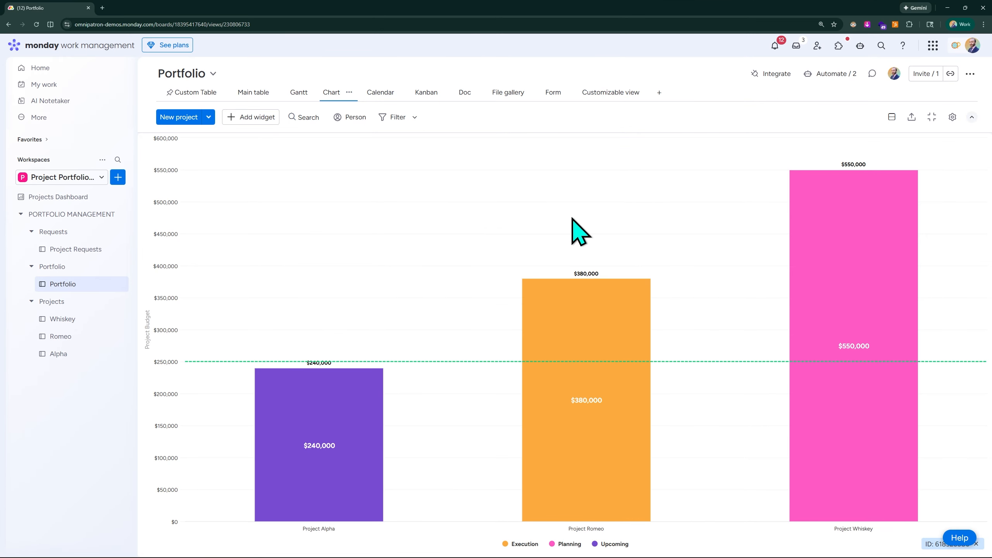
Compare the January 2026 Calendar view with the project timelines in the Custom Table view
left_click(384, 91)
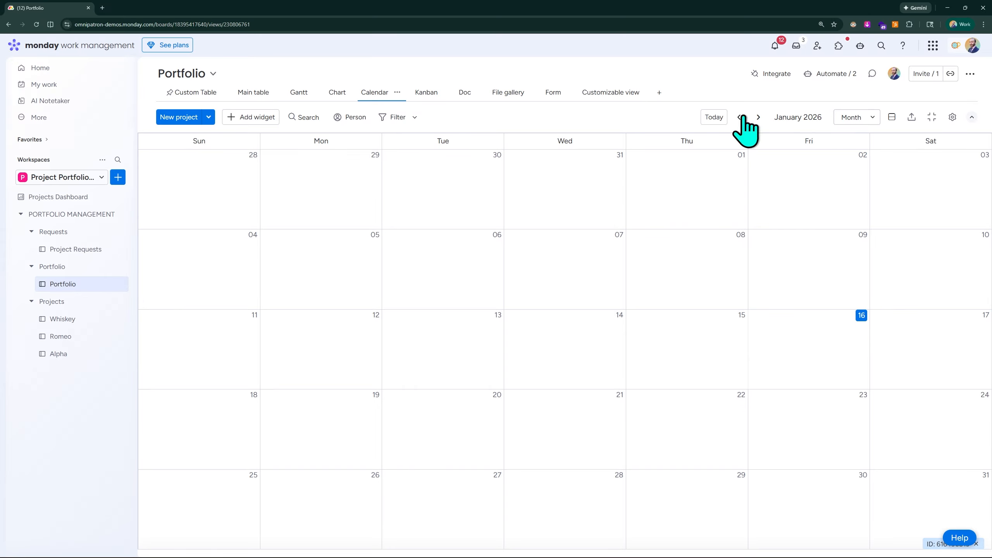
left_click(195, 96)
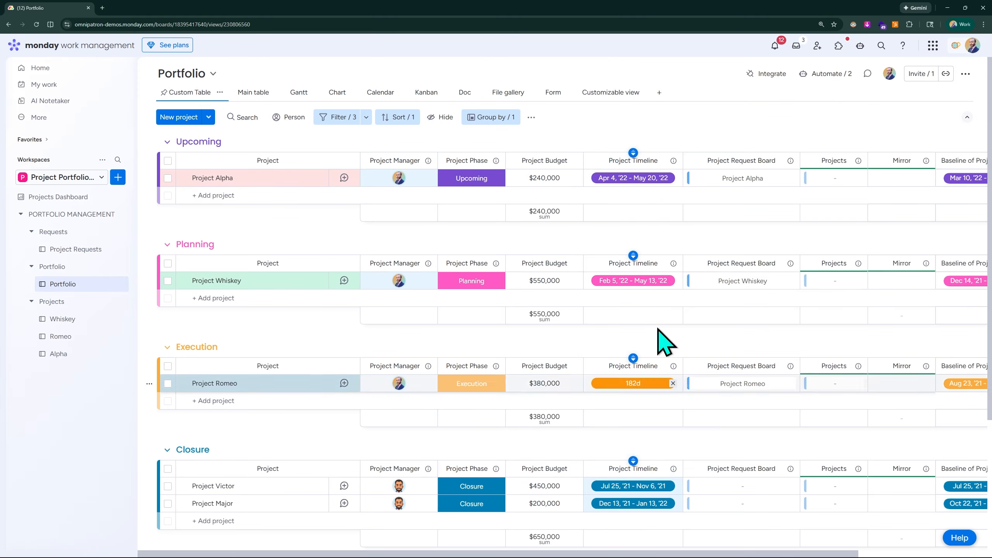
left_click(381, 92)
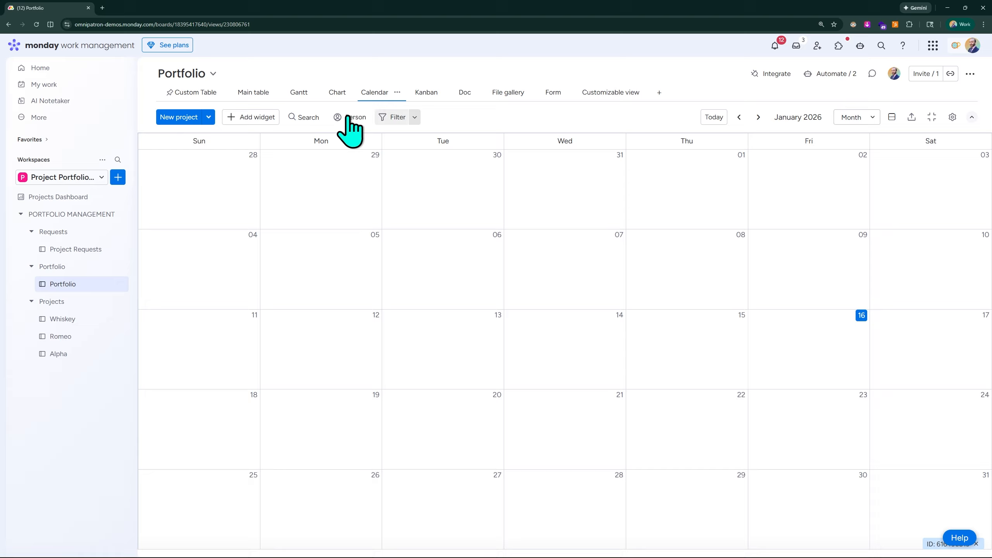
In the Custom Table view, set Project Alpha's Project Timeline to 04/04/2026 through 05/20/2026
left_click(192, 93)
left_click(635, 179)
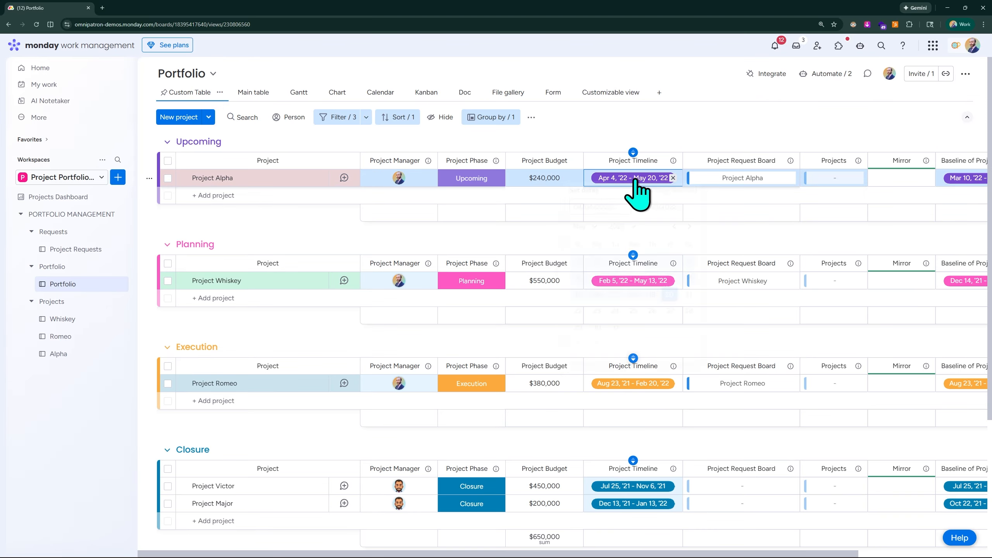
left_click_drag(616, 212, 607, 225)
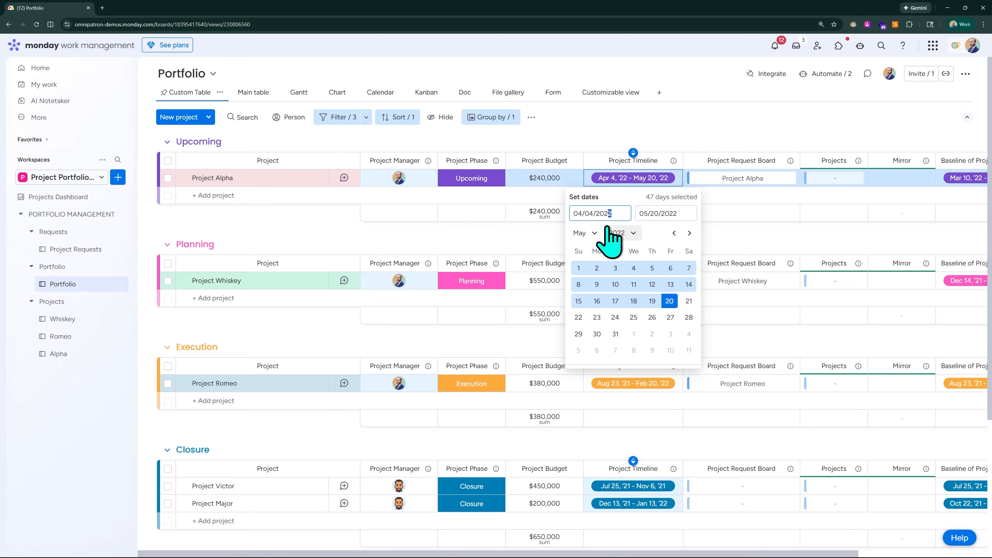
type("6")
left_click(685, 214)
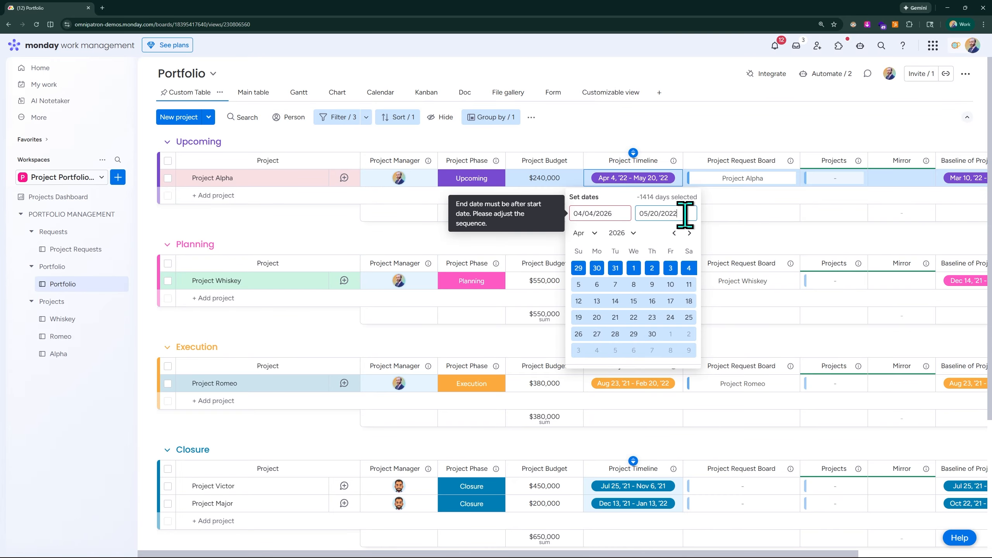
key("BackSpace")
type("6")
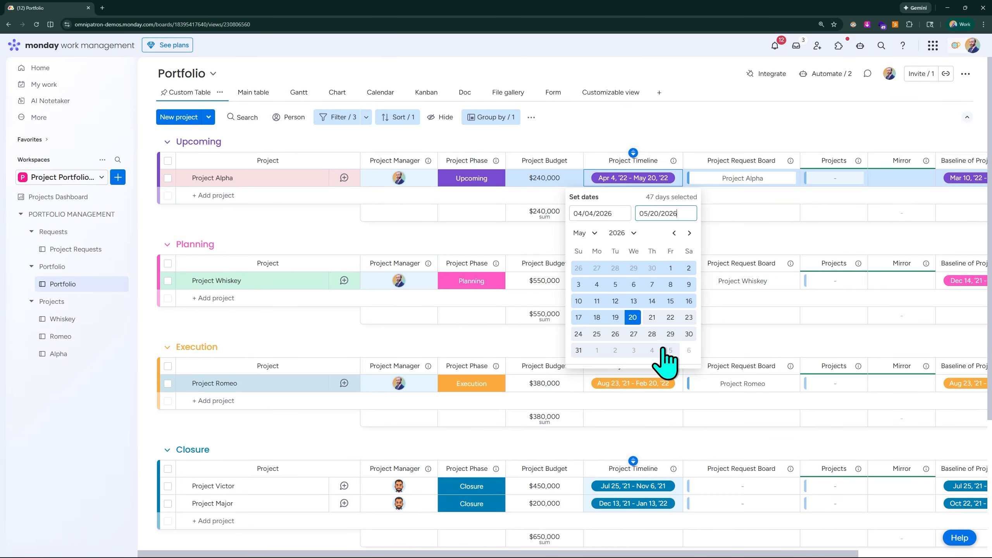
Set Project Alpha's timeline to run from 04/04/2026 to 05/20/2026
left_click(702, 129)
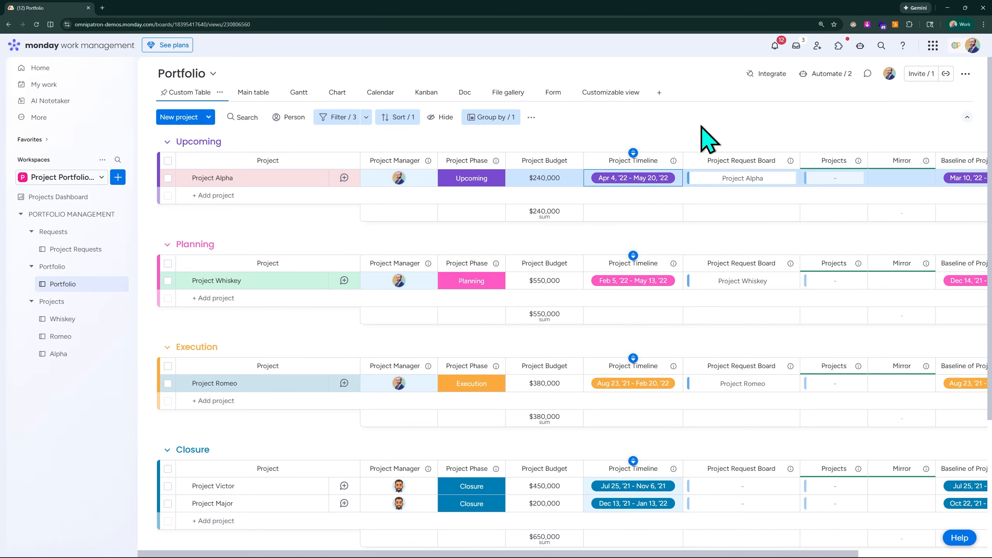
left_click(664, 179)
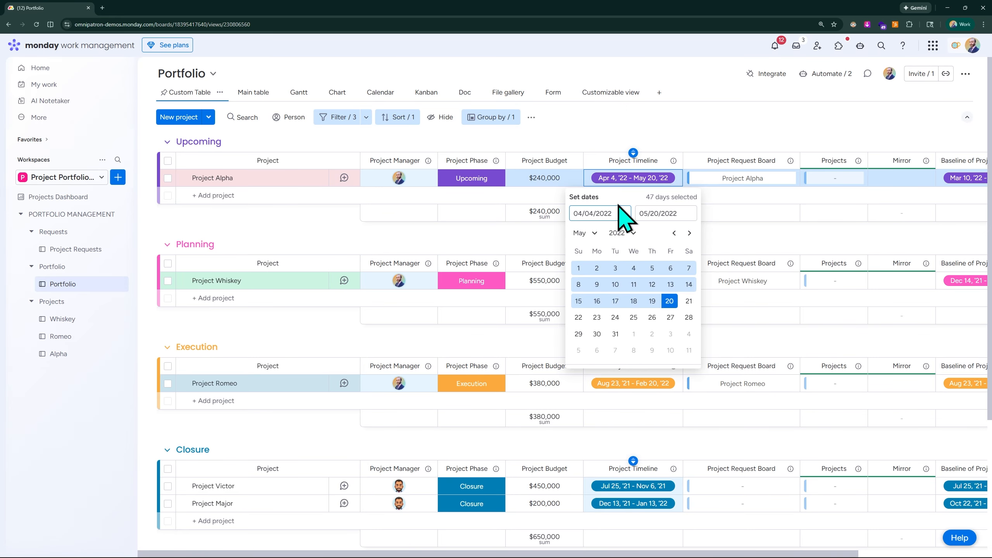
key("BackSpace")
type("6")
left_click(683, 213)
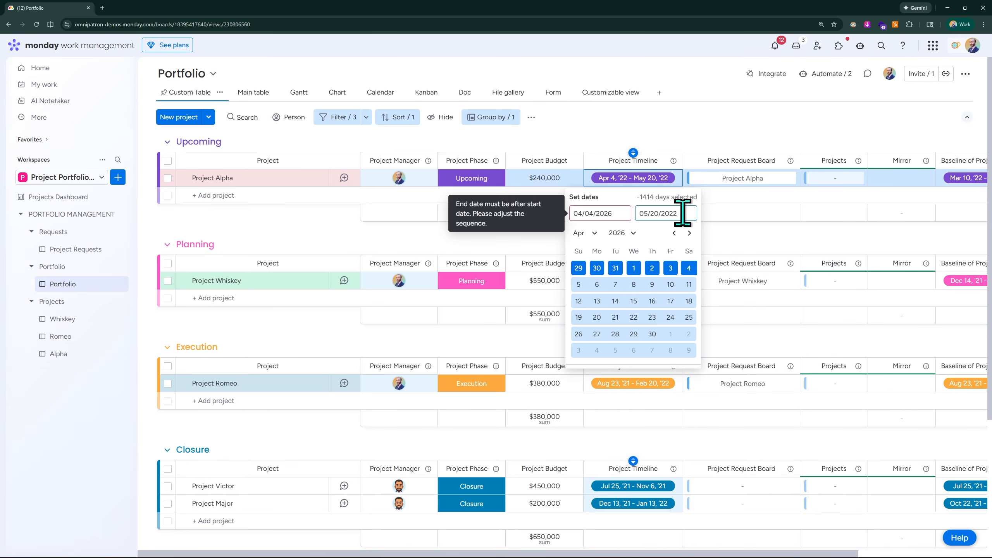
key("BackSpace")
type("6")
key("Return")
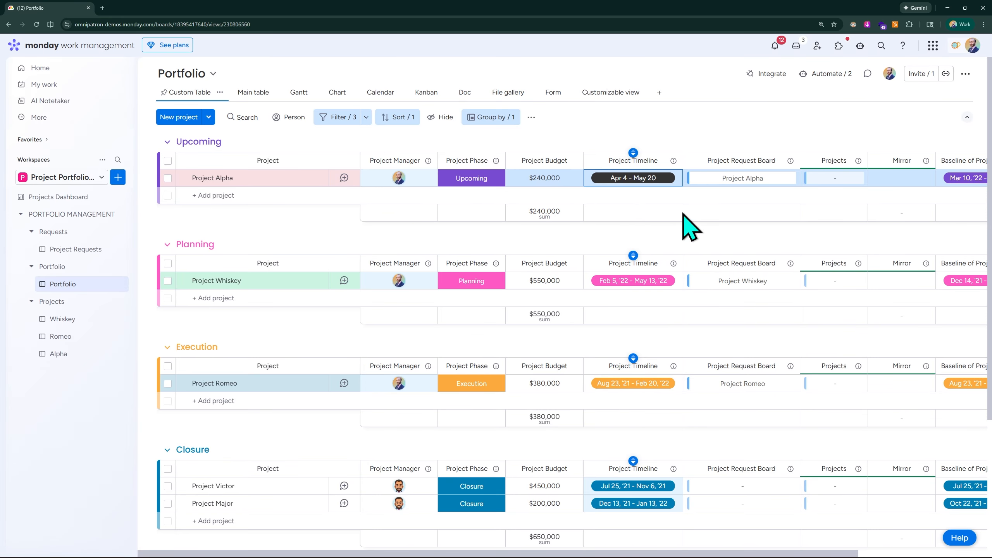
left_click(730, 131)
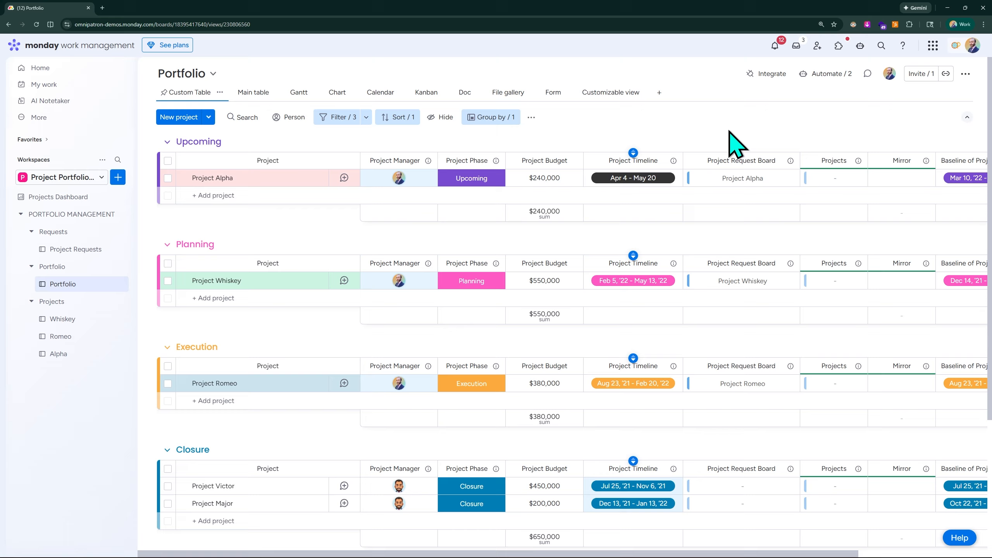
Show April 2026 in the board's Calendar view and look at Project Alpha's item details
left_click(381, 94)
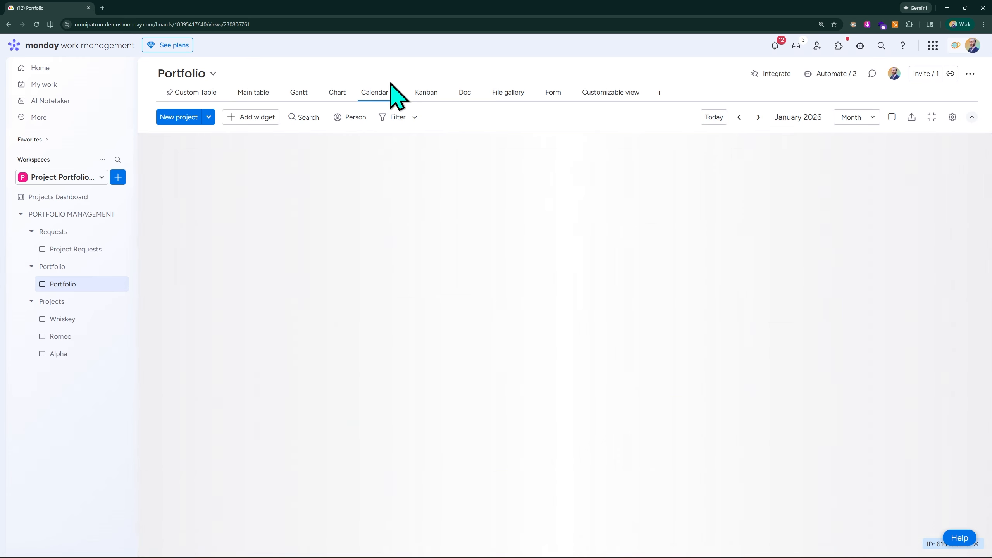
left_click(740, 118)
left_click(757, 118)
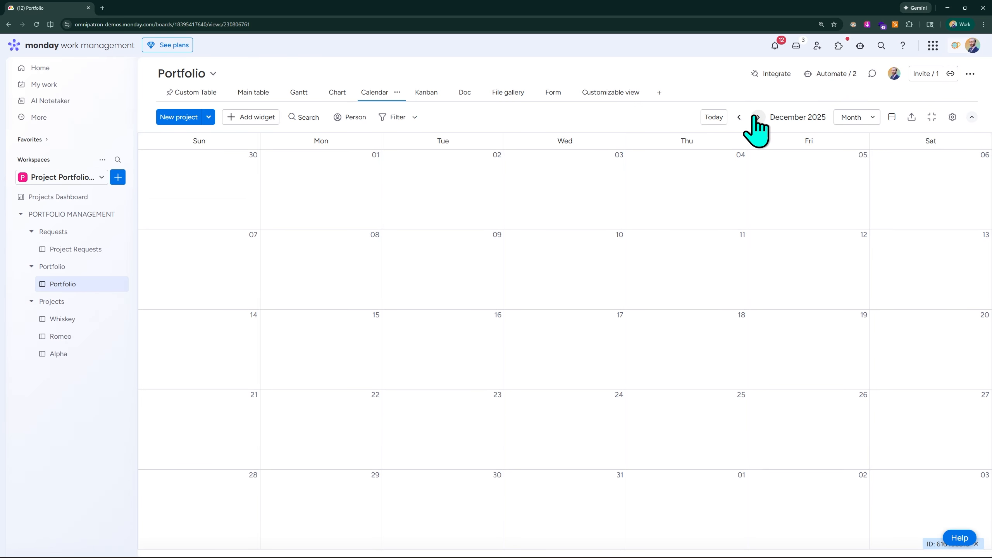
left_click(758, 117)
left_click(757, 117)
left_click(758, 117)
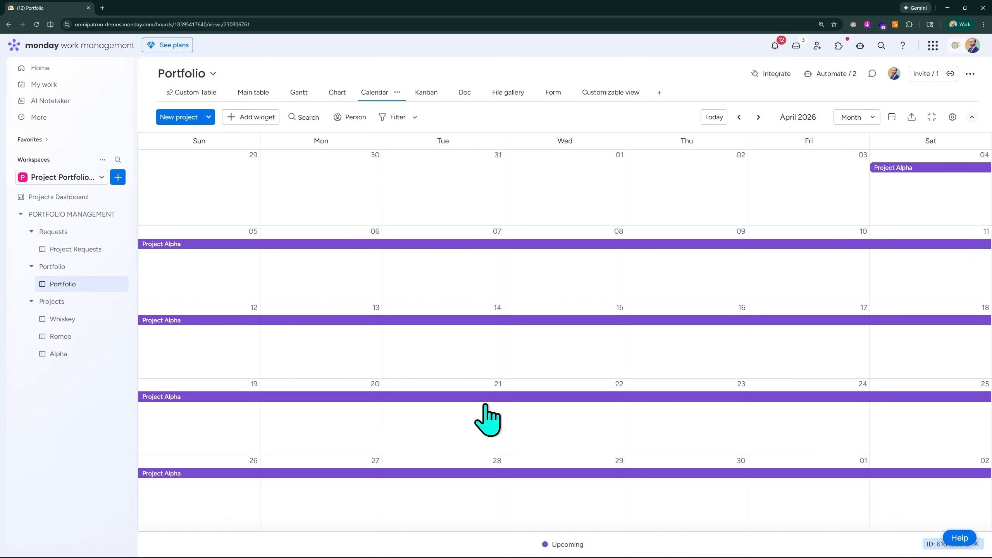
left_click(418, 245)
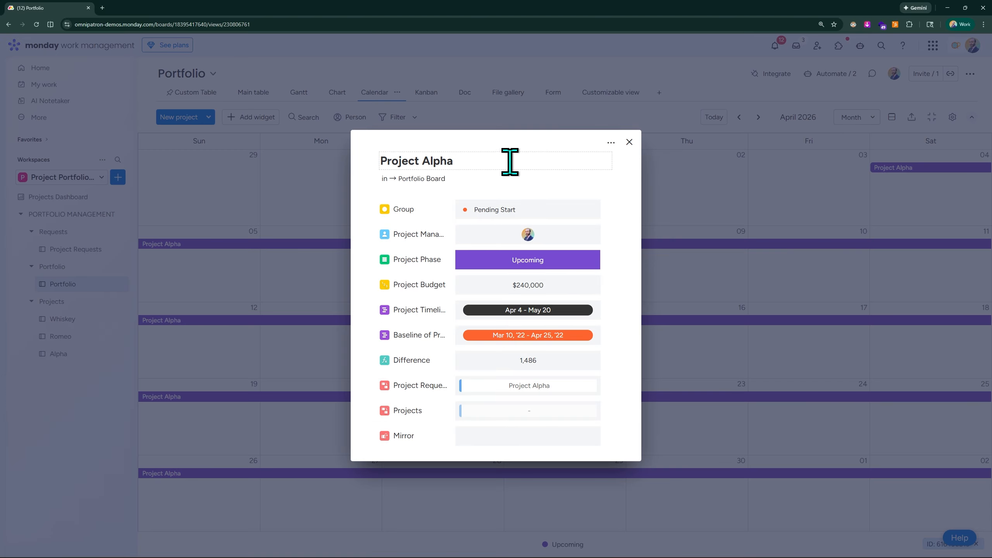
left_click(629, 142)
Open the calendar's widget settings and review its date column, color and label options
left_click(952, 117)
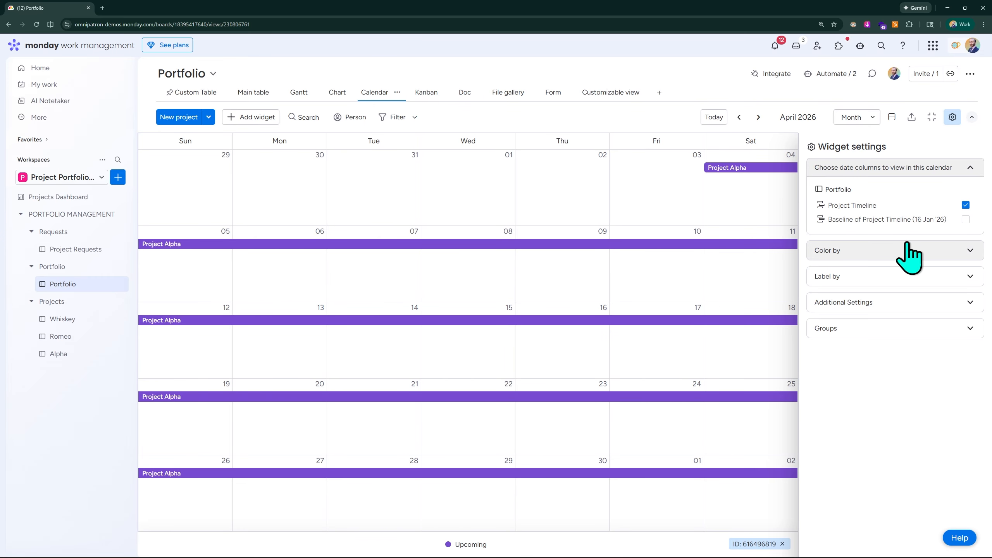
left_click(836, 251)
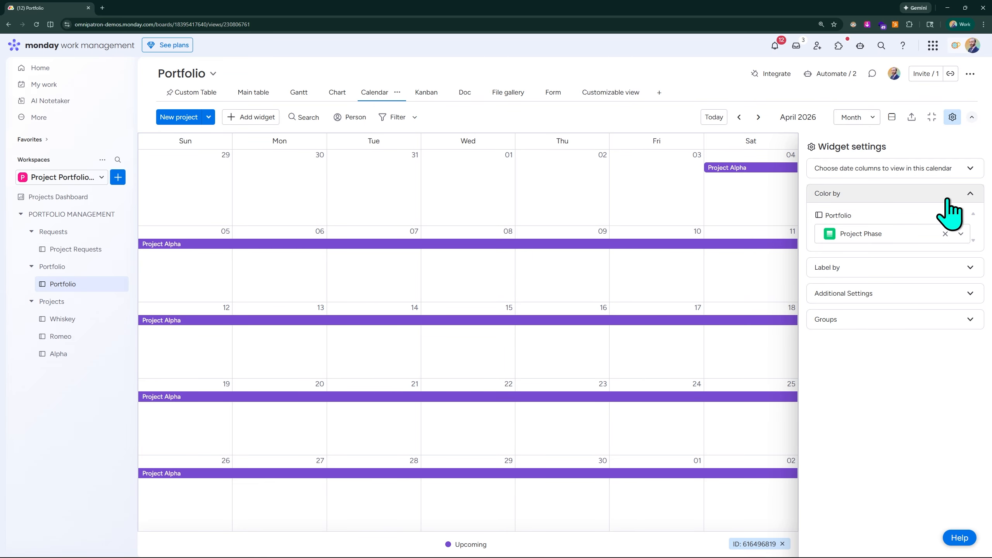
left_click(869, 268)
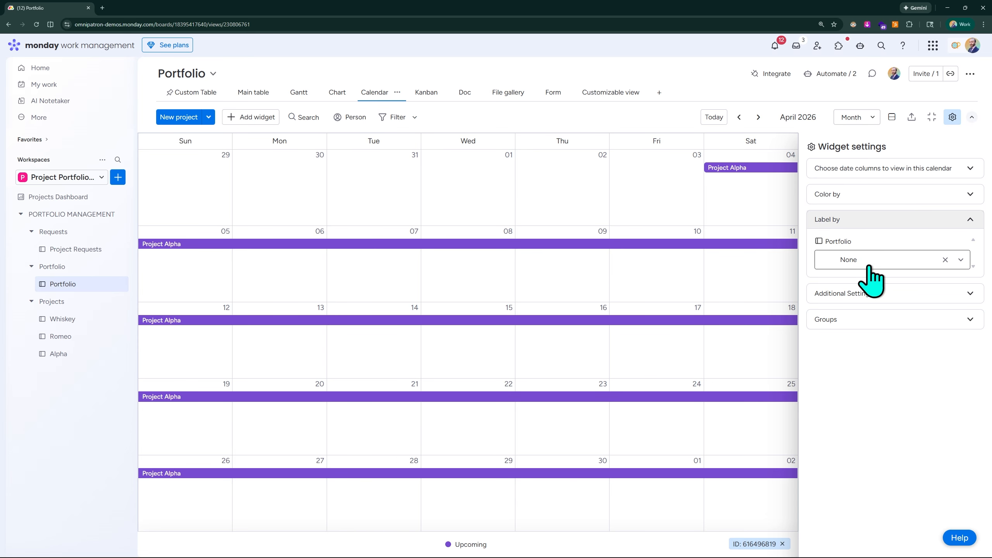
Try coloring the calendar items by Group and by Project Manager, and set the coloring back to Project Phase
left_click(879, 194)
left_click(892, 233)
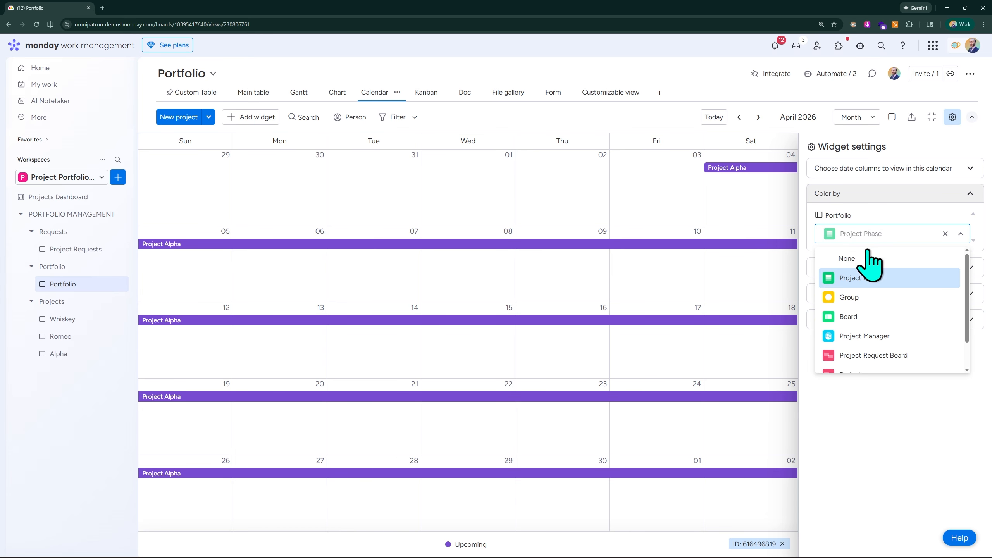
left_click(860, 297)
left_click(868, 266)
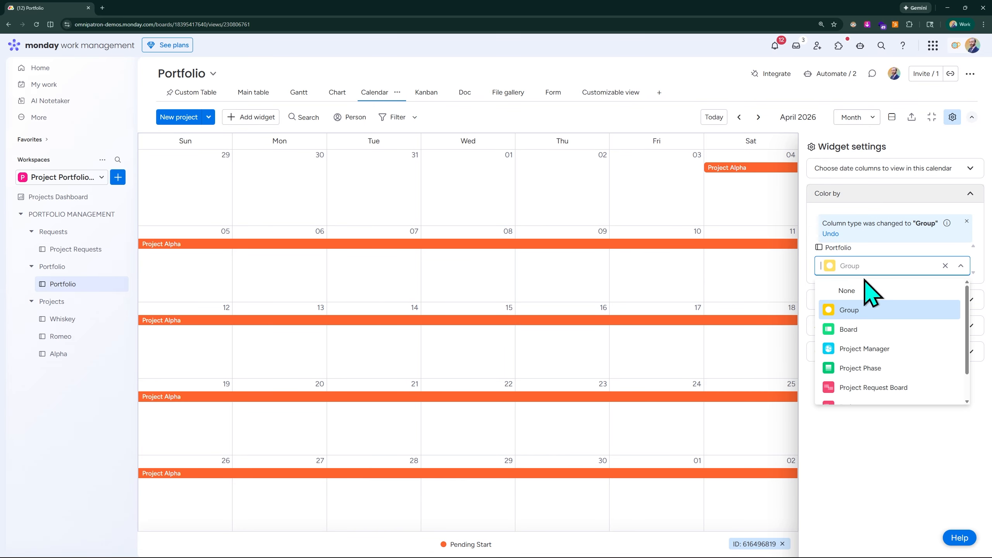
left_click(864, 349)
left_click(876, 270)
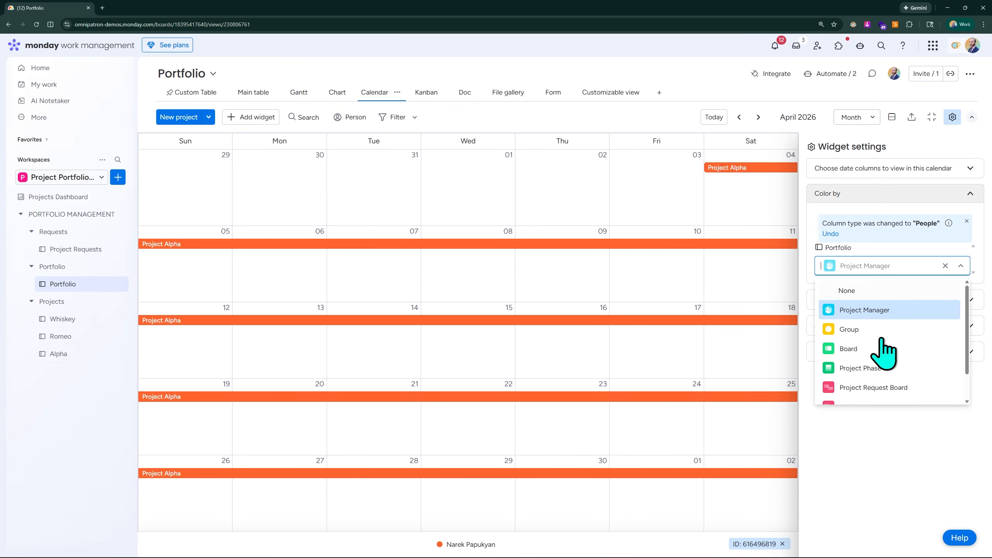
left_click(880, 376)
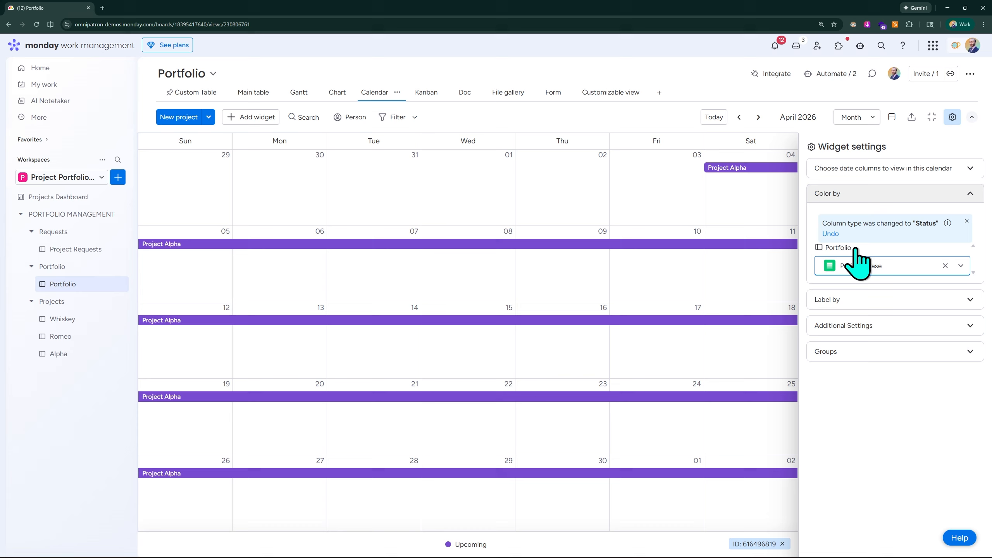
Try Group and Board as labels for the calendar items, and settle on Project Manager
left_click(859, 300)
left_click(871, 260)
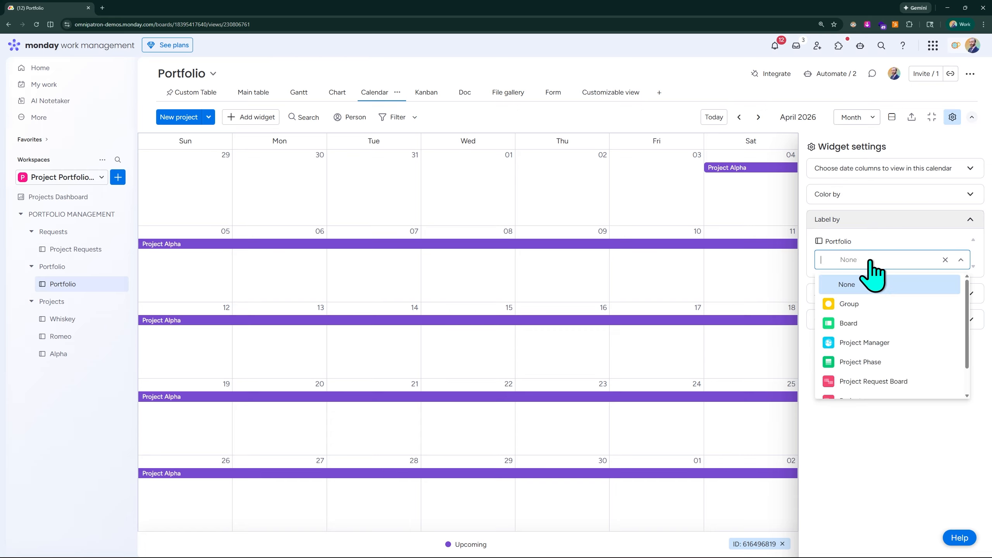
left_click(873, 305)
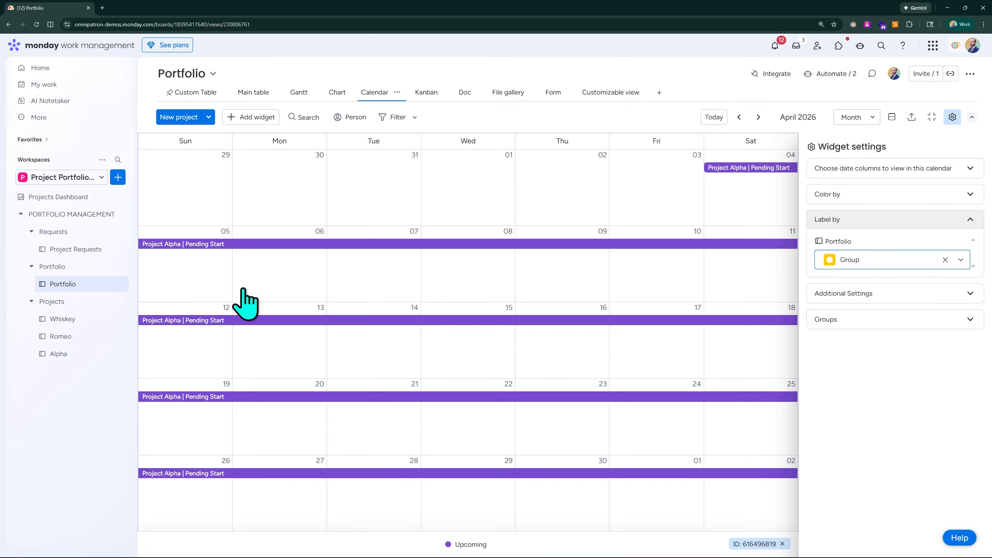
left_click(835, 263)
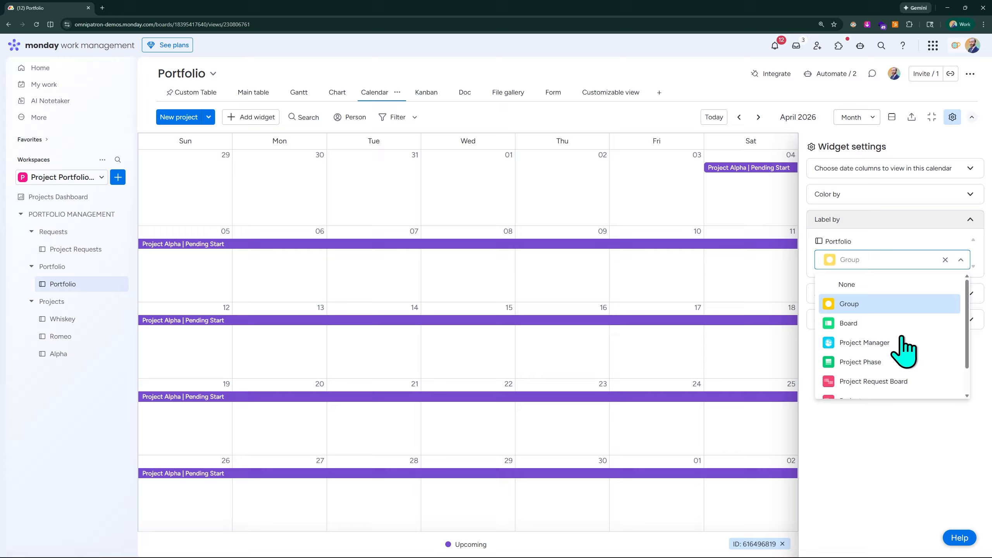
left_click(891, 323)
left_click(895, 297)
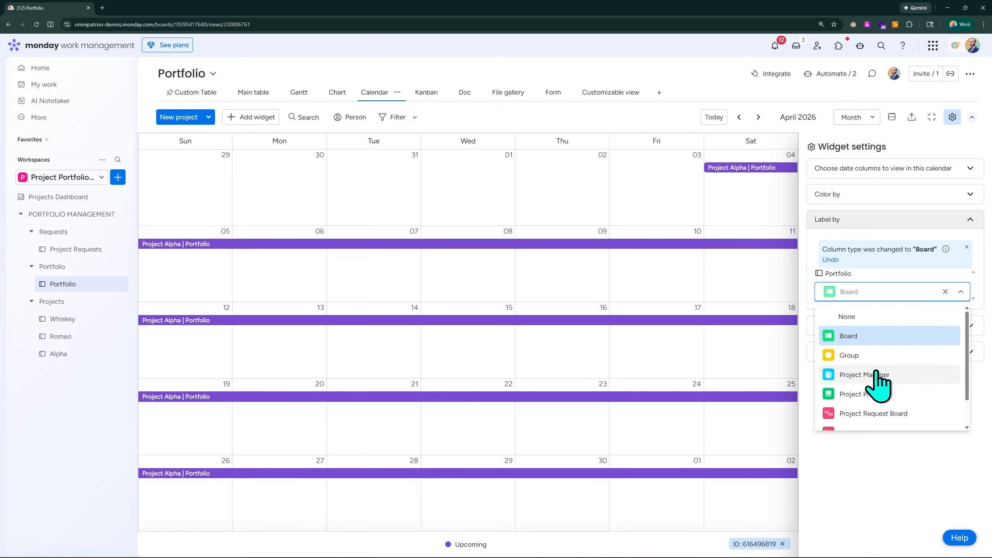
left_click(878, 376)
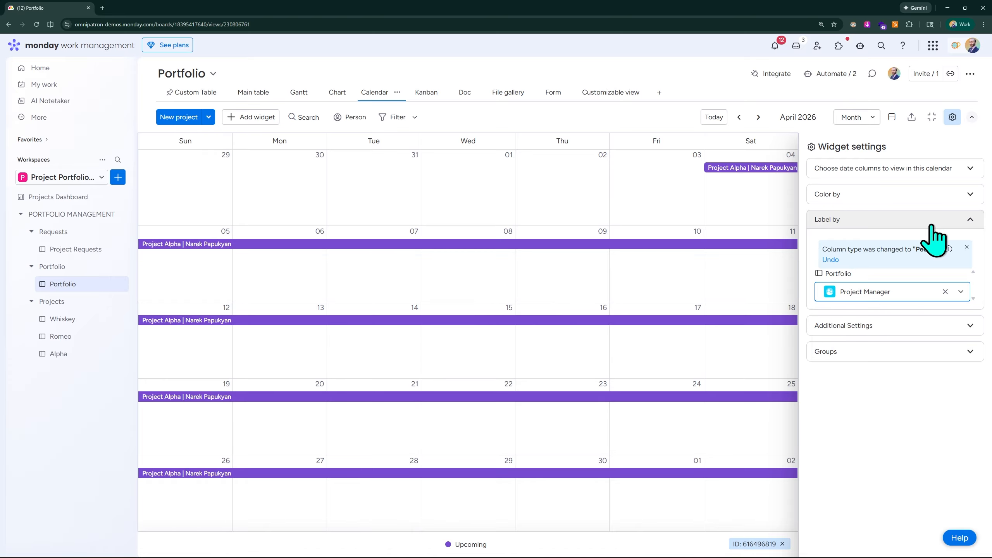
left_click(964, 221)
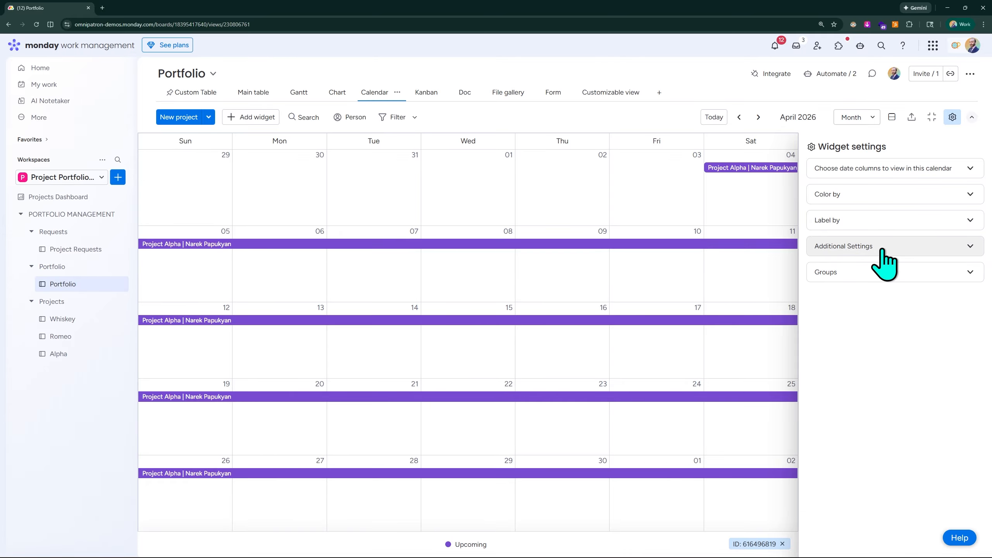
Review the calendar's additional settings, including the default event duration choices, and the groups it includes
left_click(865, 245)
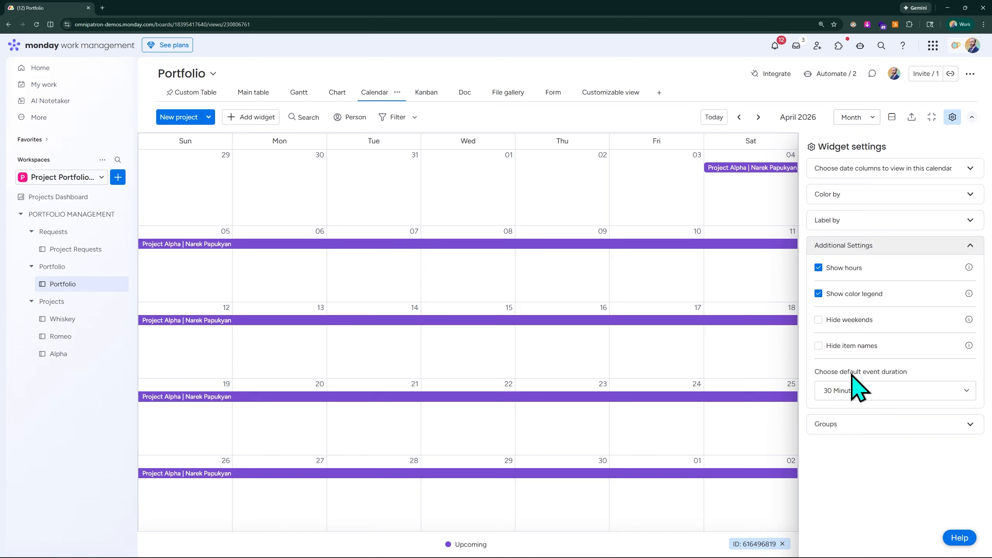
left_click(873, 393)
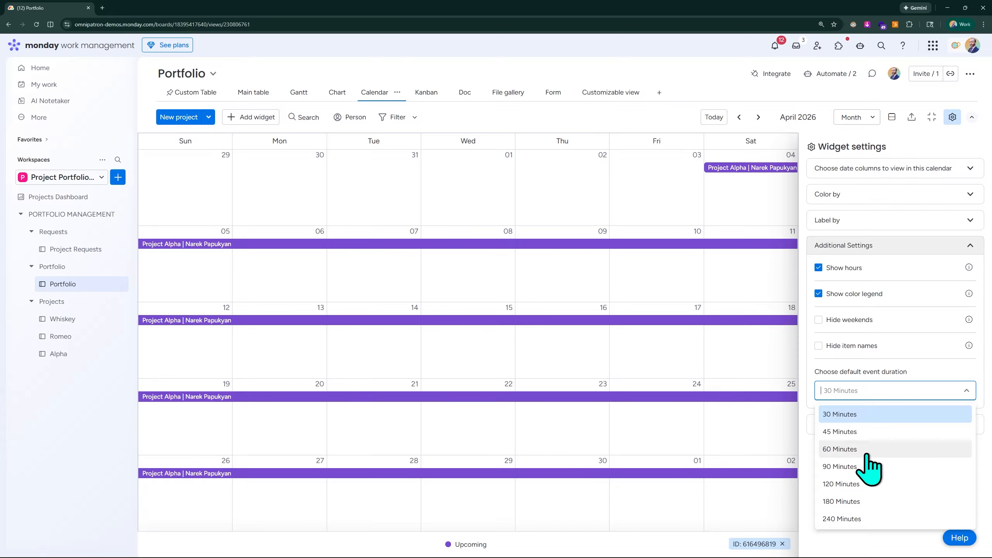
left_click(897, 372)
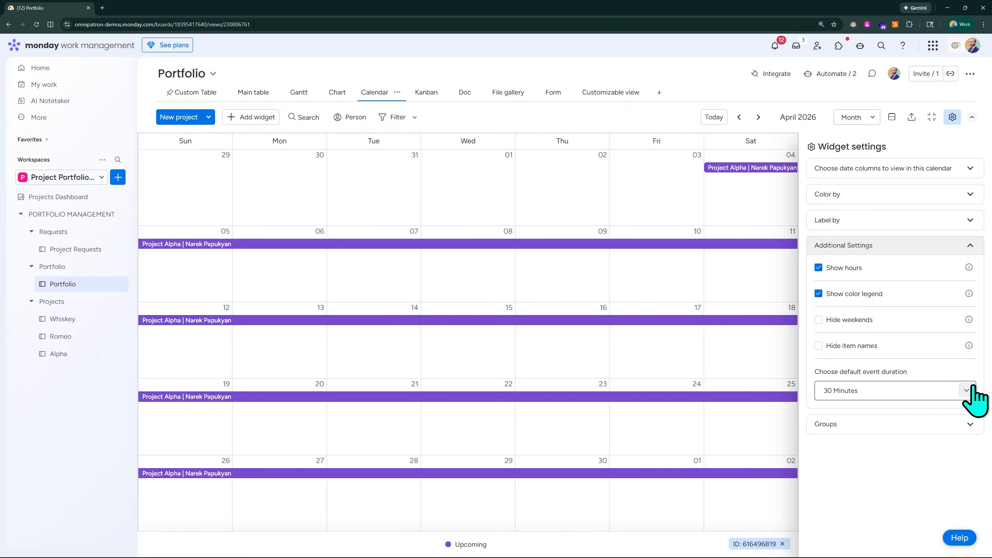
left_click(836, 427)
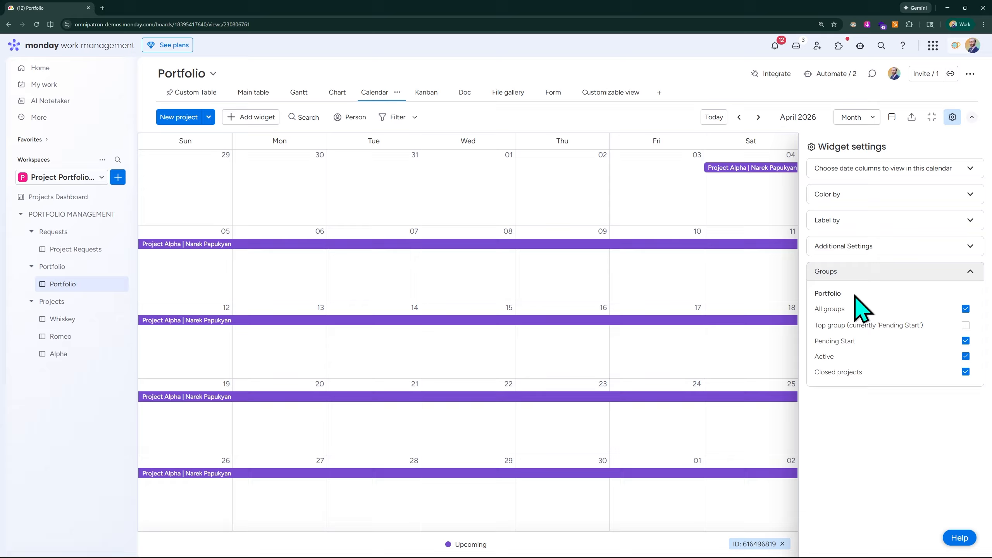
left_click(966, 372)
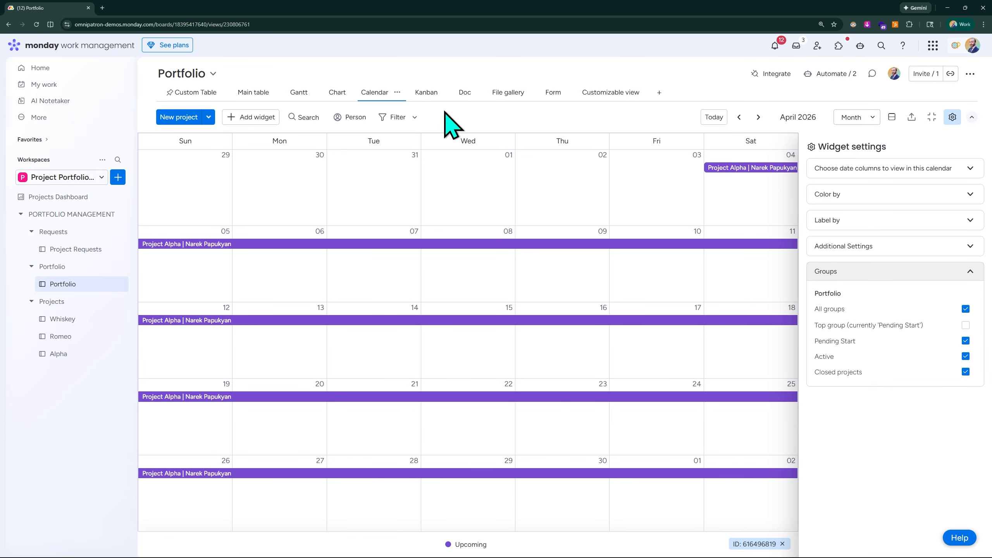
Open the Kanban view's widget settings and check which columns are available as the Kanban column
left_click(426, 94)
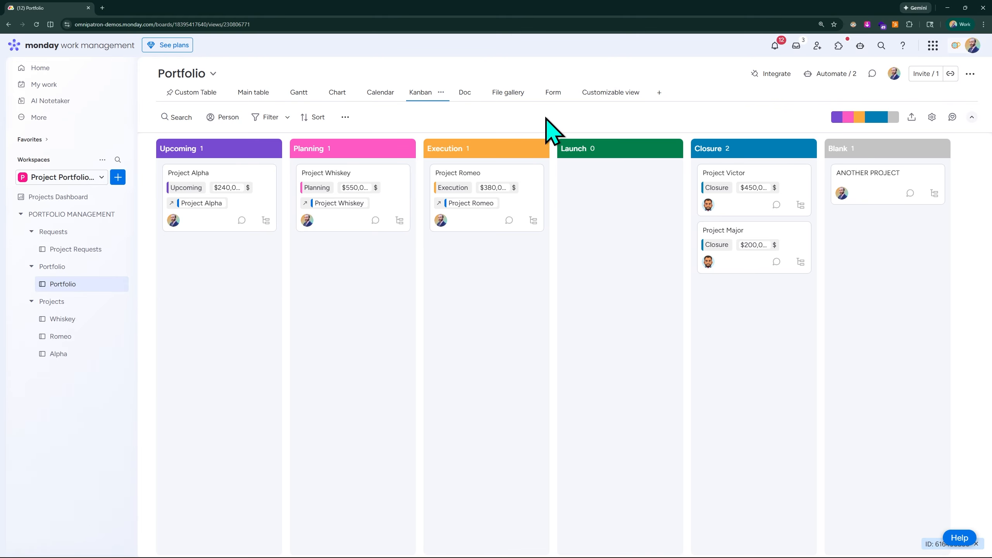
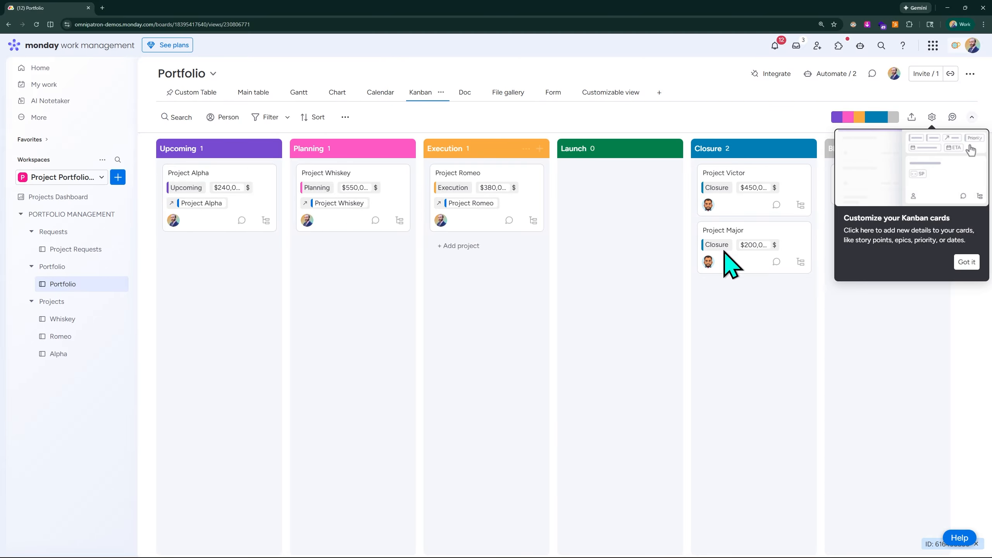
left_click(965, 263)
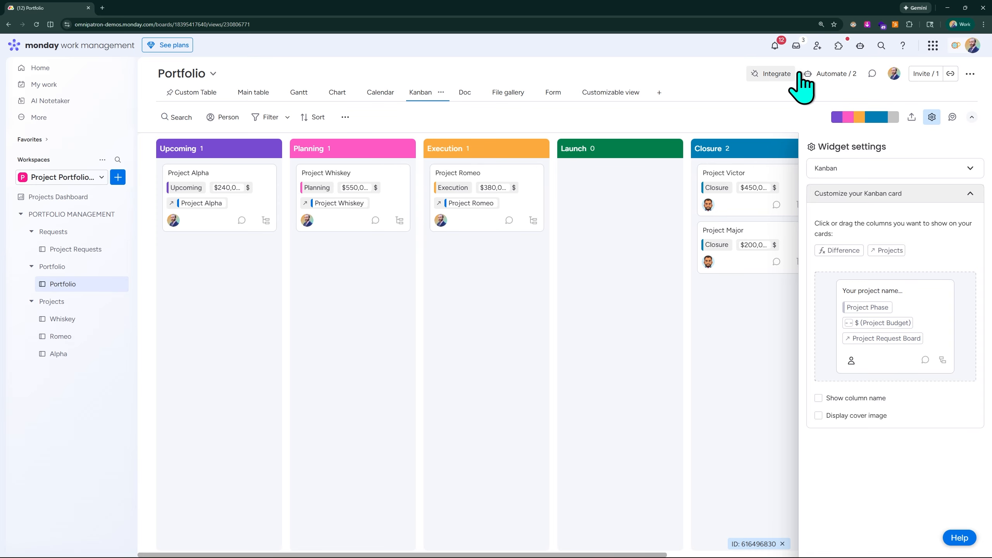
left_click(941, 168)
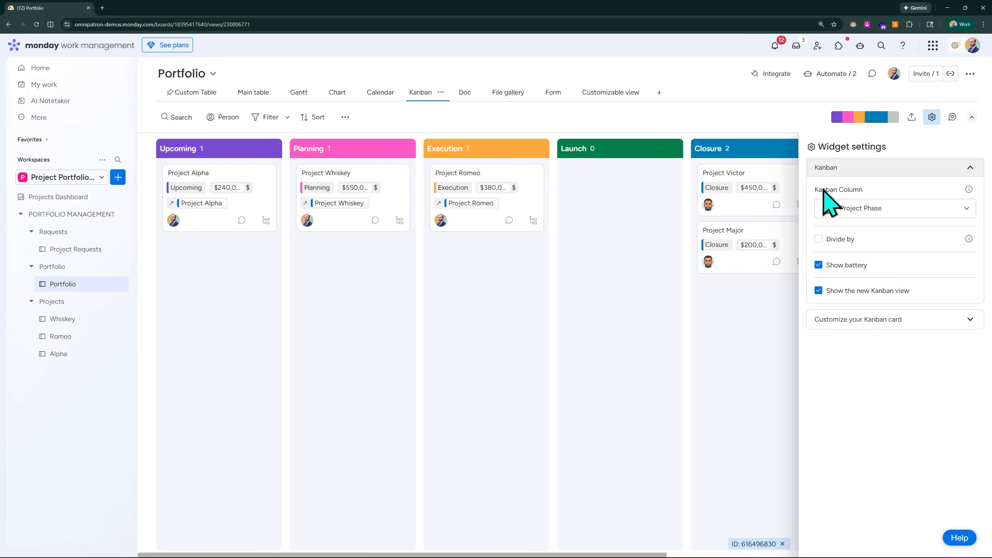
left_click(863, 211)
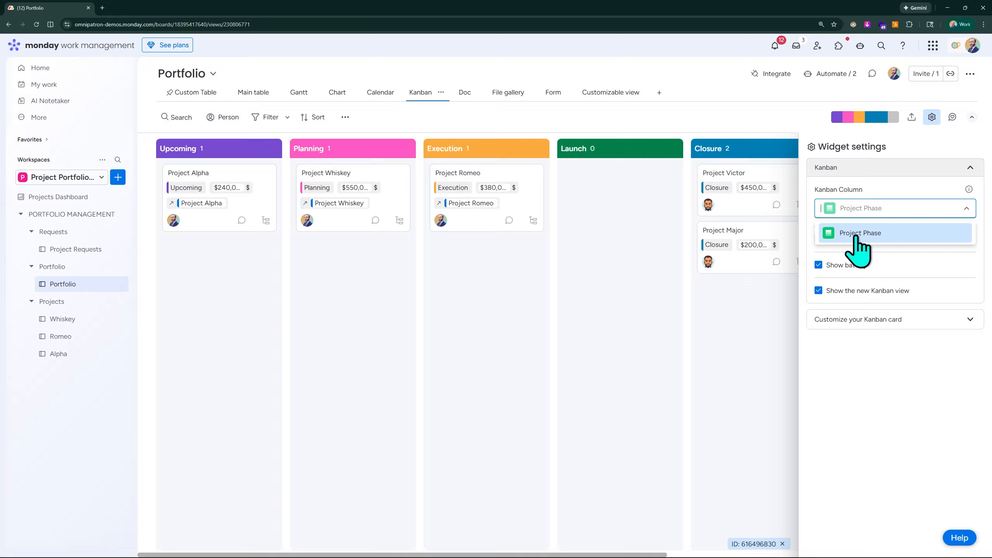
left_click(865, 195)
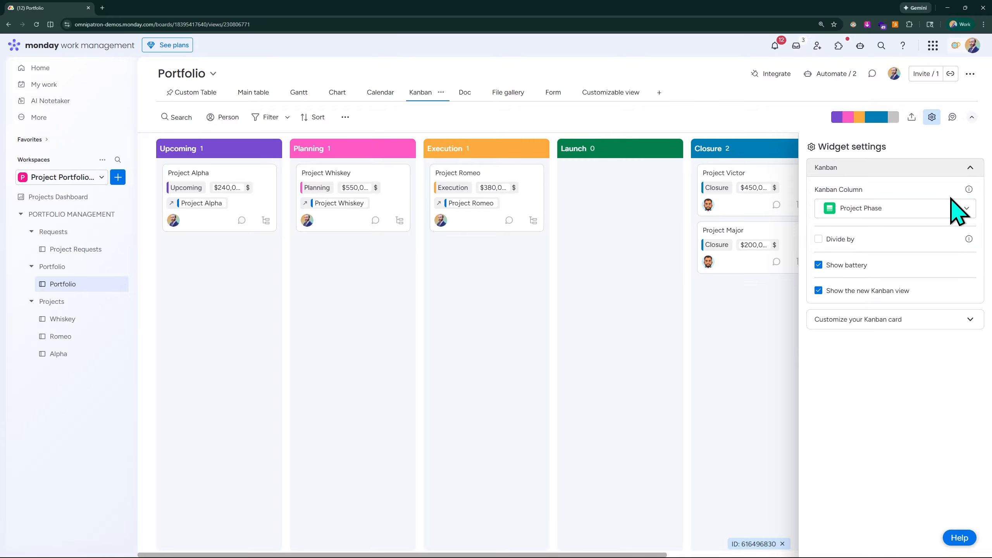
Try dividing the Kanban board by Group and by Project Request Board, and turn the division off again
left_click(818, 239)
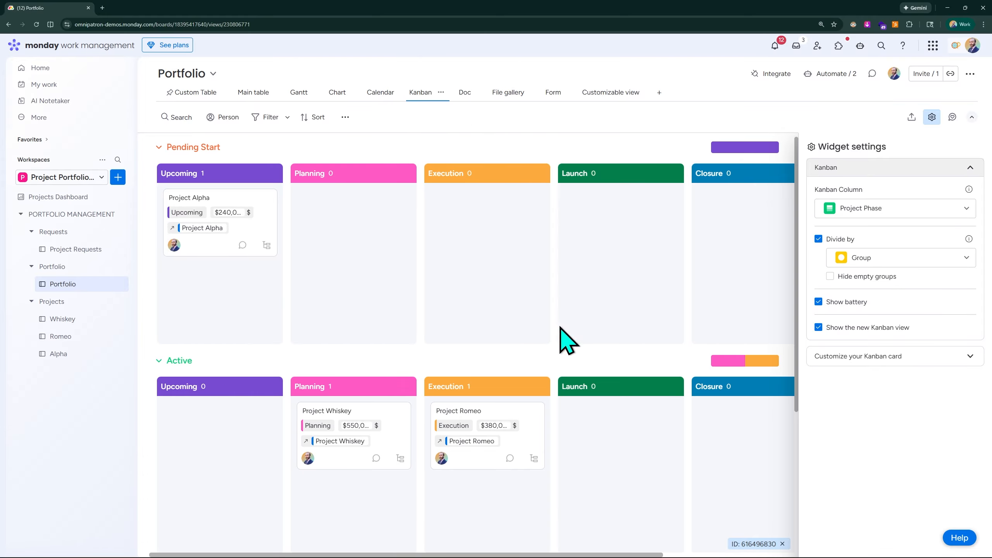
left_click(911, 259)
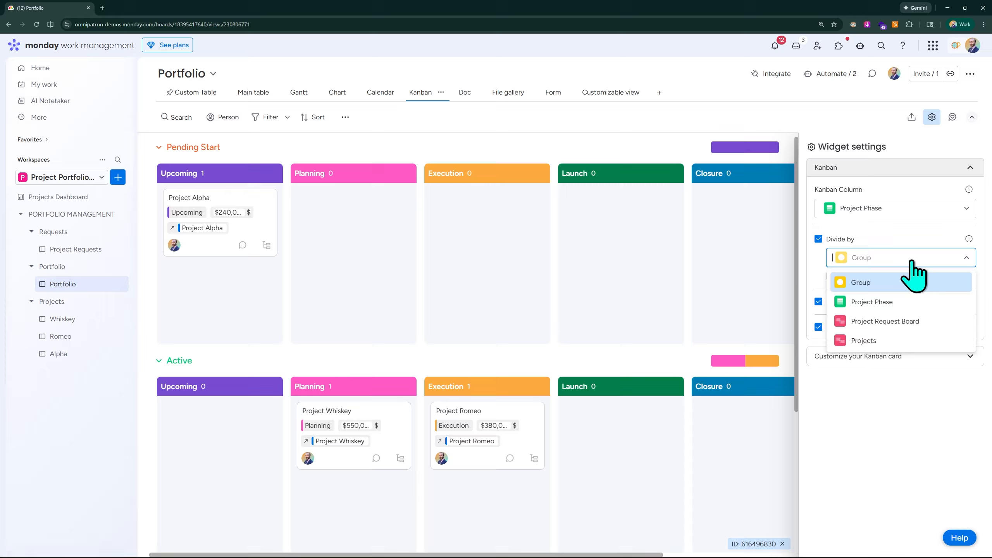
left_click(879, 321)
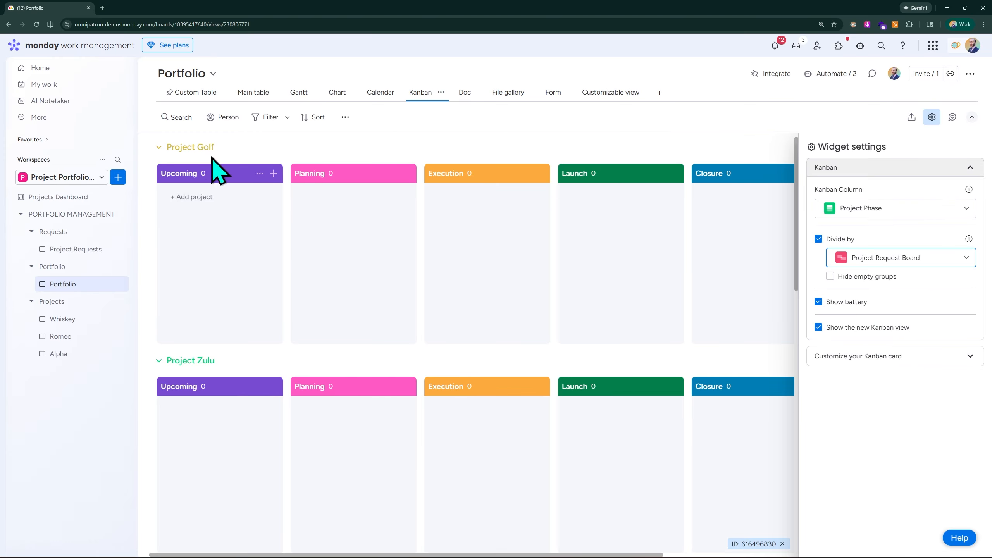
left_click(925, 260)
left_click(879, 282)
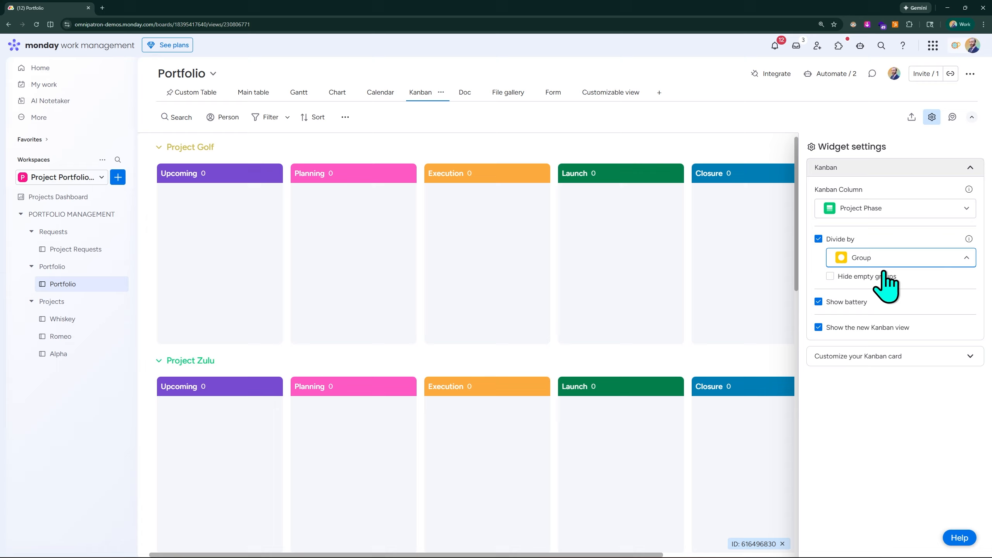
left_click(819, 239)
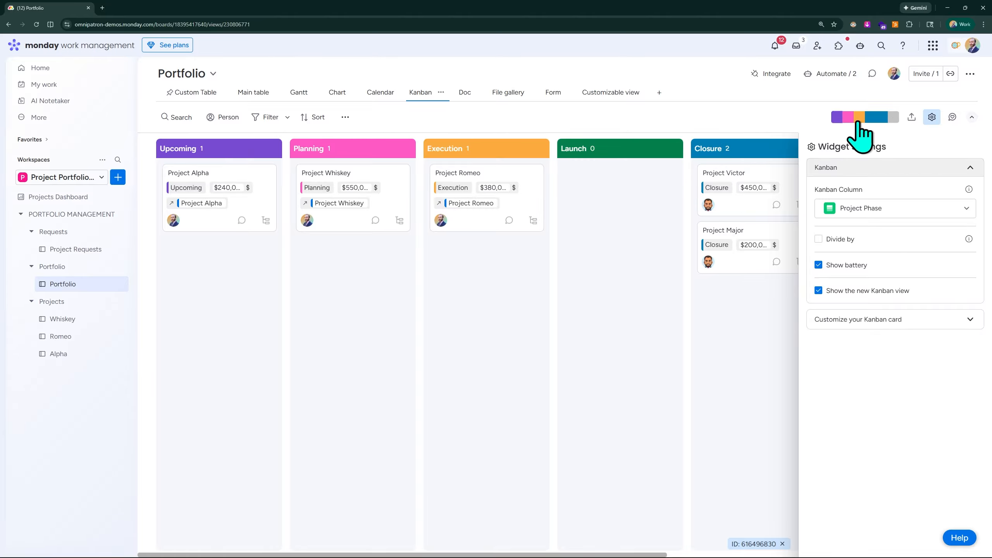
Try hiding the Kanban view's battery and show it again
left_click(818, 265)
left_click(818, 265)
left_click(818, 265)
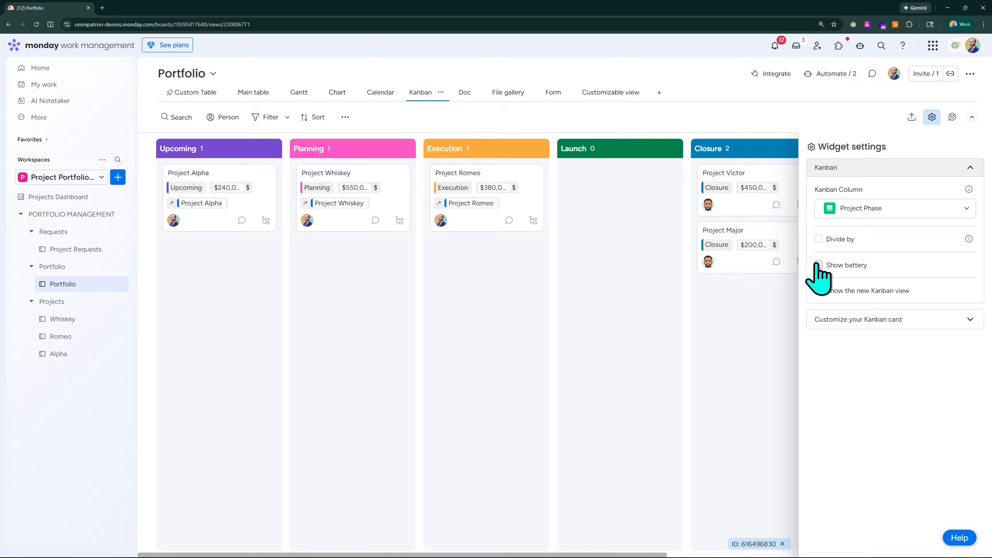
left_click(819, 265)
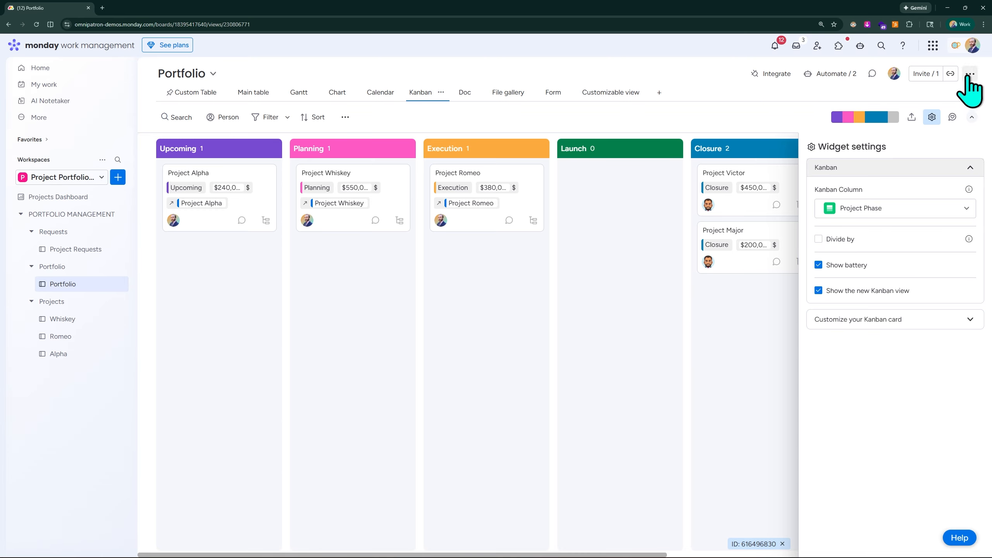
Look up where monday.labs is found among the account's Explore options
left_click(971, 47)
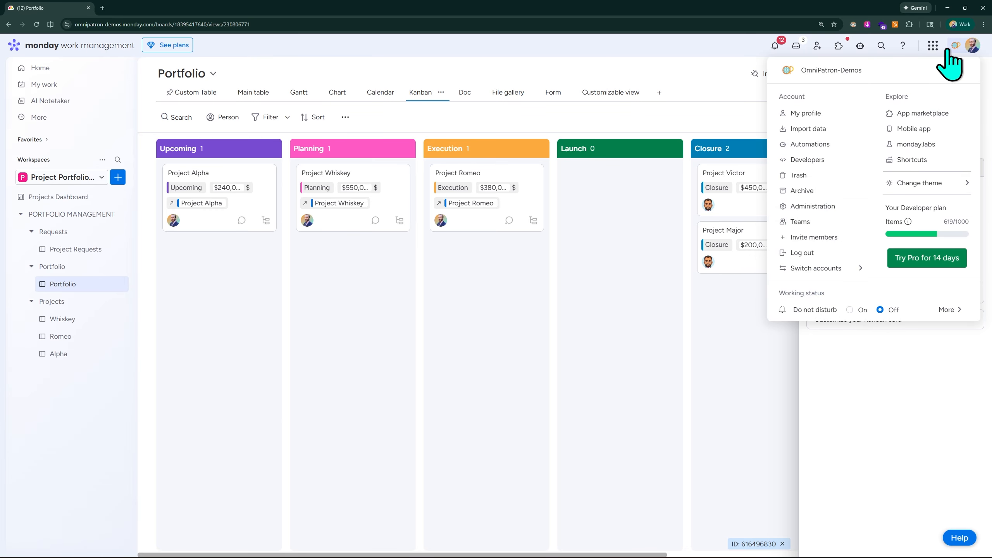
key("ctrl+plus")
key("ctrl+plus")
key("ctrl+plus")
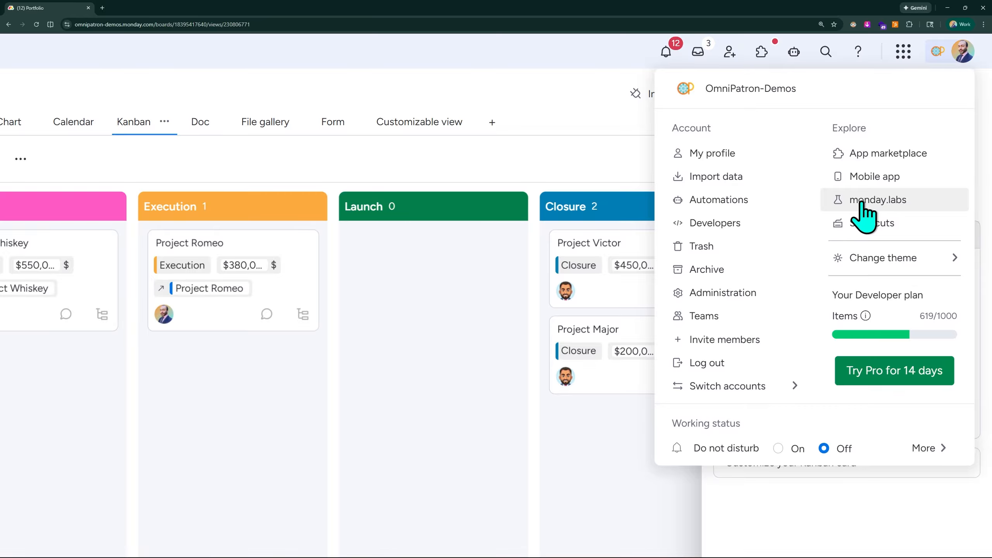
left_click(958, 54)
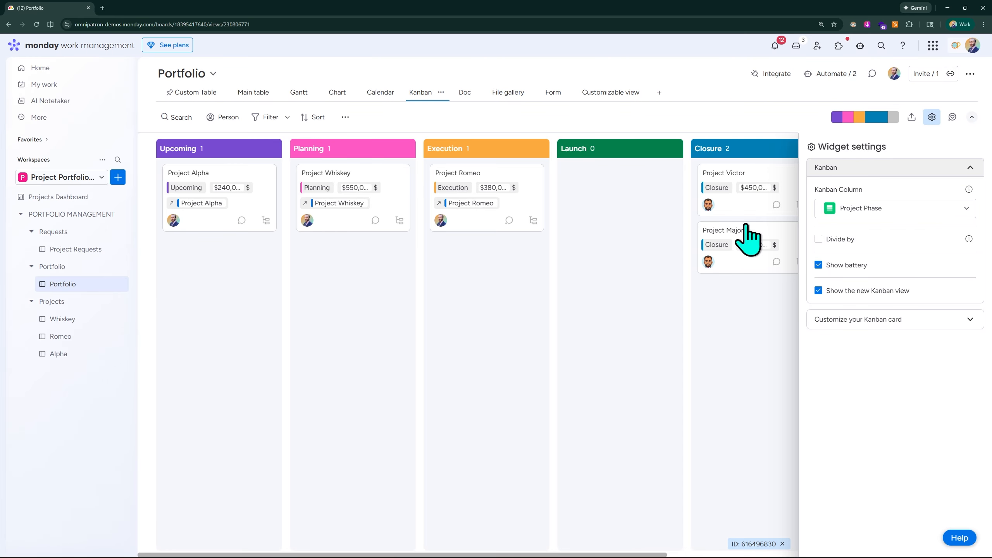
Try the old Kanban view by disabling the new one, and restore the new Kanban view
left_click(818, 291)
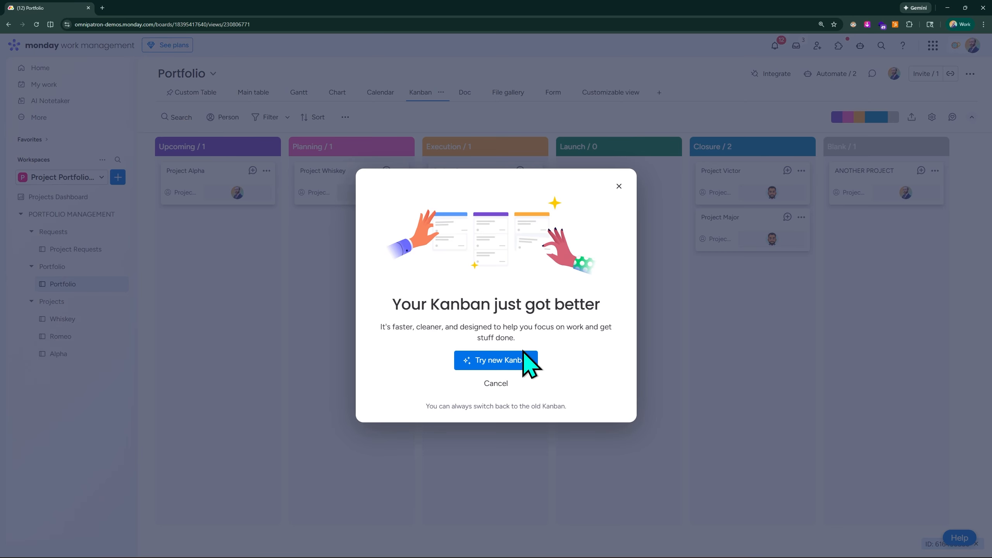
left_click(620, 186)
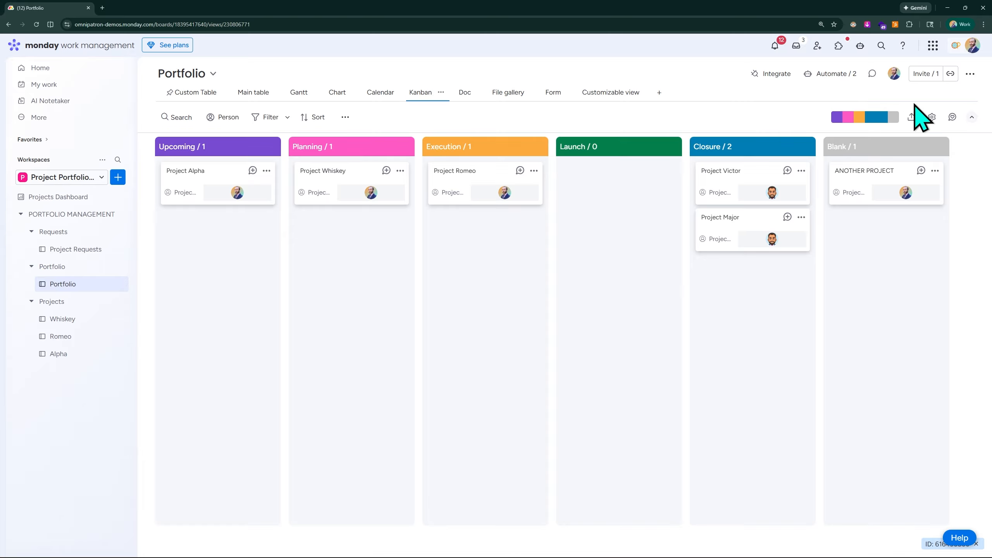
left_click(932, 117)
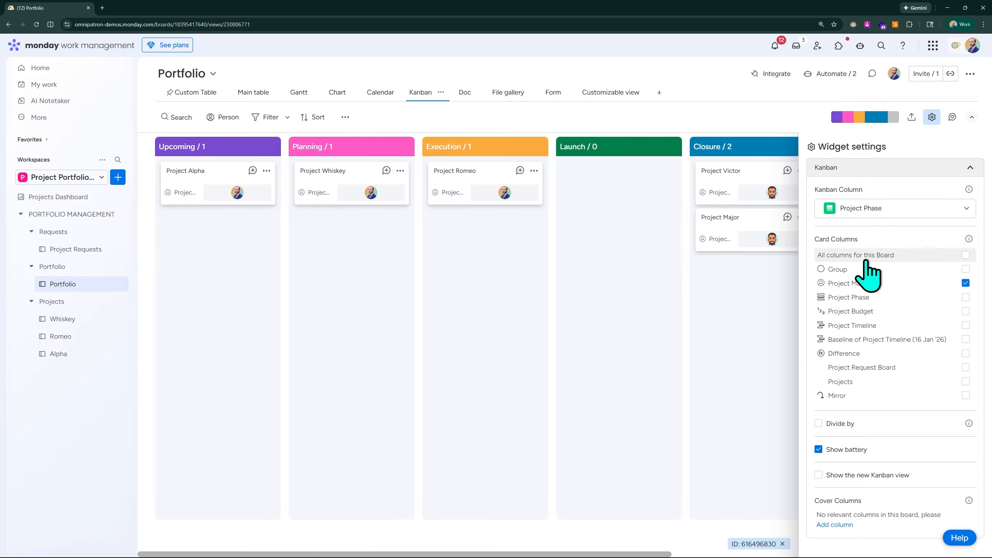
left_click(818, 475)
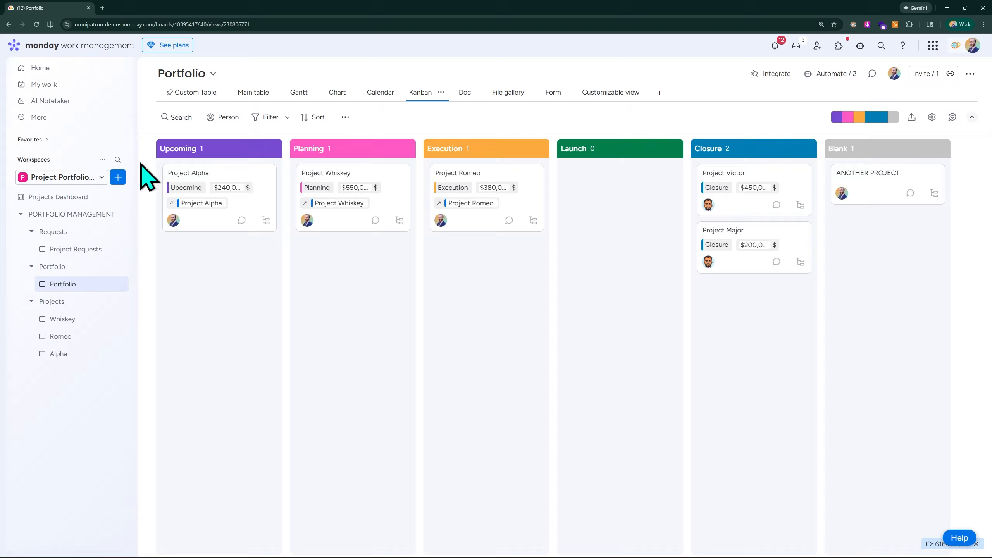
Examine the columns on the Project Alpha card and review the details of its linked project request
key("ctrl+plus")
key("ctrl+plus")
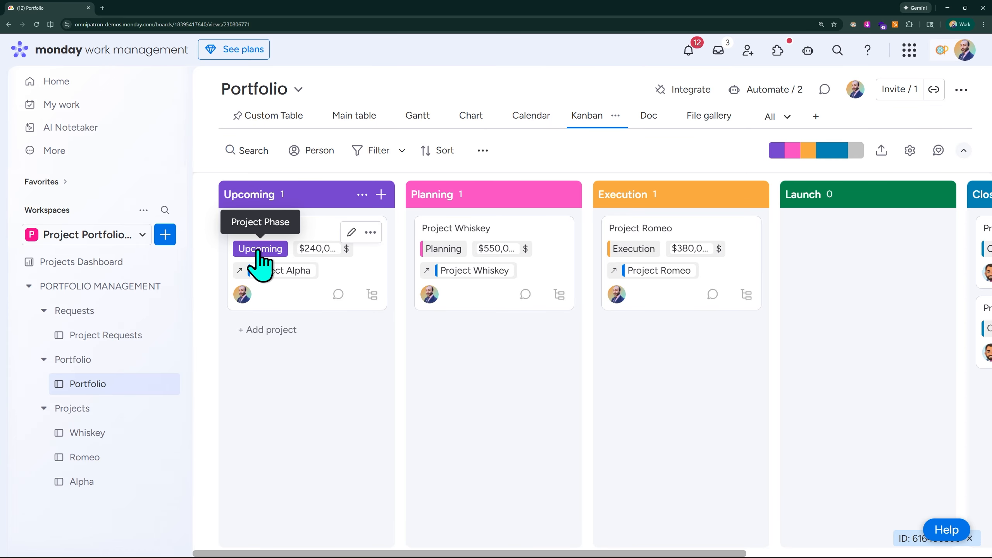
left_click_drag(264, 252, 290, 280)
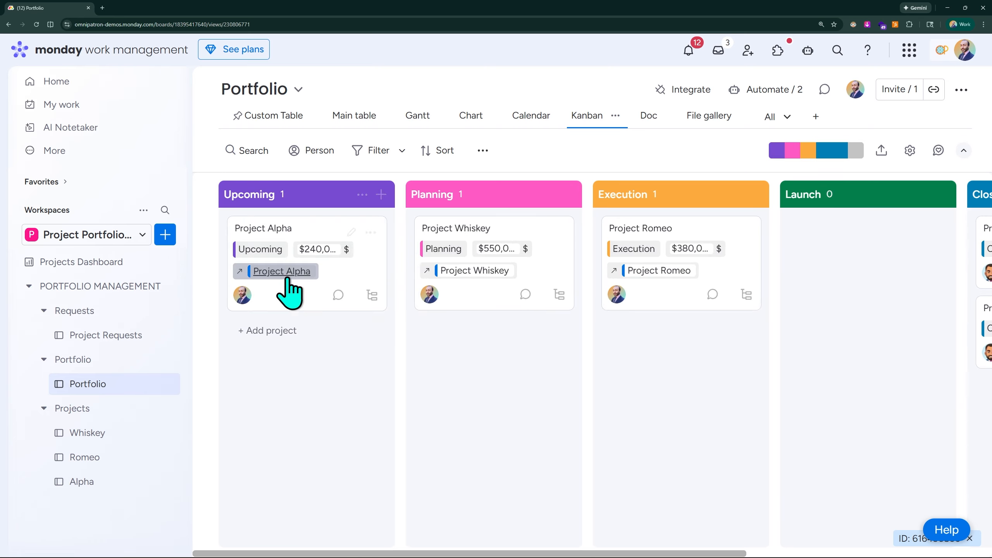
left_click(323, 249)
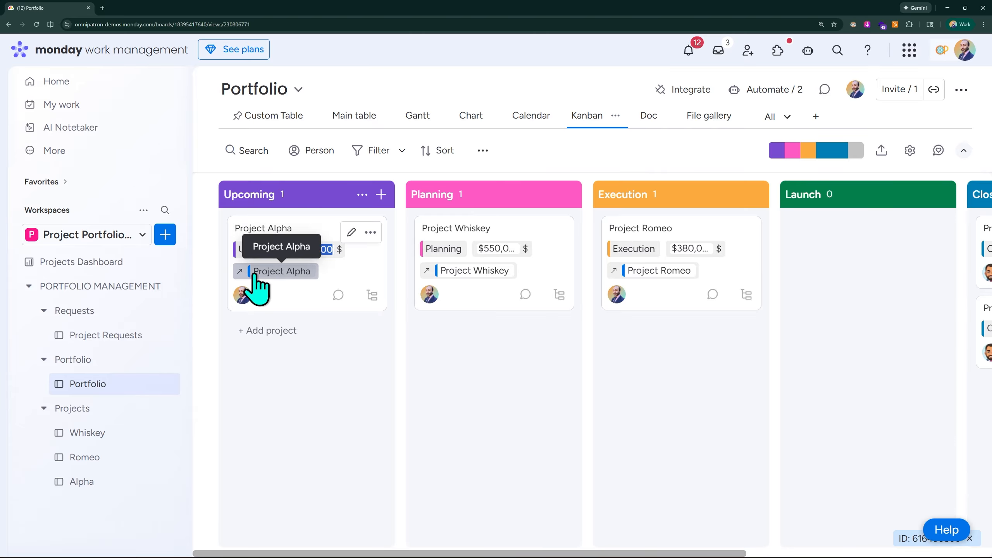
left_click(293, 274)
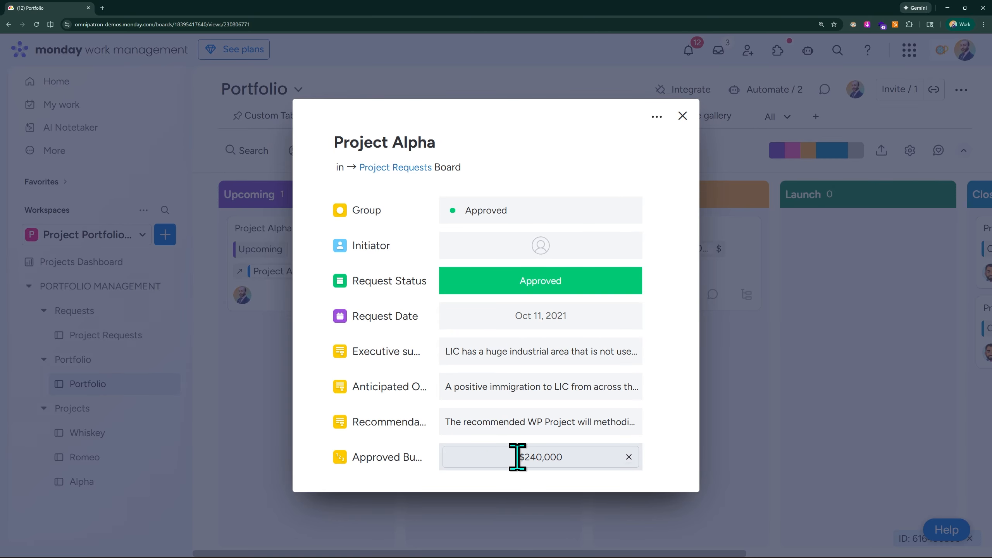
left_click(682, 116)
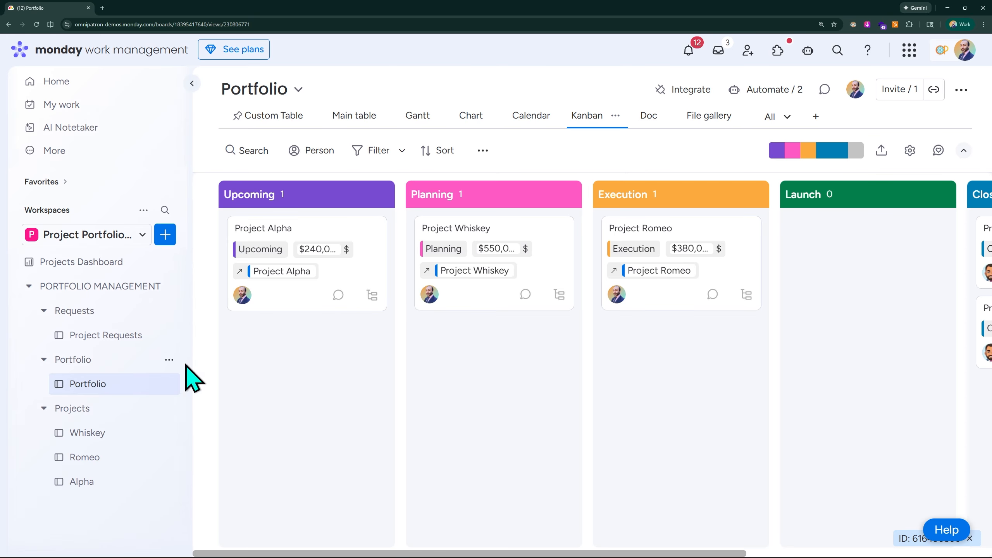
key("ctrl+minus")
key("ctrl+minus")
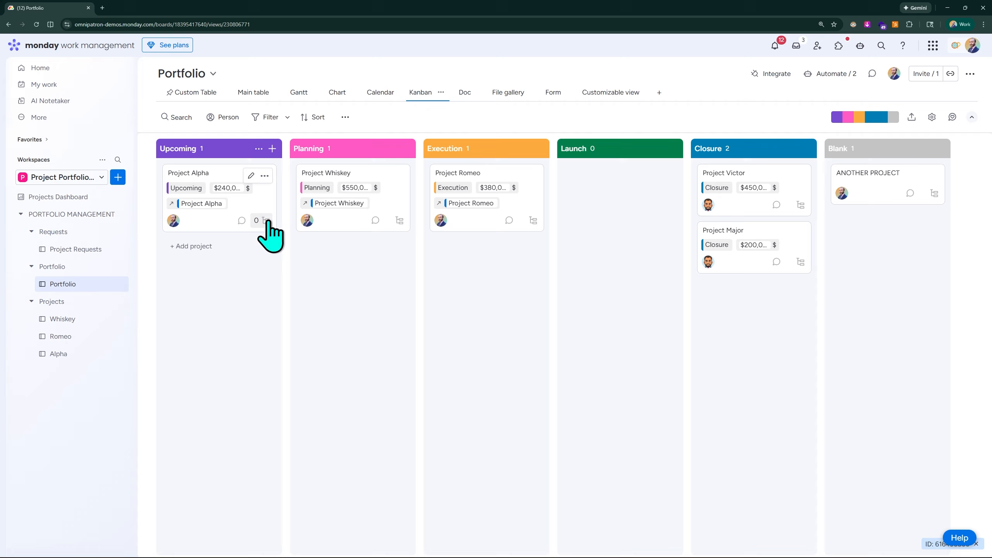
View Project Alpha's updates from its Kanban card, and add a sub-project to the card
left_click(242, 221)
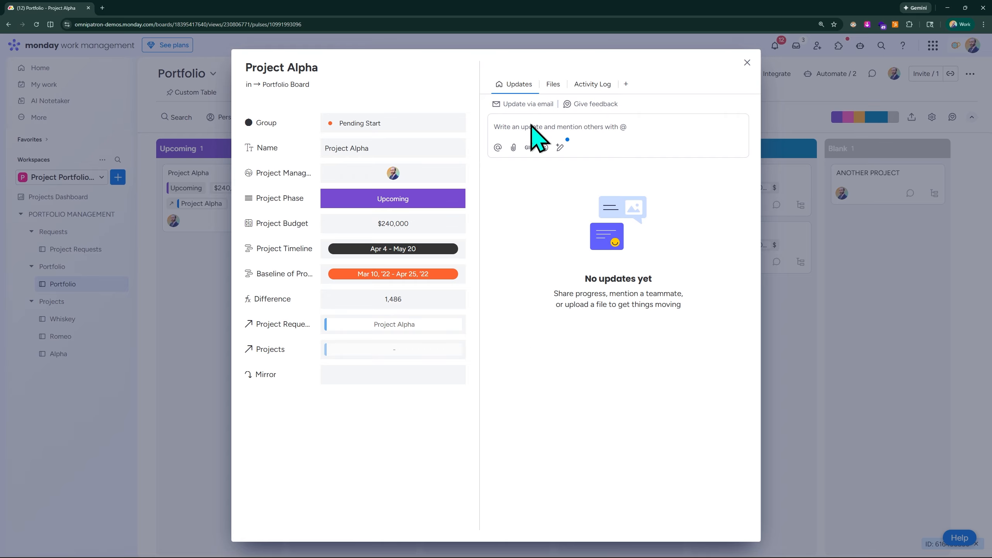
left_click(747, 63)
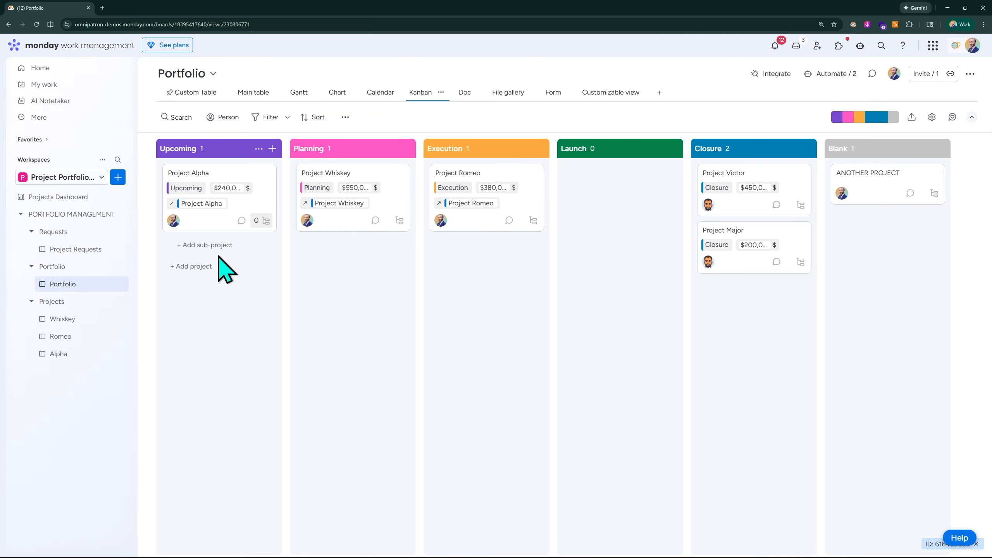
left_click(198, 248)
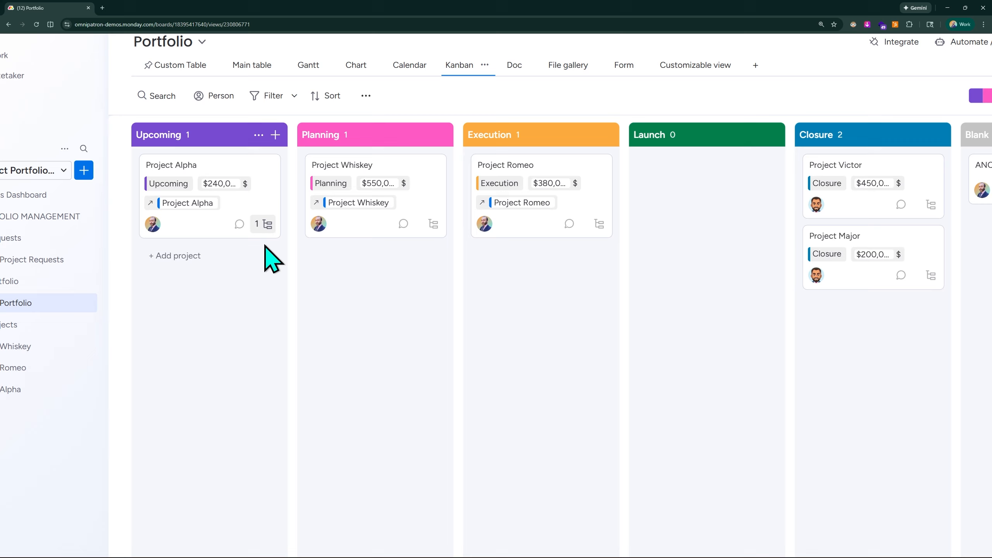
Customize the project Kanban card by removing the Project Phase column from it
left_click(933, 117)
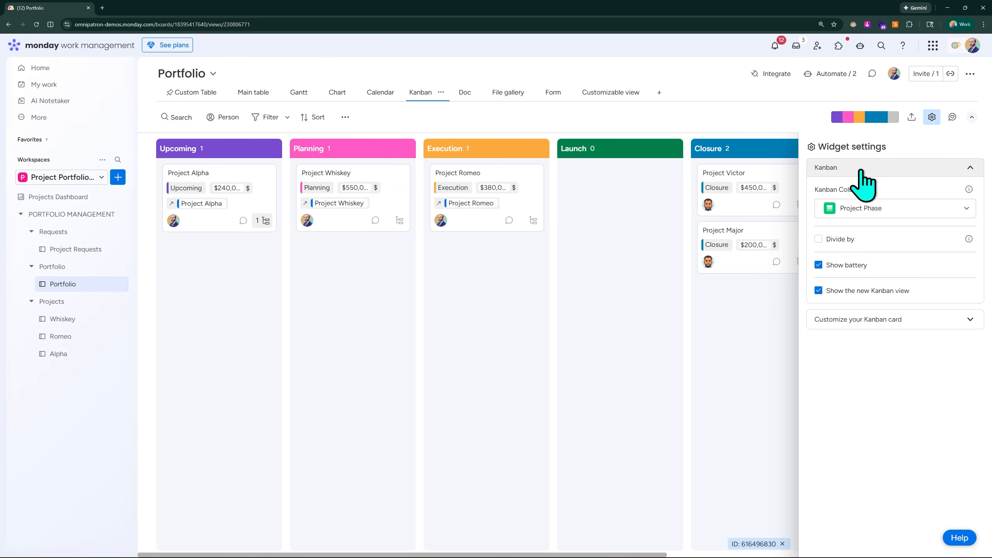
left_click(887, 332)
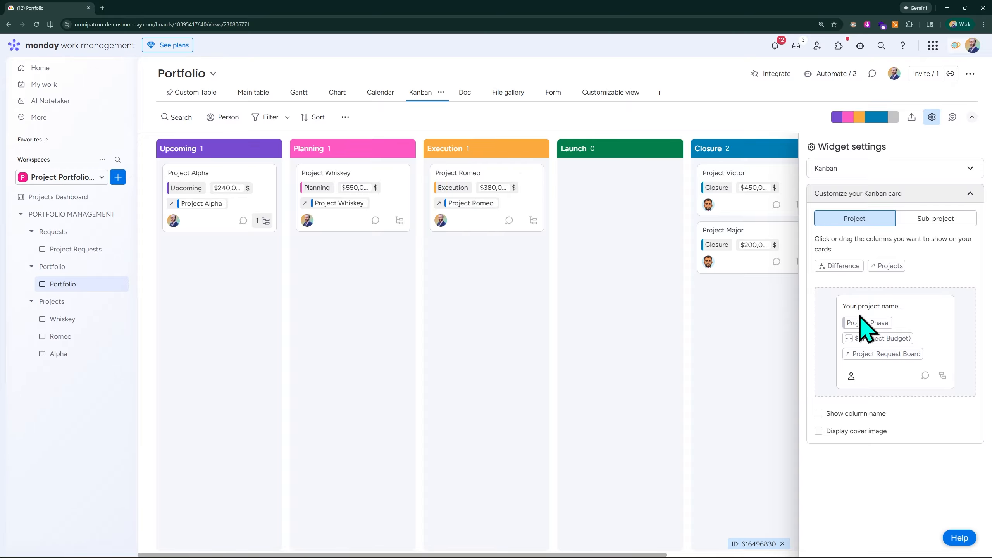
left_click_drag(857, 322, 906, 262)
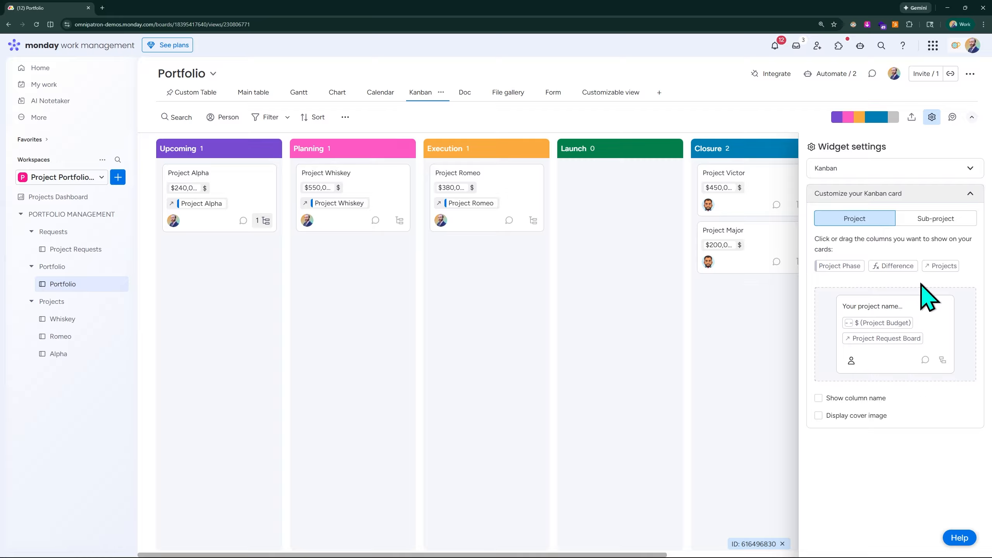
Try showing column names and a cover image on the project cards, turn both off, and check the sub-project card options
left_click(818, 398)
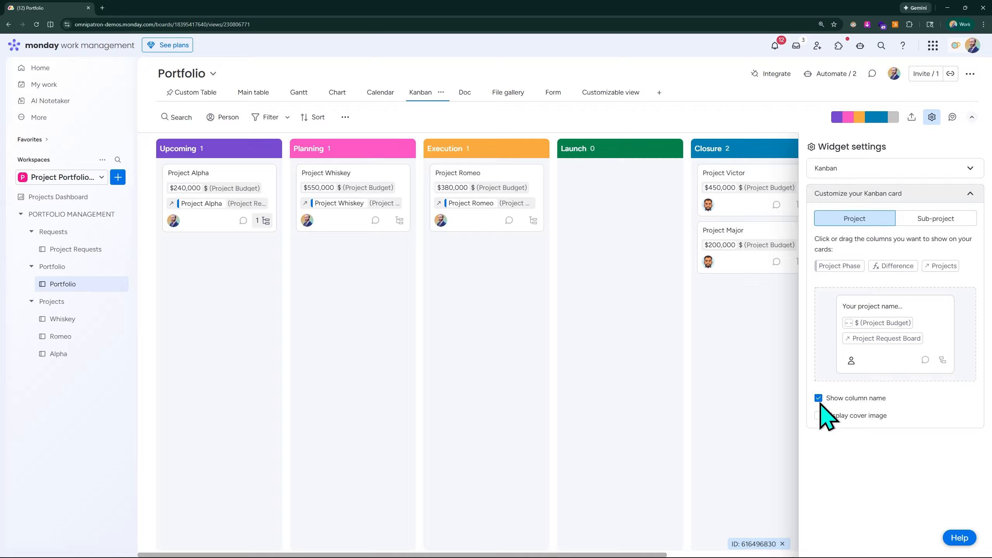
left_click(818, 399)
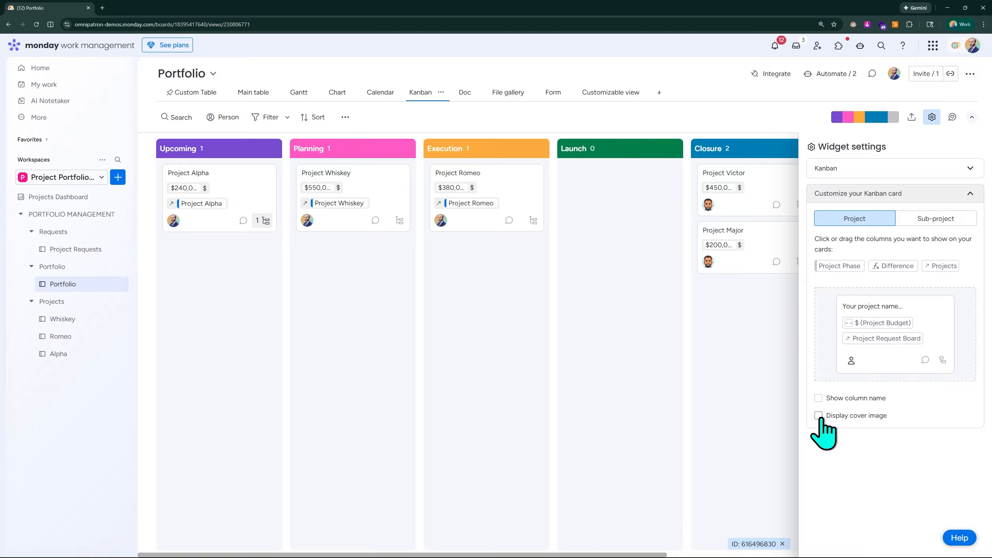
left_click(820, 415)
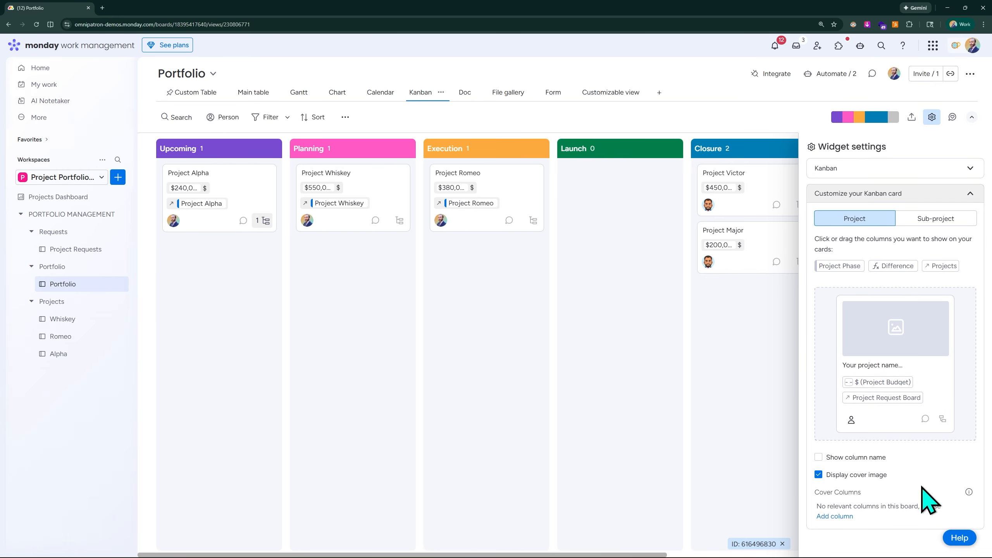
left_click(819, 475)
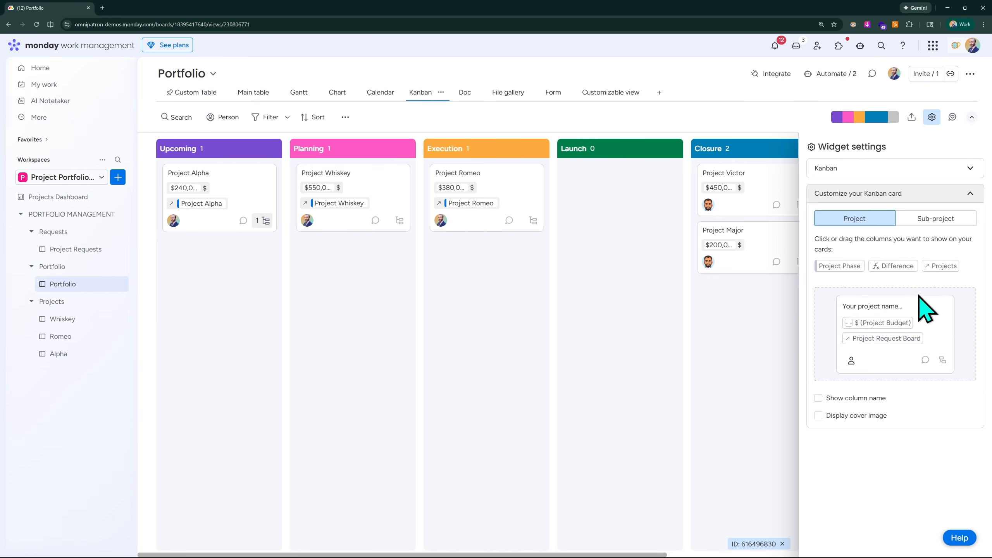
left_click(947, 222)
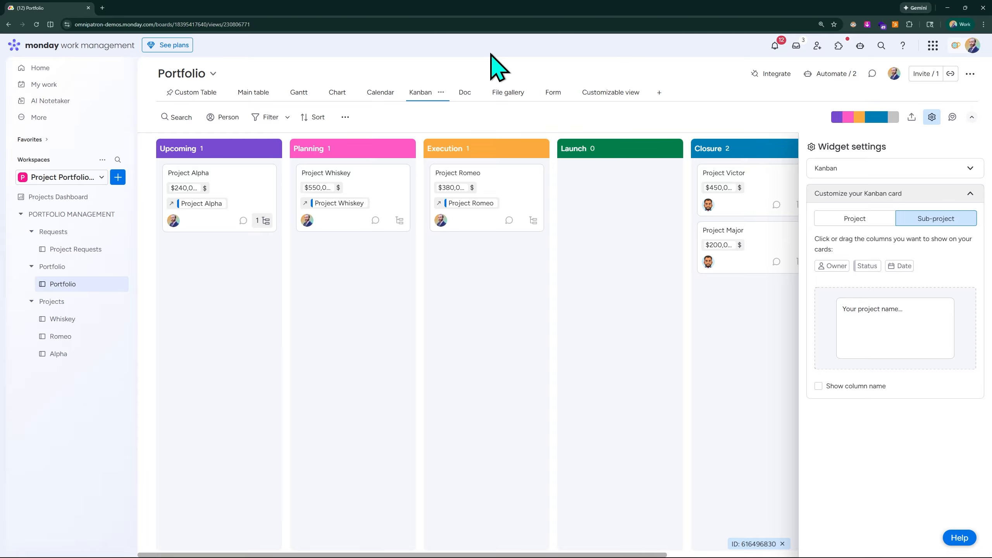
View the Portfolio board's Doc view, and create a new blank doc in the workspace
left_click(465, 95)
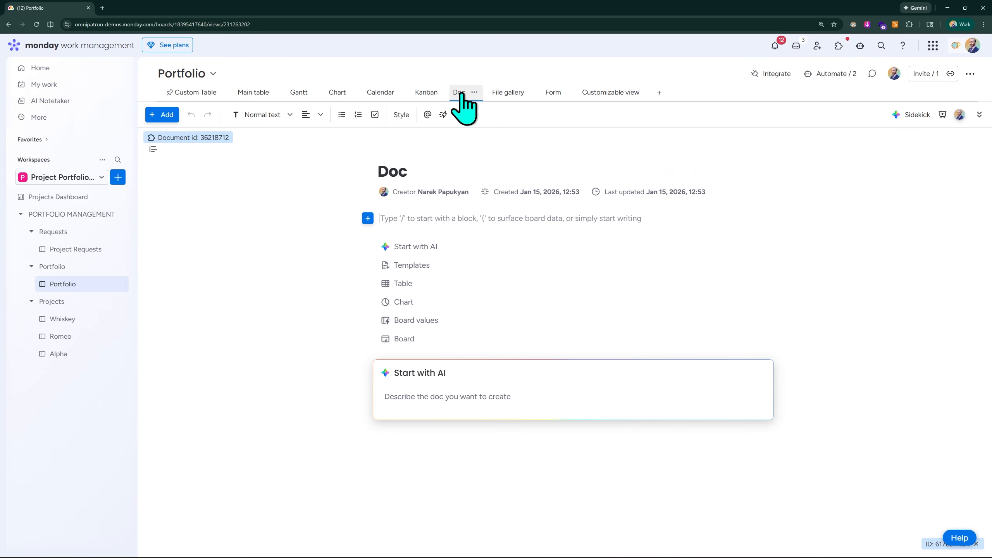
left_click(115, 177)
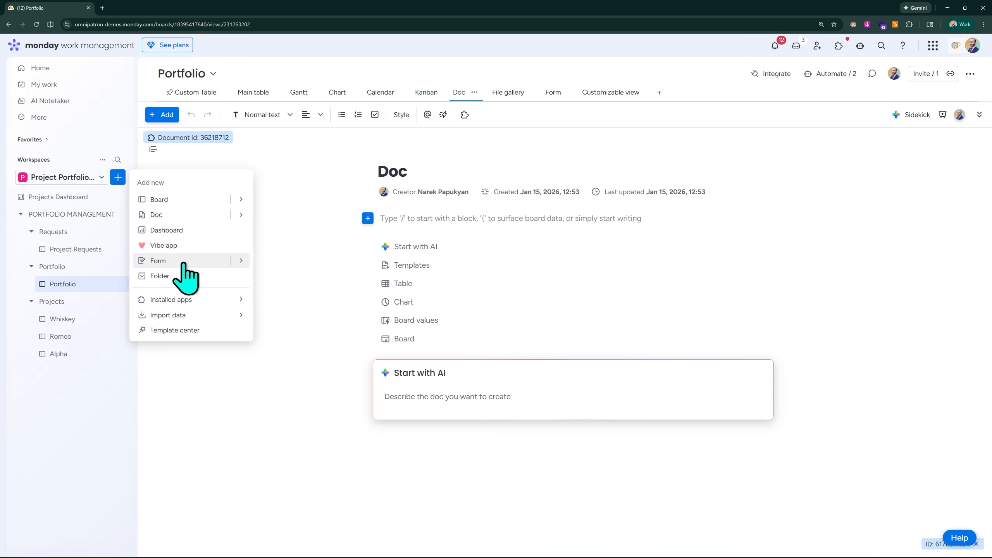
left_click(238, 215)
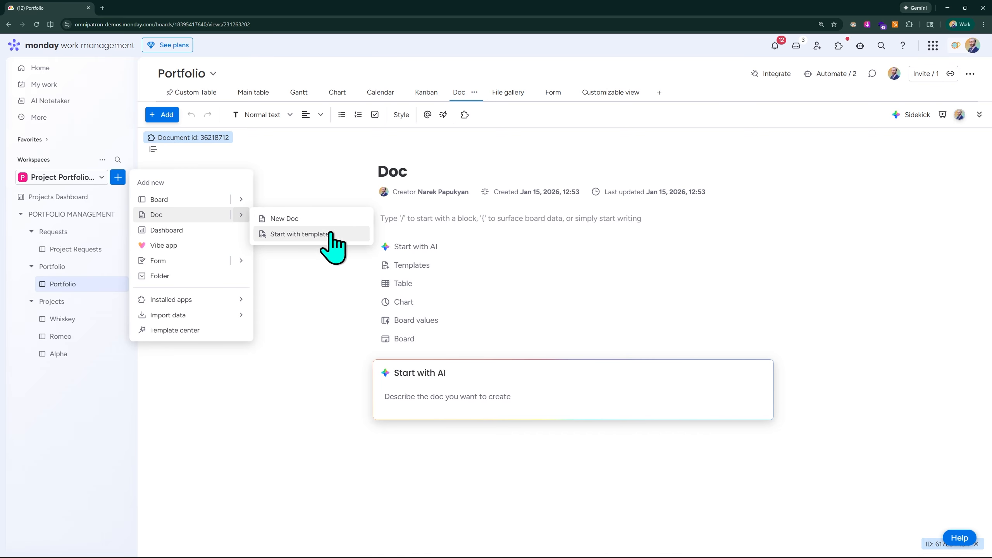
left_click(290, 219)
left_click(563, 353)
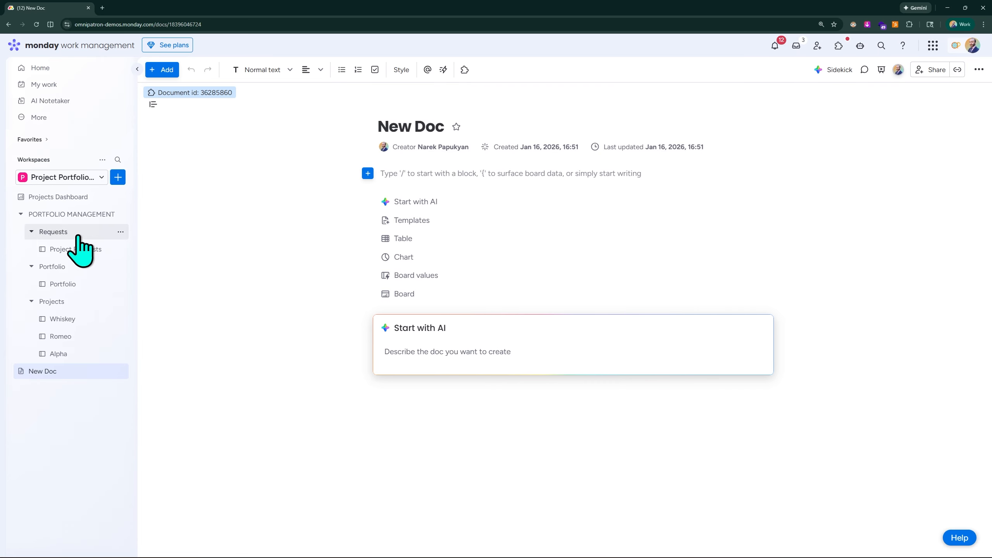
View the Project Requests board, return to the Portfolio board's Doc view, and check which content blocks can be added
left_click(74, 252)
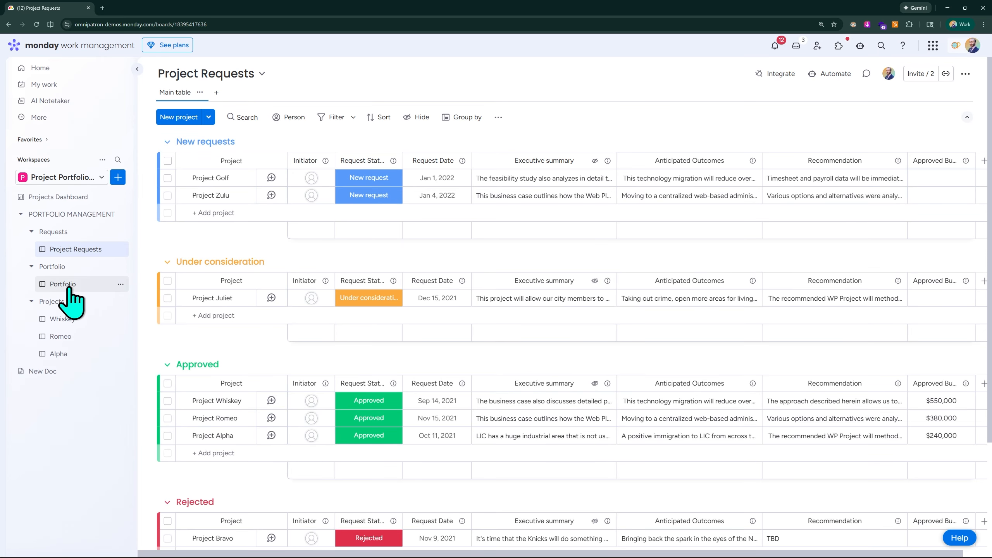
left_click(64, 284)
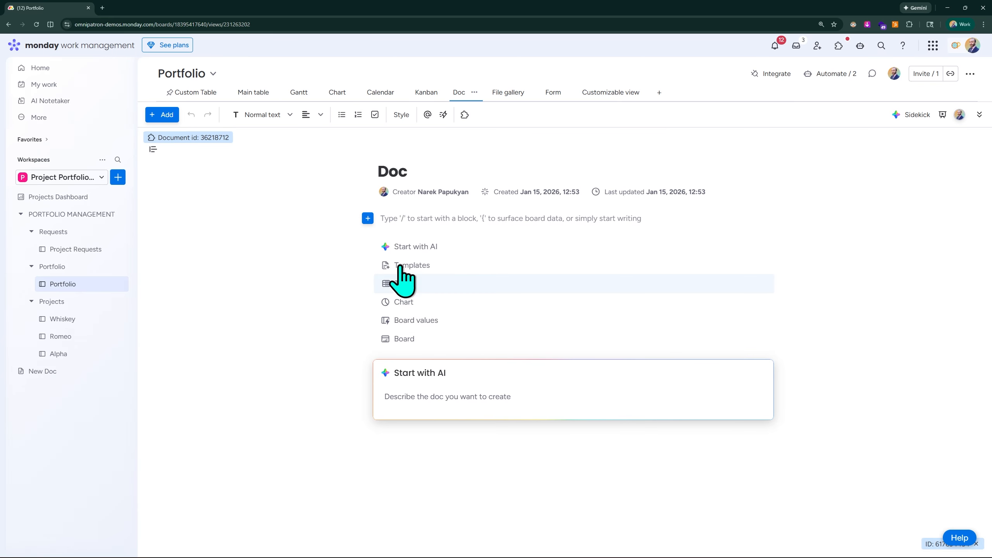
mouse_move(452, 186)
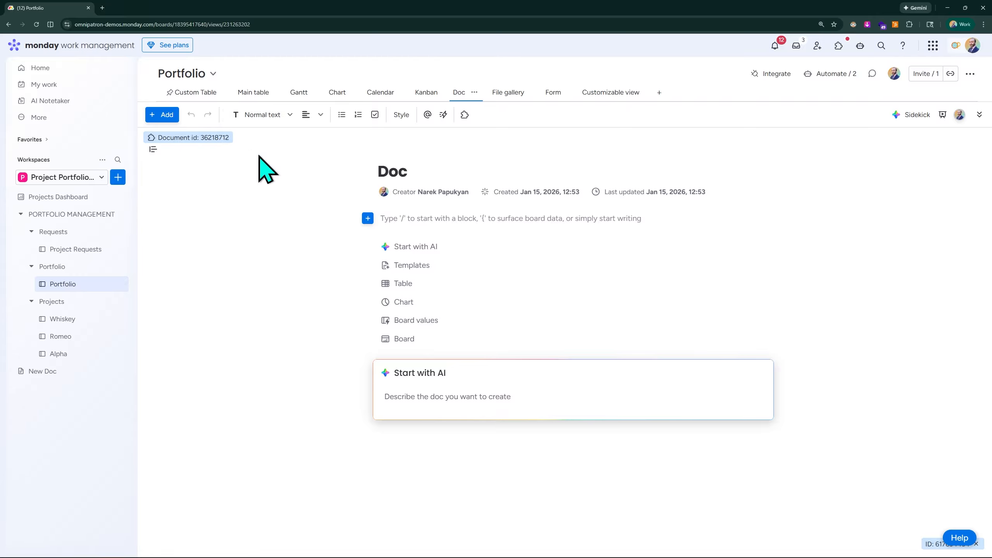
left_click(164, 117)
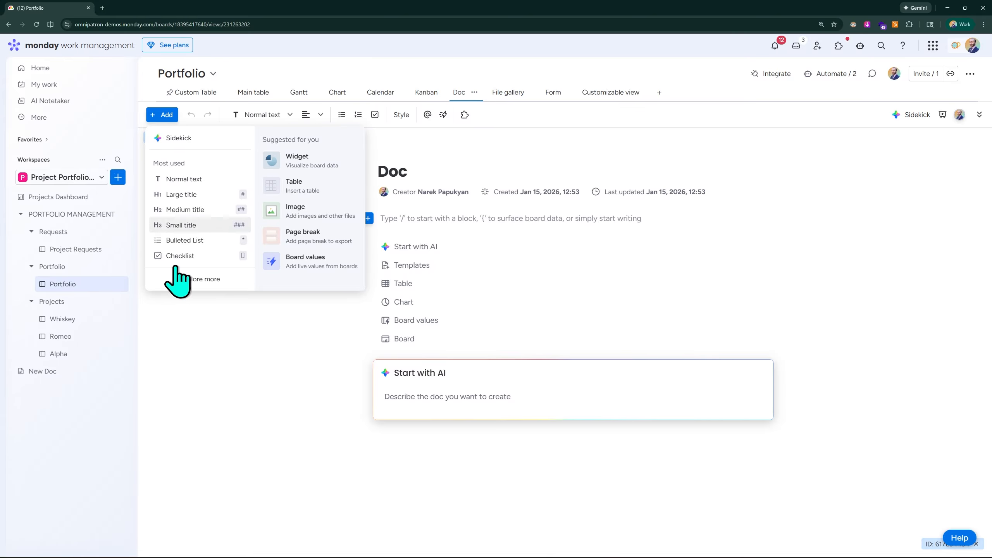
left_click(447, 136)
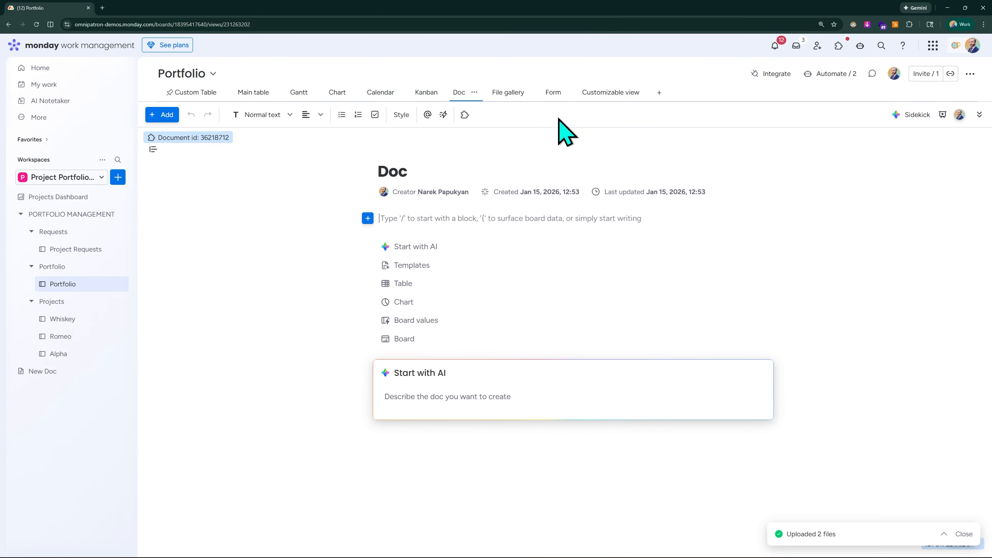
View the Portfolio board's File gallery, and preview the image in Project Alpha's Files column in the Main table
left_click(500, 94)
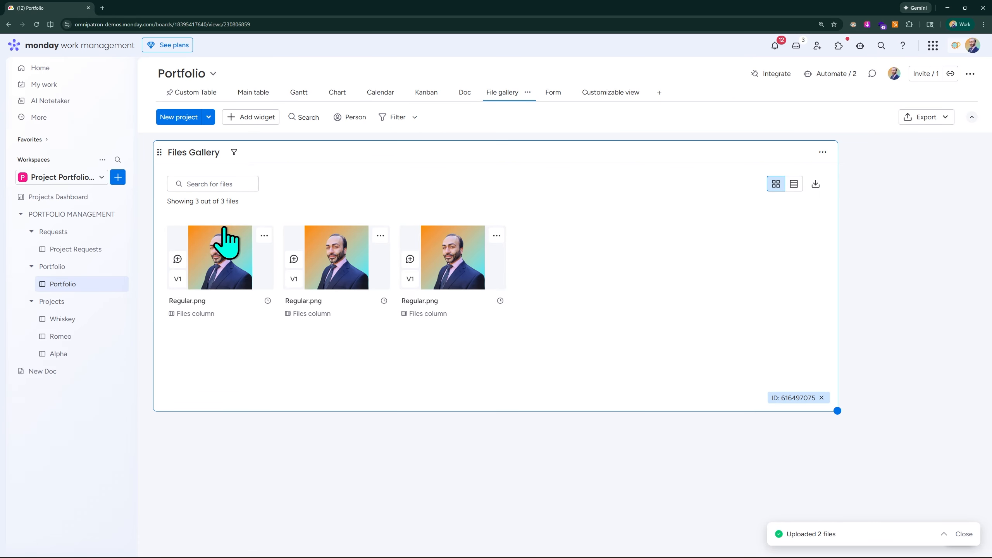
left_click(255, 96)
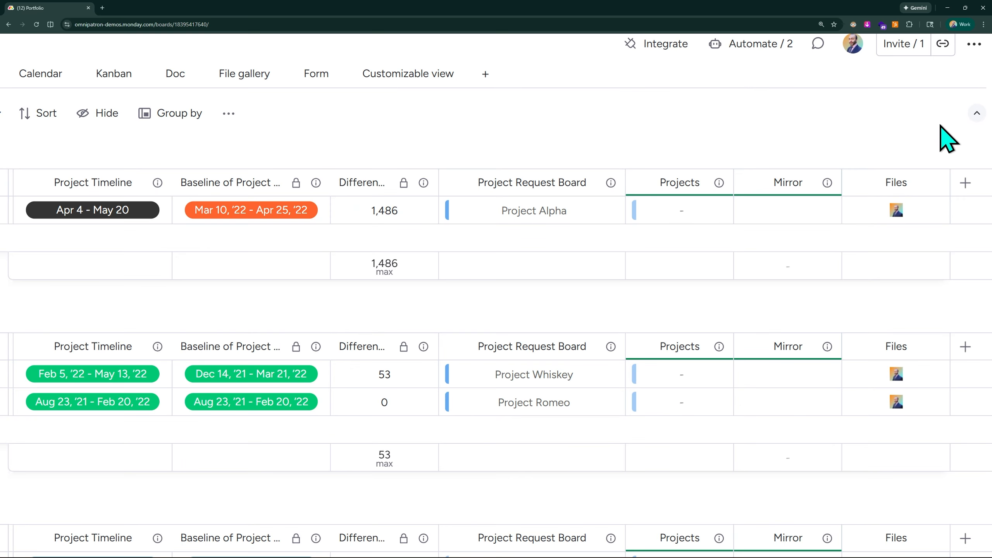
scroll(925, 56, "right", 1)
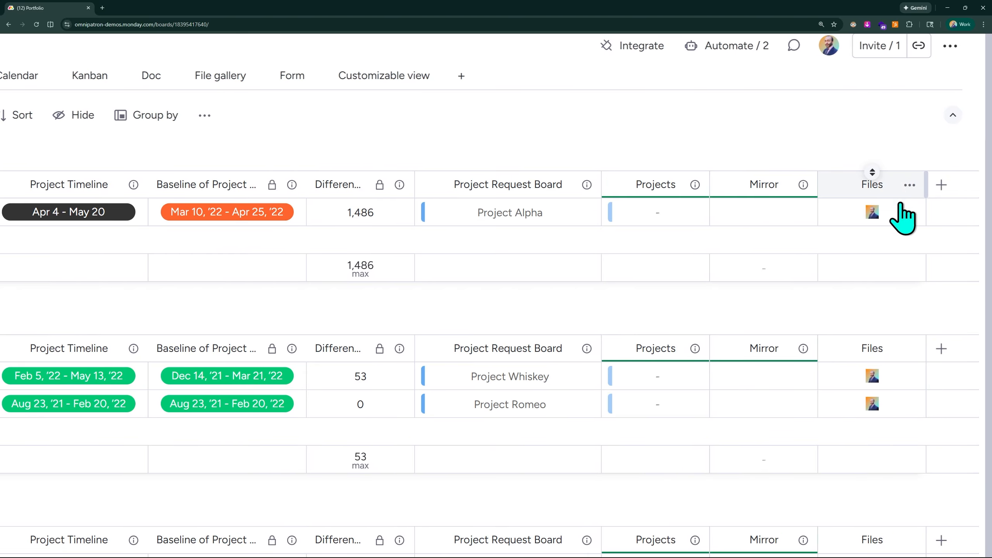
left_click(872, 213)
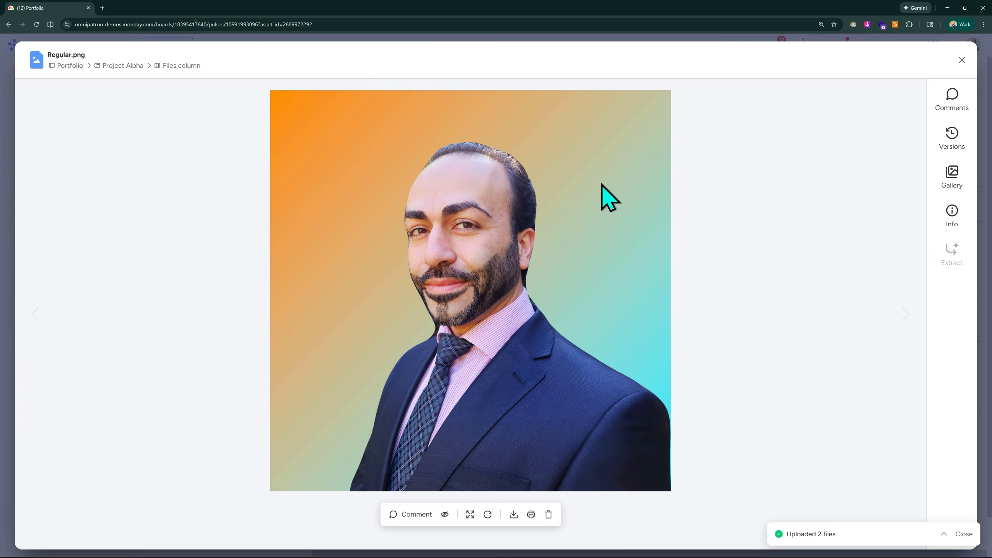
left_click(961, 57)
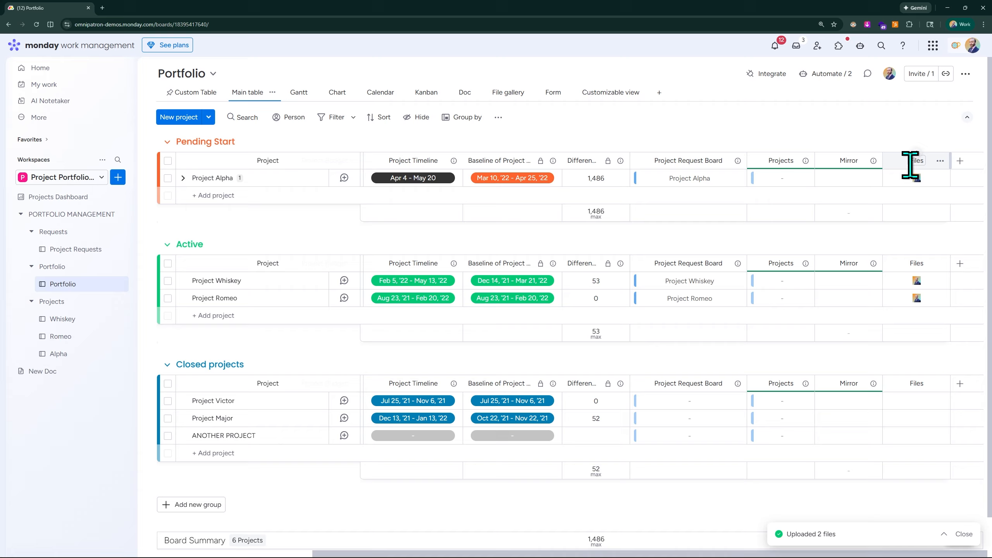
Check the available file upload sources for Project Alpha's Files column
left_click(910, 178)
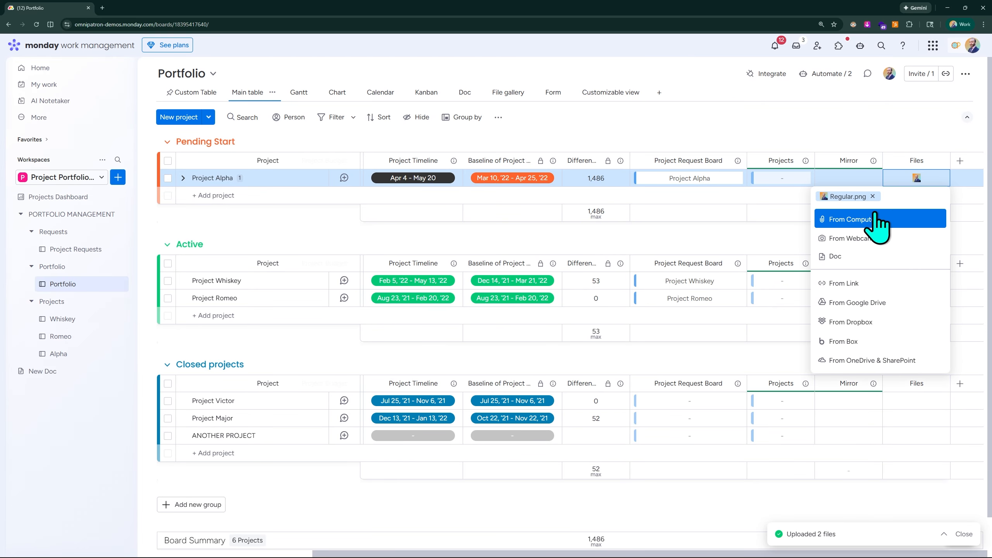
left_click(921, 118)
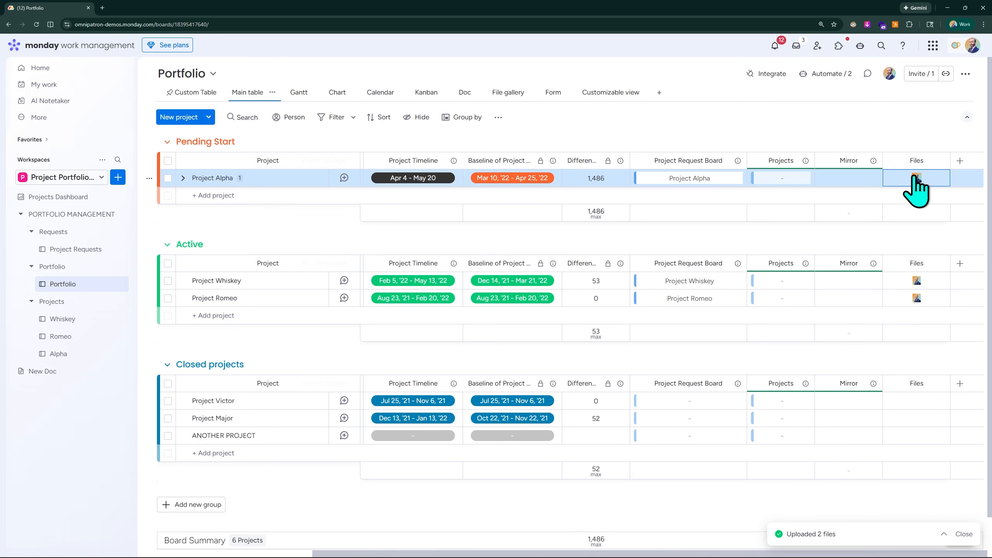
mouse_move(916, 178)
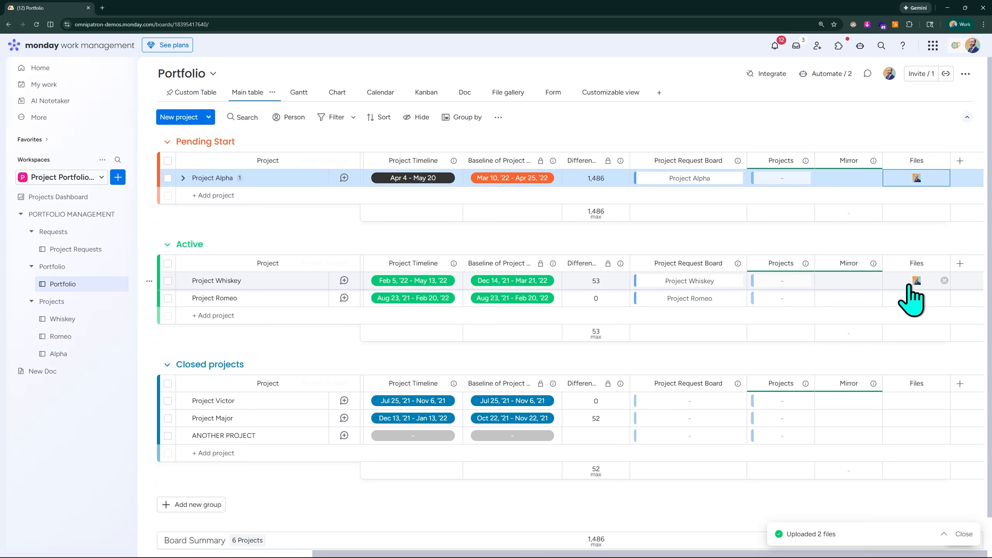
mouse_move(917, 285)
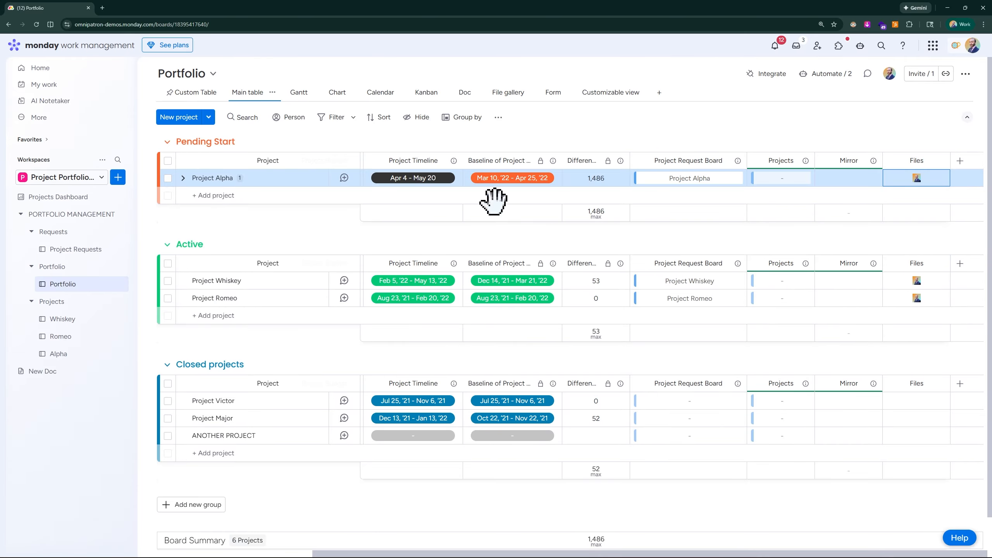
Dock the Files Gallery widget in the Portfolio board's File gallery view, and check its widget settings
left_click(508, 94)
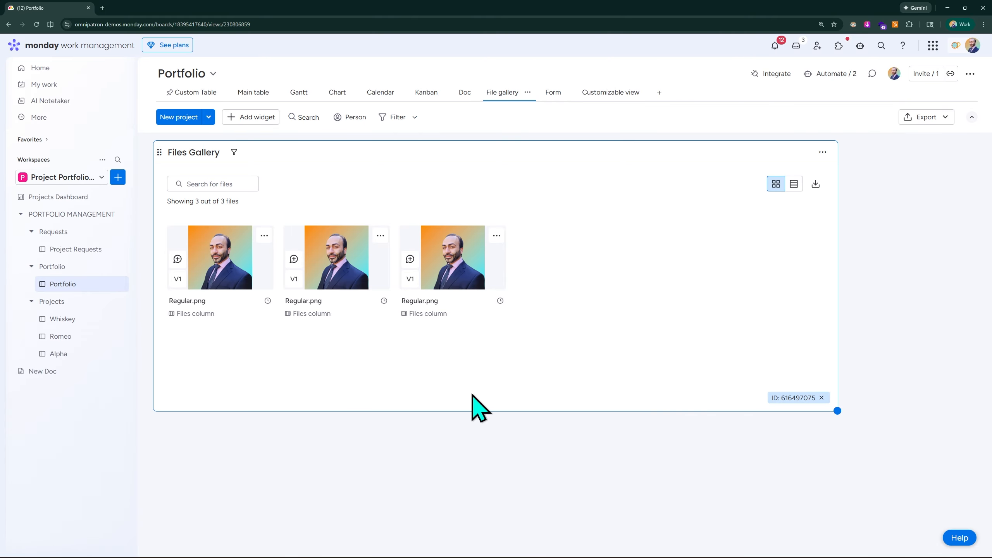
left_click(821, 153)
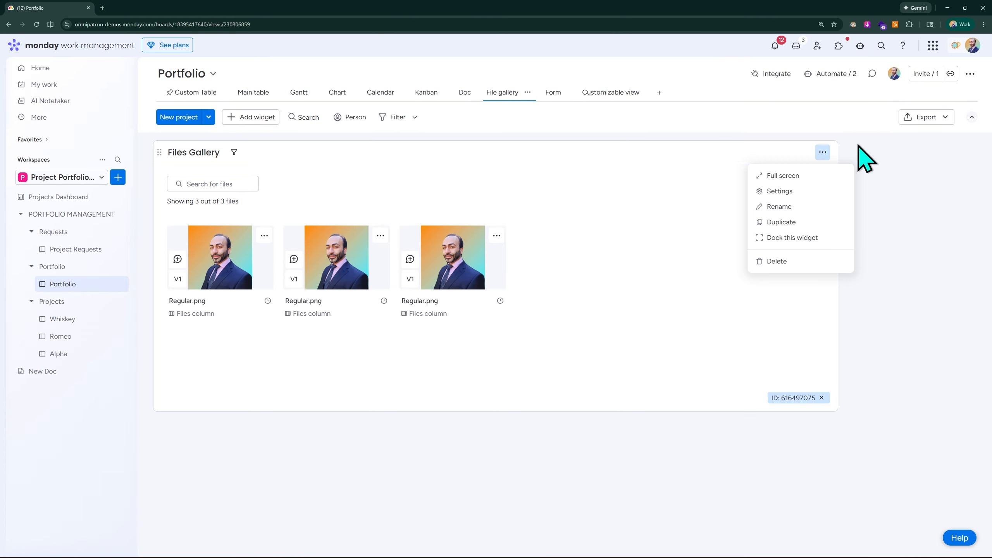
left_click(807, 234)
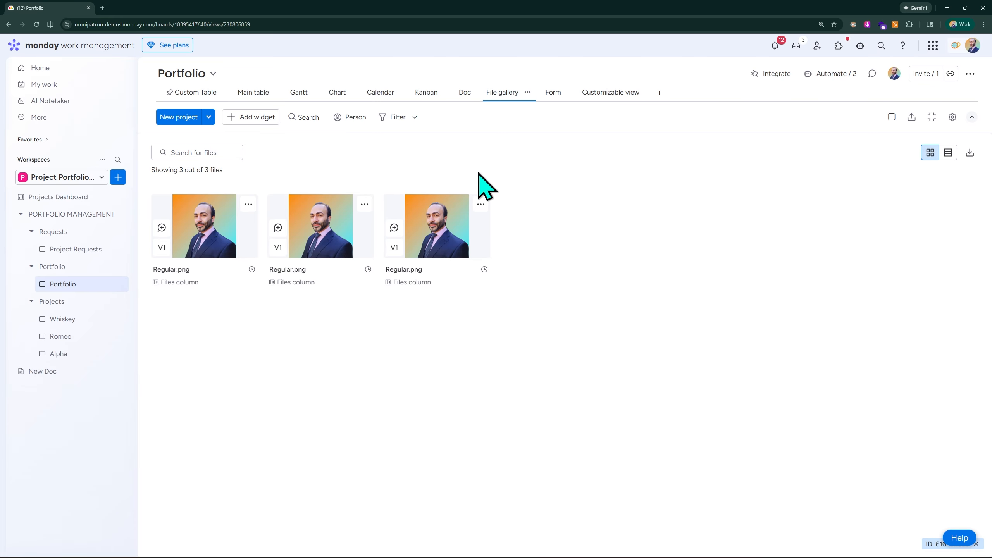
left_click(952, 117)
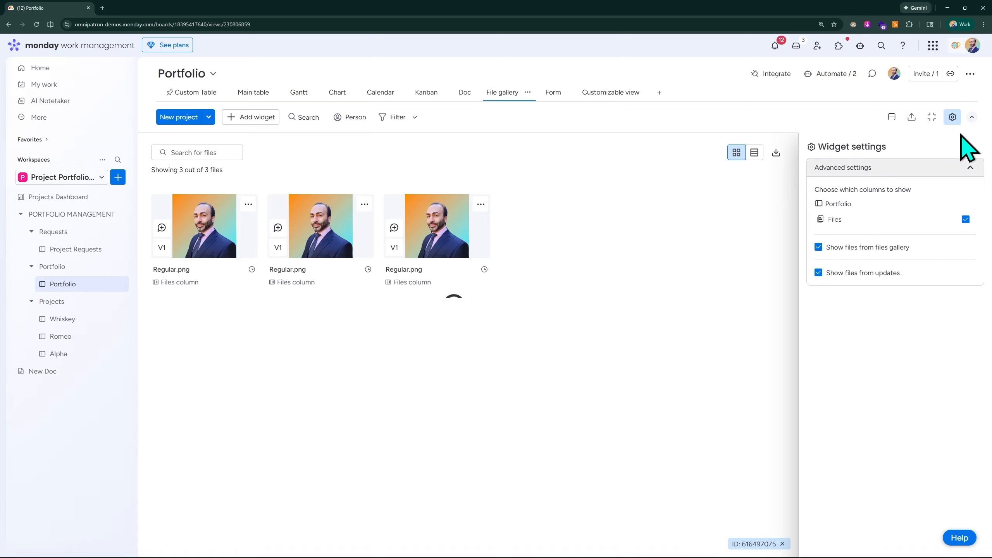
left_click(952, 118)
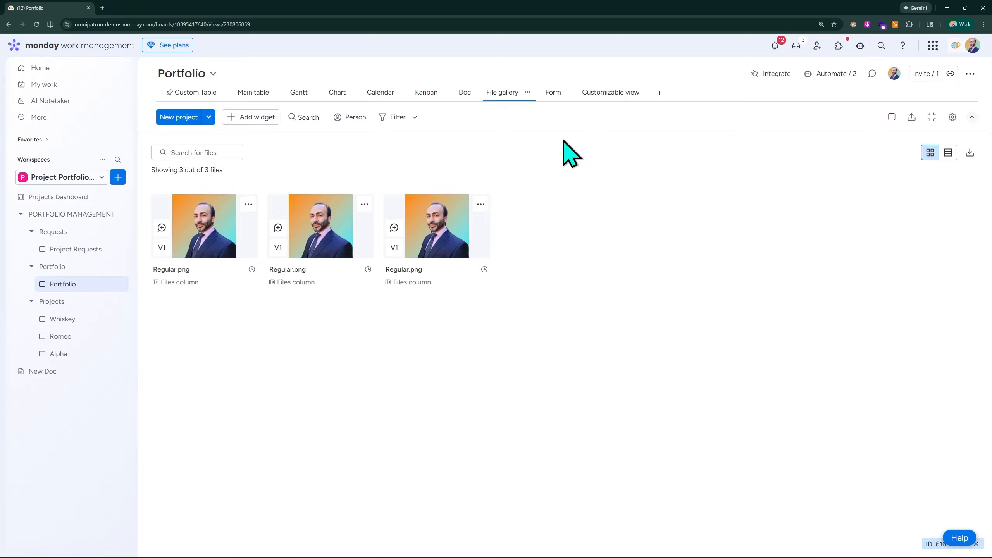
Review the Portfolio board's Form view, and return to the board's Main table
left_click(553, 95)
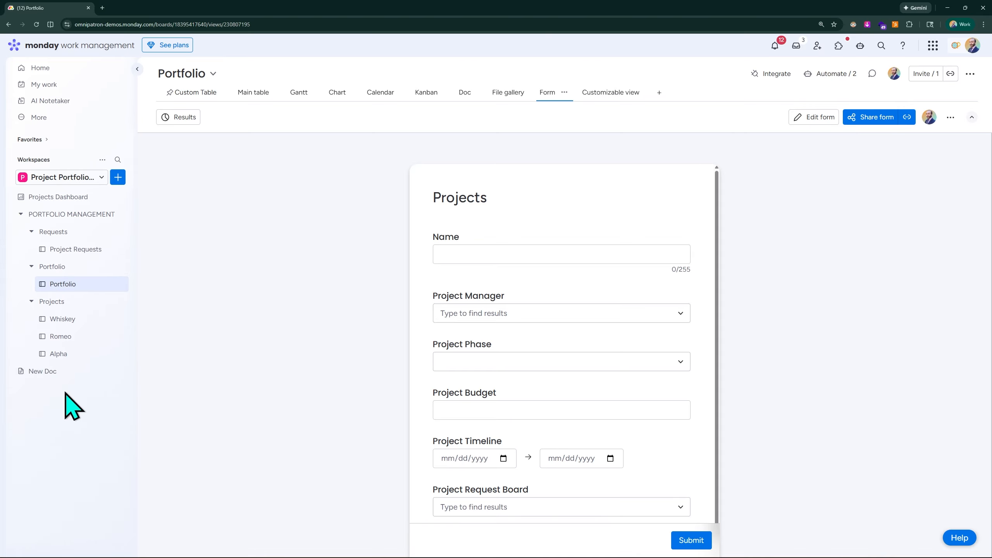
left_click(120, 284)
left_click(161, 190)
left_click(253, 94)
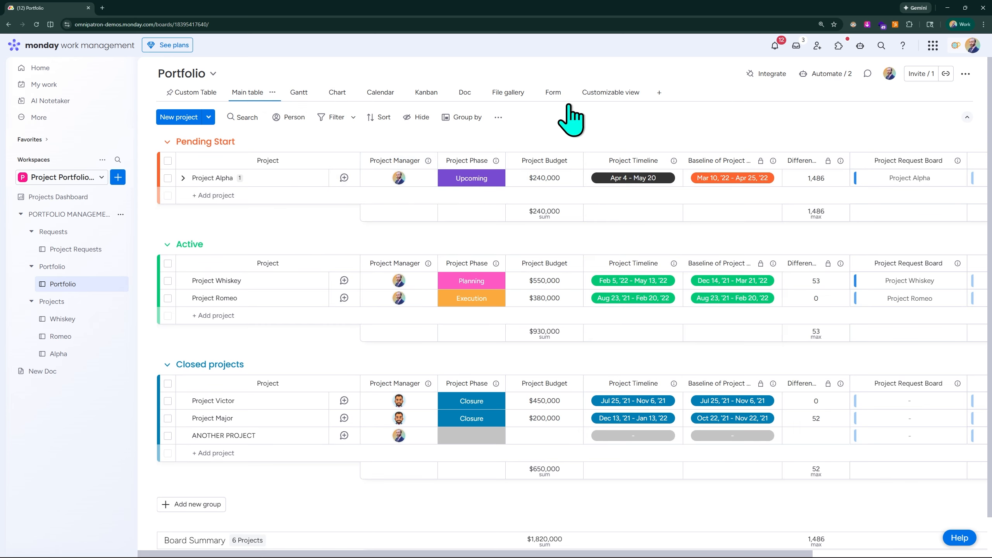
Compare the Portfolio board's Customizable view with the Projects Dashboard, and return to the Portfolio board
left_click(608, 92)
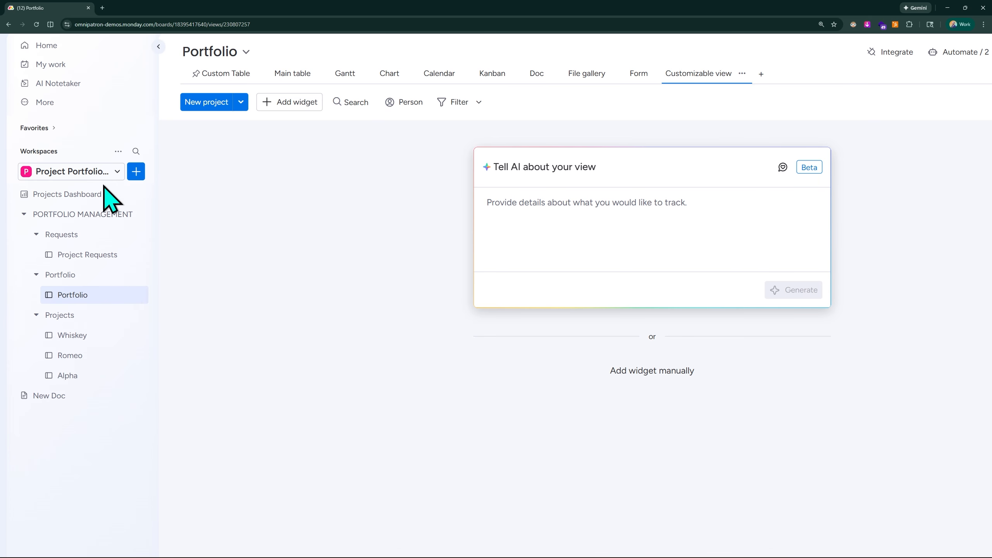
left_click(64, 197)
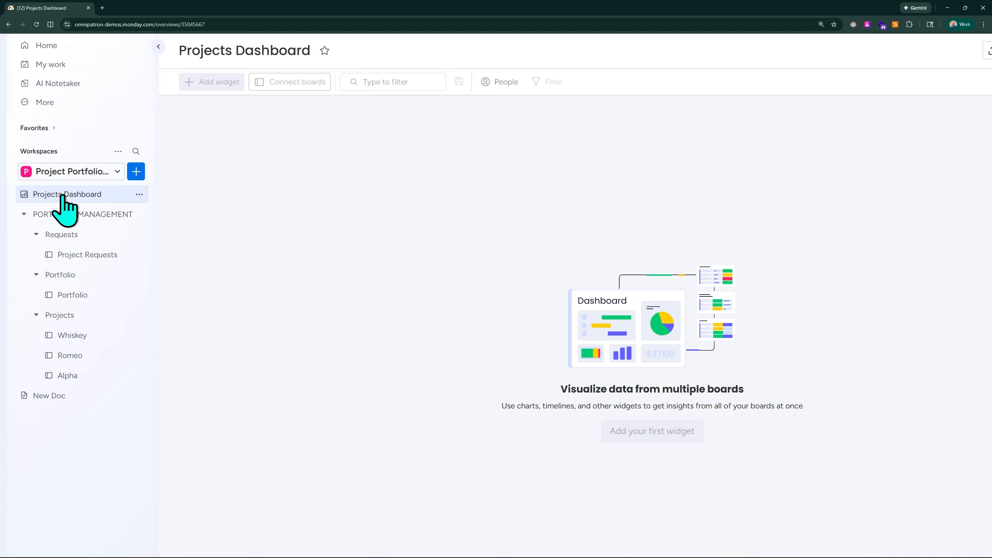
left_click(74, 301)
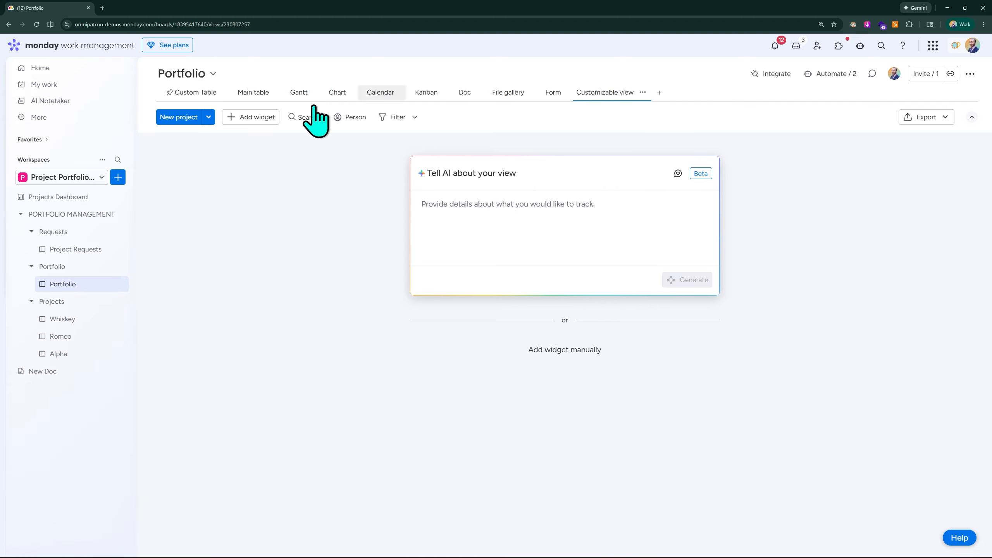
Add a Battery widget from the Widgets Center to the Portfolio board's Customizable view
left_click(230, 118)
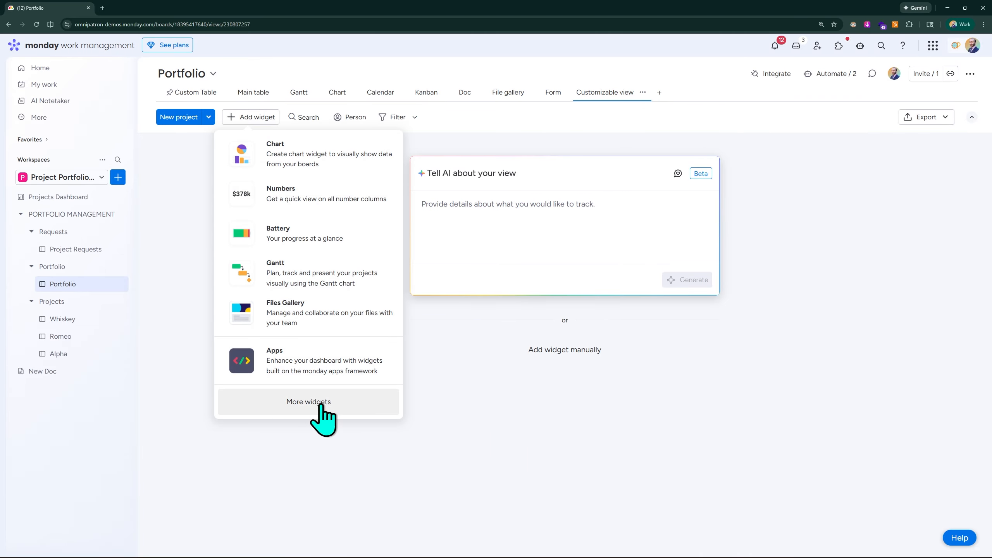
left_click(308, 401)
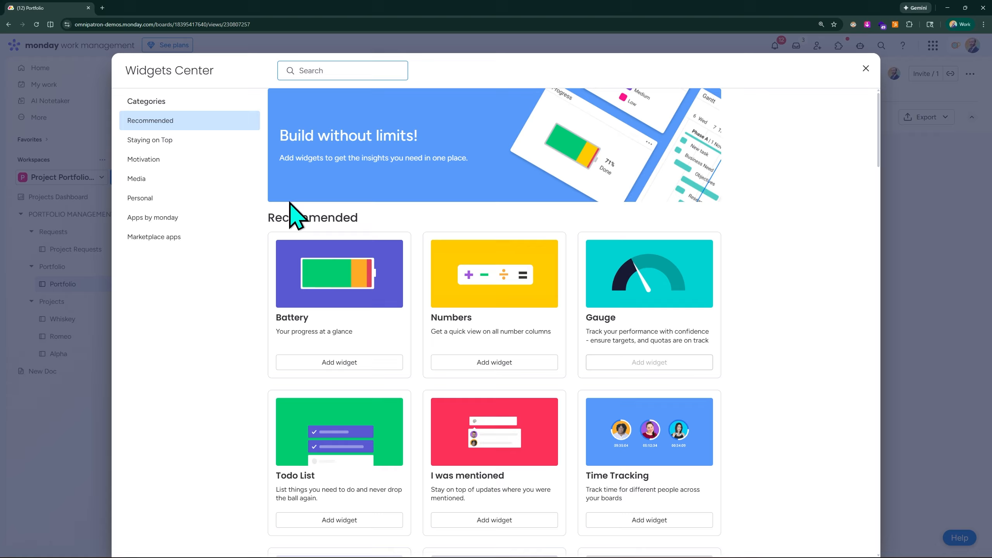
scroll(290, 203, "down", 3)
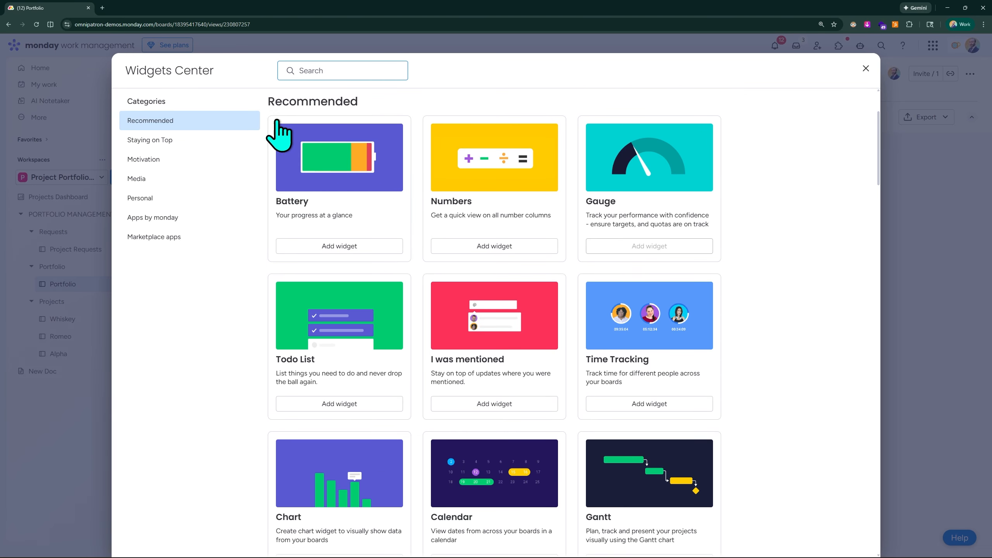
left_click(344, 164)
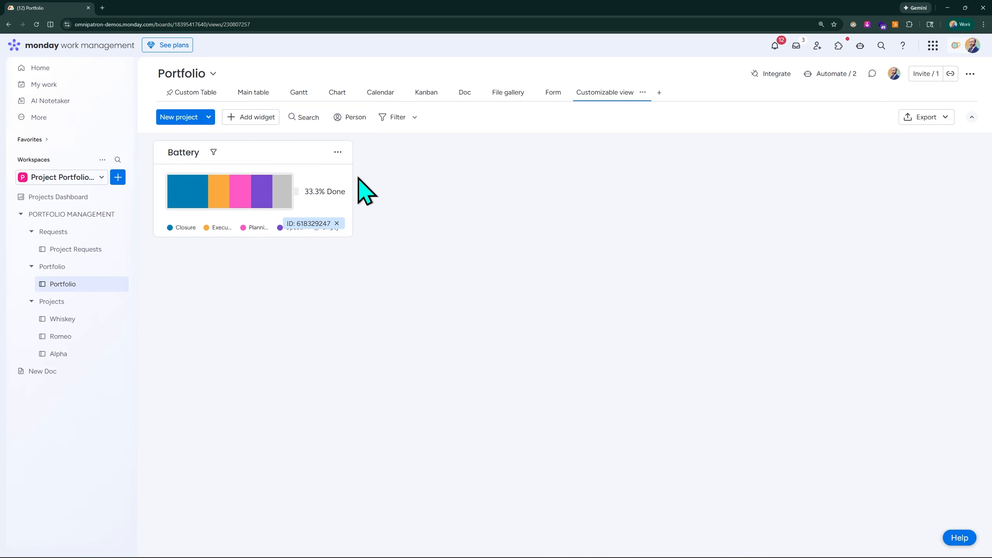
Add a Numbers widget to the Customizable view, and check its unit and calculation options
left_click(252, 117)
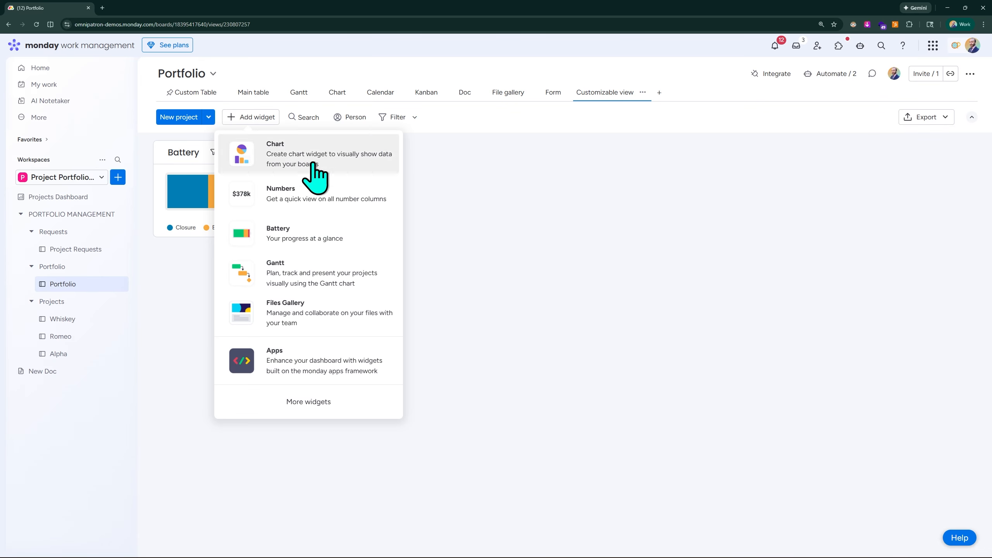
left_click(301, 207)
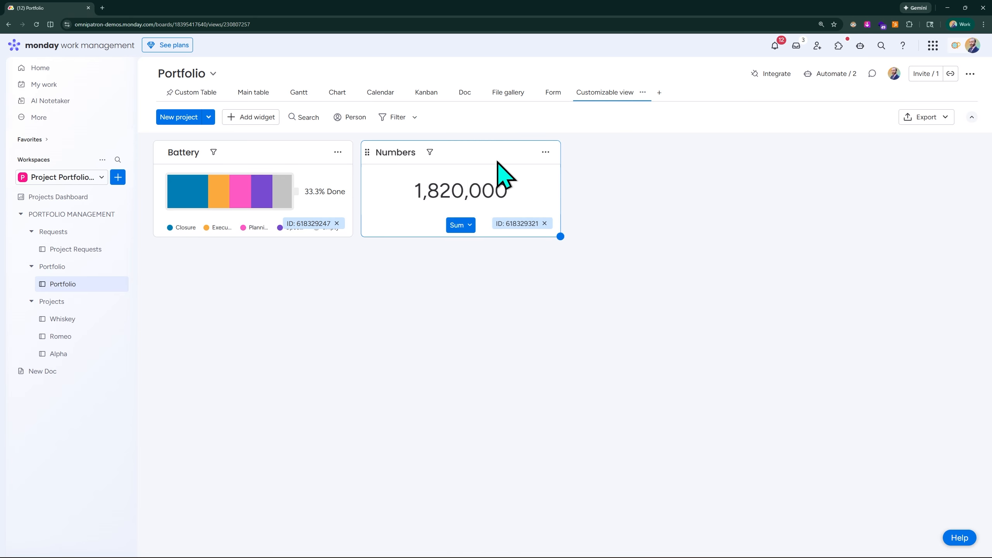
left_click(463, 225)
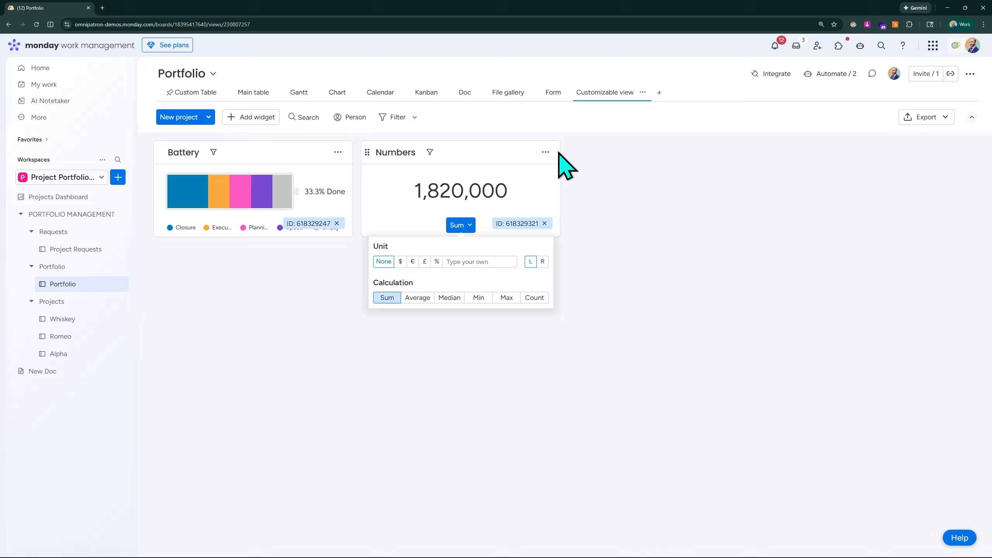
Open the Widgets Center and examine the Recommended widgets, from Gauge and Time Tracking through Workload, Pivot Boards and Planned vs. unplanned
left_click(250, 117)
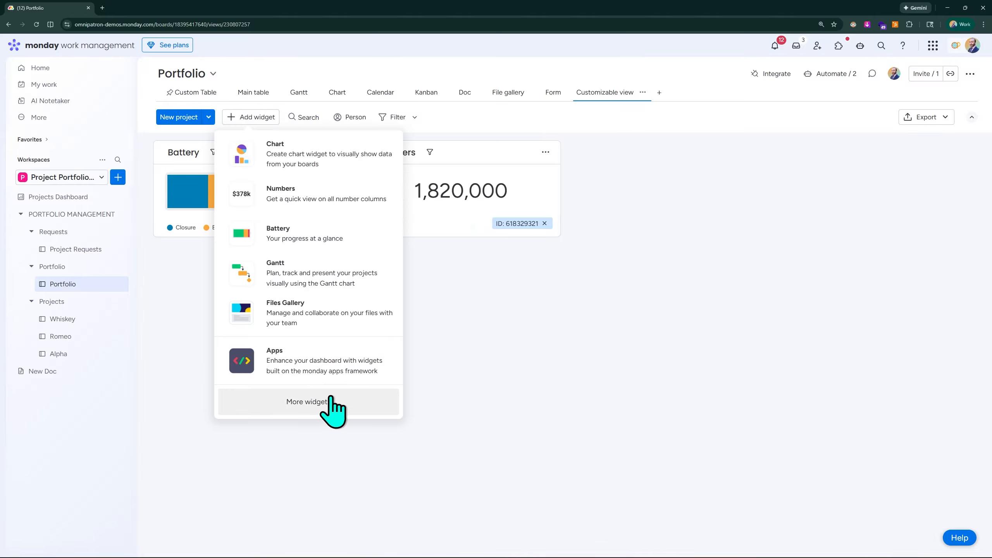
left_click(327, 401)
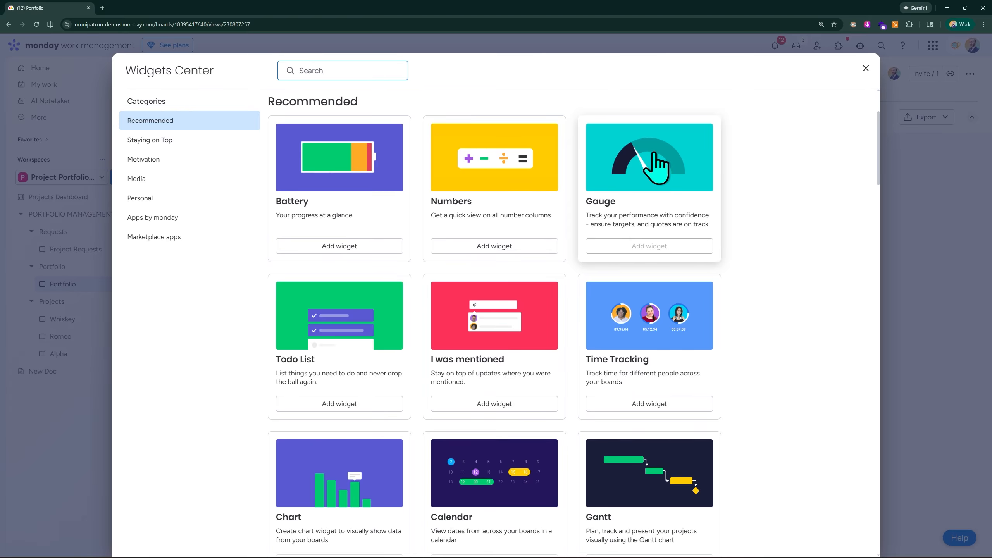
scroll(326, 347, "down", 4)
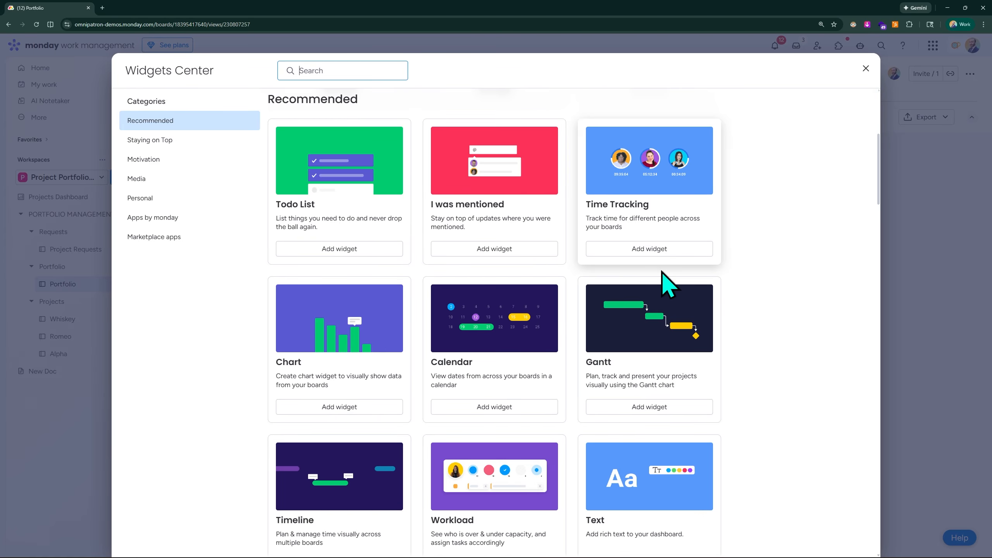
scroll(660, 273, "down", 3)
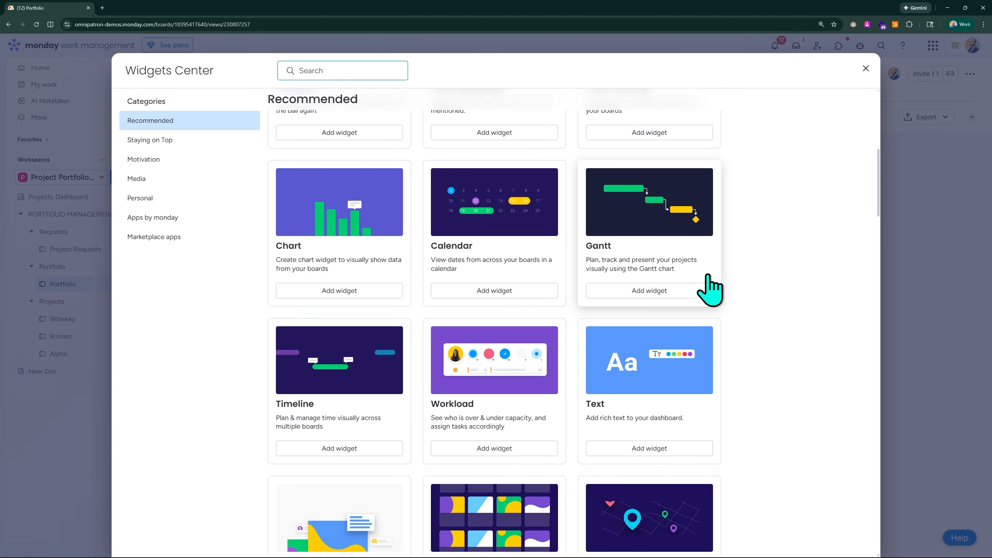
scroll(721, 281, "up", 1)
scroll(528, 381, "down", 3)
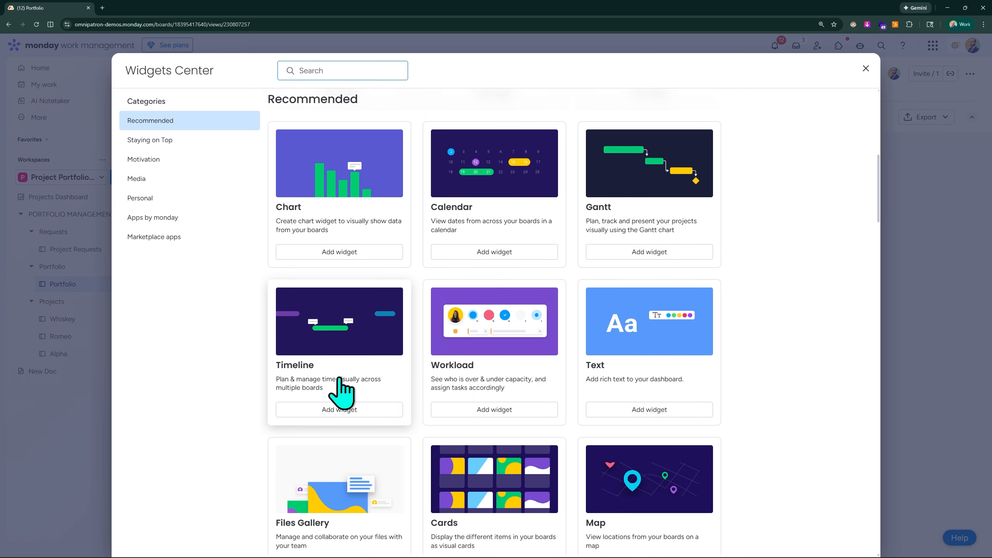
scroll(345, 332, "down", 3)
scroll(341, 279, "up", 3)
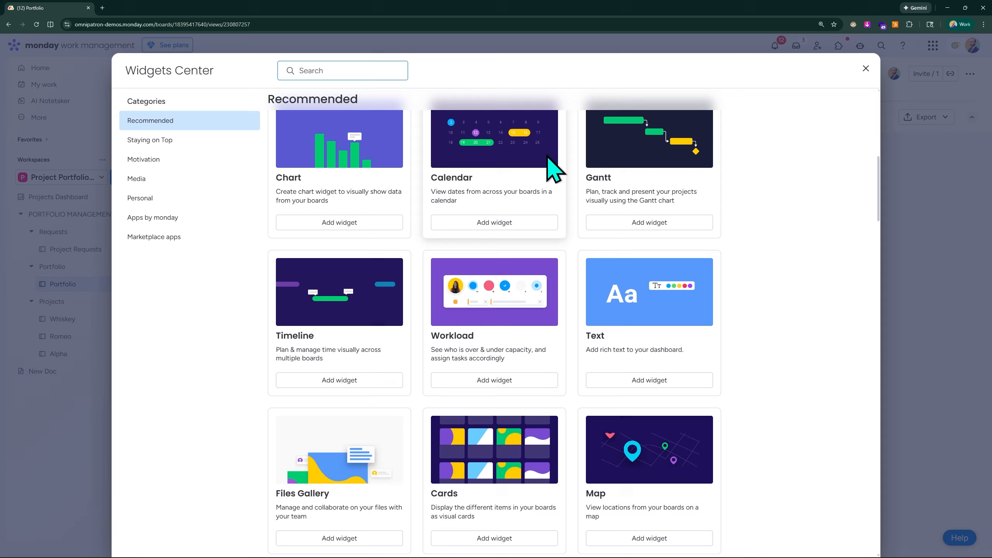
scroll(383, 338, "down", 3)
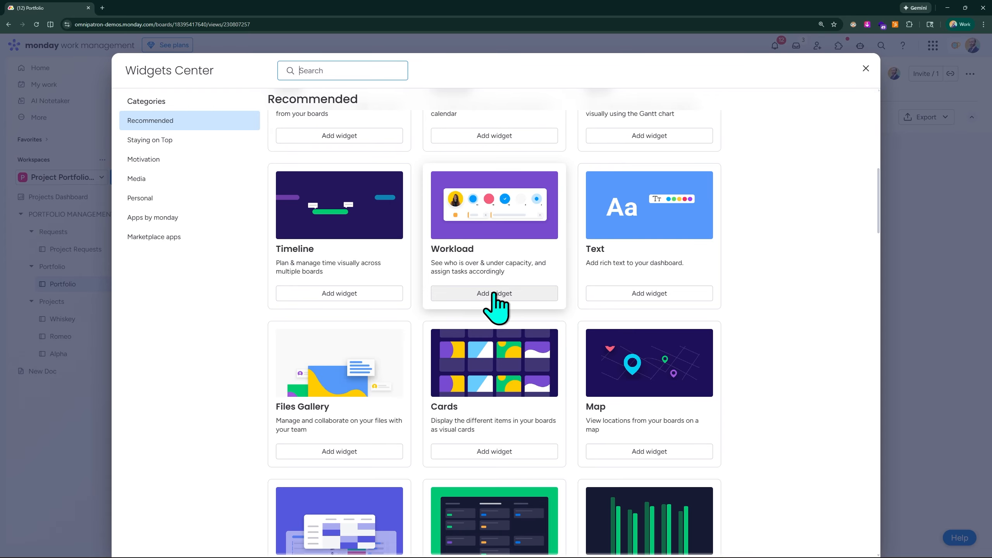
scroll(430, 219, "down", 3)
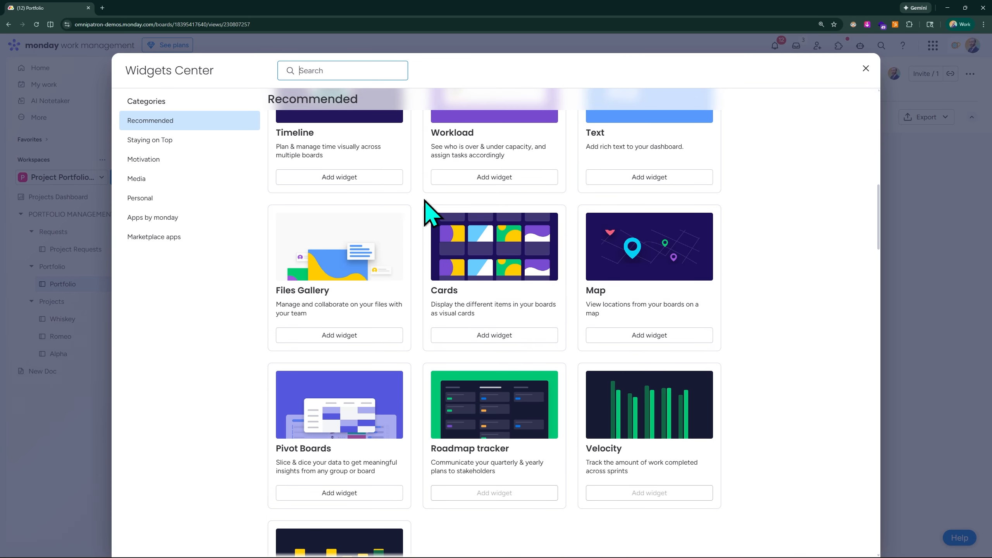
scroll(422, 248, "up", 2)
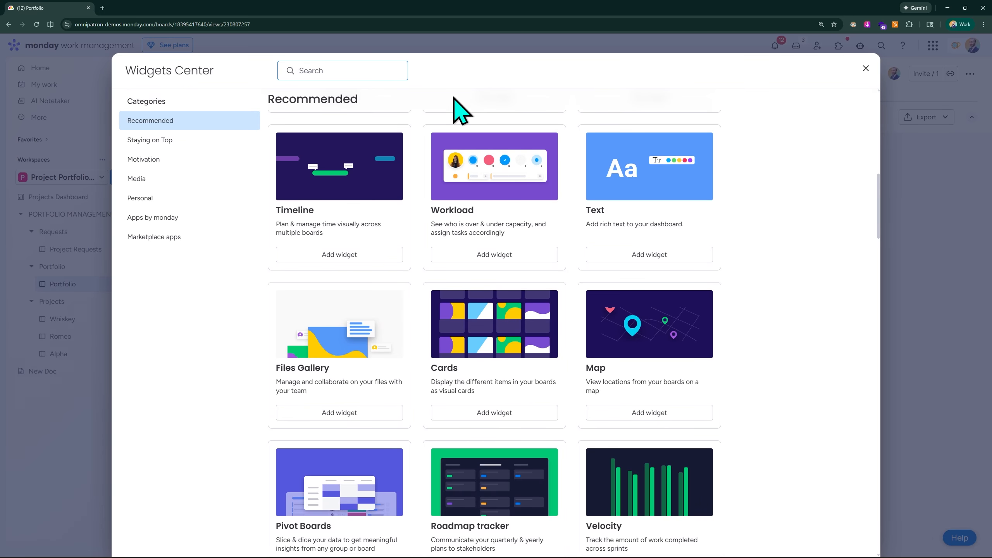
scroll(324, 269, "down", 3)
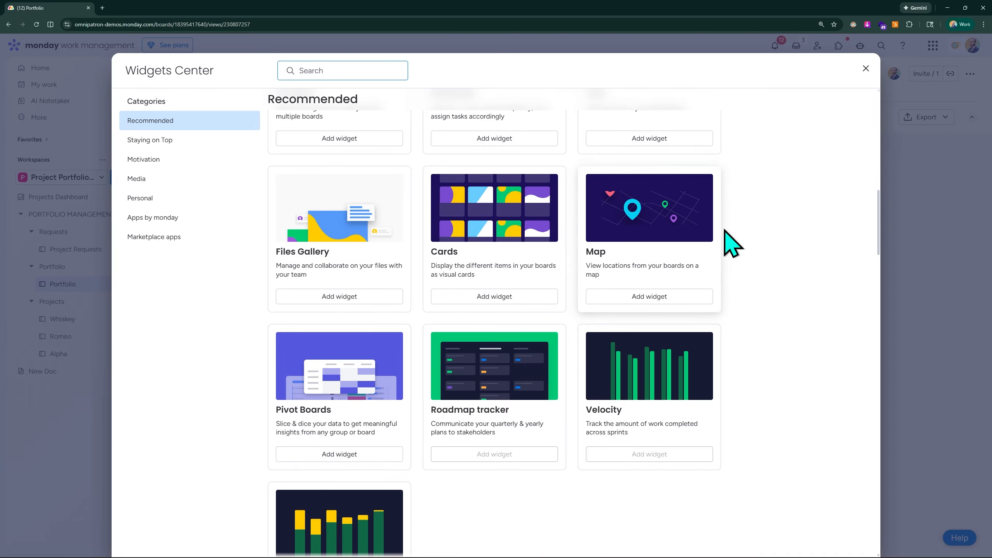
scroll(735, 267, "down", 3)
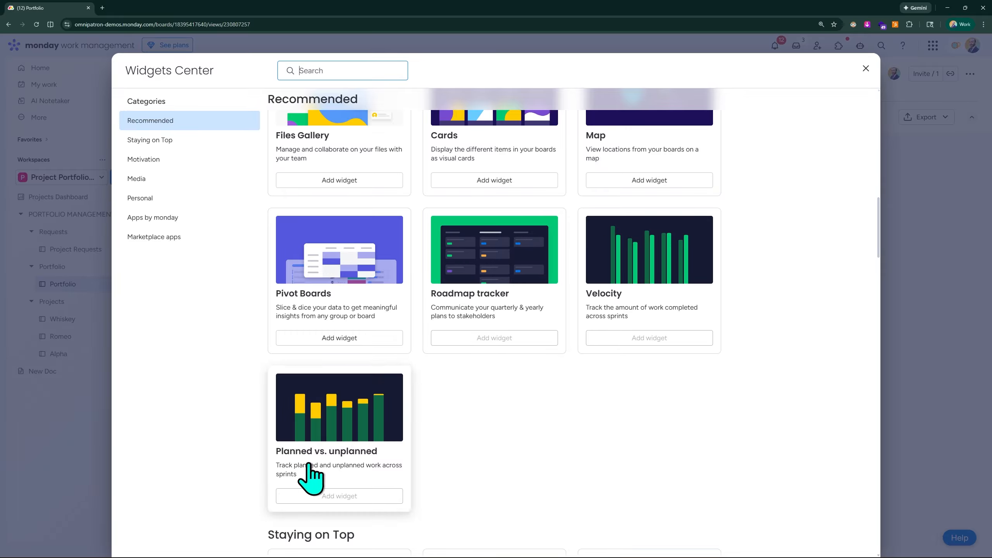
scroll(377, 461, "down", 3)
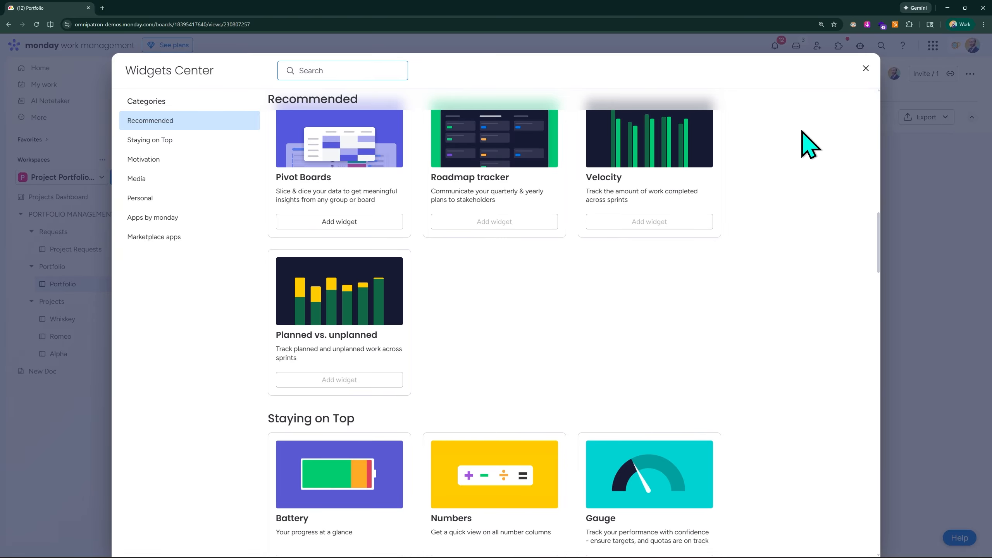
scroll(747, 190, "down", 3)
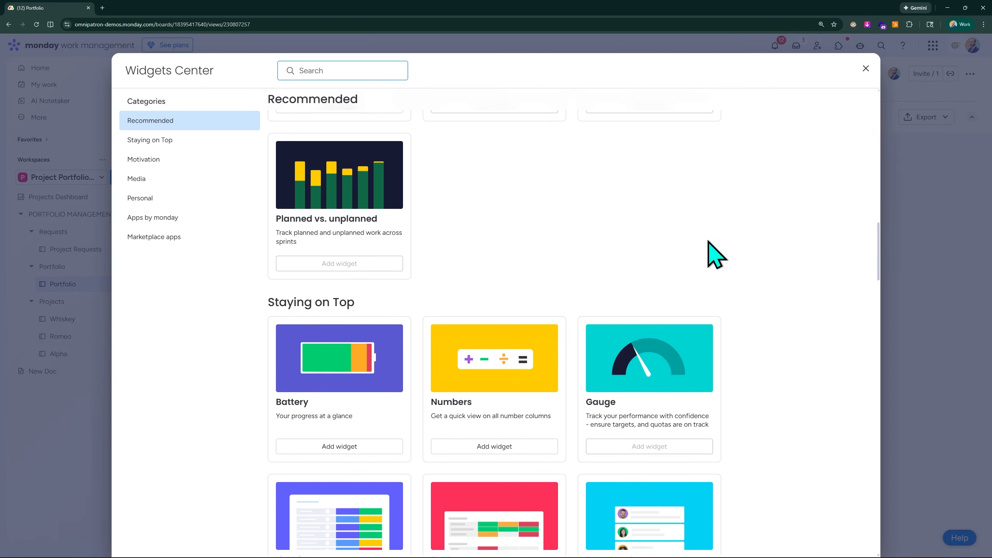
Add the Embed everything widget from the Media category to the Portfolio board's Customizable view
scroll(717, 246, "down", 7)
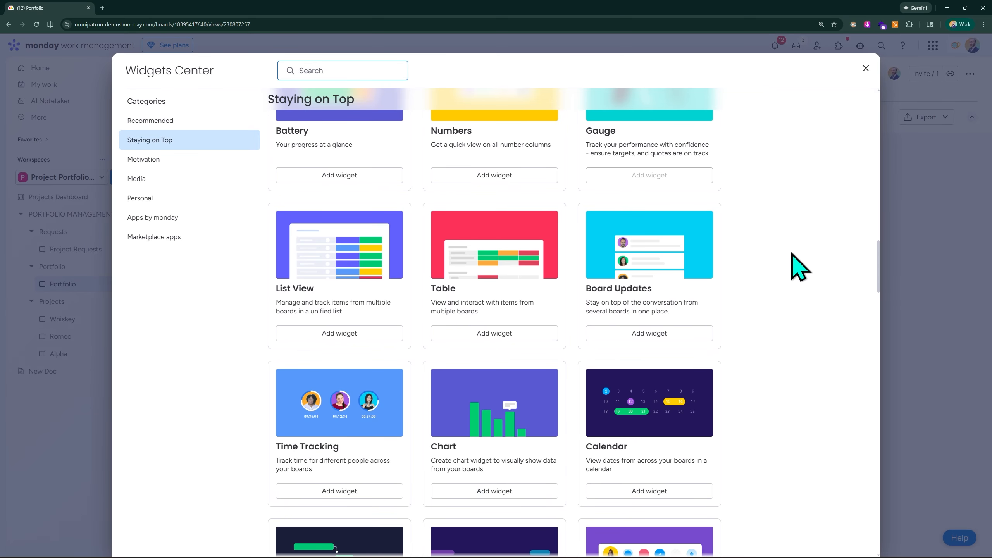
scroll(497, 309, "down", 10)
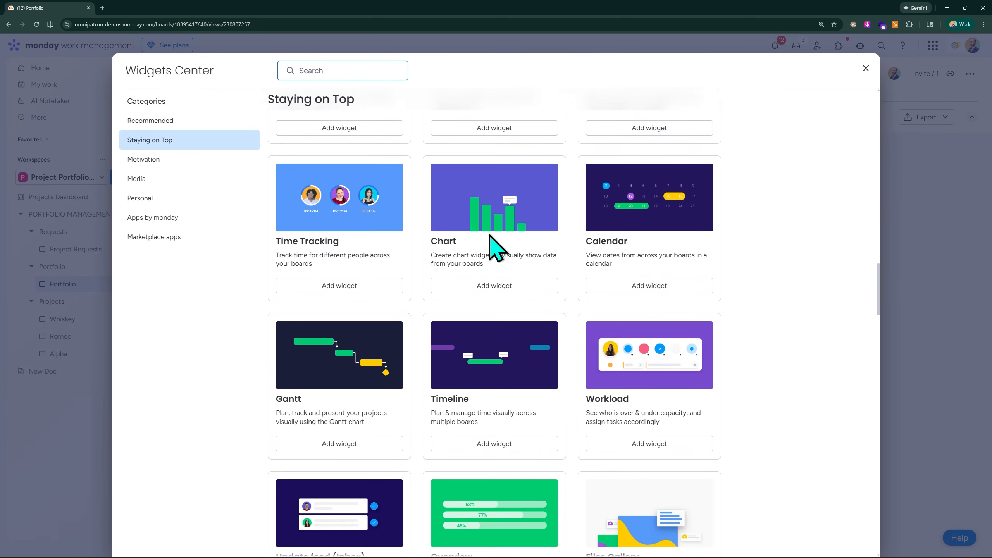
scroll(321, 266, "down", 8)
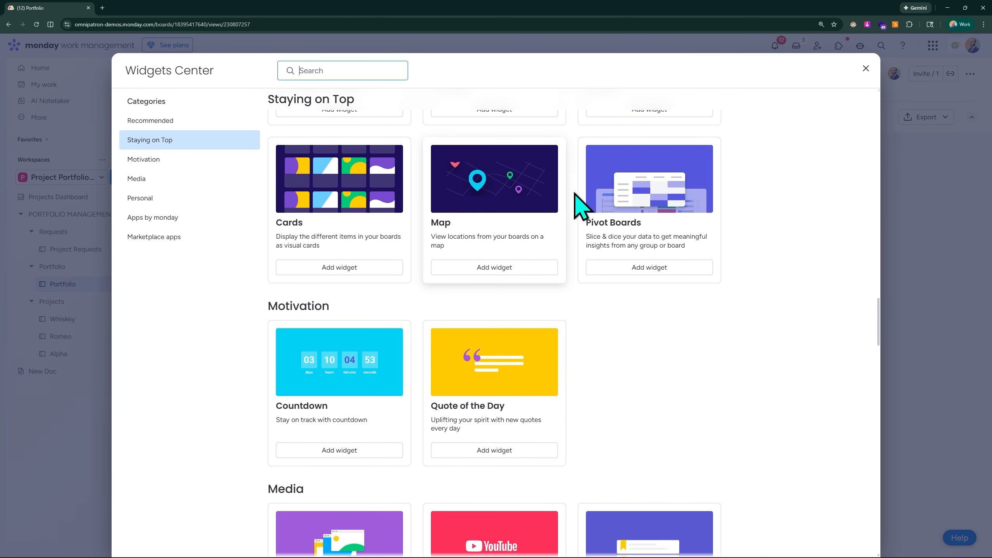
scroll(312, 138, "down", 4)
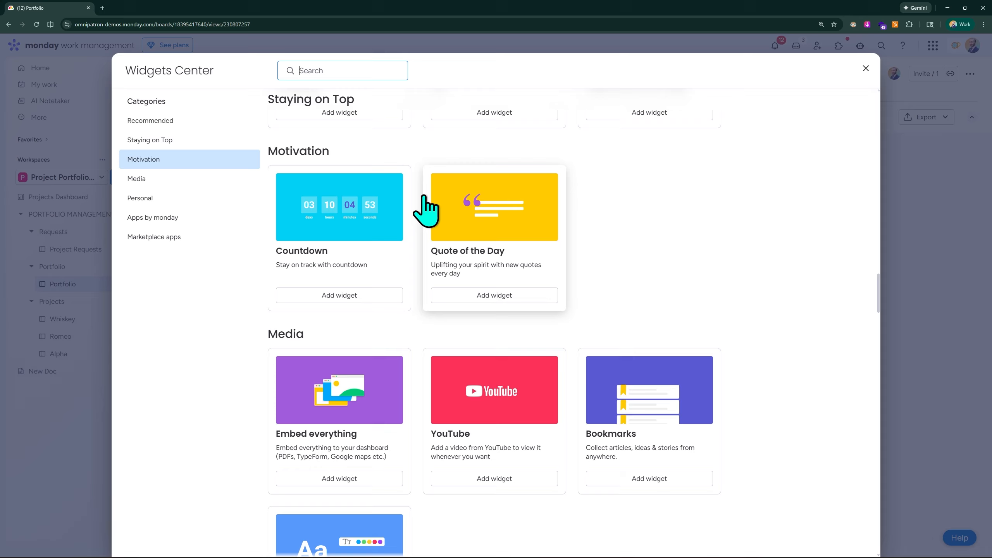
scroll(407, 164, "down", 2)
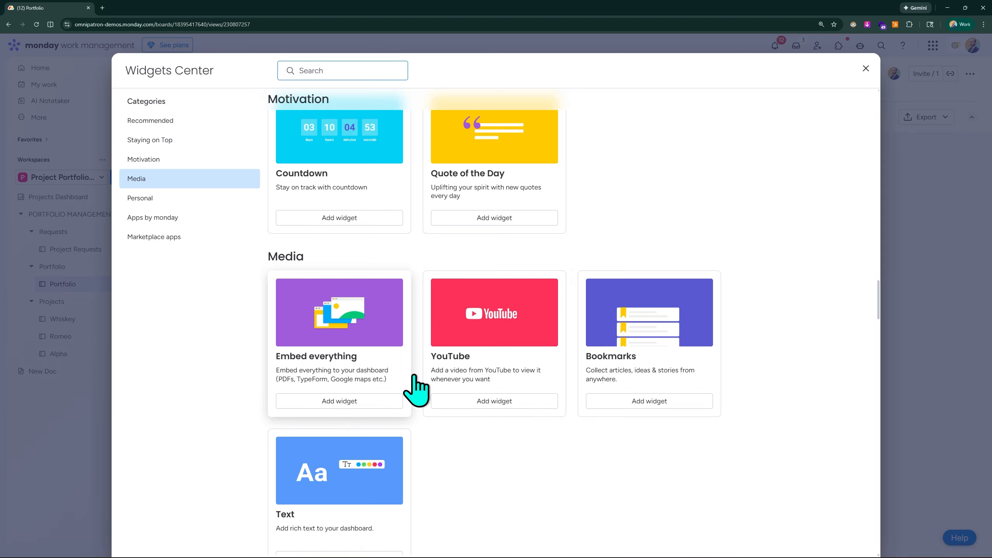
left_click(339, 401)
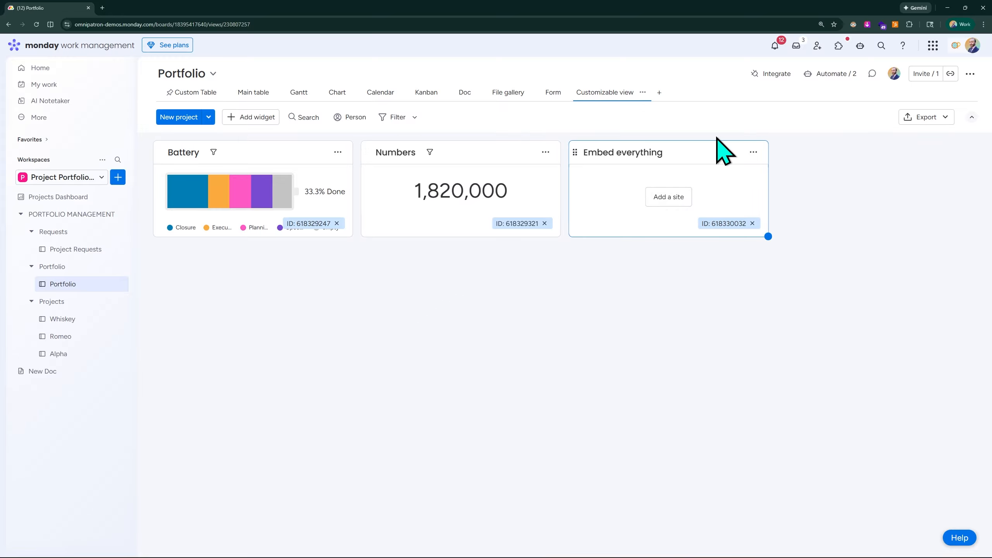
Delete the Battery and Numbers widgets from the Customizable view
left_click(338, 152)
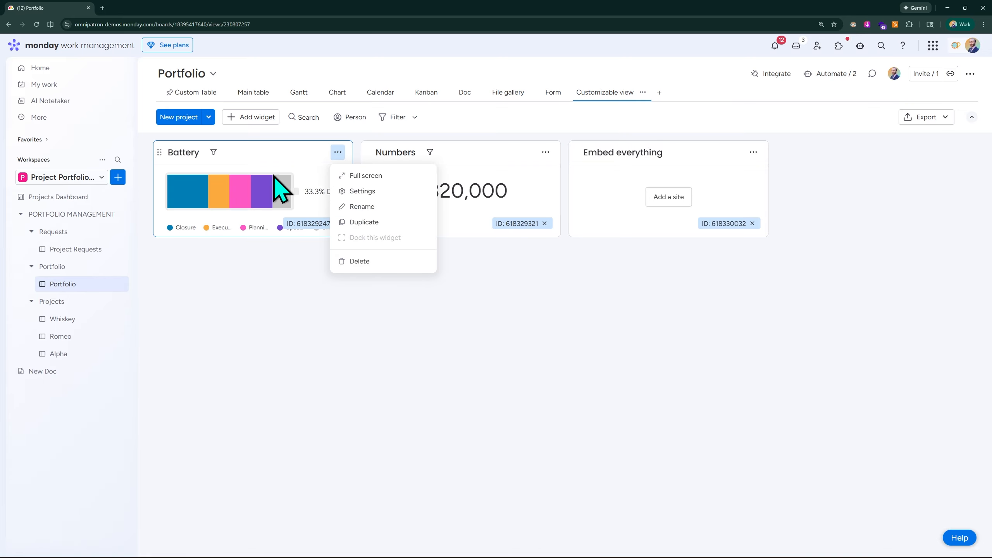
left_click(369, 266)
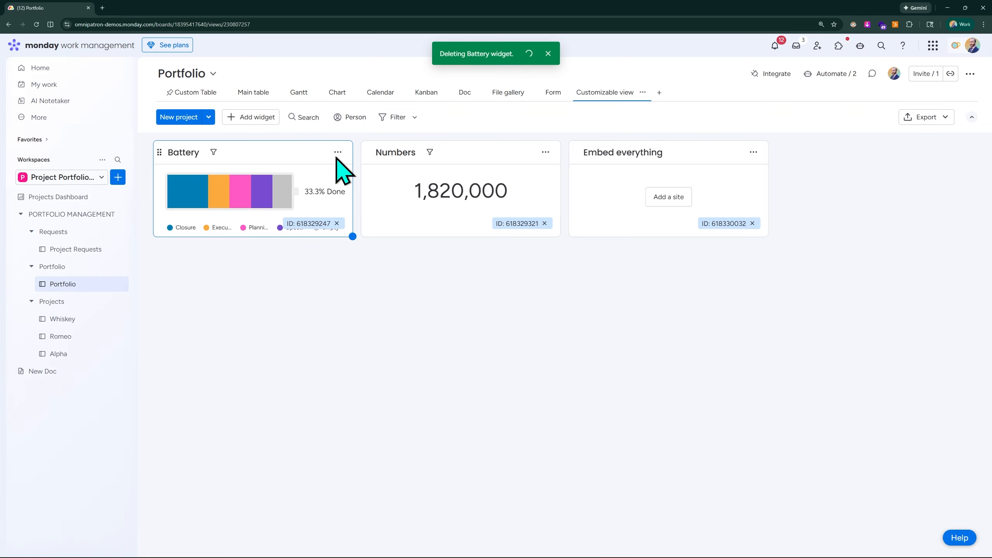
left_click(546, 152)
left_click(566, 261)
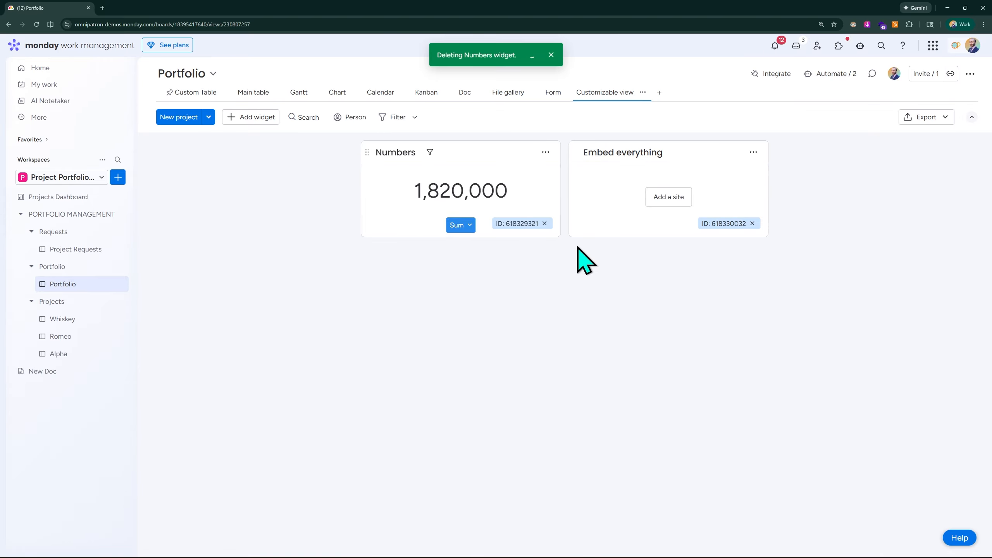
left_click(754, 153)
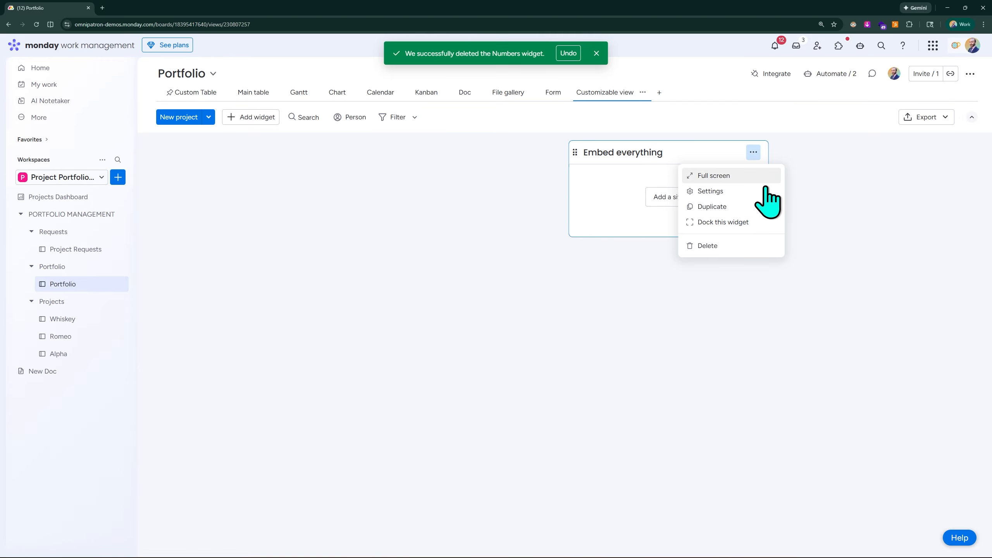
left_click(759, 221)
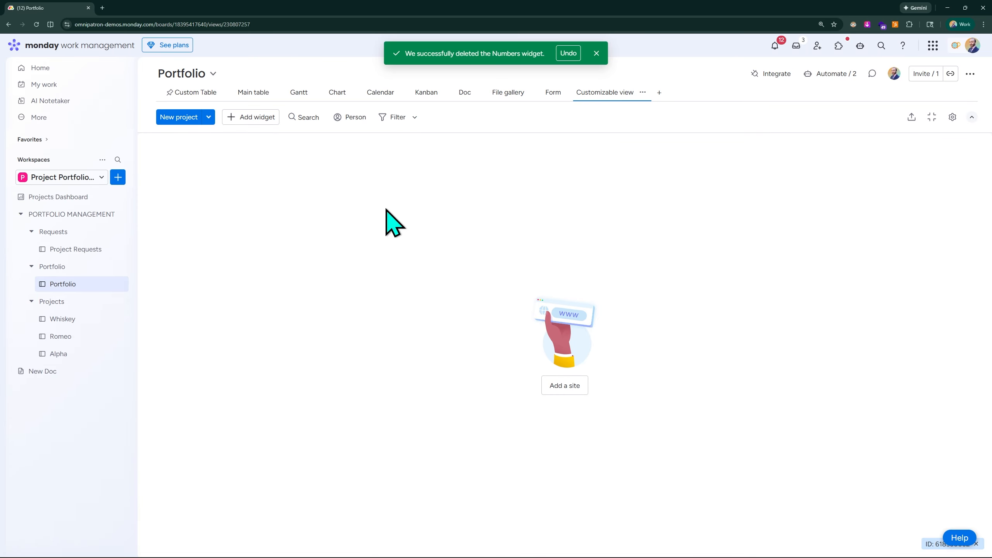
left_click(564, 385)
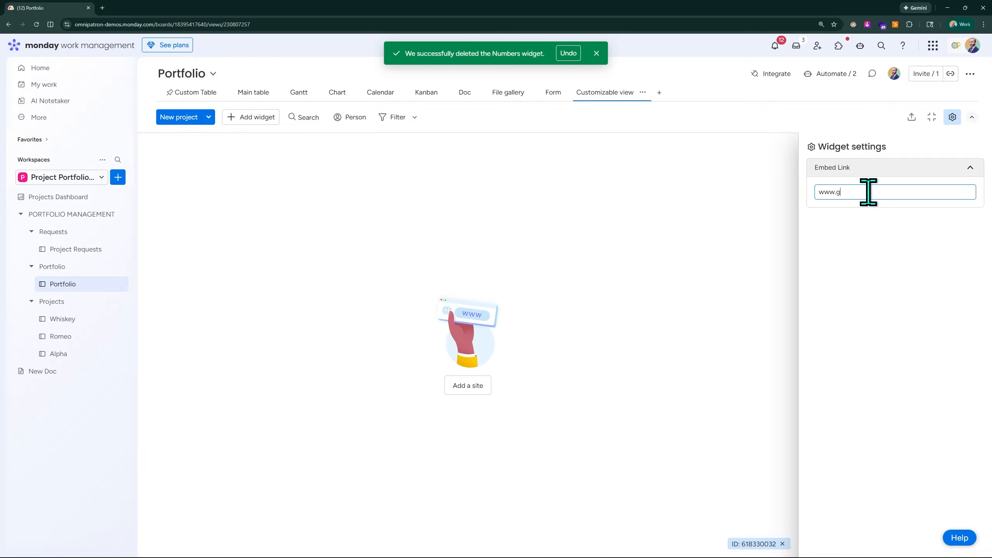
key("Return")
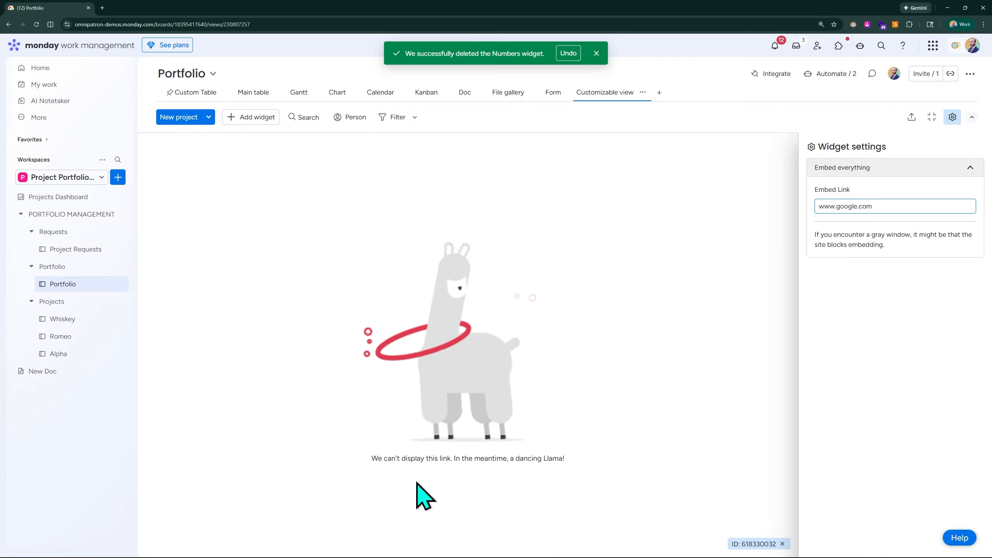
triple_click(879, 206)
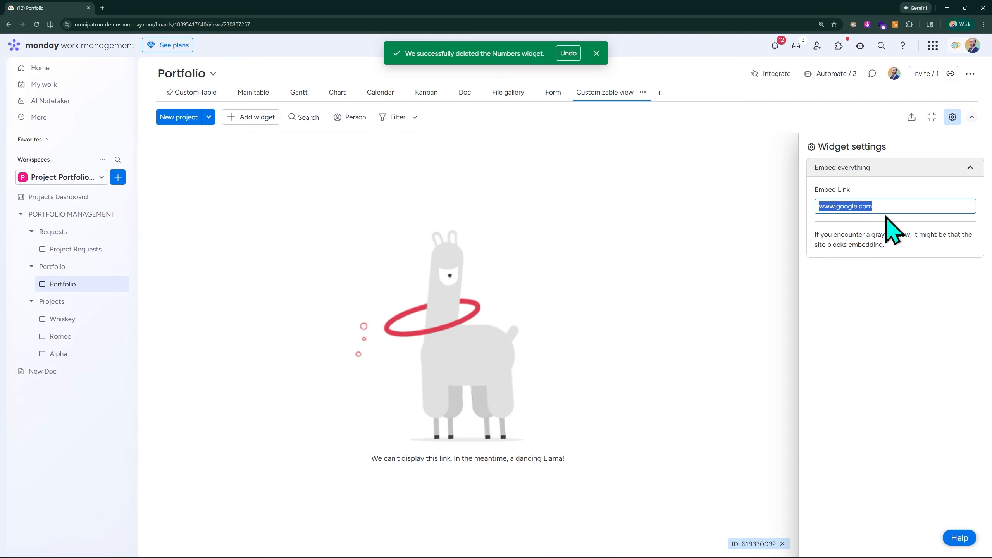
type("www.mic")
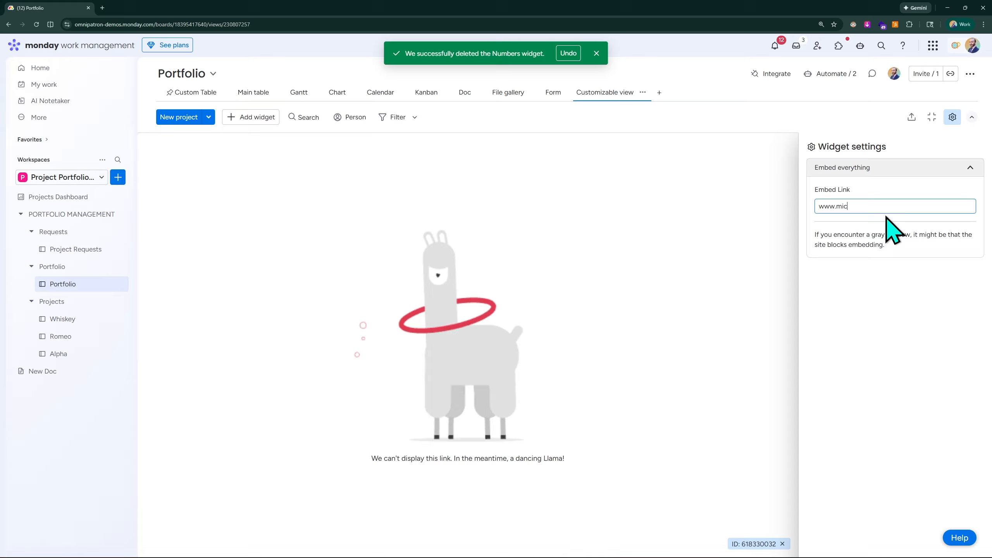
type("rosoft.com")
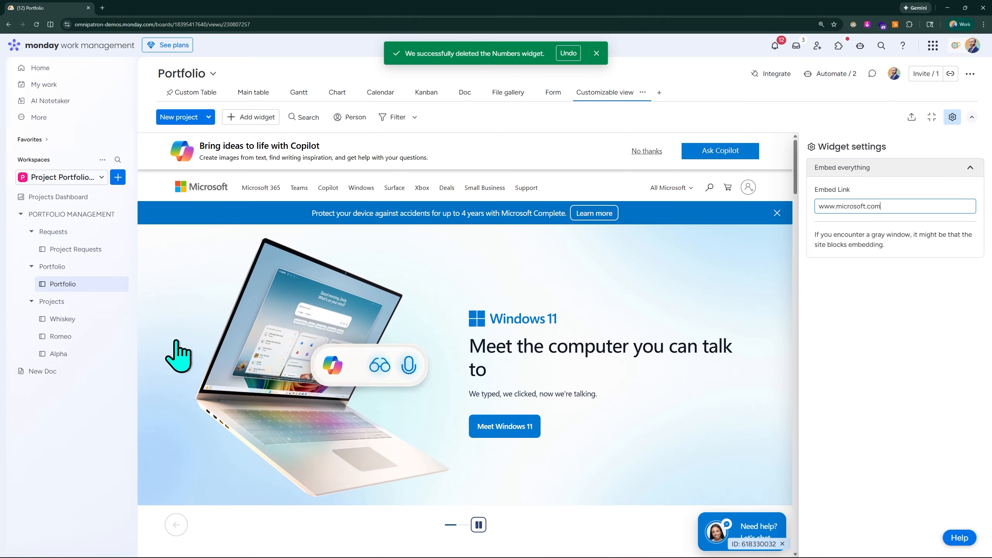
Look through the embedded Microsoft page and dismiss its Copilot banner
scroll(458, 294, "down", 10)
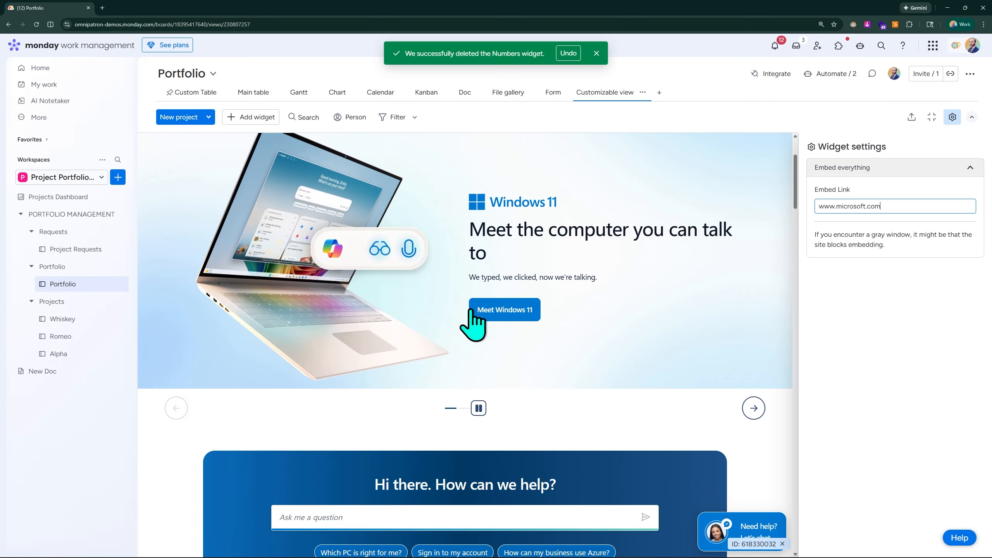
scroll(446, 284, "down", 10)
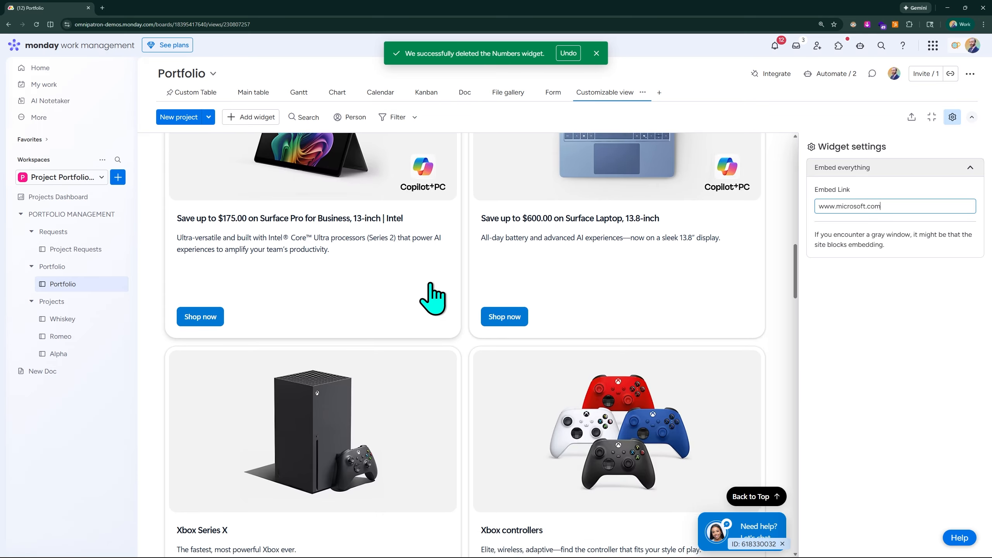
scroll(420, 301, "up", 20)
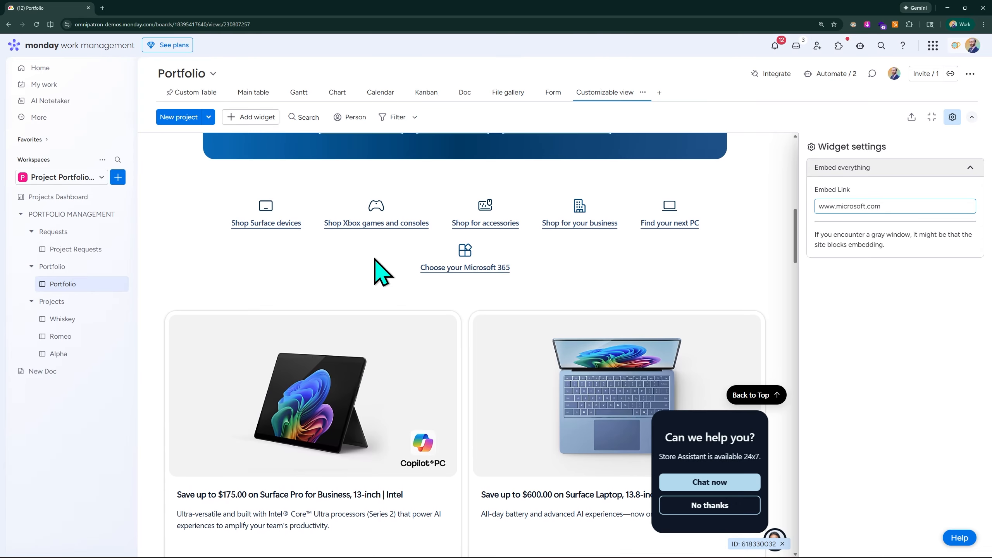
scroll(344, 259, "up", 2)
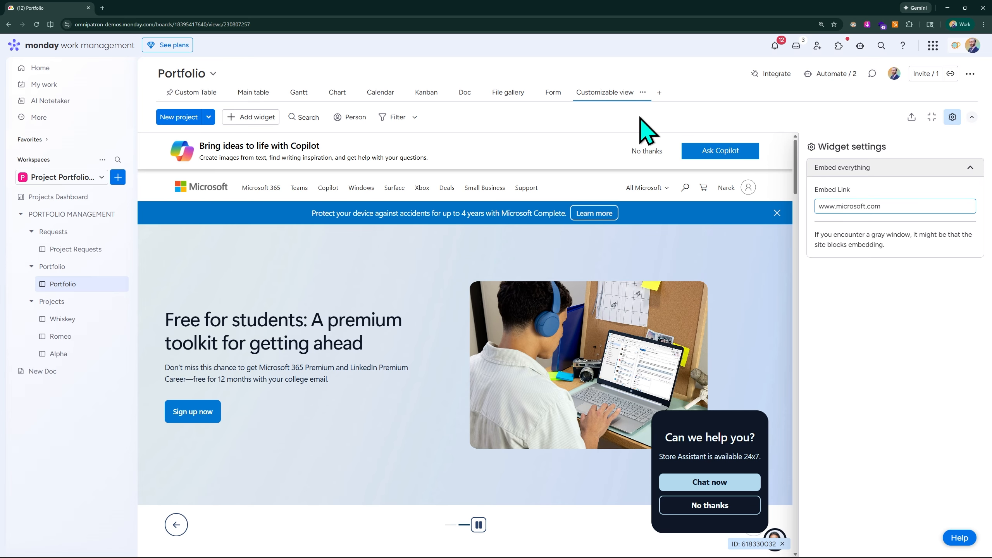
left_click(635, 153)
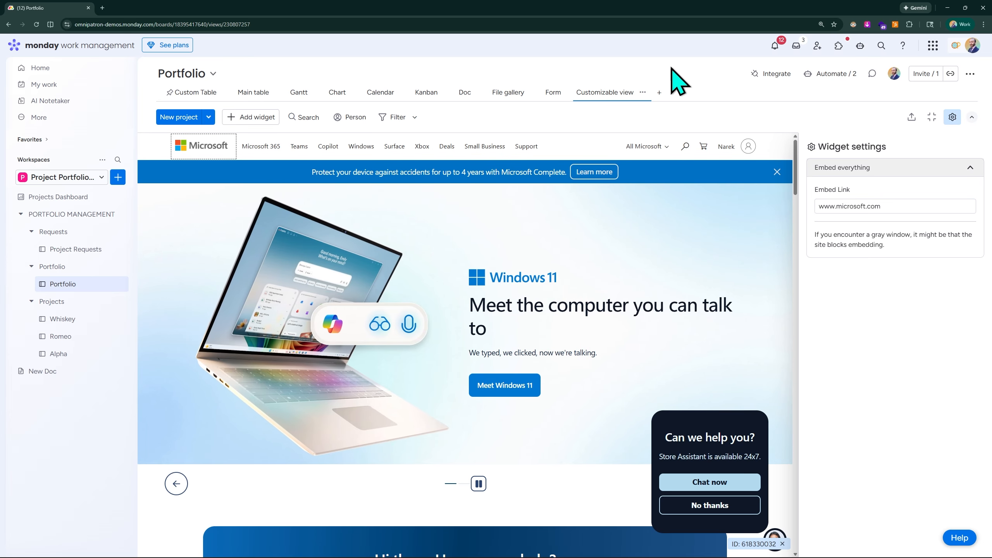
Leave the Embed everything widget's full-size settings and look through the widgets offered for the Customizable view
left_click(886, 205)
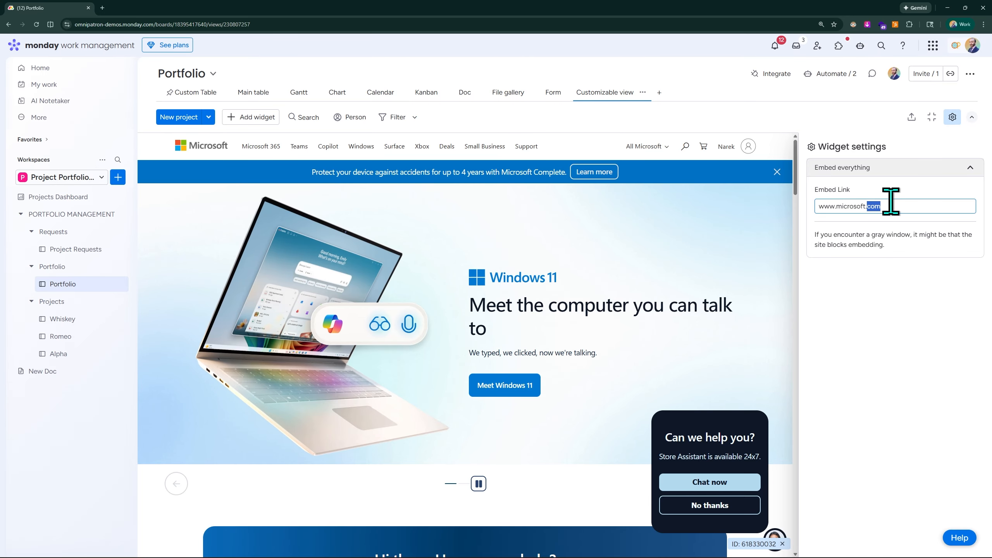
key("ctrl+a")
left_click(684, 106)
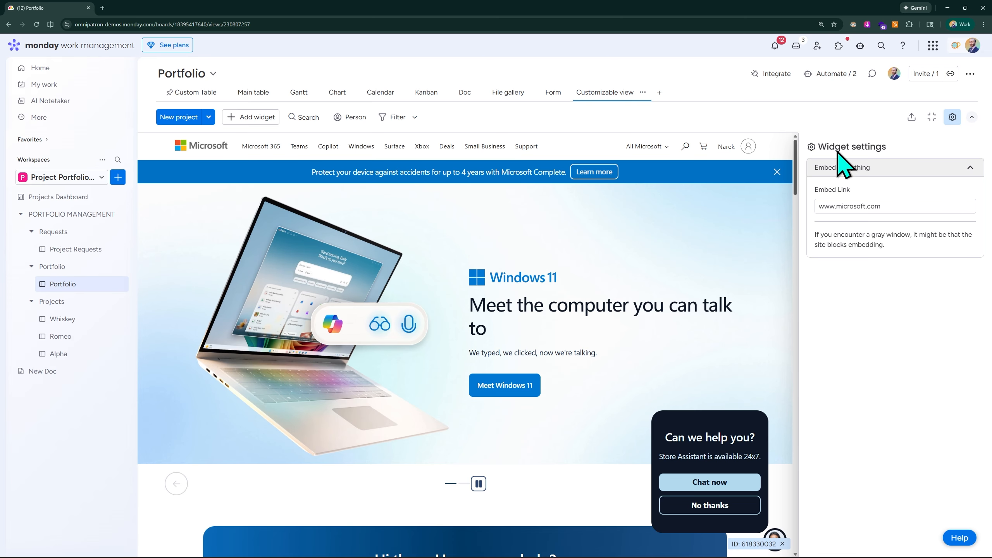
left_click(950, 119)
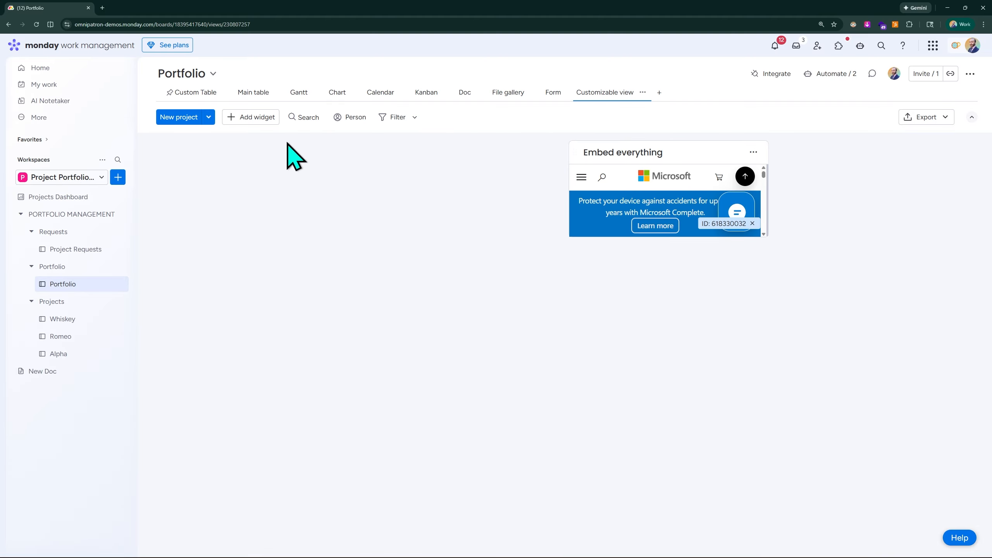
left_click(241, 119)
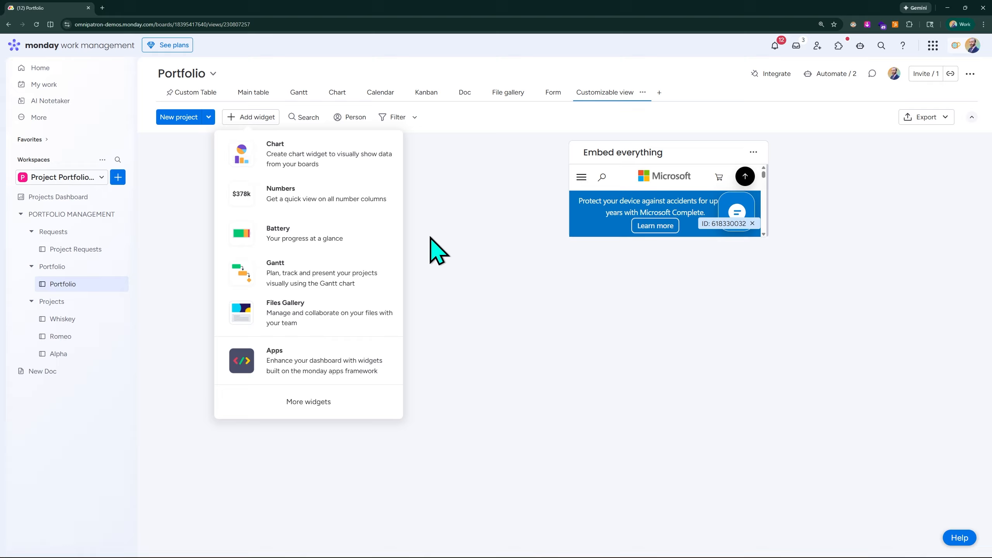
left_click(450, 224)
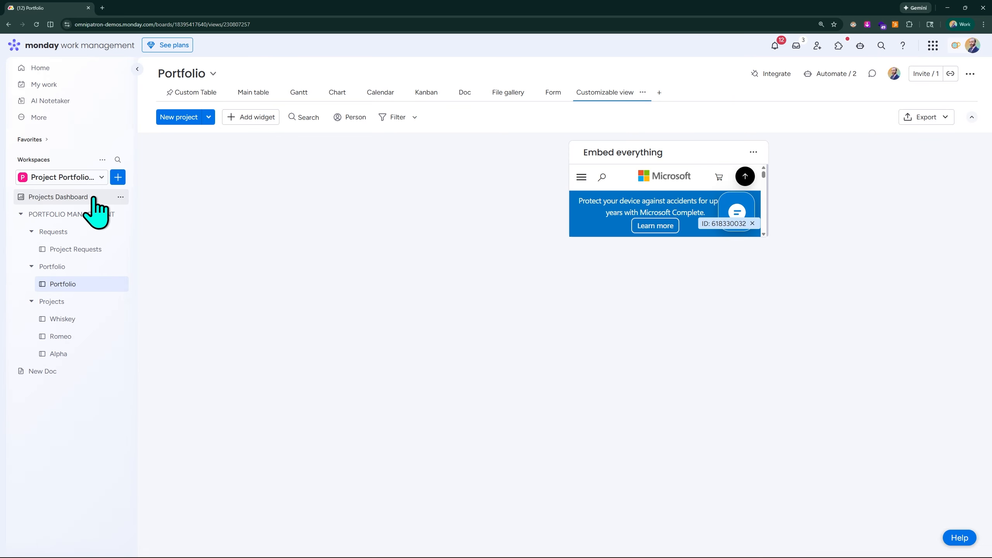
Open the Projects Dashboard and look through the widgets that can be added to it
left_click(83, 197)
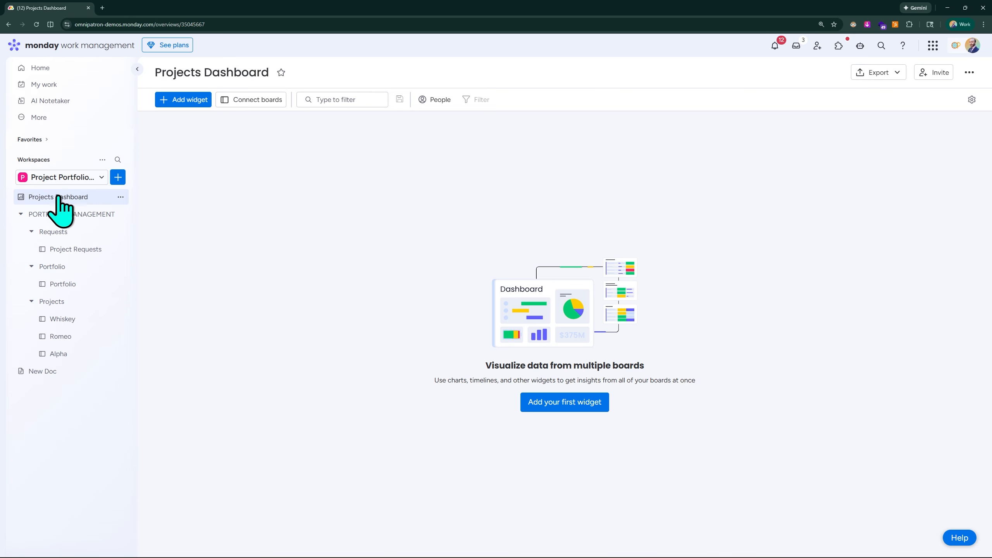
left_click(184, 100)
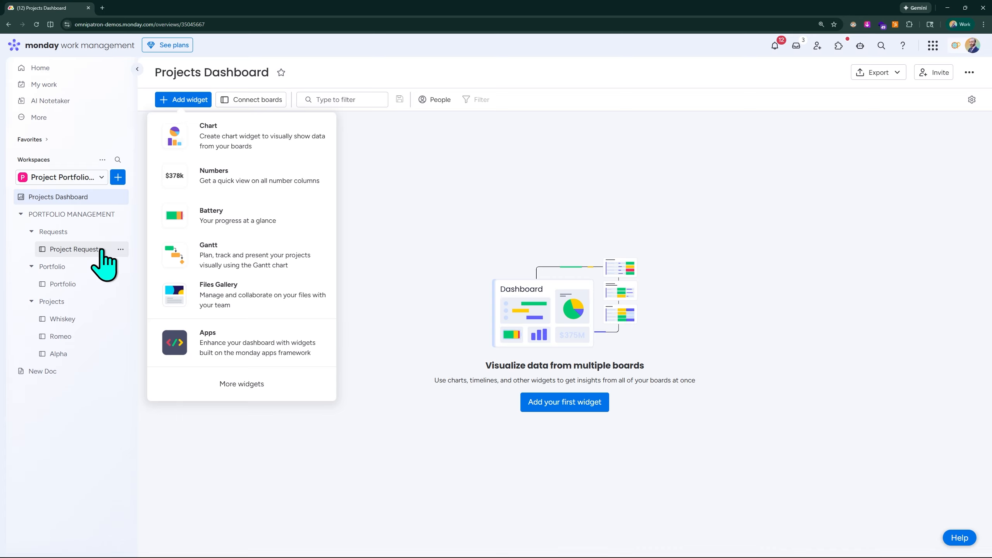
left_click(493, 250)
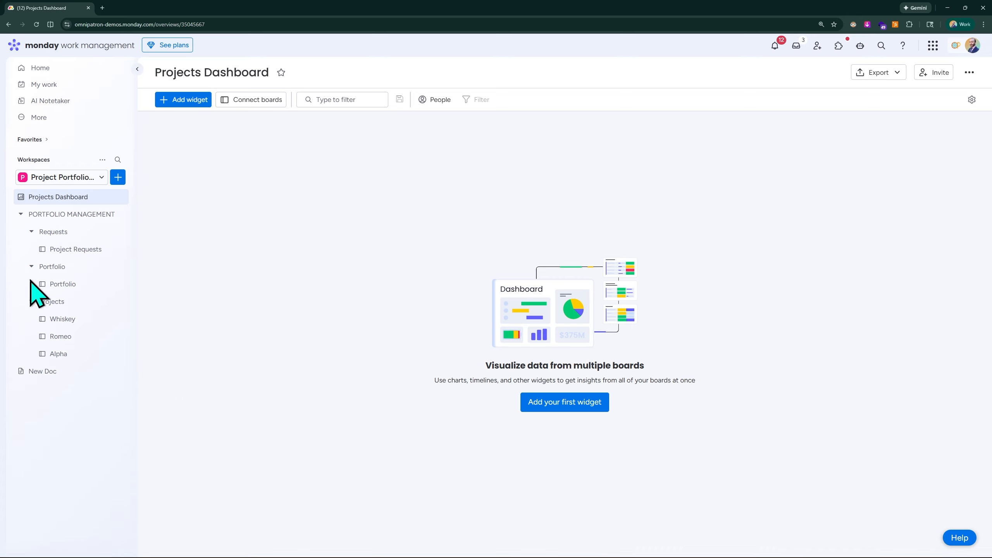
Look over the Project Requests board and the Portfolio board's Main table
key("ctrl+plus")
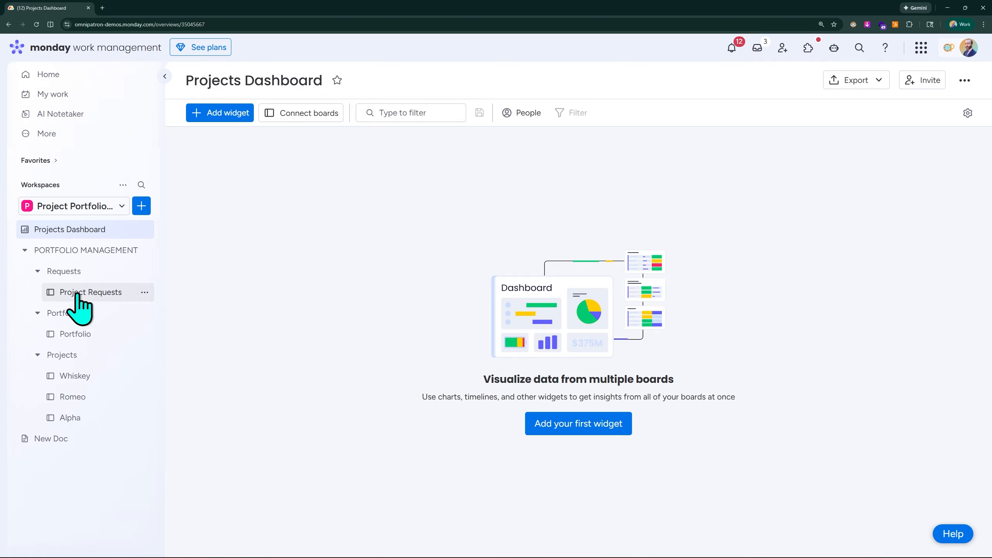
left_click(95, 293)
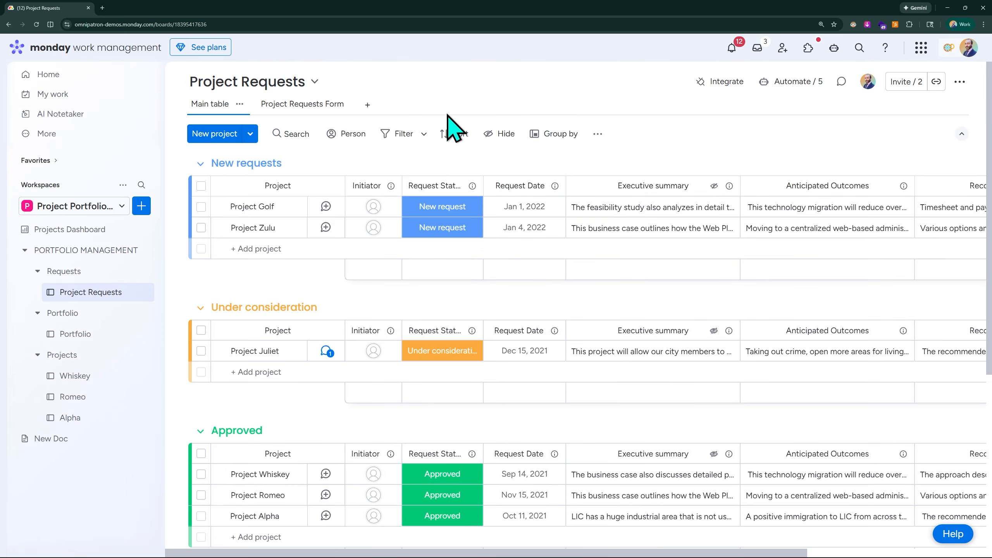
left_click(76, 335)
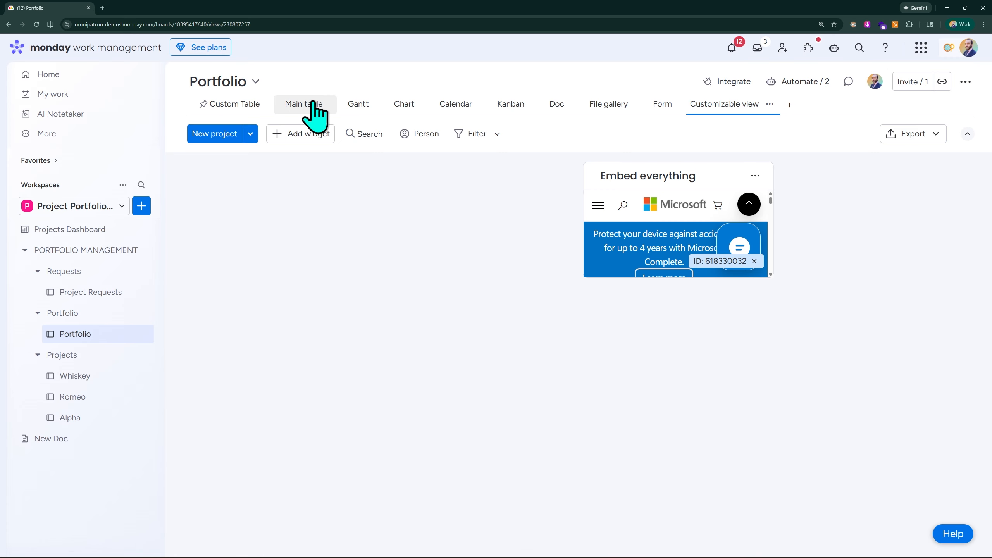
left_click(310, 107)
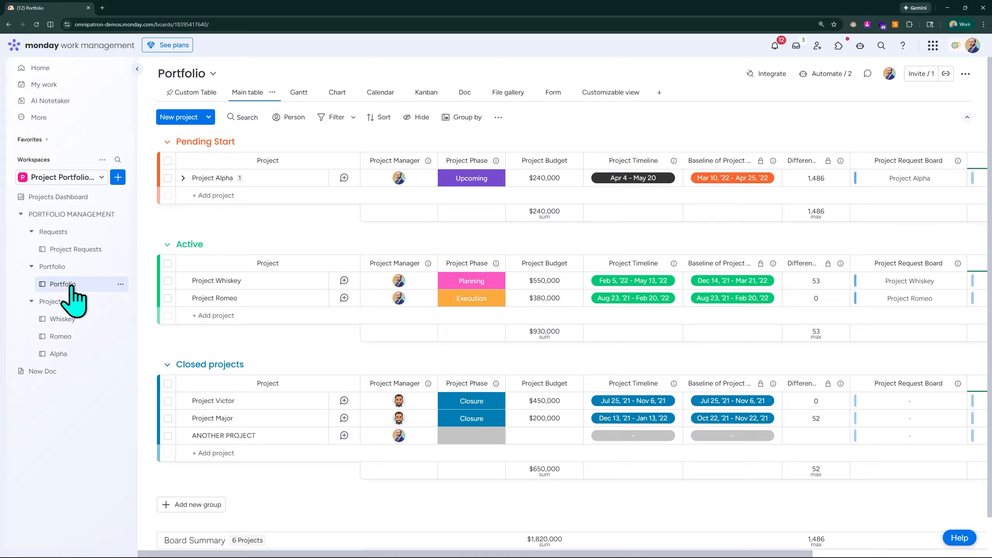
Look through the Whiskey, Romeo and Alpha project boards in the Projects folder
key("ctrl+plus")
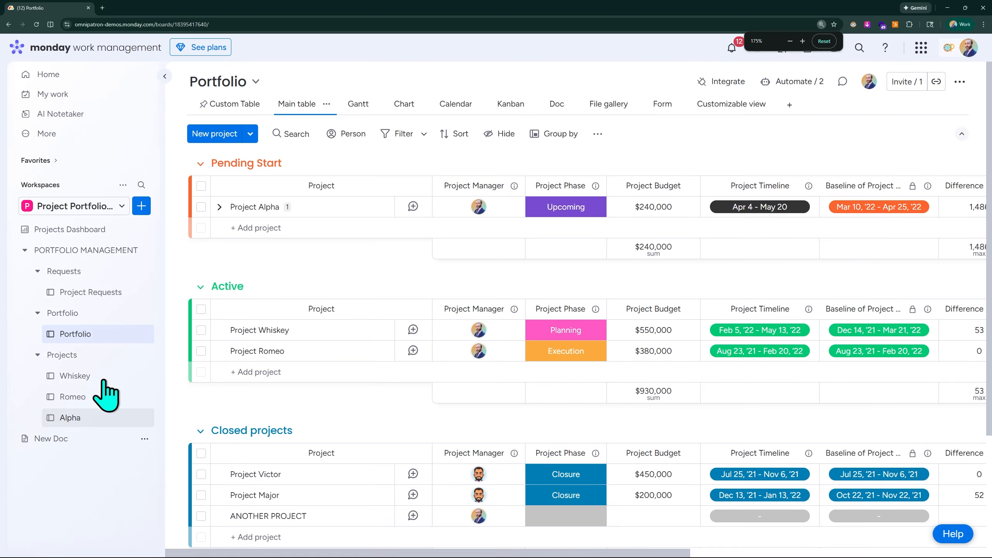
key("ctrl+plus")
left_click(102, 431)
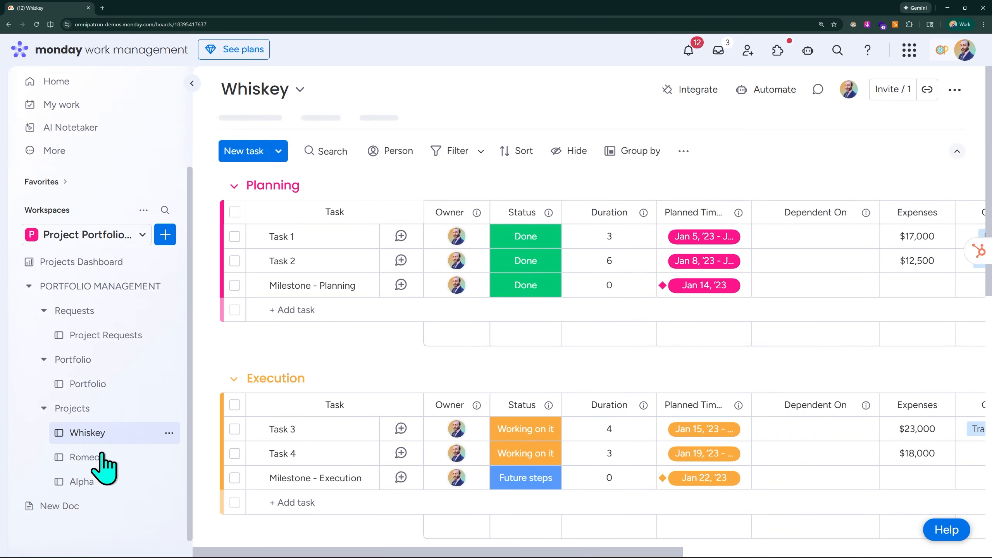
left_click(100, 460)
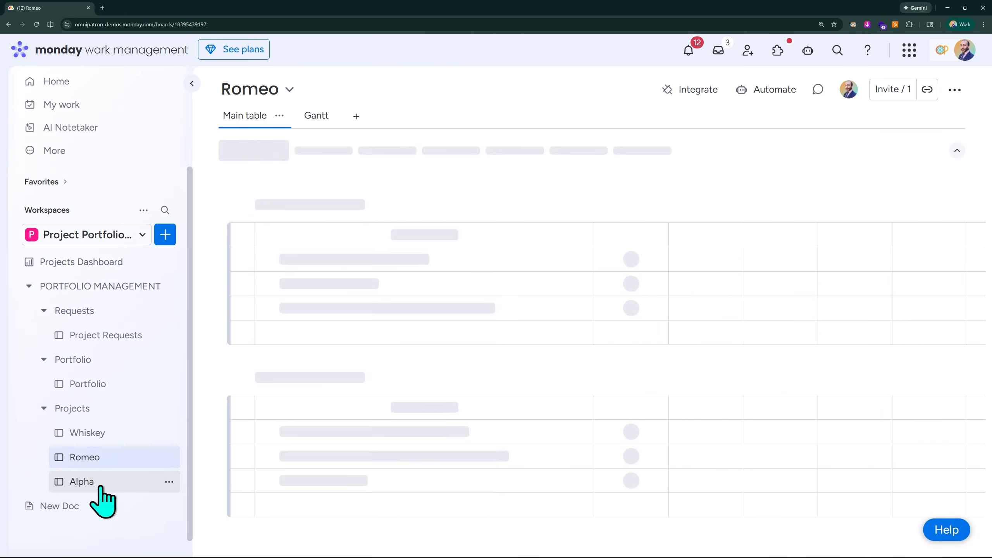
left_click(101, 483)
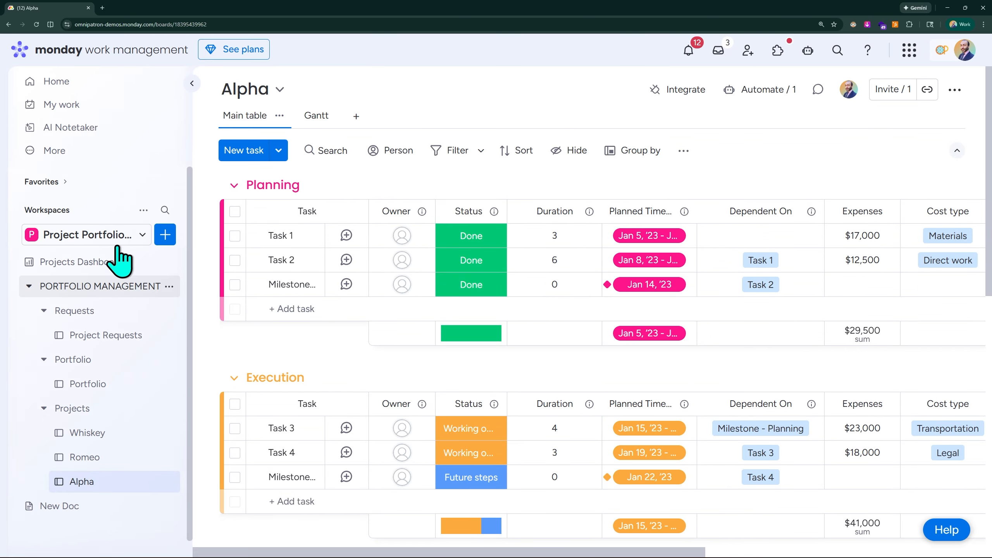
key("ctrl+minus")
key("ctrl+minus")
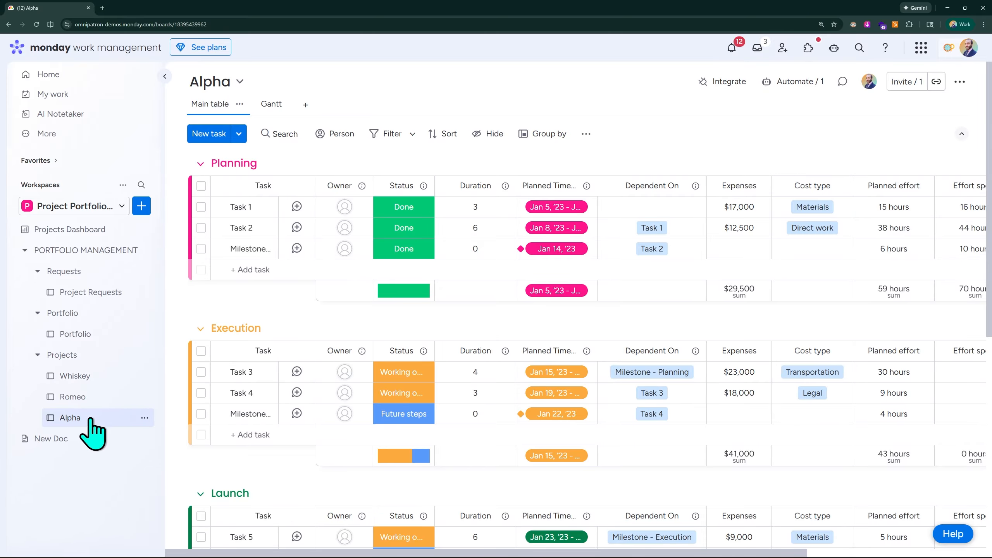
Examine the Project Request Board, Projects and Mirror columns in the Portfolio board's Main table
left_click(81, 339)
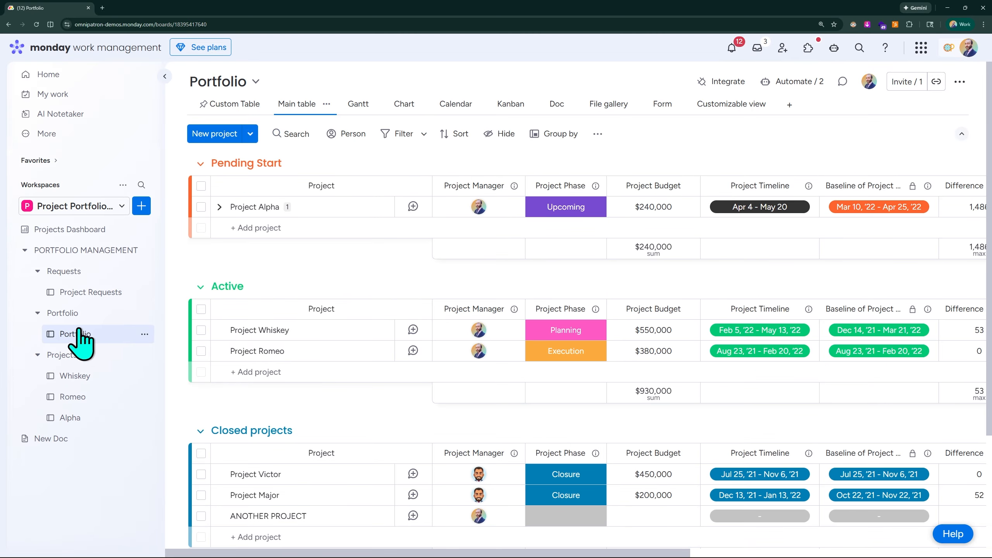
scroll(700, 168, "right", 3)
scroll(699, 168, "right", 5)
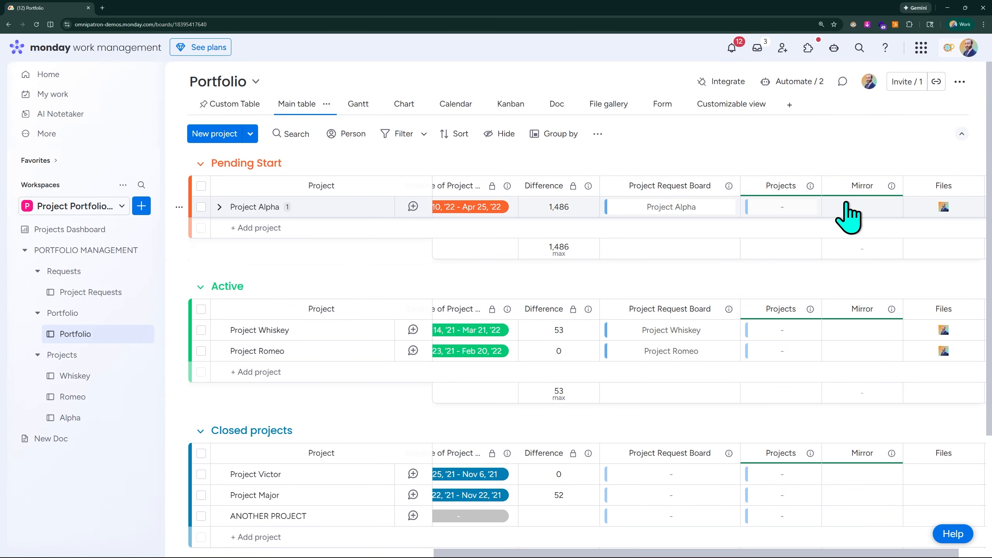
scroll(853, 217, "right", 1)
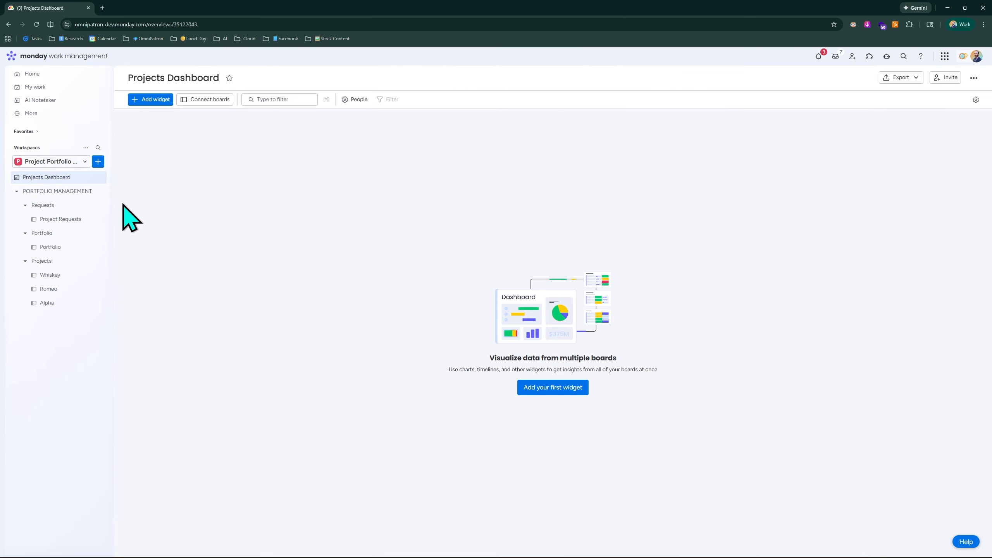
Review the Portfolio board's Custom Table, Gantt, Chart, Calendar, Kanban and Customizable views
left_click(55, 246)
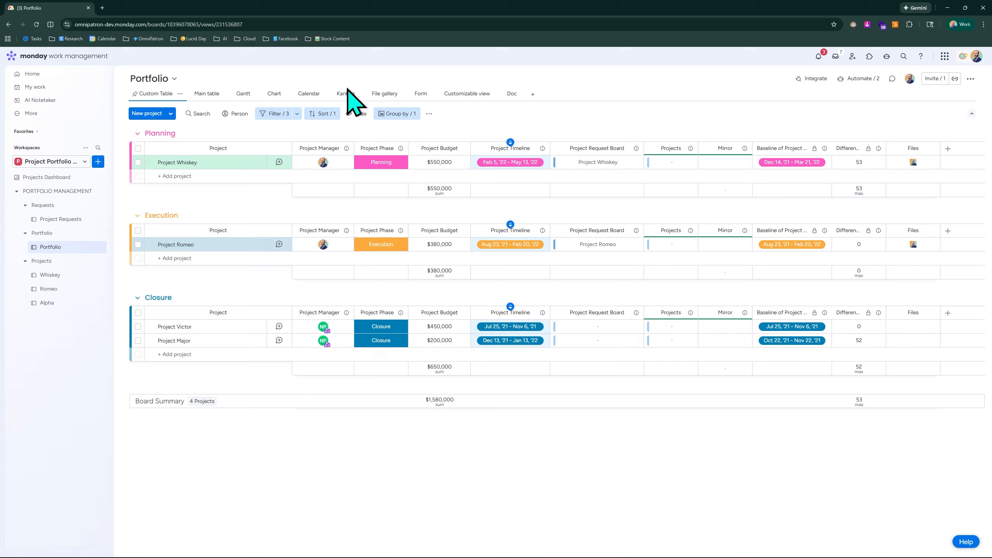
left_click(251, 96)
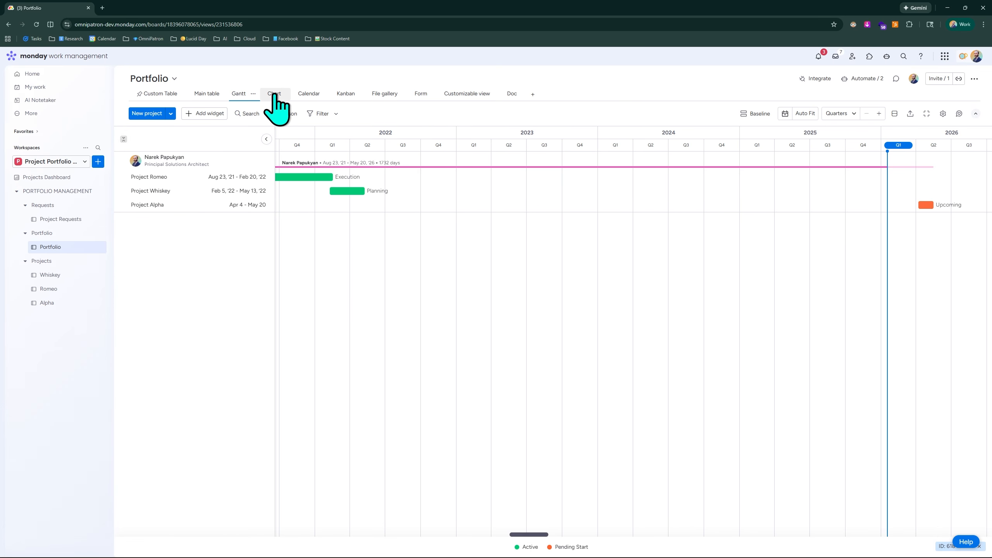
left_click(275, 95)
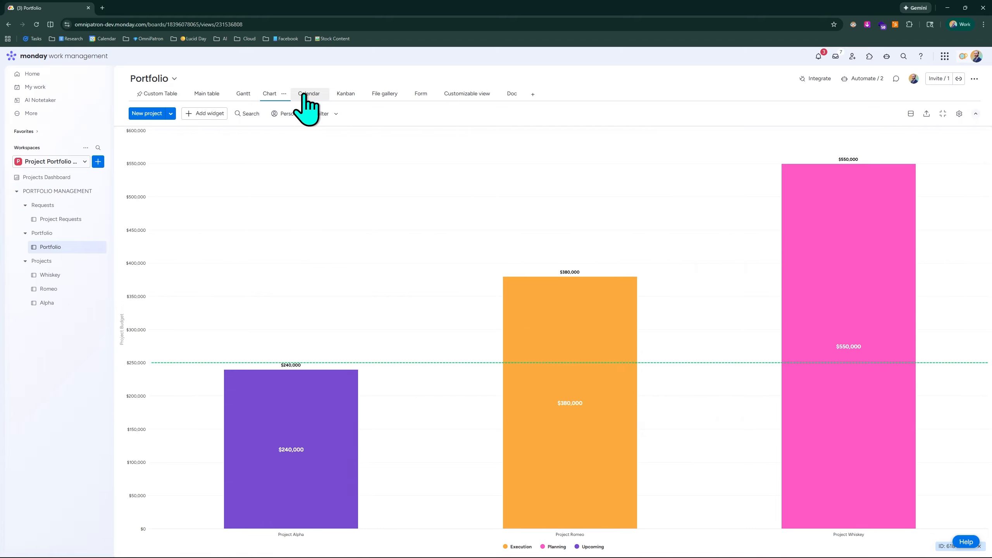
left_click(304, 96)
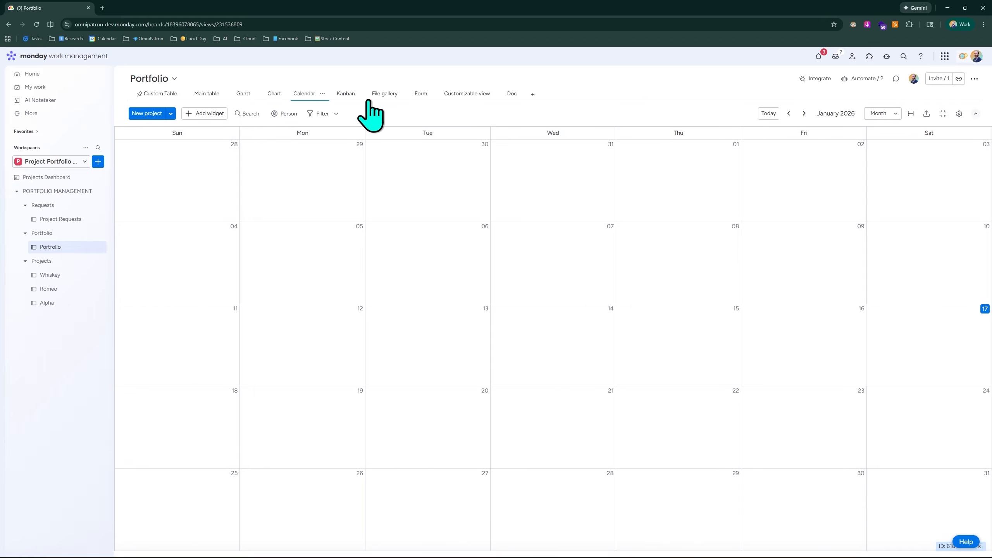
left_click(346, 95)
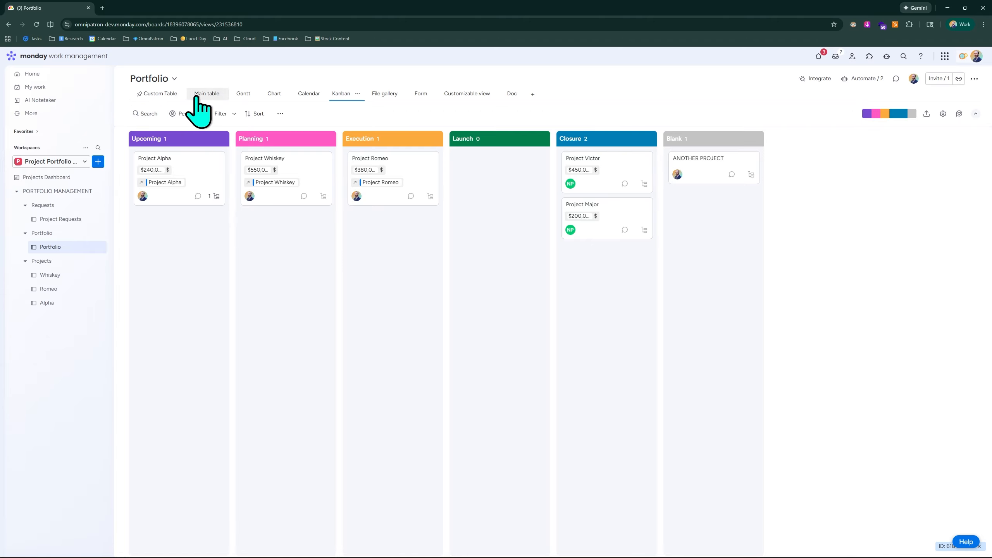
left_click(471, 96)
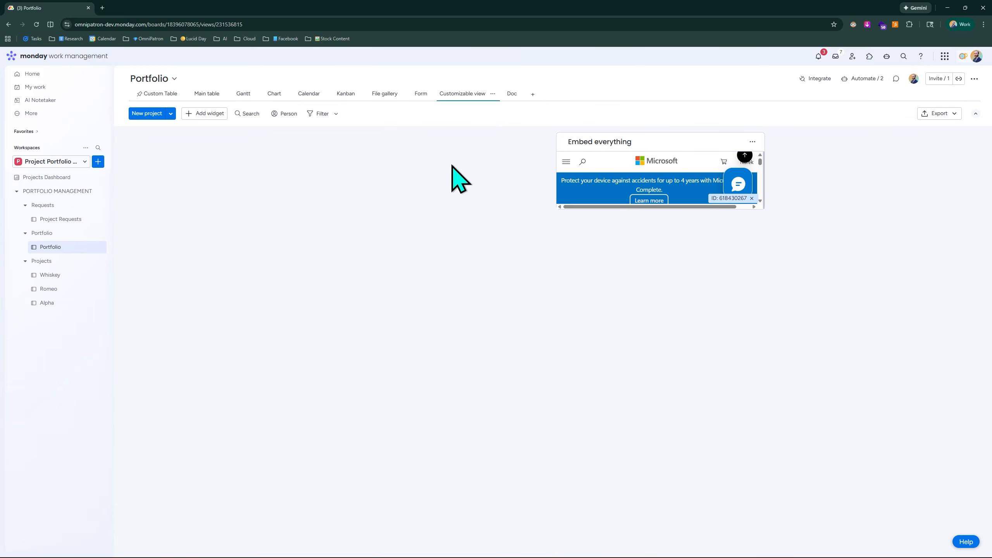
Look over the Projects Dashboard, the Portfolio board's Customizable view and the Project Requests board
left_click(59, 179)
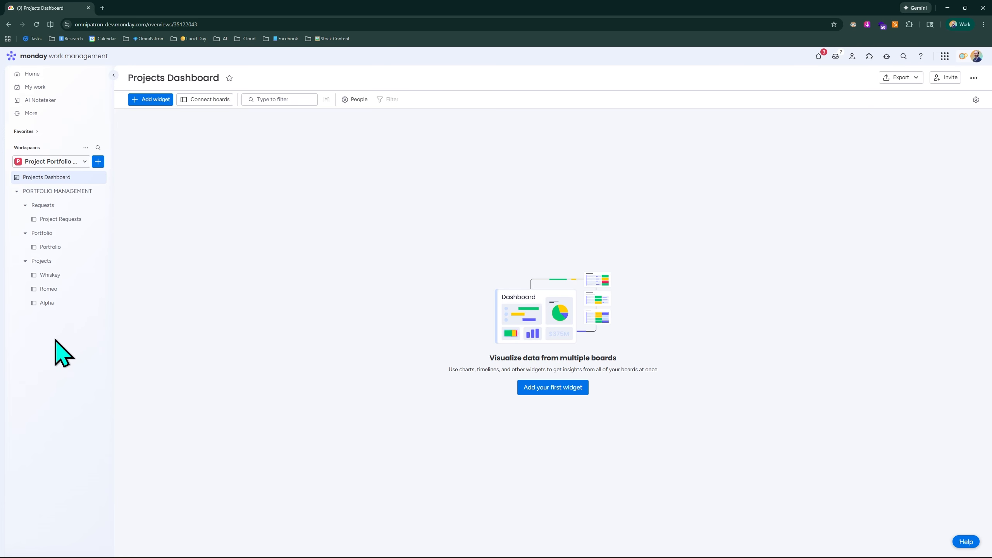
key("ctrl+plus")
key("ctrl+plus")
key("ctrl+plus")
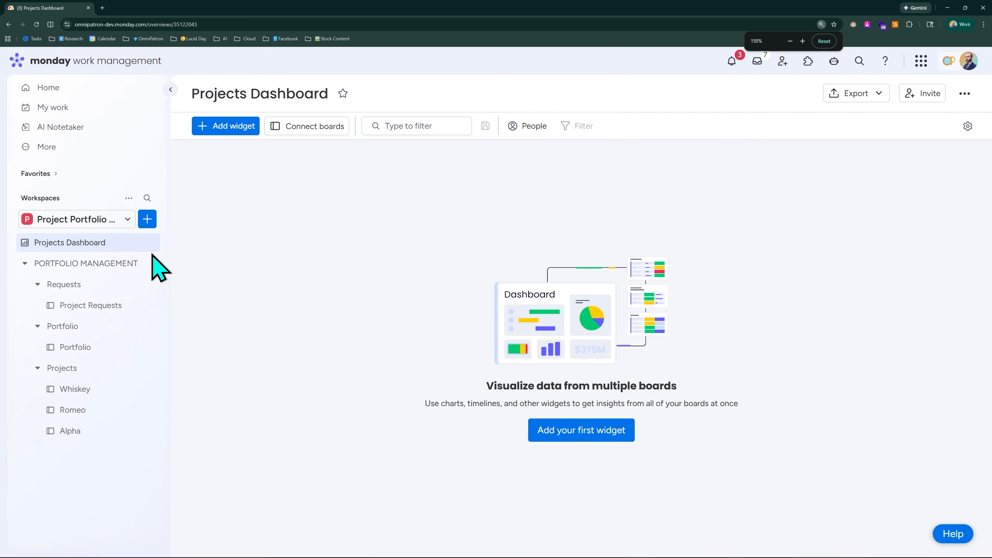
left_click(87, 348)
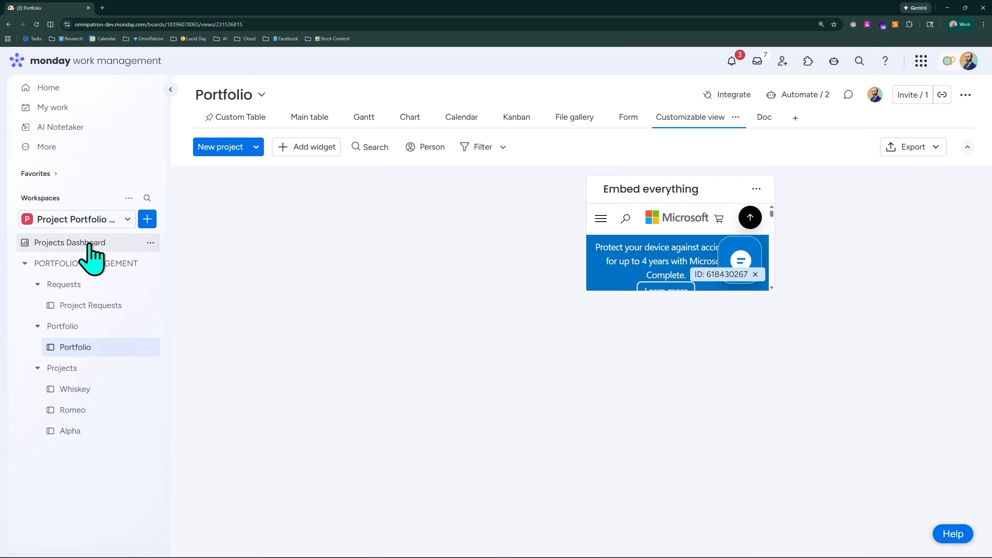
left_click(78, 306)
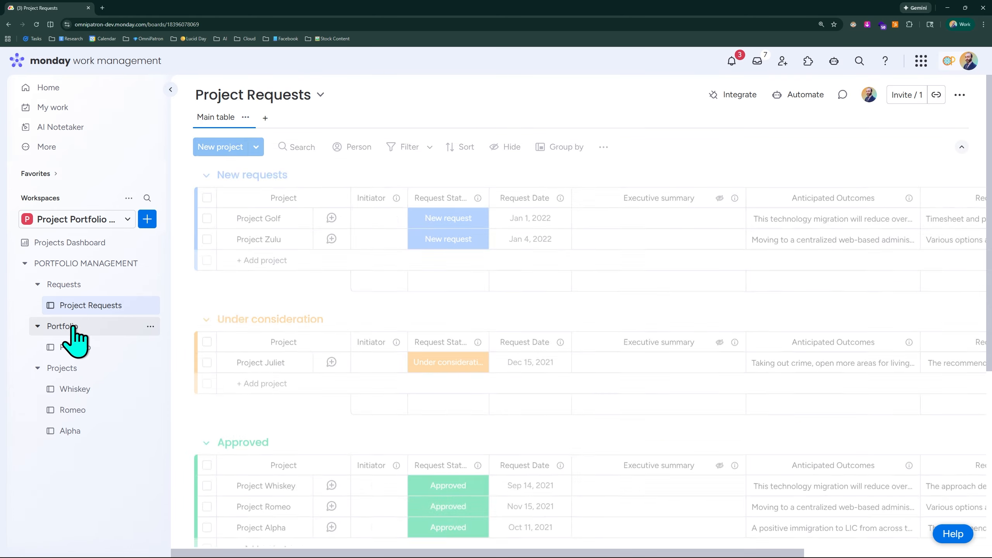
Return to the Portfolio board's Main table and examine its columns through to Files
left_click(72, 347)
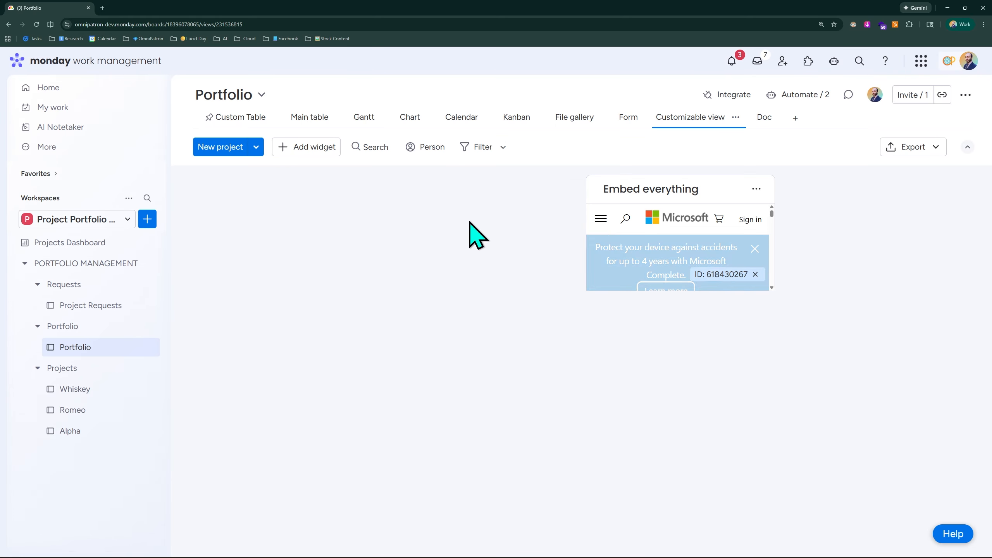
left_click(298, 120)
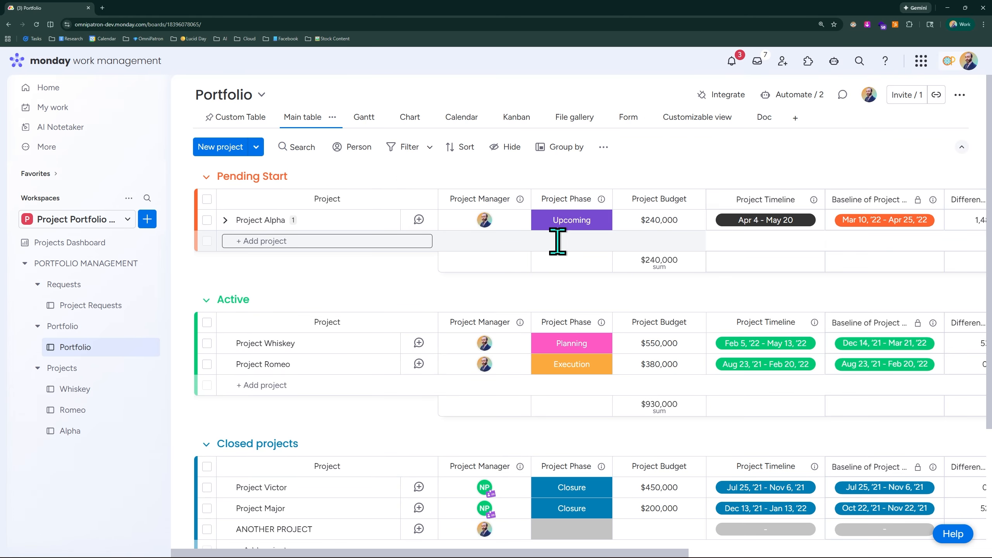
scroll(838, 271, "right", 10)
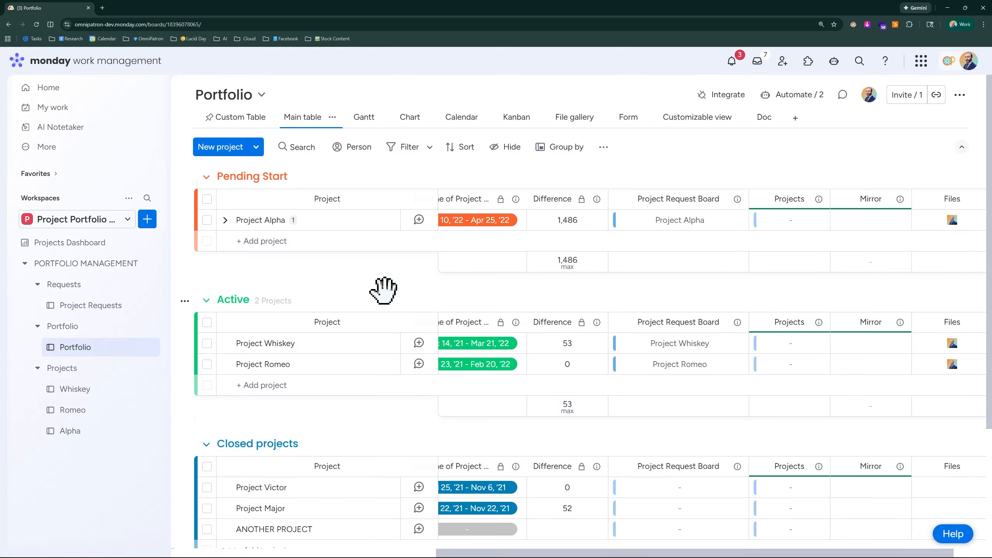
Connect the Whiskey, Romeo and Alpha boards to the Projects Dashboard and check the selection
left_click(88, 245)
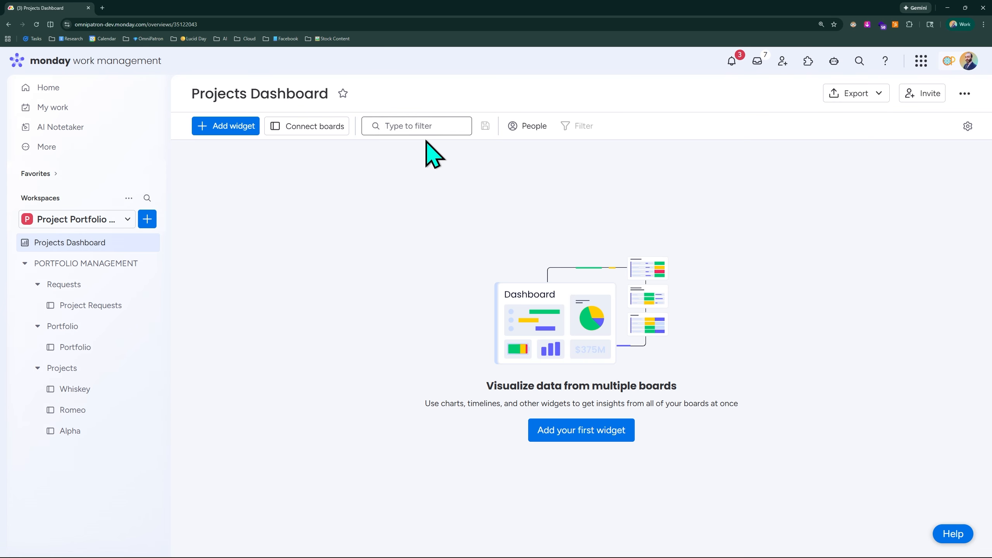
left_click(323, 127)
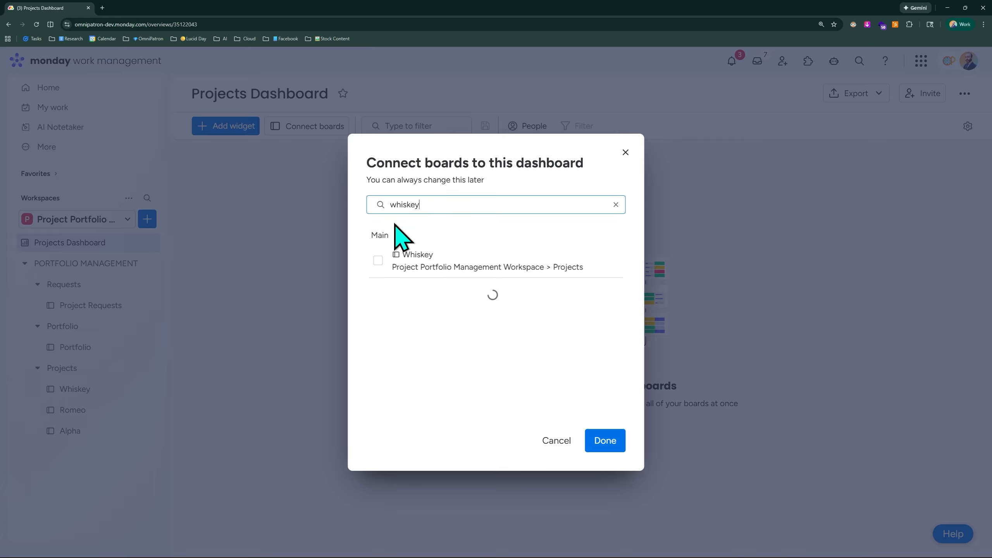
left_click(380, 260)
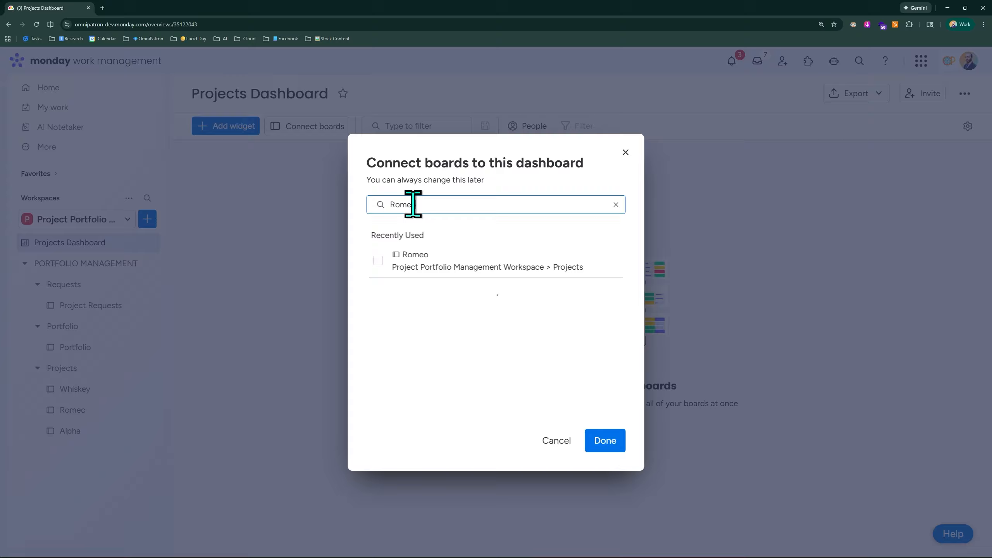
left_click(378, 261)
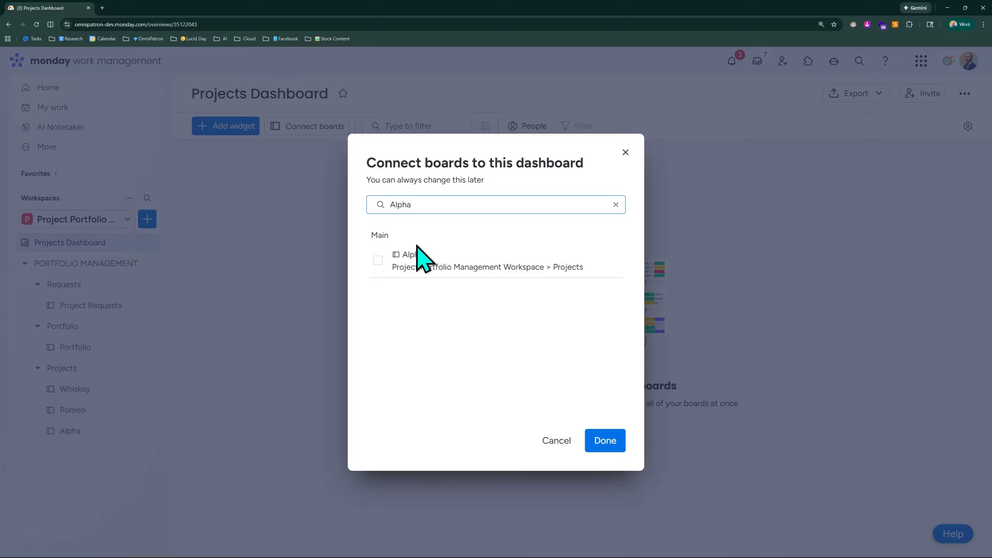
left_click(378, 260)
left_click(619, 446)
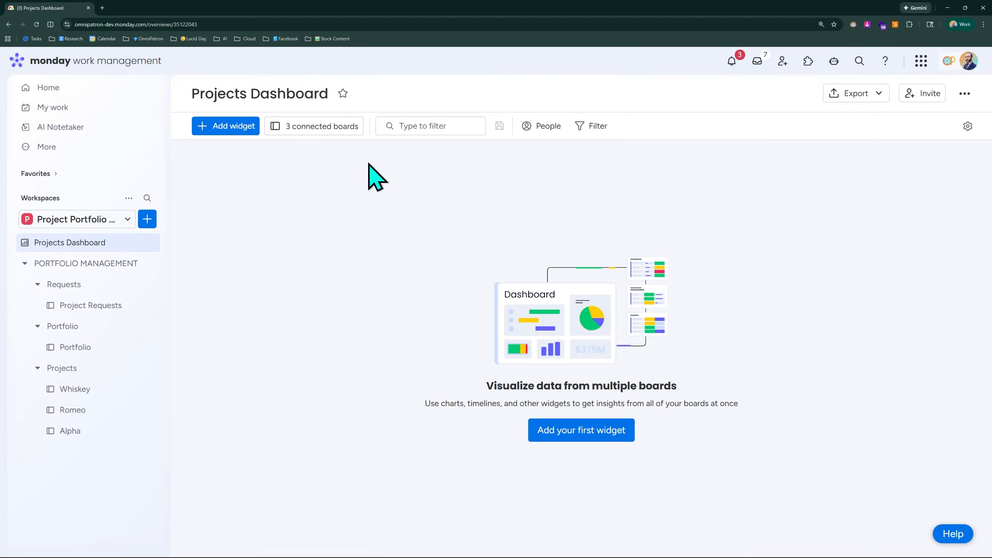
left_click(318, 133)
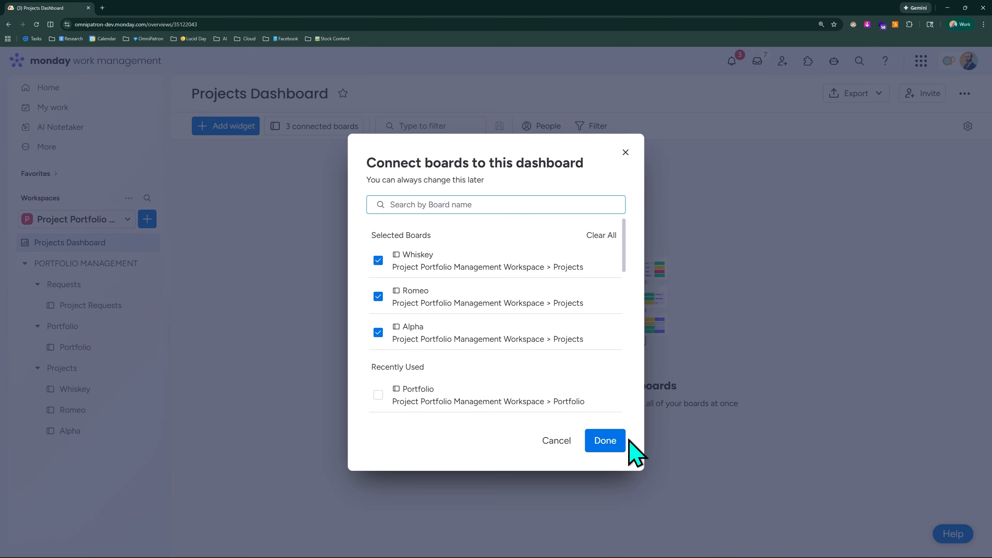
left_click(611, 444)
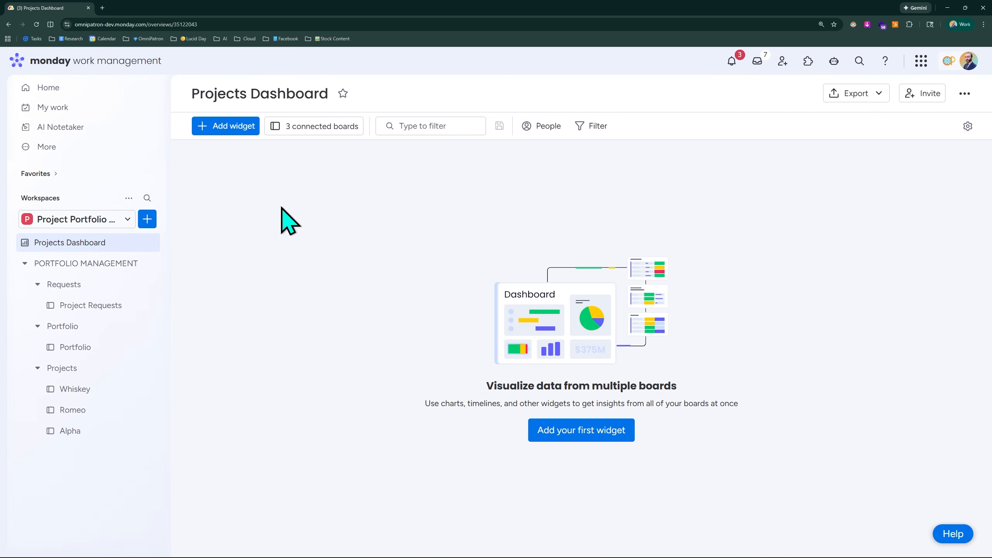
Look over the Main tables of the Whiskey, Romeo and Alpha project boards
left_click(105, 389)
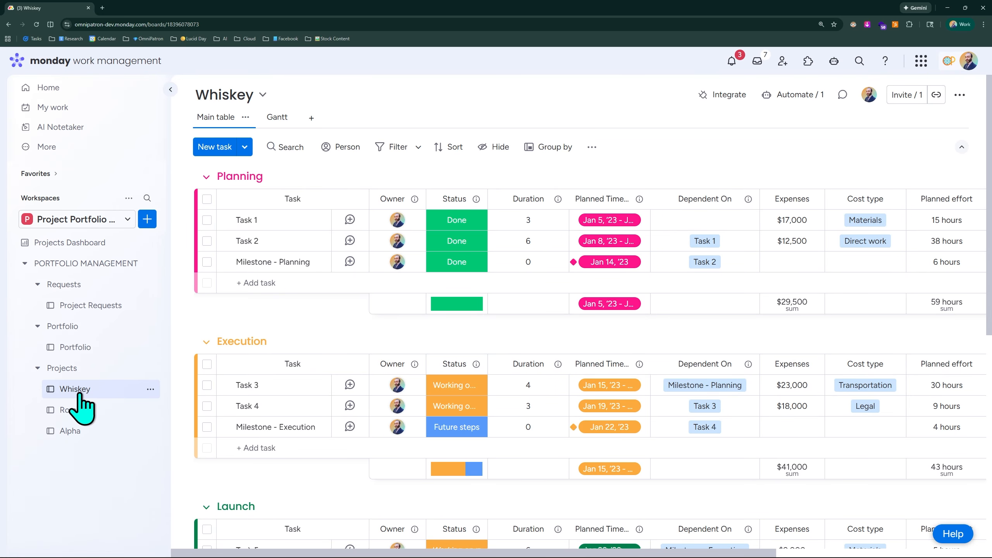
left_click(73, 410)
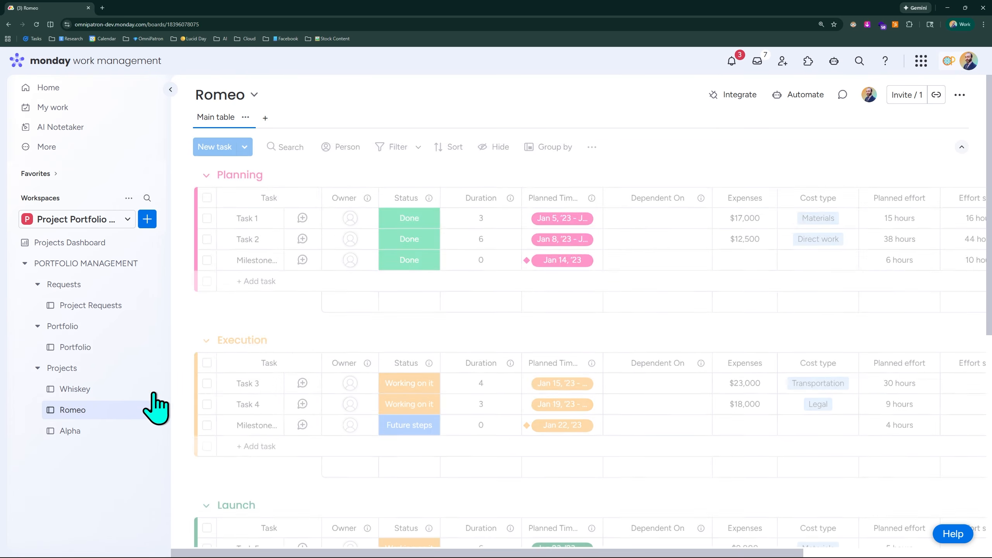
left_click(99, 430)
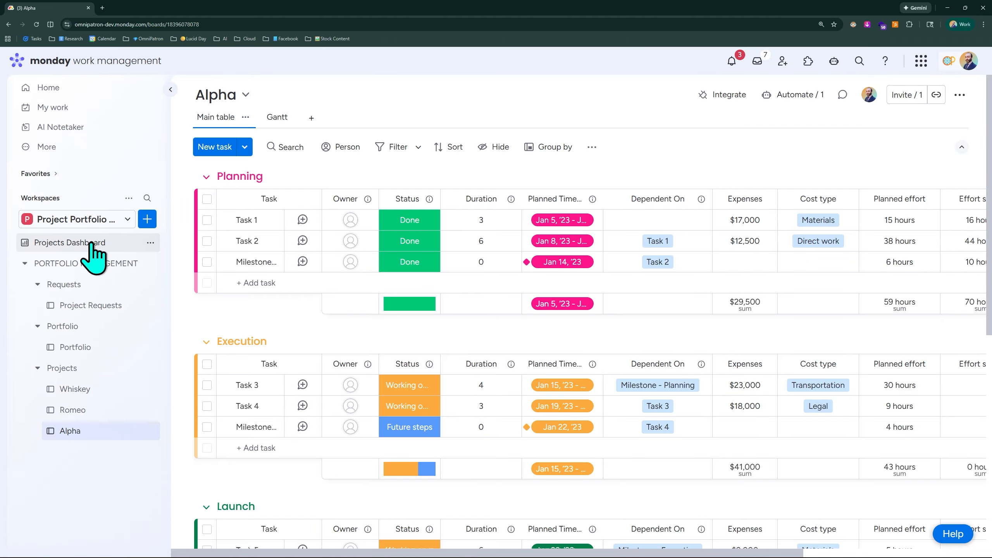
Add a Battery widget to the Projects Dashboard and enlarge it to over twice its original width
left_click(85, 245)
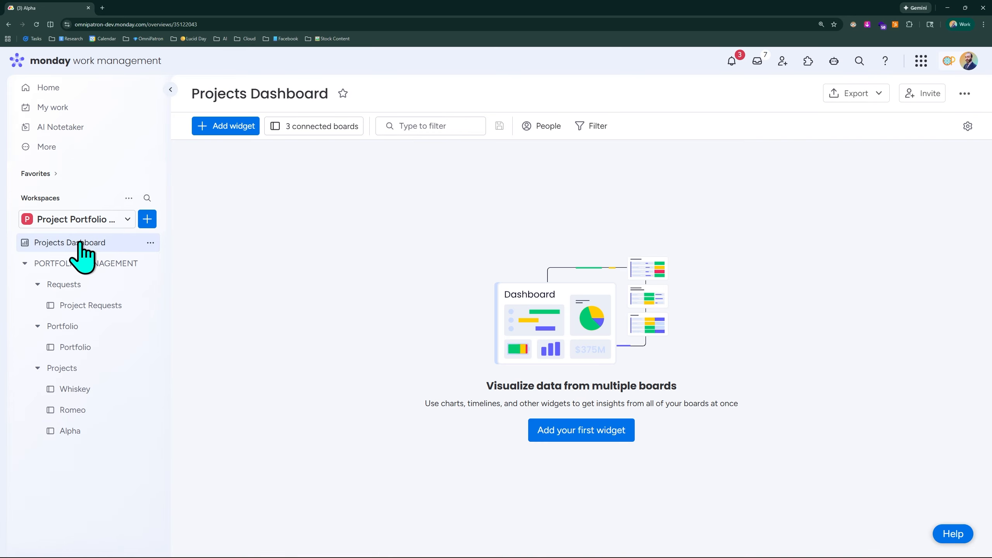
left_click(236, 131)
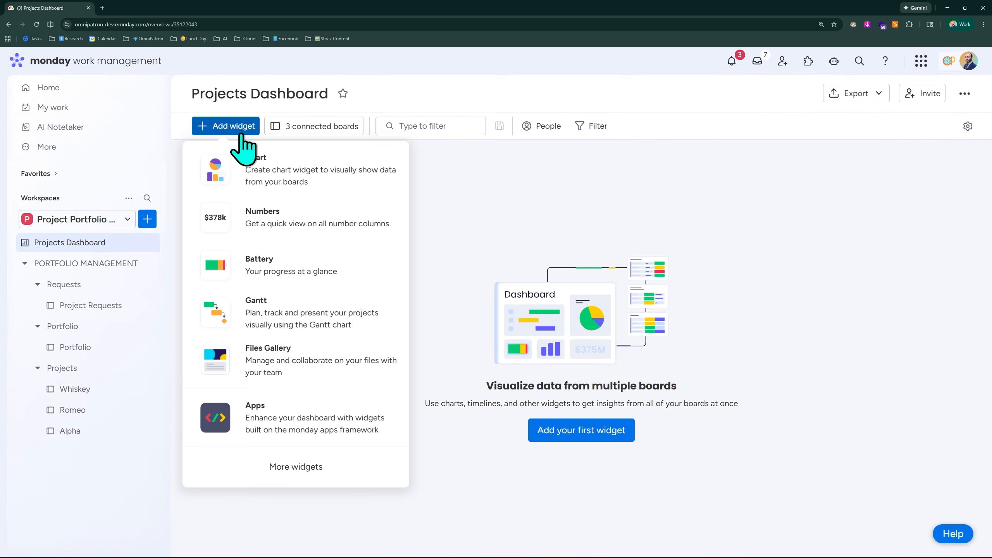
left_click(312, 481)
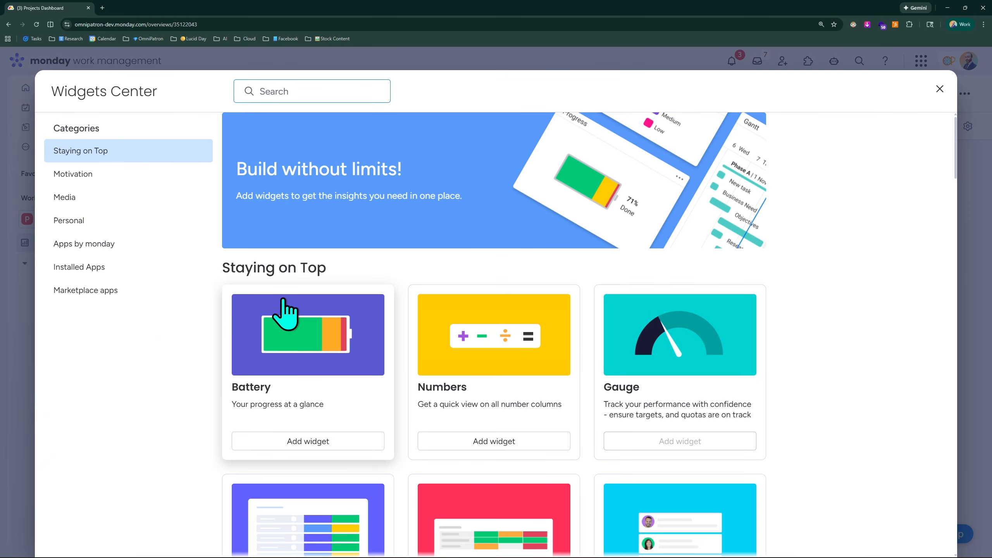
scroll(339, 310, "down", 3)
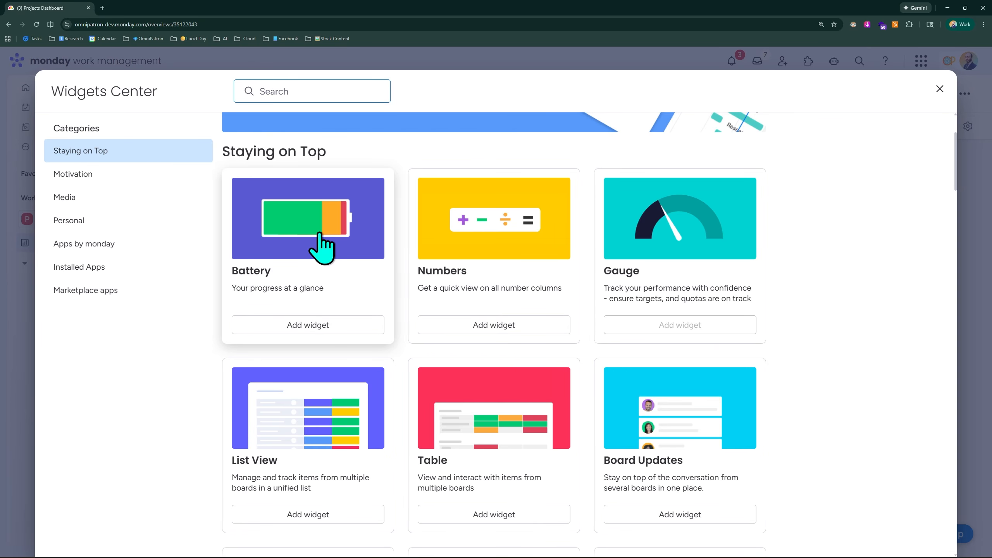
left_click(305, 328)
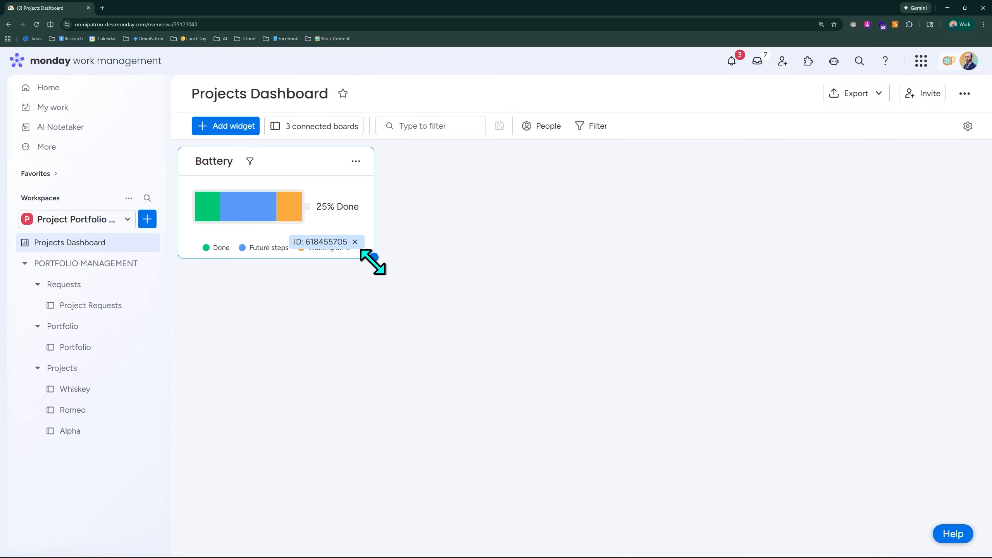
left_click_drag(372, 261, 620, 337)
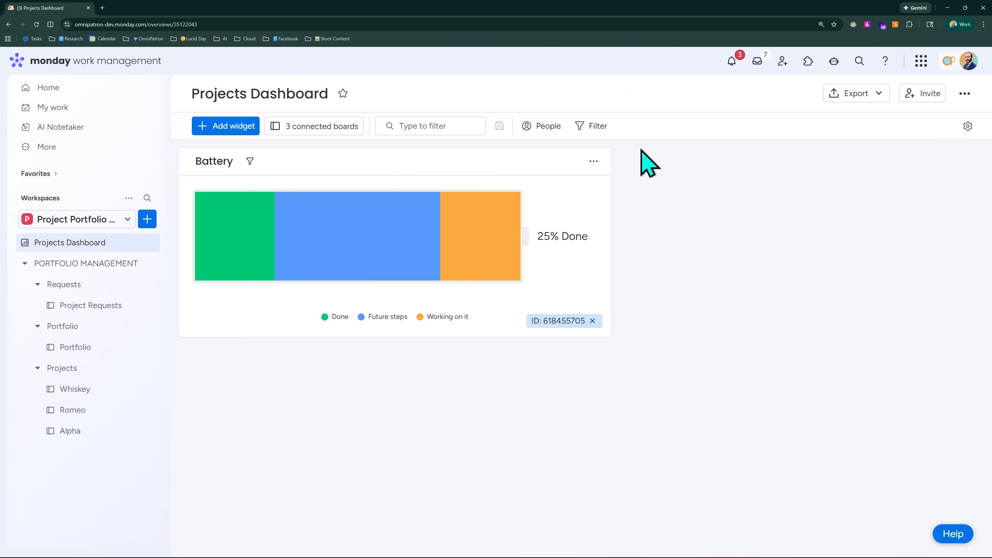
Set the Battery widget's status columns to be selected one by one for each board
left_click(593, 161)
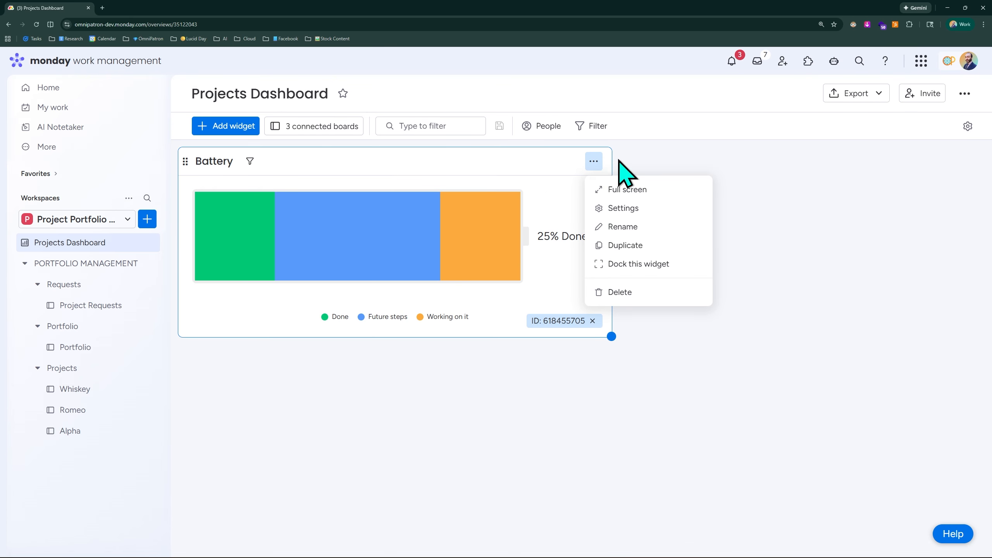
left_click(637, 208)
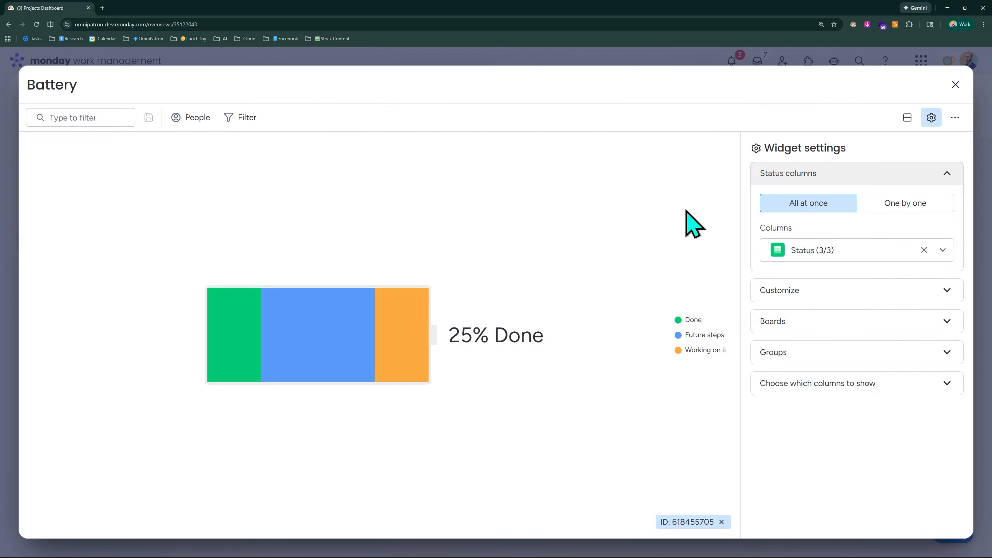
left_click(859, 254)
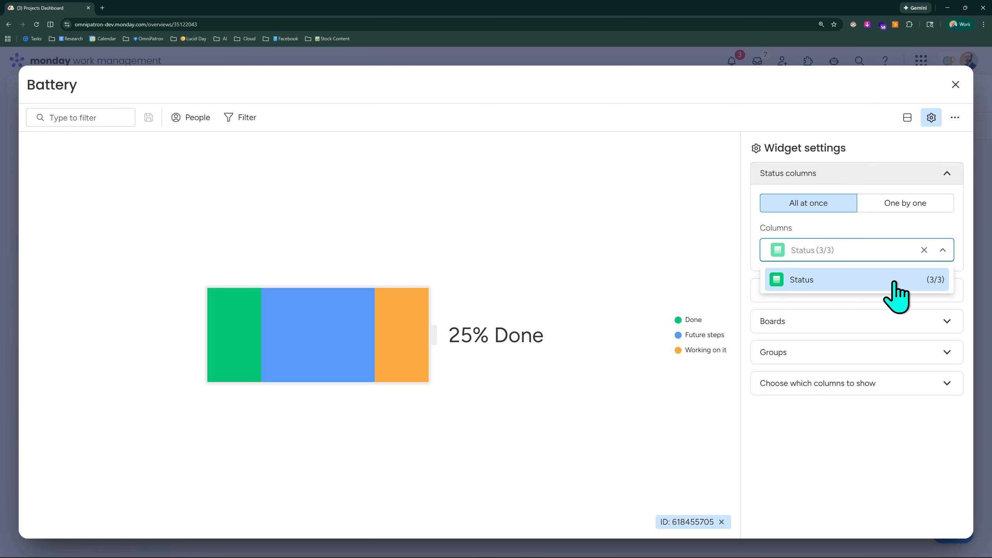
mouse_move(935, 279)
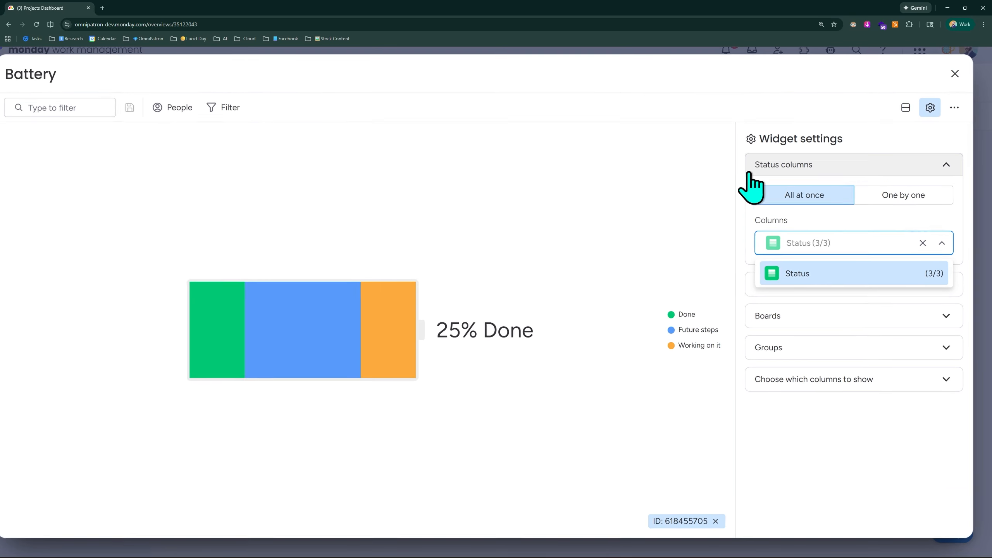
left_click(925, 207)
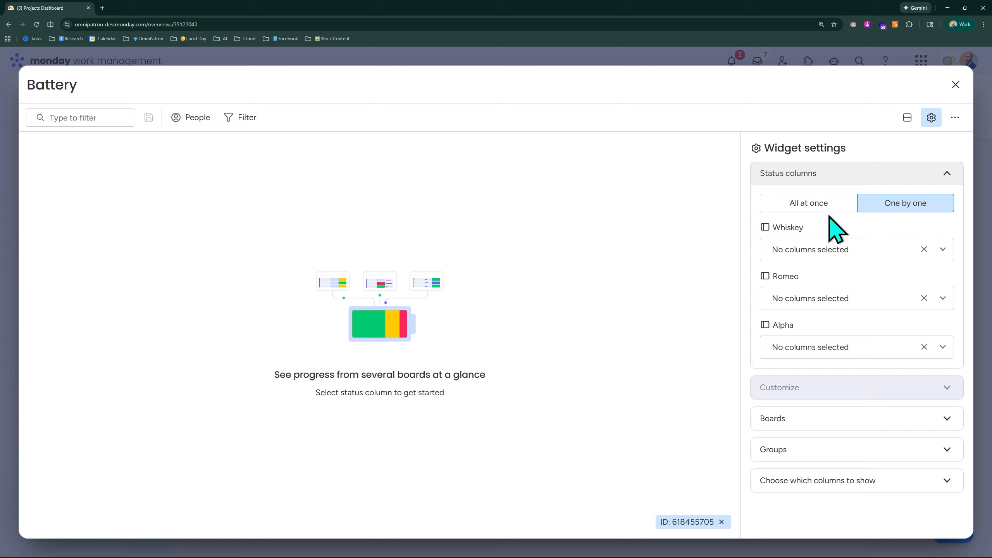
Choose the Status column for the Whiskey, Romeo and Alpha boards in the Battery widget settings
scroll(830, 217, "up", 5)
scroll(829, 219, "right", 3)
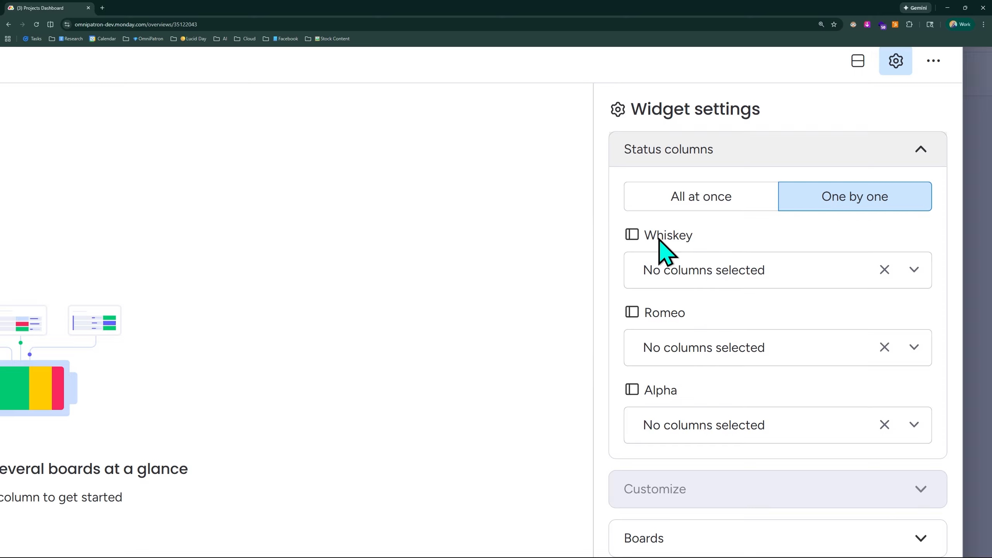
left_click(730, 282)
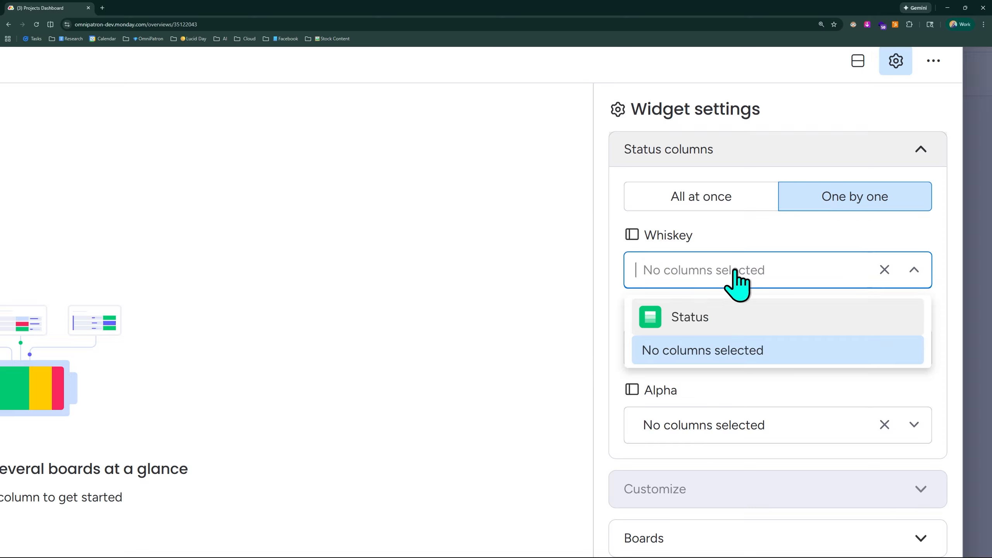
left_click(685, 327)
left_click(702, 348)
left_click(697, 394)
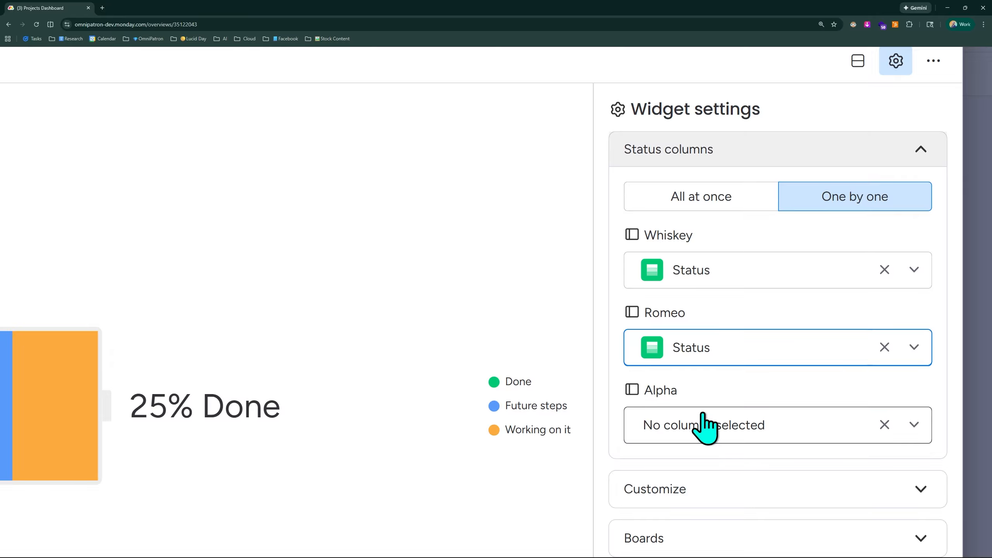
left_click(707, 428)
left_click(694, 467)
key("ctrl+minus")
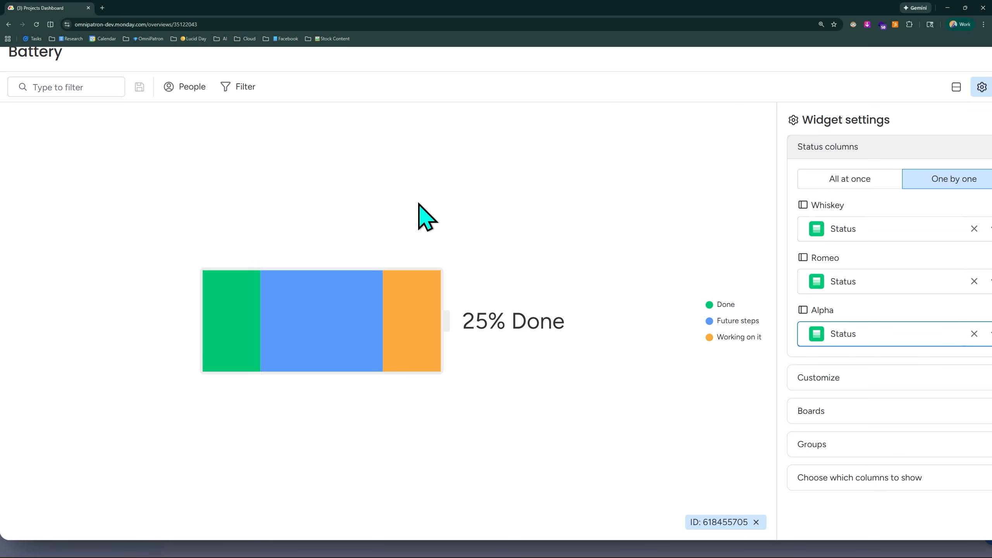
Examine the Battery chart's status segments and the widget's Customize and Boards settings
mouse_move(233, 330)
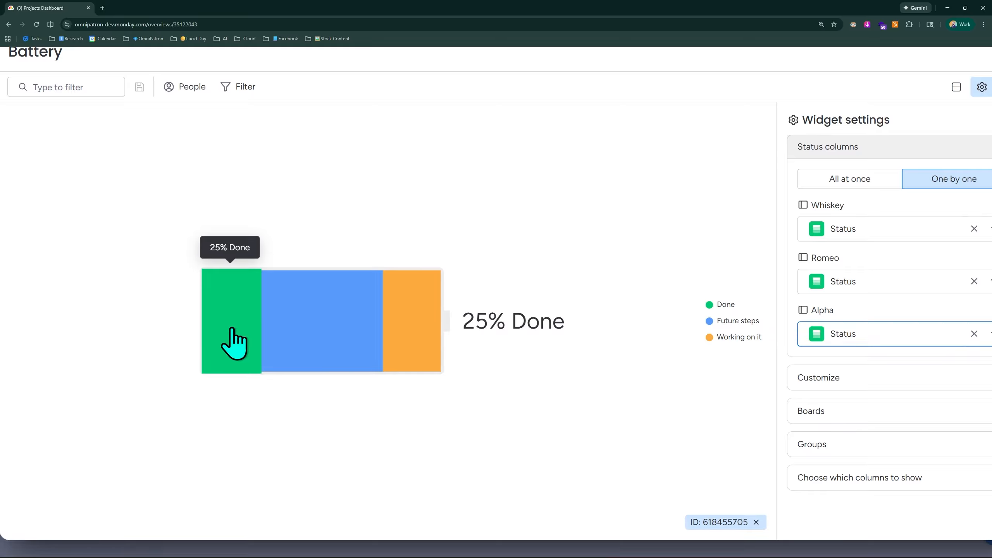
mouse_move(317, 339)
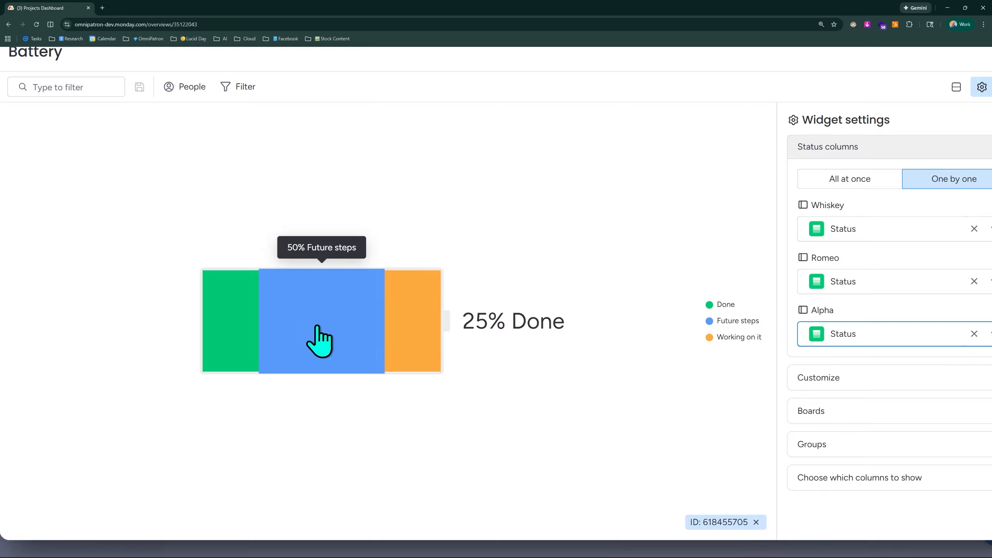
mouse_move(418, 325)
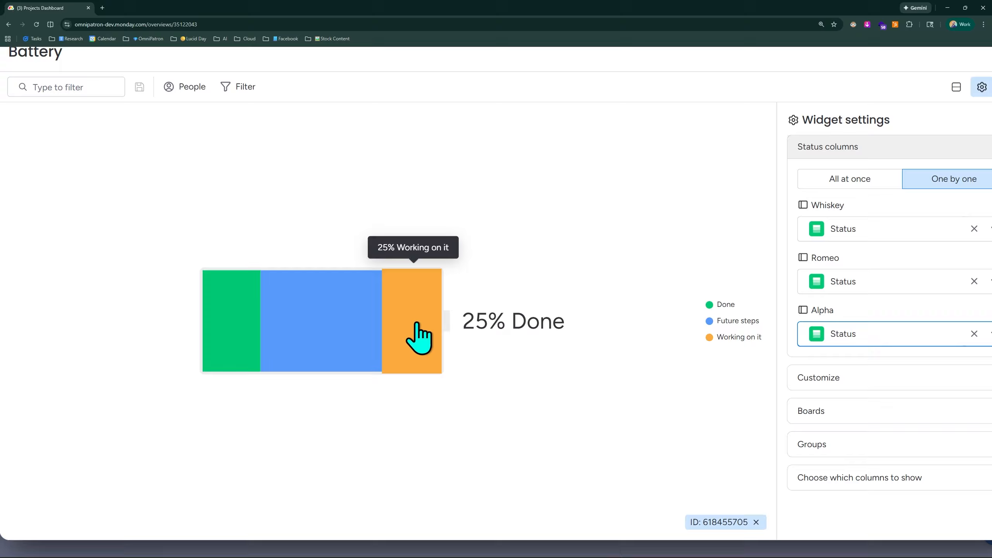
scroll(840, 277, "down", 2)
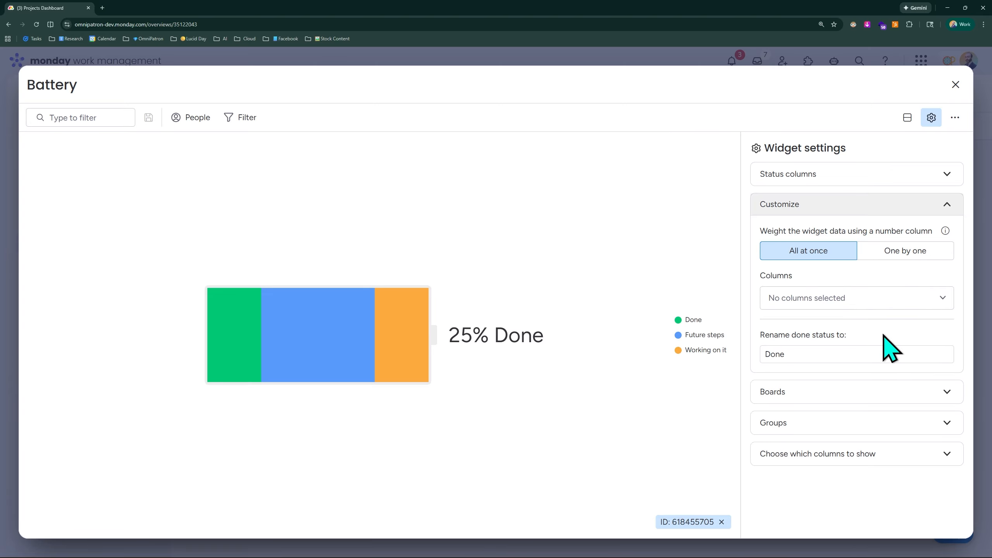
left_click(858, 396)
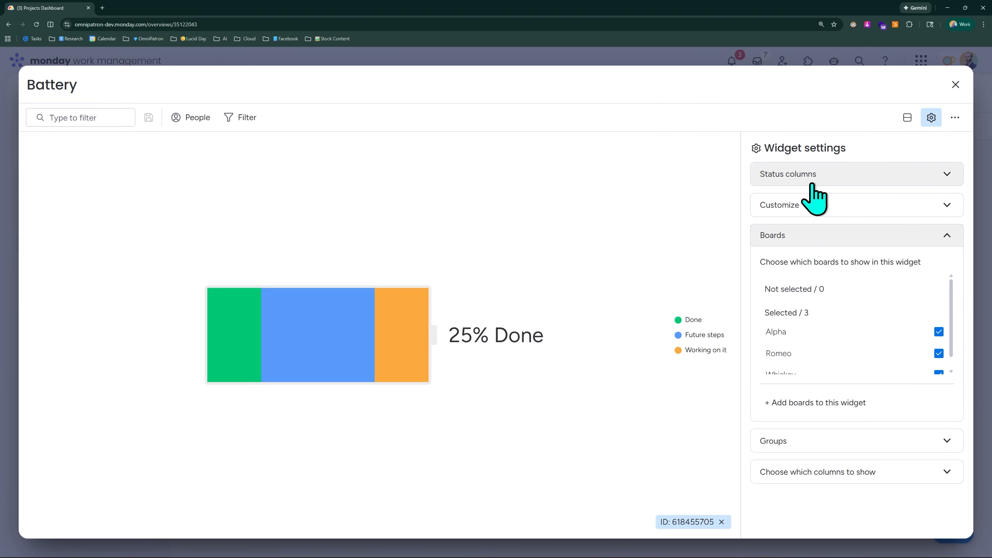
scroll(885, 314, "down", 1)
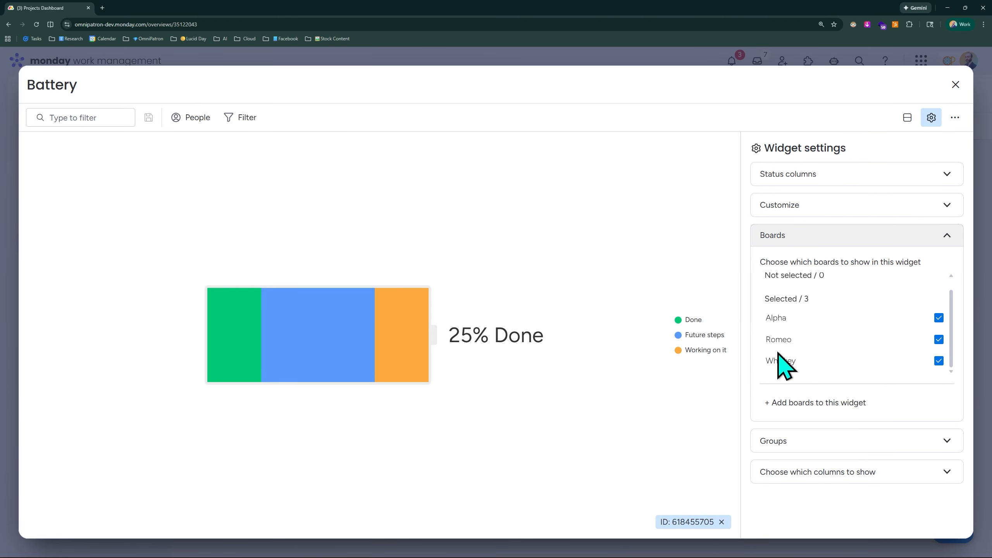
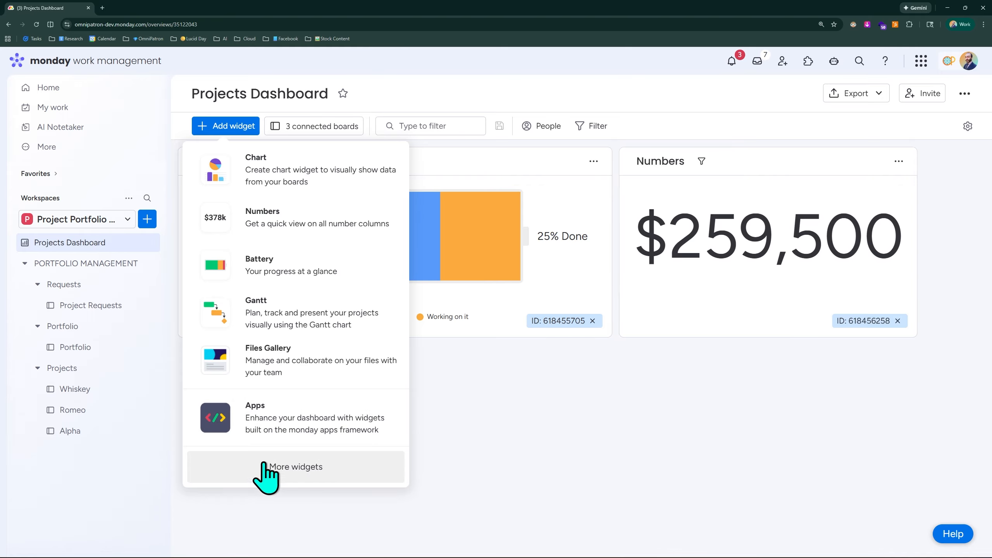
Check the Whiskey board's task table and add a Gantt widget to the Projects Dashboard from the Widgets Center
left_click(83, 390)
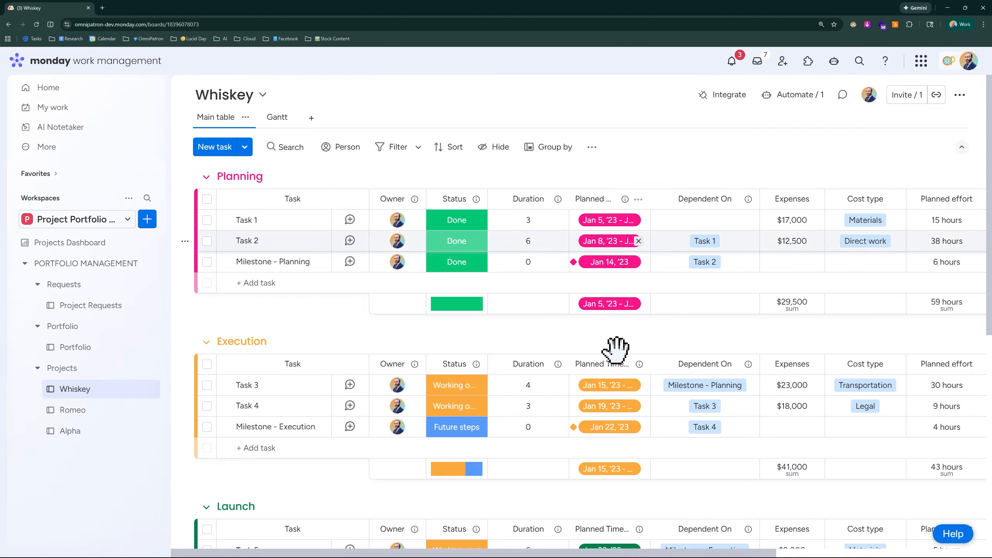
left_click(79, 243)
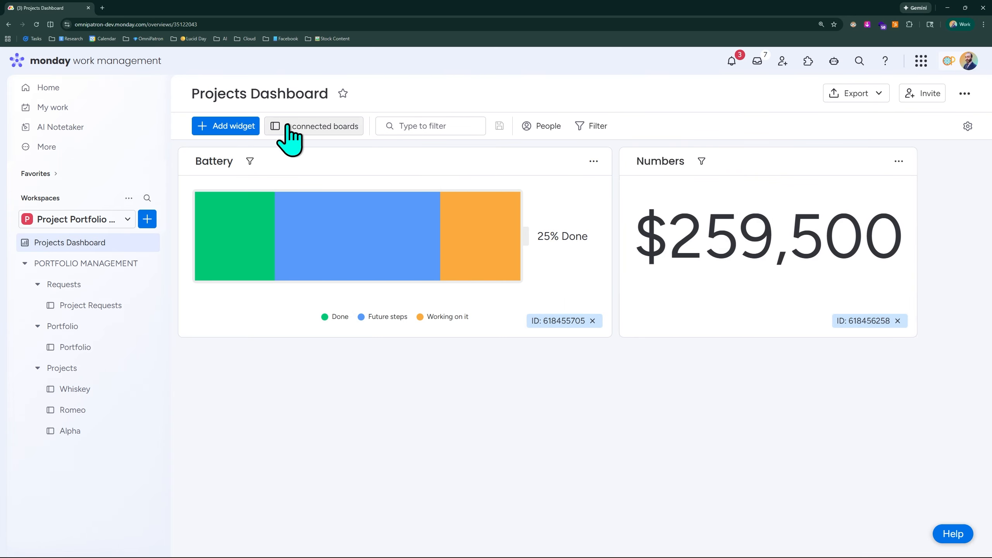
left_click(214, 129)
left_click(319, 471)
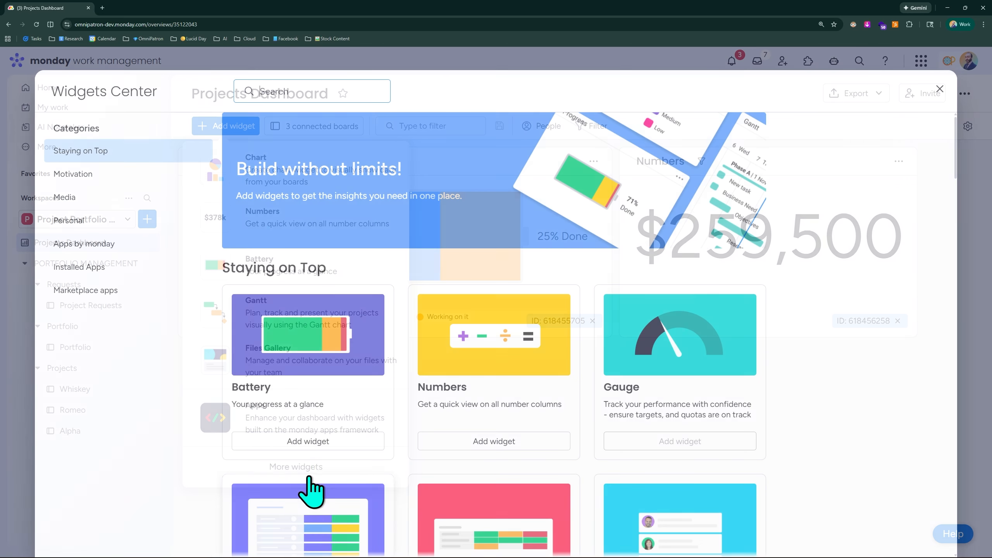
scroll(563, 297, "down", 3)
scroll(617, 324, "down", 2)
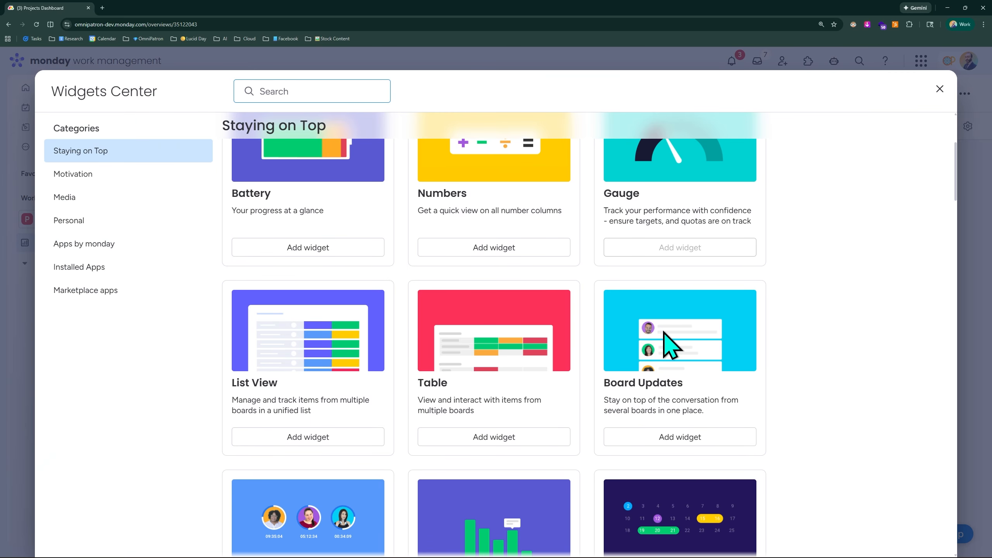
scroll(797, 257, "down", 4)
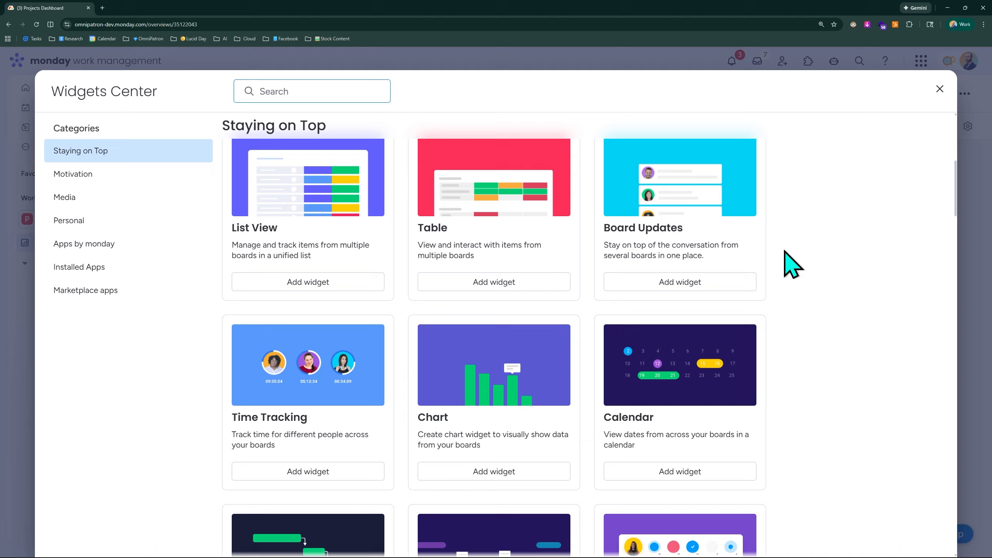
scroll(773, 261, "down", 2)
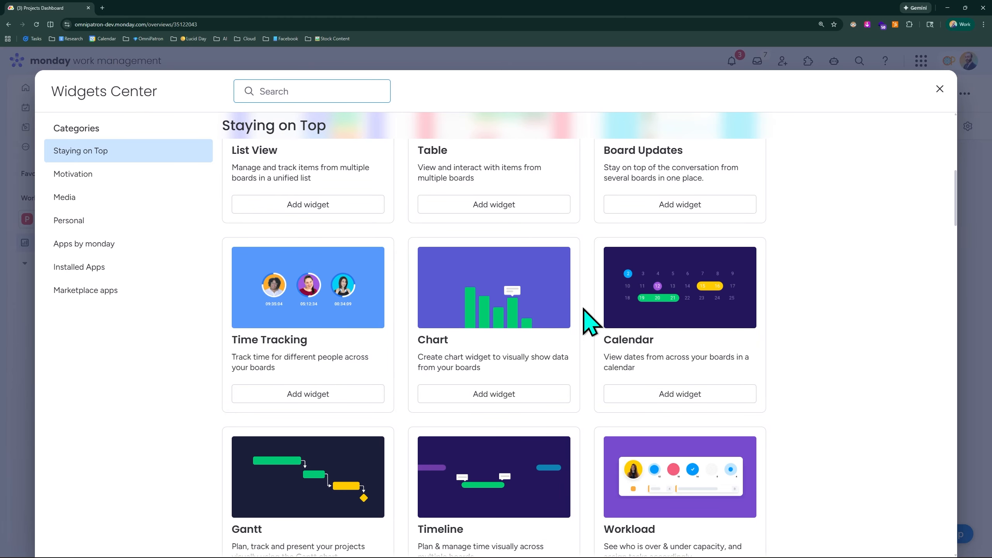
scroll(660, 293, "down", 2)
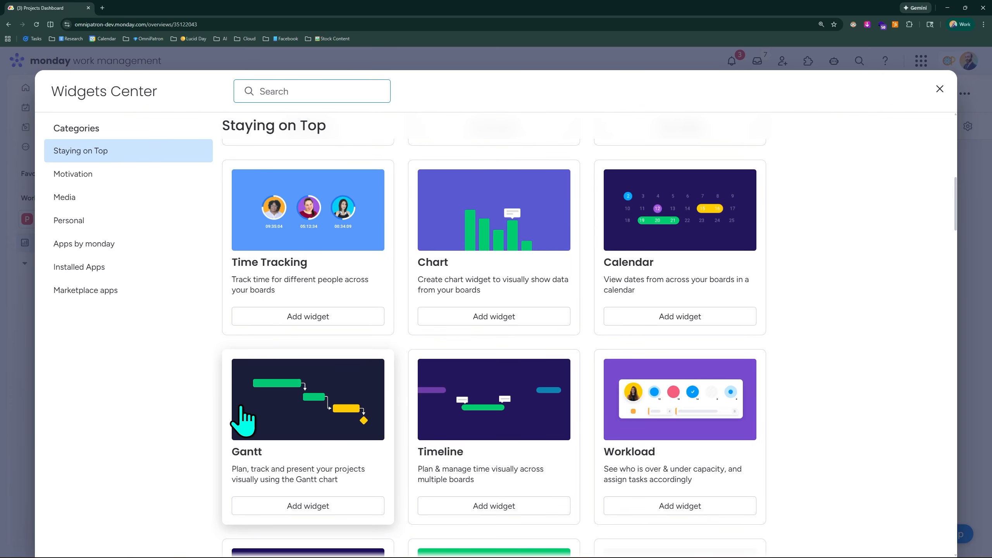
scroll(250, 411, "down", 3)
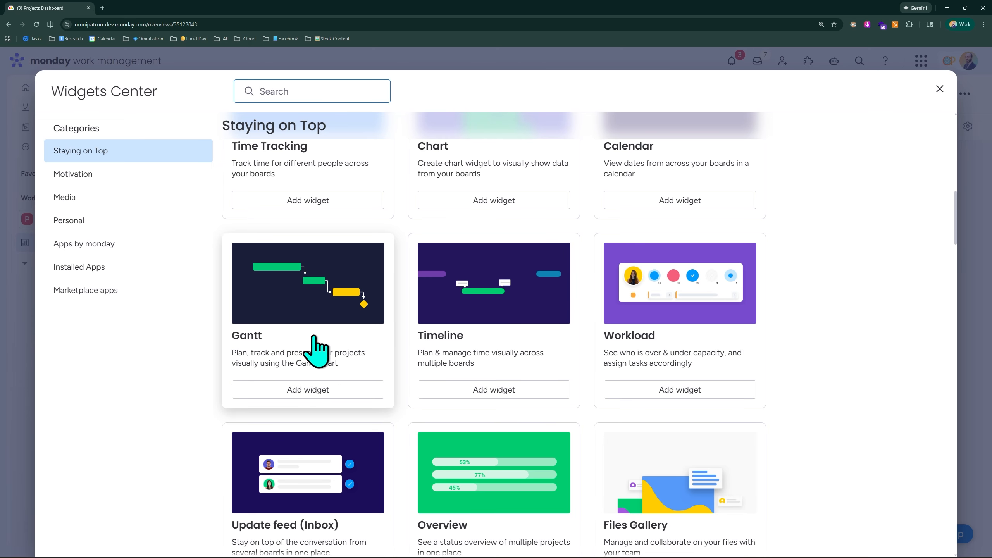
scroll(316, 348, "up", 2)
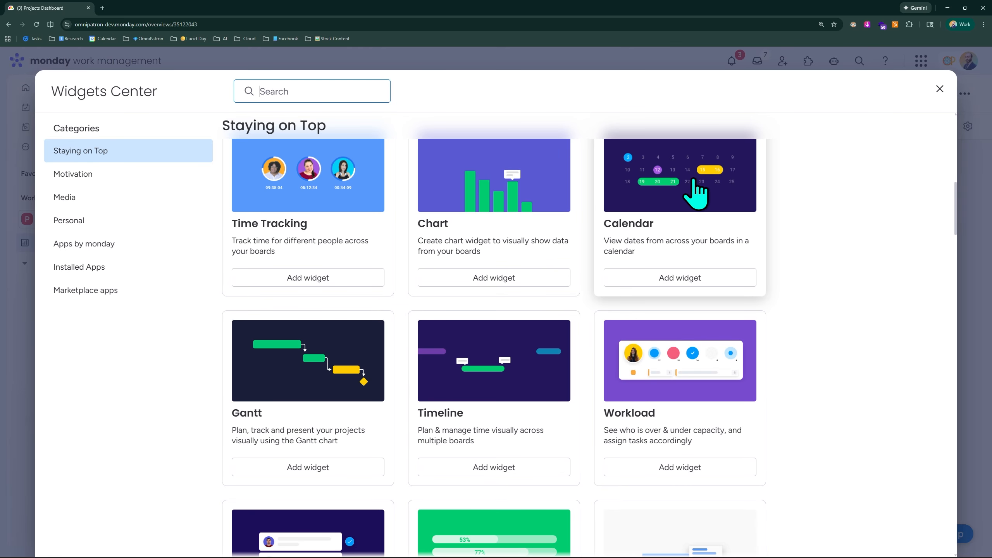
left_click(300, 467)
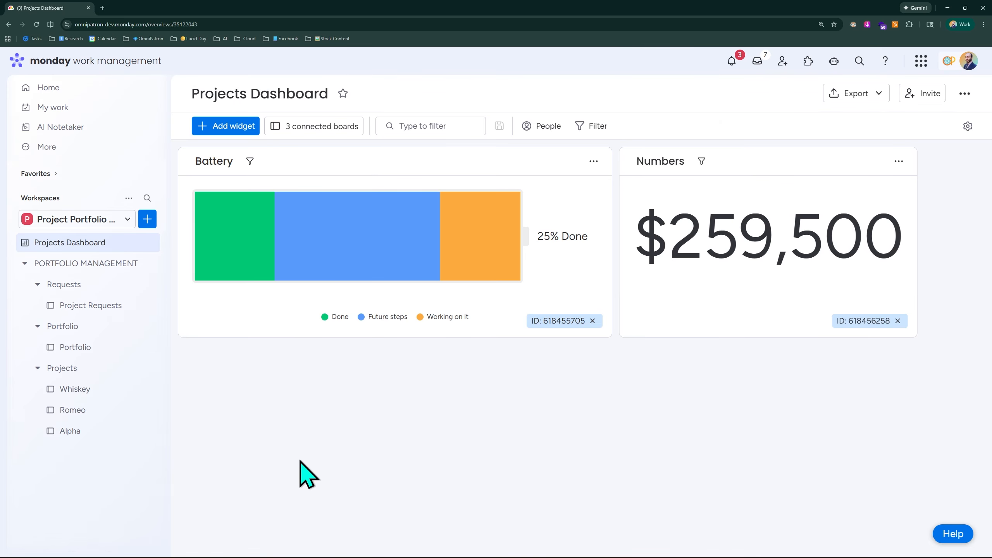
Delete the Battery and Numbers widgets so only the Gantt widget remains on the Projects Dashboard
scroll(324, 355, "down", 3)
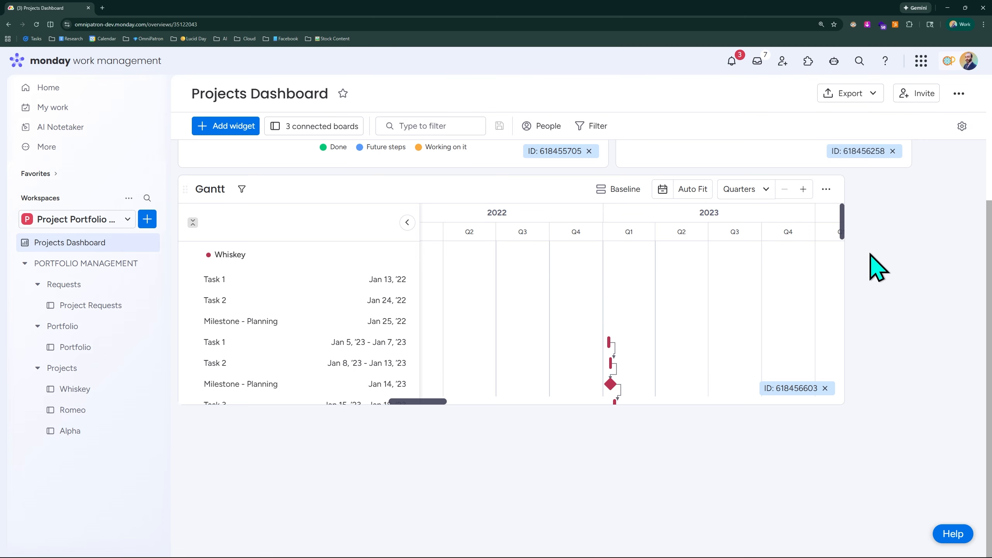
key("ctrl+minus")
key("ctrl+minus")
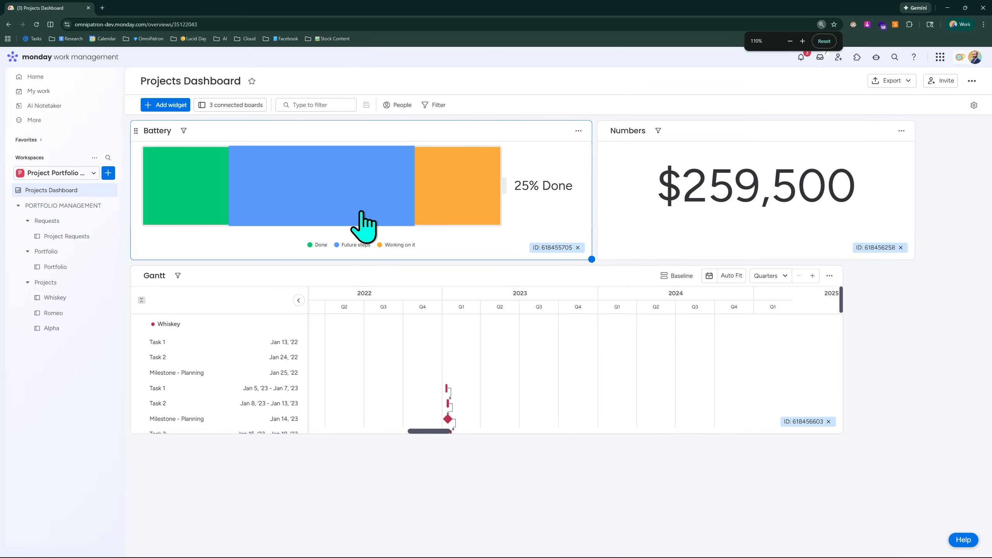
left_click(578, 131)
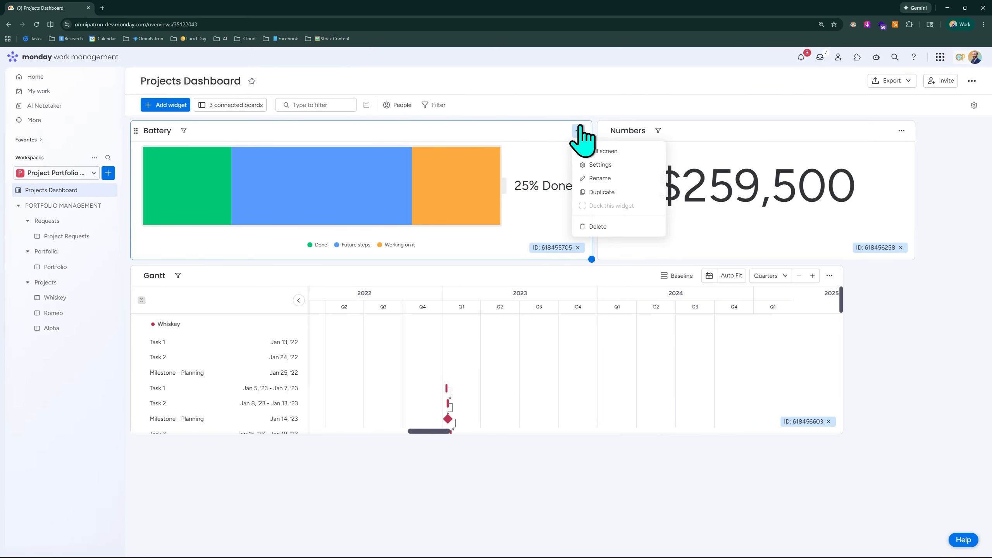
left_click(612, 227)
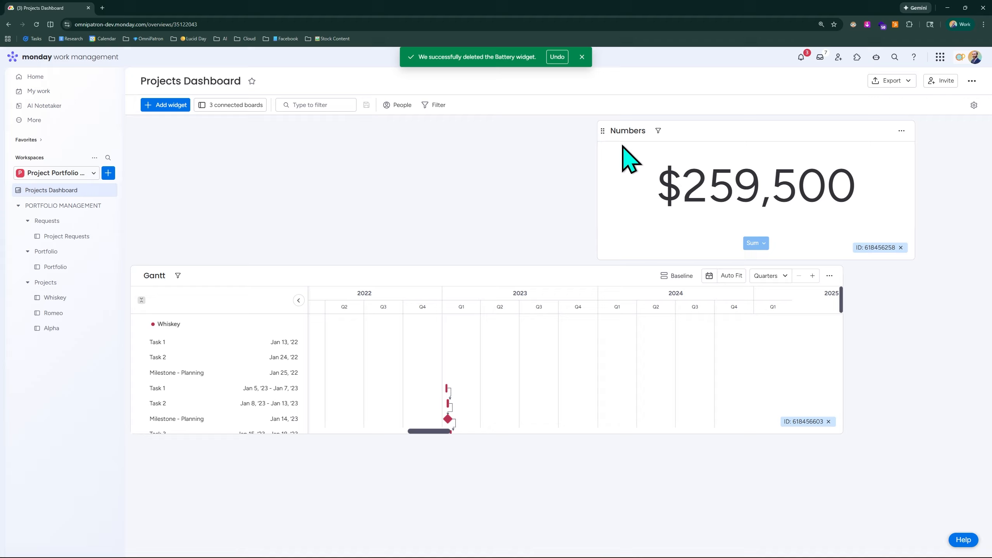
left_click(901, 132)
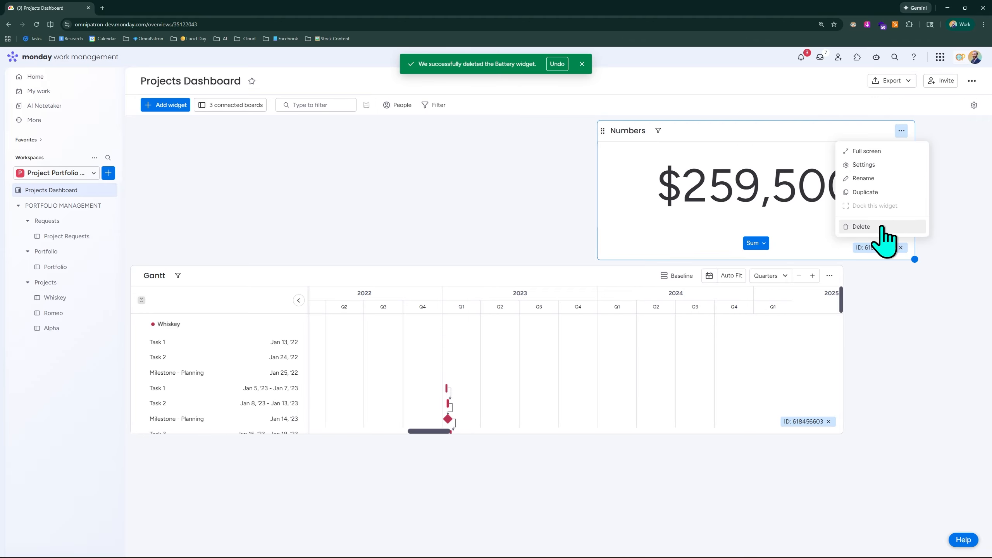
left_click(881, 226)
Dock the Gantt widget on the dashboard and auto-fit its timeline to the Whiskey, Romeo and Alpha tasks
left_click(829, 131)
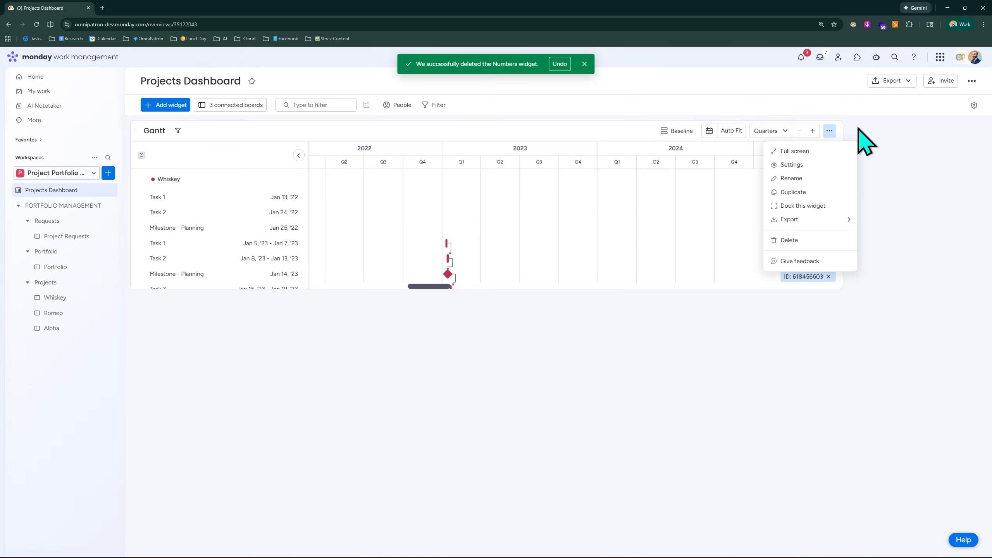
left_click(814, 205)
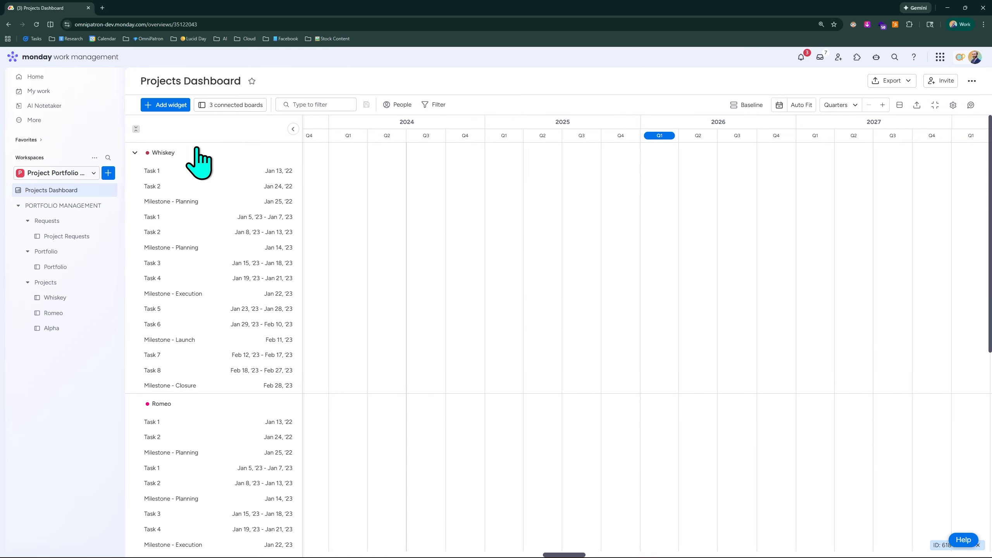
scroll(203, 273, "down", 4)
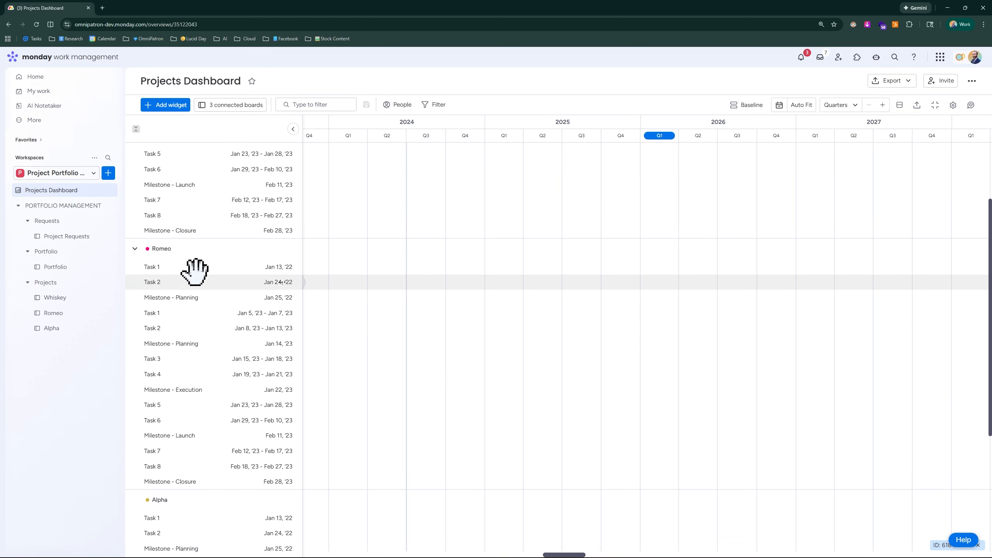
scroll(170, 287, "down", 3)
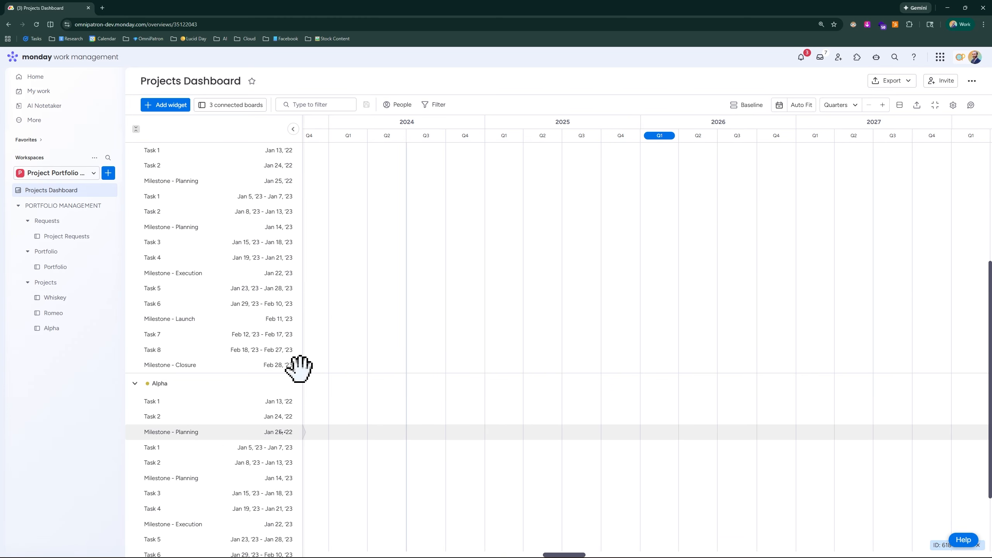
left_click(802, 104)
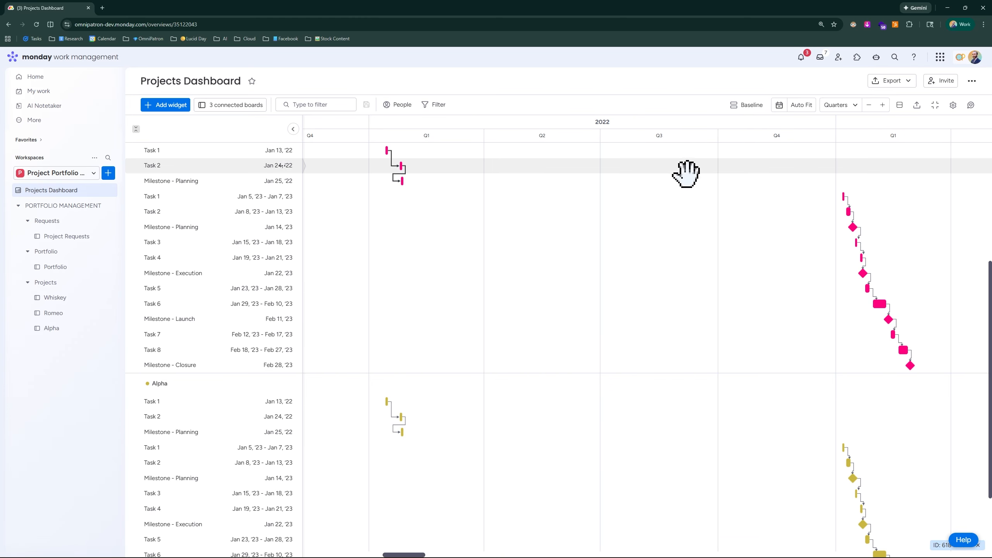
scroll(735, 227, "up", 4)
scroll(738, 213, "up", 3)
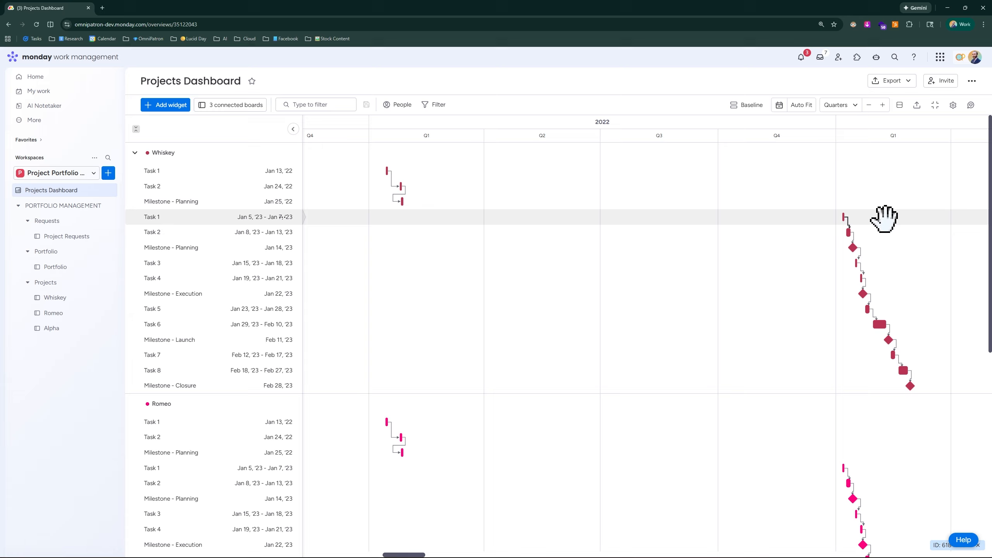
scroll(696, 179, "down", 10)
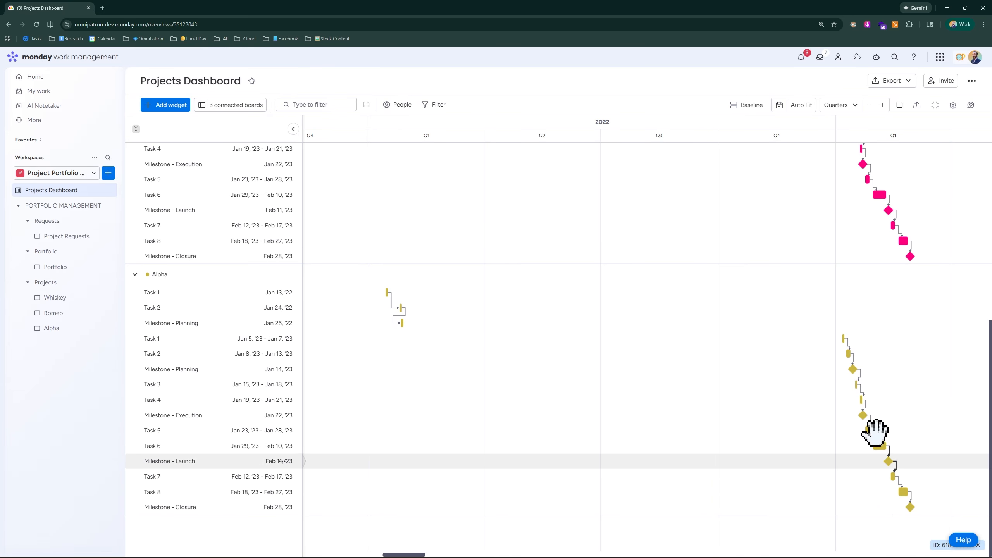
scroll(844, 266, "up", 6)
scroll(843, 246, "up", 4)
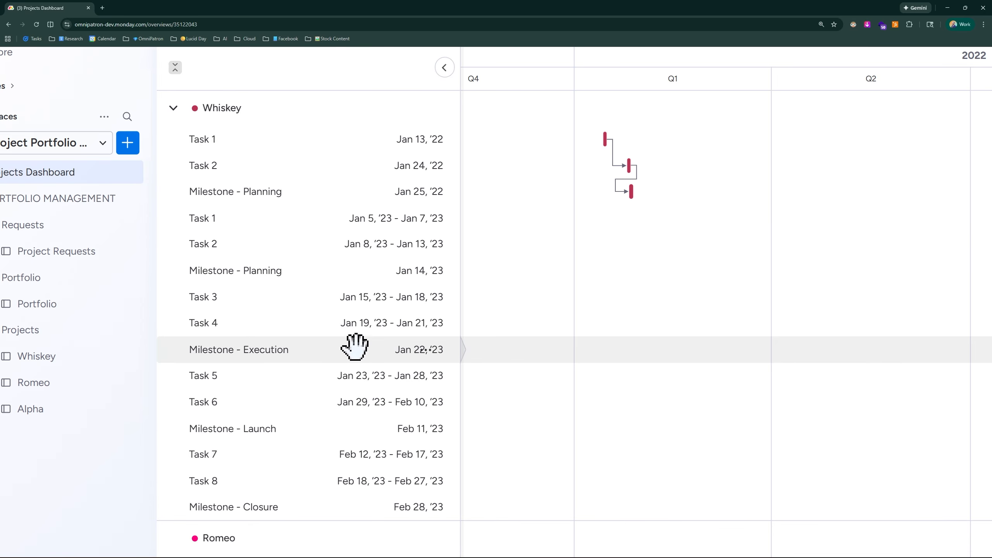
Widen the Planned Timeline column on the Whiskey board until the full date ranges fit in the cells
left_click(39, 332)
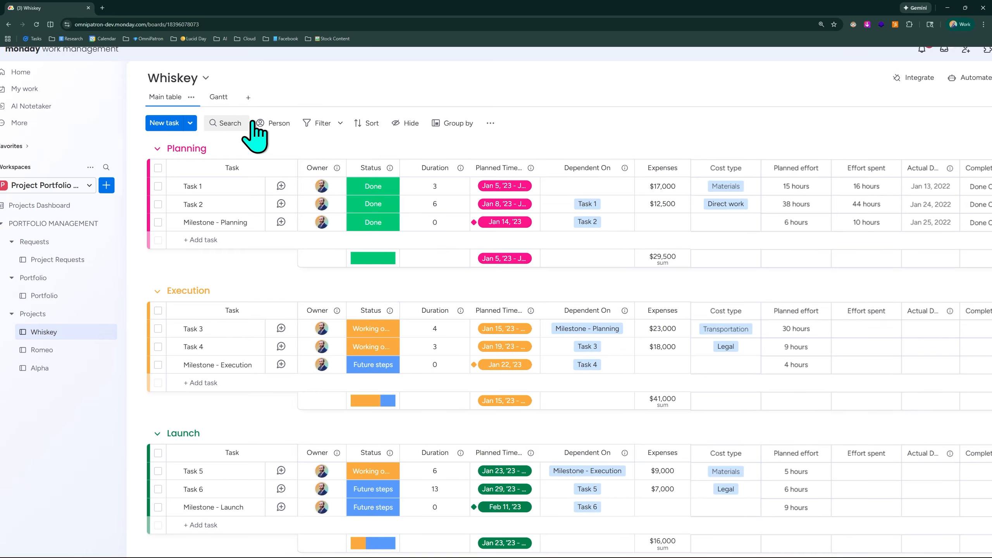
scroll(533, 154, "down", 2)
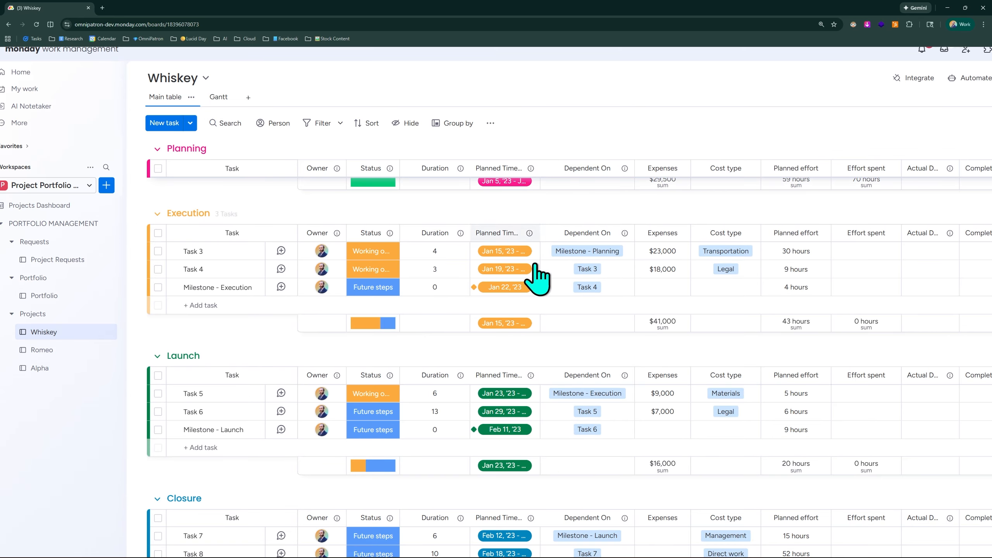
scroll(536, 274, "down", 3)
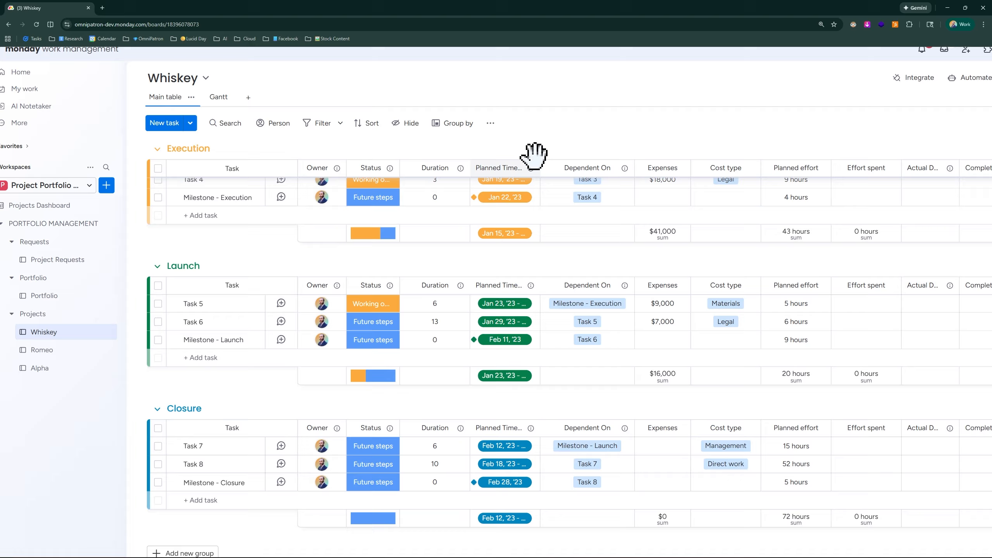
left_click_drag(541, 169, 598, 169)
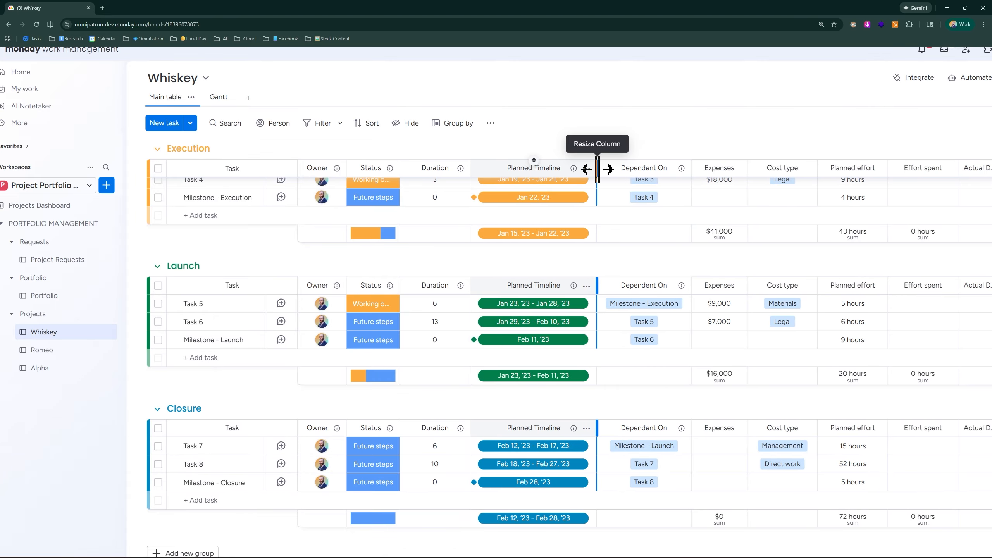
scroll(594, 271, "up", 1)
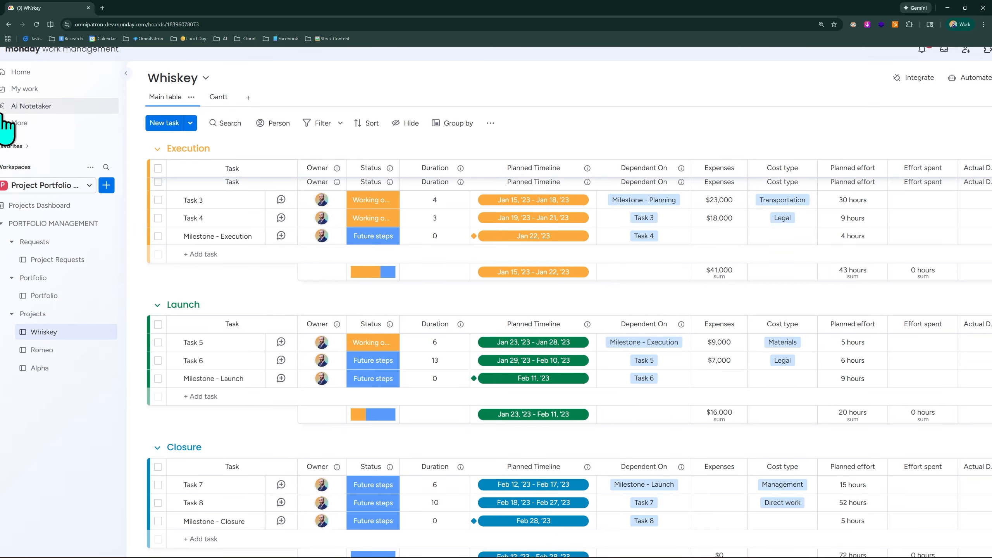
scroll(137, 137, "up", 4)
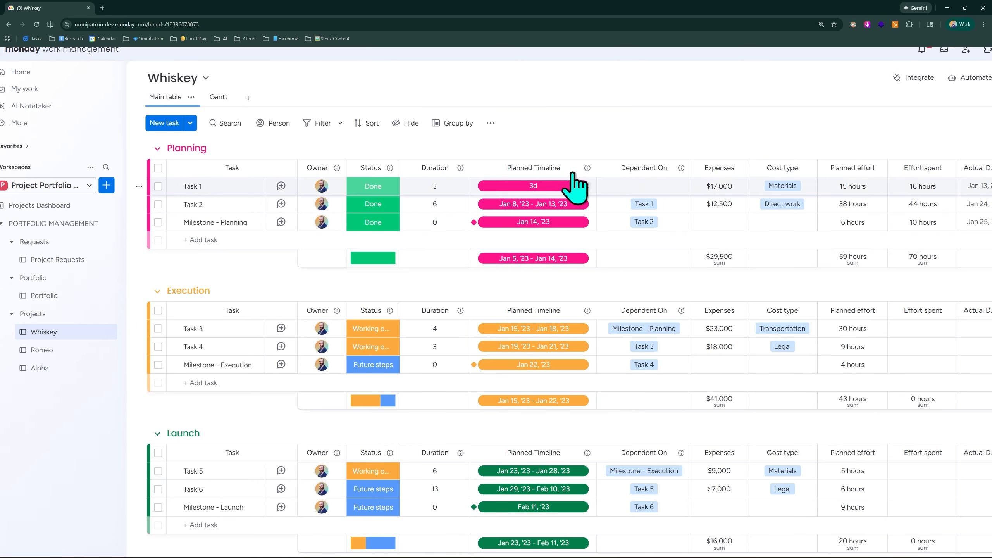
scroll(552, 53, "up", 3)
scroll(551, 53, "down", 3)
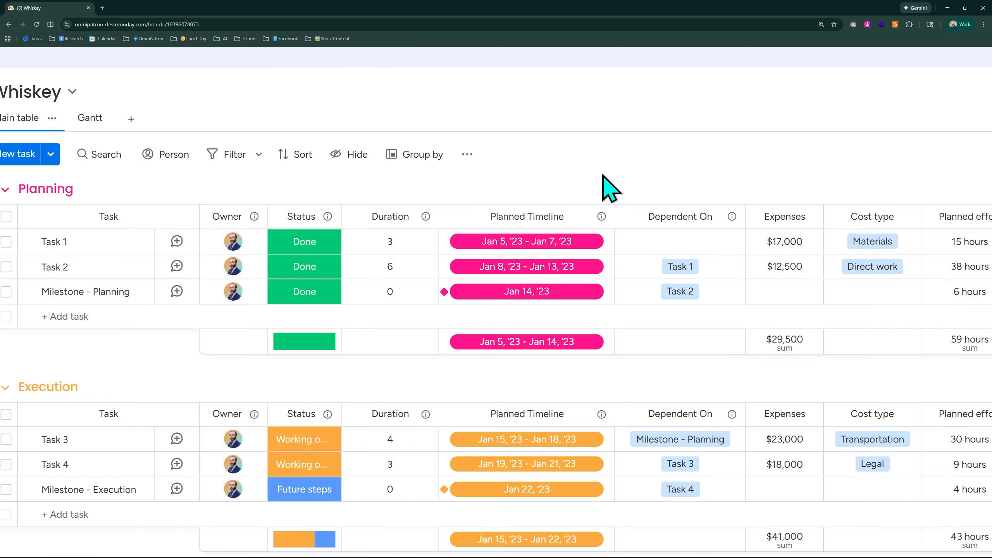
Review the Whiskey board's Planned Timeline column settings, including the week number, milestone, weekend and calendar sync options
left_click(600, 217)
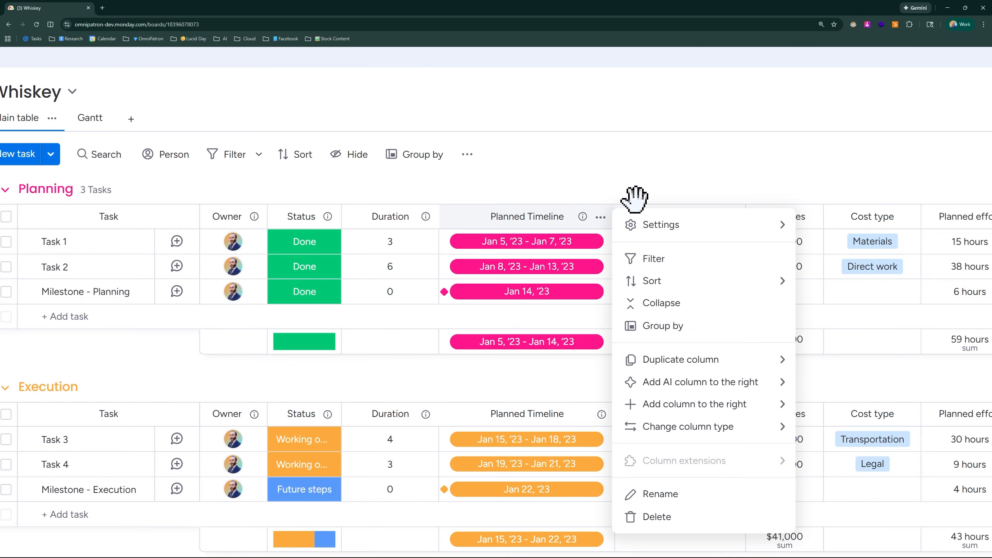
mouse_move(687, 234)
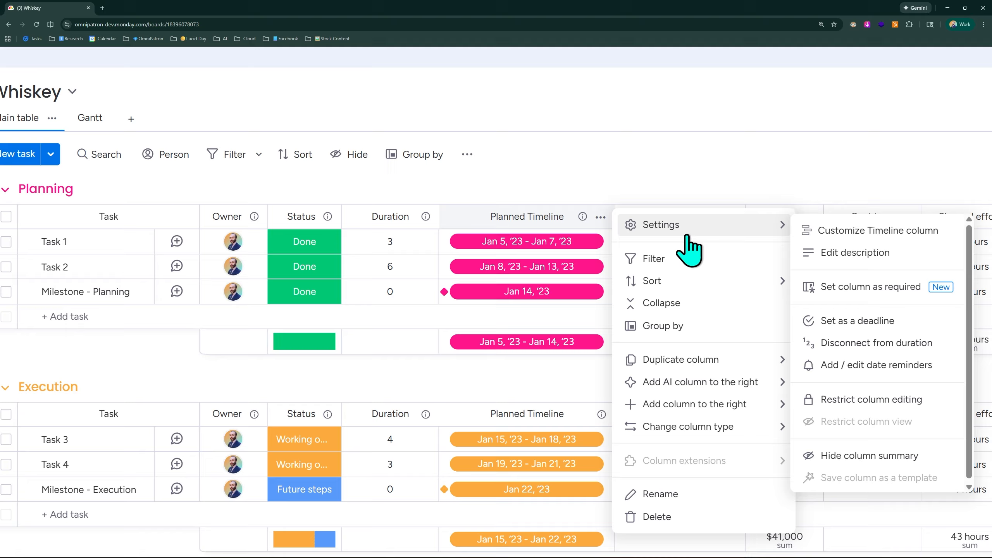
left_click(832, 231)
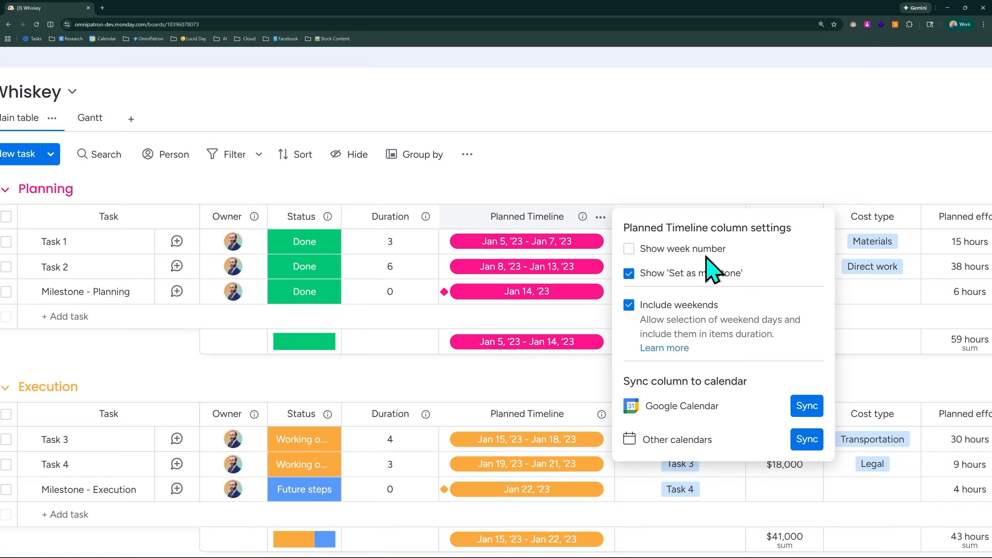
left_click(647, 170)
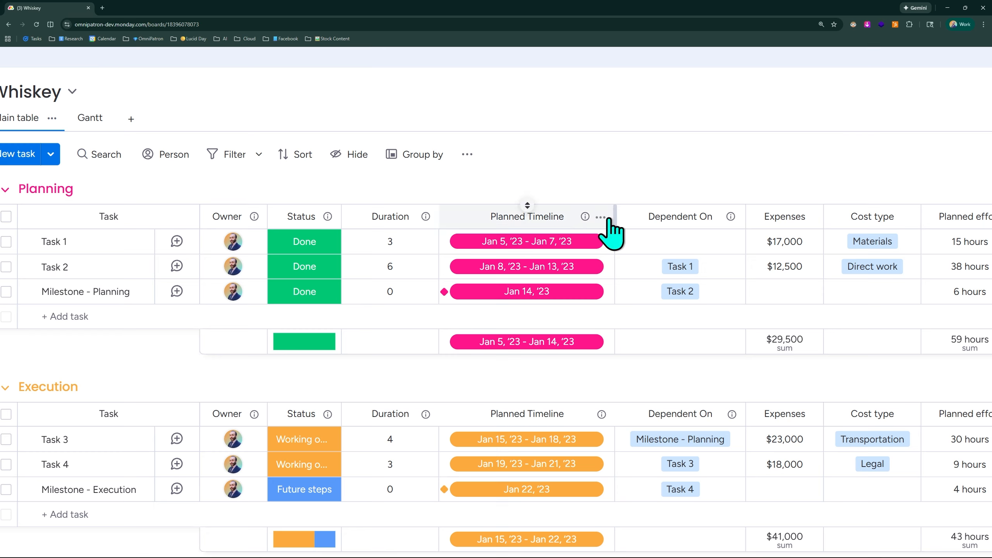
left_click(602, 218)
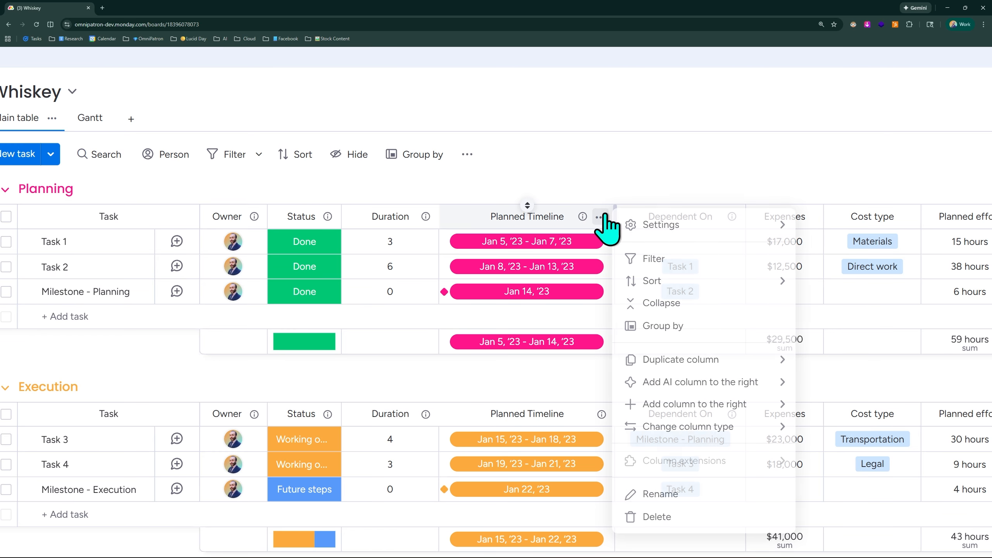
mouse_move(641, 224)
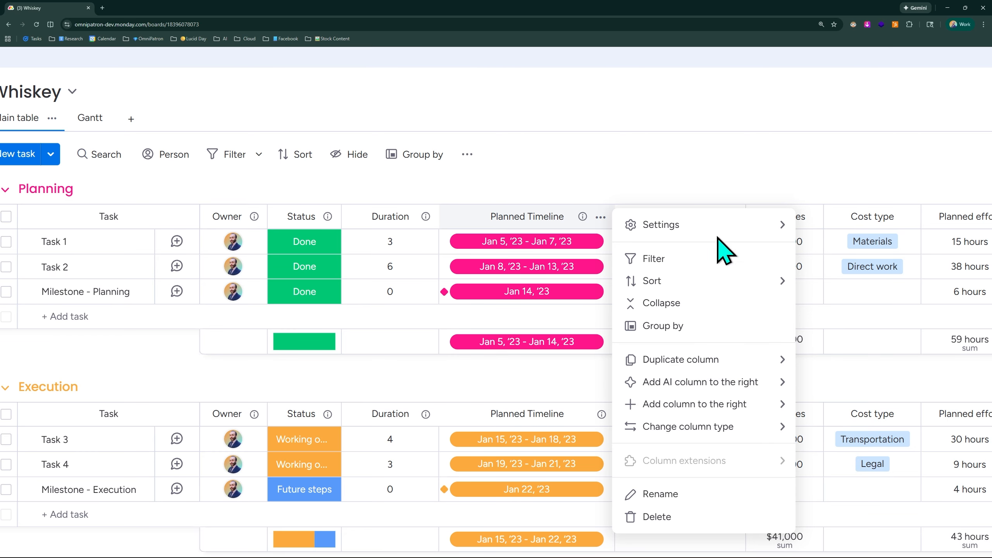
mouse_move(718, 237)
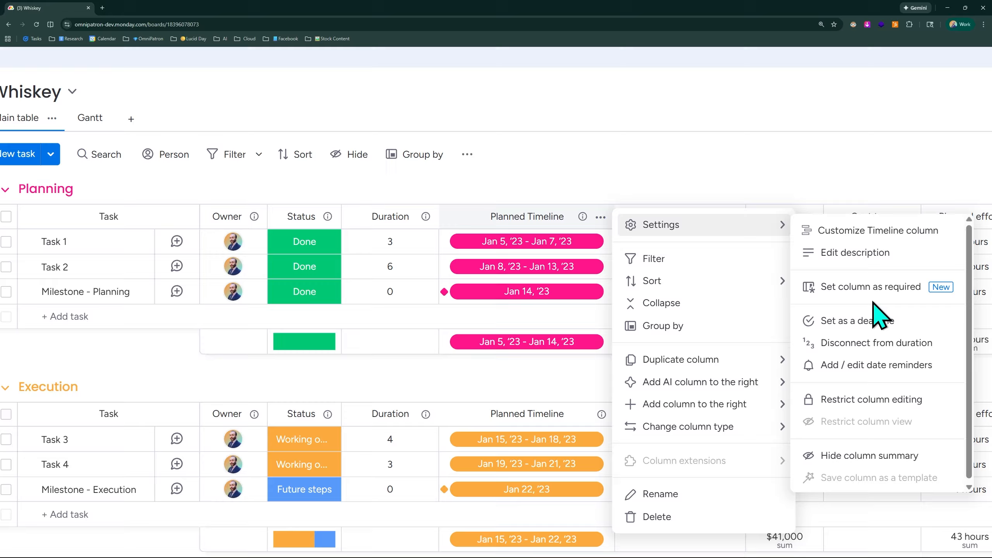
left_click(870, 228)
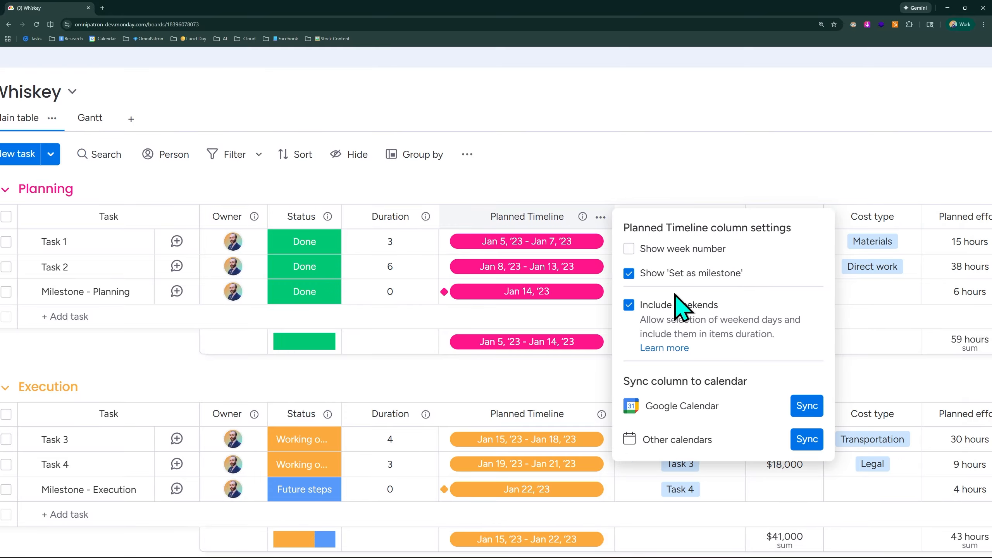
left_click(641, 182)
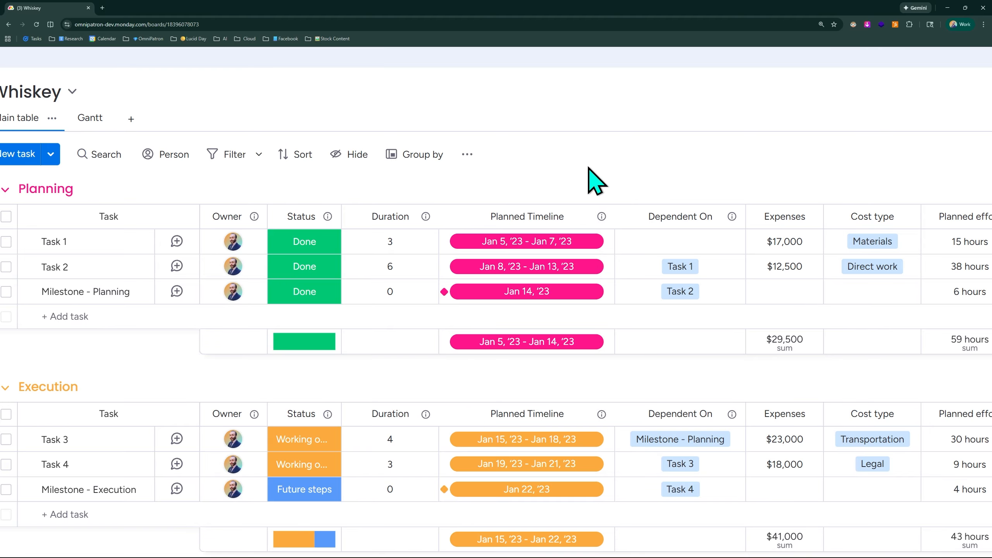
Return to the Projects Dashboard, auto-fit the Gantt timeline and set its time scale to Weeks
scroll(199, 75, "left", 6)
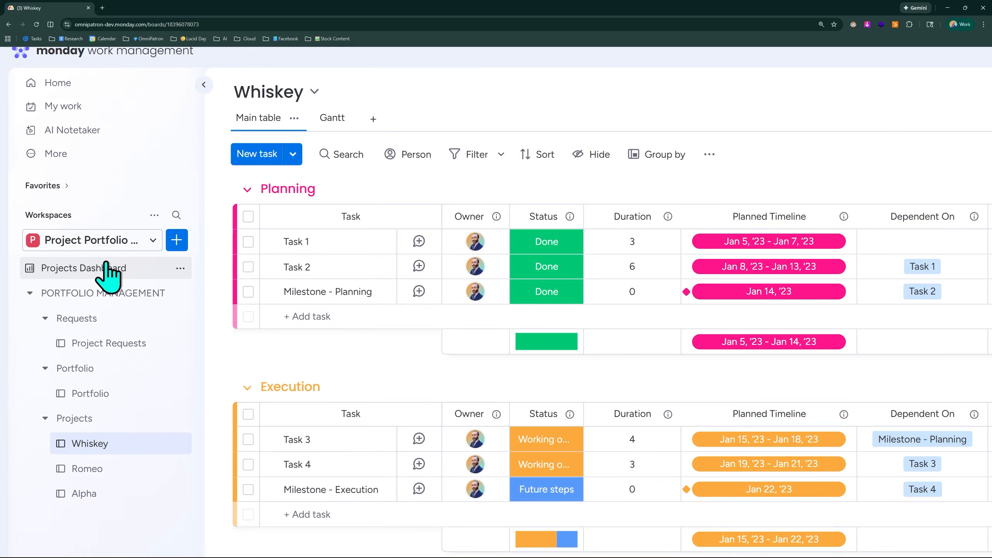
left_click(103, 270)
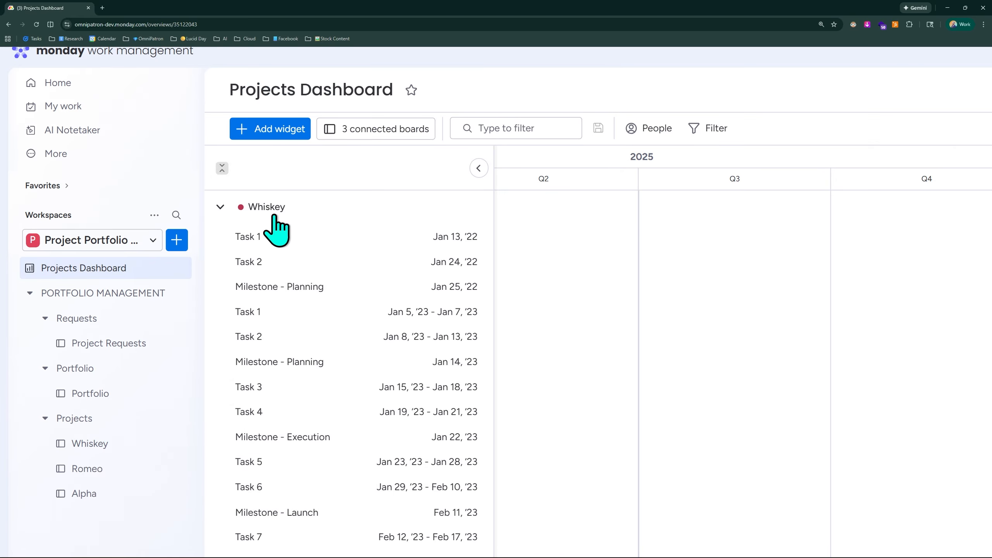
scroll(404, 221, "right", 2)
scroll(746, 268, "right", 5)
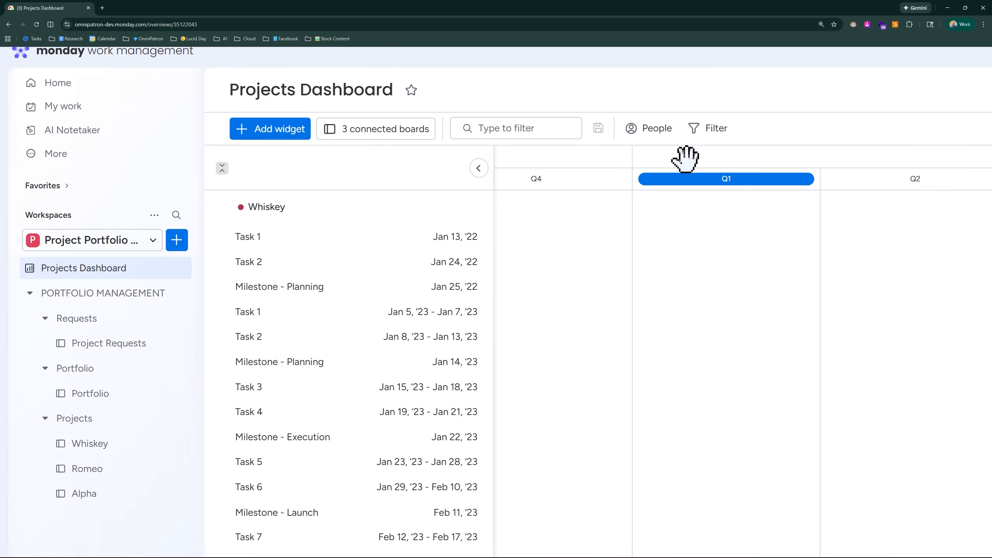
scroll(853, 65, "down", 5)
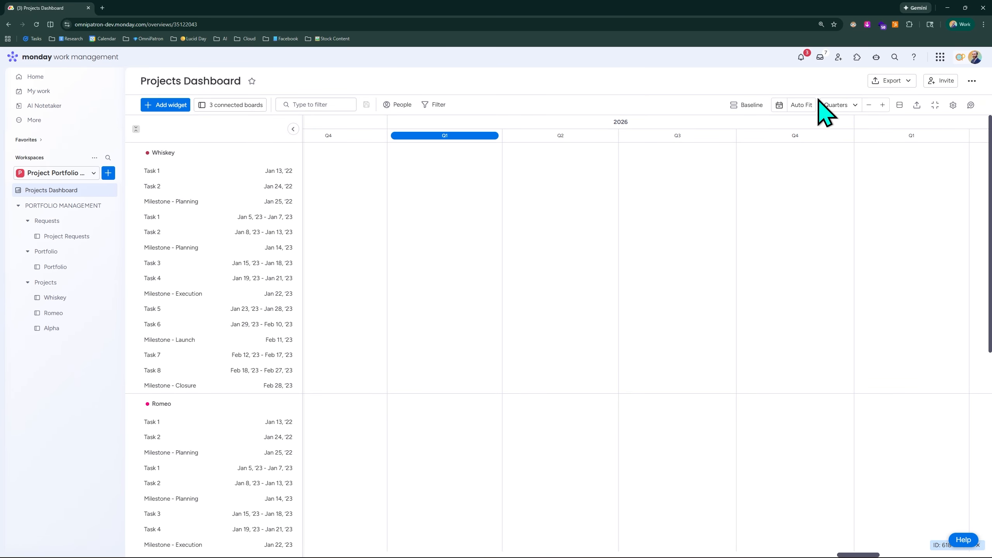
left_click(804, 107)
scroll(808, 213, "right", 3)
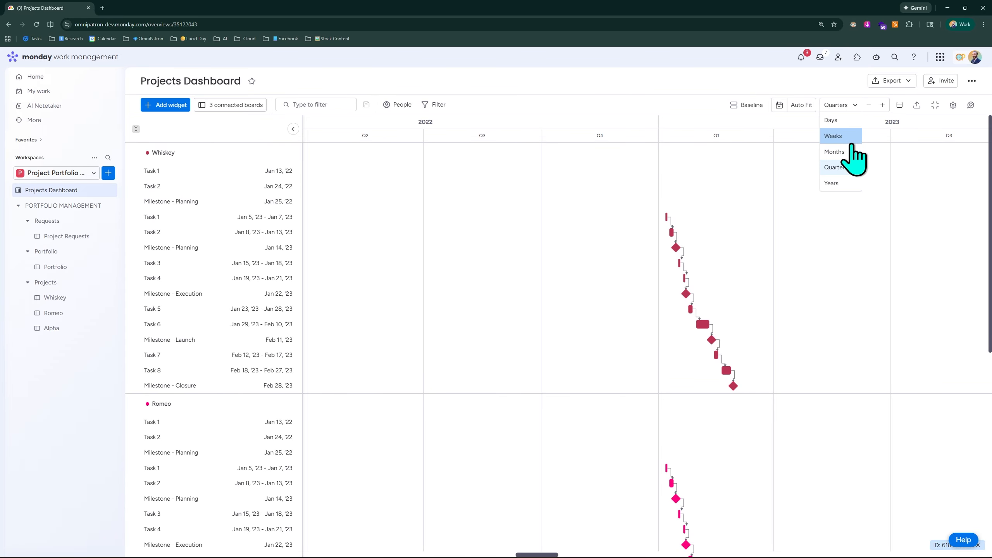
left_click(847, 153)
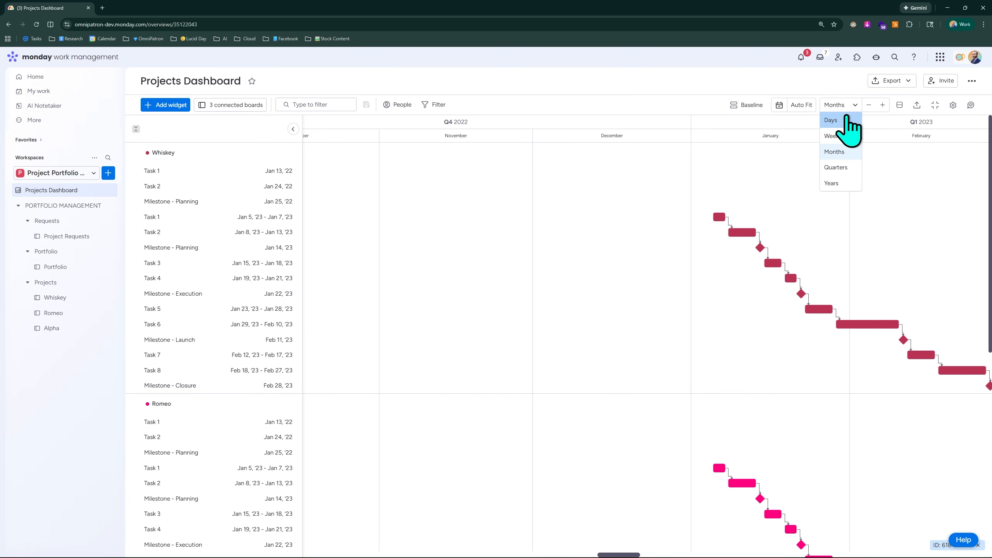
left_click(843, 136)
scroll(731, 211, "right", 10)
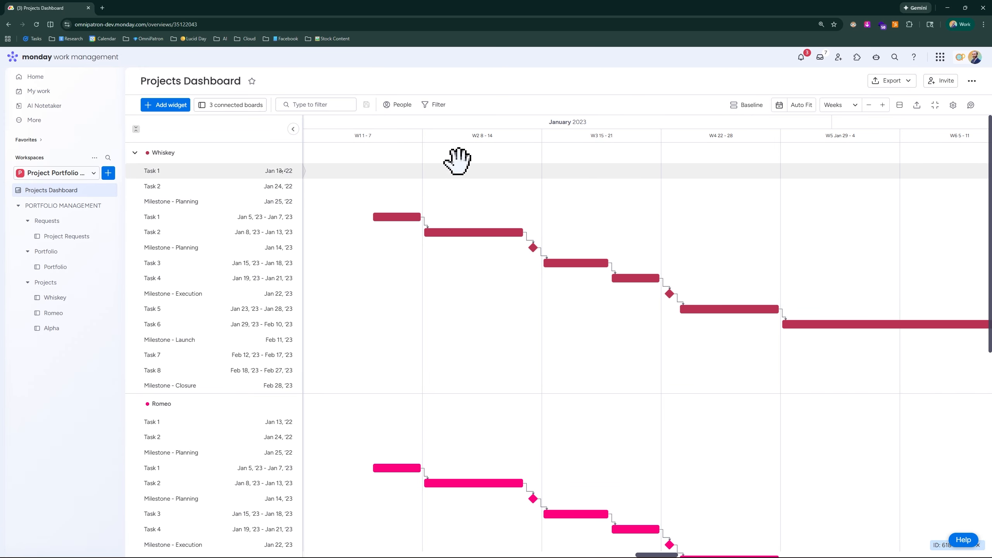
Examine the Whiskey, Romeo and Alpha task bars and milestones across the dashboard's Gantt chart
scroll(466, 81, "up", 5)
scroll(467, 60, "left", 1)
scroll(467, 60, "left", 3)
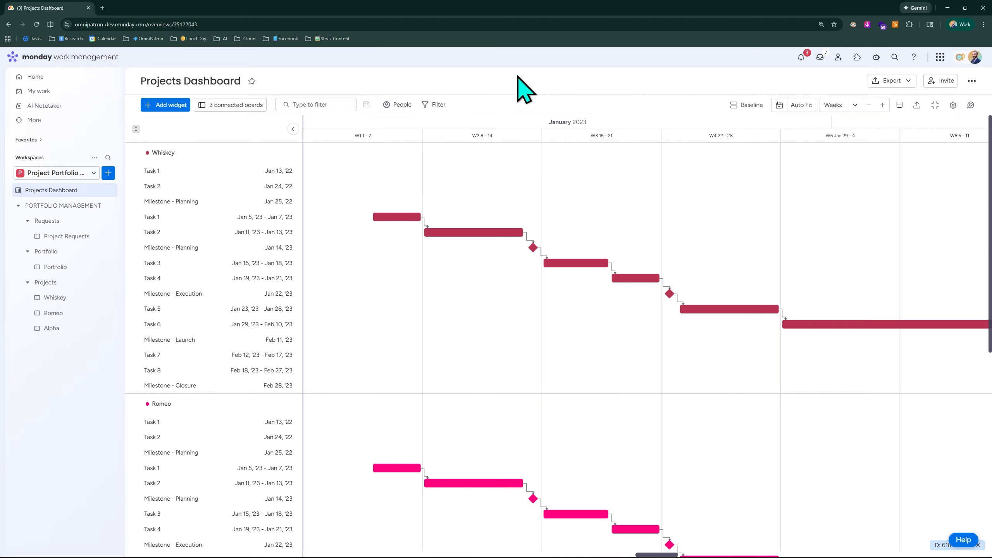
scroll(168, 254, "down", 3)
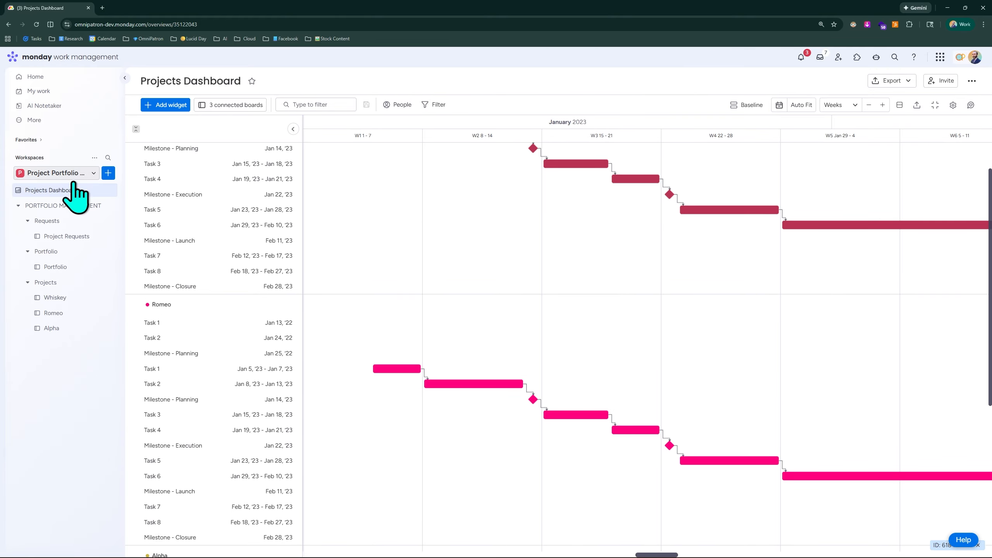
scroll(395, 384, "down", 5)
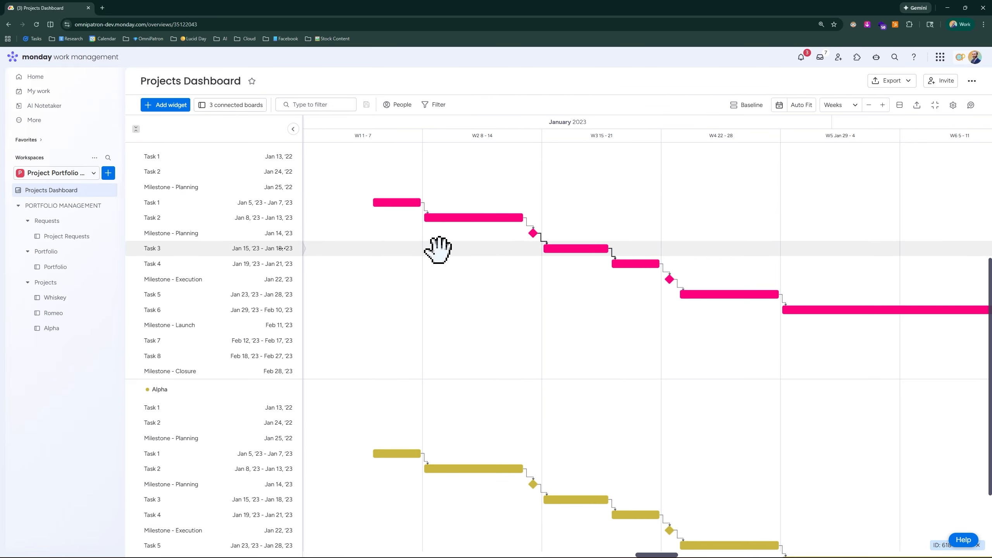
scroll(429, 239, "down", 2)
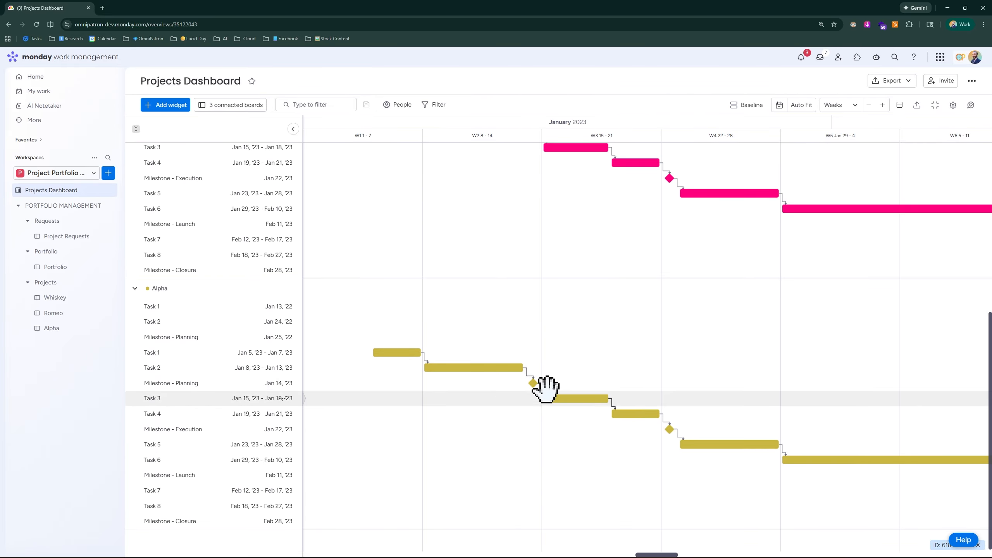
scroll(239, 188, "up", 10)
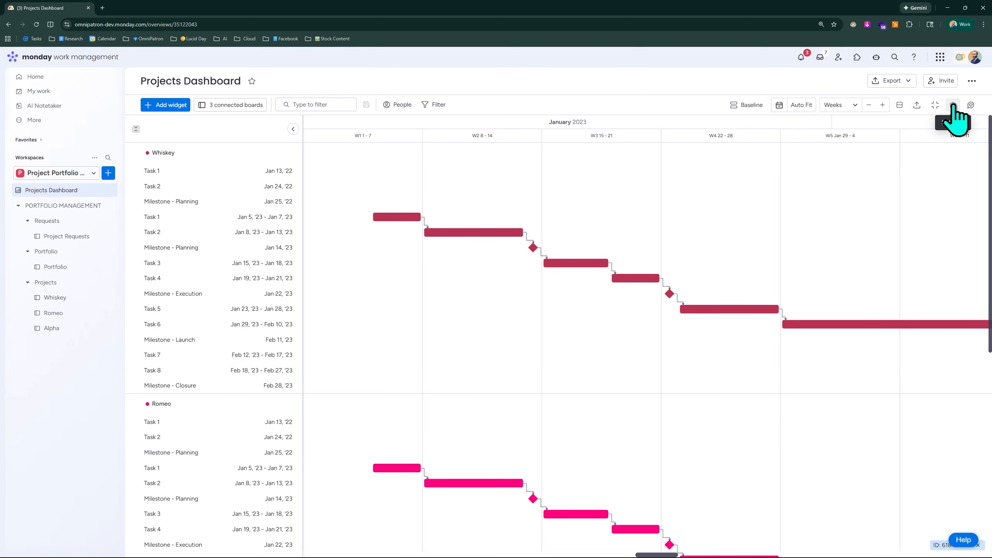
Open the Gantt widget's settings and compare the timeline column selection for all boards at once and board by board
left_click(954, 105)
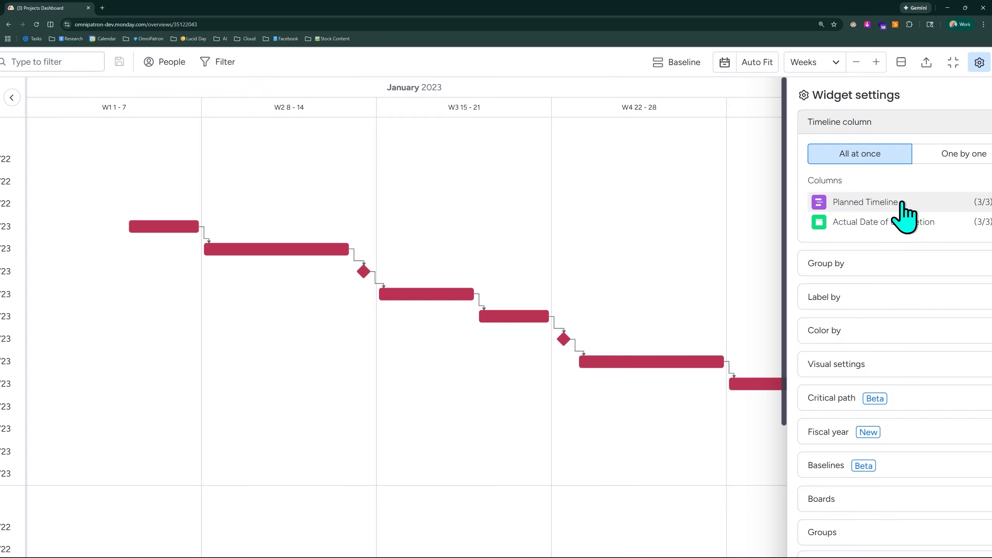
scroll(902, 201, "right", 1)
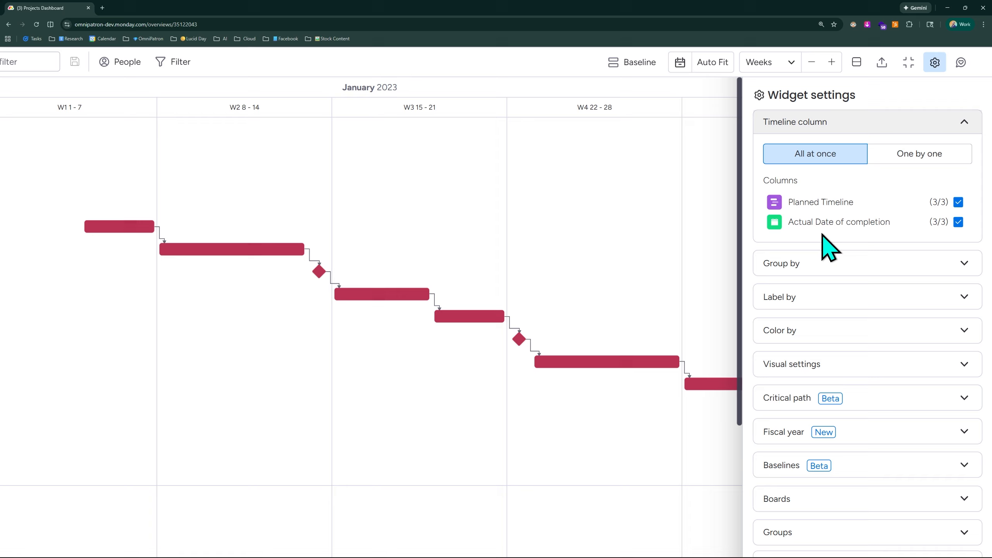
scroll(776, 211, "down", 1)
scroll(606, 209, "down", 2)
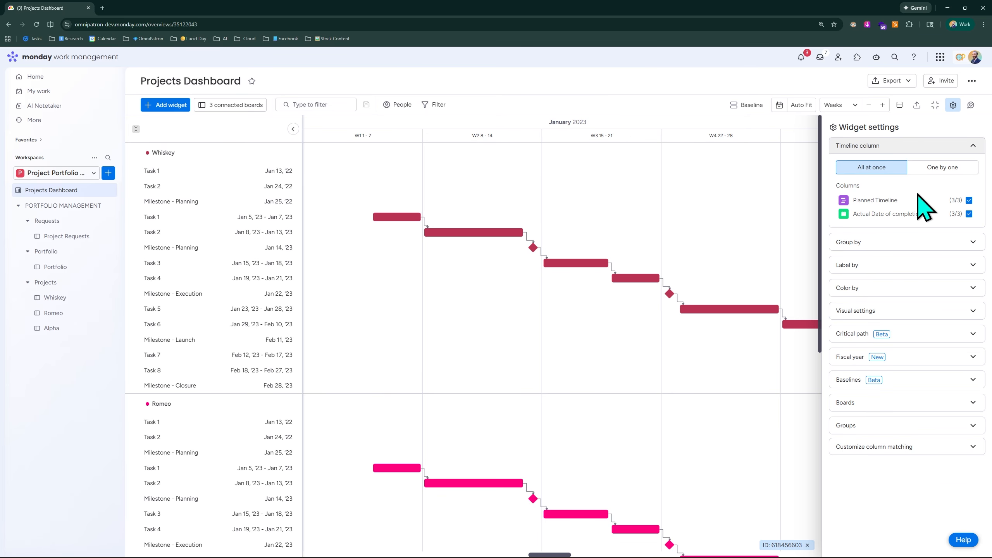
left_click(952, 167)
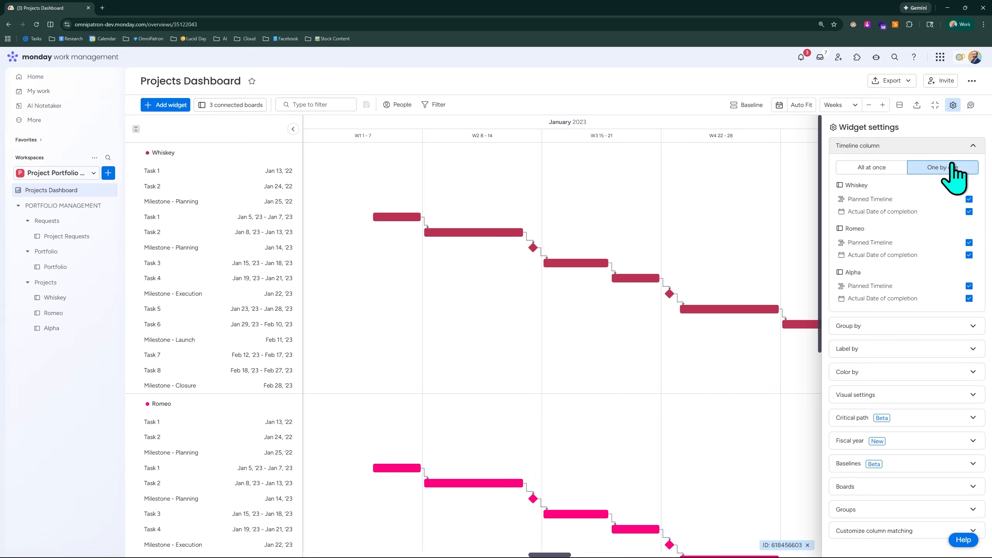
scroll(935, 184, "up", 4)
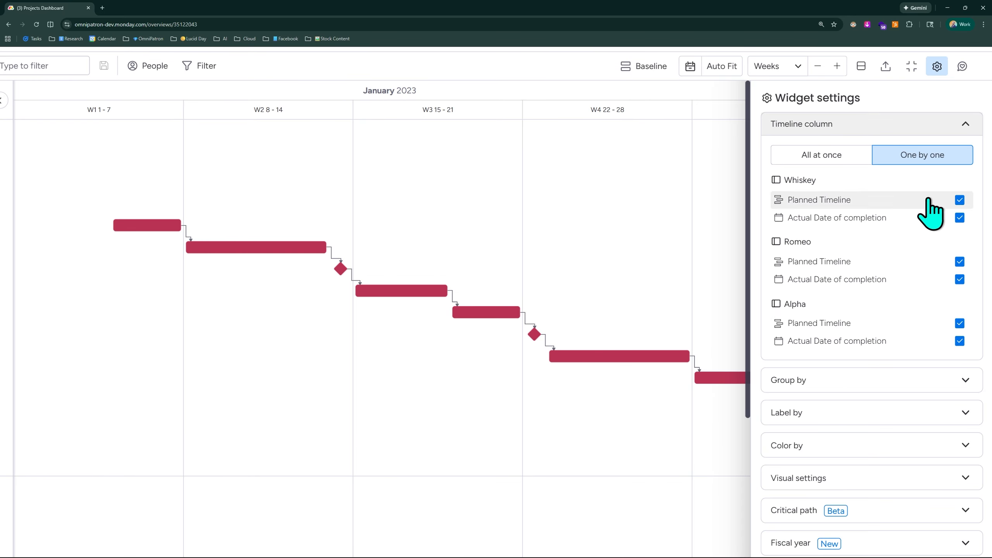
left_click(852, 159)
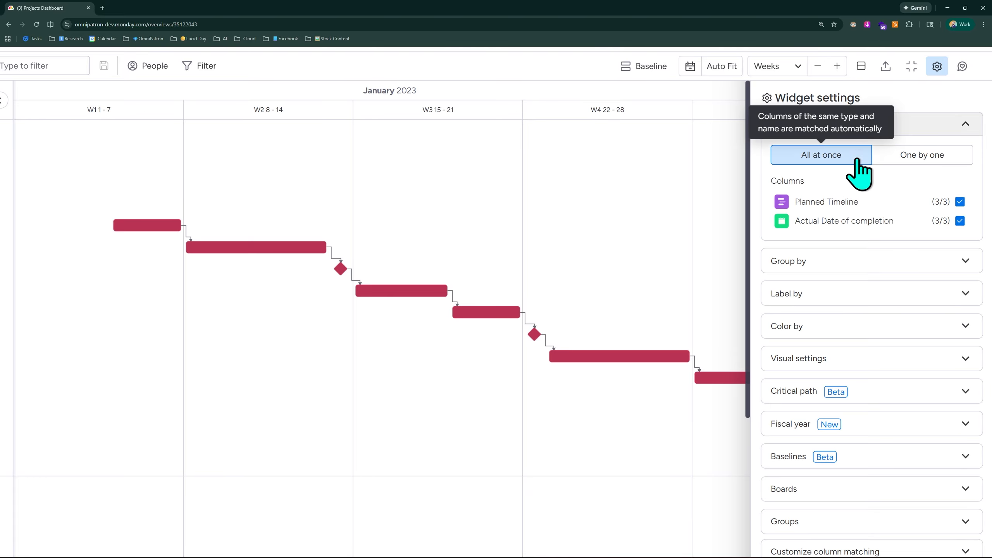
Exclude the Actual Date of completion column from the Gantt widget on all three boards, keeping only Planned Timeline
left_click(960, 221)
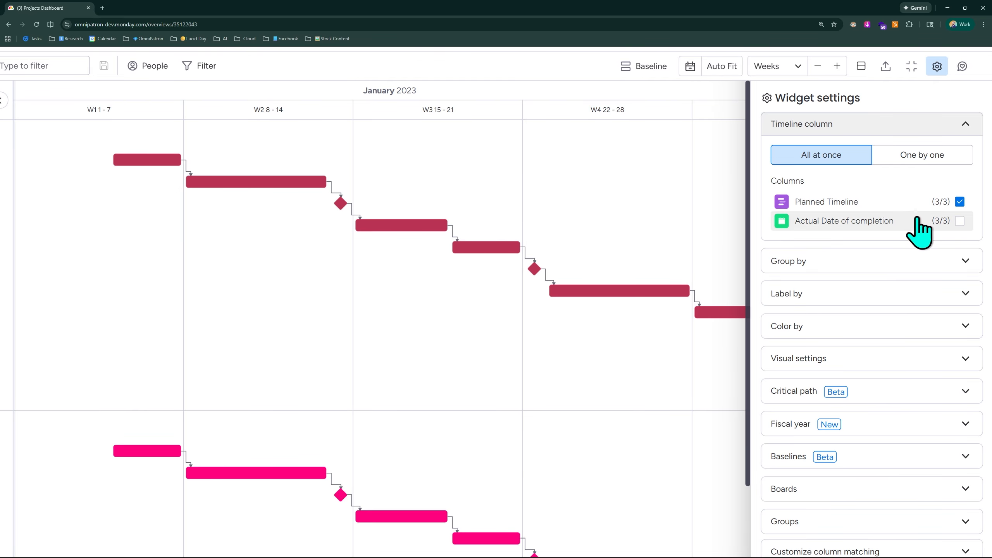
left_click(960, 221)
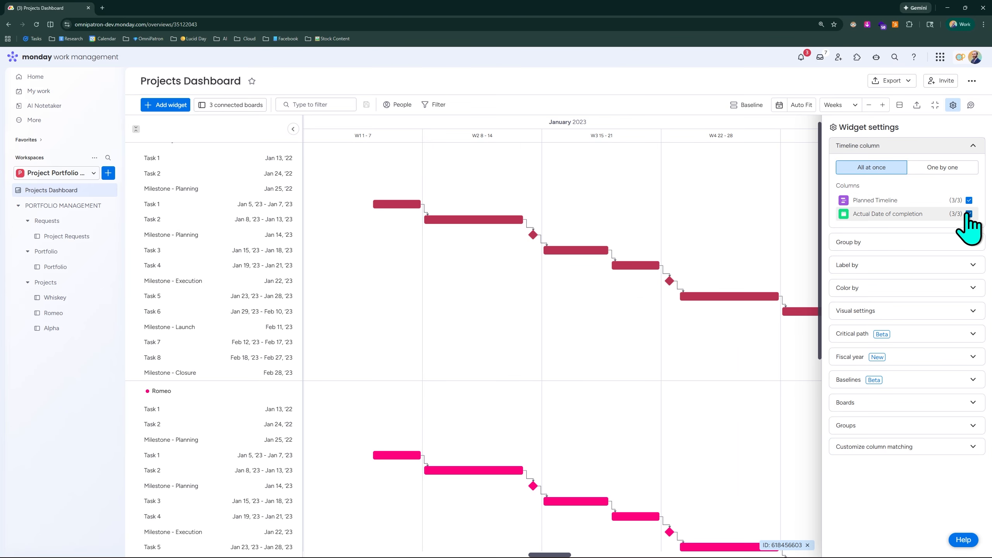
left_click(969, 215)
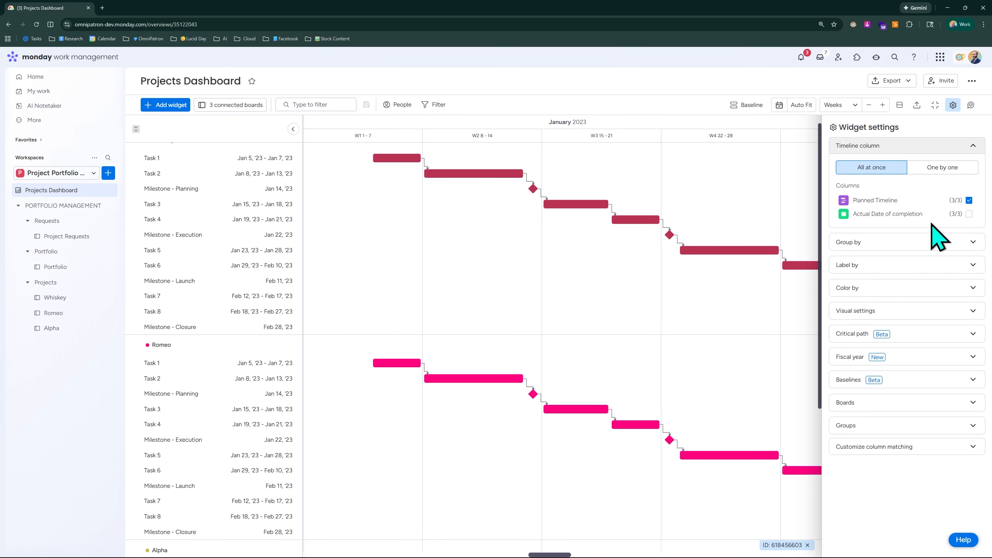
scroll(932, 224, "up", 1)
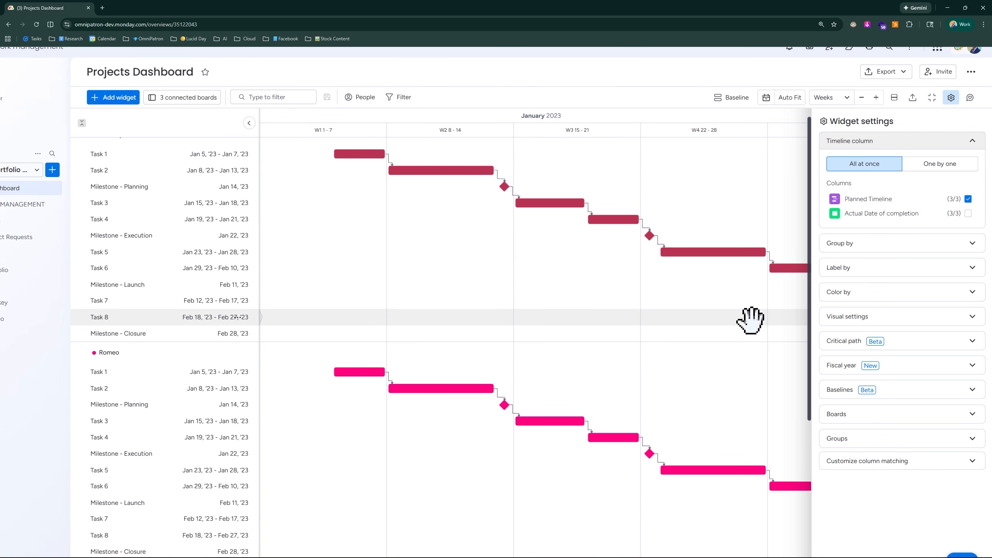
Switch the Gantt widget's grouping to One by one and check which columns the Whiskey board can be grouped by
left_click(877, 242)
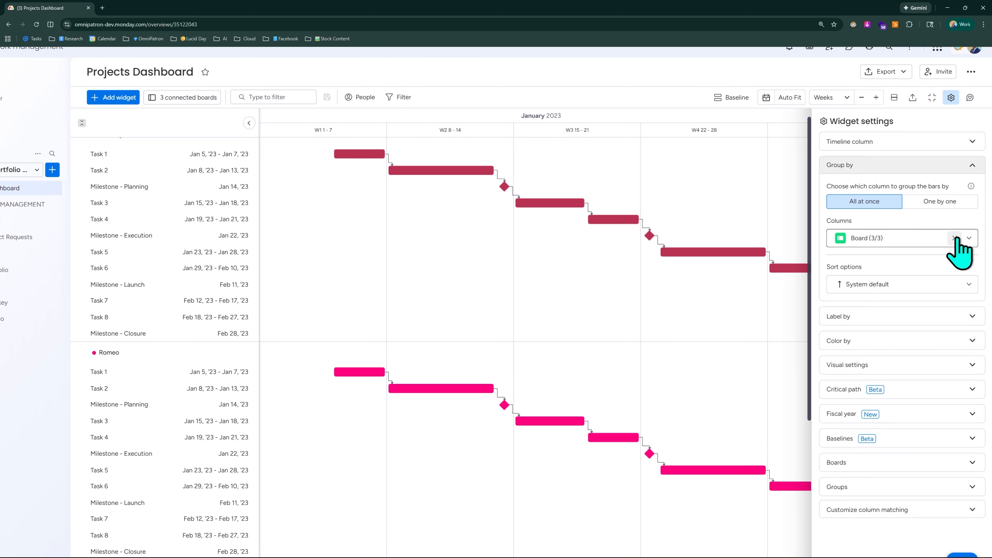
left_click(939, 201)
left_click(843, 245)
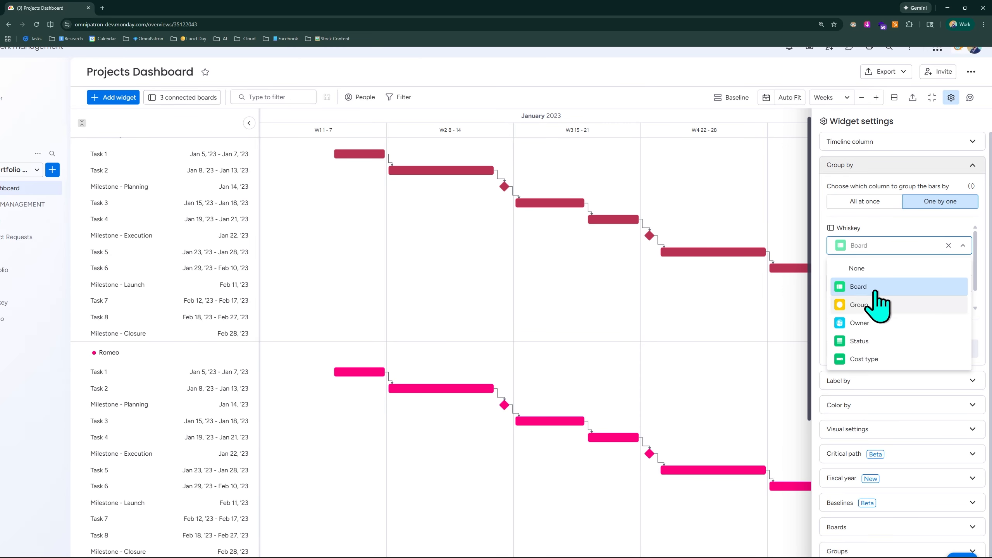
left_click(882, 182)
left_click(903, 164)
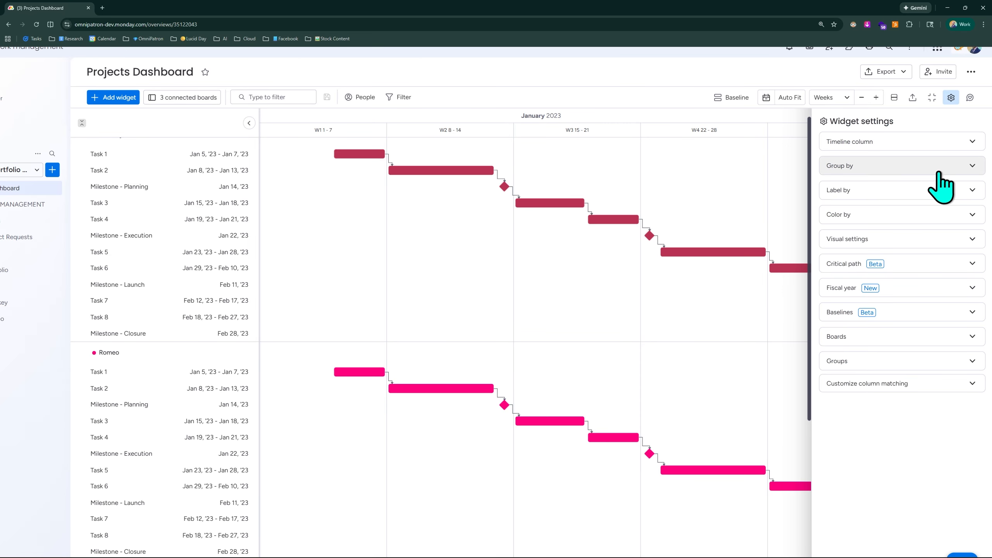
Review the Gantt widget's label, color and visual settings, compare the board colors in the chart, and close the widget settings
left_click(906, 191)
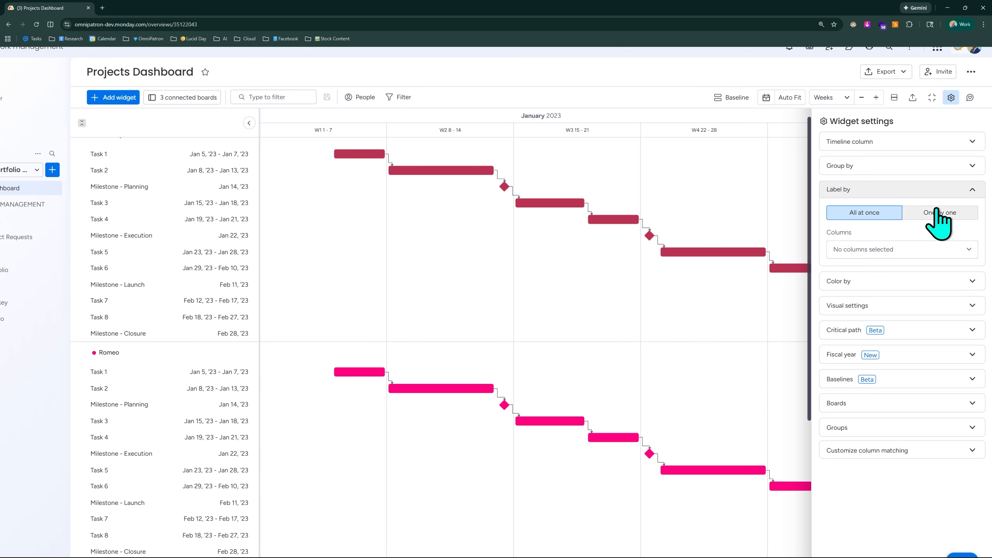
left_click(888, 281)
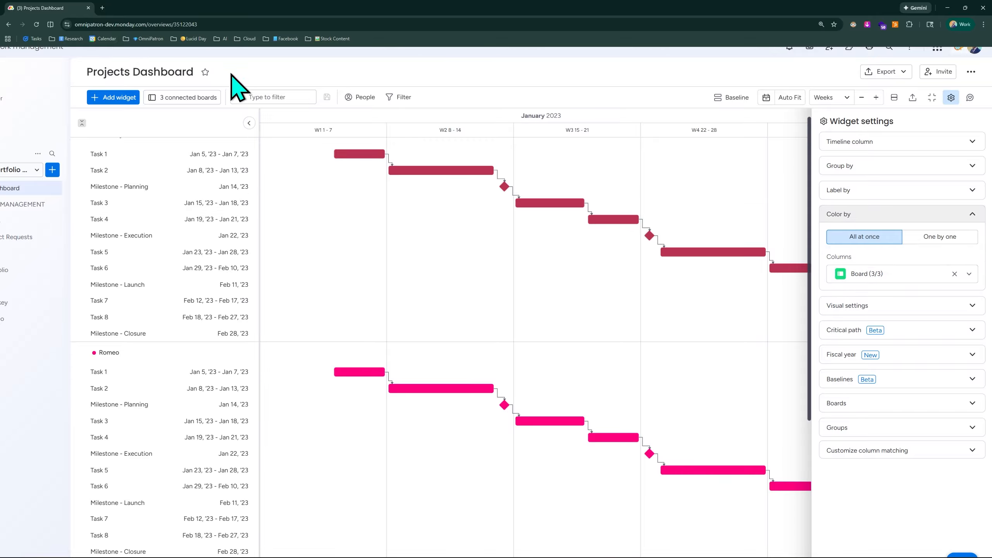
scroll(381, 84, "up", 1)
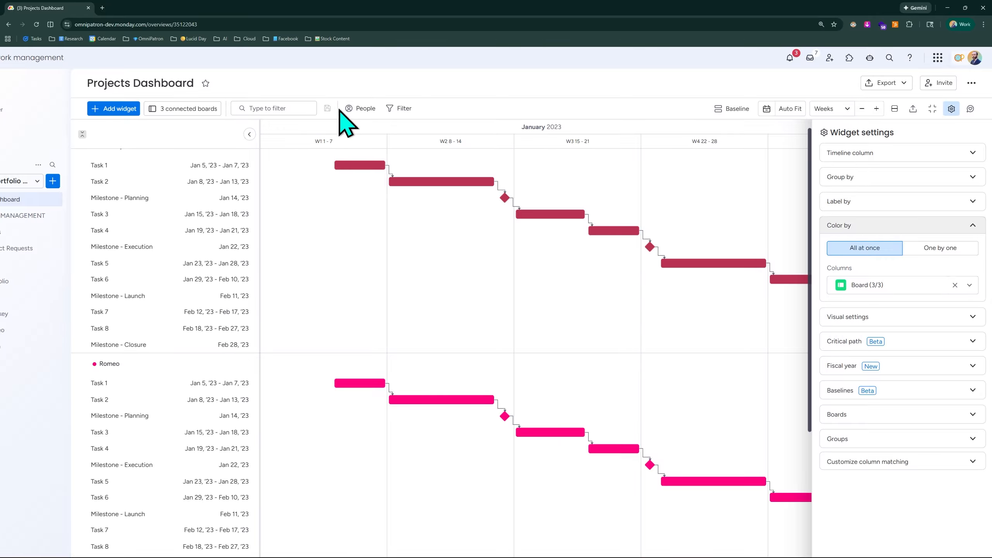
scroll(237, 273, "down", 6)
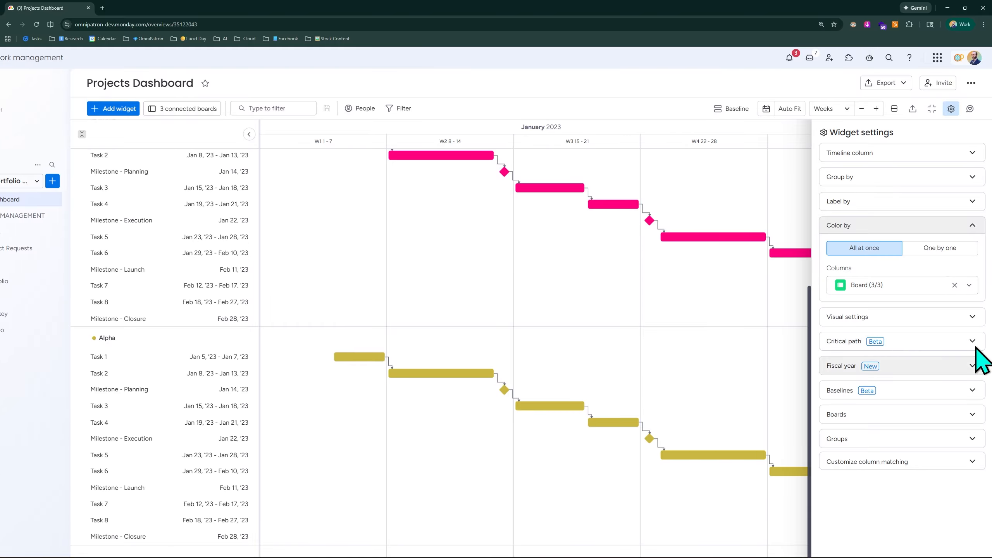
left_click(893, 317)
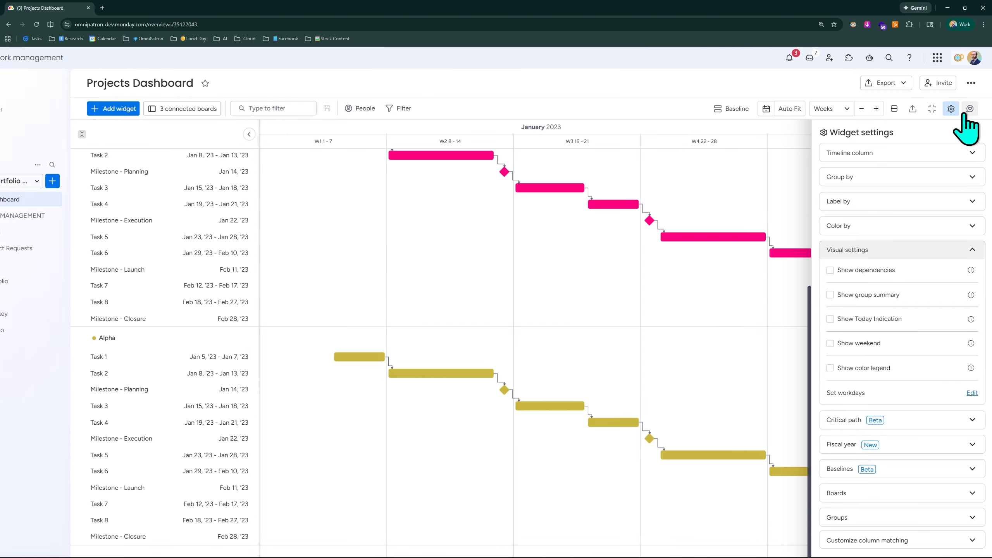
left_click(951, 109)
Look over the Gantt chart from the Whiskey schedule through Romeo to Alpha and return to its start
scroll(24, 241, "down", 1)
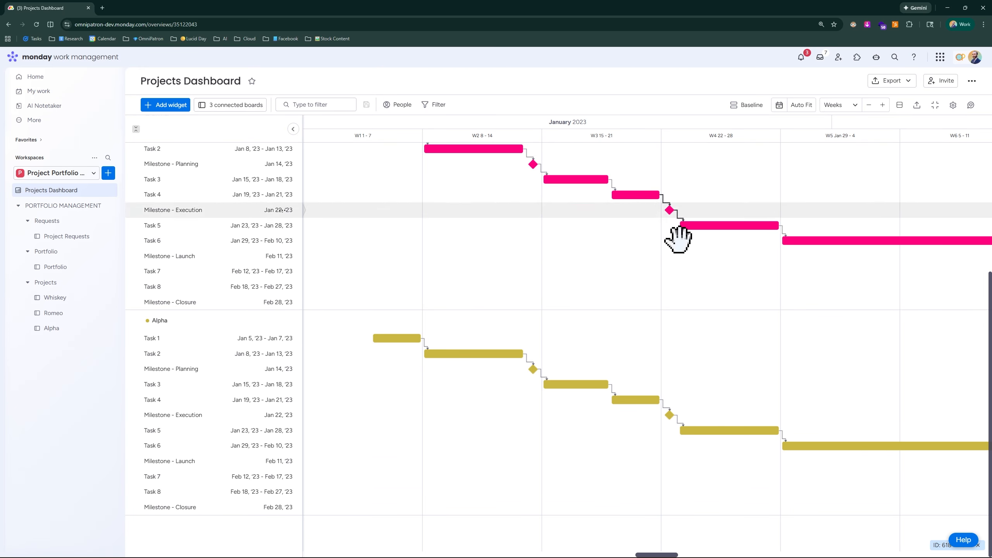
scroll(246, 227, "up", 6)
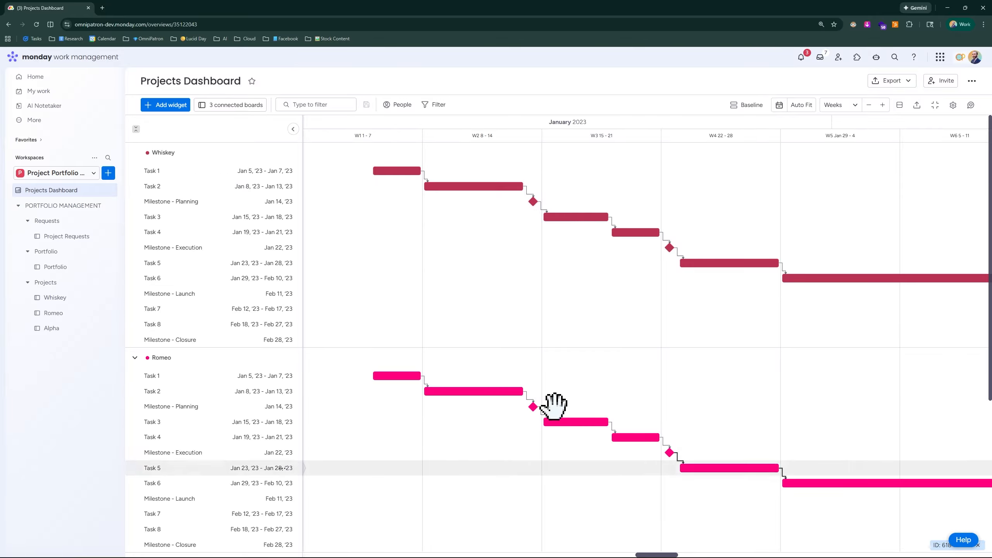
scroll(269, 252, "down", 6)
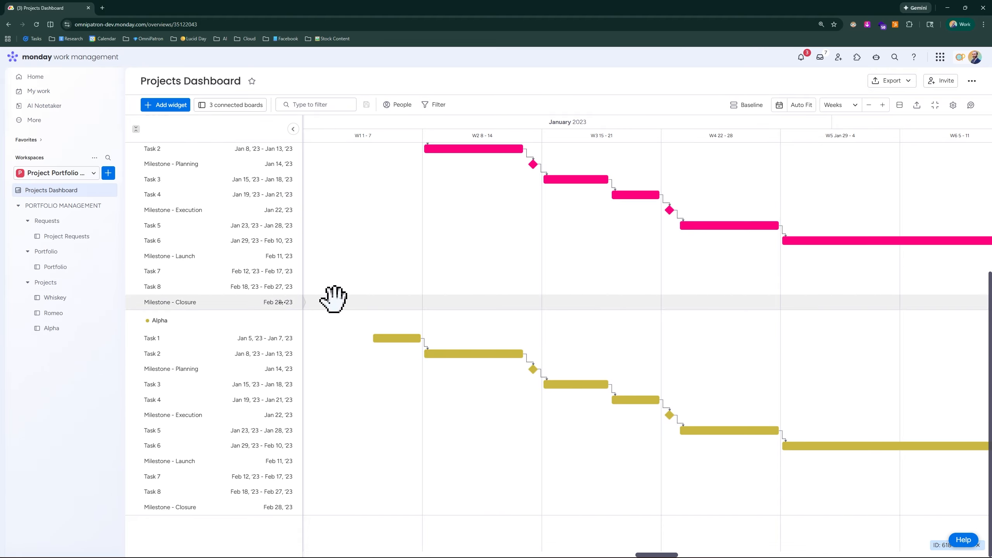
scroll(334, 293, "up", 3)
scroll(586, 328, "up", 3)
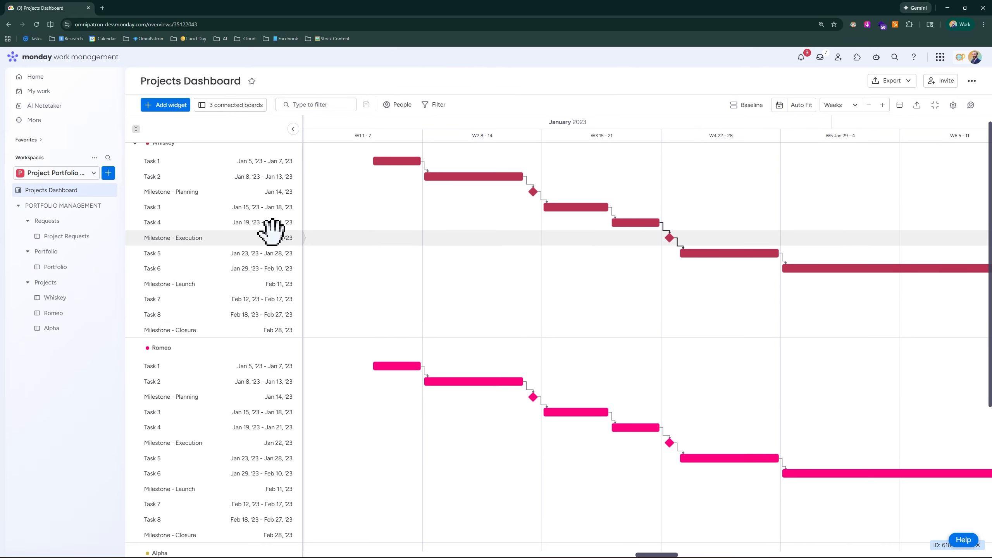
scroll(253, 229, "up", 1)
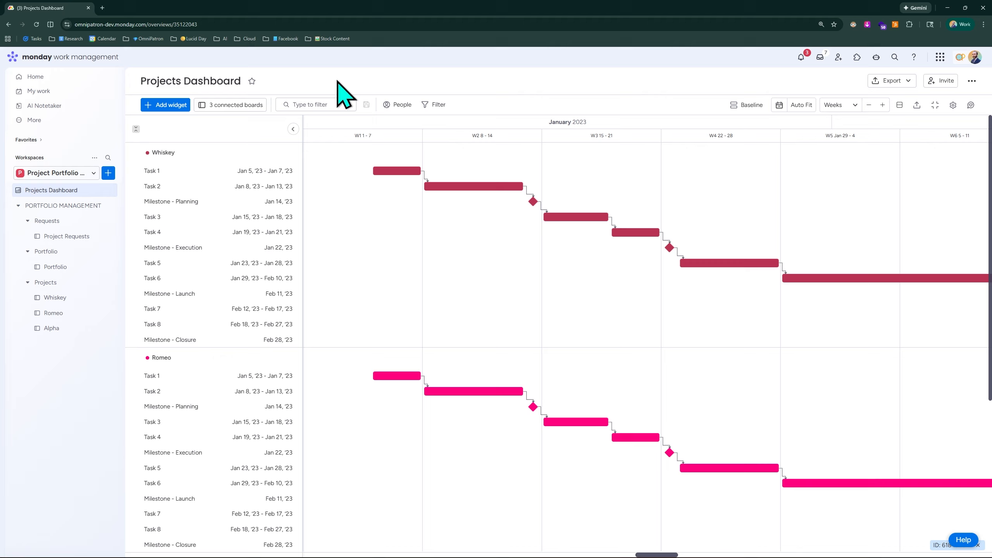